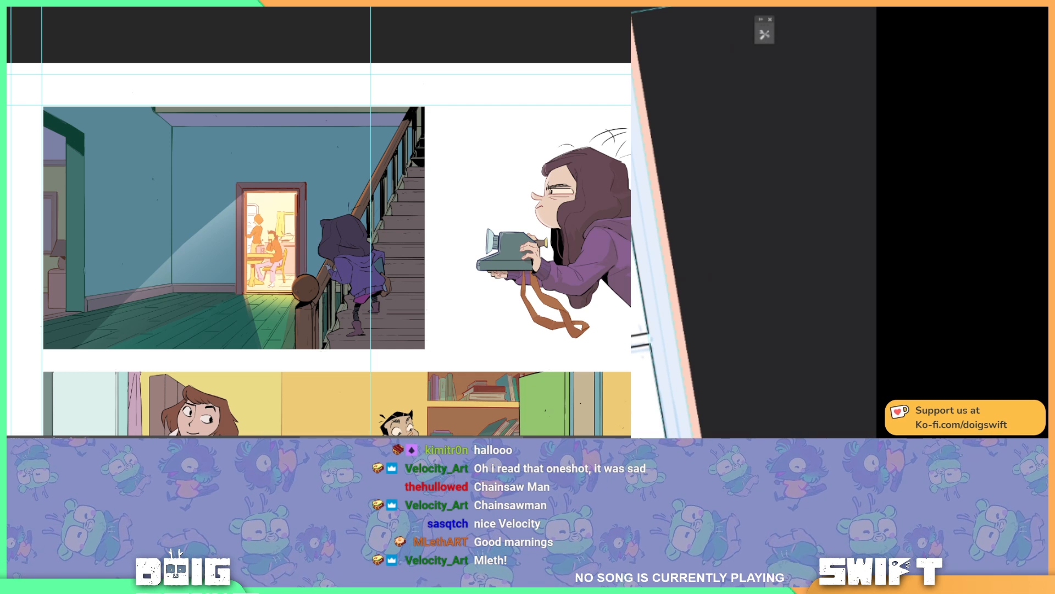
Step: Ink the neck and pointed collar beneath the smiling character's chin in the wide middle panel
mouse_move(493, 282)
left_mouse_down()
mouse_move(494, 297)
mouse_move(499, 279)
left_mouse_up()
key("ctrl+z")
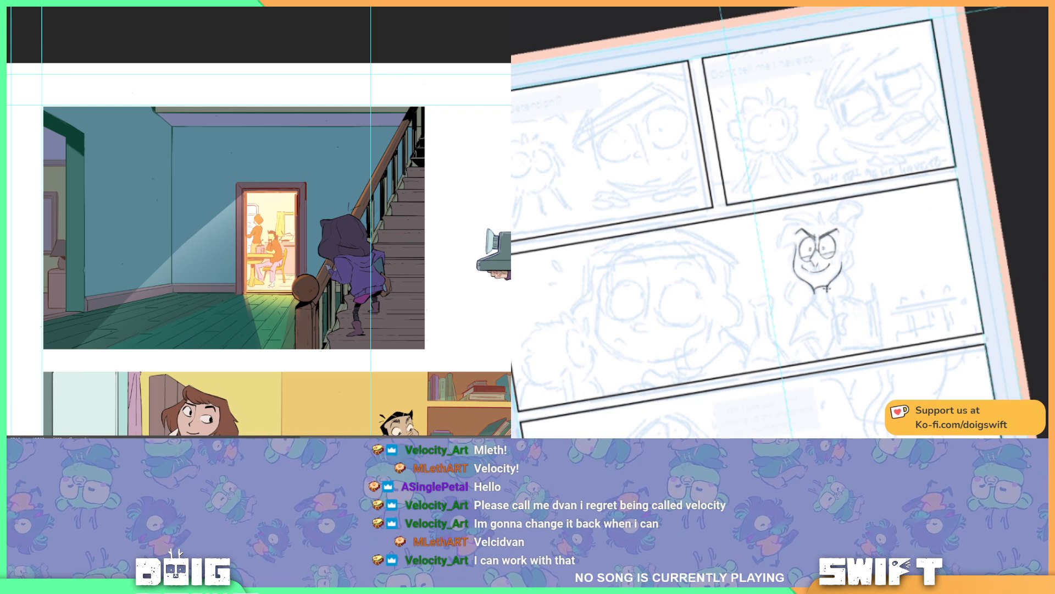
key("ctrl")
key("ctrl")
left_click_drag(813, 291, 829, 289)
key("ctrl+z")
key("ctrl+z")
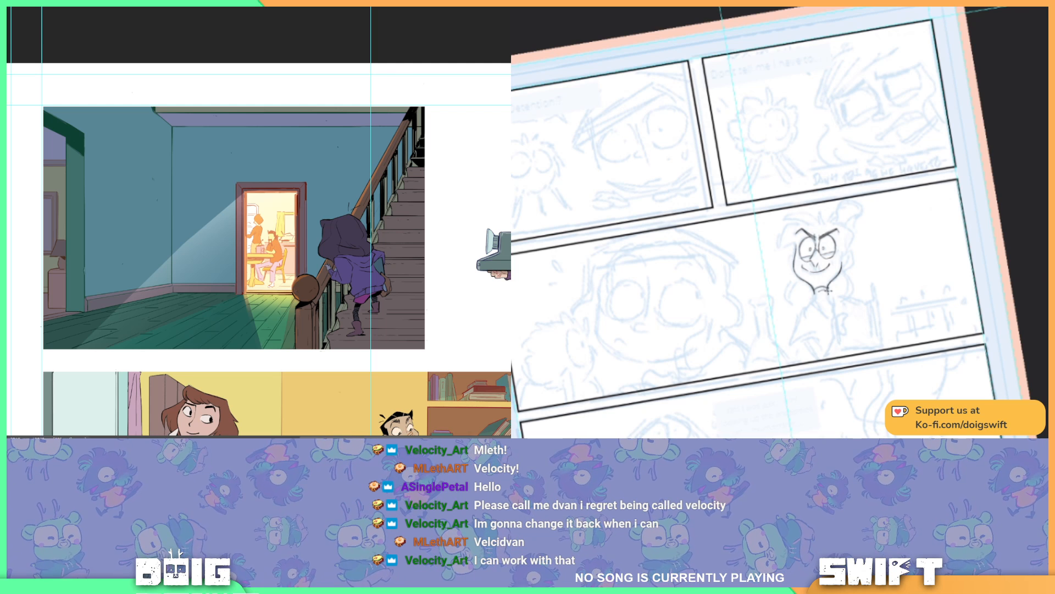
key("ctrl+z")
left_click_drag(814, 290, 812, 301)
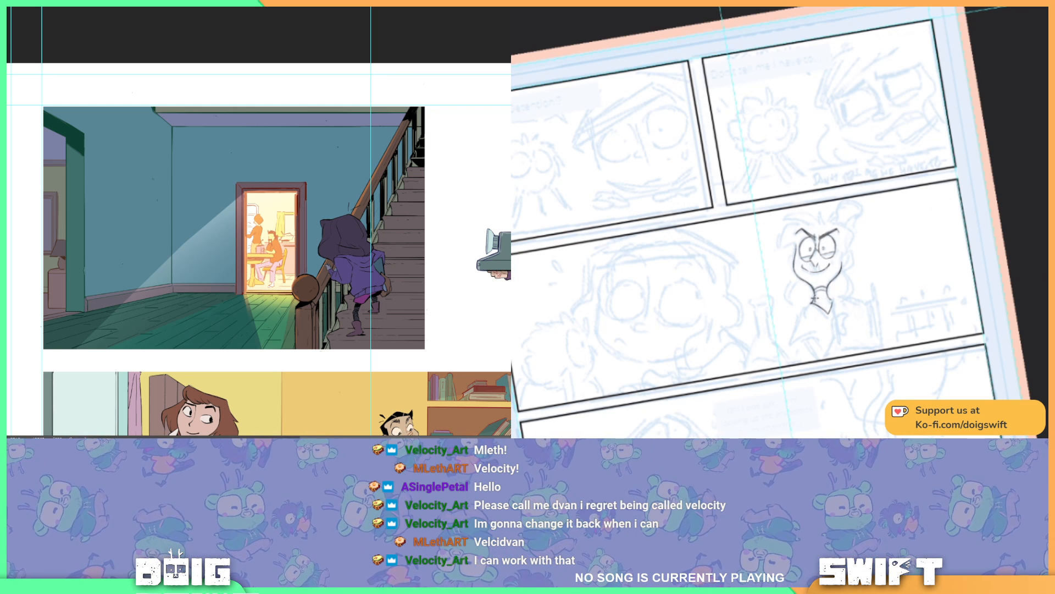
Step: Ink the hair lines hanging on both sides of the smiling character's face and neck
key("ctrl")
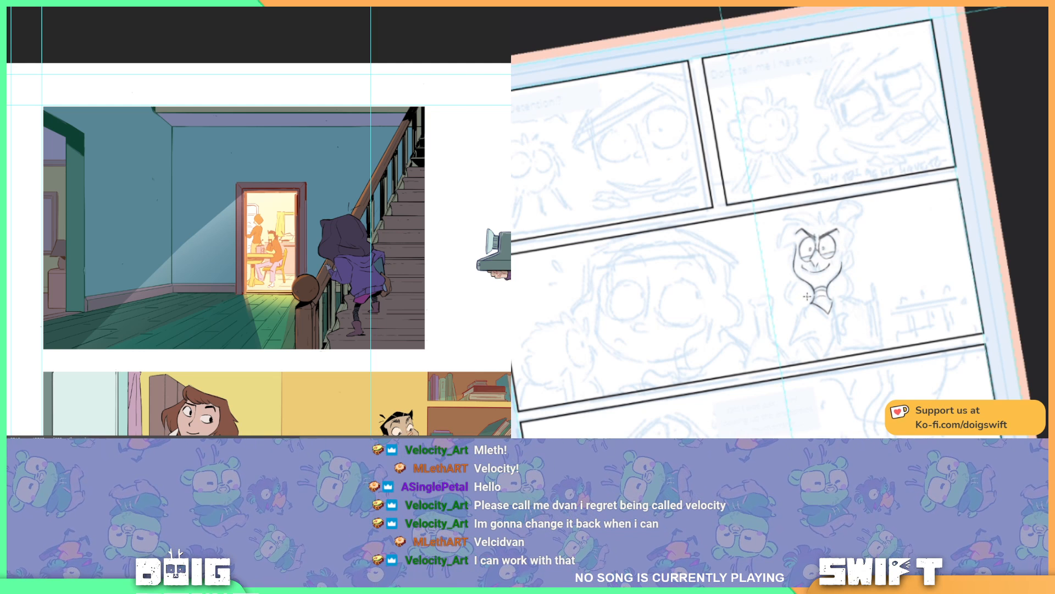
left_click_drag(865, 327, 855, 283)
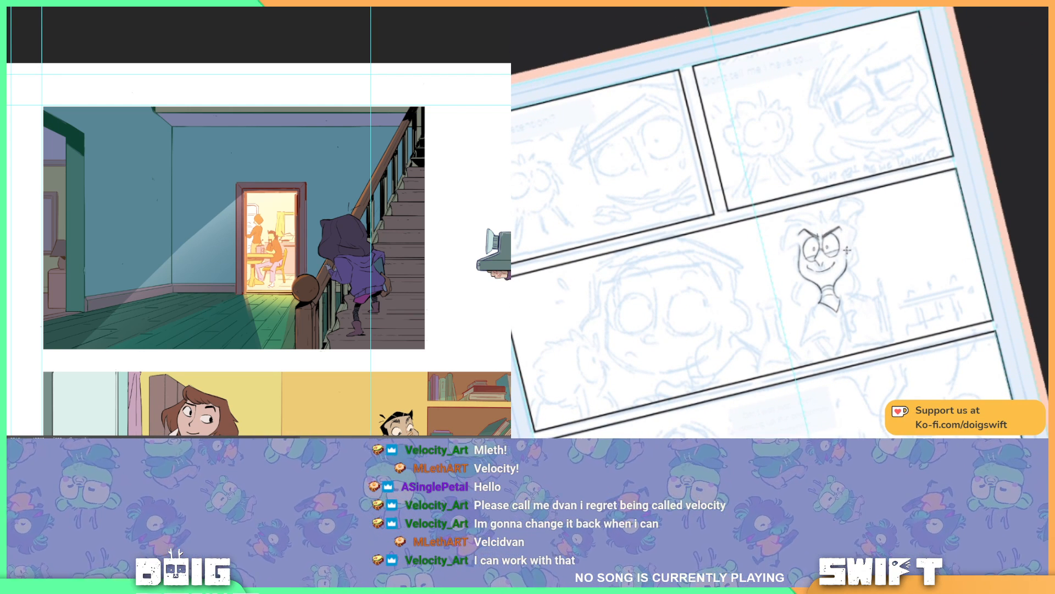
left_click_drag(847, 260, 856, 288)
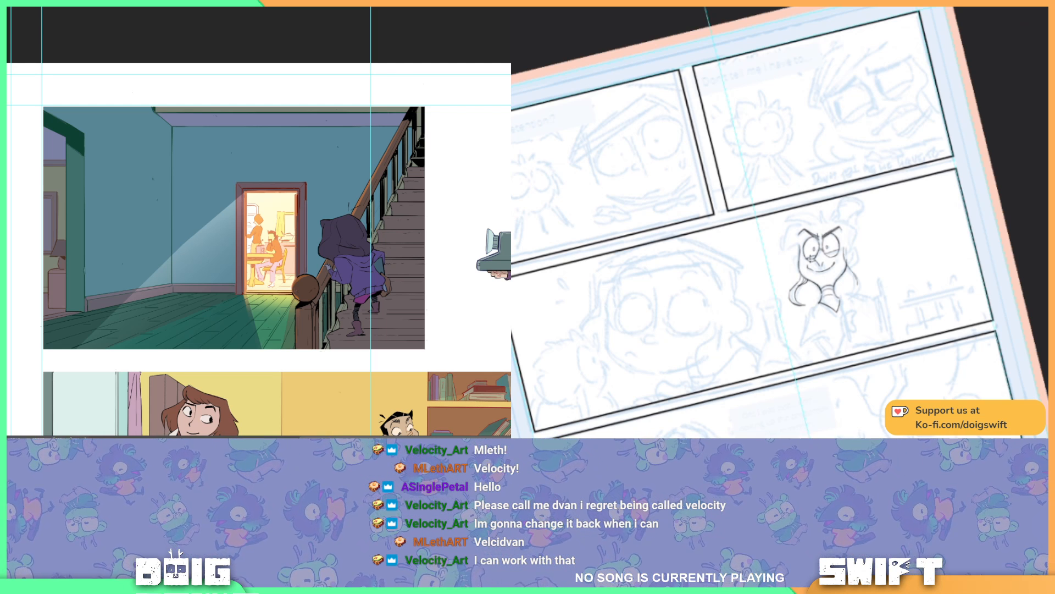
left_click_drag(864, 267, 843, 275)
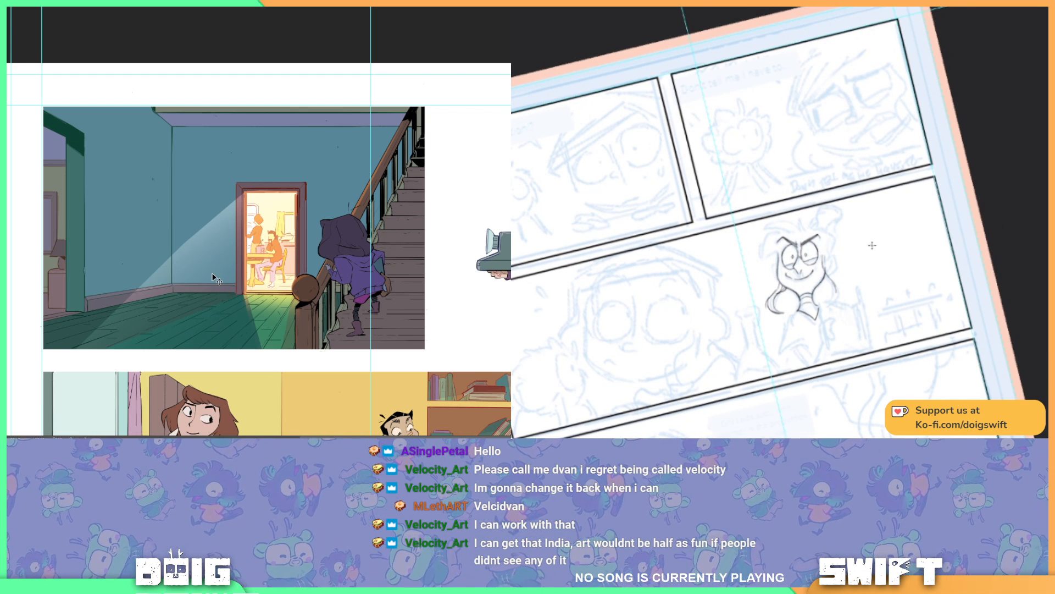
Step: Undo and reapply the last shading change on the hallway floor to compare both versions
key("ctrl")
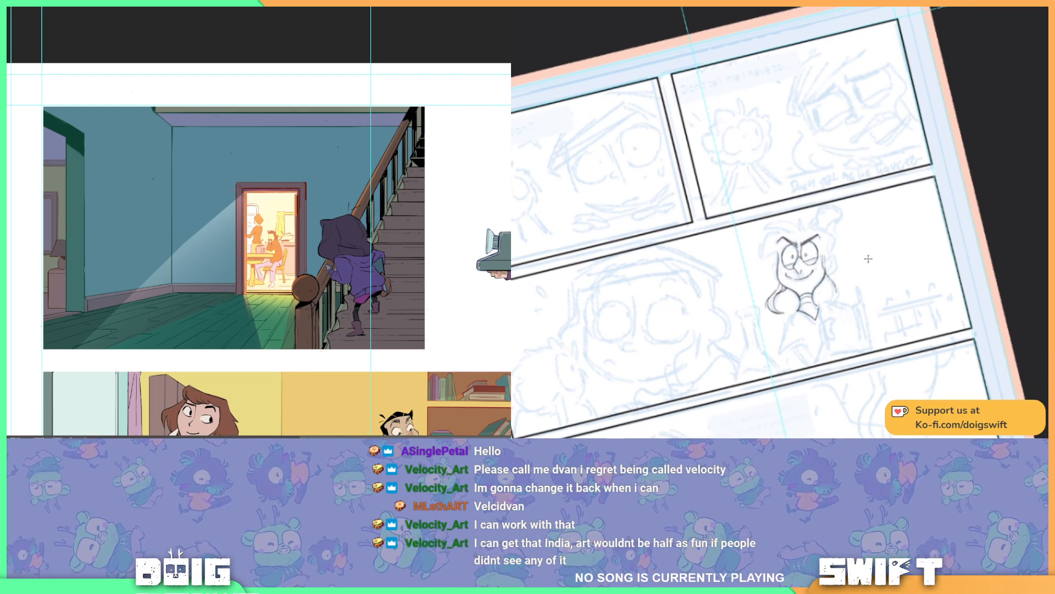
key("ctrl")
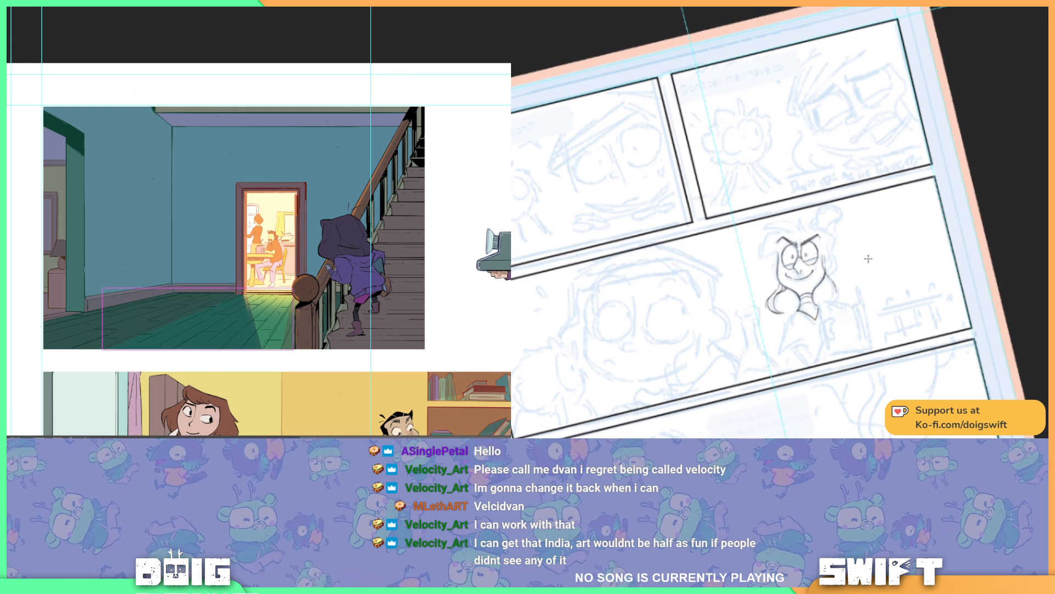
key("ctrl+z")
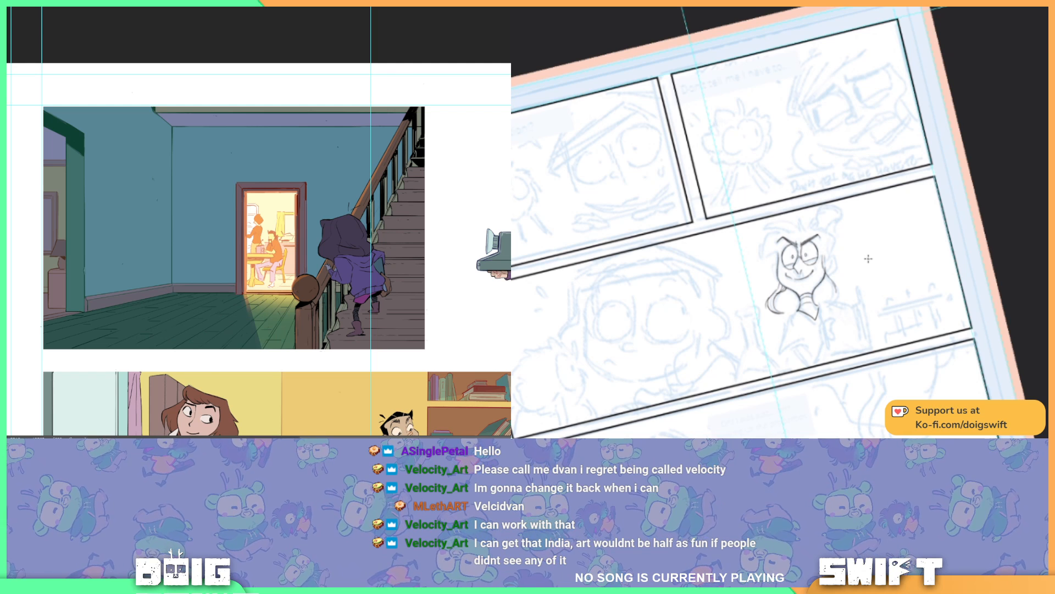
key("ctrl+shift+z")
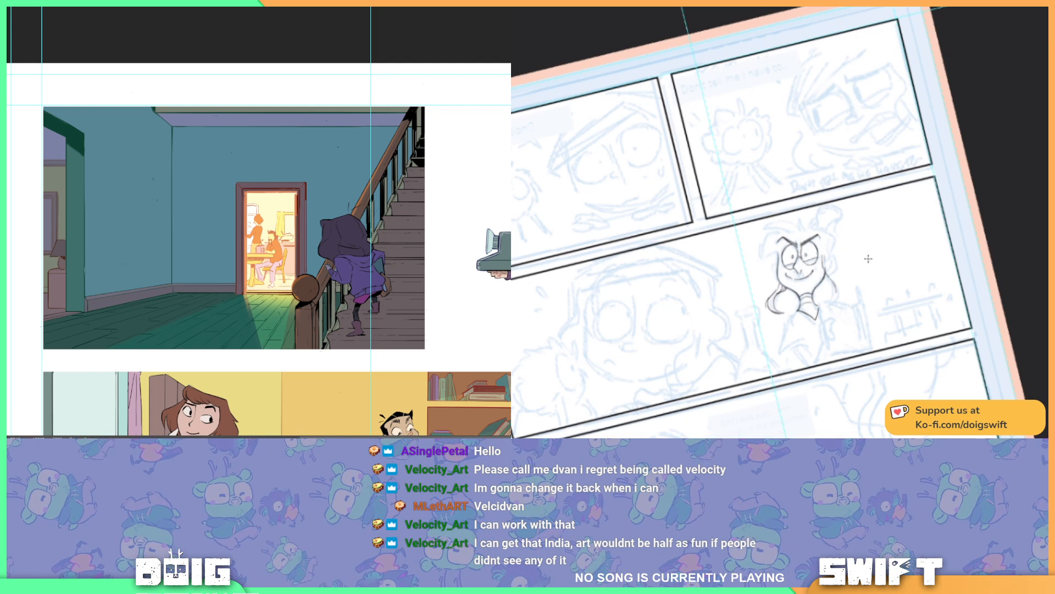
key("ctrl+z")
key("ctrl+shift+z")
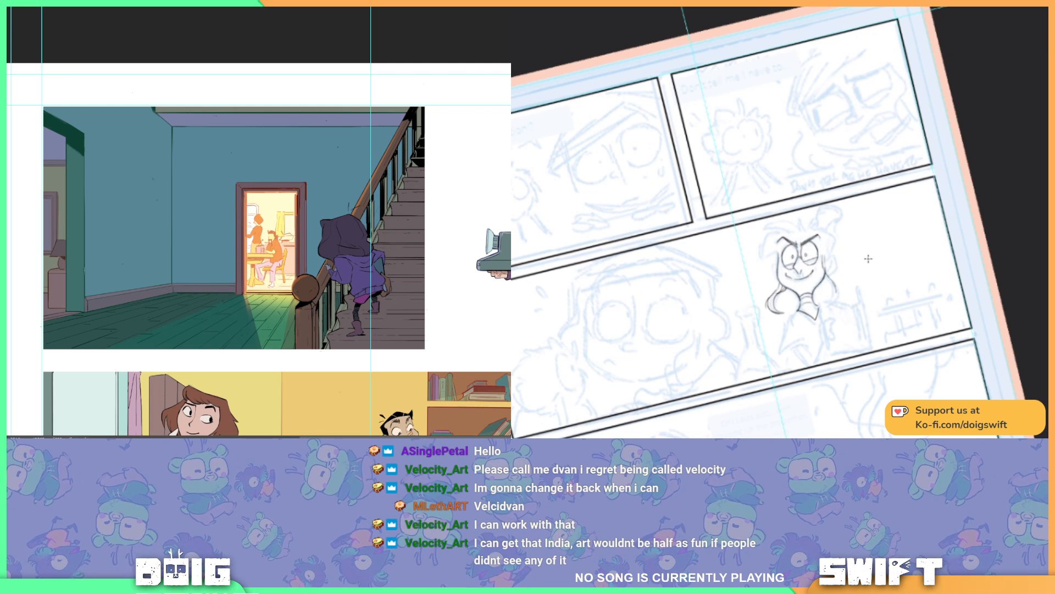
Step: Ink the swept fringe strands above the smiling character's forehead
key("r")
left_click_drag(859, 328, 836, 332)
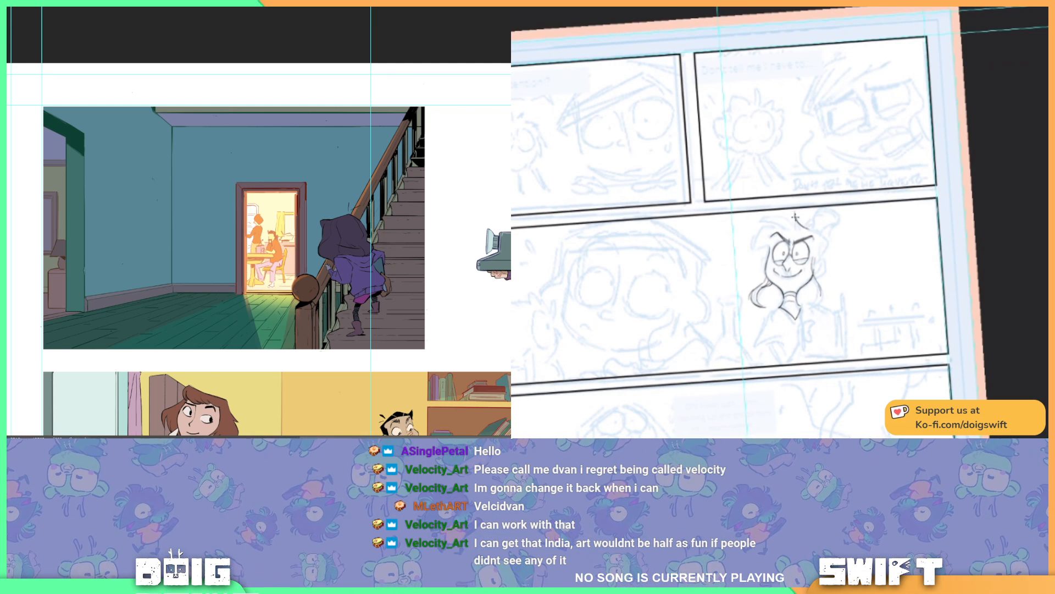
key("ctrl+z")
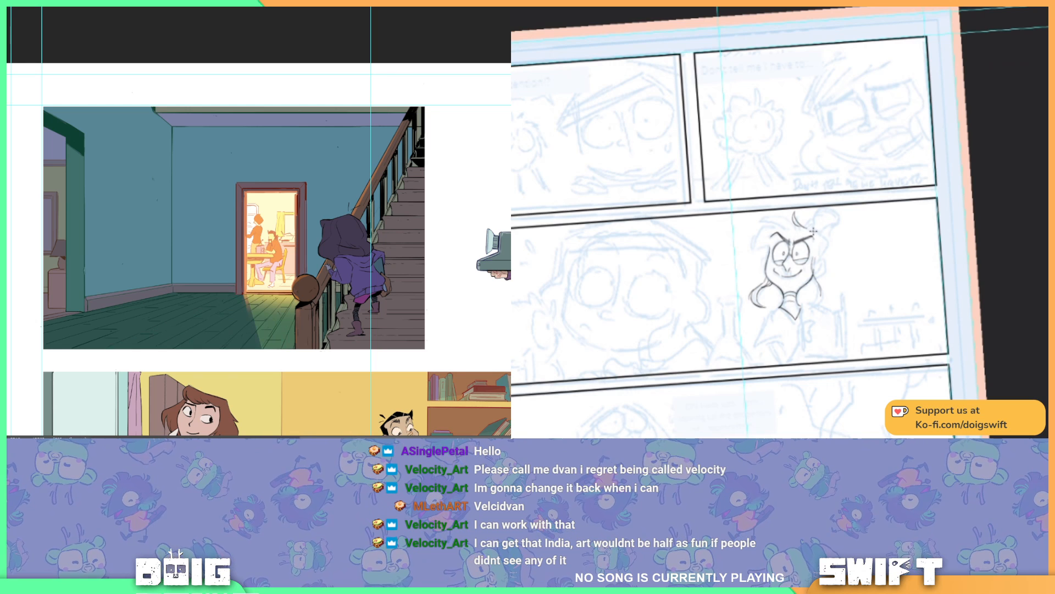
mouse_move(807, 257)
left_mouse_down()
mouse_move(801, 165)
mouse_move(777, 176)
mouse_move(833, 230)
left_mouse_up()
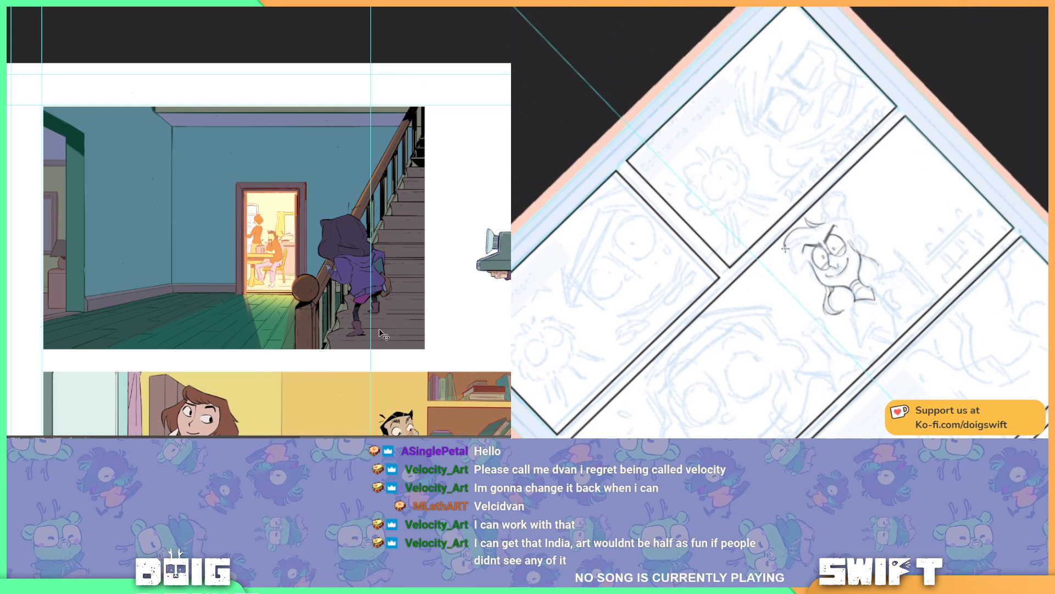
mouse_move(809, 223)
left_mouse_down()
mouse_move(787, 253)
mouse_move(792, 266)
mouse_move(808, 271)
mouse_move(805, 245)
mouse_move(802, 272)
mouse_move(839, 273)
mouse_move(780, 284)
left_mouse_up()
key("ctrl")
key("ctrl+z")
key("r")
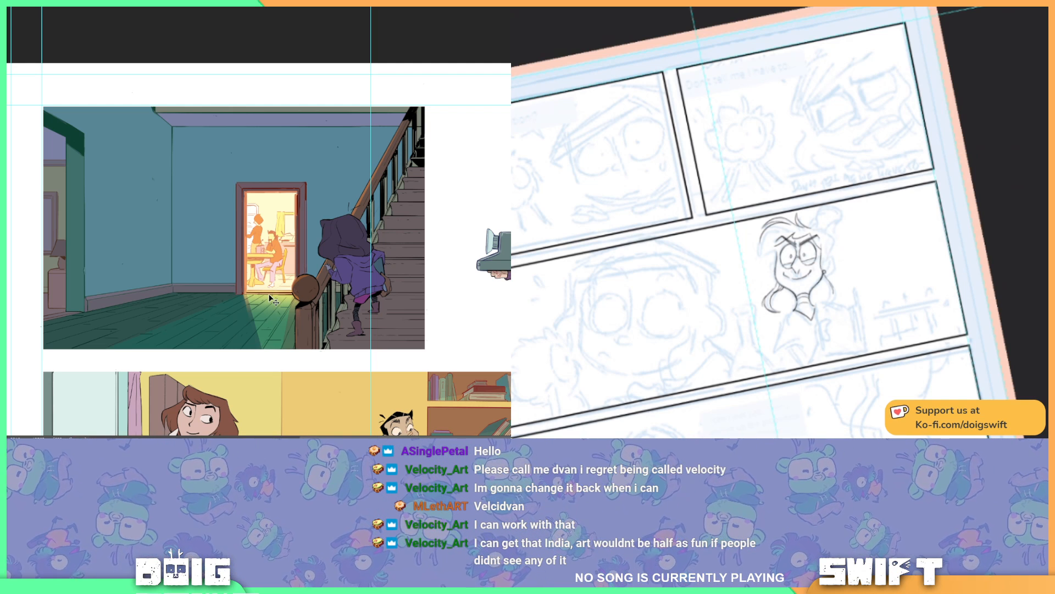
Step: Outline the light patch spreading from the doorway across the hallway floor with a polygonal selection and delete the shading inside it
left_click(243, 294)
left_click(101, 351)
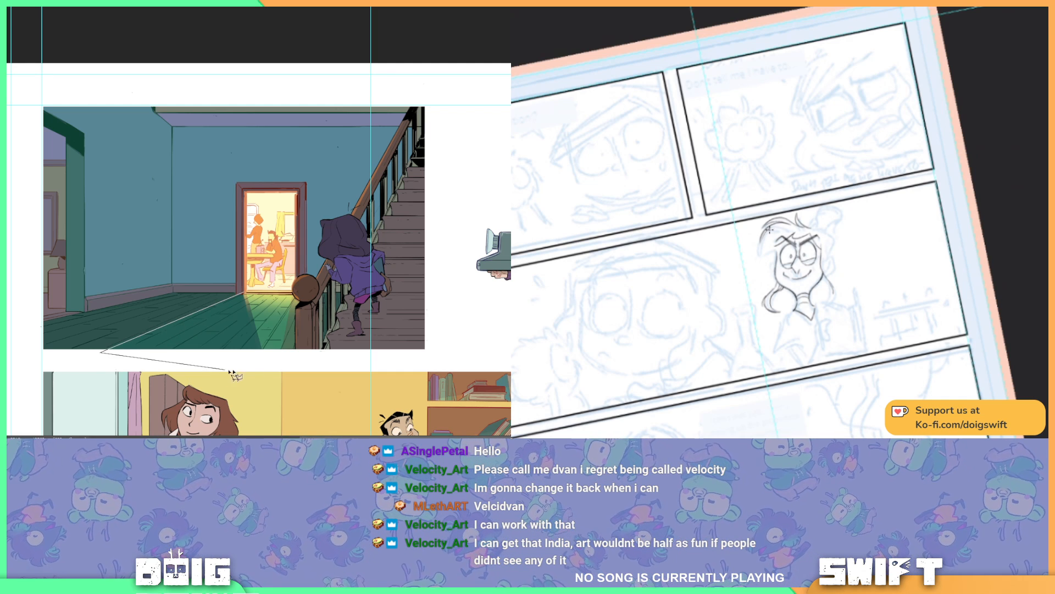
left_click(281, 350)
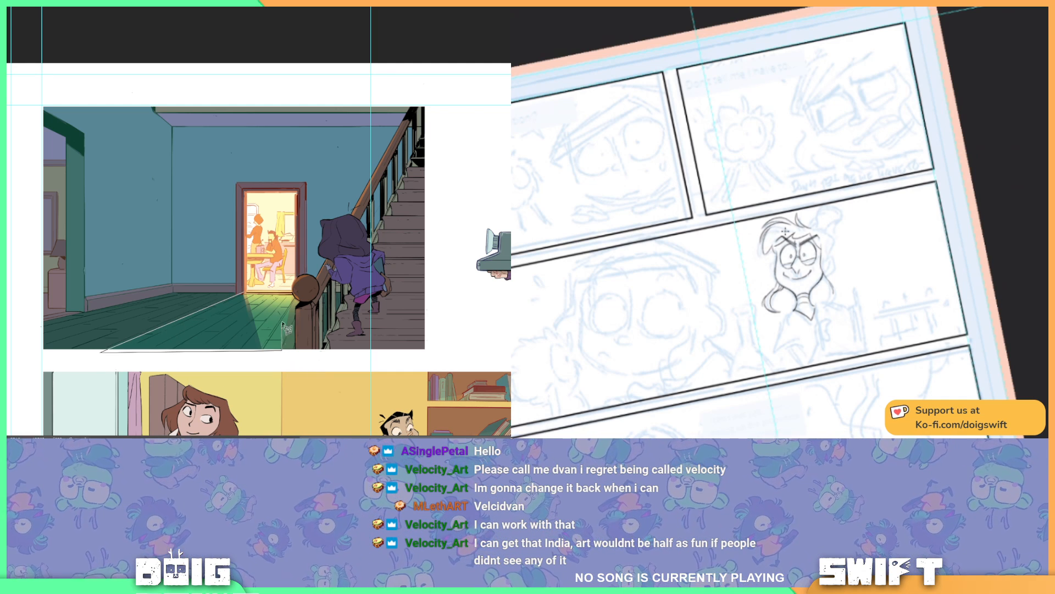
left_click(292, 295)
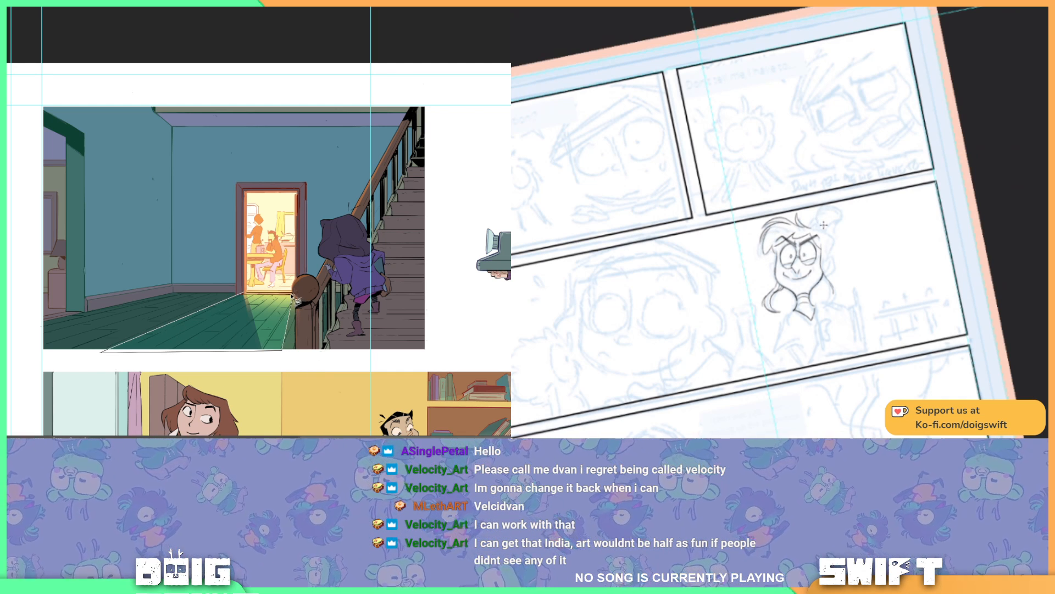
left_click(242, 293)
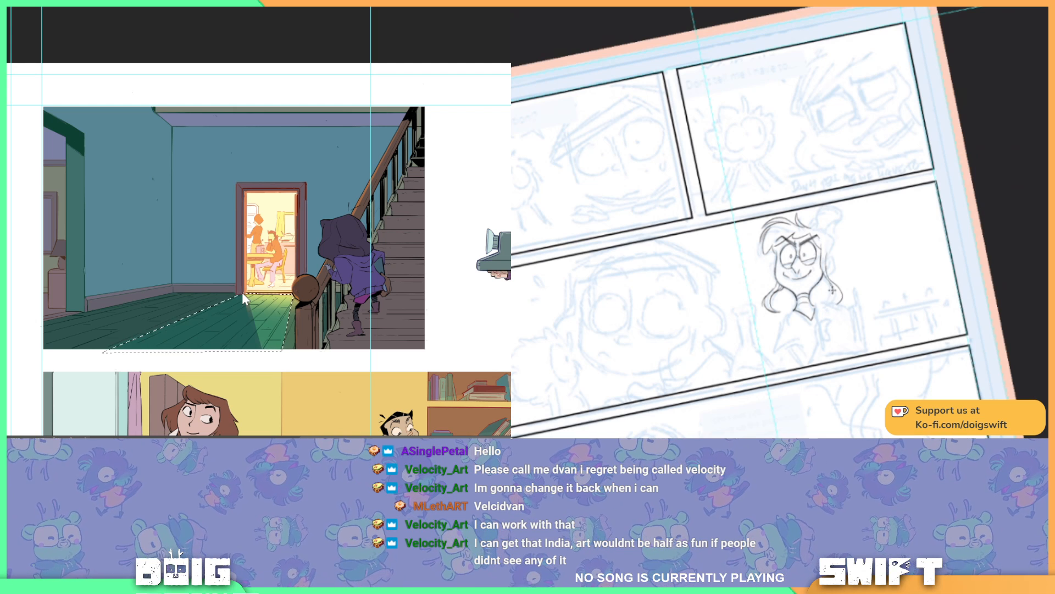
key("Delete")
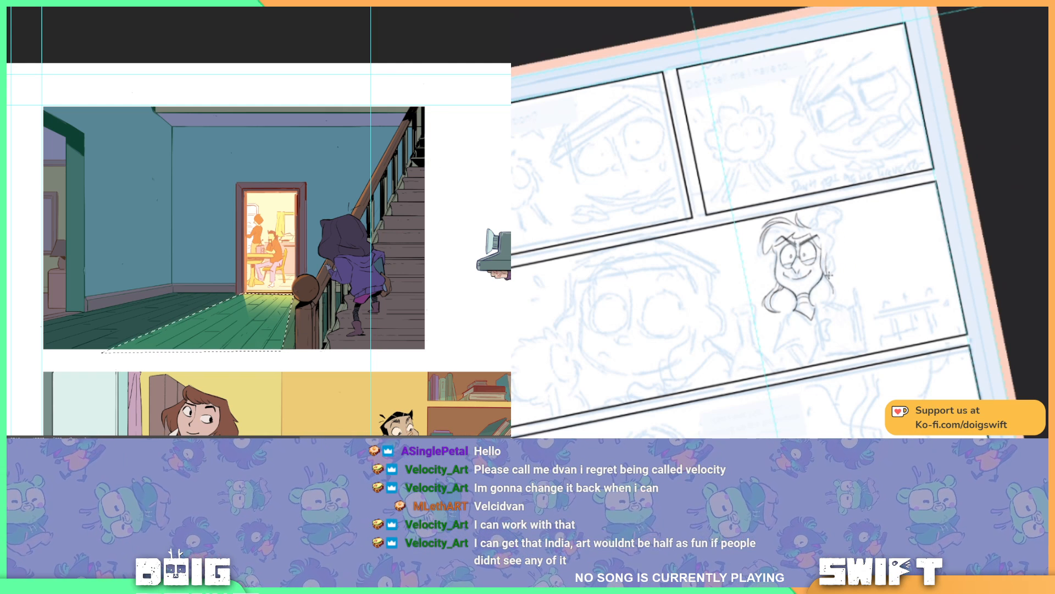
Step: Ink the long hair lock falling beside the smiling character's ear, and clear the selection on the hallway floor
left_click_drag(829, 274, 841, 329)
key("ctrl+z")
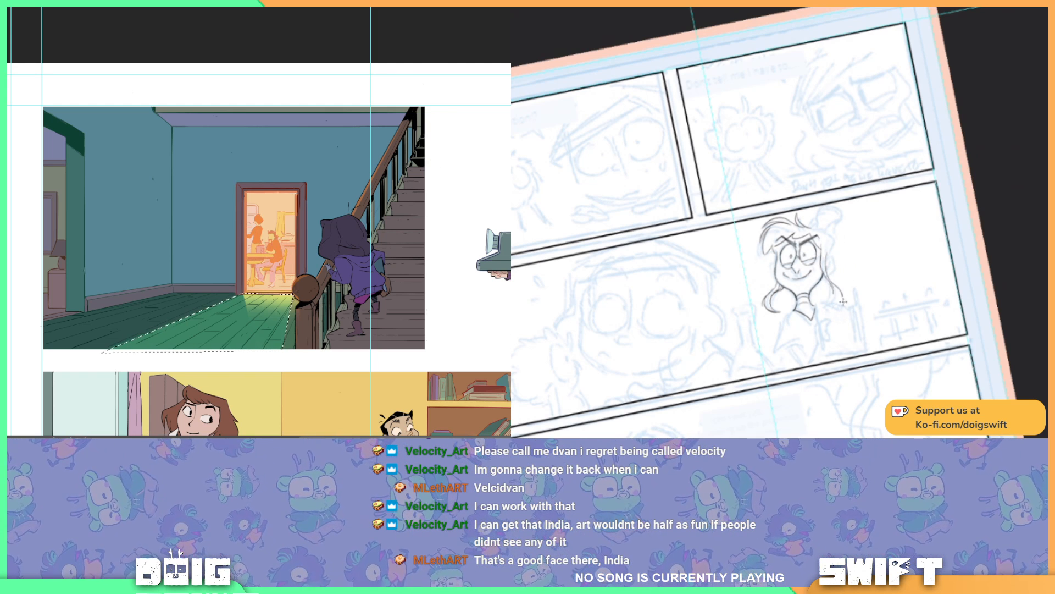
key("ctrl+z")
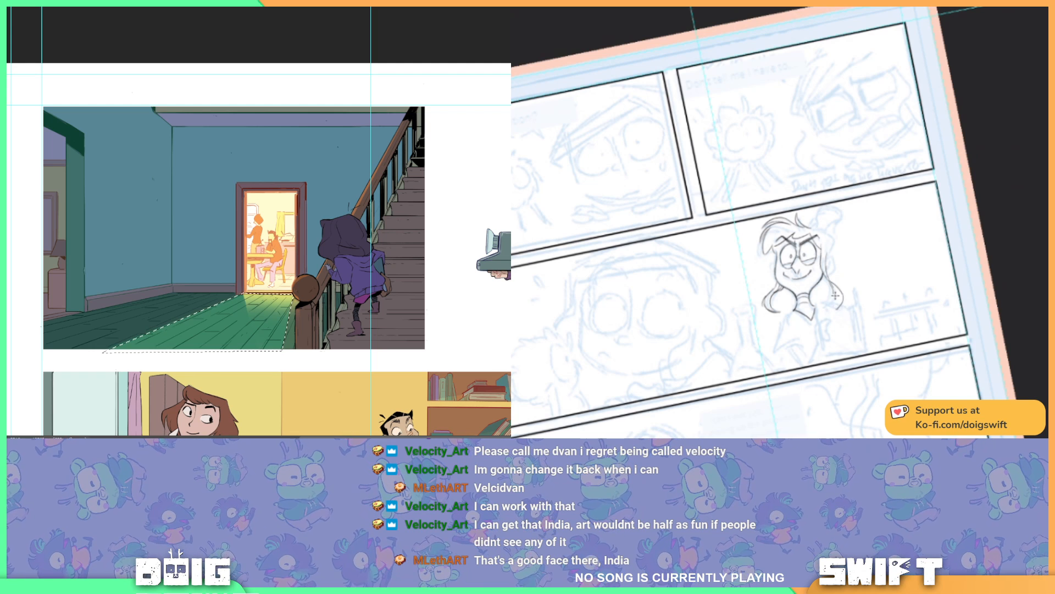
key("ctrl+z")
left_click_drag(836, 296, 831, 317)
key("ctrl+z")
key("ctrl+shift+z")
key("ctrl+z")
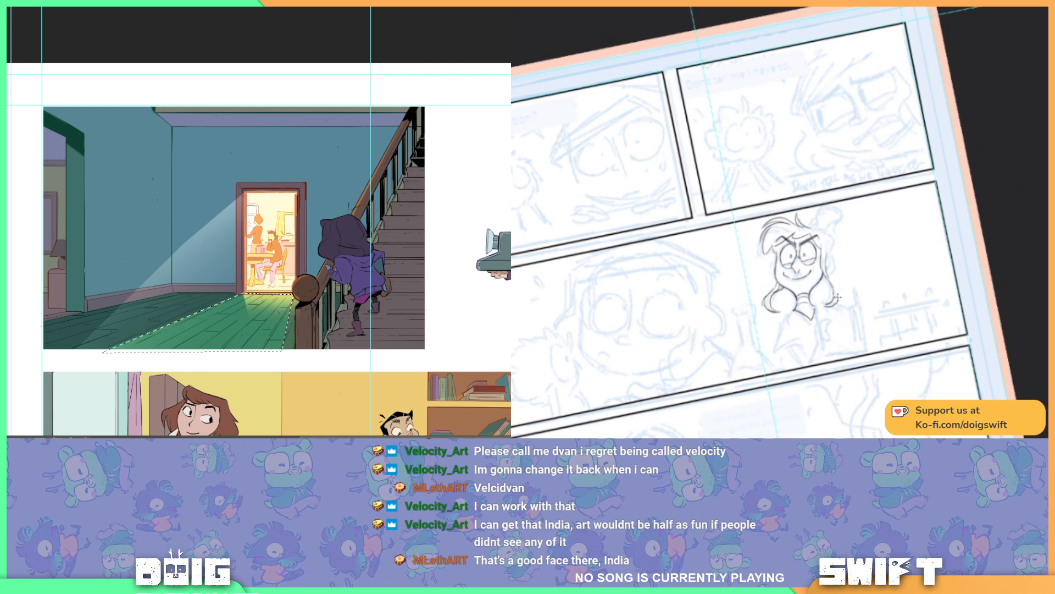
key("ctrl+z")
left_click_drag(828, 275, 828, 305)
key("ctrl+d")
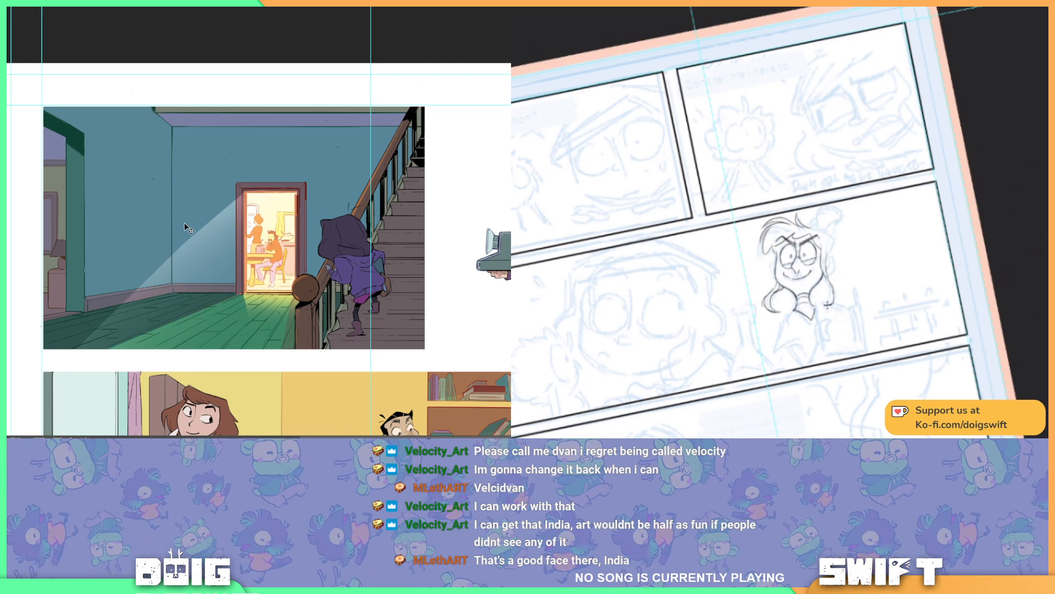
key("ctrl+z")
left_click_drag(830, 276, 842, 307)
key("ctrl+z")
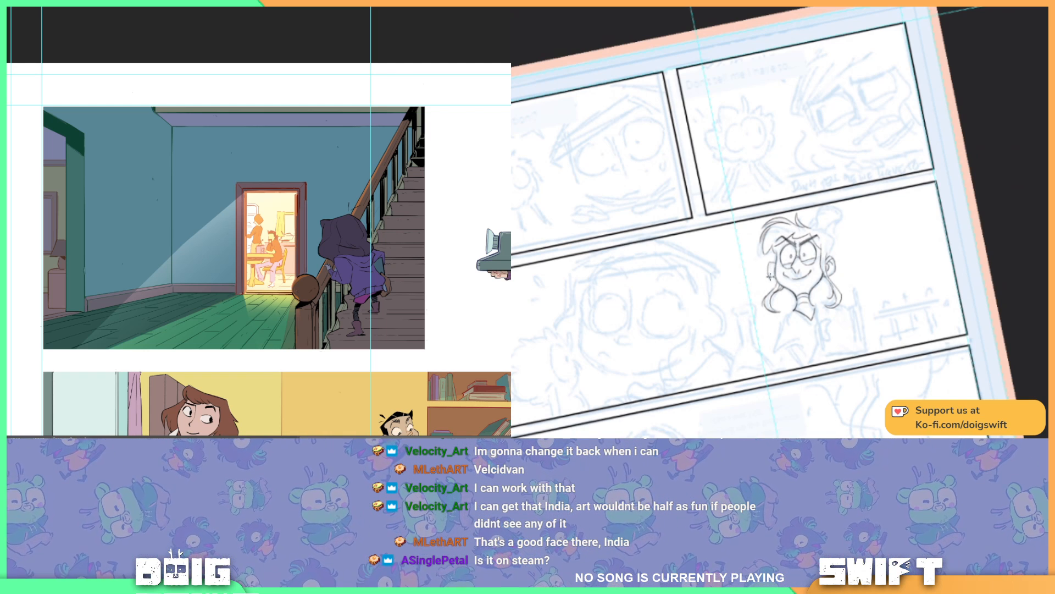
Step: Draw a polygonal selection around the light beam, from the doorway's upper corners down to the hallway panel's lower edge
key("ctrl+z")
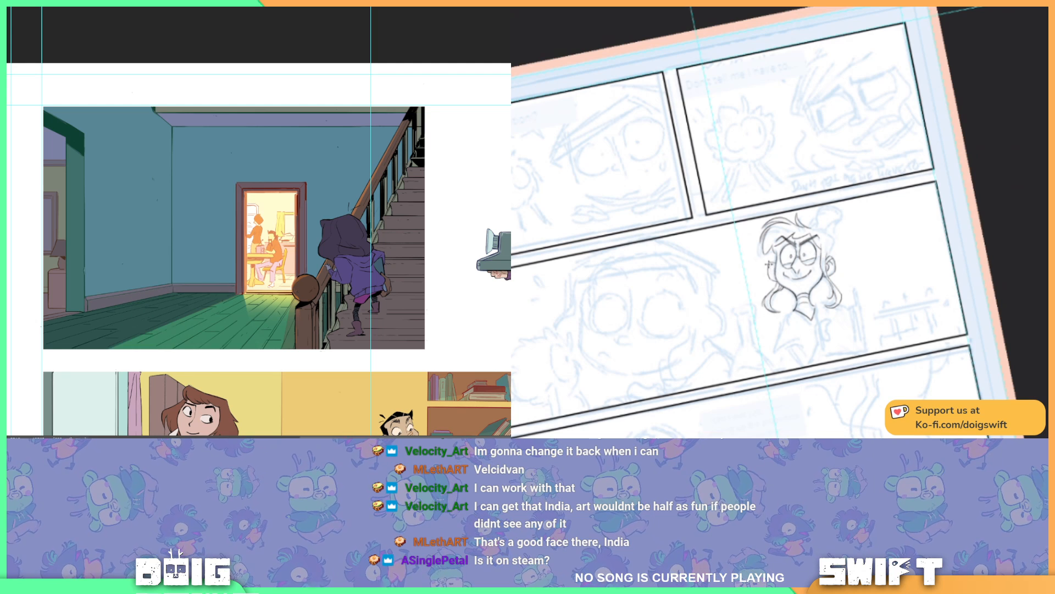
key("ctrl+y")
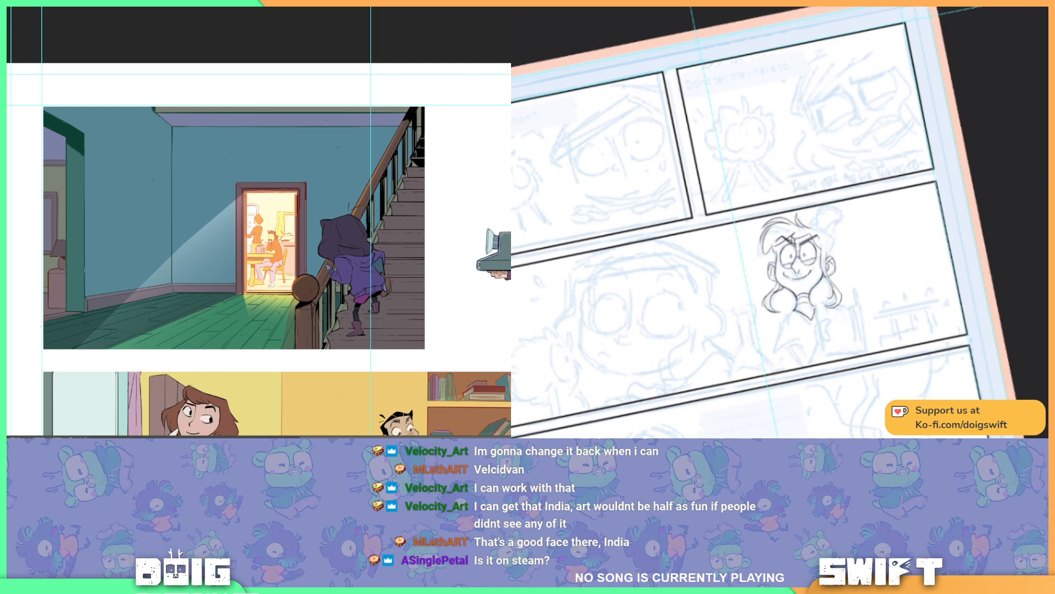
left_click(244, 192, "alt")
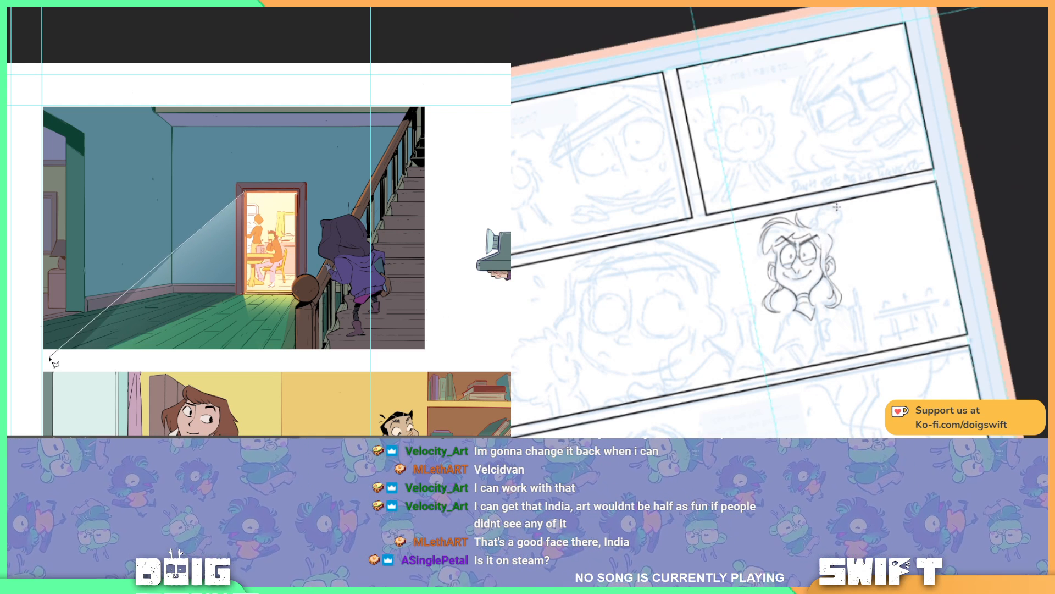
left_click(72, 351, "alt")
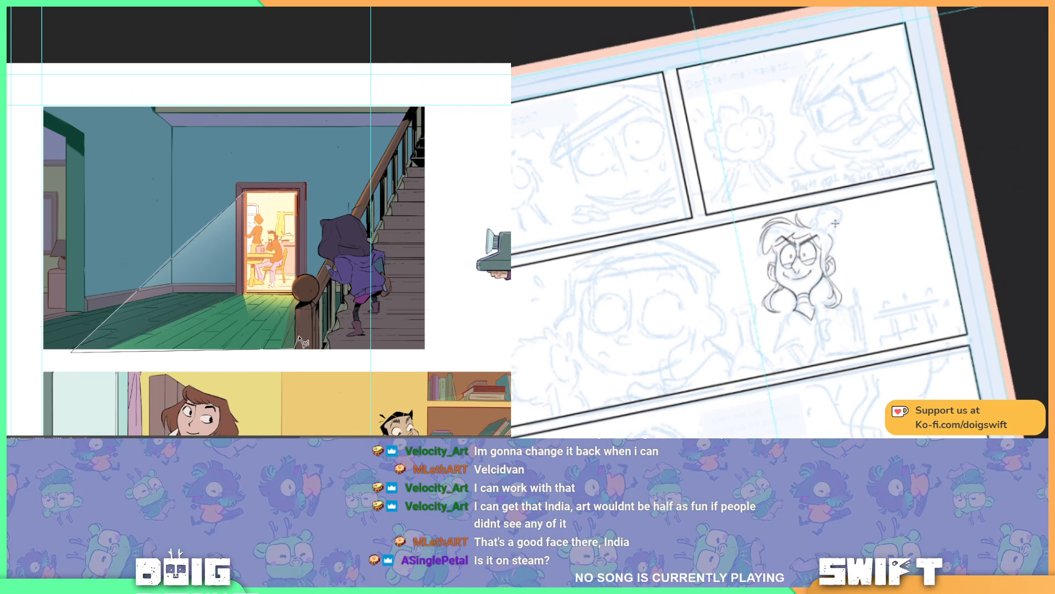
left_click(326, 349)
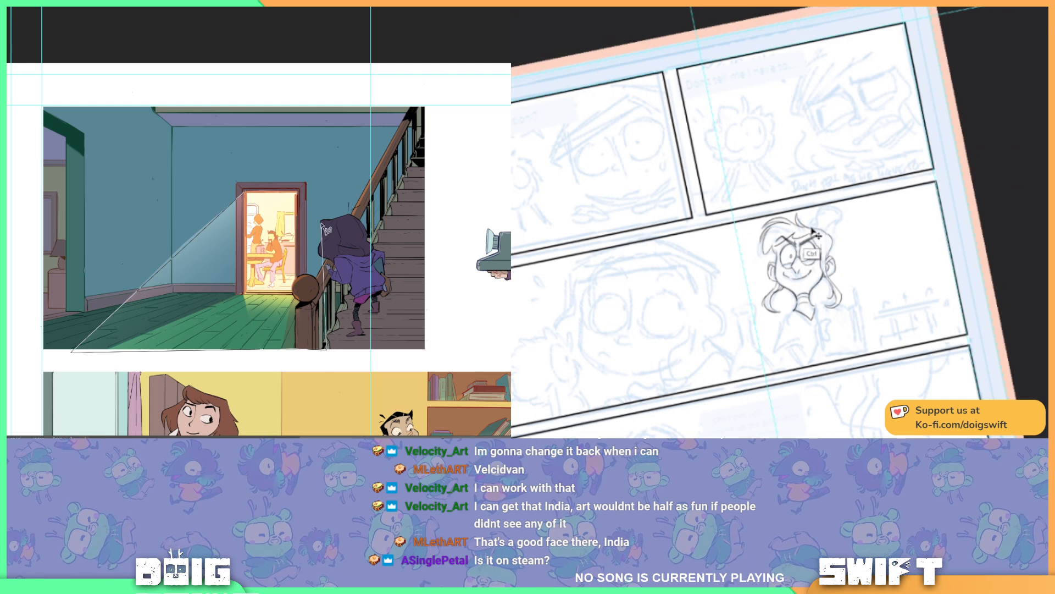
left_click(297, 192)
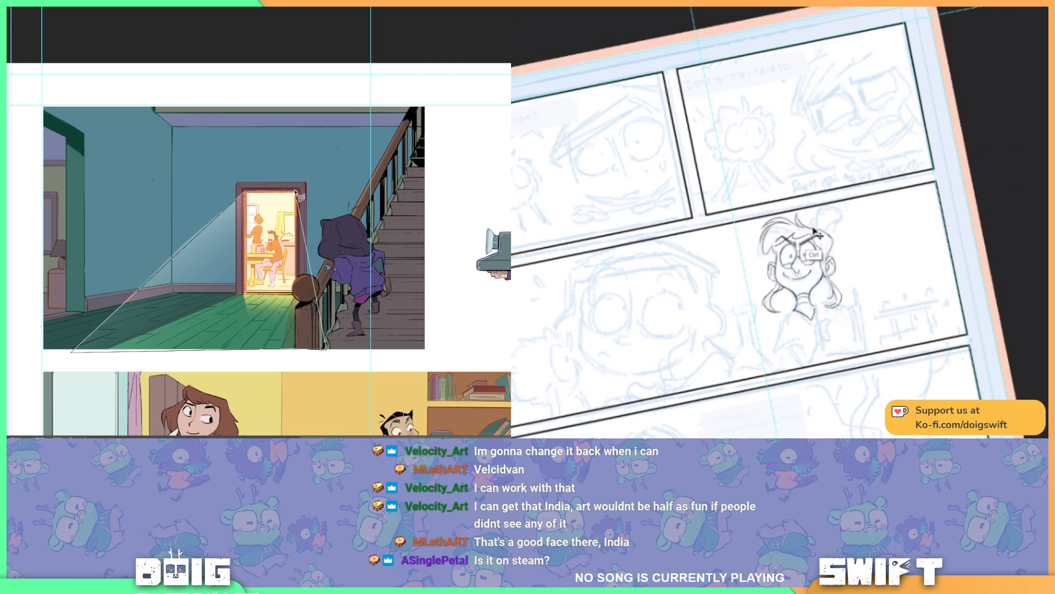
double_click(246, 194)
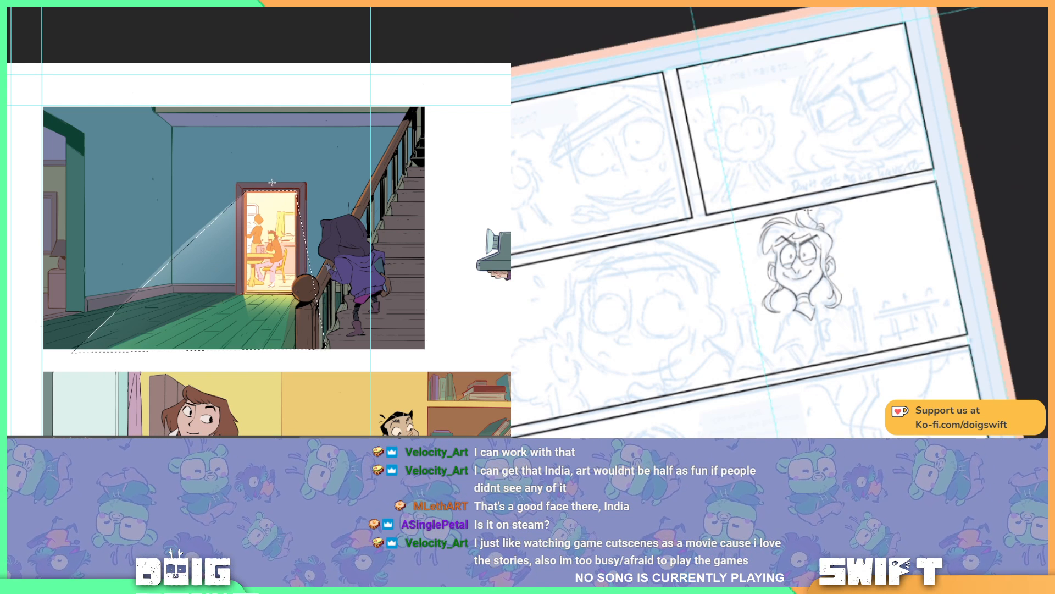
Step: Try an orange gradient glow spreading from the doorway across the selected light beam
mouse_move(271, 181)
left_mouse_down()
mouse_move(245, 290)
mouse_move(195, 332)
left_mouse_up()
left_click_drag(267, 186, 127, 436)
key("ctrl+z")
left_click_drag(252, 175, 118, 315)
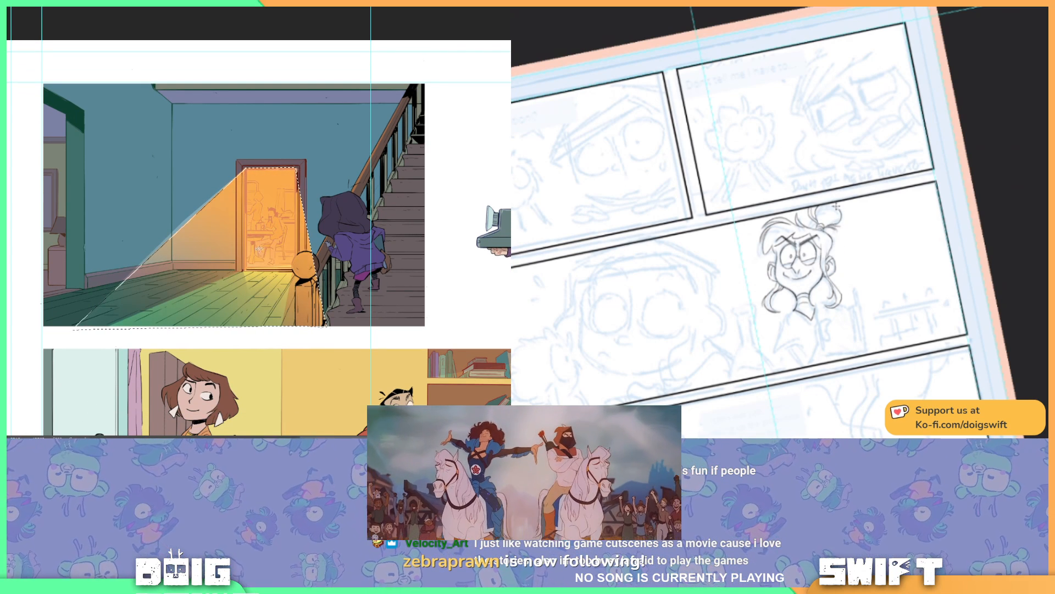
left_click_drag(232, 217, 253, 196)
key("r")
left_click_drag(841, 274, 862, 250)
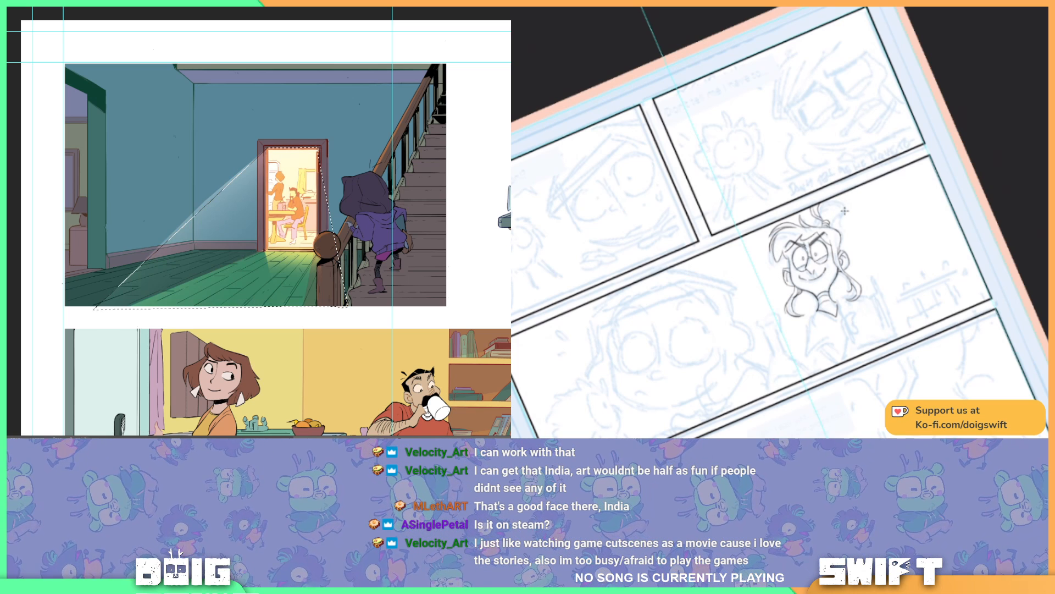
Step: Ink the hair bun on top of the smiling character's head, and clear the selection around the hallway light beam
mouse_move(831, 199)
left_mouse_down()
mouse_move(842, 207)
mouse_move(831, 221)
mouse_move(841, 211)
mouse_move(828, 196)
mouse_move(839, 191)
left_mouse_up()
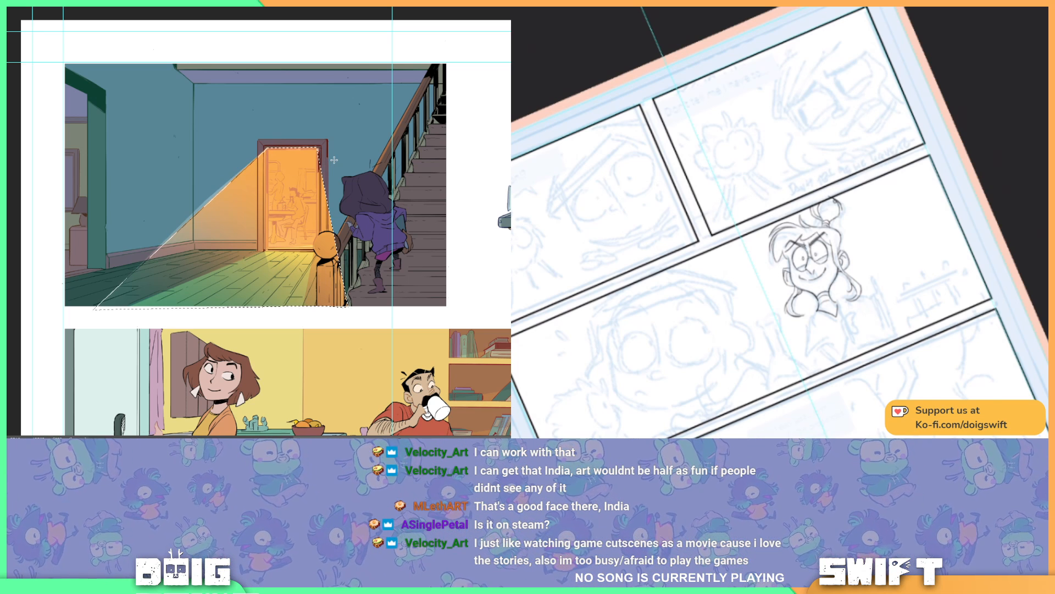
key("ctrl+d")
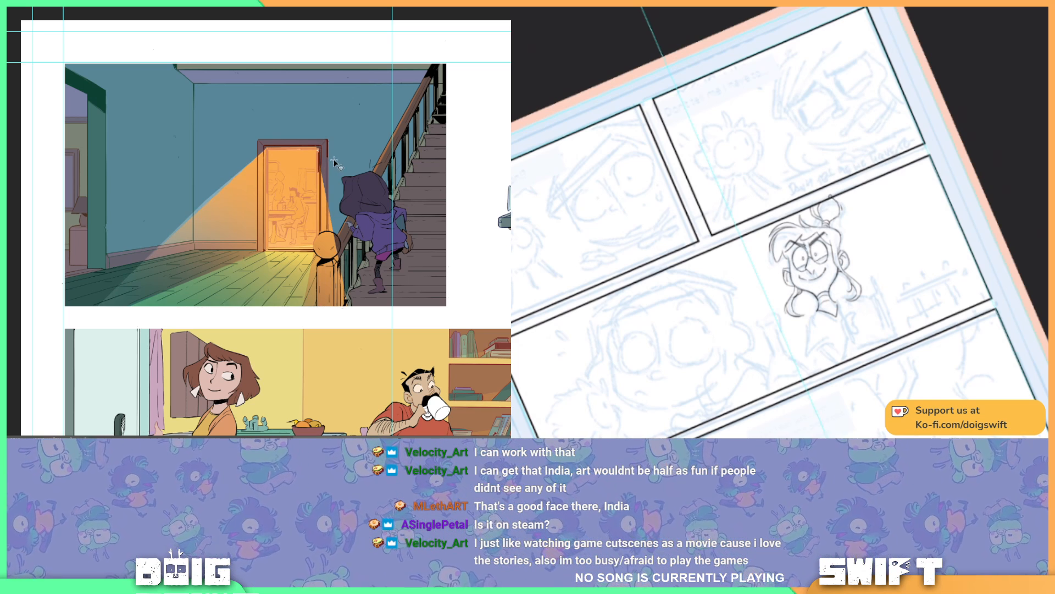
key("ctrl+plus")
left_click_drag(297, 294, 326, 224)
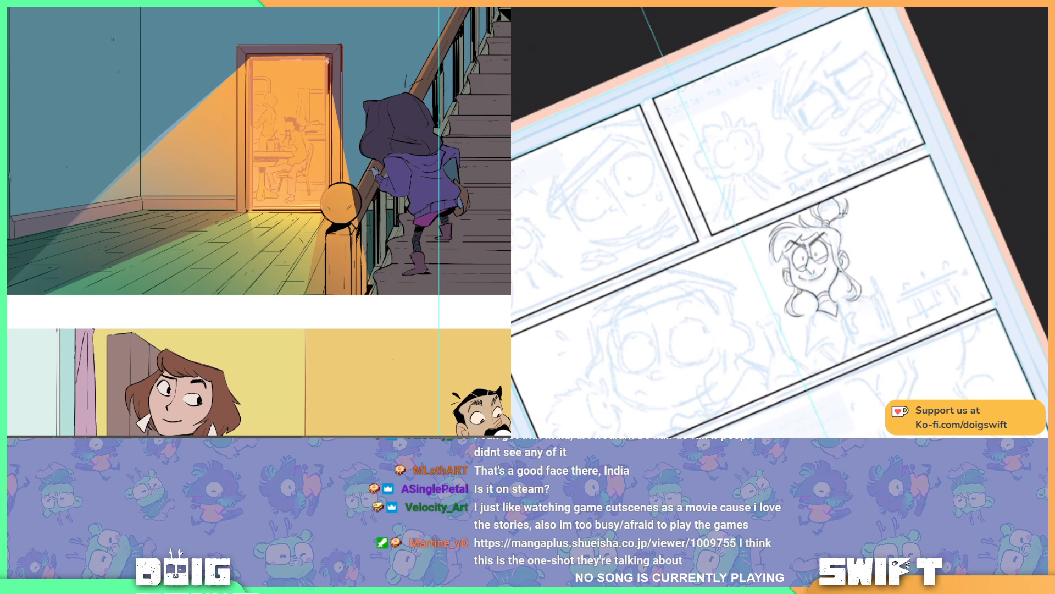
Step: Blend the orange glow into the doorway and light beam so the artwork shows through, and ink the hair bun's inner strands
key("ctrl+z")
left_click_drag(843, 196, 833, 221)
key("ctrl+z")
key("ctrl+z")
key("ctrl+z")
key("ctrl+z")
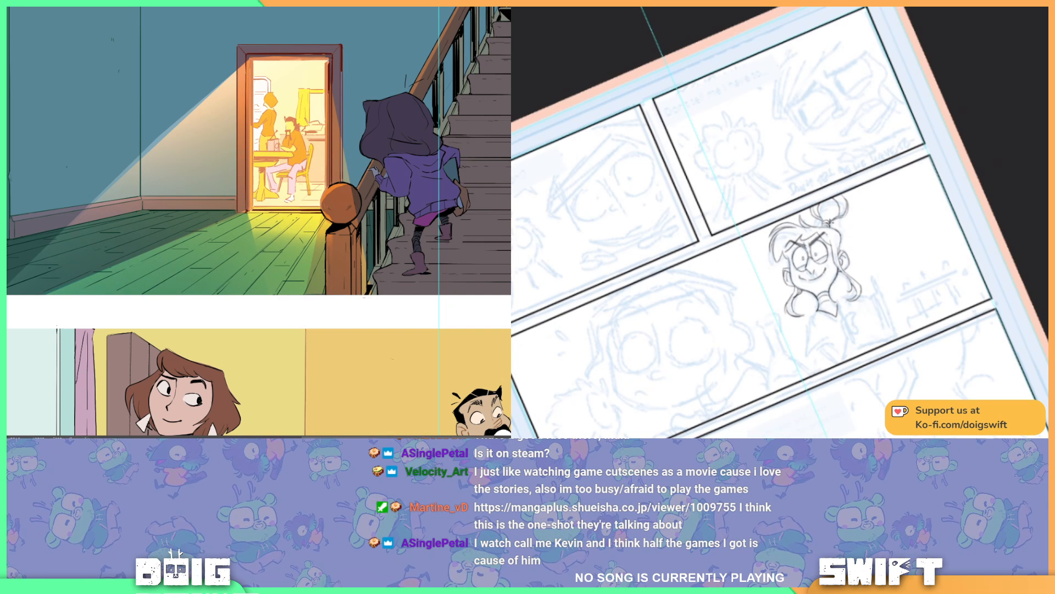
left_click_drag(822, 223, 826, 220)
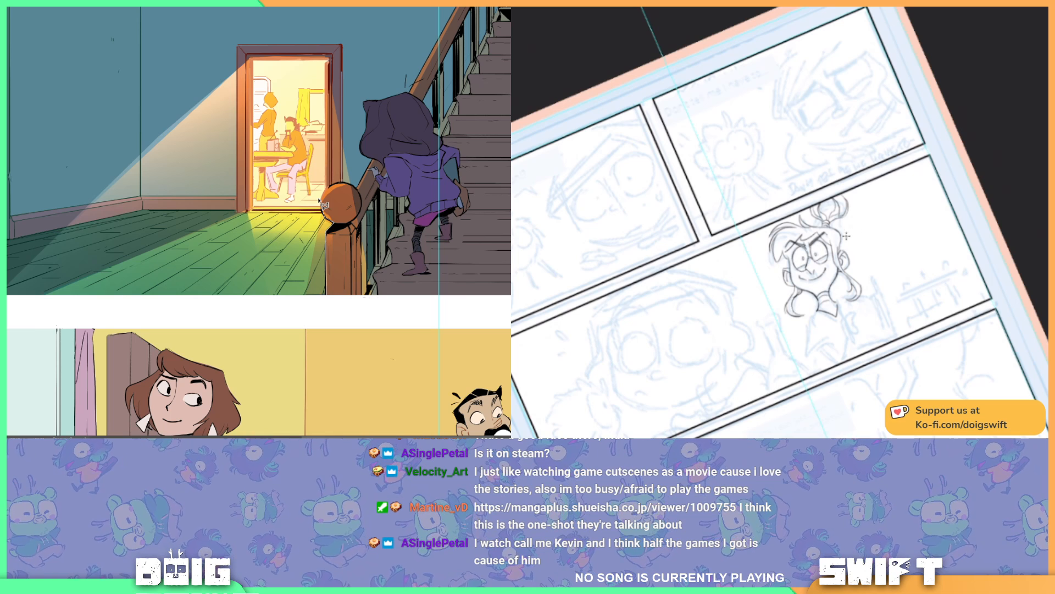
Step: Clean the orange glow off the newel post at the foot of the stairs, and ink the neckerchief below the character's chin
left_click_drag(876, 255, 859, 295)
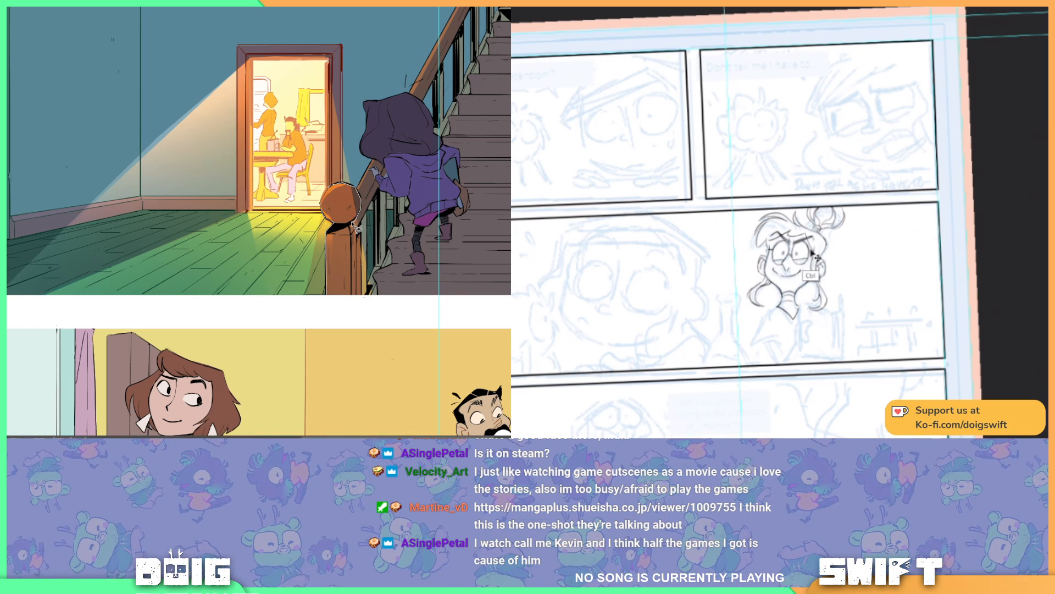
mouse_move(358, 234)
left_mouse_down()
mouse_move(383, 274)
mouse_move(364, 307)
mouse_move(327, 292)
left_mouse_up()
left_click_drag(840, 333, 865, 265)
left_click_drag(327, 291, 327, 232)
left_click_drag(865, 265, 882, 271)
key("ctrl+d")
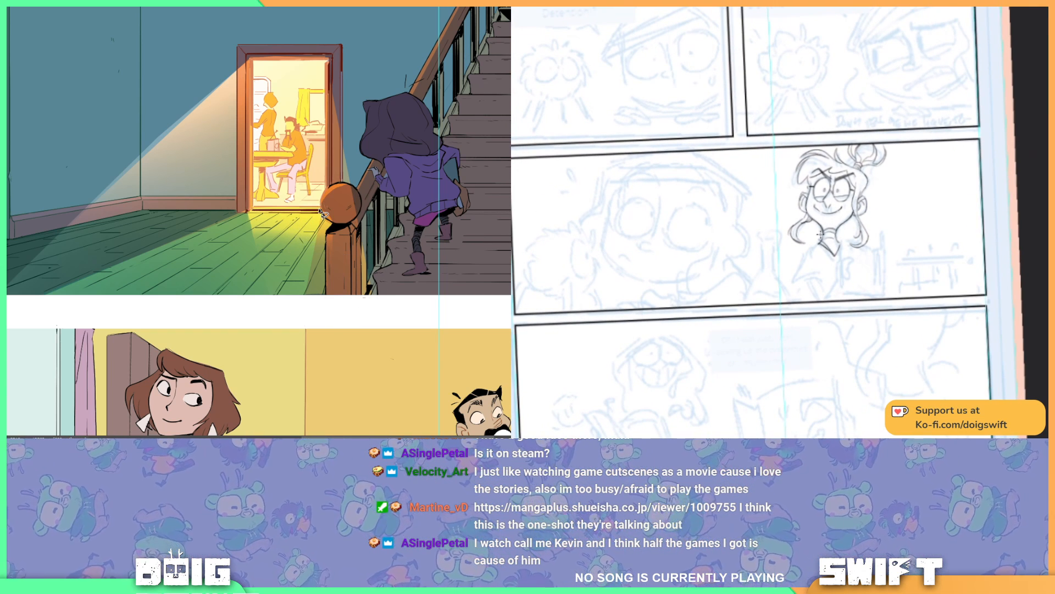
Step: Ink the smiling character's shirt collar, shoulder and short sleeve, redrawing the strokes under the sleeve
left_click_drag(820, 236, 809, 247)
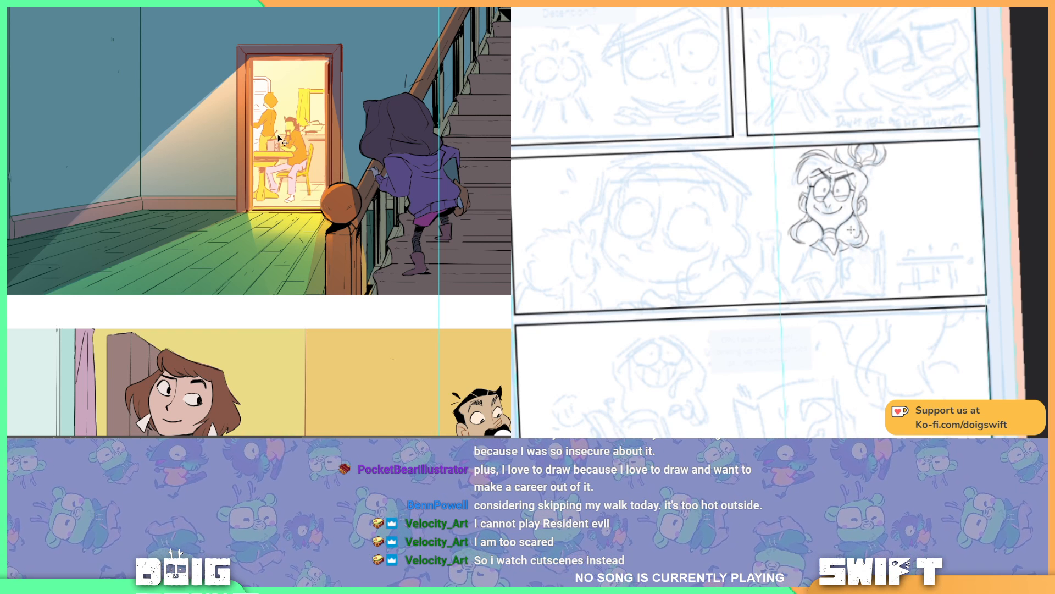
scroll(280, 132, "up", 1)
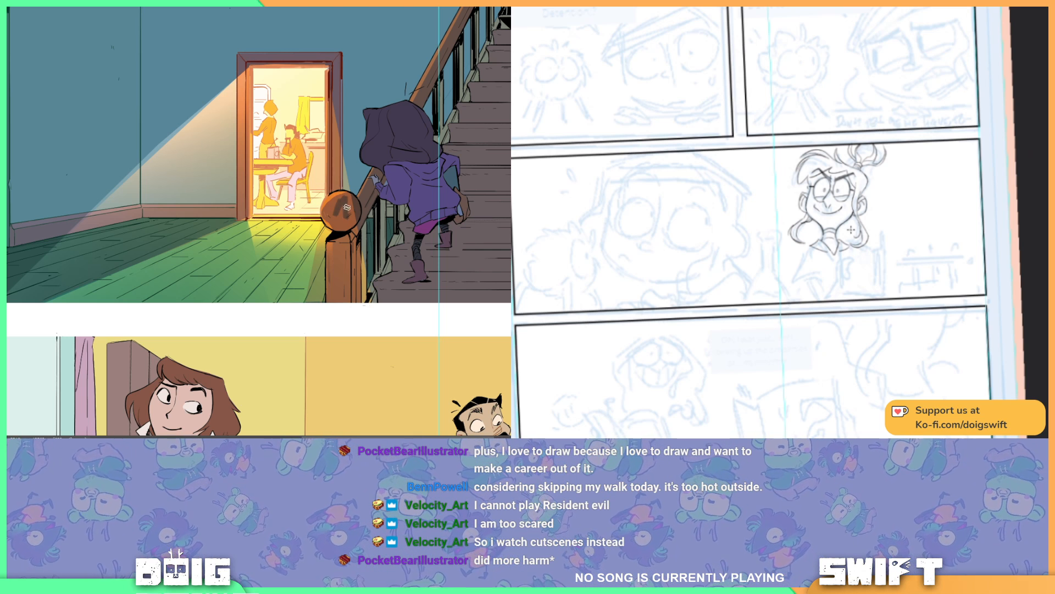
left_click_drag(754, 243, 848, 248)
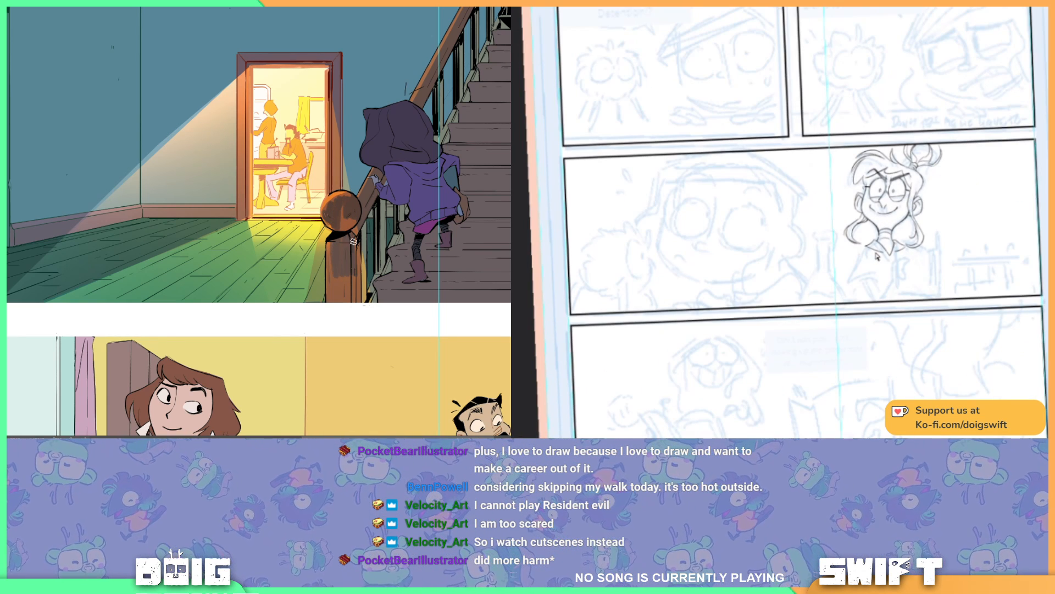
left_click_drag(870, 218, 848, 208)
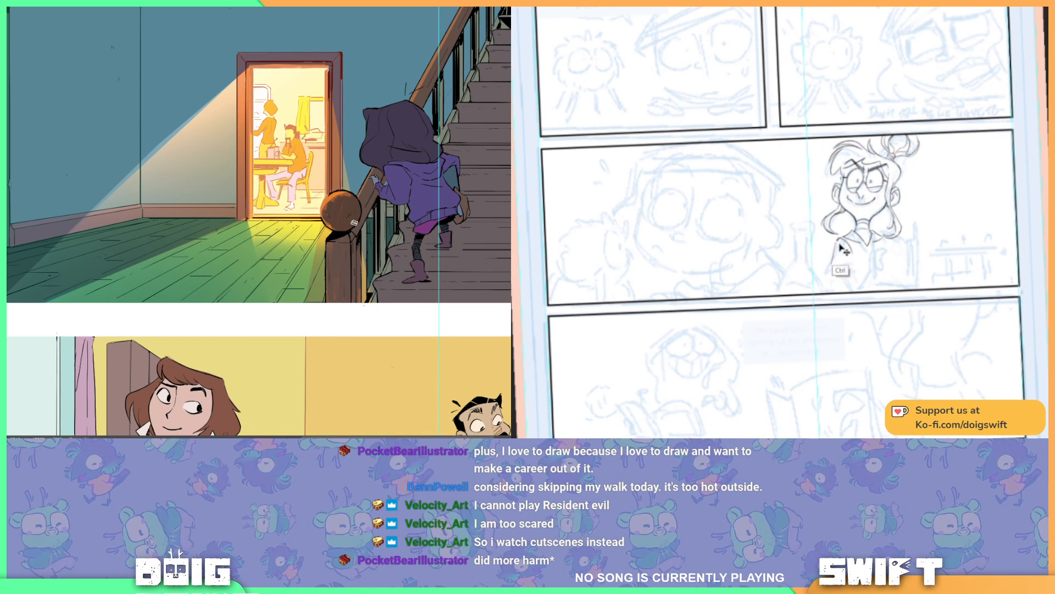
mouse_move(834, 246)
left_mouse_down()
mouse_move(821, 270)
mouse_move(844, 263)
mouse_move(871, 229)
mouse_move(857, 275)
mouse_move(836, 275)
mouse_move(841, 291)
left_mouse_up()
key("ctrl+z")
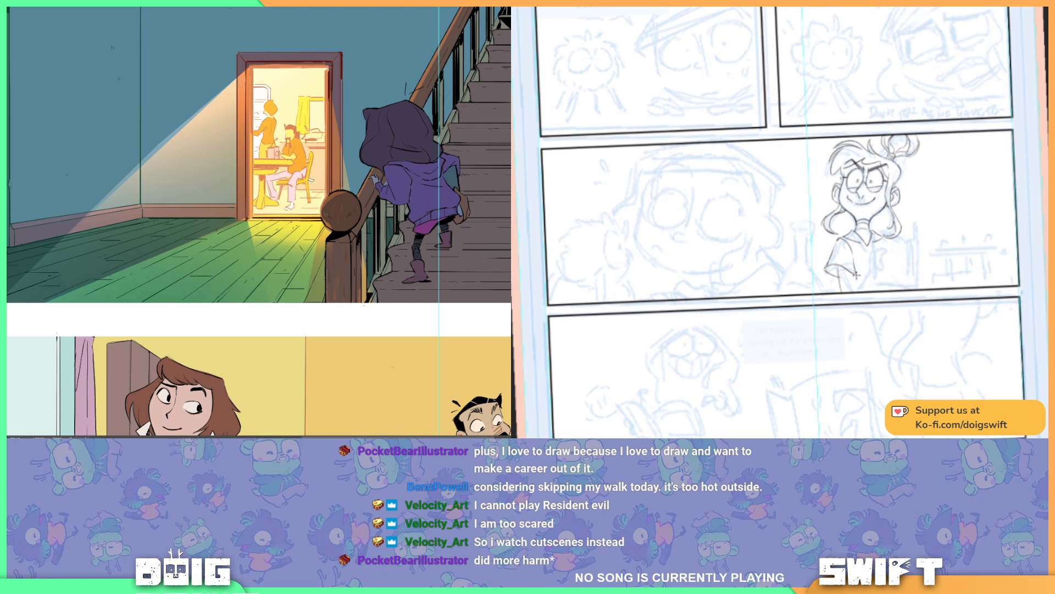
key("ctrl+z")
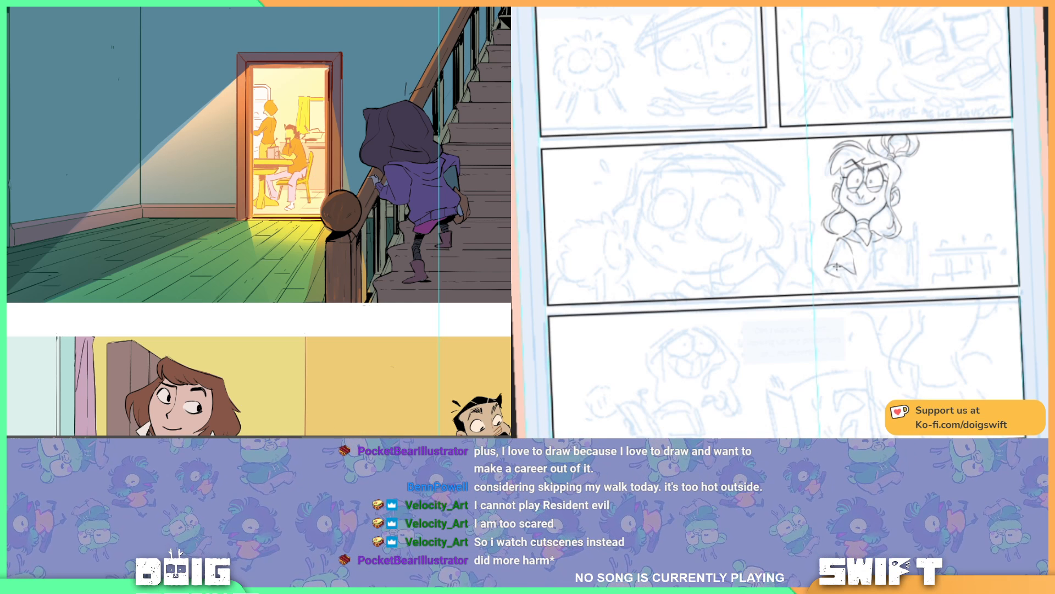
key("ctrl+z")
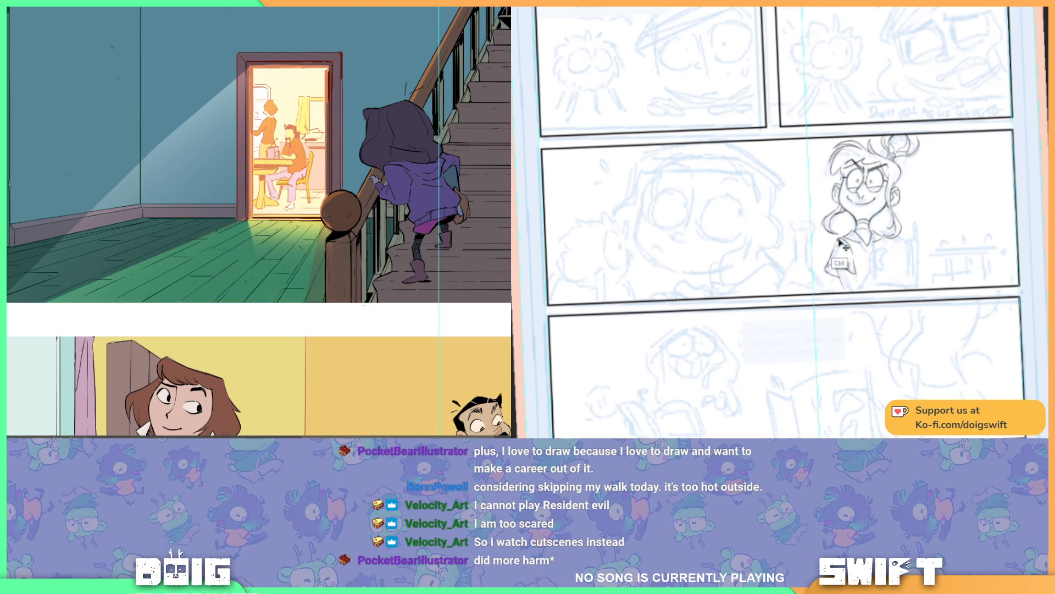
key("ctrl+z")
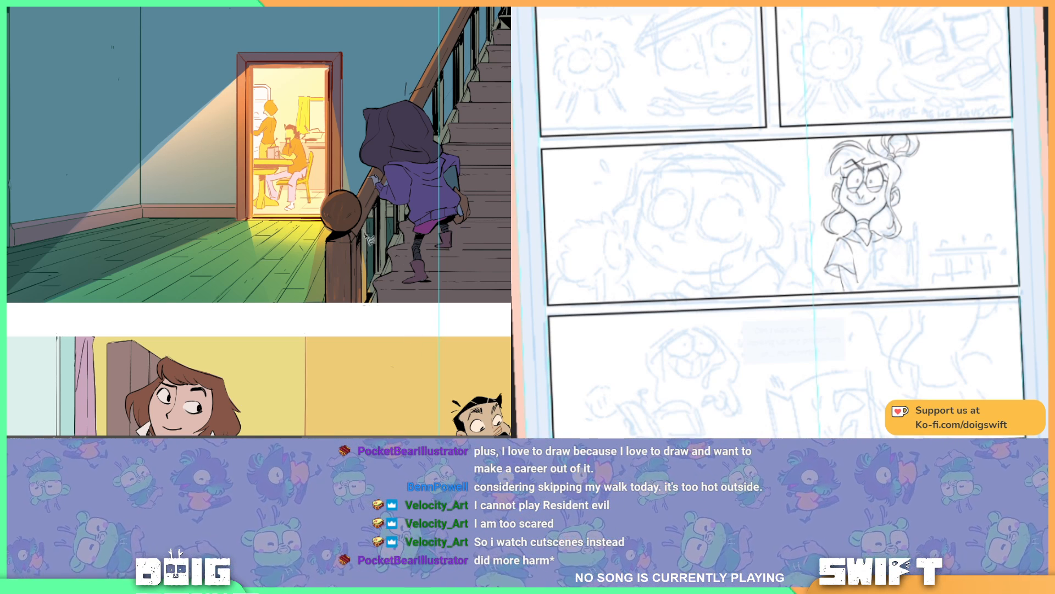
key("ctrl+z")
Step: Outline the foot of the stairs beside the newel post with a selection and adjust the orange light inside it
key("ctrl+y")
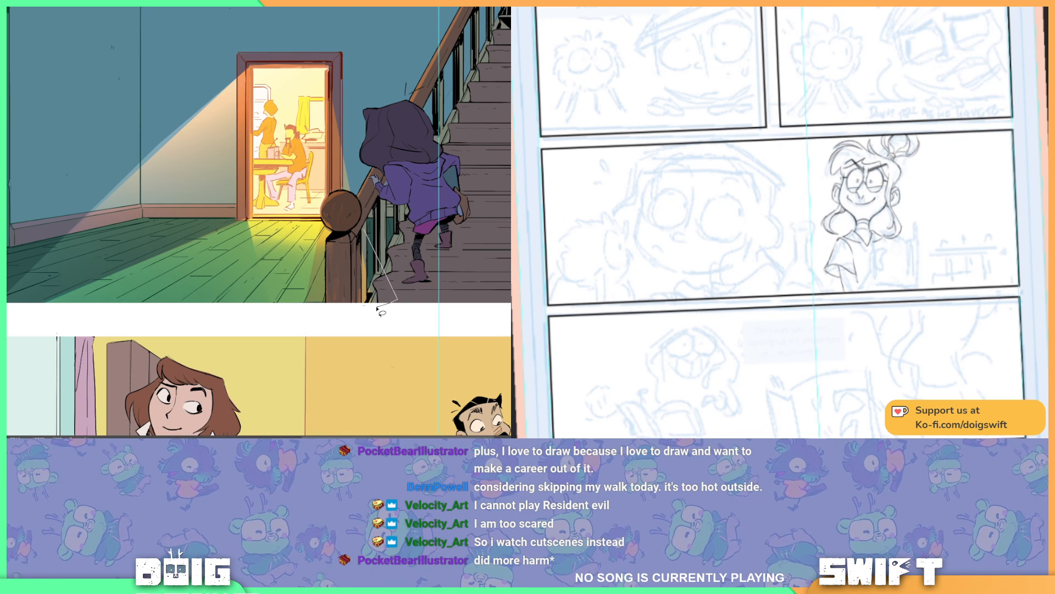
key("ctrl+z")
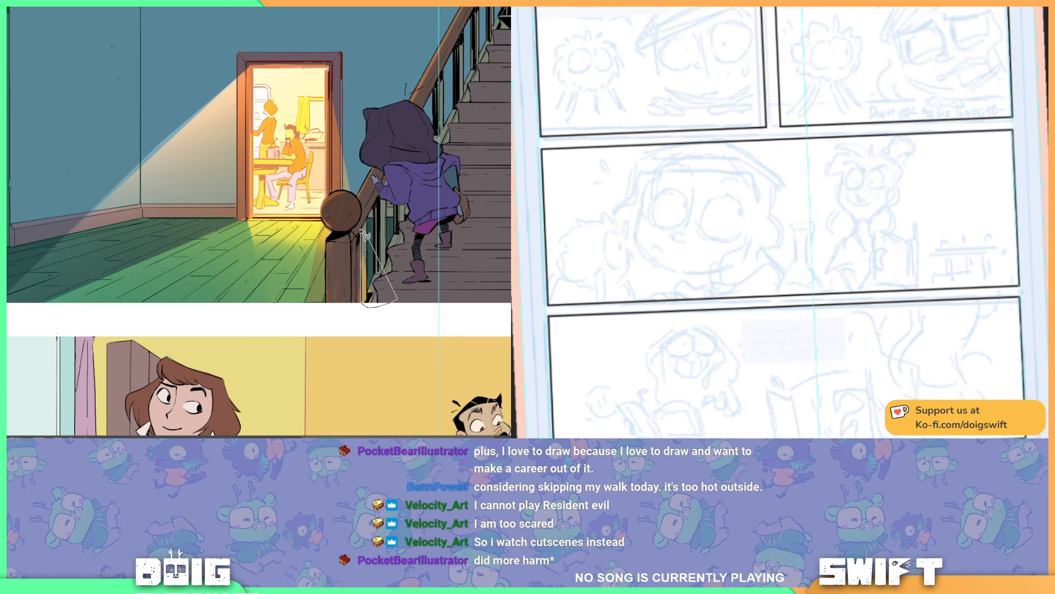
key("ctrl+y")
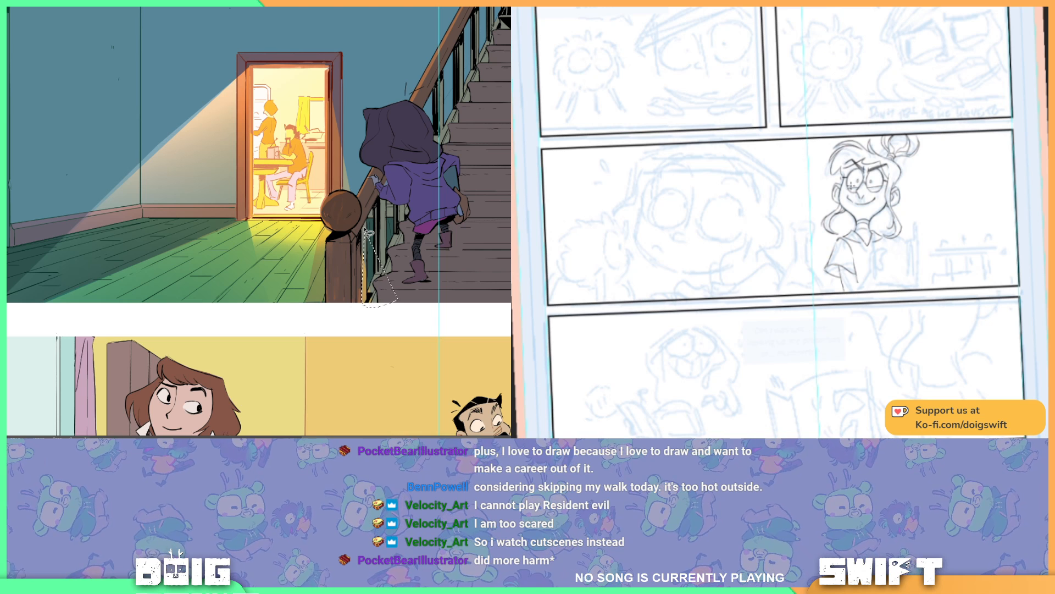
left_click(378, 275)
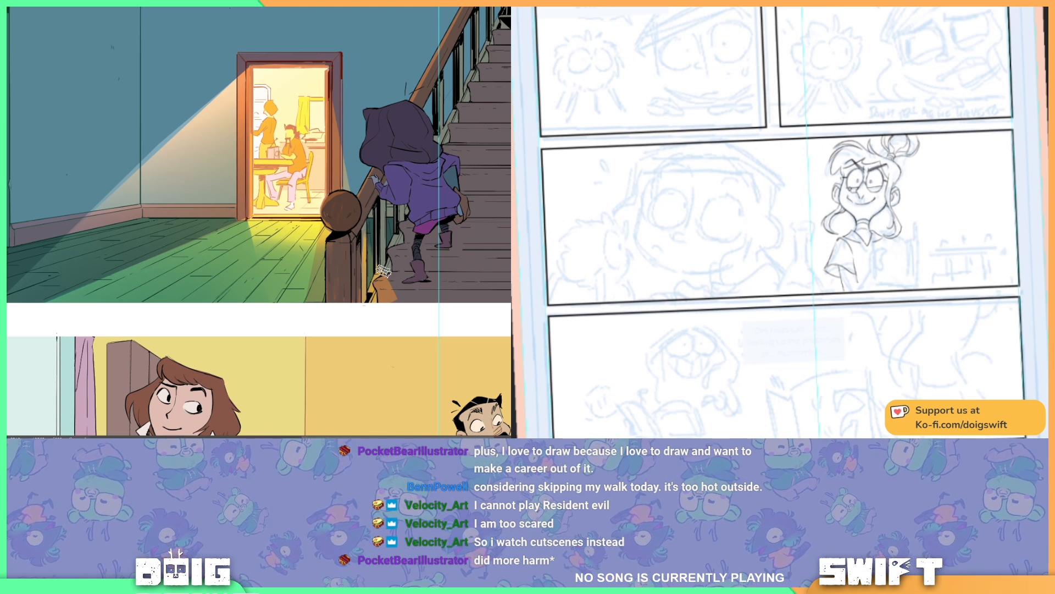
key("ctrl+z")
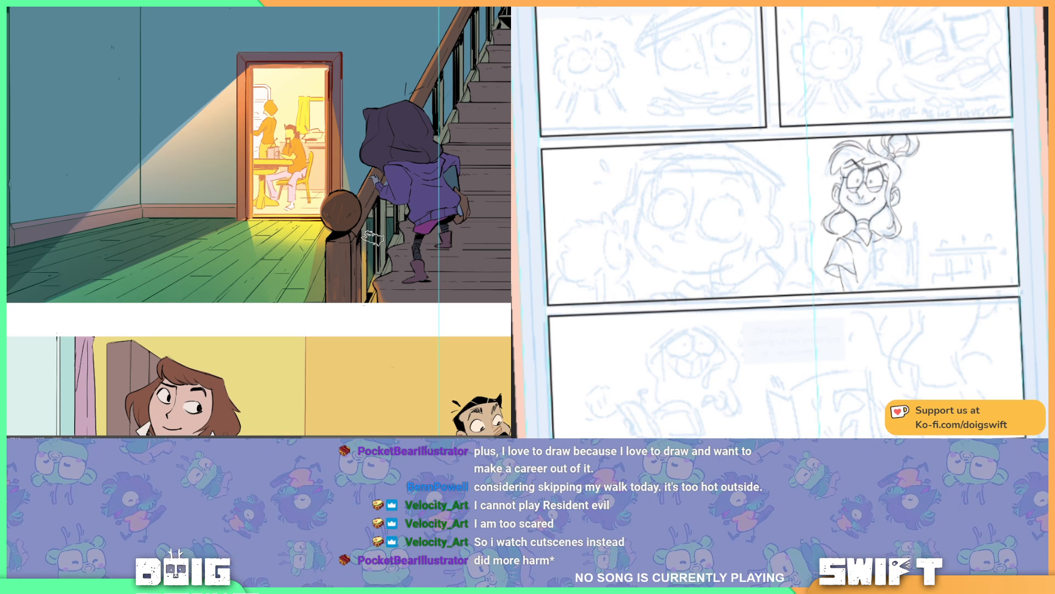
key("Delete")
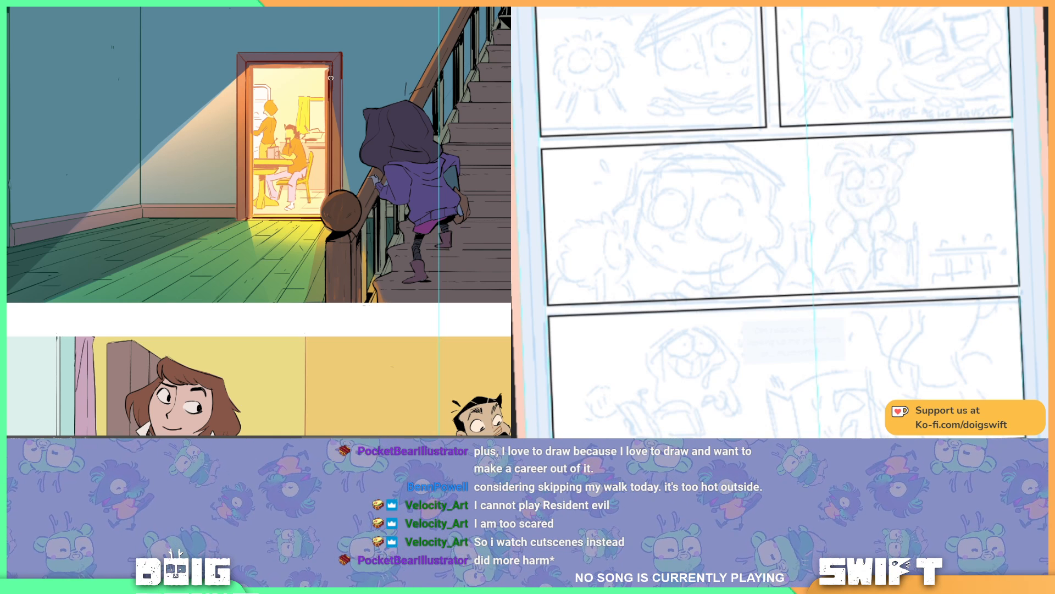
Step: Hide and reshow the character's inks to compare them with the rough sketch, and touch up the light along the doorframe's right jamb
key("ctrl+z")
key("ctrl+shift+z")
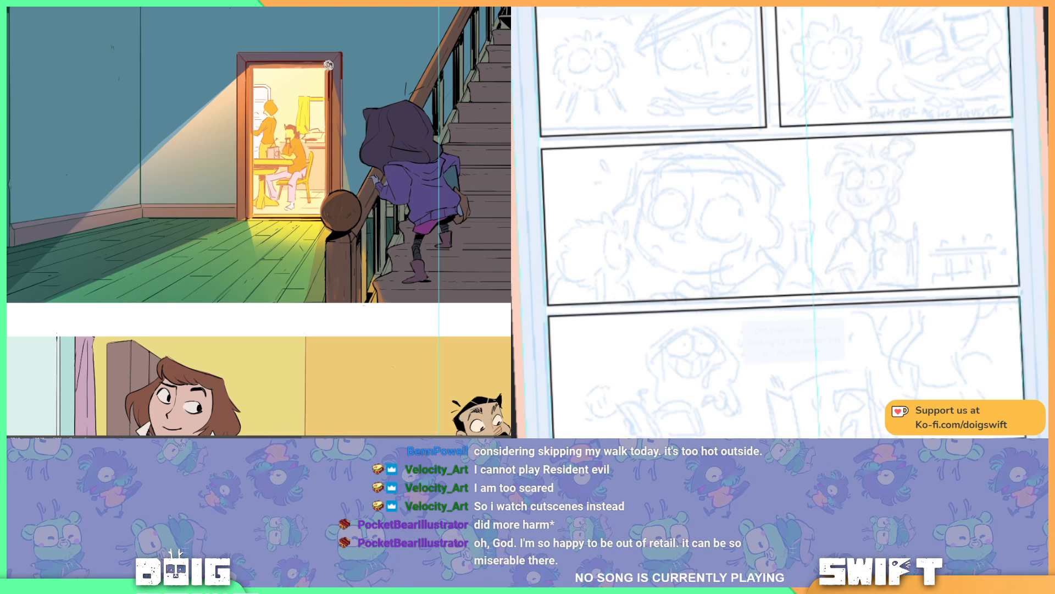
key("ctrl+z")
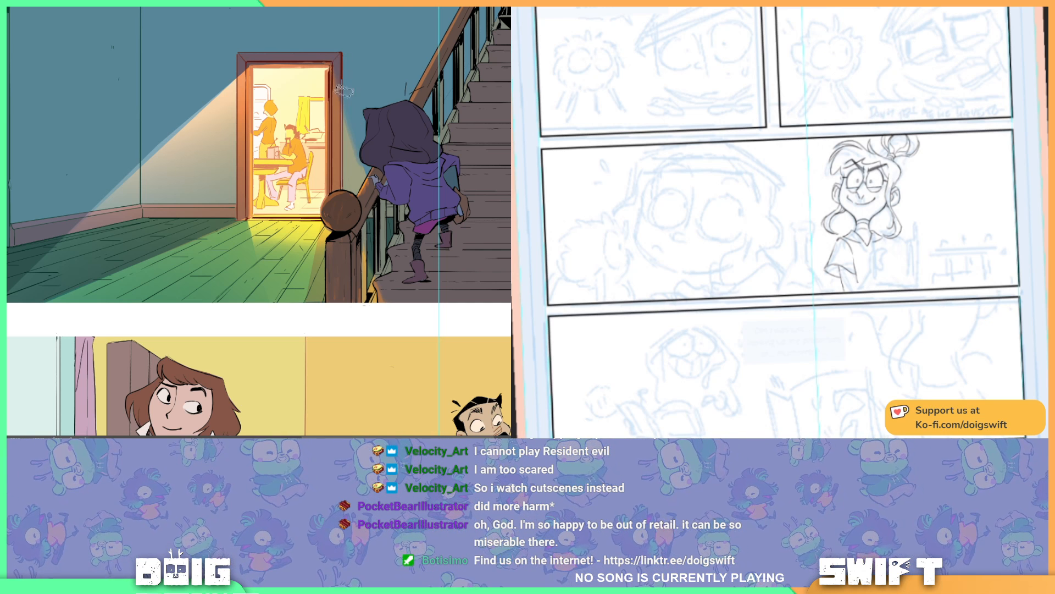
key("Delete")
key("ctrl+z")
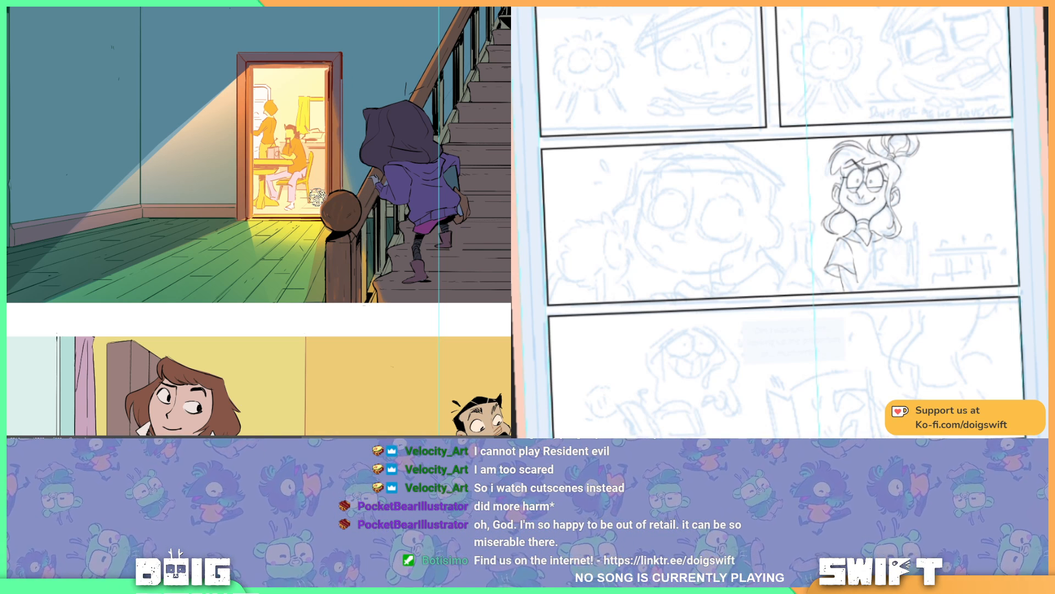
Step: Brush orange light strokes along the beam's upper edge, from the doorway's upper corner across the wall and down to the floor
key("ctrl+y")
left_click_drag(144, 134, 246, 67)
key("ctrl+z")
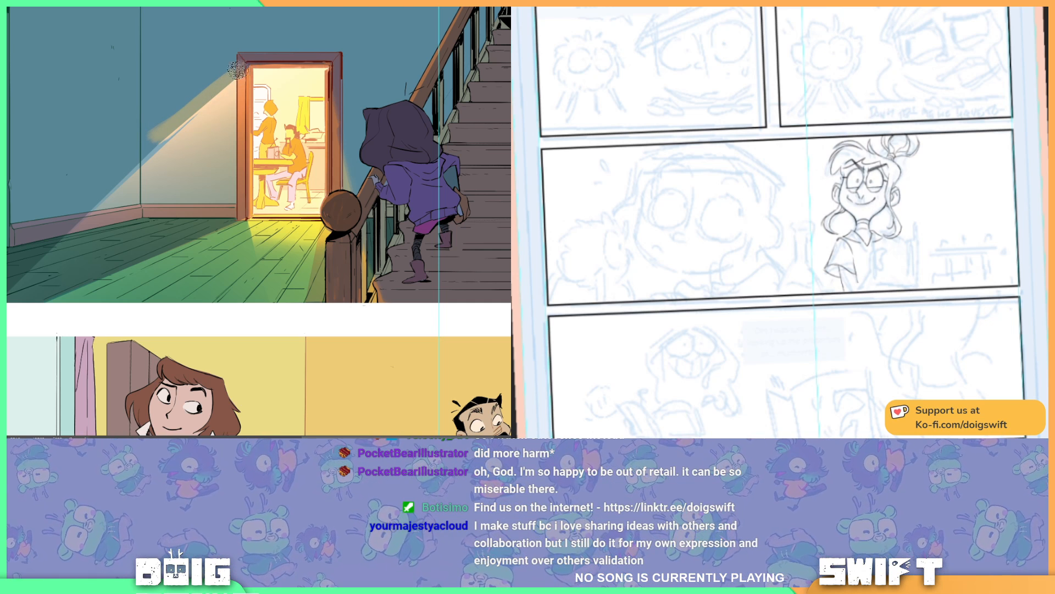
left_click_drag(90, 186, 192, 158)
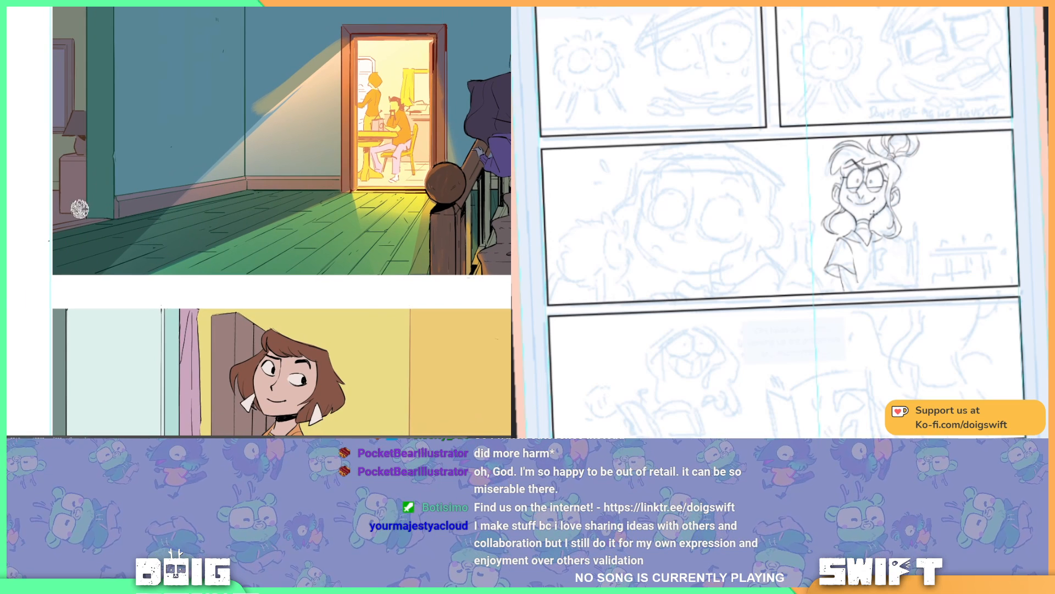
left_click_drag(55, 248, 131, 194)
left_click_drag(62, 222, 257, 111)
left_click_drag(101, 217, 195, 163)
mouse_move(20, 287)
left_mouse_down()
mouse_move(153, 184)
mouse_move(215, 156)
mouse_move(291, 88)
left_mouse_up()
mouse_move(53, 275)
left_mouse_down()
mouse_move(97, 262)
mouse_move(161, 205)
left_mouse_up()
left_click_drag(112, 266, 183, 196)
left_click_drag(135, 263, 207, 184)
left_click_drag(150, 258, 355, 30)
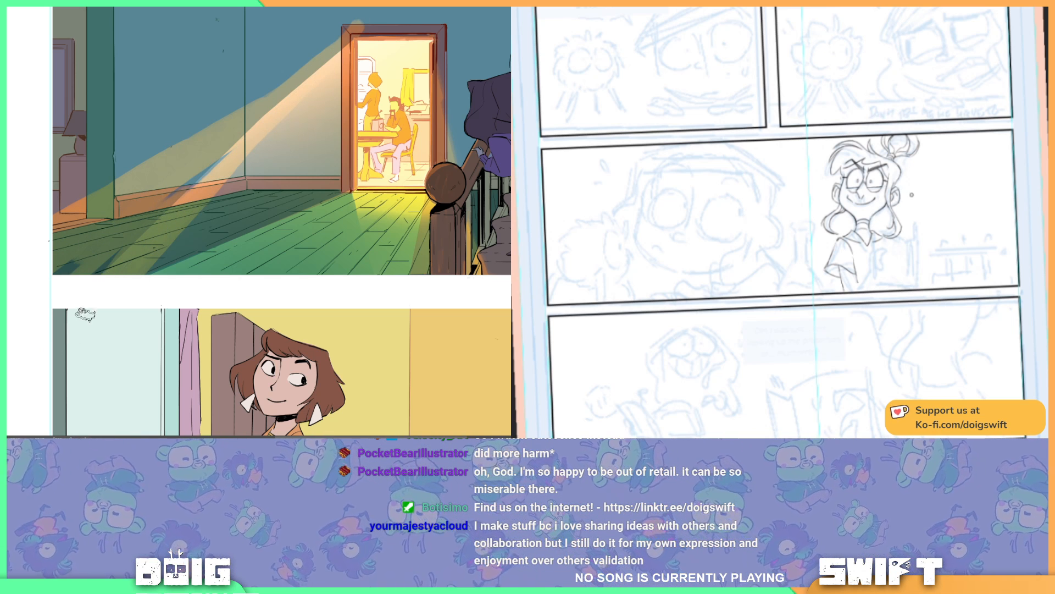
Step: Erase the orange paint spilling above the beam with a larger brush to leave a clean diagonal light edge
key("]")
key("]")
key("]")
mouse_move(71, 208)
left_mouse_down()
mouse_move(36, 229)
mouse_move(46, 265)
mouse_move(93, 251)
mouse_move(202, 125)
mouse_move(259, 81)
left_mouse_up()
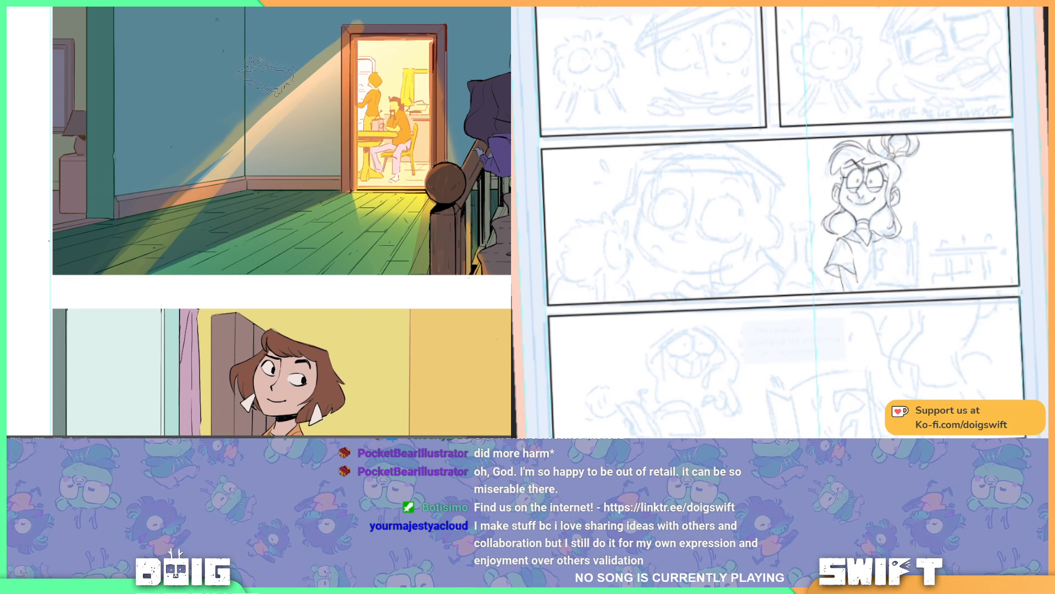
mouse_move(141, 215)
left_mouse_down()
mouse_move(269, 93)
mouse_move(140, 211)
mouse_move(220, 126)
mouse_move(357, 23)
left_mouse_up()
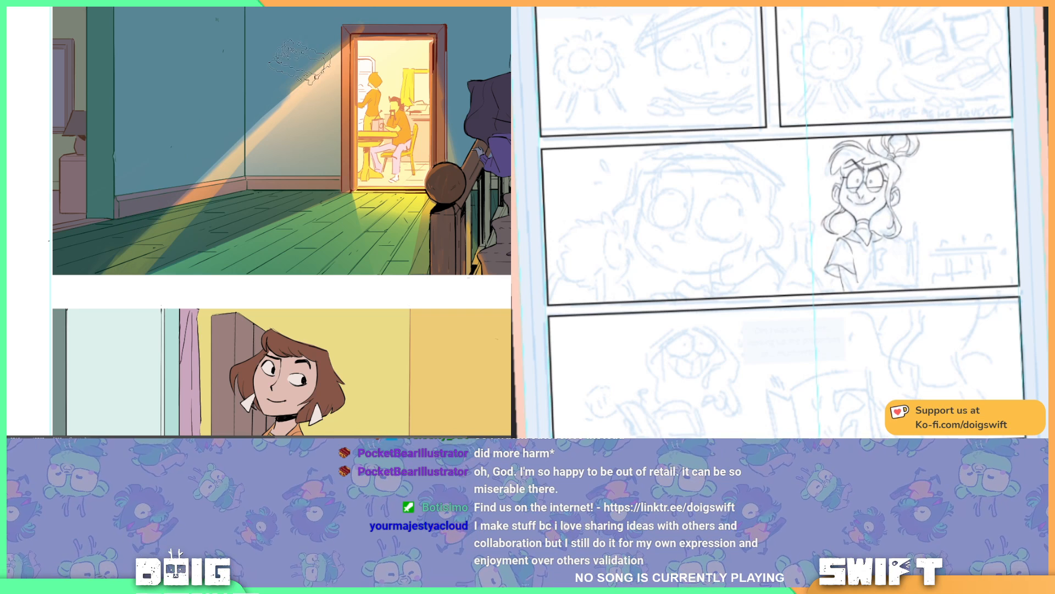
Step: Spread warm light over the wall and floorboards inside the beam with an enlarged brush
key("b")
key("]")
key("]")
key("]")
left_click_drag(324, 100, 220, 218)
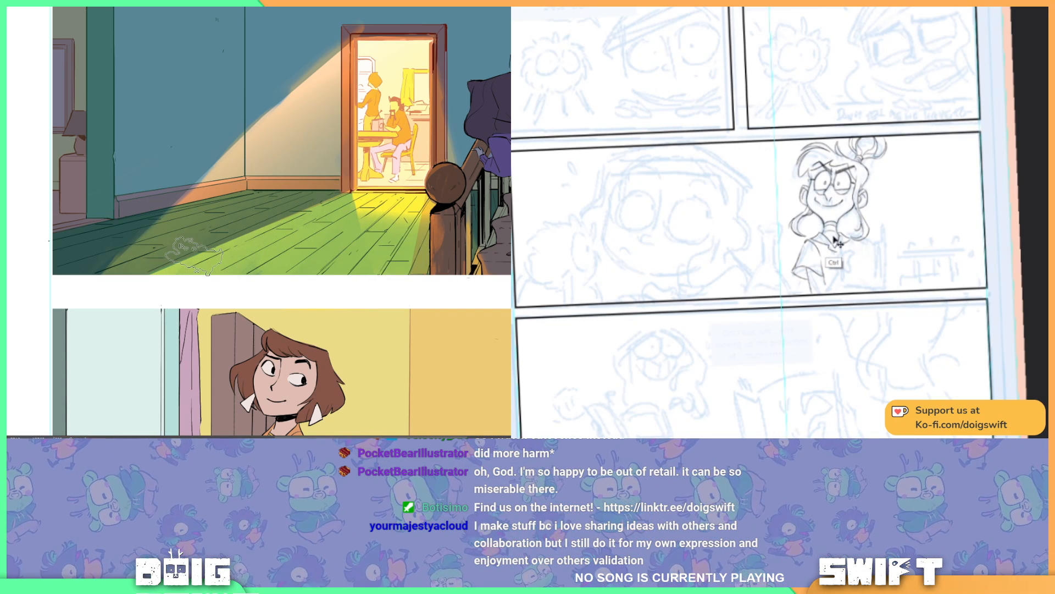
Step: Erase much of the warm light from the floor and the lit wall, keeping it strongest near the doorway
mouse_move(179, 242)
left_mouse_down()
mouse_move(198, 212)
mouse_move(154, 252)
mouse_move(253, 208)
mouse_move(273, 173)
mouse_move(236, 182)
mouse_move(182, 261)
mouse_move(342, 270)
mouse_move(405, 262)
left_mouse_up()
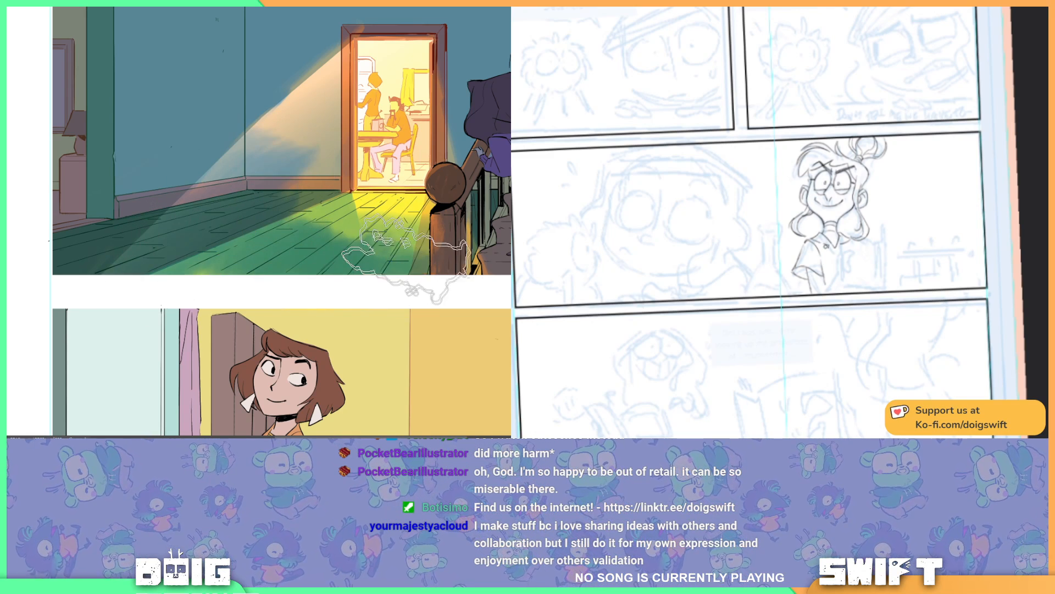
left_click_drag(308, 129, 252, 159)
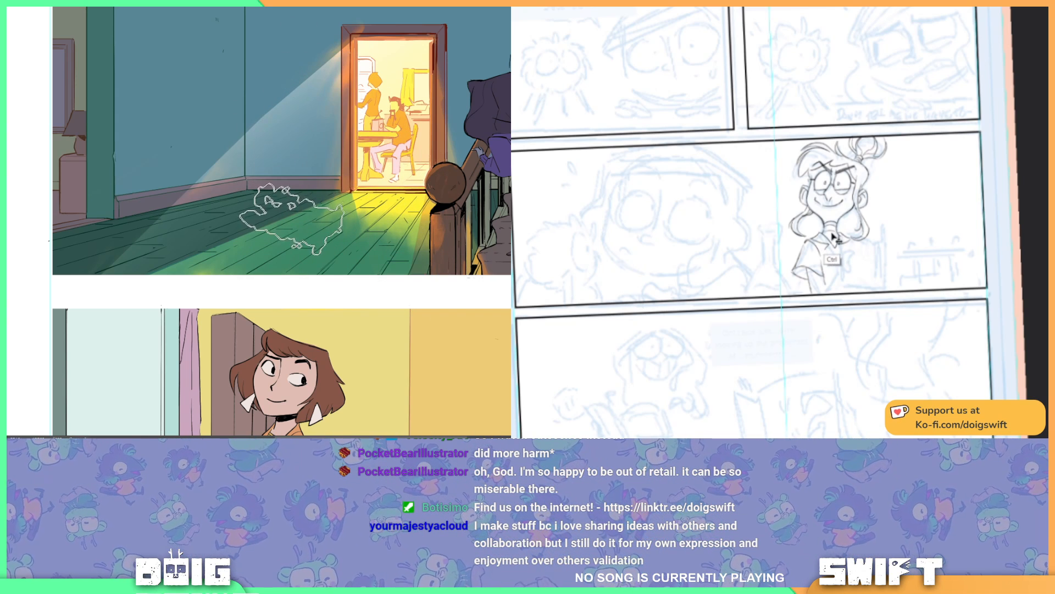
key("e")
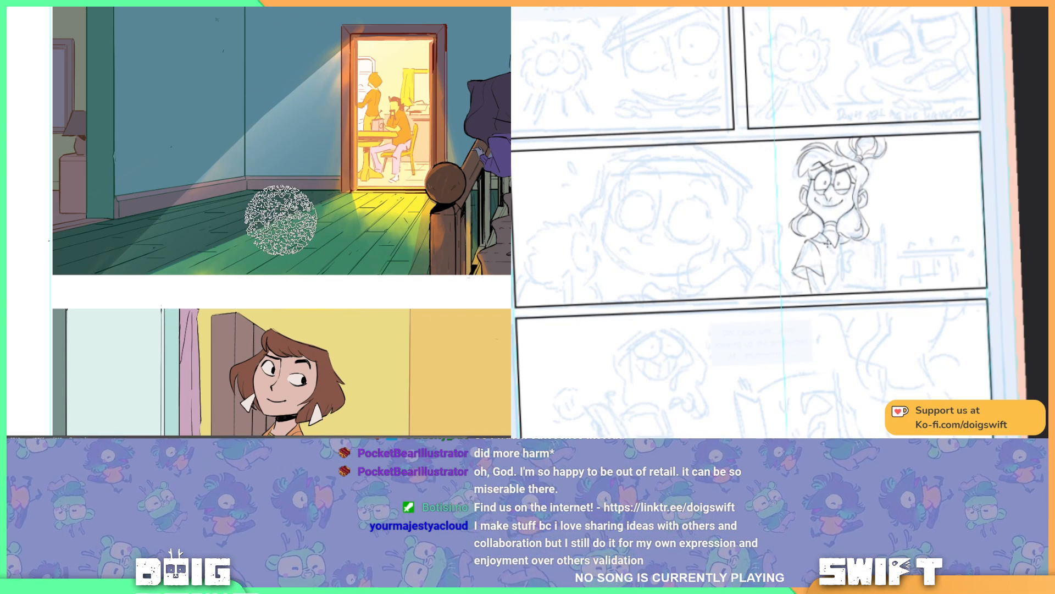
Step: Rework the edge of the warm light on the wall beside the door frame with a smaller textured eraser
key("[")
key("[")
key("[")
key("[")
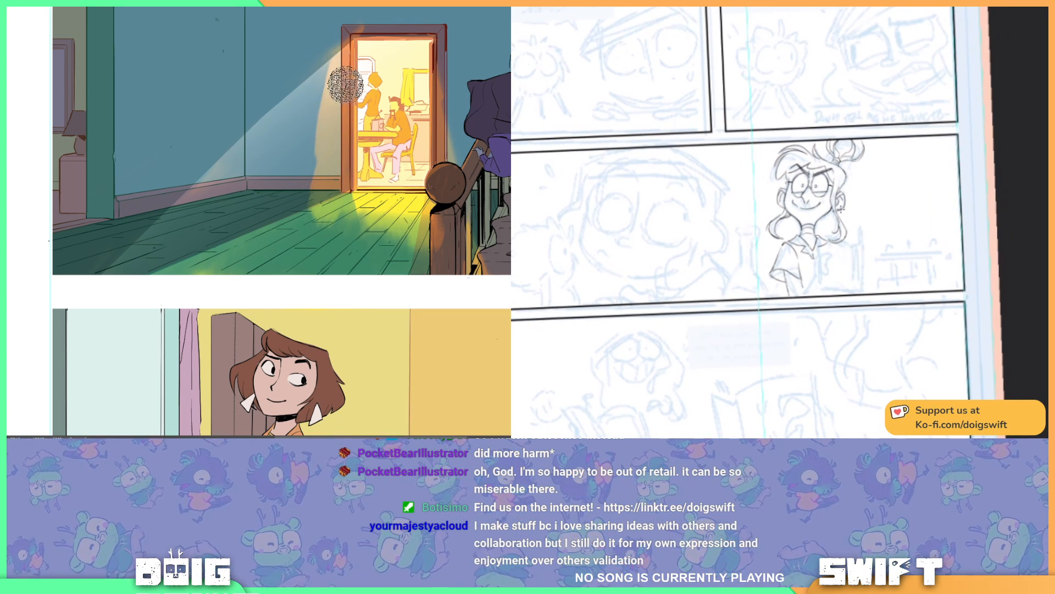
left_click_drag(345, 93, 297, 164)
left_click_drag(338, 67, 314, 106)
mouse_move(353, 37)
left_mouse_down()
mouse_move(316, 110)
mouse_move(325, 186)
left_mouse_up()
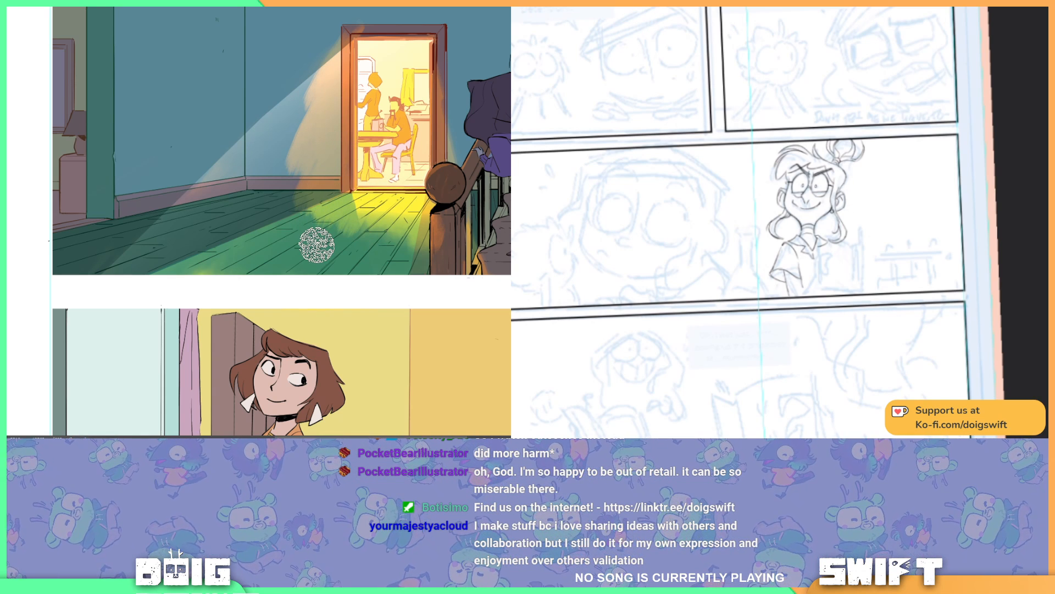
Step: Brush warm light down the wall beside the doorway, from the top of the door frame to the baseboard
key("b")
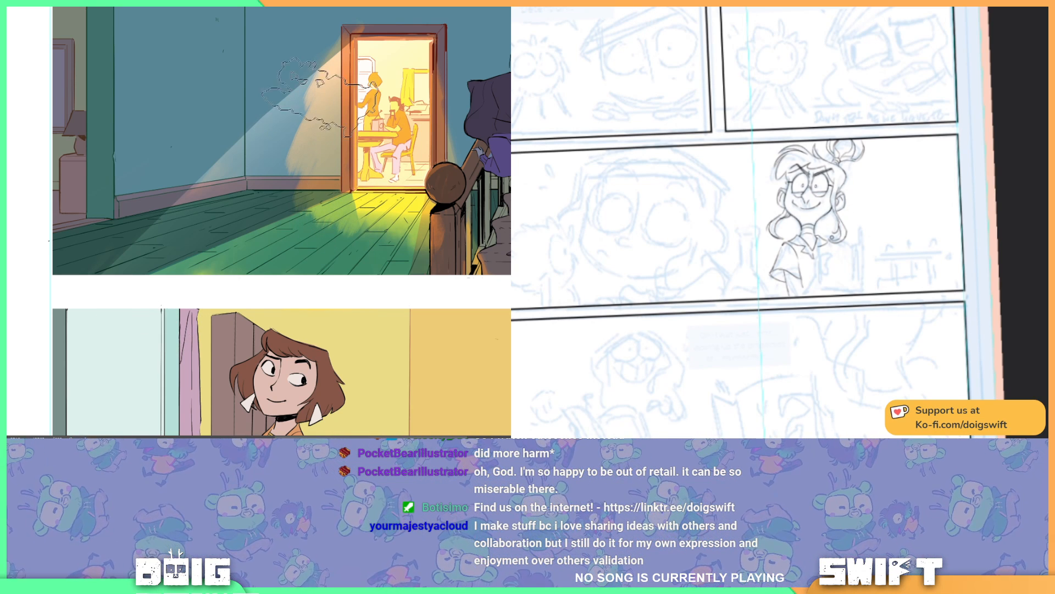
mouse_move(341, 25)
left_mouse_down()
mouse_move(319, 56)
mouse_move(363, 12)
mouse_move(306, 69)
mouse_move(284, 122)
mouse_move(290, 176)
mouse_move(309, 189)
left_mouse_up()
mouse_move(327, 69)
left_mouse_down()
mouse_move(294, 110)
mouse_move(309, 115)
mouse_move(314, 165)
left_mouse_up()
left_click_drag(856, 227, 841, 220)
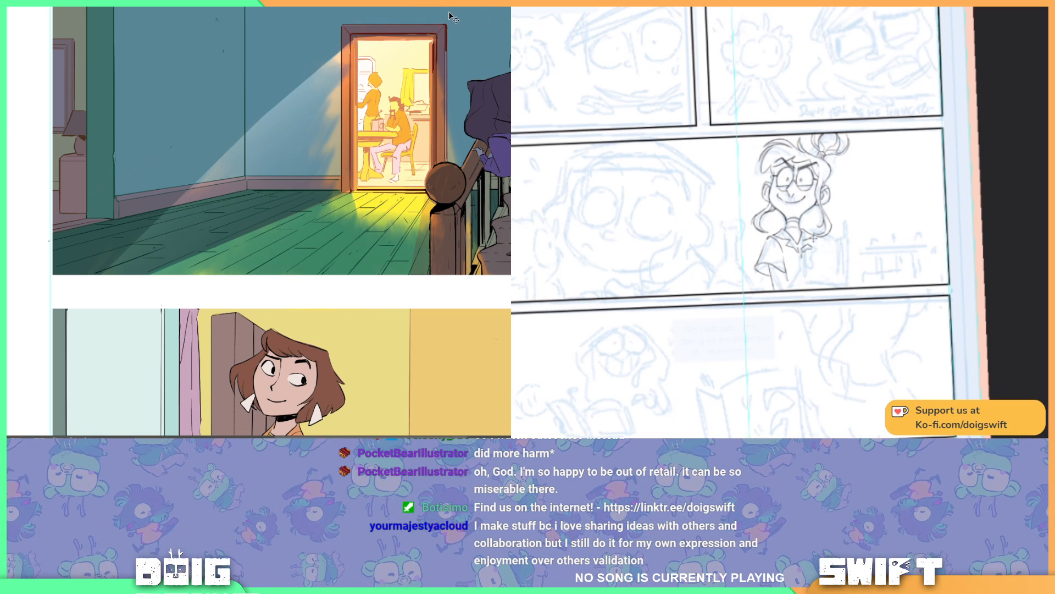
key("ctrl+minus")
key("ctrl+minus")
key("ctrl+plus")
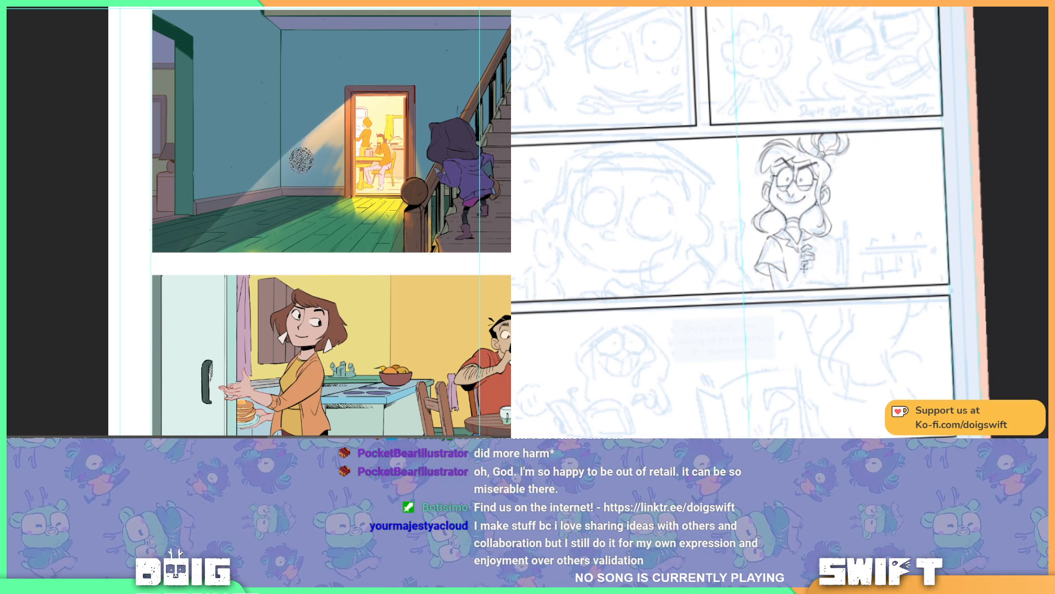
left_click_drag(869, 249, 891, 249)
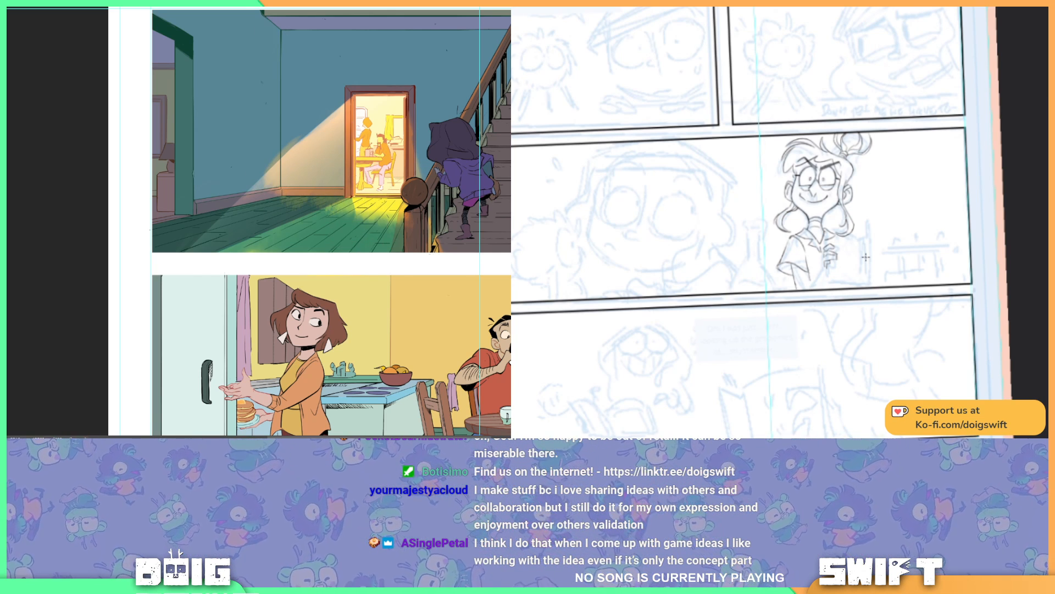
Step: Browse the brush presets and choose the shading brush for blending the light on the hallway wall
left_click(8, 8)
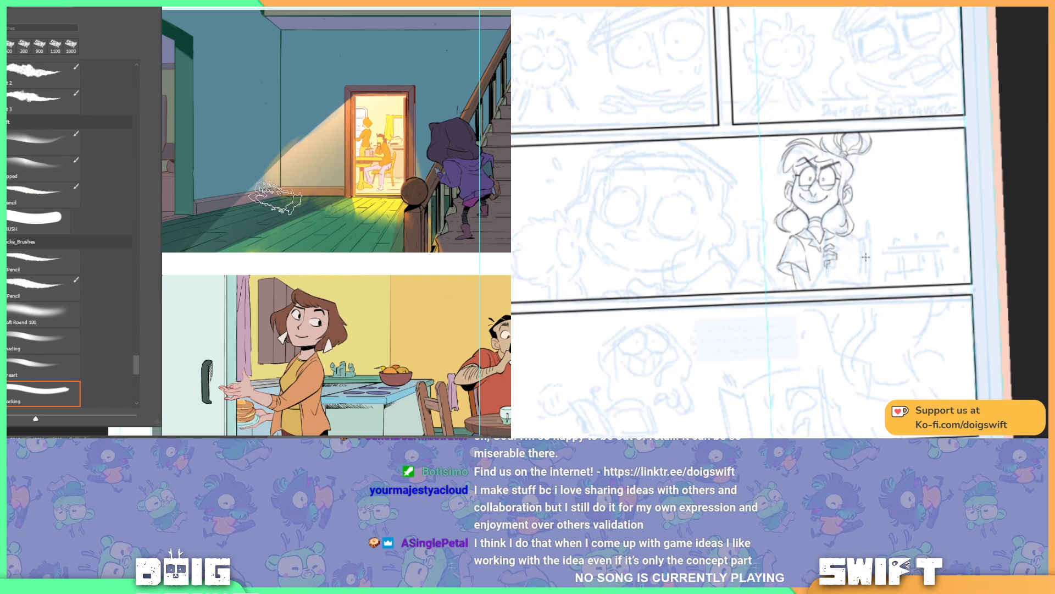
scroll(90, 337, "down", 3)
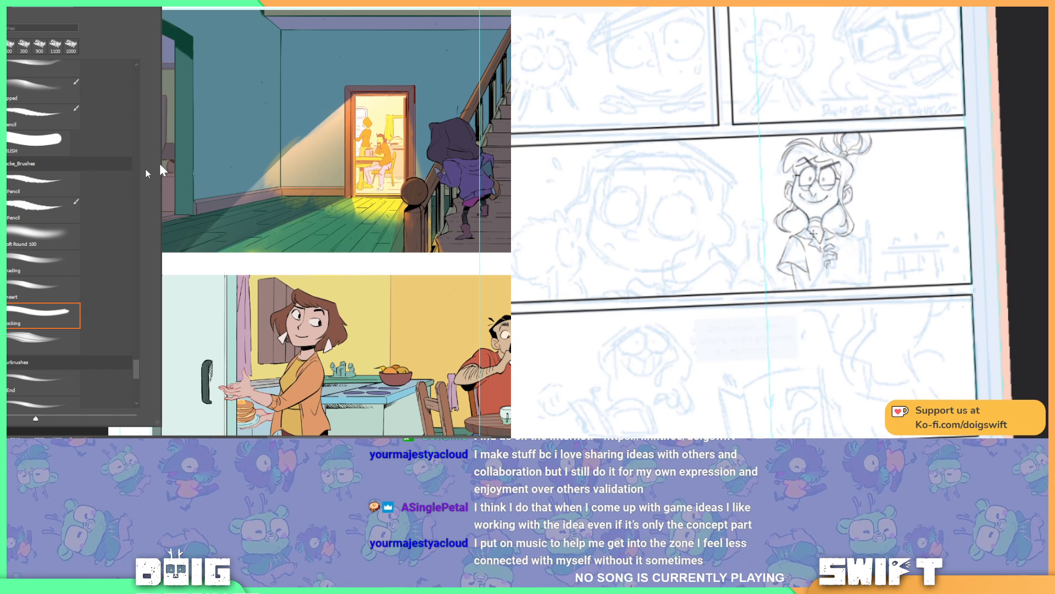
left_click(242, 120)
mouse_move(945, 195)
left_mouse_down()
mouse_move(954, 197)
mouse_move(904, 203)
mouse_move(942, 212)
left_mouse_up()
left_click_drag(883, 190, 934, 217)
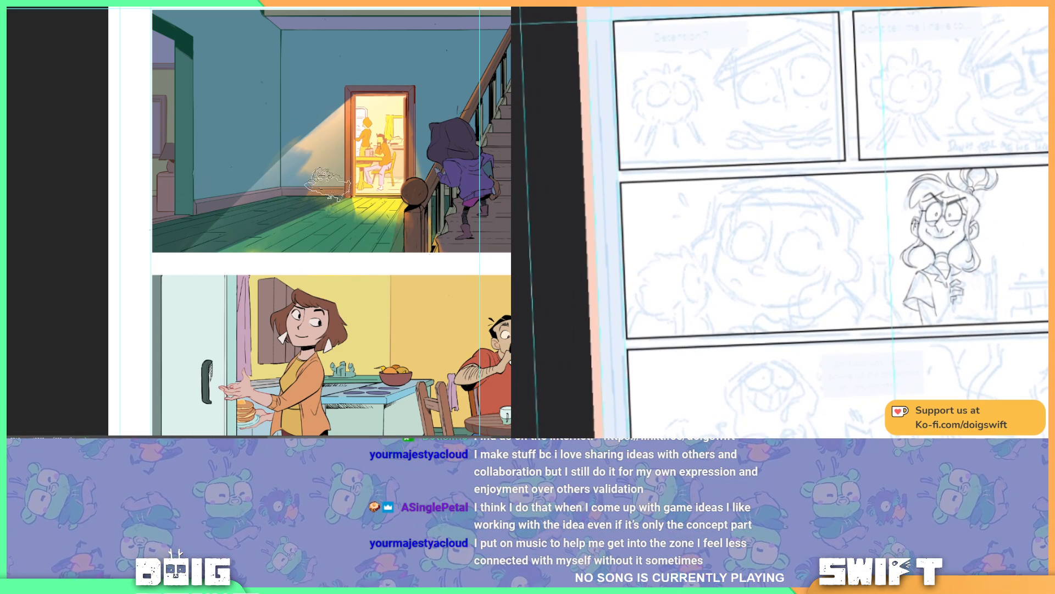
left_click(11, 8)
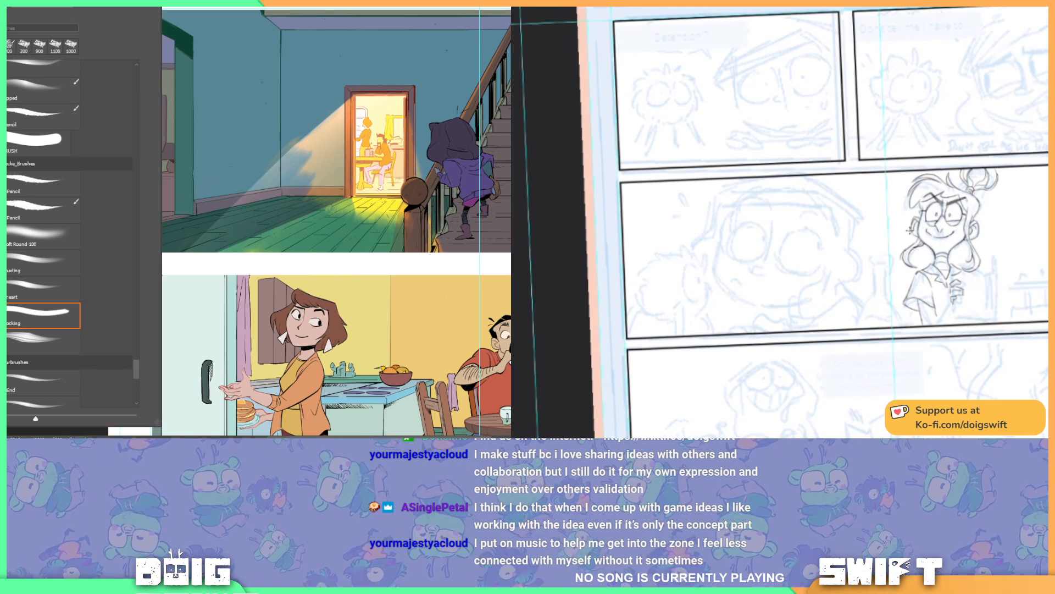
left_click(65, 252)
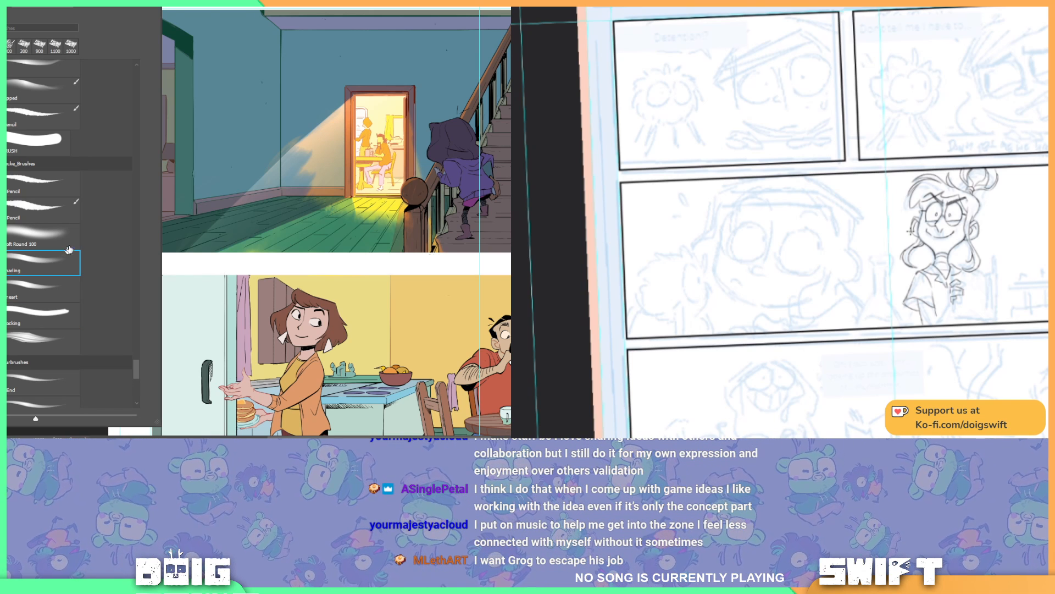
left_click(297, 129)
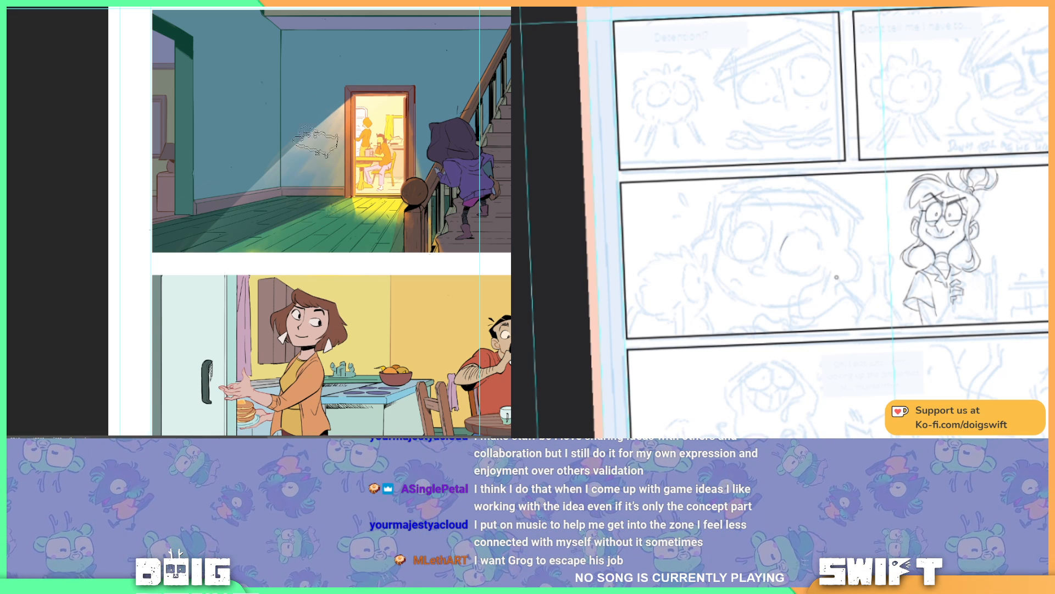
Step: Ink the upper curve and pupil of the larger eye on the big sketched face in the wide panel
key("r")
left_click_drag(850, 267, 880, 251)
left_click_drag(394, 176, 302, 186)
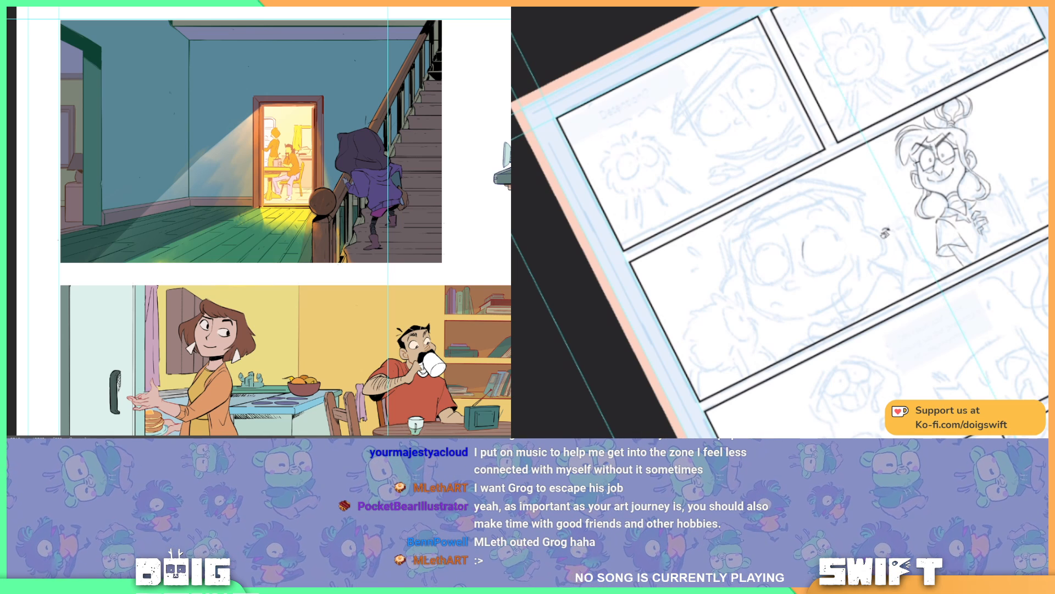
left_click_drag(804, 242, 820, 226)
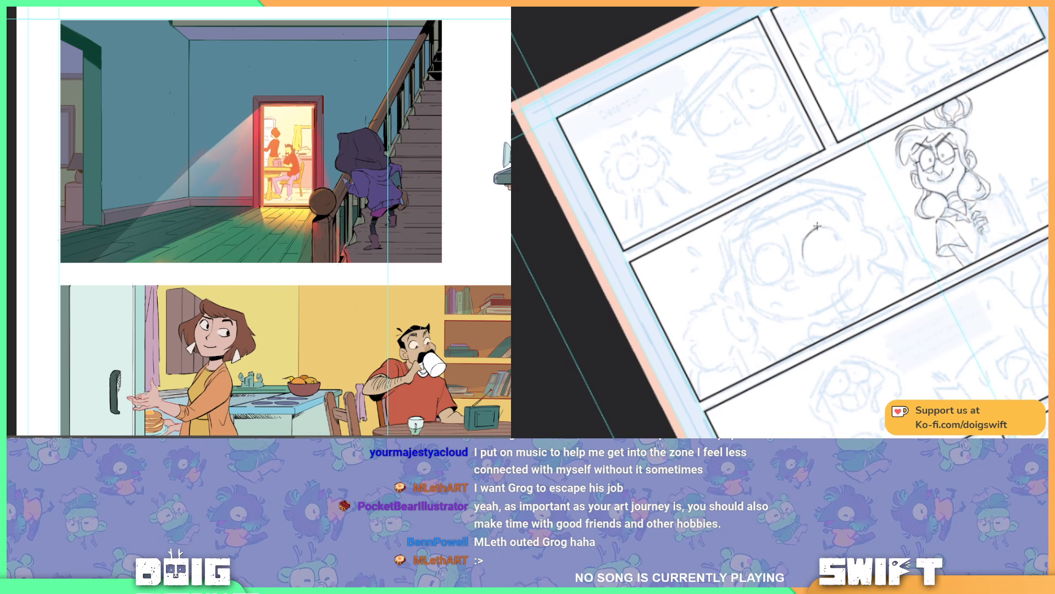
key("ctrl+z")
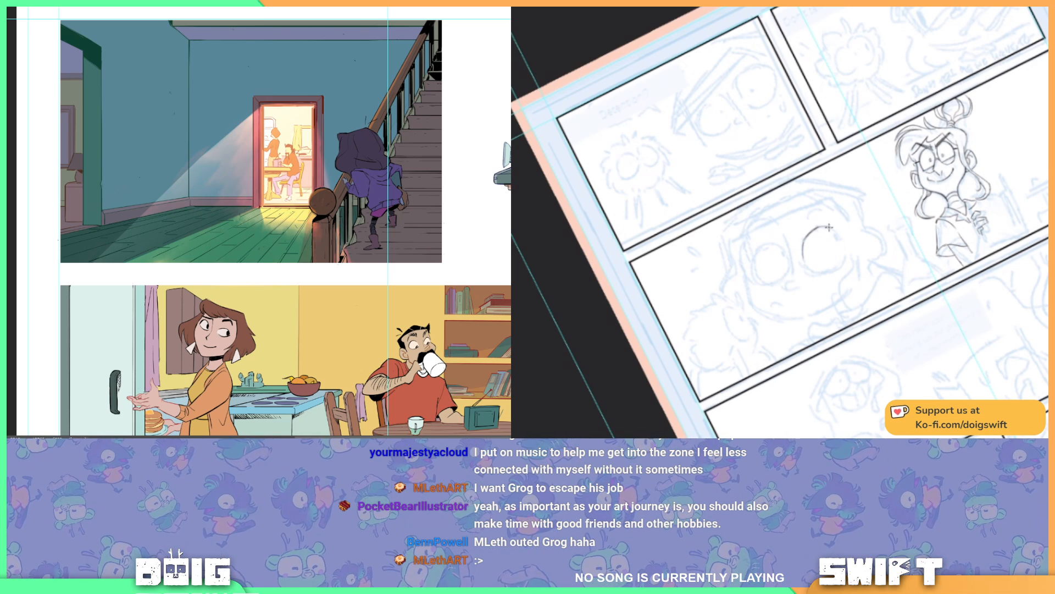
key("ctrl+z")
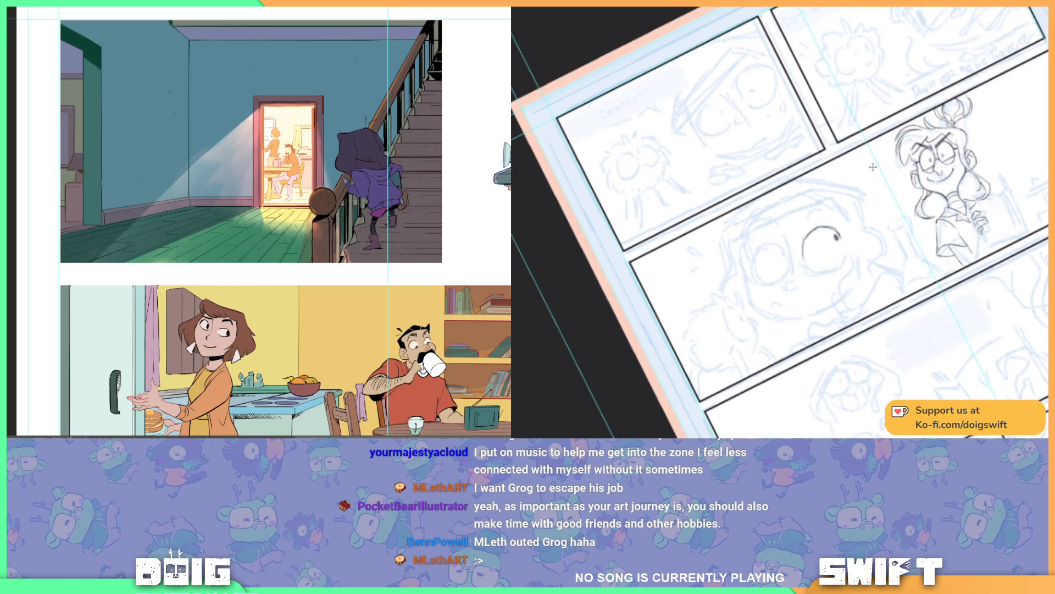
Step: Close the larger eye's round outline by inking its lower curve
left_click_drag(875, 261, 796, 307)
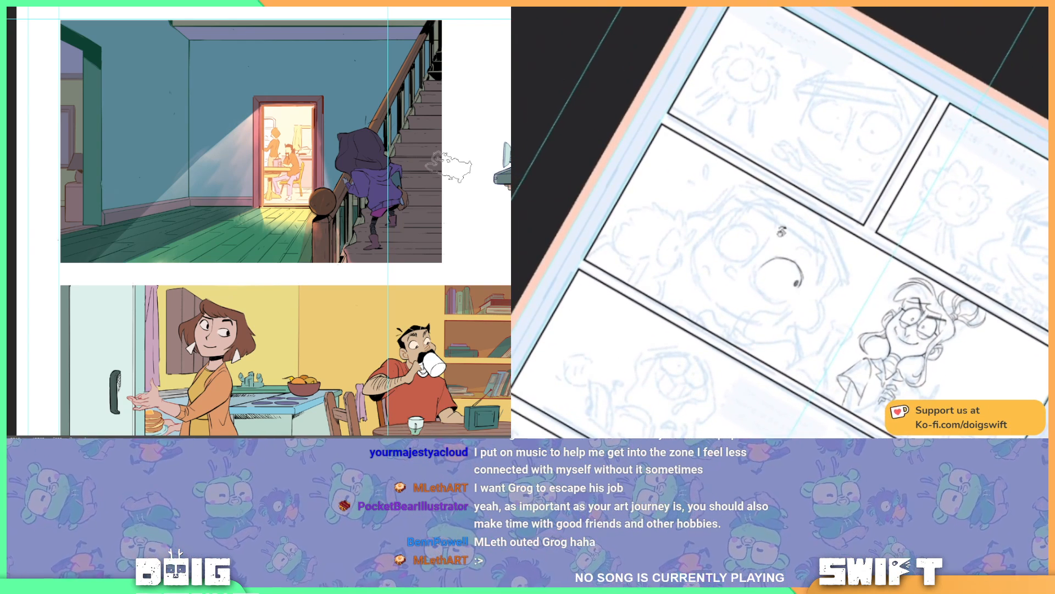
key("ctrl+minus")
key("ctrl+minus")
key("ctrl+minus")
left_click_drag(329, 266, 365, 185)
key("ctrl+plus")
key("ctrl+plus")
key("ctrl+plus")
left_click_drag(757, 273, 770, 298)
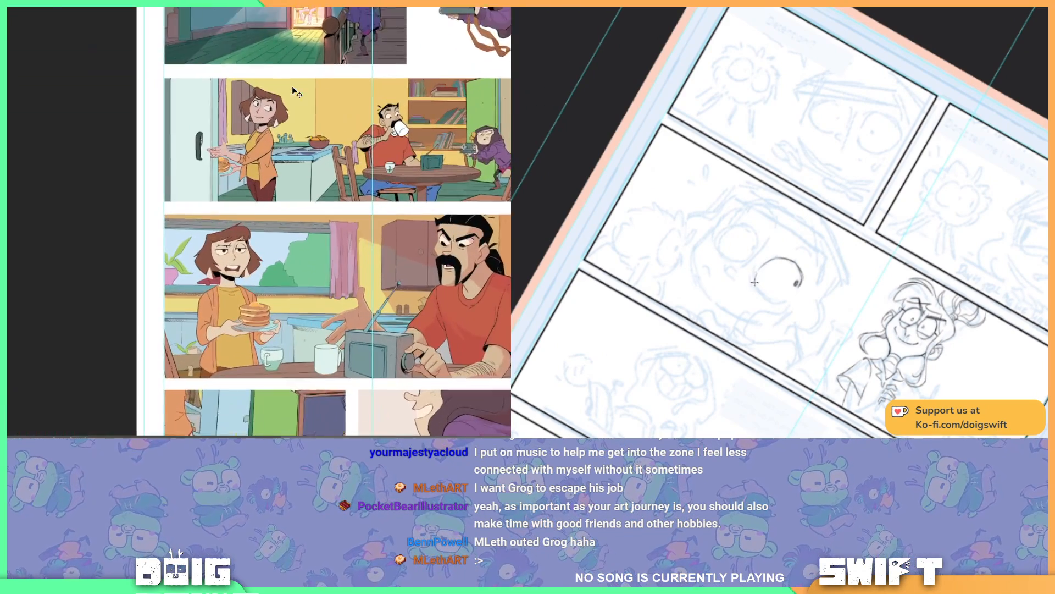
left_click_drag(320, 71, 362, 393)
left_click_drag(344, 141, 346, 174)
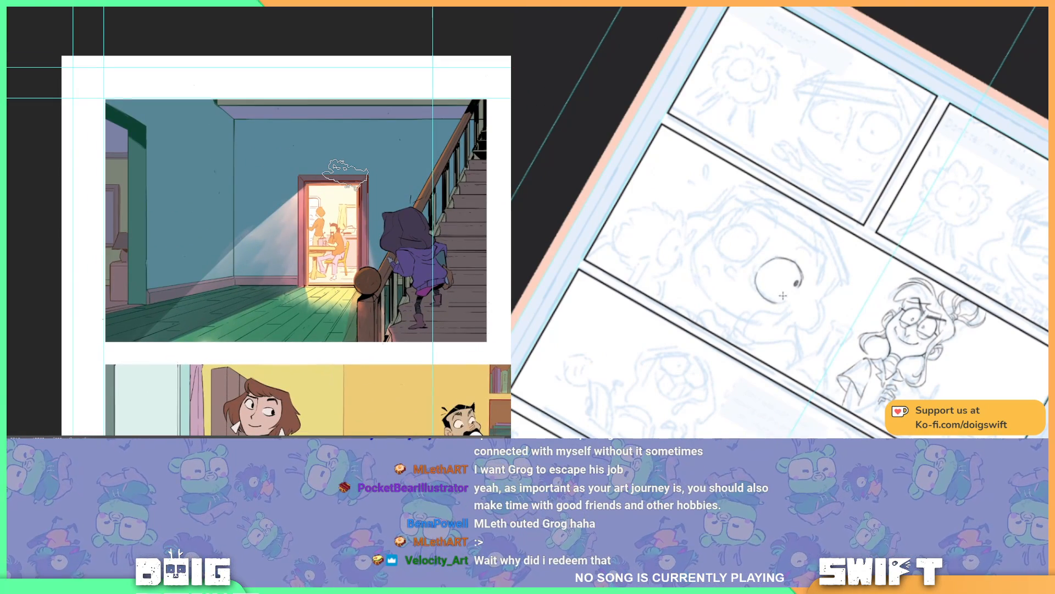
Step: Ink the nose bridge between the big face's eyes and hook its lower end into the nose tip
key("r")
left_click_drag(783, 314, 873, 281)
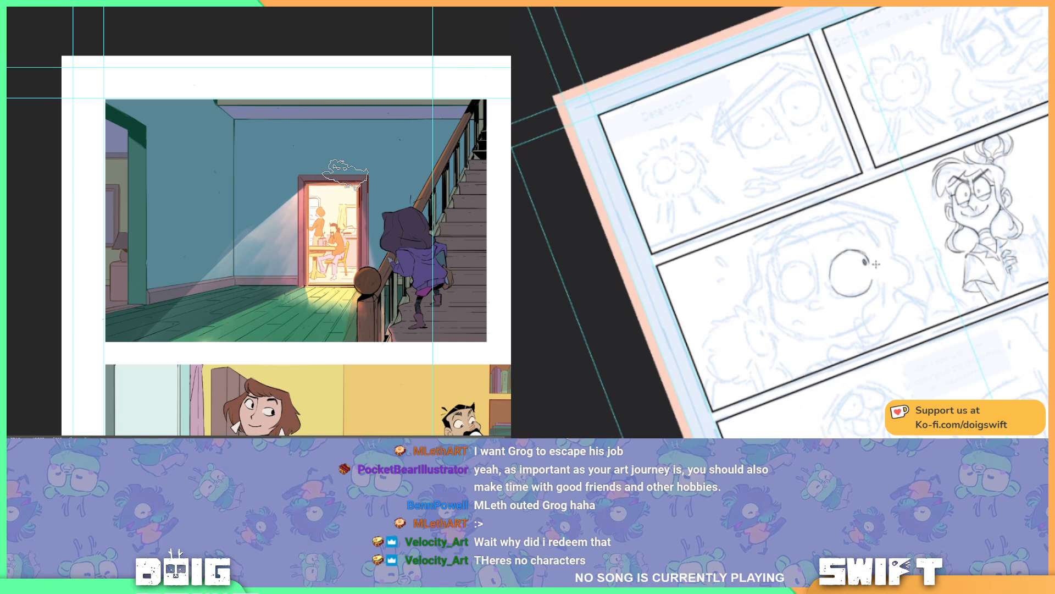
key("r")
left_click_drag(891, 292, 837, 316)
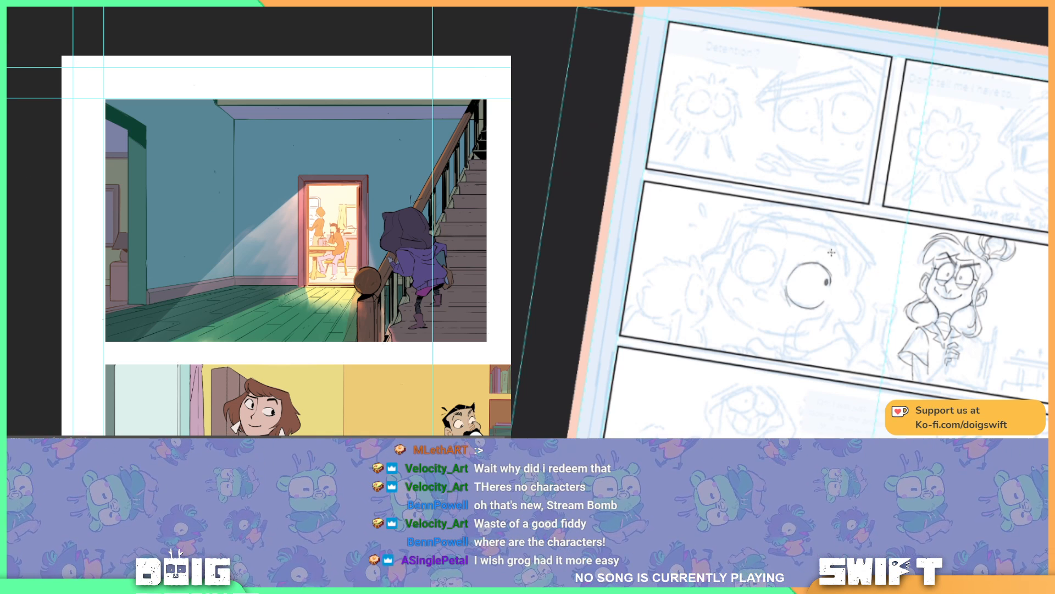
mouse_move(838, 302)
left_mouse_down()
mouse_move(889, 246)
mouse_move(855, 284)
mouse_move(840, 276)
left_mouse_up()
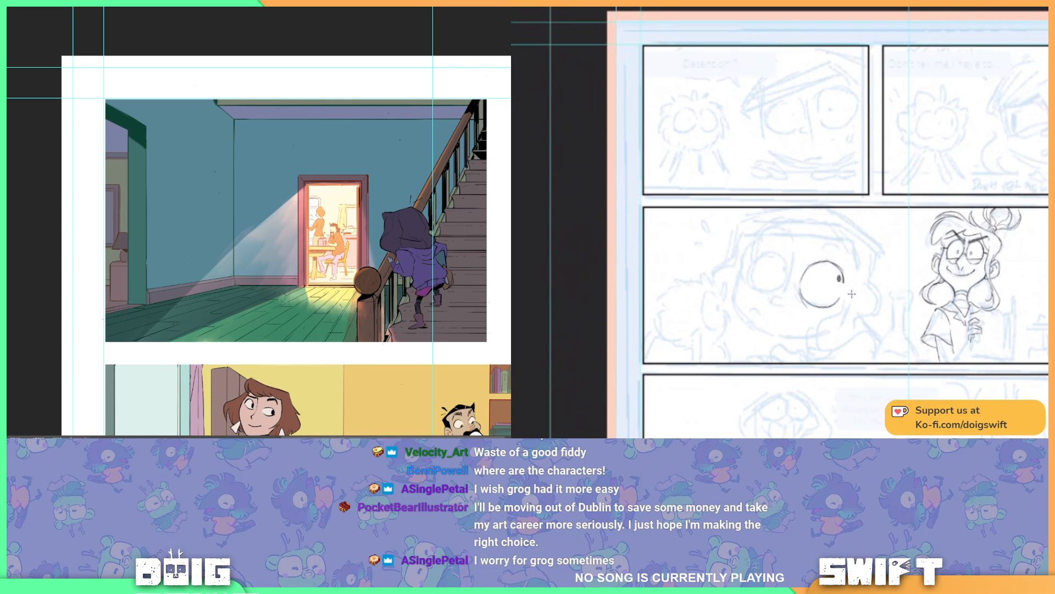
key("r")
left_click_drag(862, 313, 873, 307)
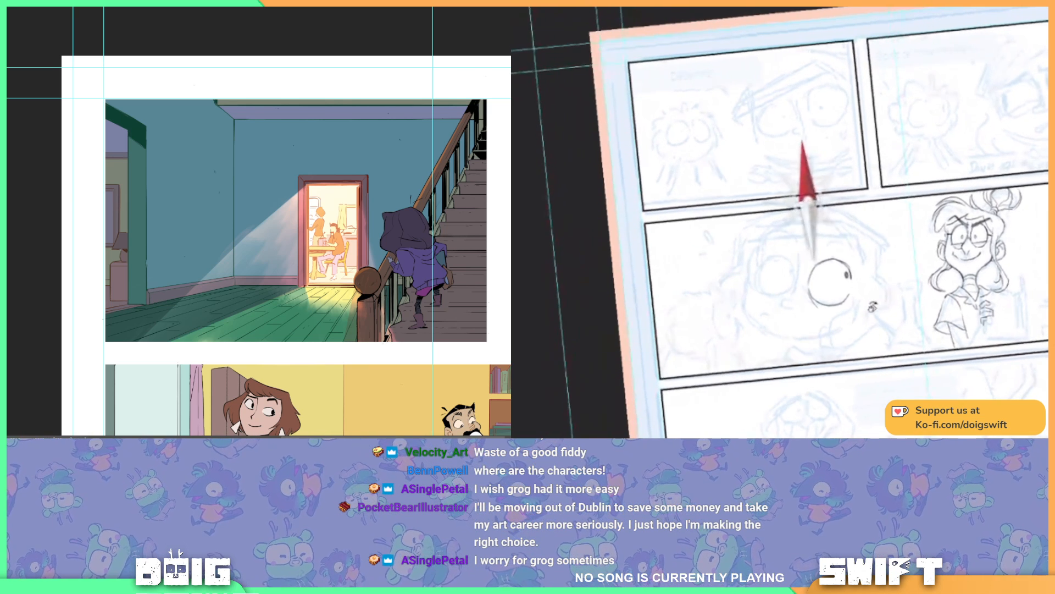
left_click_drag(793, 296, 801, 244)
key("ctrl+z")
key("ctrl+z")
left_click_drag(793, 295, 799, 245)
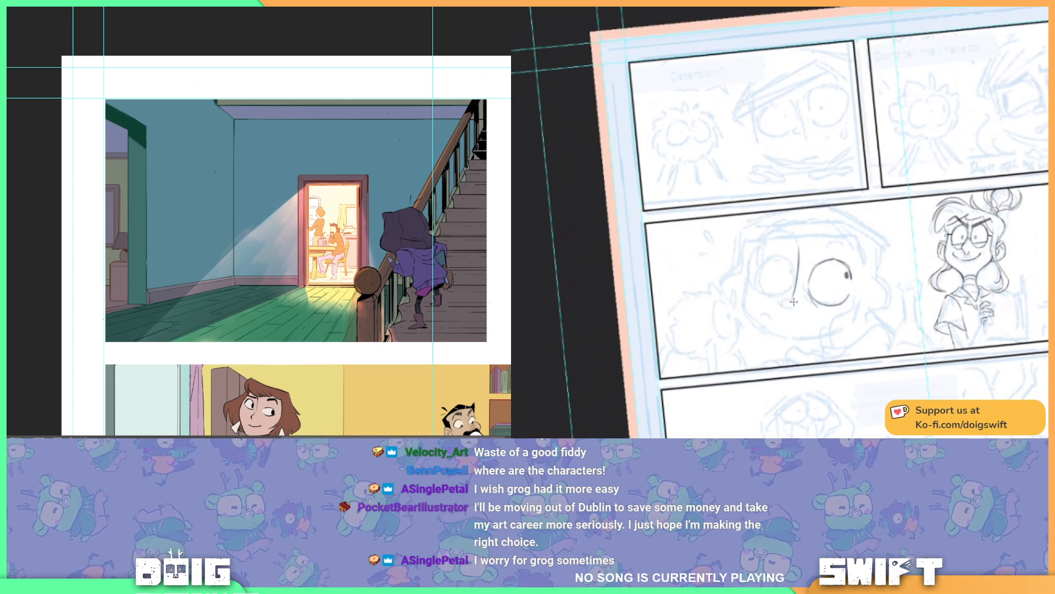
left_click_drag(783, 298, 796, 305)
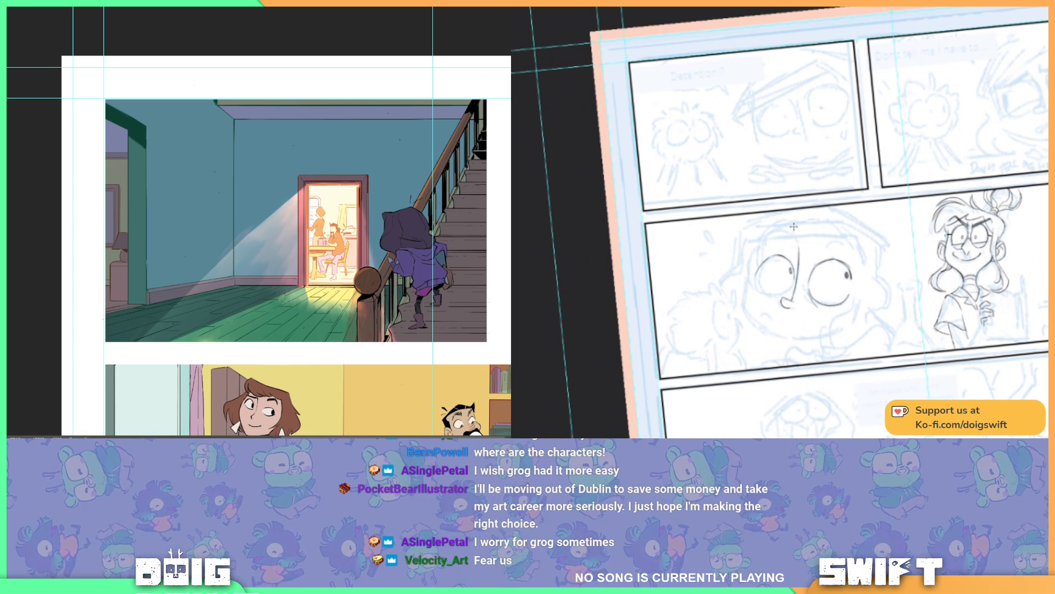
Step: Ink the outline and pupil of the big face's smaller eye beside the nose
mouse_move(801, 286)
left_mouse_down()
mouse_move(838, 273)
mouse_move(862, 243)
left_mouse_up()
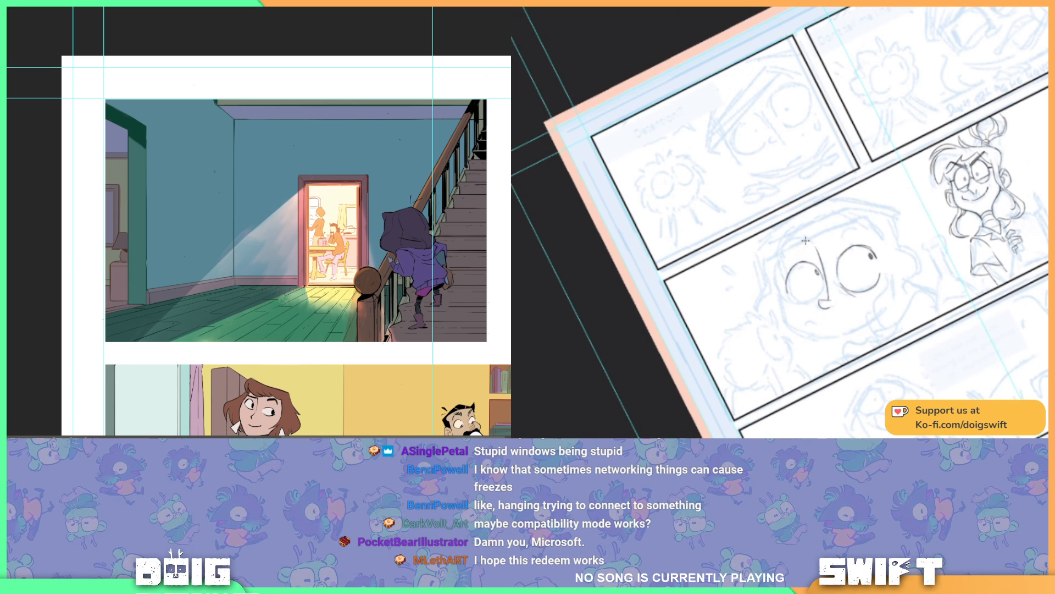
key("r")
left_click_drag(833, 328, 746, 308)
left_click_drag(795, 346, 803, 326)
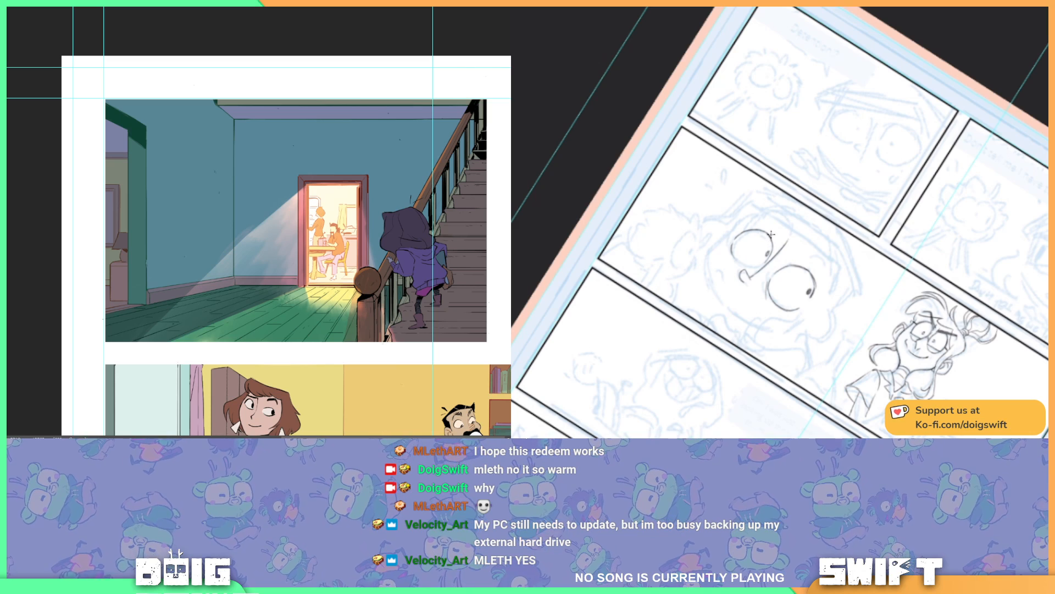
key("r")
left_click_drag(789, 304, 896, 213)
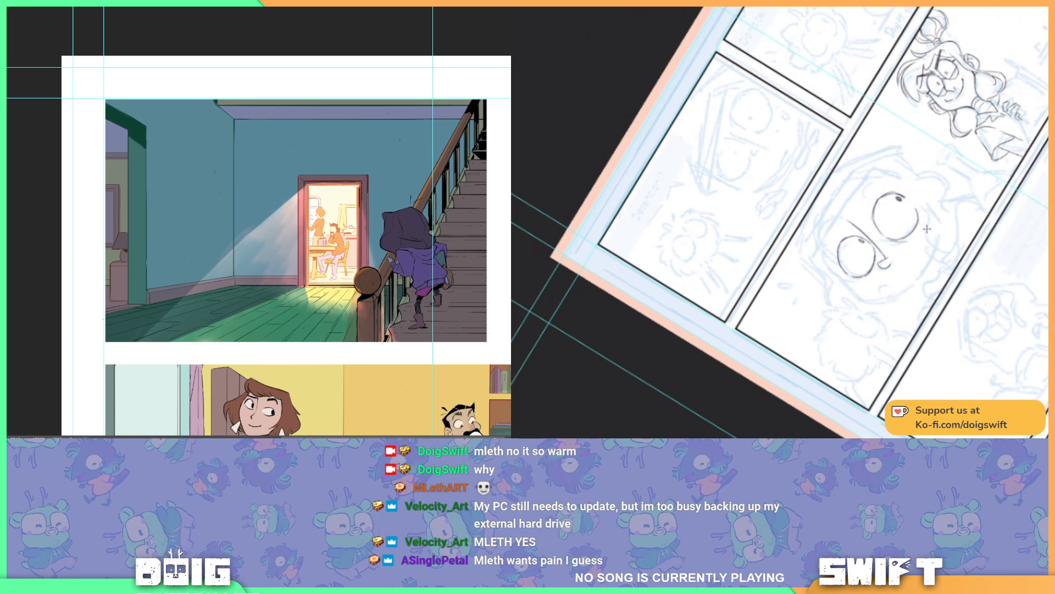
key("r")
left_click_drag(918, 271, 843, 312)
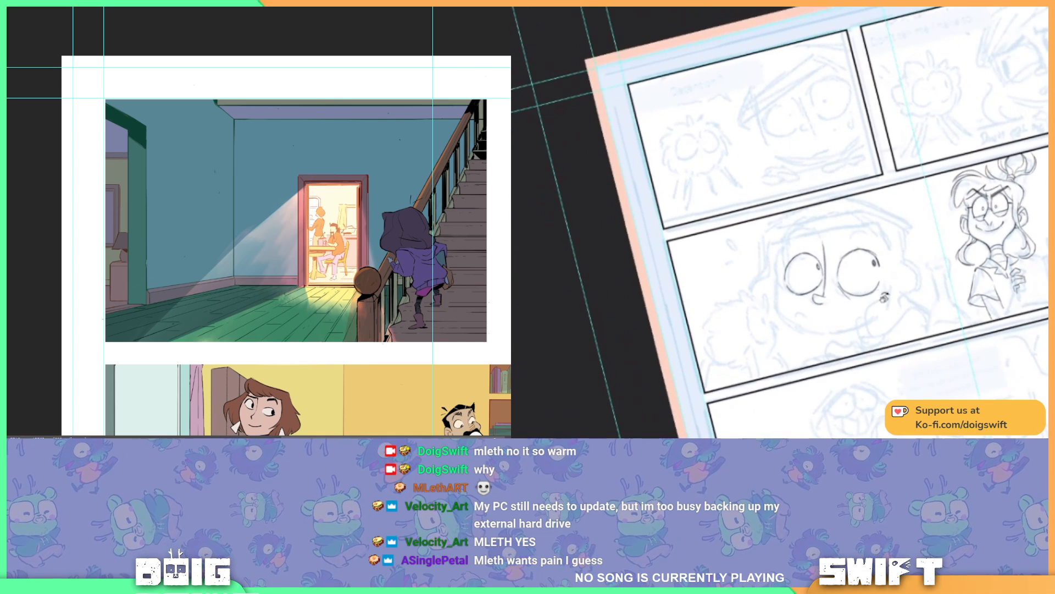
Step: Ink thick curved eyebrows above both eyes of the big face, redoing the brow over the larger eye
left_click_drag(905, 298, 942, 262)
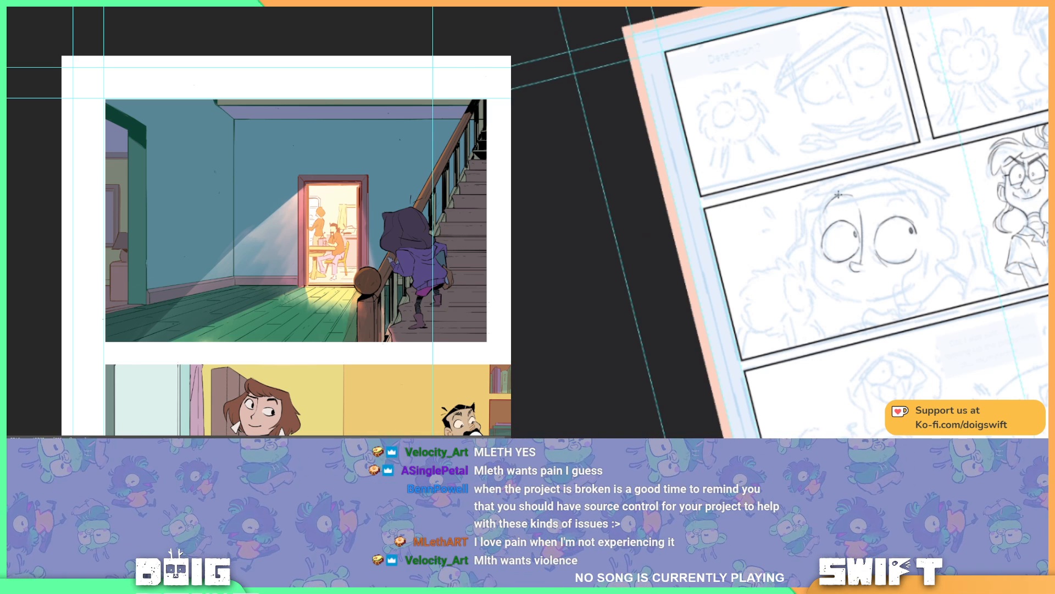
left_click_drag(838, 193, 853, 194)
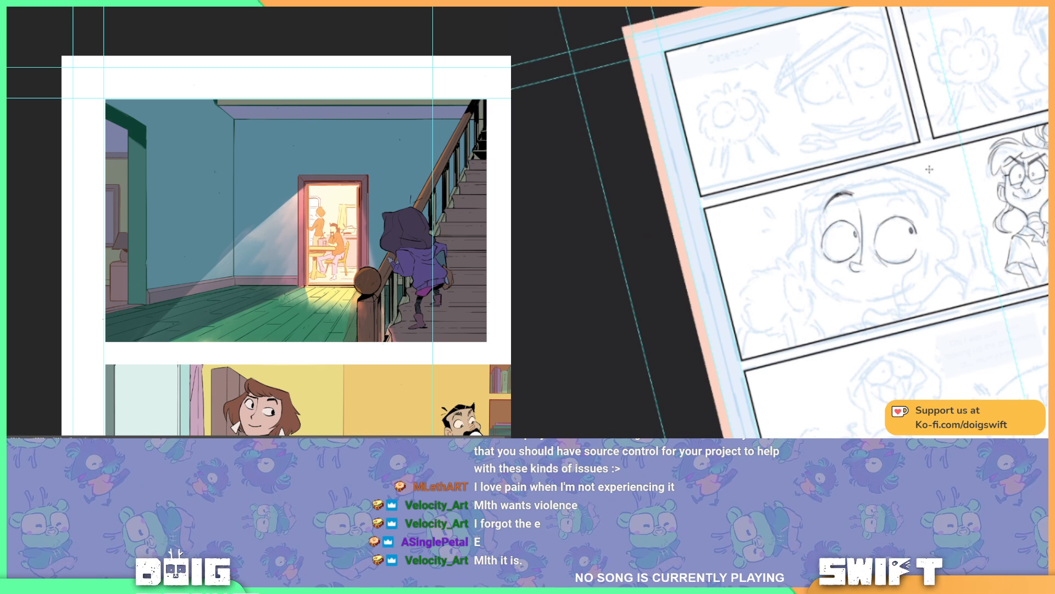
key("r")
left_click_drag(917, 242, 918, 150)
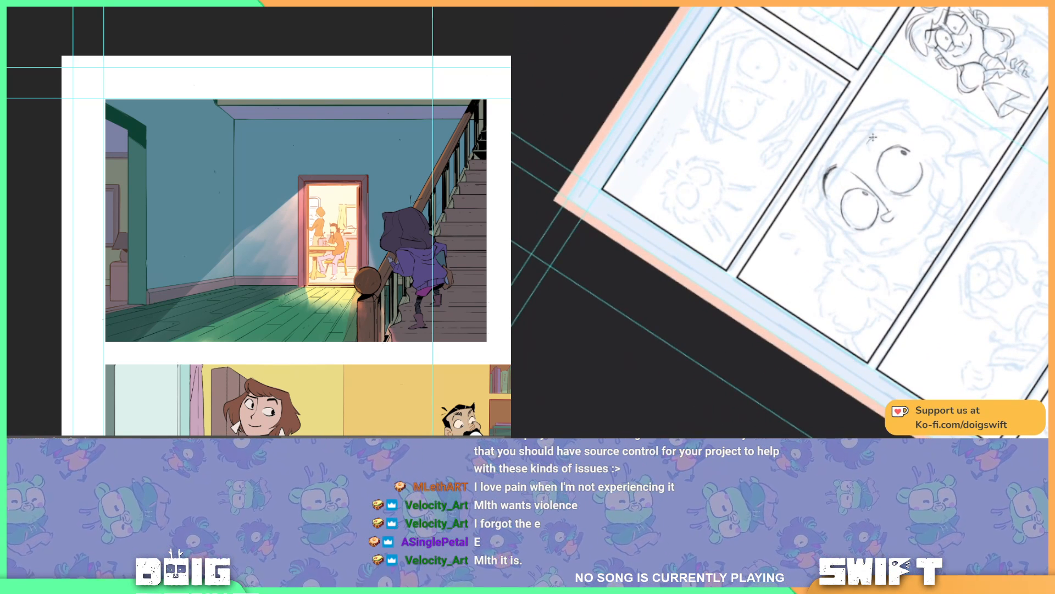
key("ctrl+z")
left_click_drag(866, 146, 877, 134)
key("r")
mouse_move(936, 170)
left_mouse_down()
mouse_move(893, 300)
mouse_move(886, 258)
left_mouse_up()
key("space")
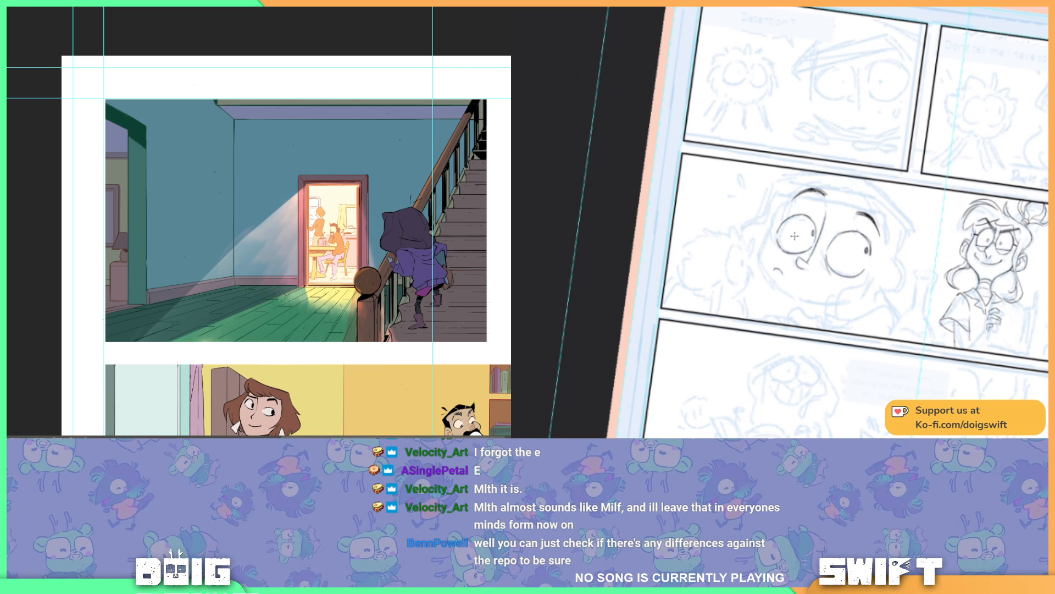
Step: Ink the big face's outer contour beside the smaller eye, from brow level down to the chin
key("r")
left_click_drag(801, 289, 831, 264)
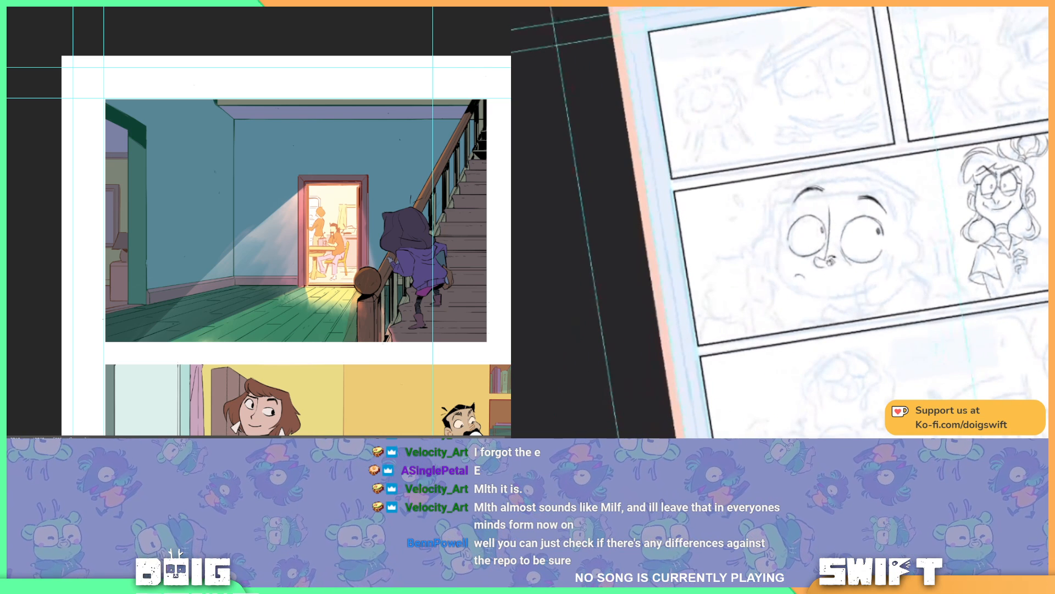
mouse_move(782, 220)
left_mouse_down()
mouse_move(782, 278)
mouse_move(780, 267)
mouse_move(808, 294)
left_mouse_up()
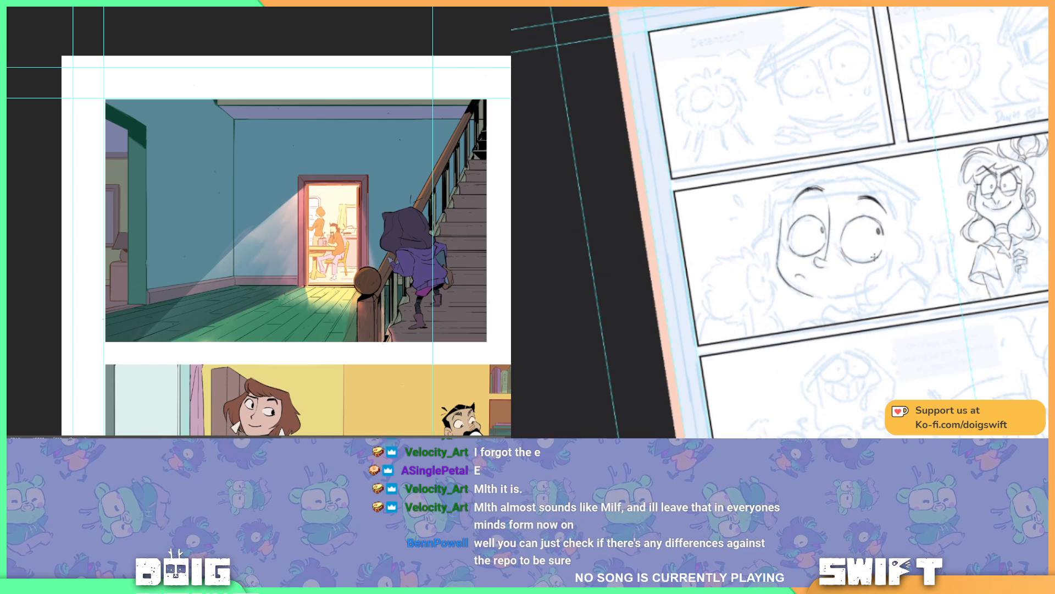
Step: Ink the big face's jaw curve from the chin around beneath the larger eye
key("r")
mouse_move(882, 303)
left_mouse_down()
mouse_move(794, 323)
mouse_move(791, 309)
mouse_move(827, 259)
mouse_move(886, 275)
mouse_move(891, 297)
left_mouse_up()
key("space")
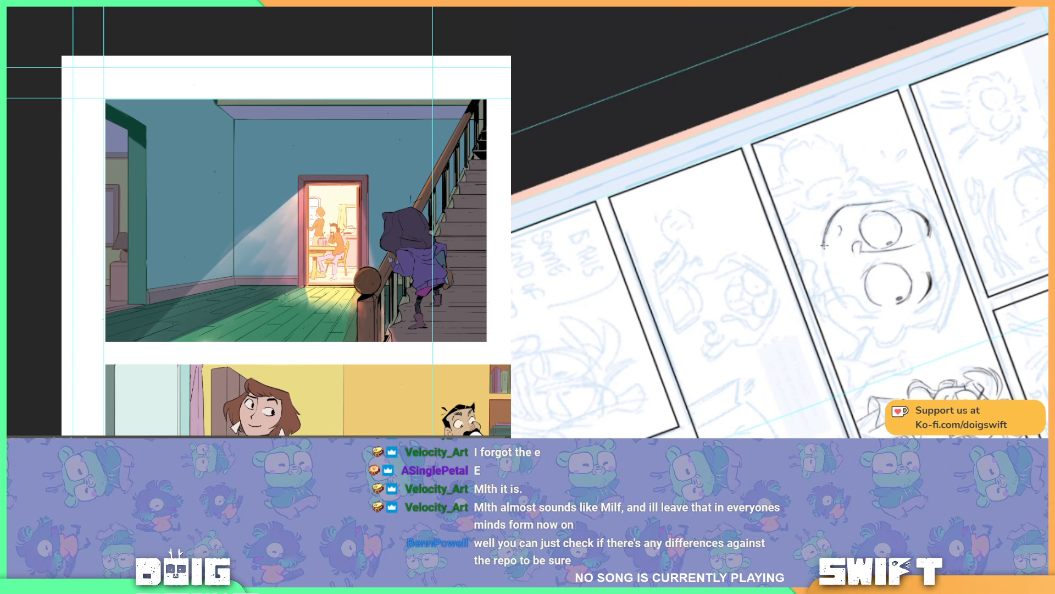
mouse_move(824, 241)
left_mouse_down()
mouse_move(832, 288)
mouse_move(851, 312)
left_mouse_up()
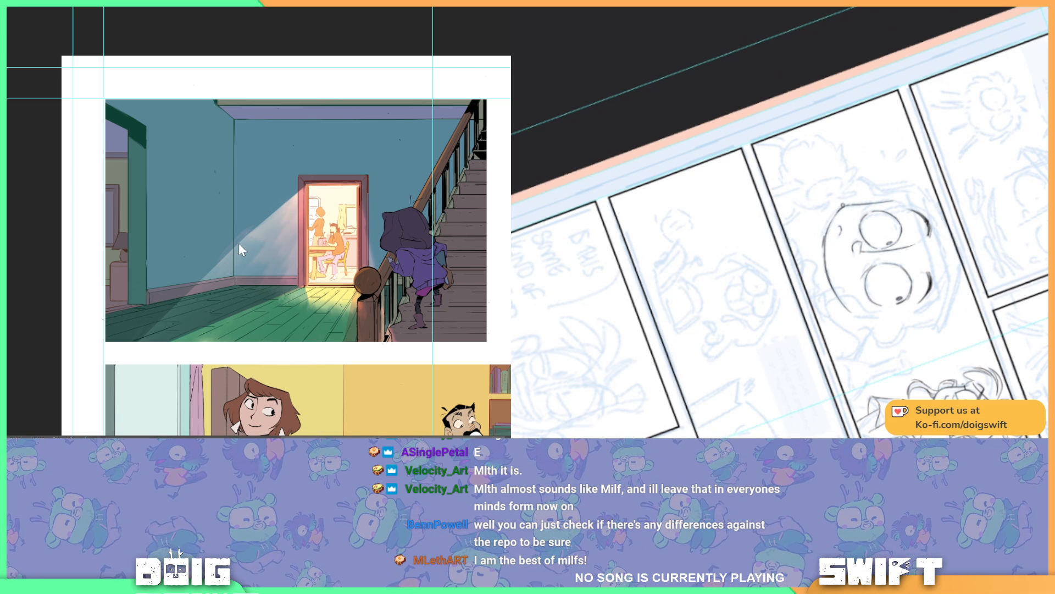
key("ctrl+plus")
key("ctrl+plus")
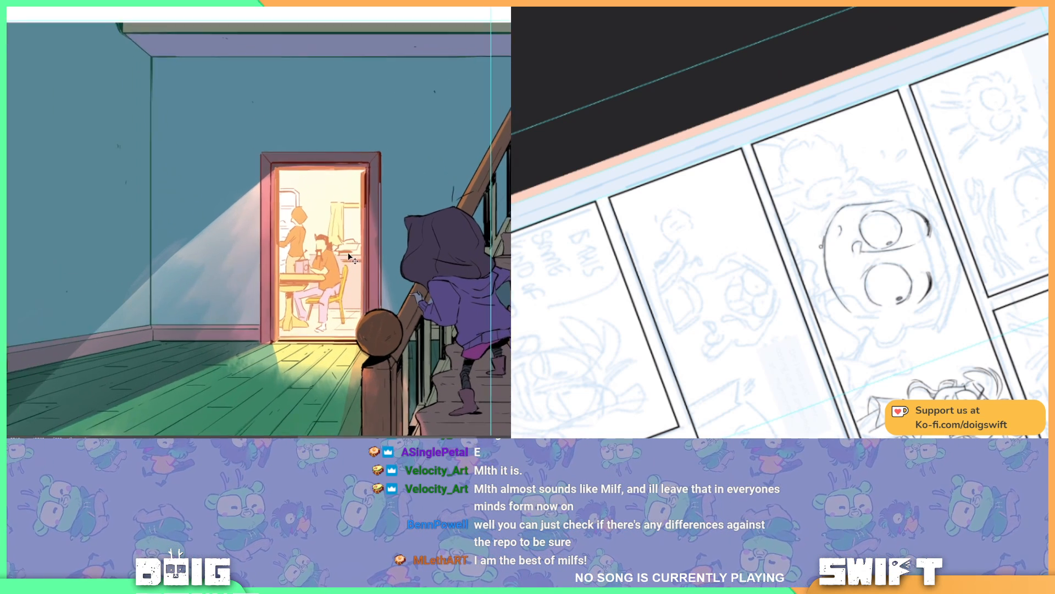
left_click_drag(352, 283, 349, 189)
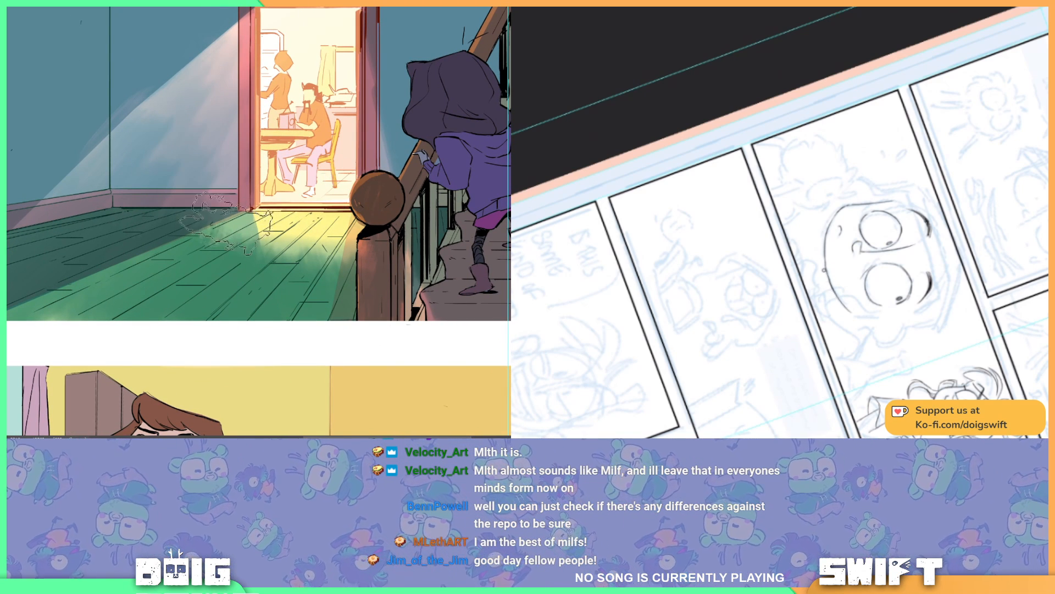
key("b")
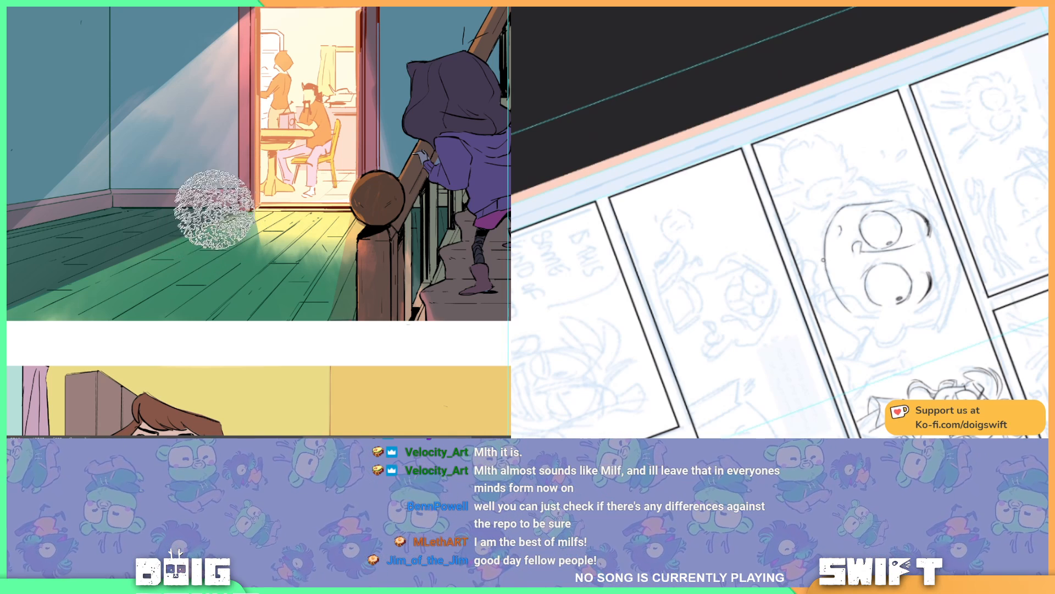
left_click_drag(212, 212, 224, 208)
left_click_drag(209, 245, 232, 228)
key("ctrl+z")
key("ctrl+z")
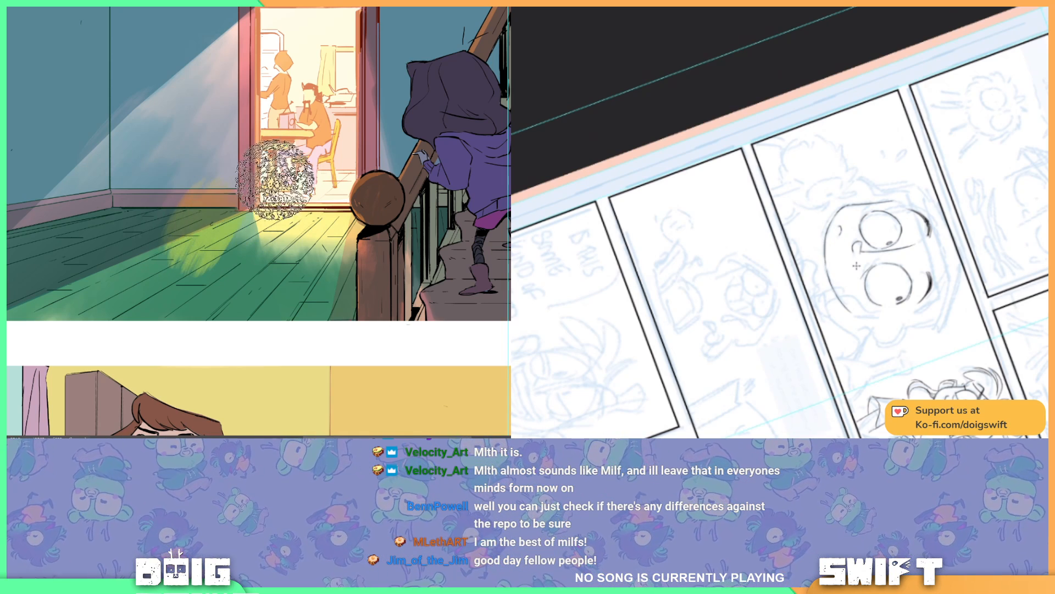
Step: Change the foreground colour from orange to a pale blue for painting the hallway's light beam
left_click(7, 240)
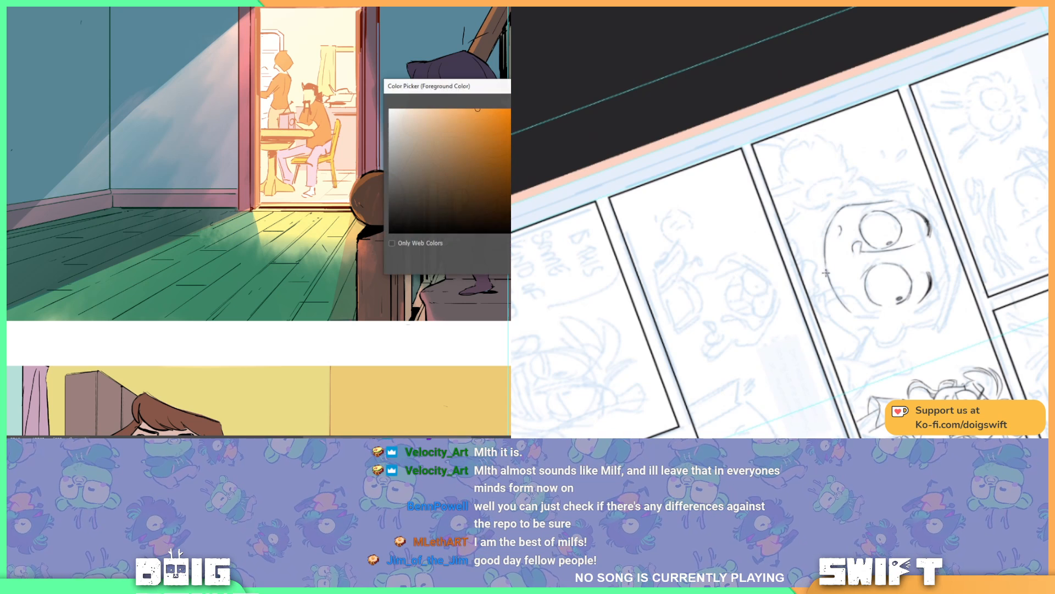
left_click(523, 225)
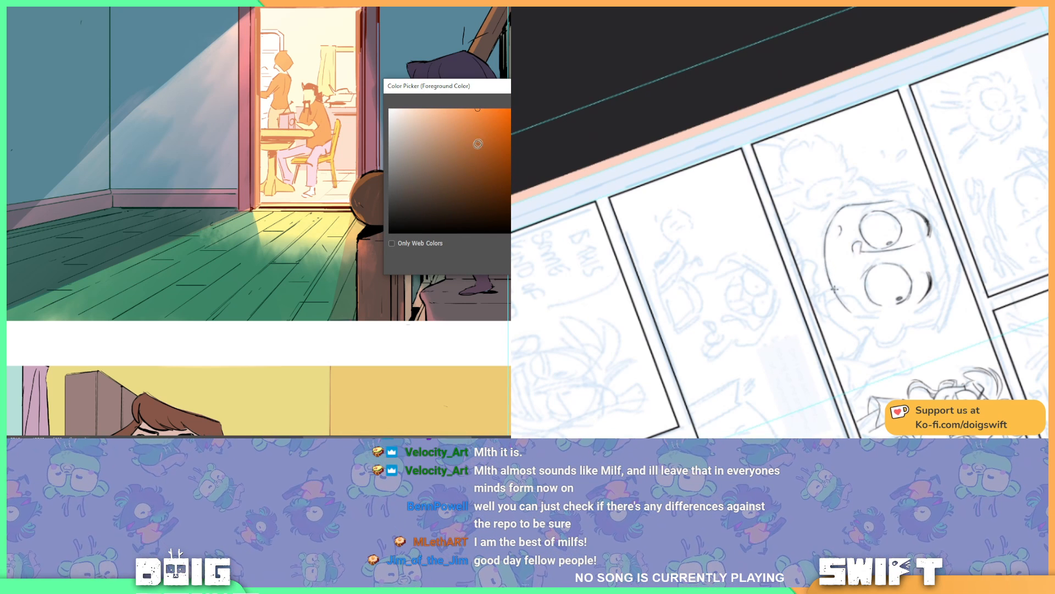
left_click(524, 119)
left_click_drag(505, 116, 407, 120)
left_click_drag(523, 158, 523, 166)
left_click_drag(409, 122, 400, 122)
key("Return")
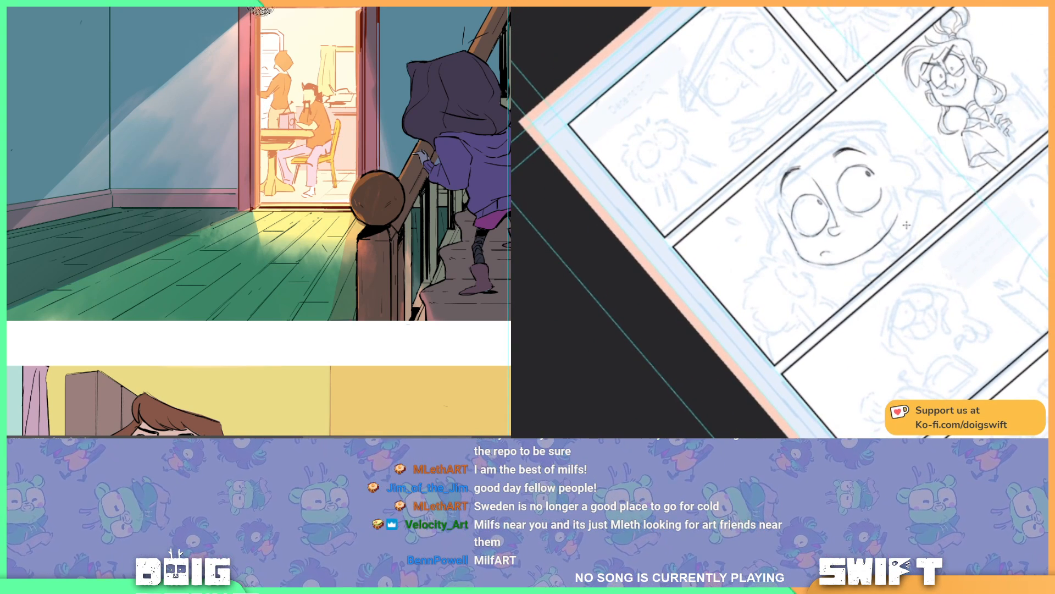
Step: Paint a narrow blue streak along the light beam's diagonal edge, from the doorway across the wall to the floor
key("bracketleft")
key("bracketleft")
key("bracketleft")
left_click_drag(249, 14, 226, 28)
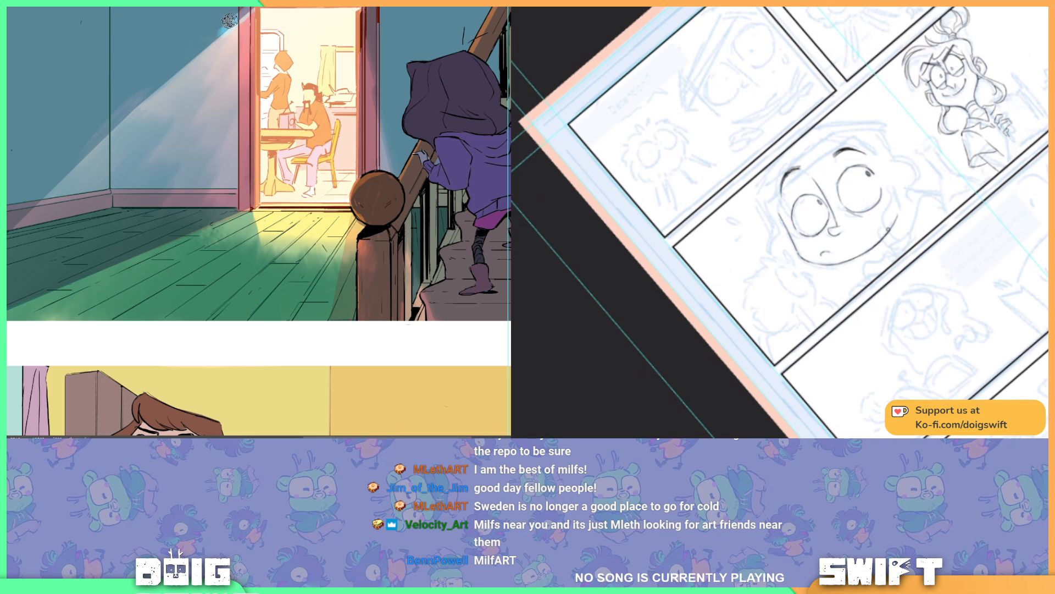
left_click_drag(154, 98, 239, 14)
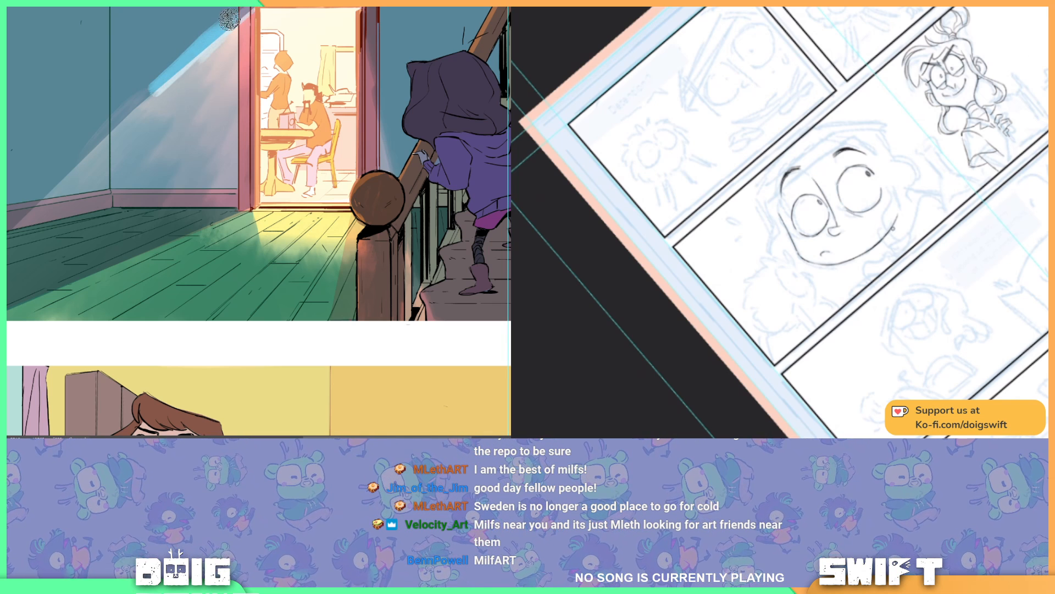
key("ctrl+minus")
left_click_drag(16, 297, 250, 77)
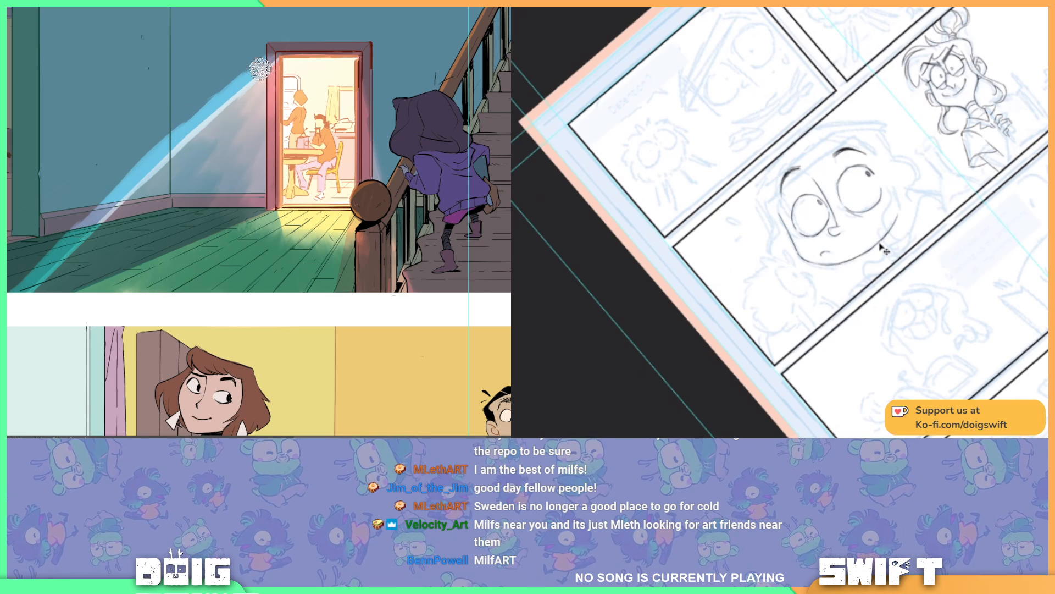
Step: Brush blue light broadly through the beam on the wall and floor, and more finely along the door frame's side
key("bracketright")
key("bracketright")
key("bracketright")
key("bracketright")
key("bracketright")
mouse_move(60, 287)
left_mouse_down()
mouse_move(84, 254)
mouse_move(49, 289)
mouse_move(223, 190)
mouse_move(189, 219)
mouse_move(229, 154)
mouse_move(175, 178)
left_mouse_up()
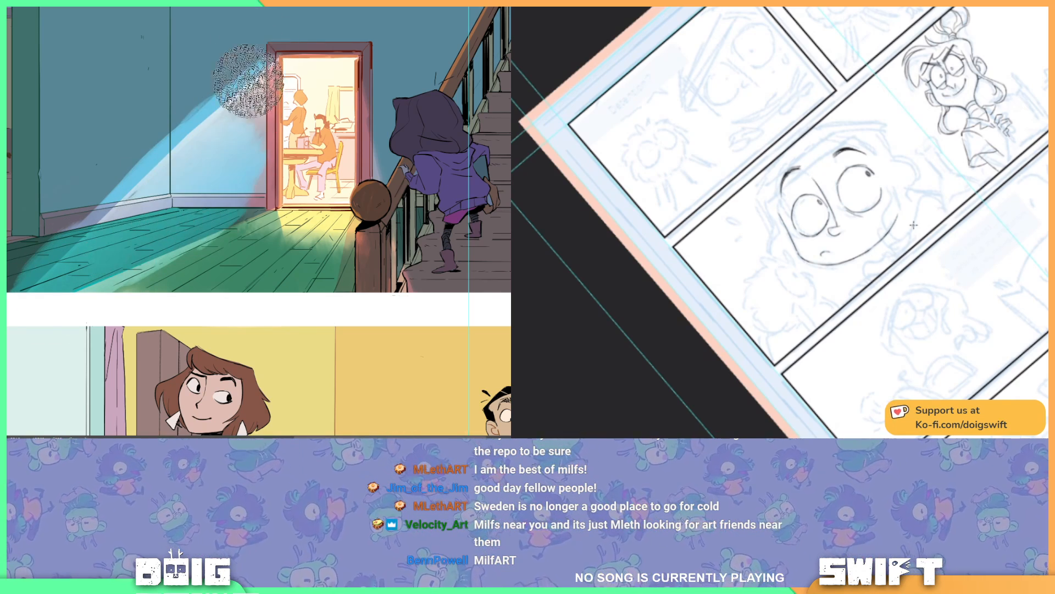
key("bracketleft")
key("bracketleft")
key("bracketleft")
key("bracketleft")
key("bracketleft")
mouse_move(265, 72)
left_mouse_down()
mouse_move(270, 145)
mouse_move(277, 68)
mouse_move(272, 190)
mouse_move(217, 230)
mouse_move(259, 202)
mouse_move(262, 175)
mouse_move(259, 199)
left_mouse_up()
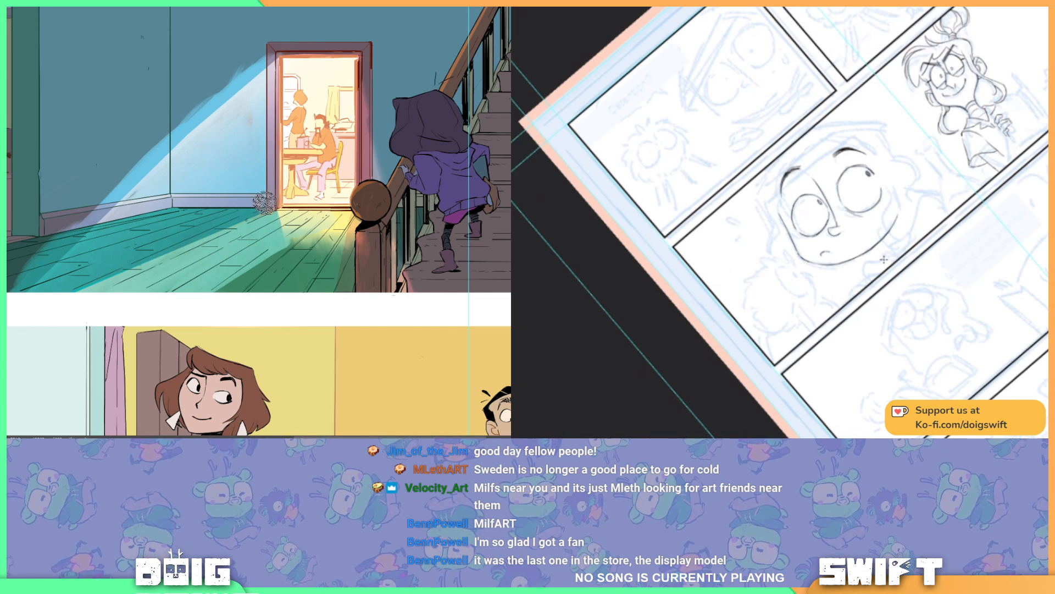
key("e")
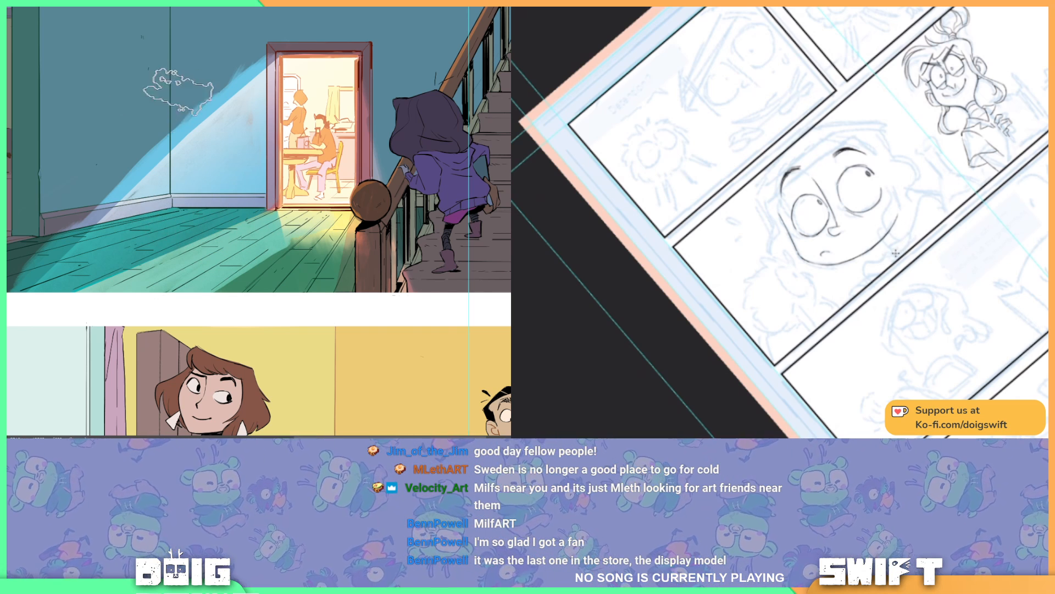
Step: Ink the big face's contour beside the larger eye and carry it up across the forehead
left_click_drag(908, 245, 810, 335)
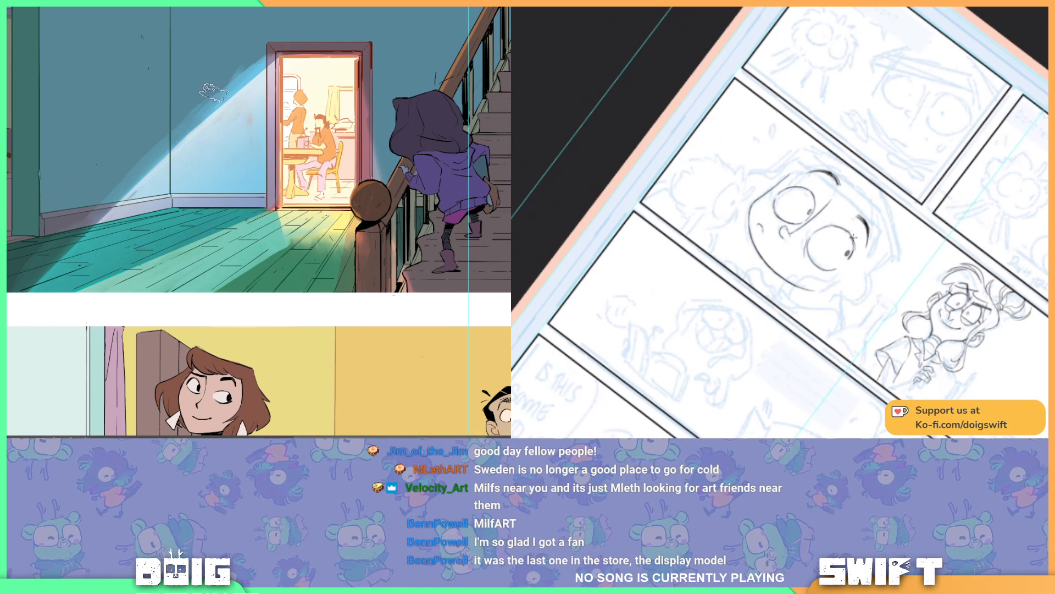
key("r")
left_click_drag(866, 273, 902, 211)
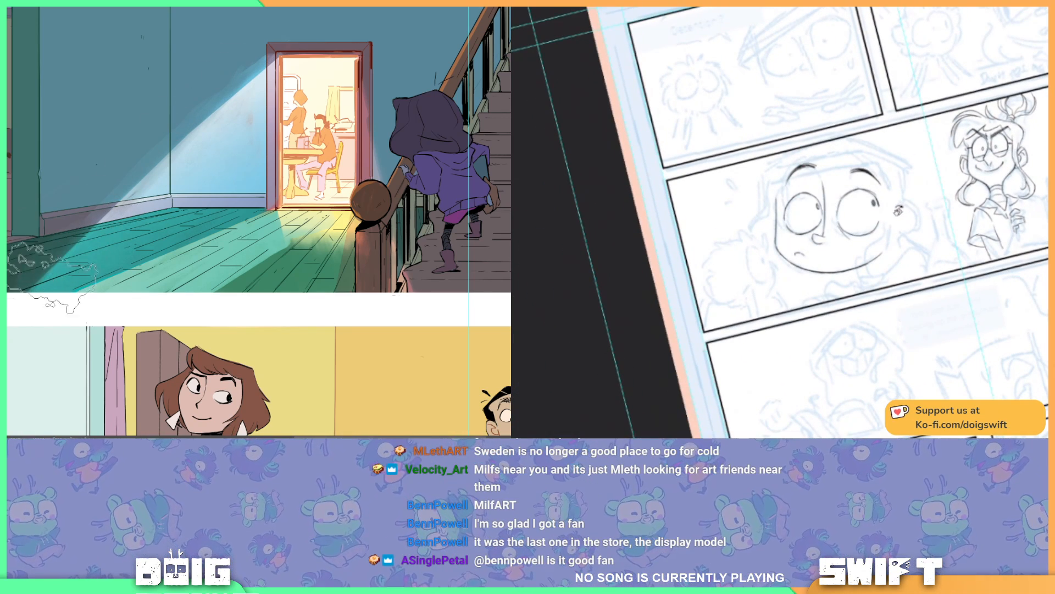
mouse_move(890, 249)
left_mouse_down()
mouse_move(906, 209)
mouse_move(865, 121)
left_mouse_up()
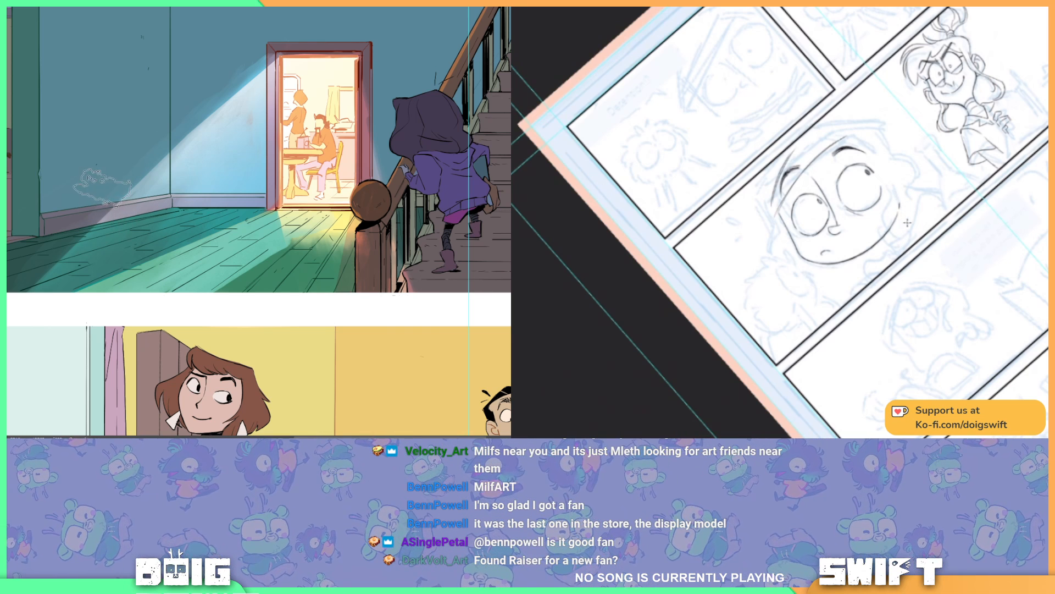
left_click_drag(914, 258, 880, 292)
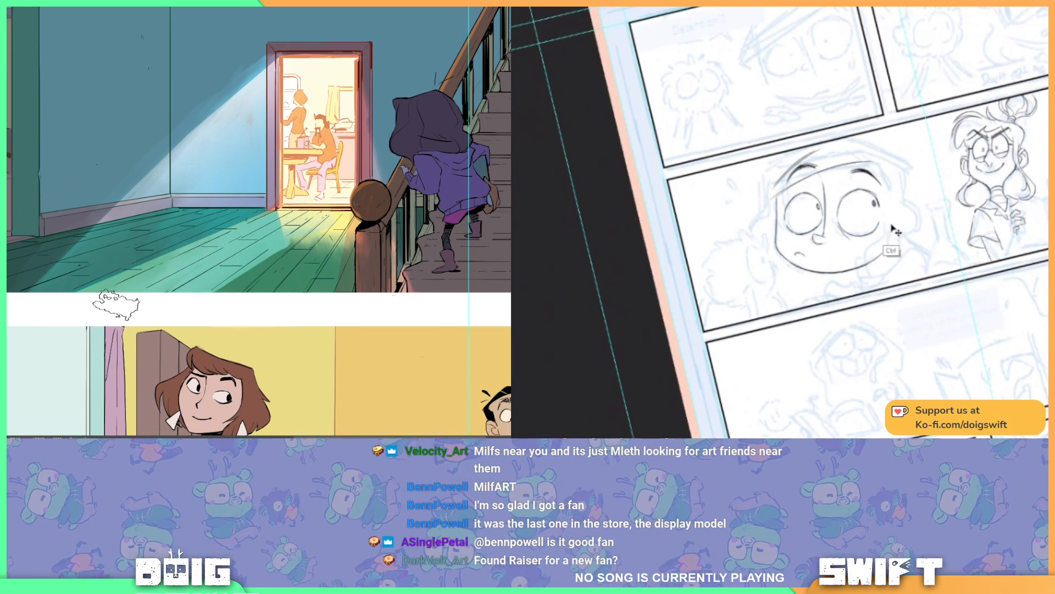
Step: Ink the curved line beside the big face's cheek below the larger eye, redoing it until it runs past the jaw
left_click_drag(881, 237, 870, 274)
key("ctrl+z")
left_click_drag(884, 238, 872, 279)
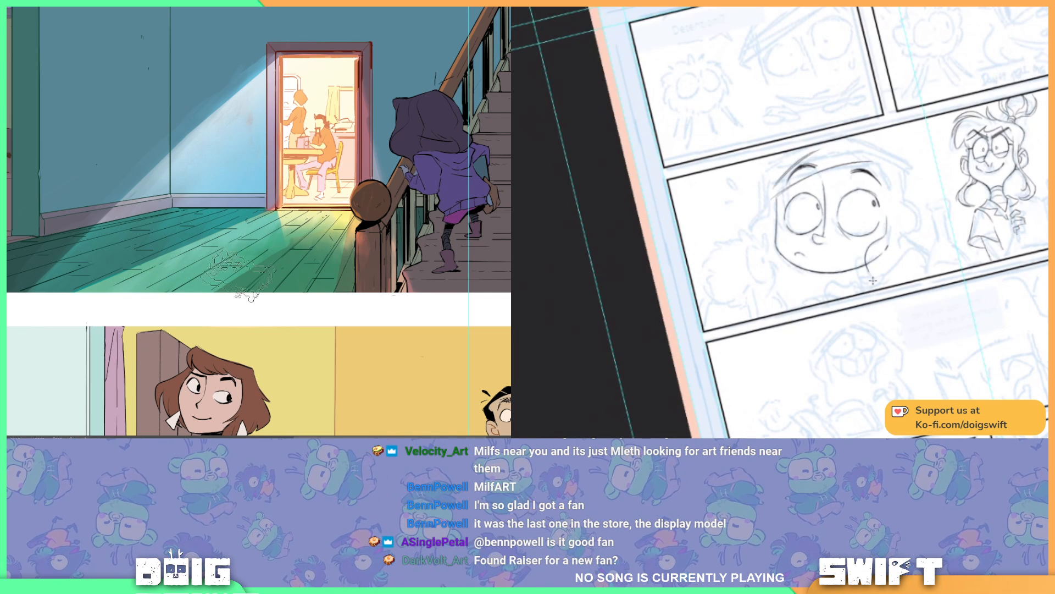
key("ctrl+z")
left_click_drag(884, 238, 872, 277)
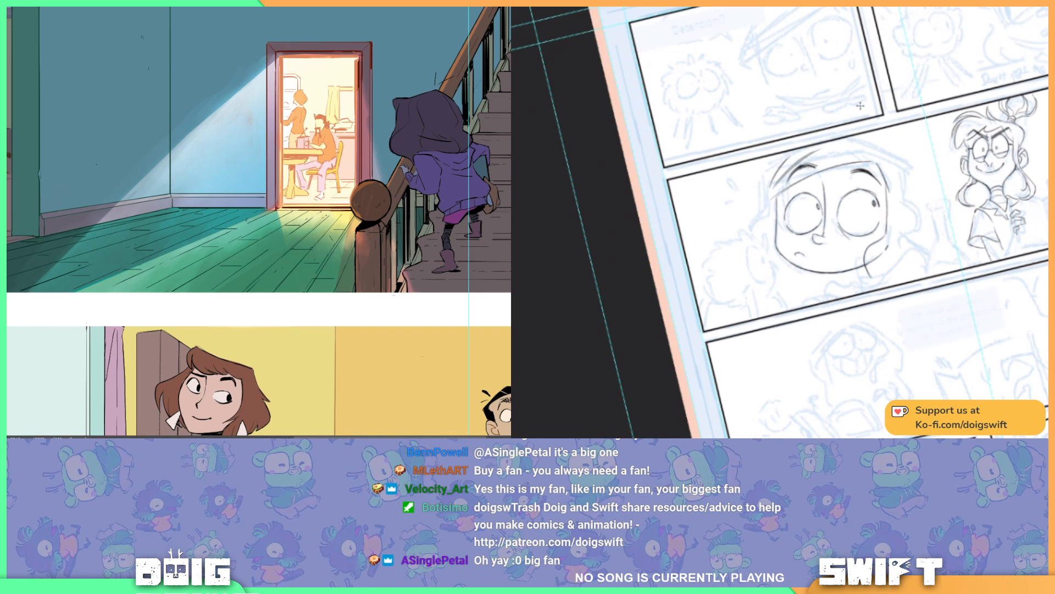
Step: Ink the hood's front edge over the big face's forehead and its outer edge beside the smaller eye's brow
left_click_drag(770, 196, 837, 156)
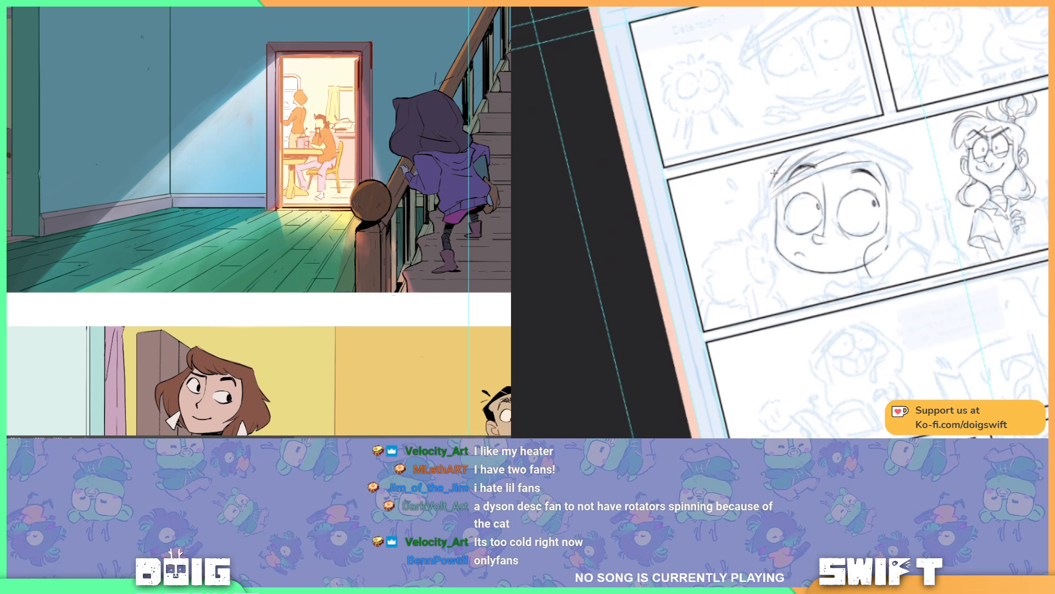
mouse_move(763, 188)
left_mouse_down()
mouse_move(774, 202)
mouse_move(808, 146)
left_mouse_up()
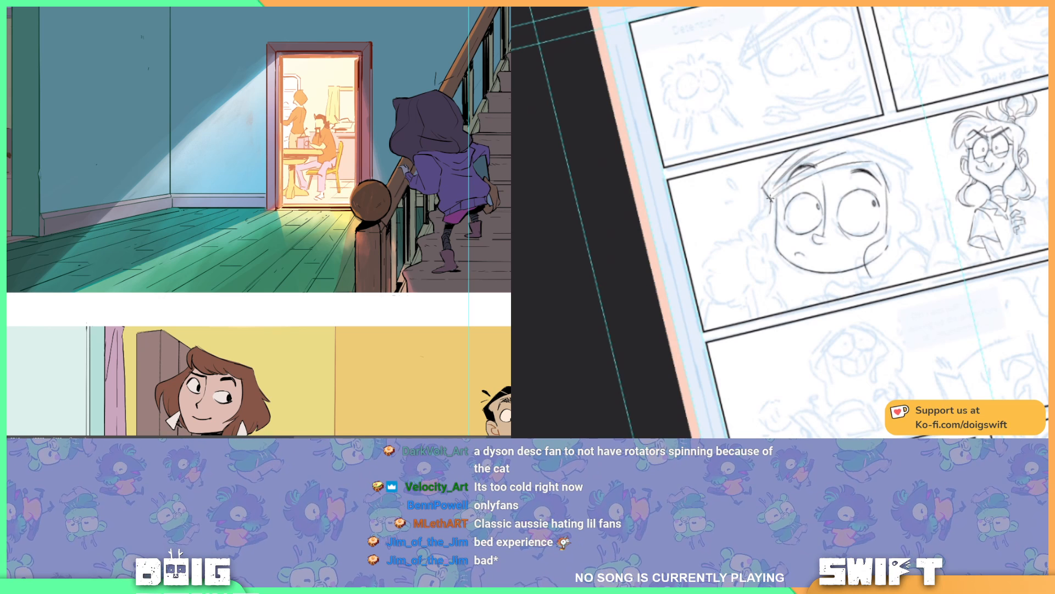
mouse_move(767, 216)
left_mouse_down()
mouse_move(755, 240)
mouse_move(774, 240)
mouse_move(761, 220)
mouse_move(755, 242)
left_mouse_up()
key("ctrl+z")
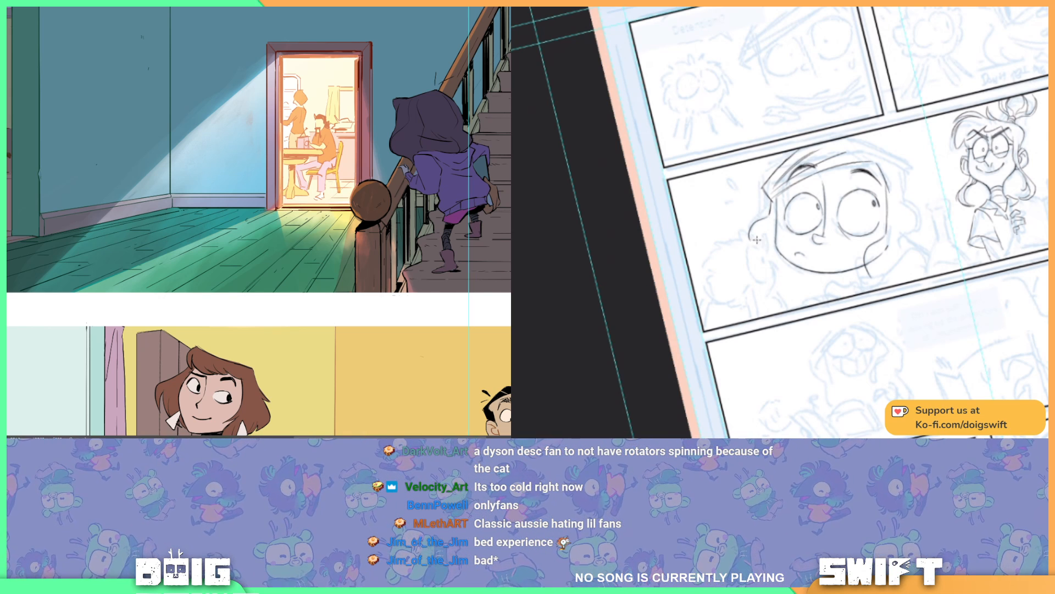
Step: Ink the hood's flaring outer contours down both sides of the big face
key("ctrl")
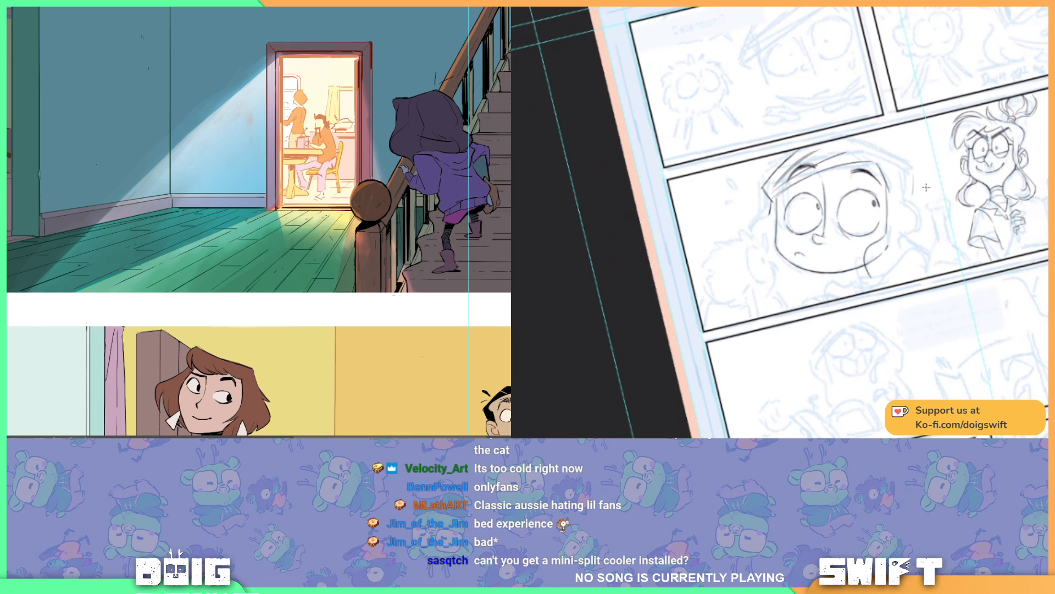
left_click_drag(913, 175, 911, 206)
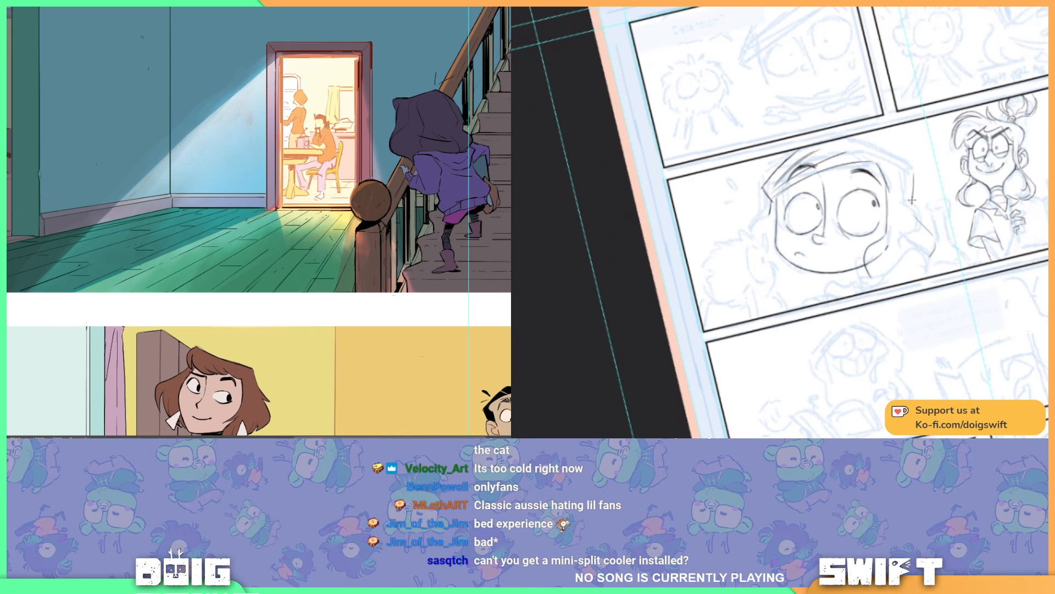
left_click_drag(912, 203, 934, 238)
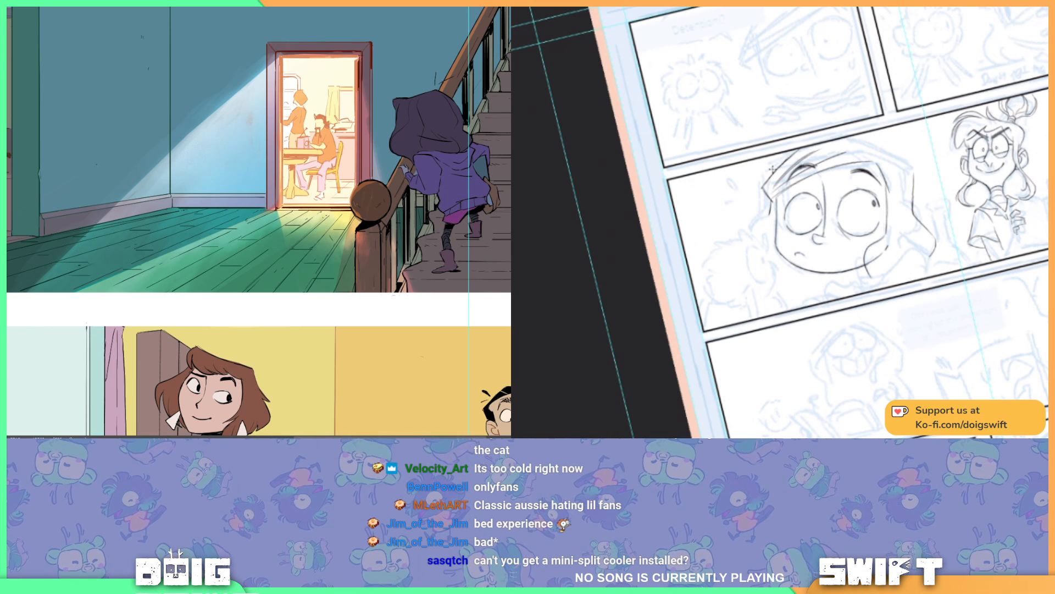
left_click_drag(768, 213, 746, 265)
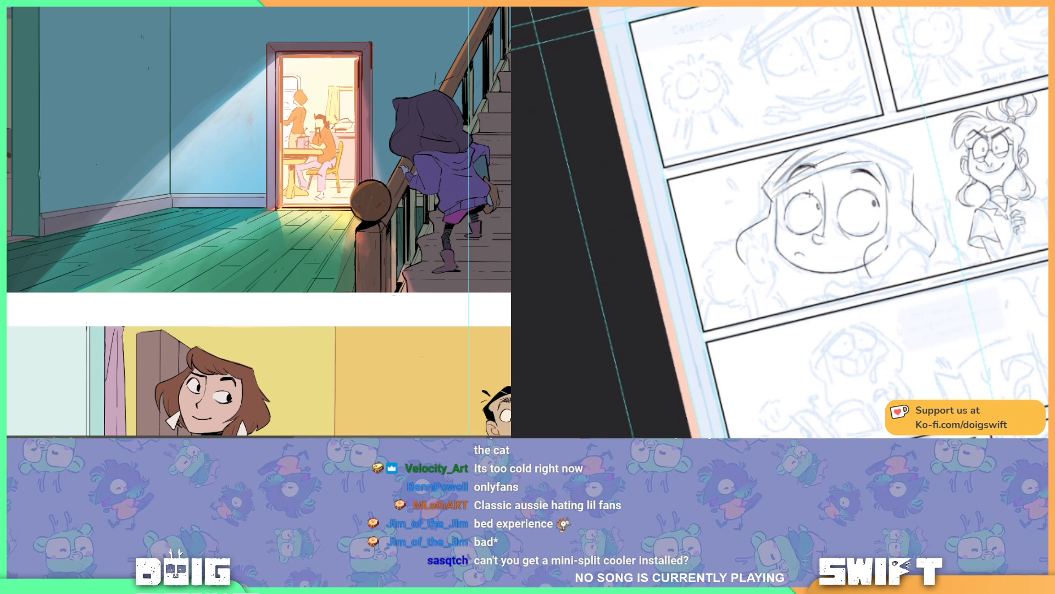
Step: Ink the hood's upper outer edge above the larger eye, redrawing the stroke until it follows the sketch cleanly
key("r")
mouse_move(938, 226)
left_mouse_down()
mouse_move(929, 263)
mouse_move(876, 300)
mouse_move(883, 221)
left_mouse_up()
key("ctrl+z")
left_click_drag(878, 286, 876, 201)
key("ctrl+z")
left_click_drag(878, 287, 879, 214)
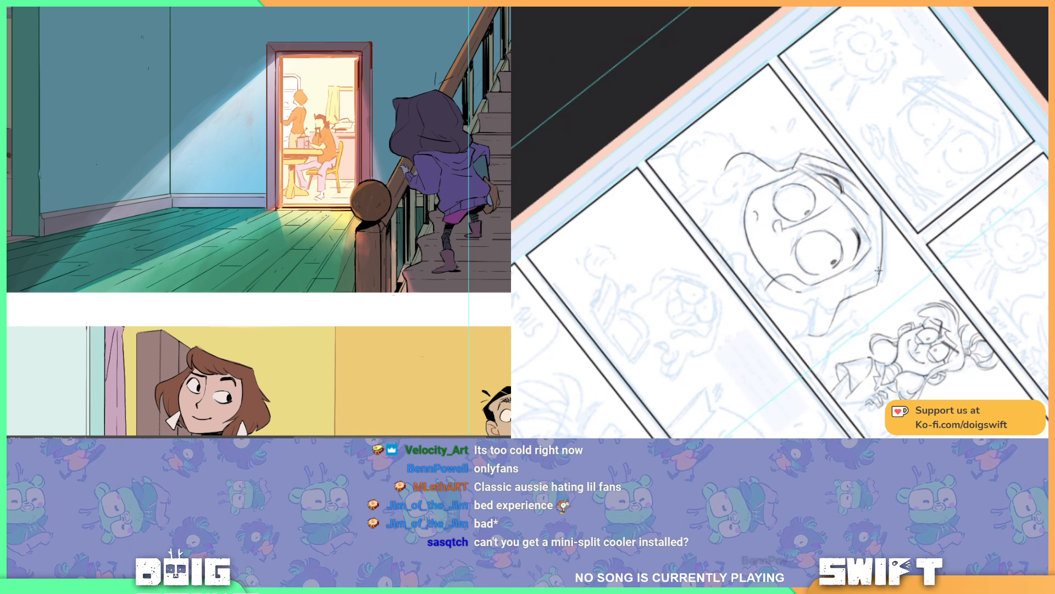
key("ctrl+z")
left_click_drag(878, 286, 876, 206)
key("ctrl+z")
left_click_drag(878, 285, 876, 201)
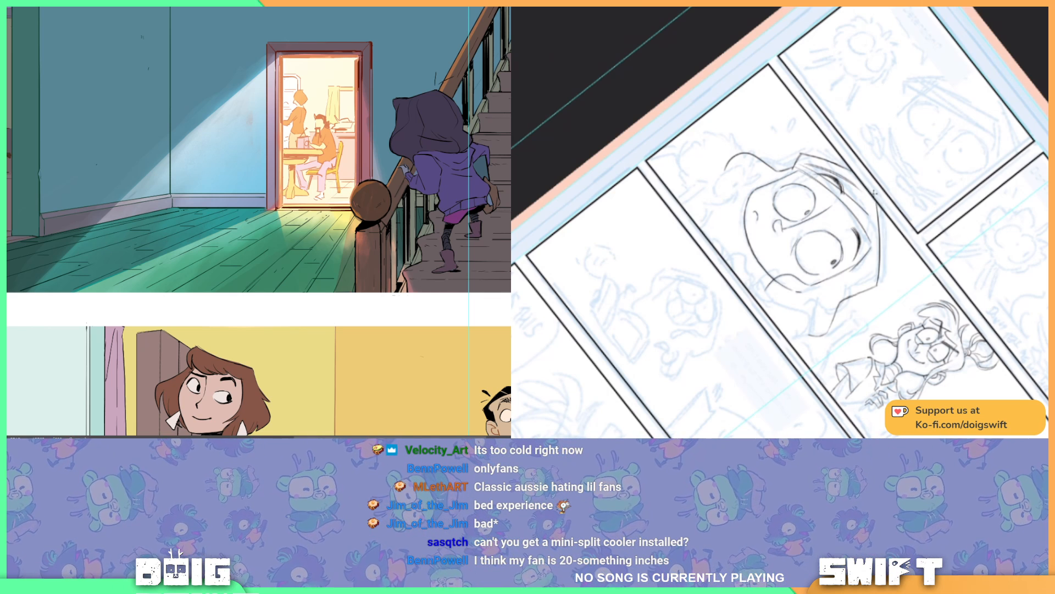
key("ctrl+z")
left_click_drag(878, 287, 876, 208)
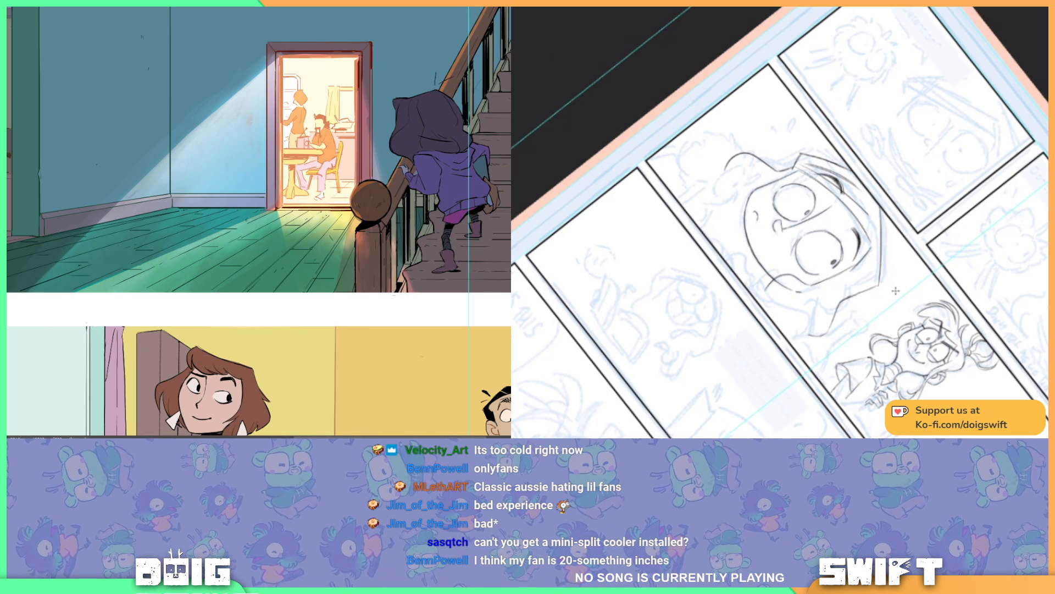
Step: Ink the hood's lower edge and inner fold lines beside the cheek below the larger eye
key("r")
left_click_drag(894, 289, 959, 172)
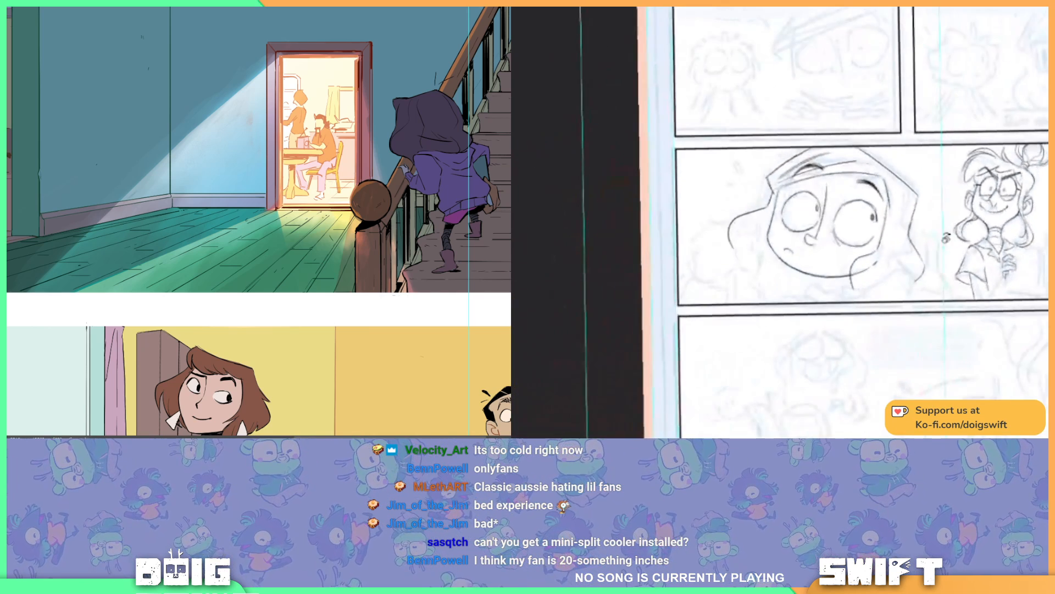
left_click_drag(987, 250, 951, 196)
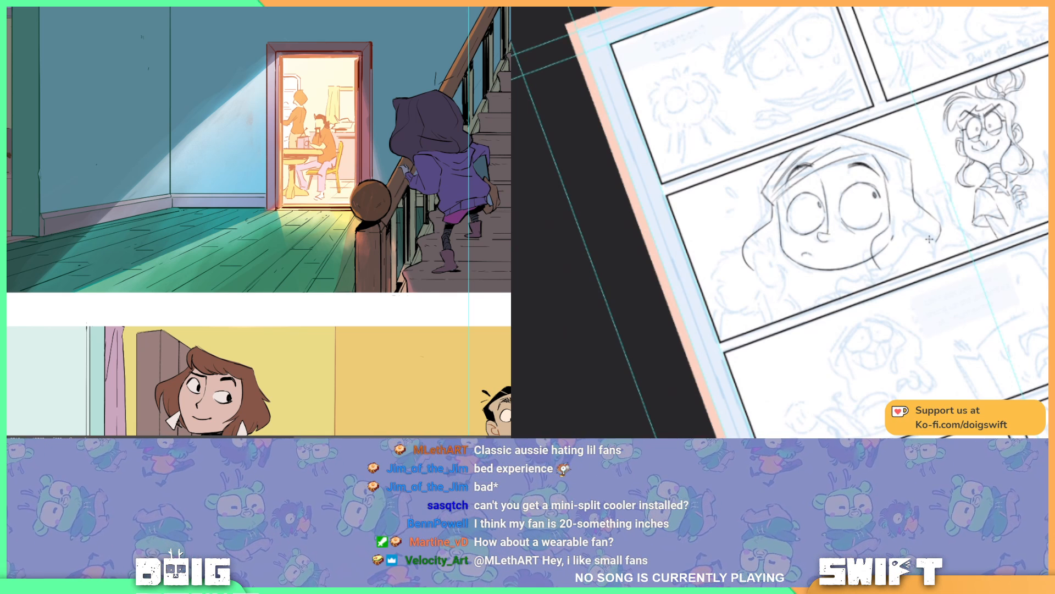
left_click_drag(931, 238, 896, 258)
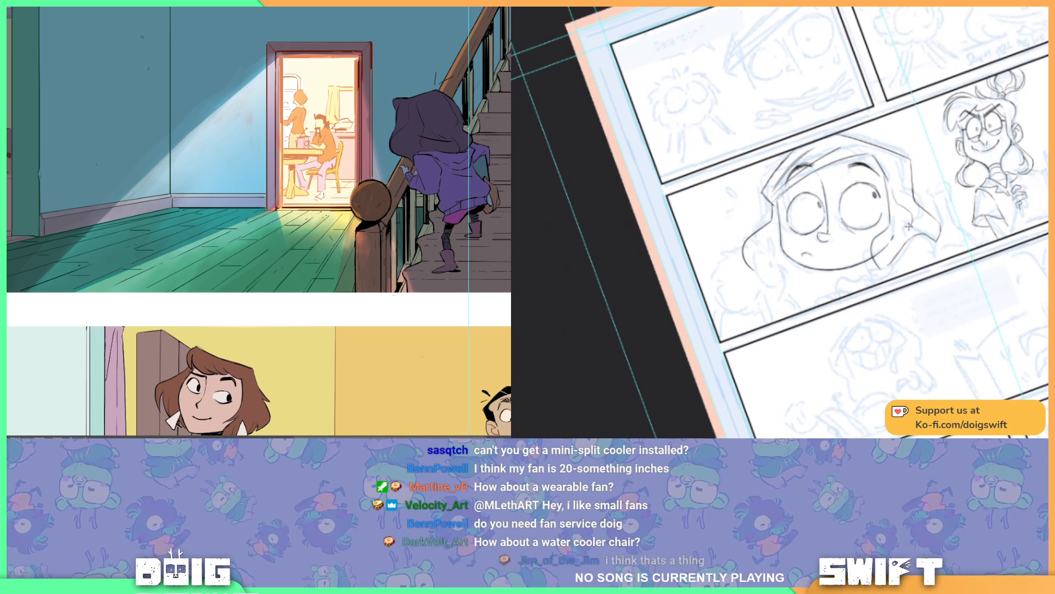
mouse_move(897, 228)
left_mouse_down()
mouse_move(883, 240)
mouse_move(890, 260)
left_mouse_up()
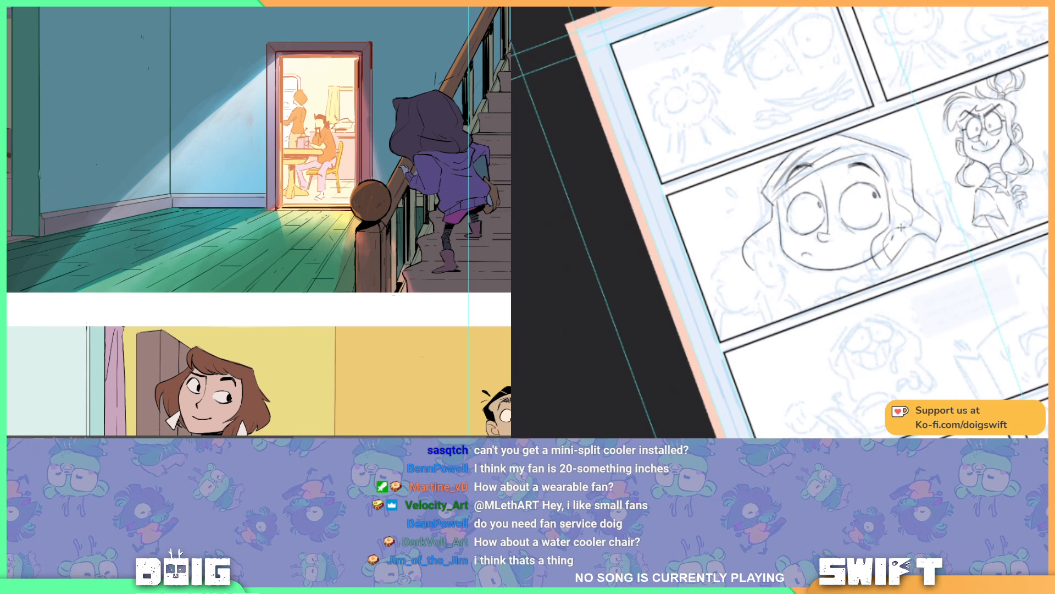
Step: Ink the curled edge and shoulder contour below the larger eye's cheek on the hooded face, redrawing the first stroke
mouse_move(909, 221)
left_mouse_down()
mouse_move(888, 243)
mouse_move(899, 251)
left_mouse_up()
key("ctrl+z")
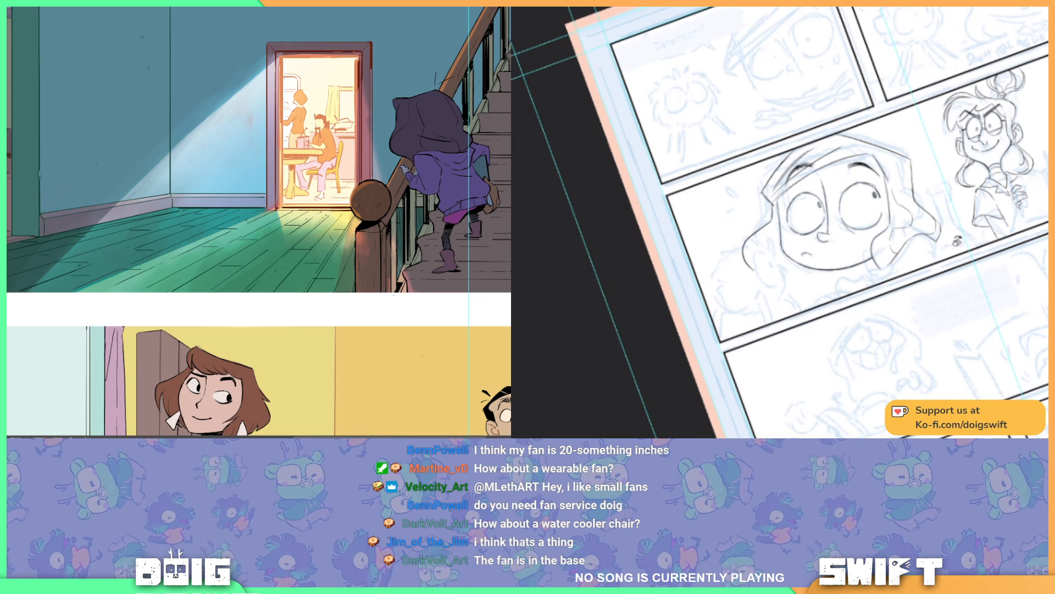
left_click_drag(968, 253, 951, 280)
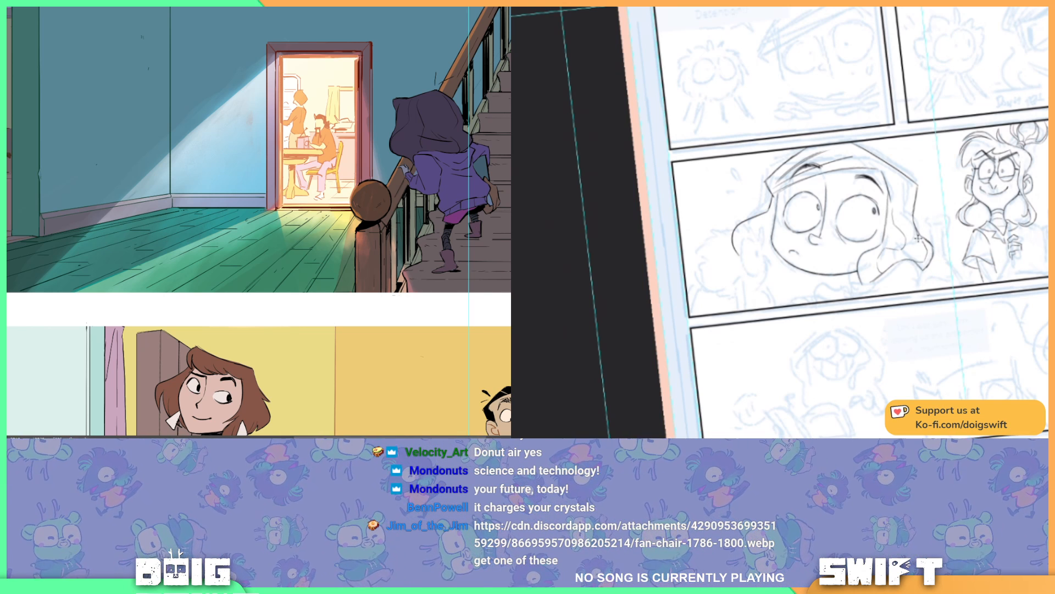
left_click_drag(944, 227, 966, 216)
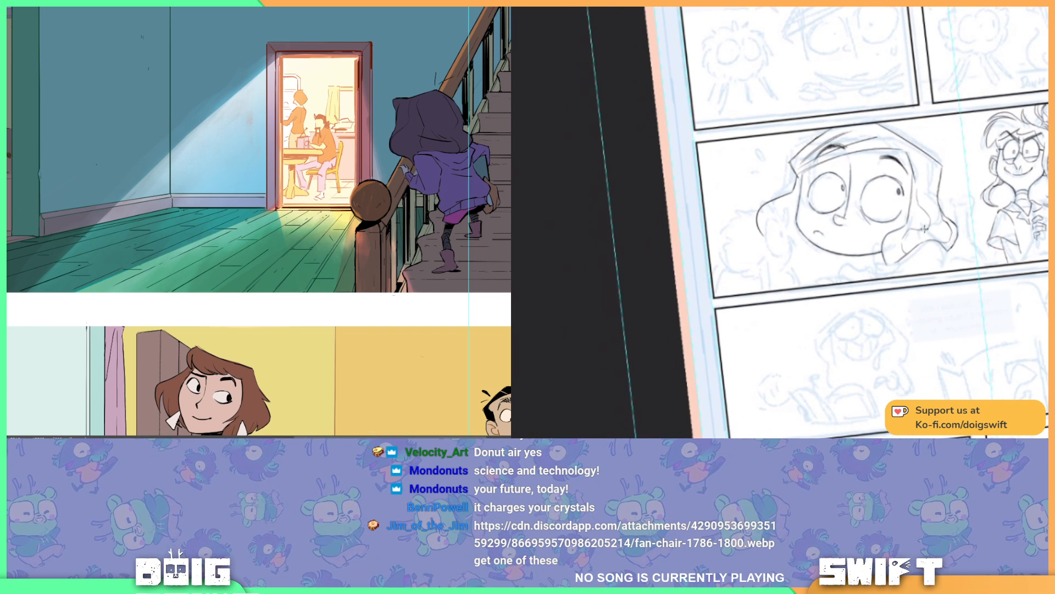
mouse_move(926, 185)
left_mouse_down()
mouse_move(982, 201)
mouse_move(908, 175)
left_mouse_up()
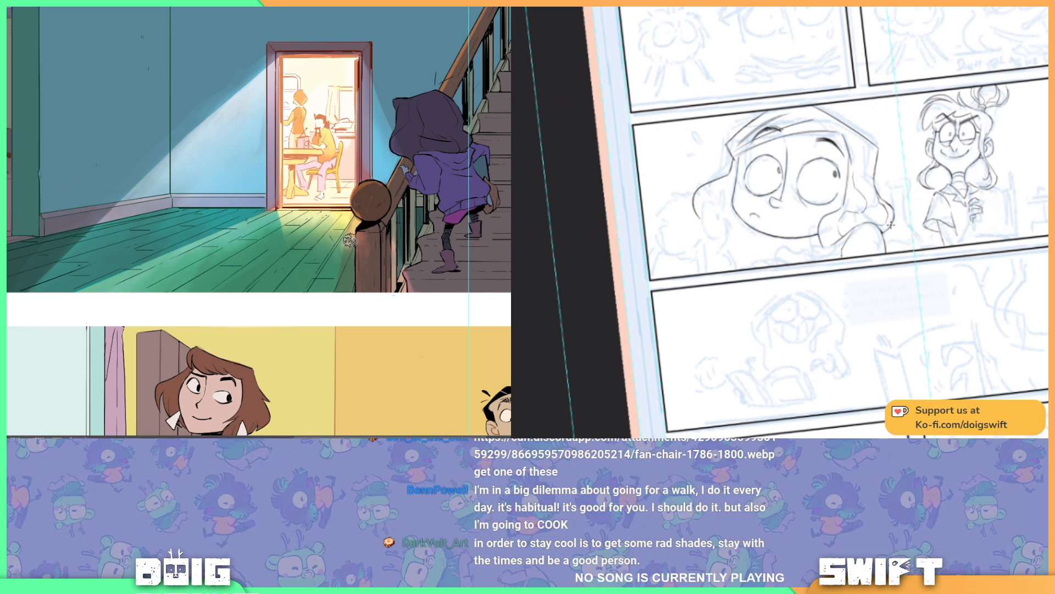
Step: Paint the doorway's light onto the hallway floor beside the newel post
left_click_drag(348, 252, 348, 231)
left_click_drag(912, 203, 973, 186)
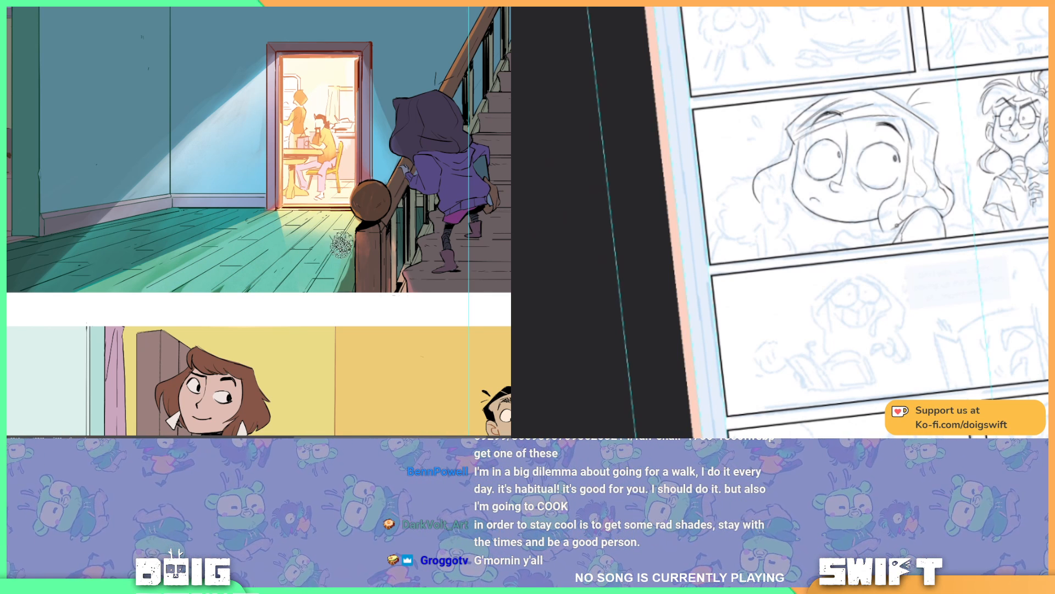
key("ctrl+minus")
key("ctrl+minus")
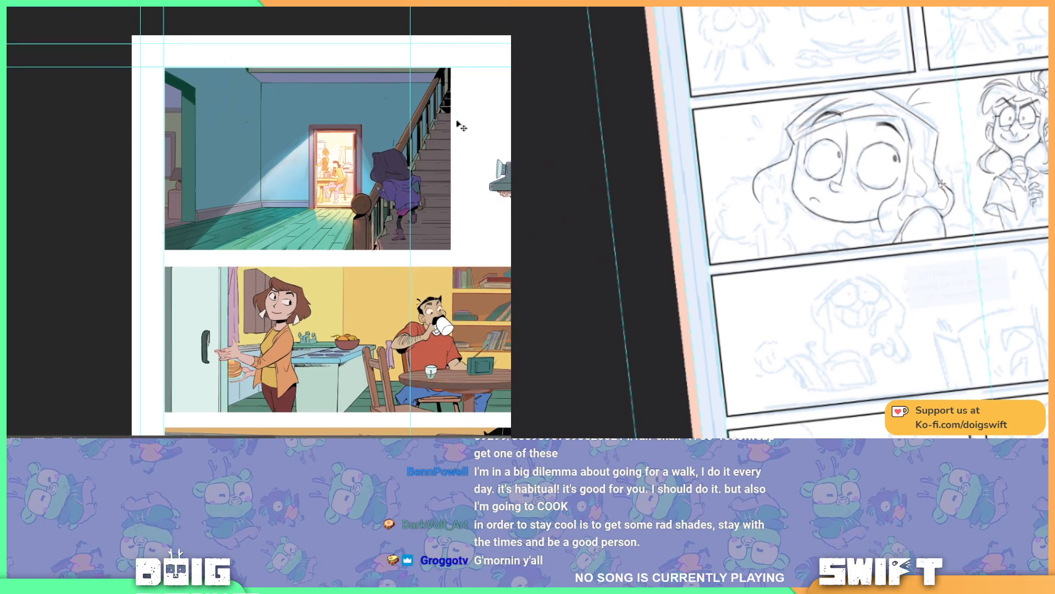
key("ctrl+plus")
key("ctrl+plus")
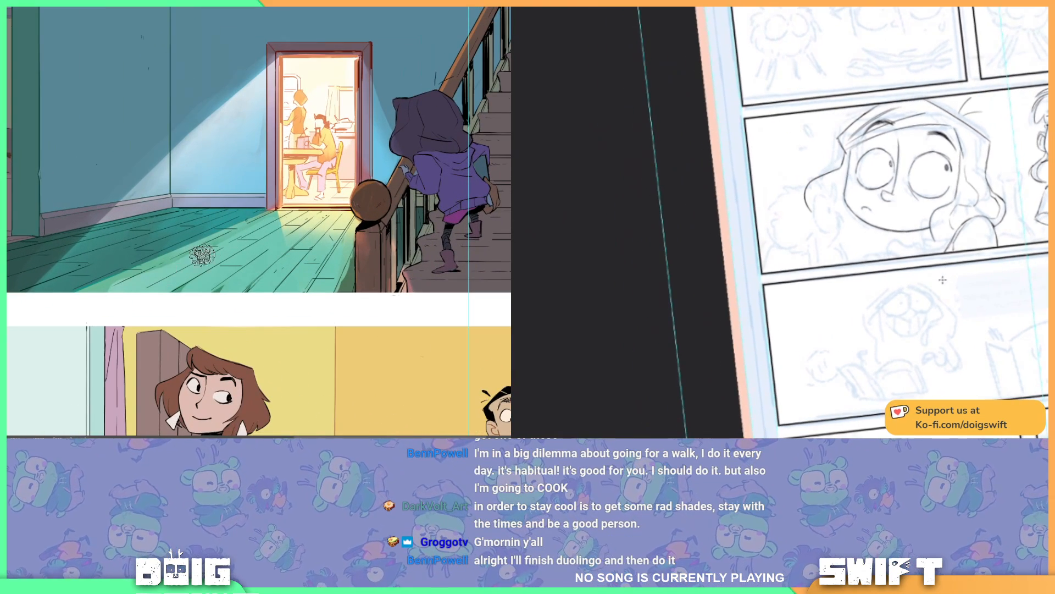
Step: Ink the tufted outline of the fluffy creature beside the big hooded face
key("r")
left_click_drag(928, 314, 898, 321)
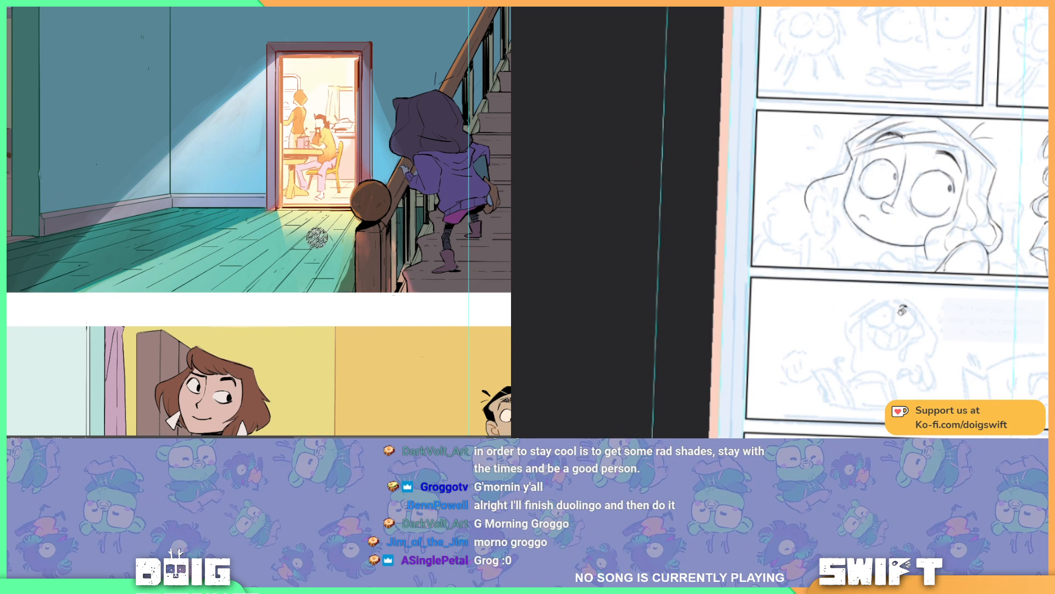
left_click_drag(358, 240, 356, 241)
mouse_move(836, 189)
left_mouse_down()
mouse_move(831, 200)
mouse_move(827, 187)
left_mouse_up()
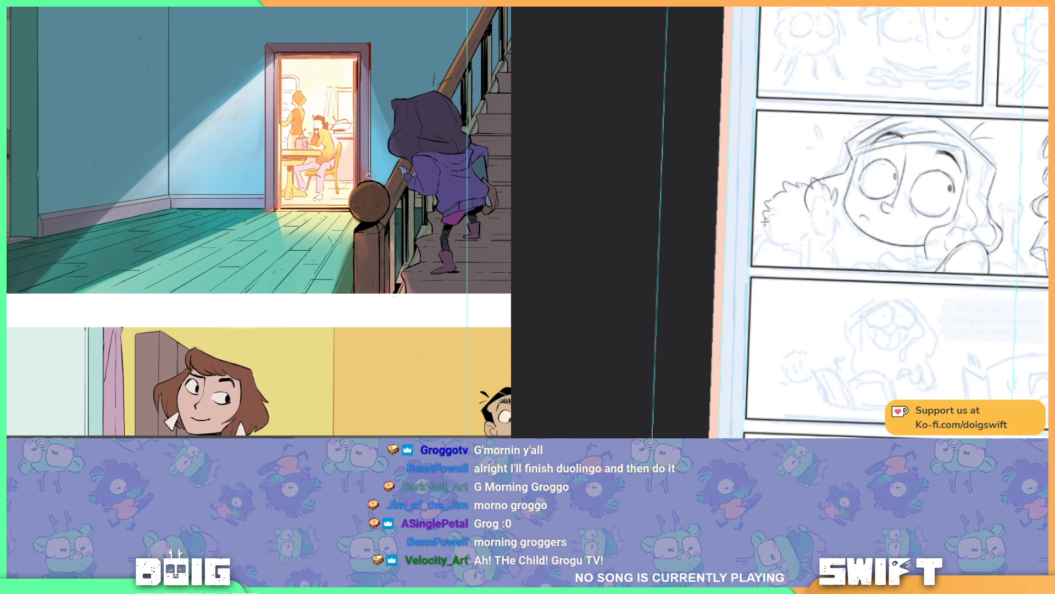
Step: Examine the lit hallway panel close up and against the whole comic page and its kitchen panels
key("ctrl+minus")
key("ctrl+minus")
key("ctrl+minus")
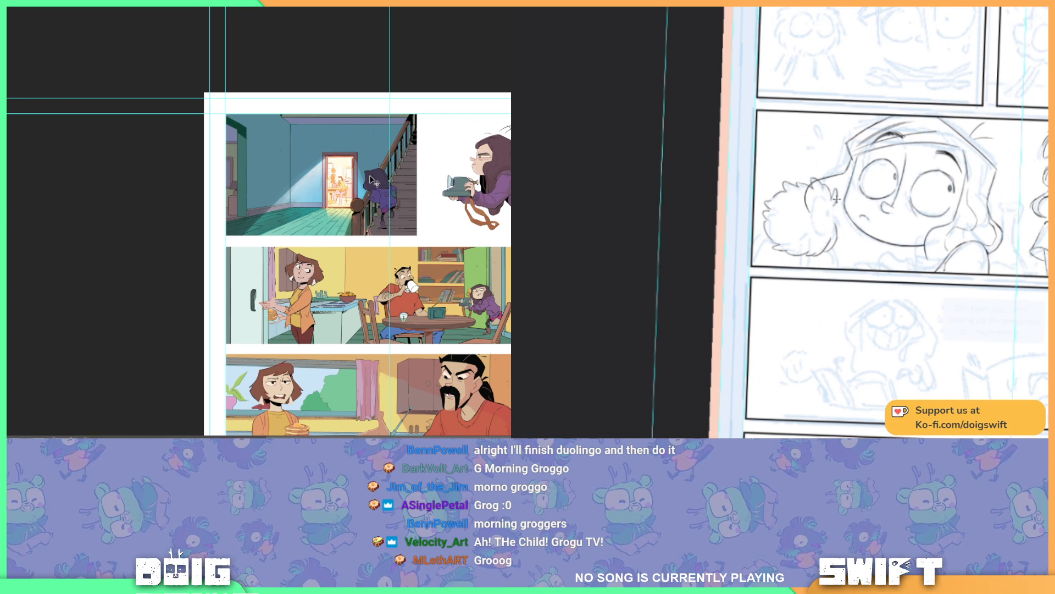
scroll(371, 179, "up", 3)
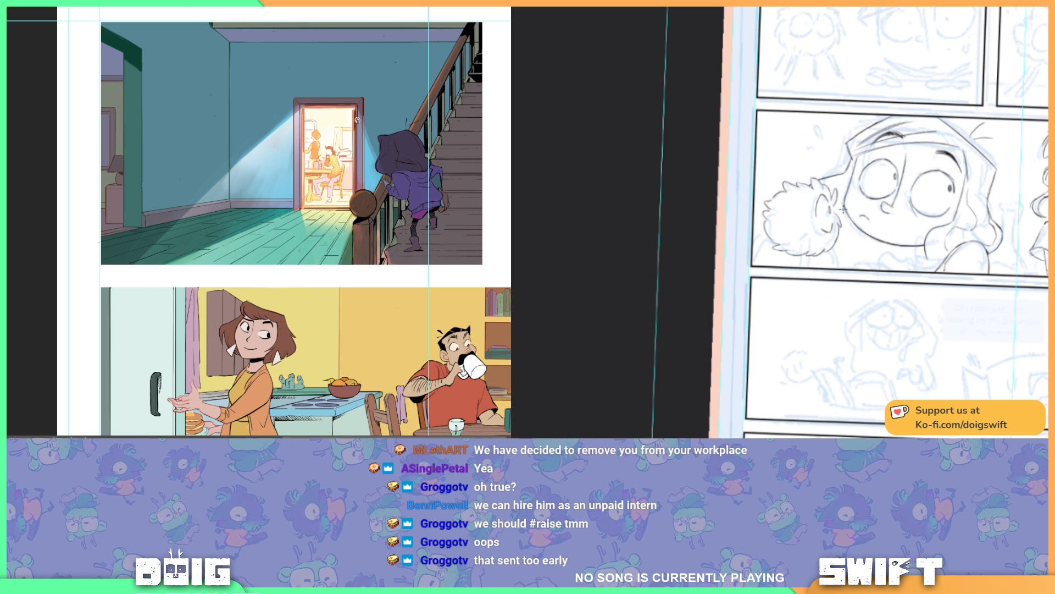
scroll(357, 119, "up", 5)
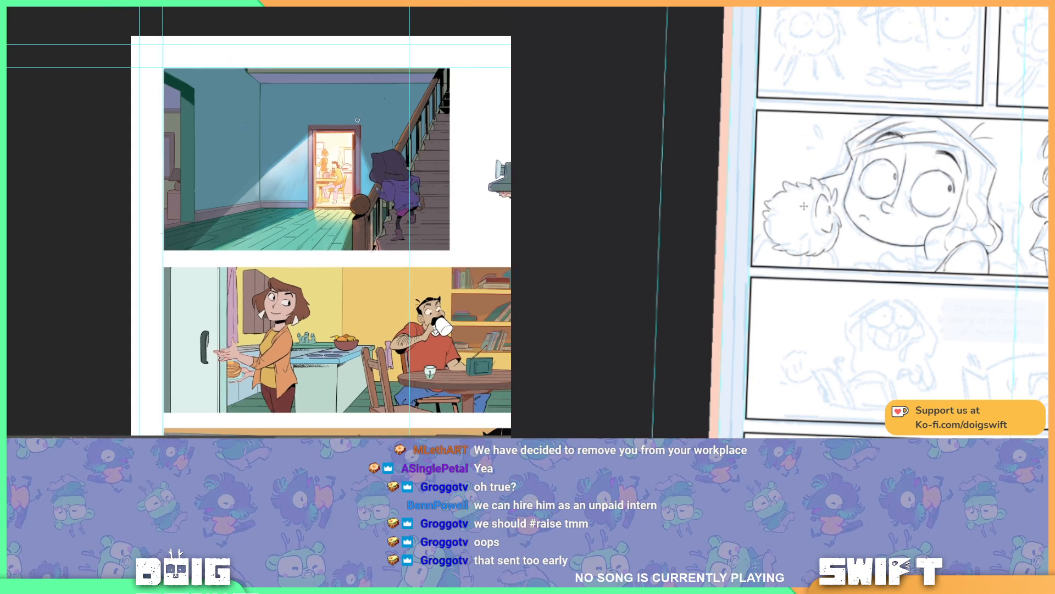
key("ctrl+minus")
key("ctrl+plus")
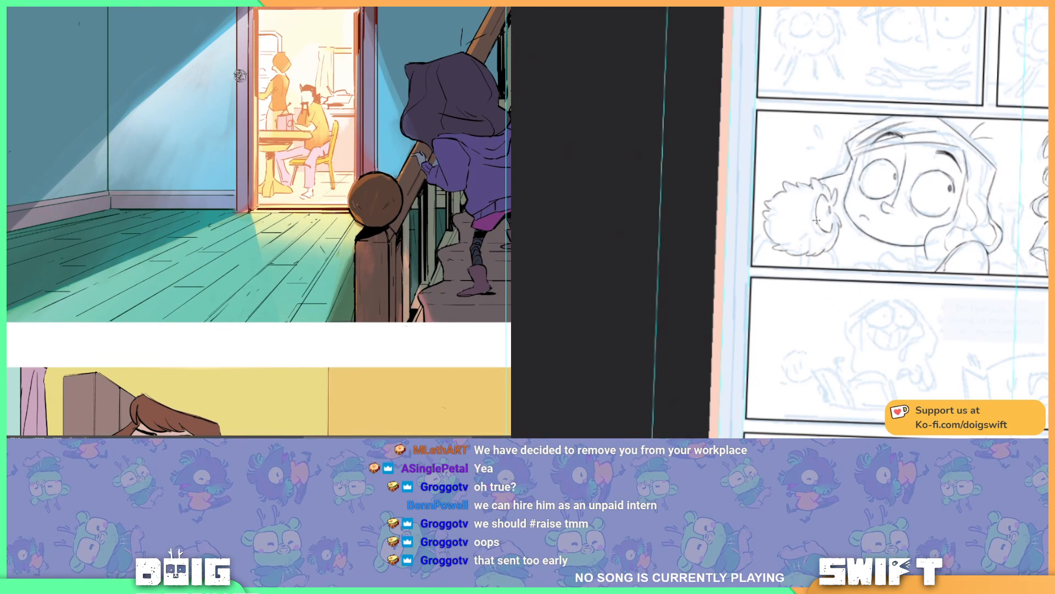
key("ctrl+minus")
key("ctrl+minus")
key("ctrl+minus")
key("ctrl+minus")
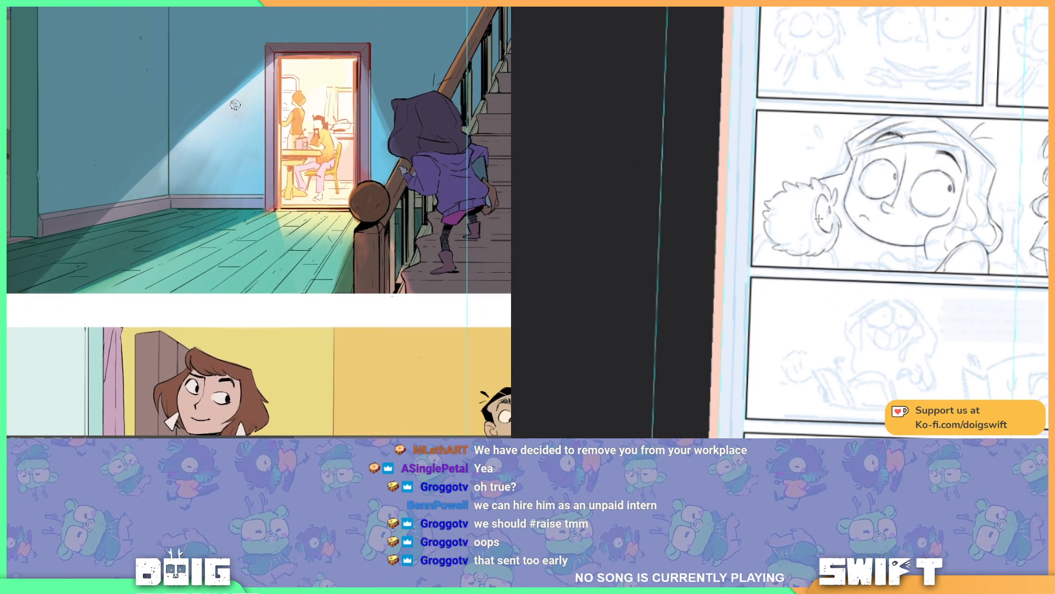
key("ctrl+minus")
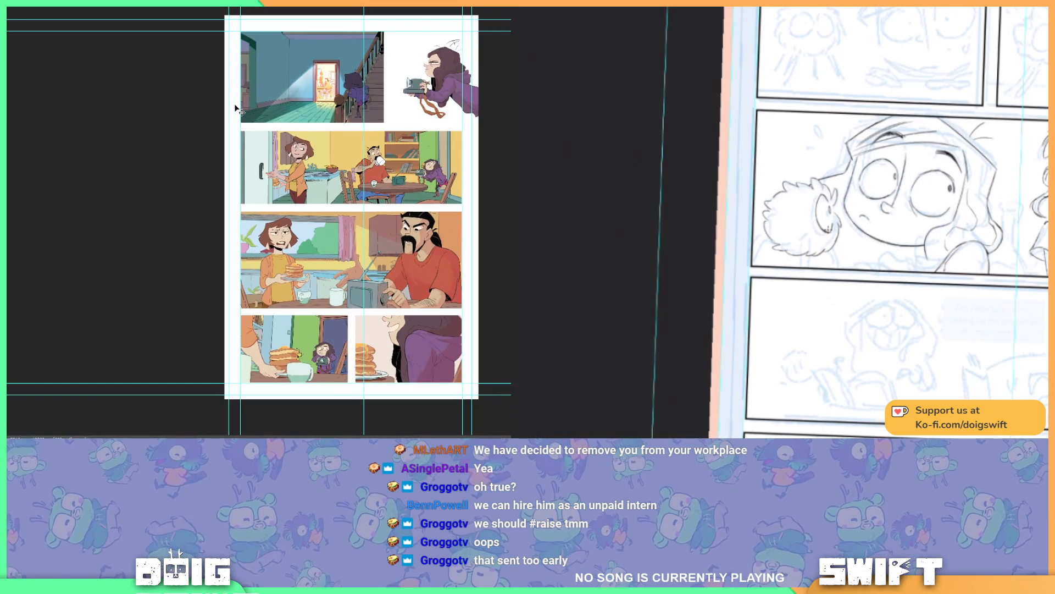
key("ctrl+plus")
key("ctrl+plus")
key("ctrl+plus")
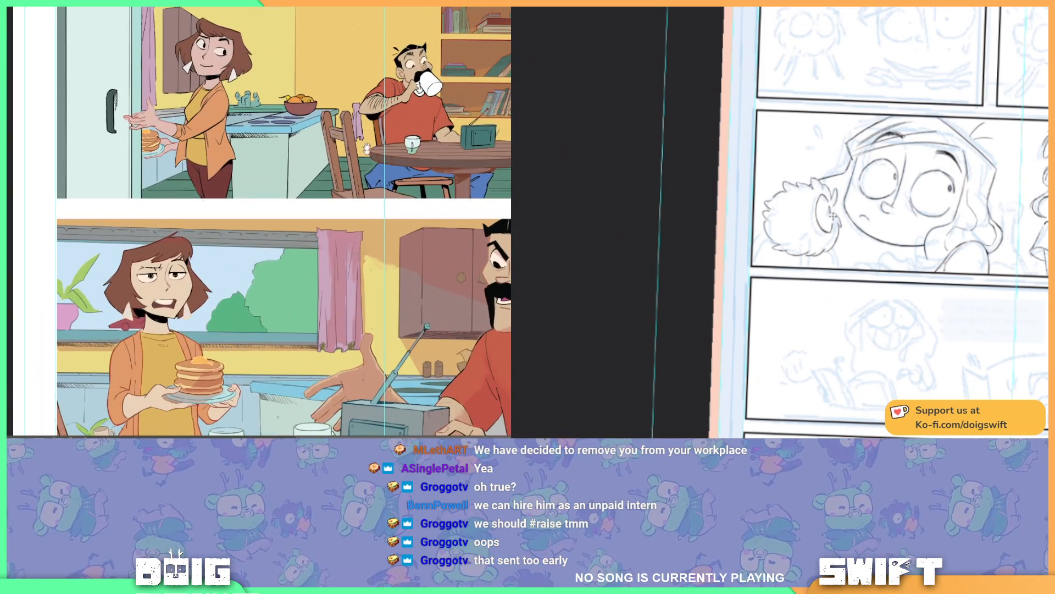
left_click_drag(364, 154, 368, 325)
left_click_drag(352, 61, 393, 168)
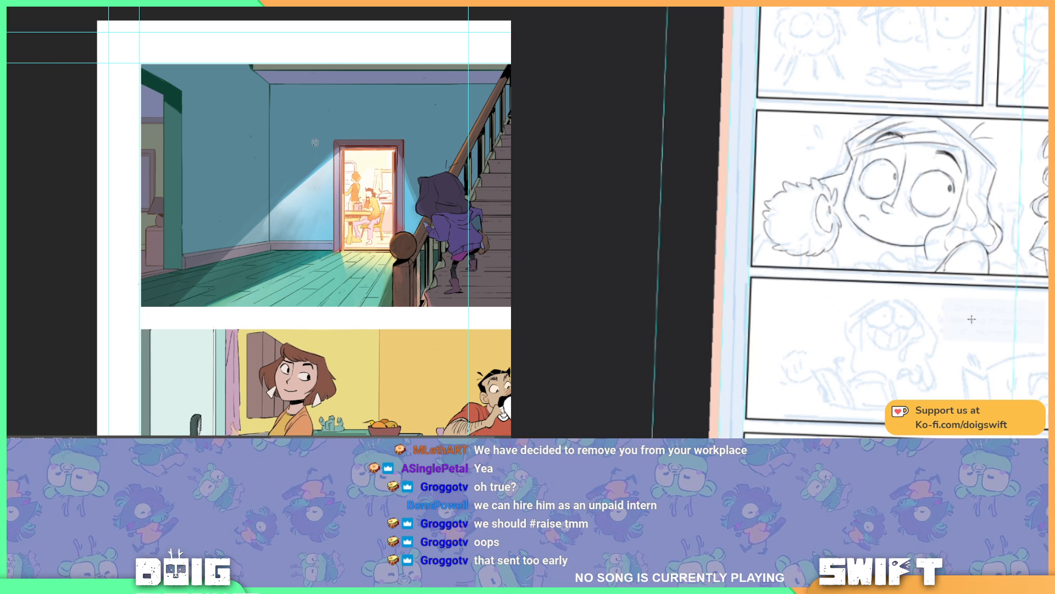
left_click_drag(311, 260, 276, 146)
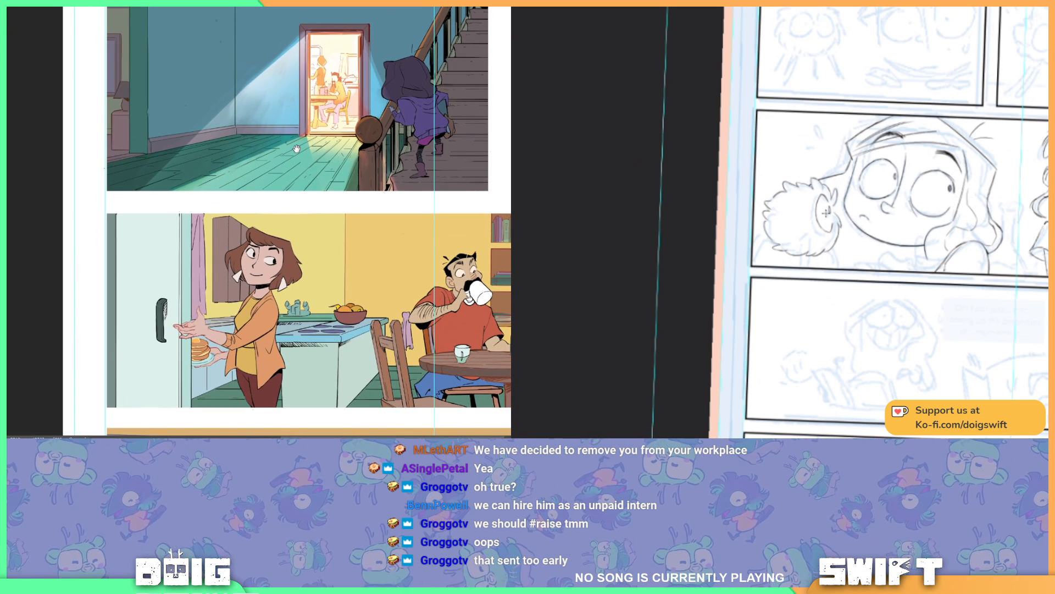
left_click_drag(318, 183, 281, 170)
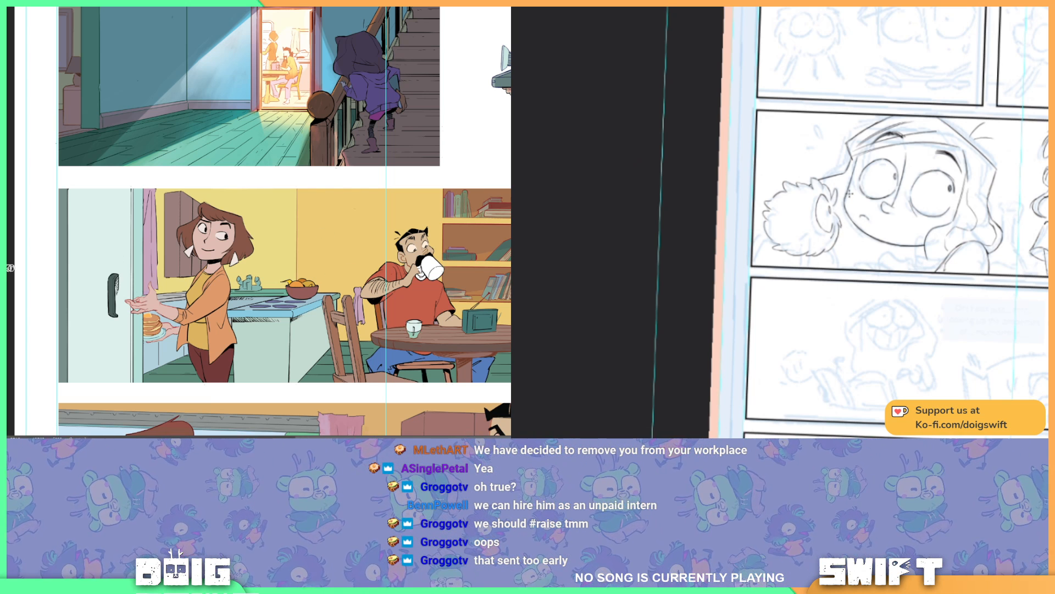
Step: Lasso the kitchen counter with its tap and fruit bowl behind the woman, recolour its line art blue, and deselect
key("ctrl+plus")
left_click_drag(315, 287, 325, 215)
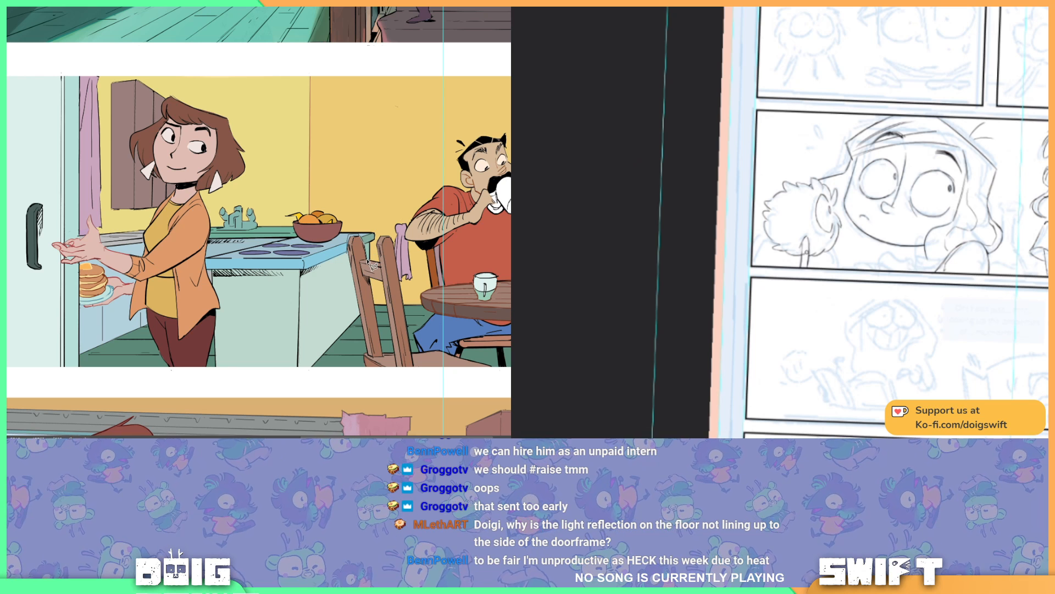
mouse_move(373, 258)
left_mouse_down()
mouse_move(374, 213)
mouse_move(328, 191)
mouse_move(224, 195)
mouse_move(208, 205)
mouse_move(216, 235)
left_mouse_up()
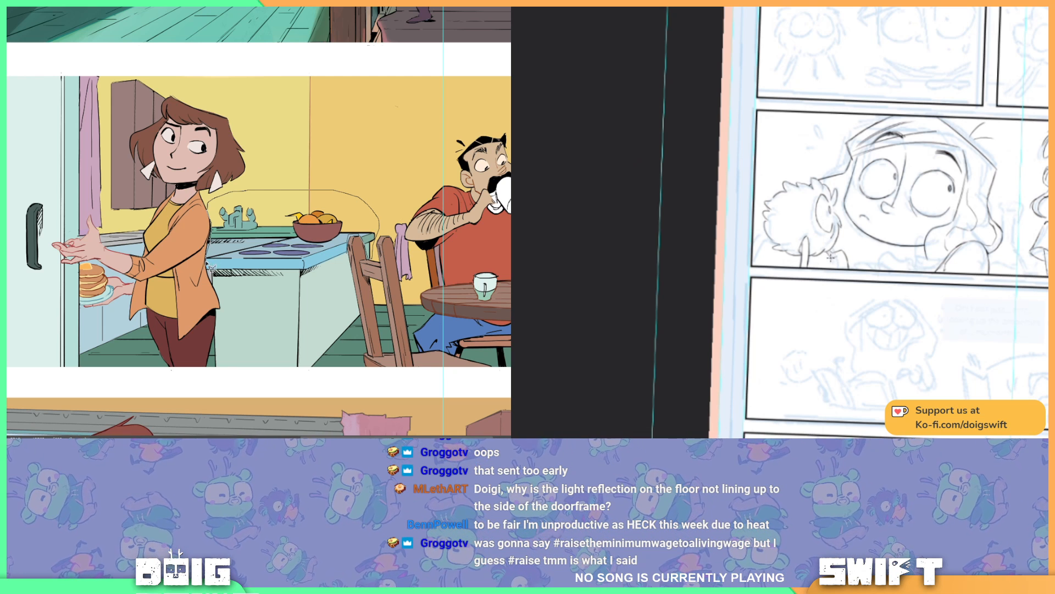
mouse_move(212, 272)
left_mouse_down()
mouse_move(228, 324)
mouse_move(205, 373)
mouse_move(303, 379)
mouse_move(337, 326)
mouse_move(361, 318)
mouse_move(353, 258)
left_mouse_up()
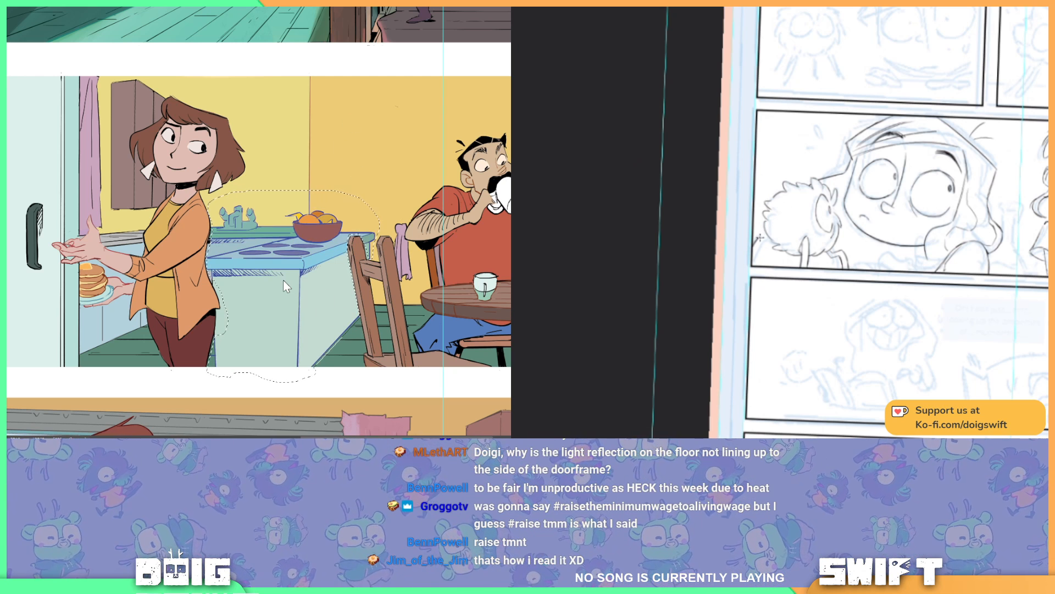
key("ctrl+d")
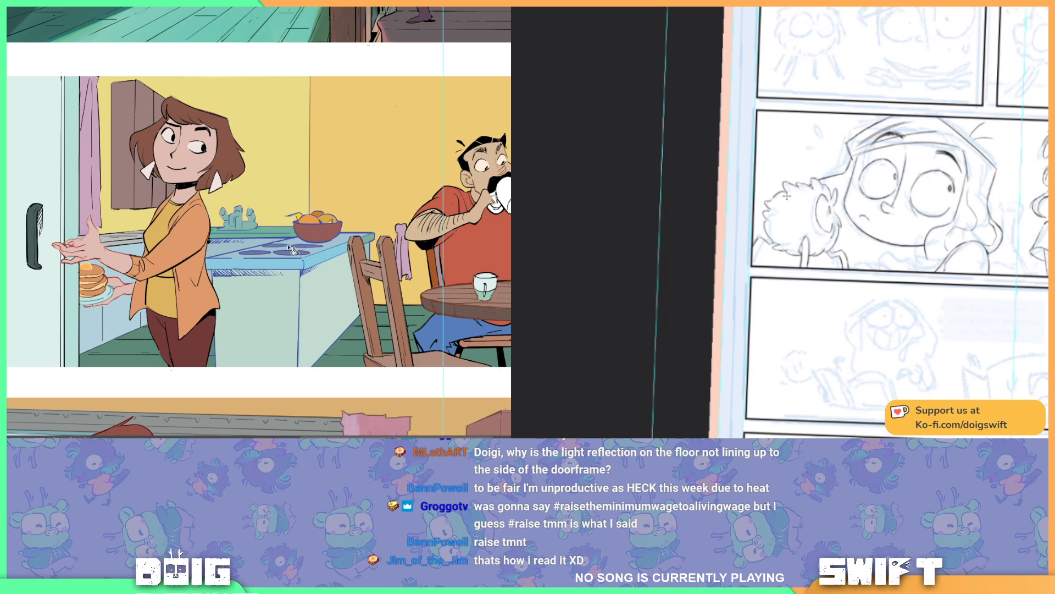
mouse_move(255, 195)
left_mouse_down()
mouse_move(317, 199)
mouse_move(323, 214)
left_mouse_up()
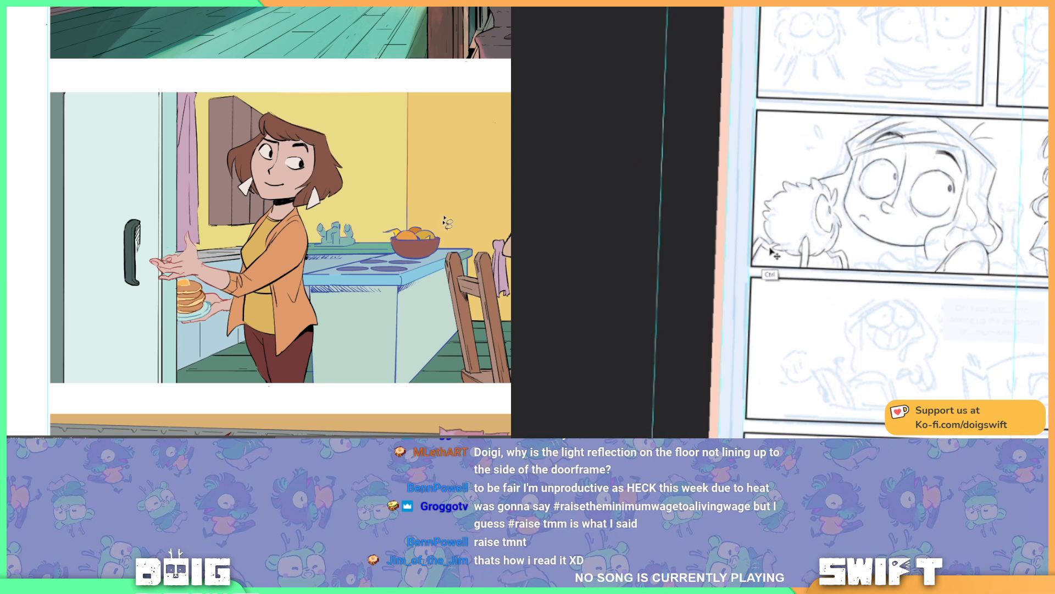
Step: Examine how the doorway light falls on the hallway wall and floor, comparing it with the kitchen panel below
scroll(363, 112, "down", 1)
scroll(363, 114, "up", 1)
scroll(362, 113, "up", 5)
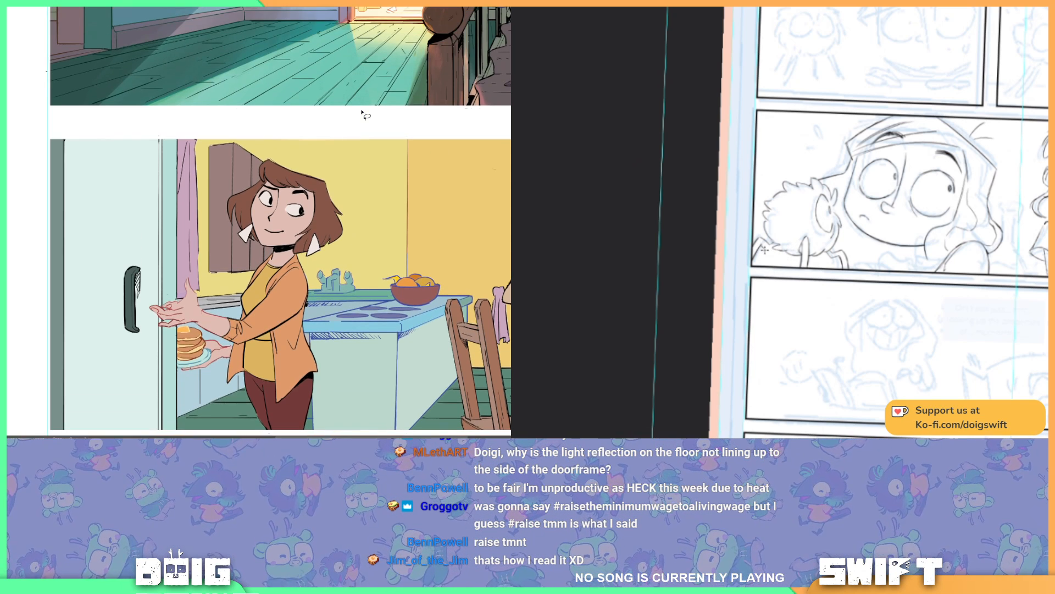
scroll(363, 113, "up", 1)
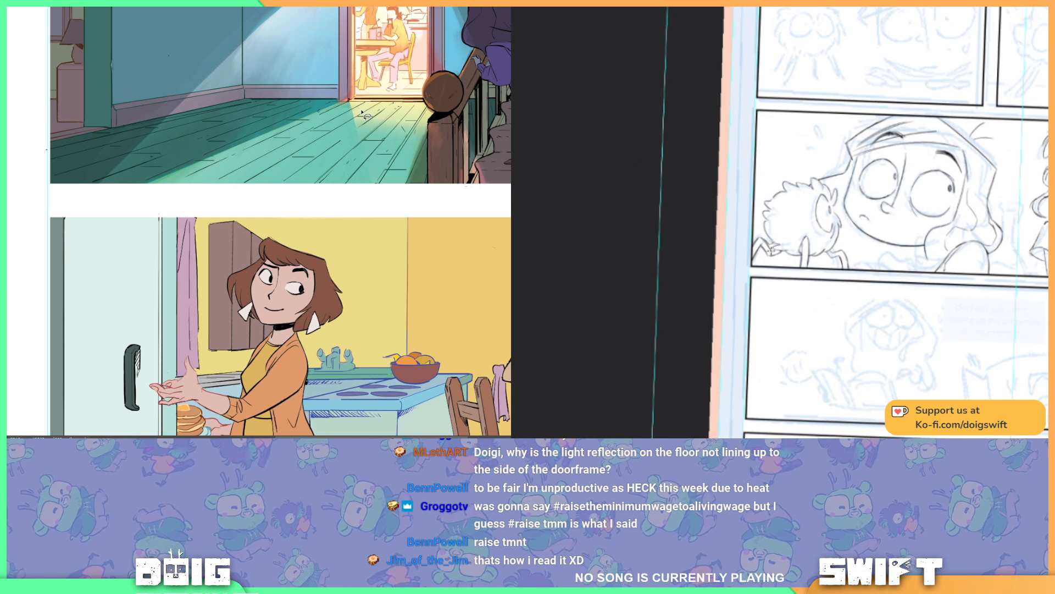
scroll(361, 112, "up", 2)
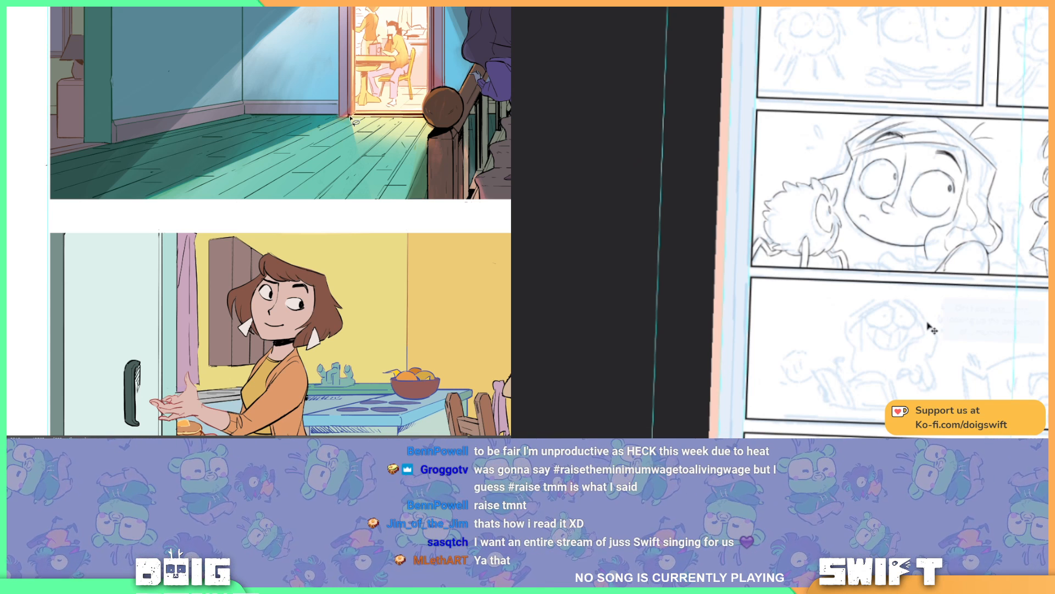
scroll(349, 97, "up", 3)
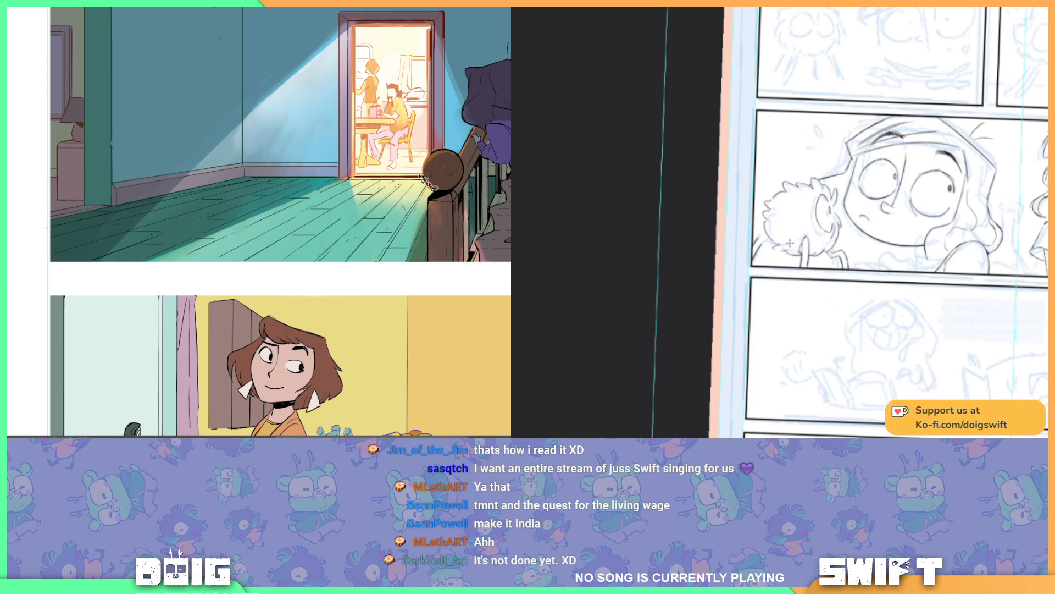
scroll(412, 165, "down", 1)
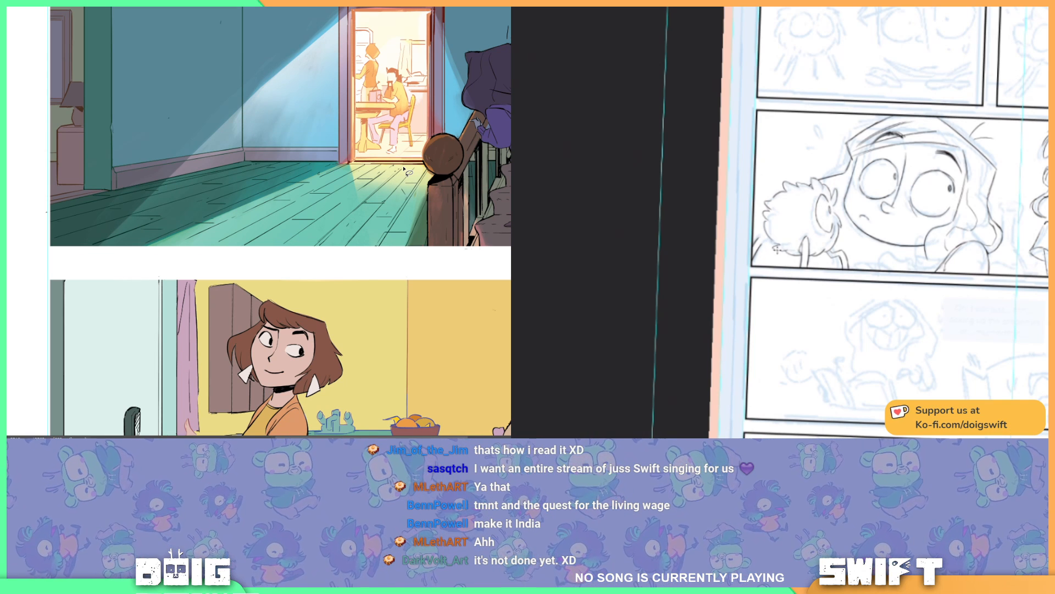
scroll(404, 169, "down", 5)
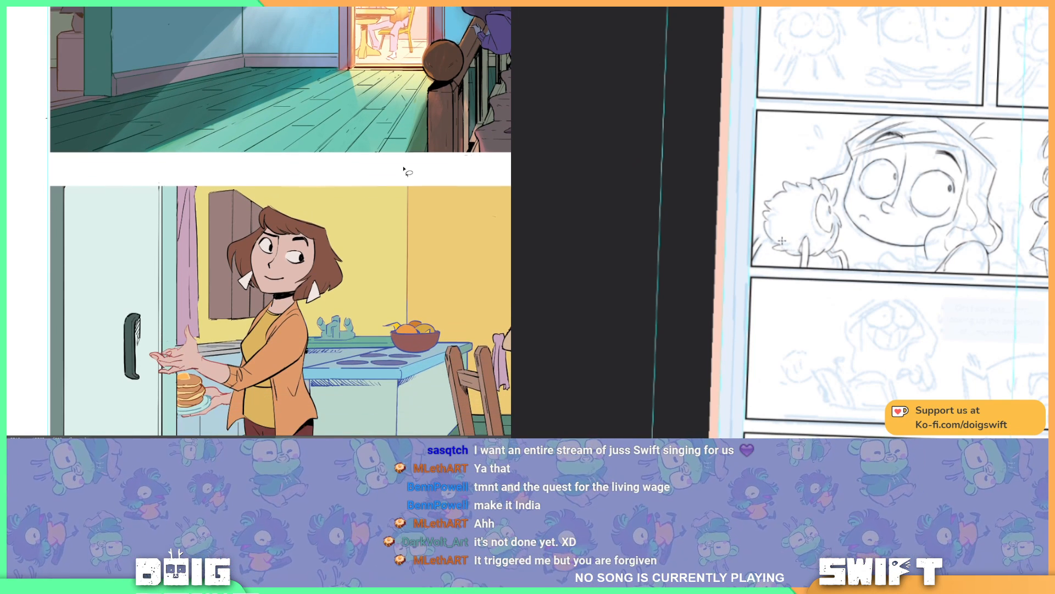
scroll(406, 167, "up", 4)
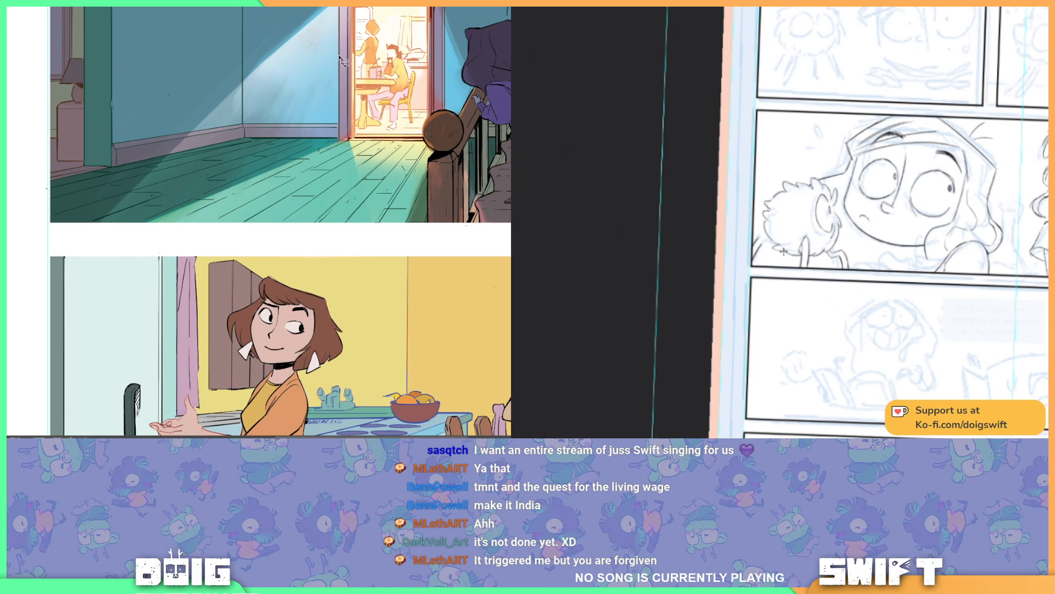
scroll(378, 93, "up", 2)
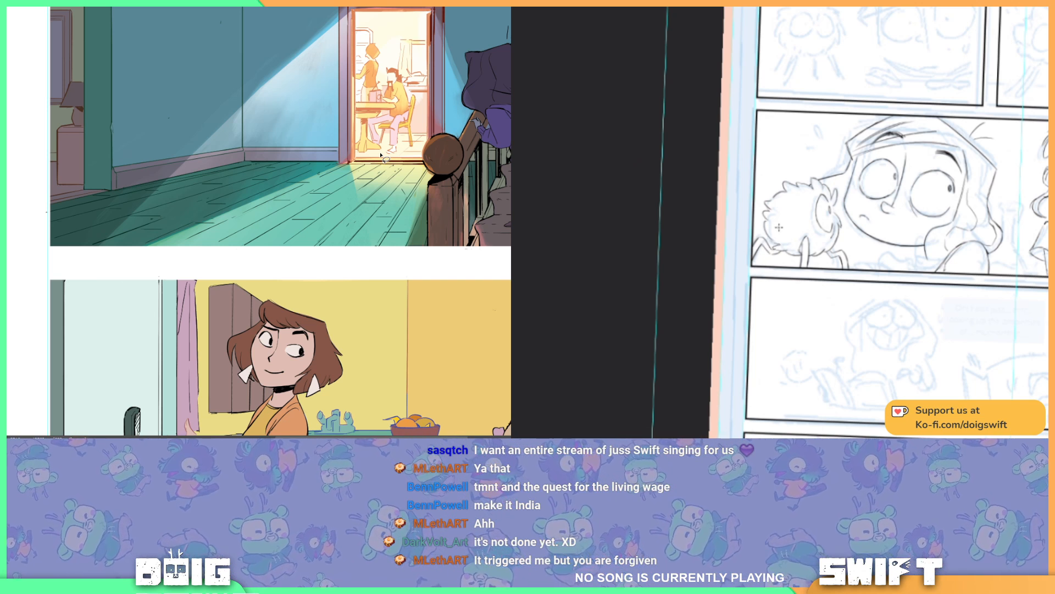
scroll(380, 155, "up", 2)
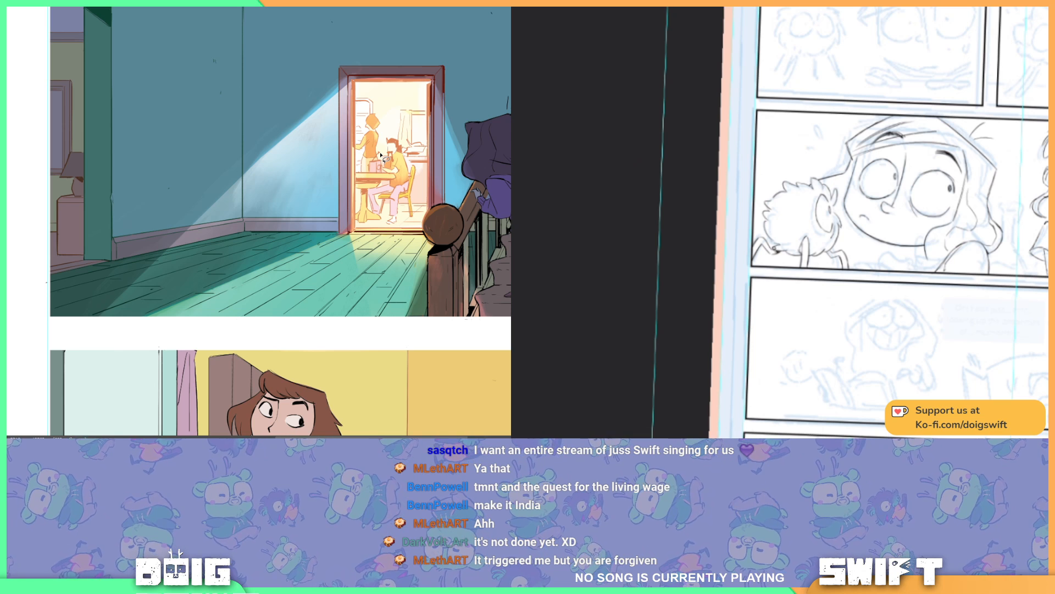
scroll(381, 155, "down", 4)
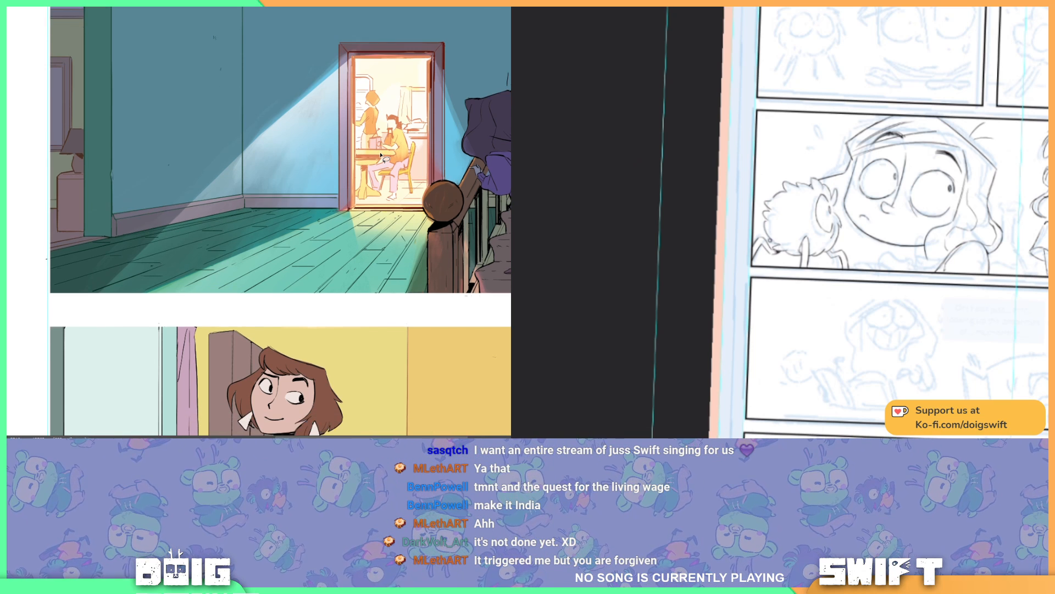
scroll(381, 155, "down", 3)
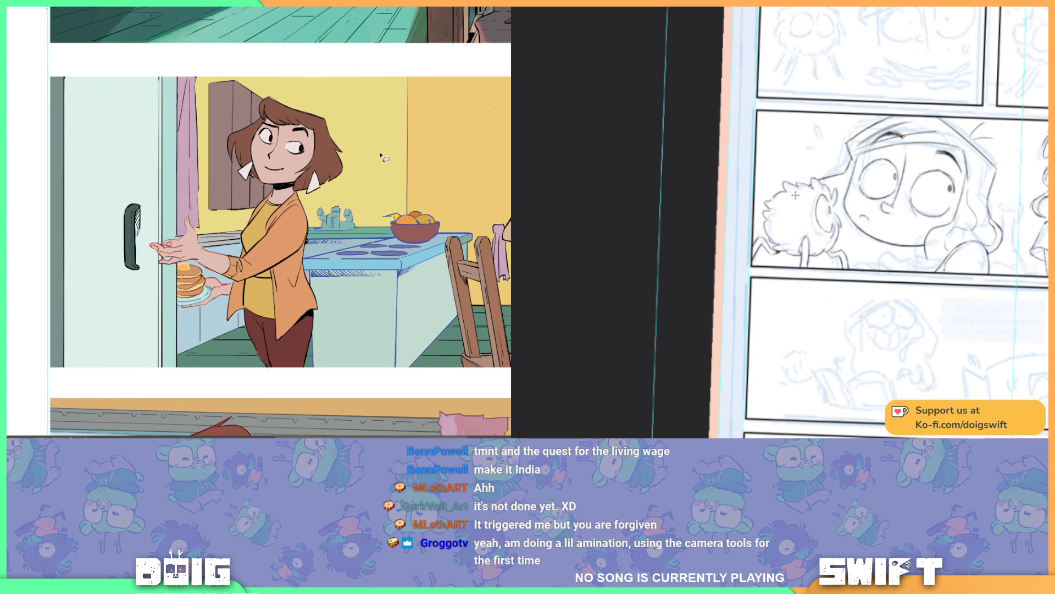
Step: Lasso the cabinets and floor between the fridge and the woman's legs, below the pancakes, and recolour their line art blue
left_click_drag(879, 222, 885, 226)
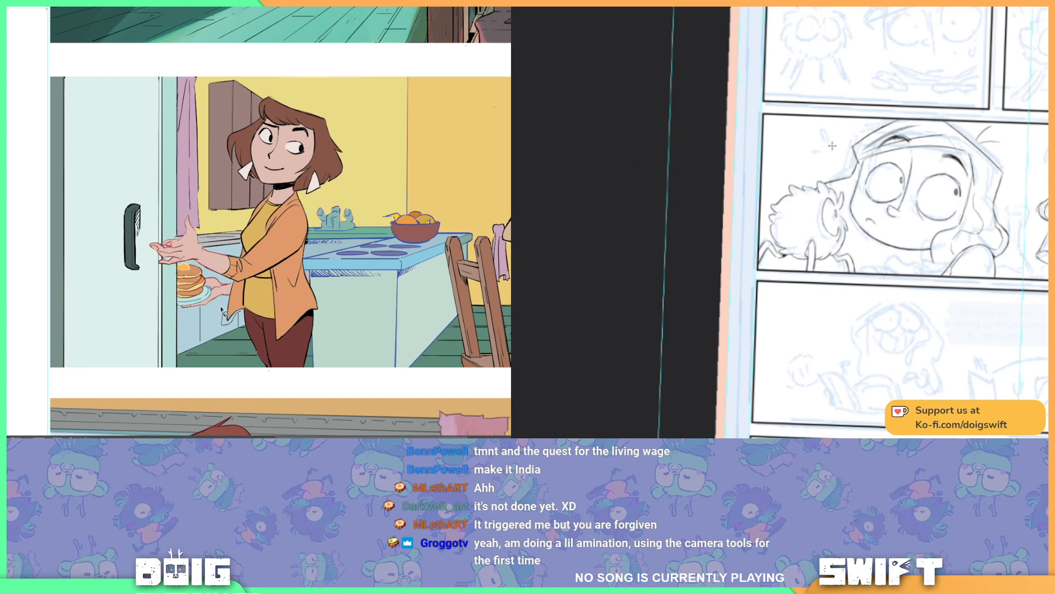
left_click_drag(204, 307, 184, 316)
left_click_drag(840, 205, 801, 215)
left_click_drag(184, 316, 180, 338)
left_click_drag(801, 214, 780, 226)
mouse_move(180, 337)
left_mouse_down()
mouse_move(186, 372)
mouse_move(246, 354)
mouse_move(268, 371)
mouse_move(243, 311)
left_mouse_up()
key("g")
left_click_drag(829, 238, 900, 222)
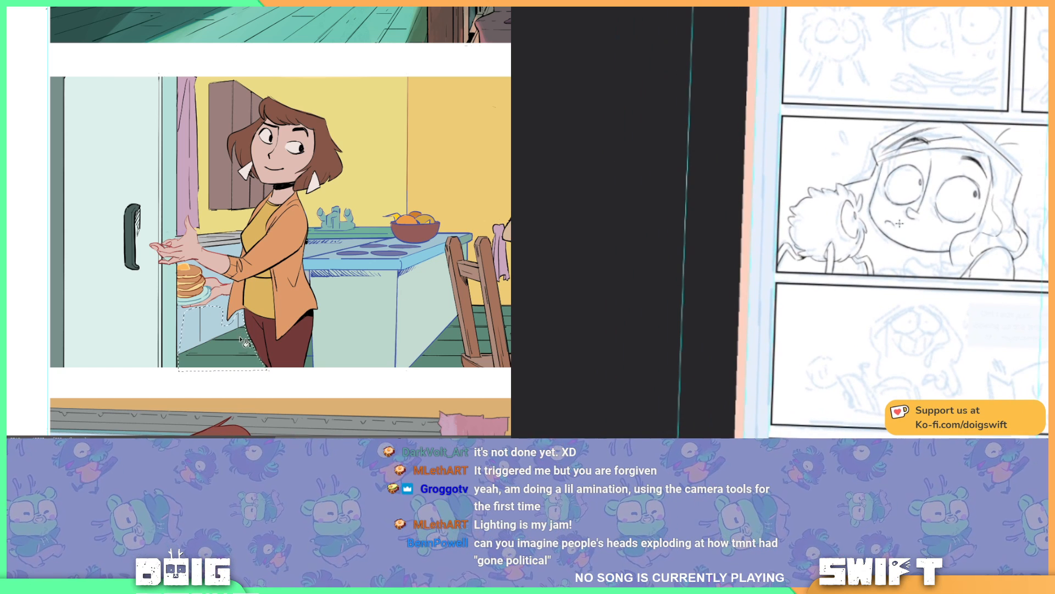
mouse_move(408, 268)
left_mouse_down()
mouse_move(383, 272)
mouse_move(384, 284)
mouse_move(406, 284)
left_mouse_up()
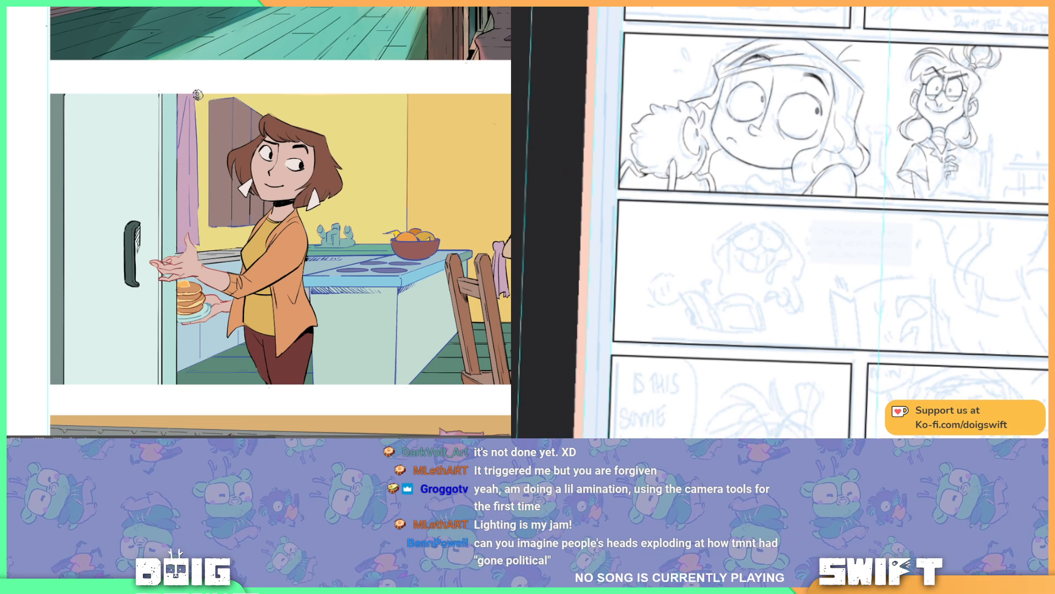
mouse_move(594, 320)
left_mouse_down()
mouse_move(433, 297)
mouse_move(373, 268)
mouse_move(357, 279)
left_mouse_up()
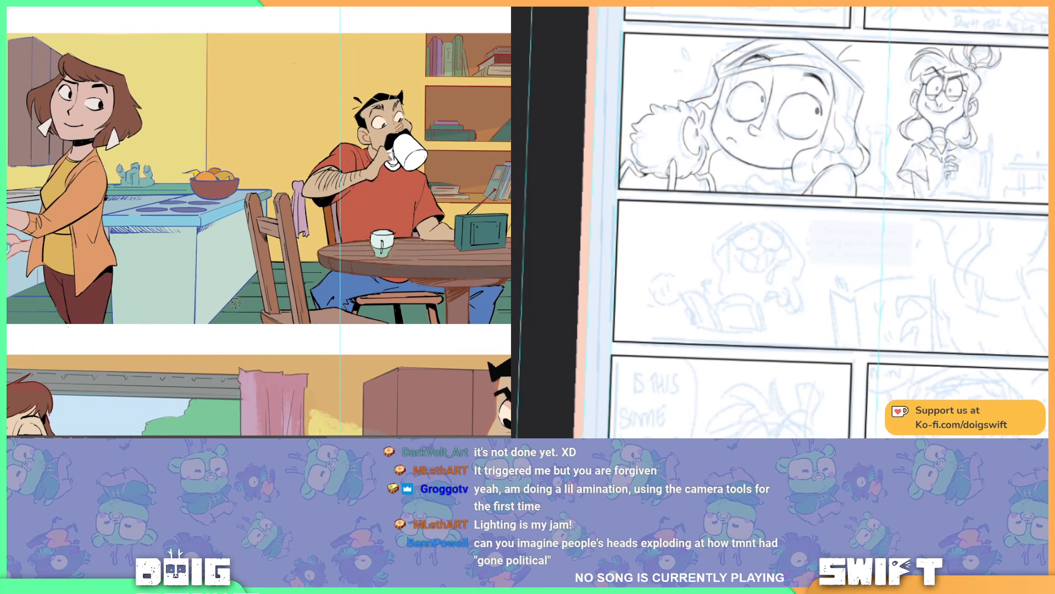
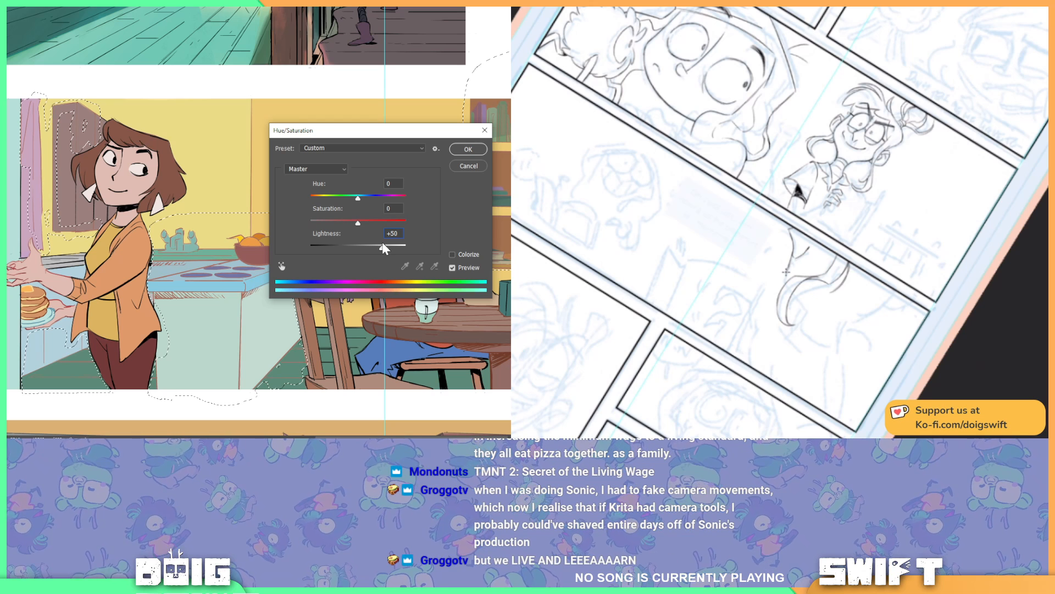
Step: Lighten the lassoed kitchen background line art around the woman with Hue/Saturation at Lightness +47, and deselect it
left_click_drag(383, 243, 386, 244)
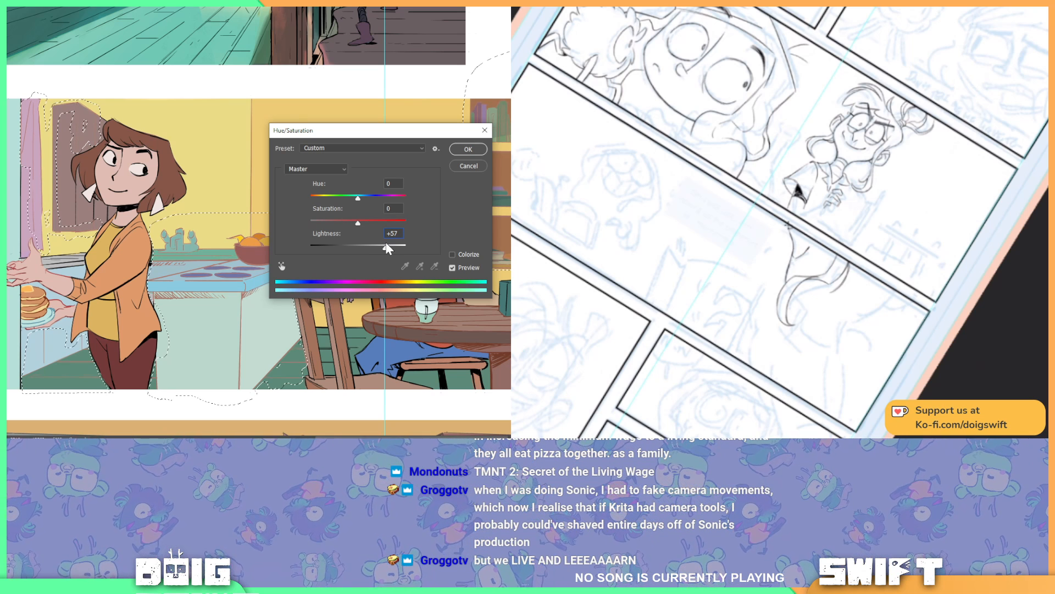
left_click_drag(383, 244, 380, 245)
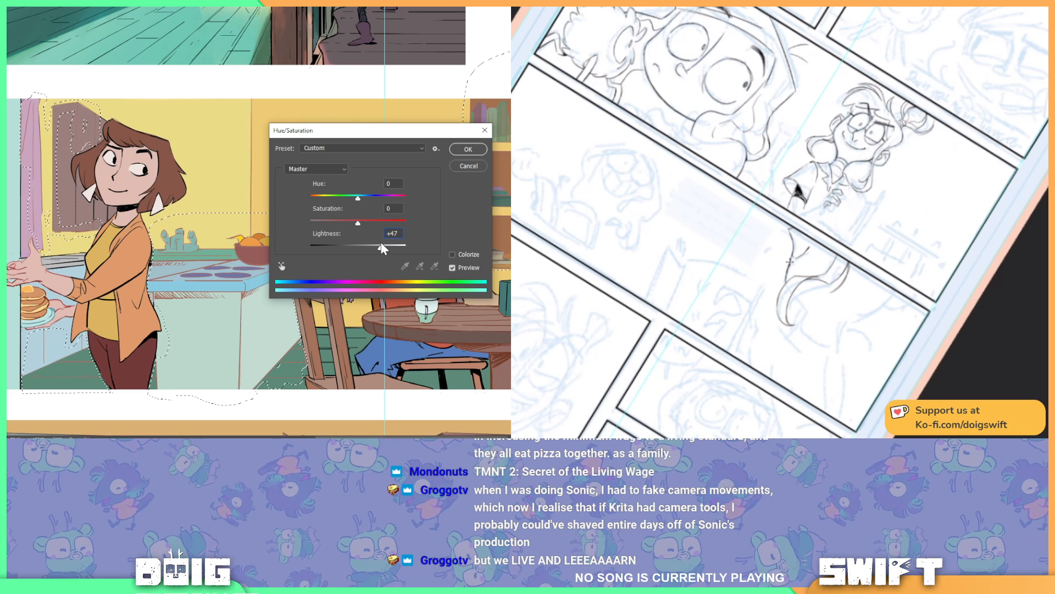
left_click_drag(381, 243, 381, 243)
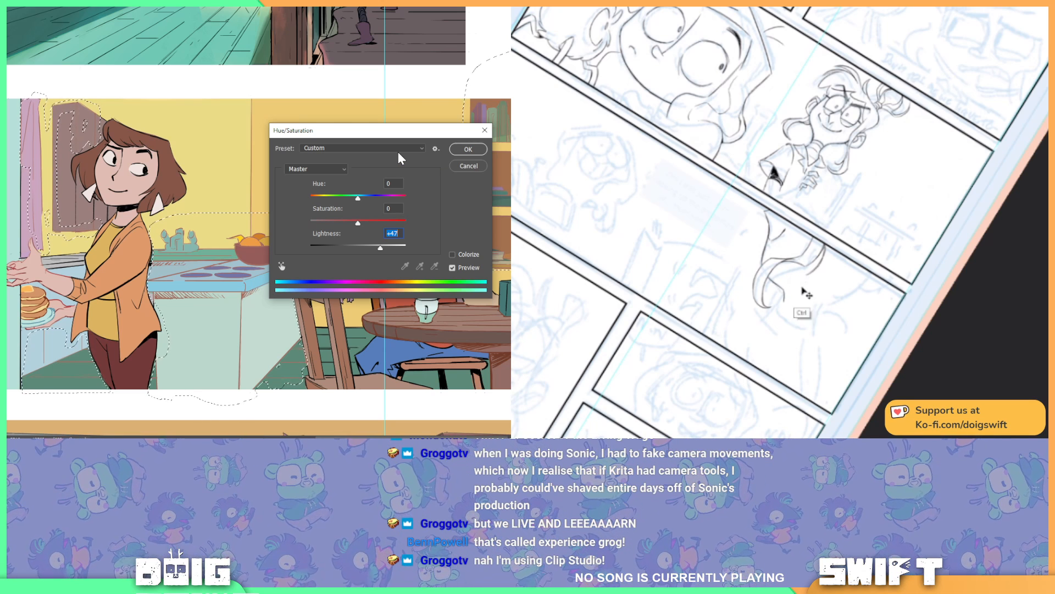
left_click(466, 147)
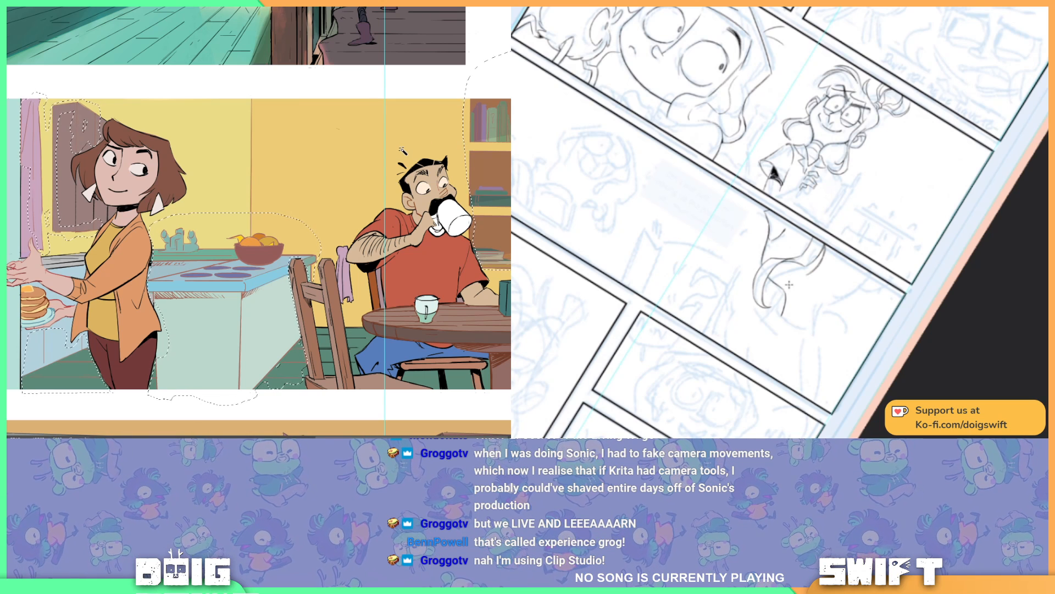
key("ctrl+shift+a")
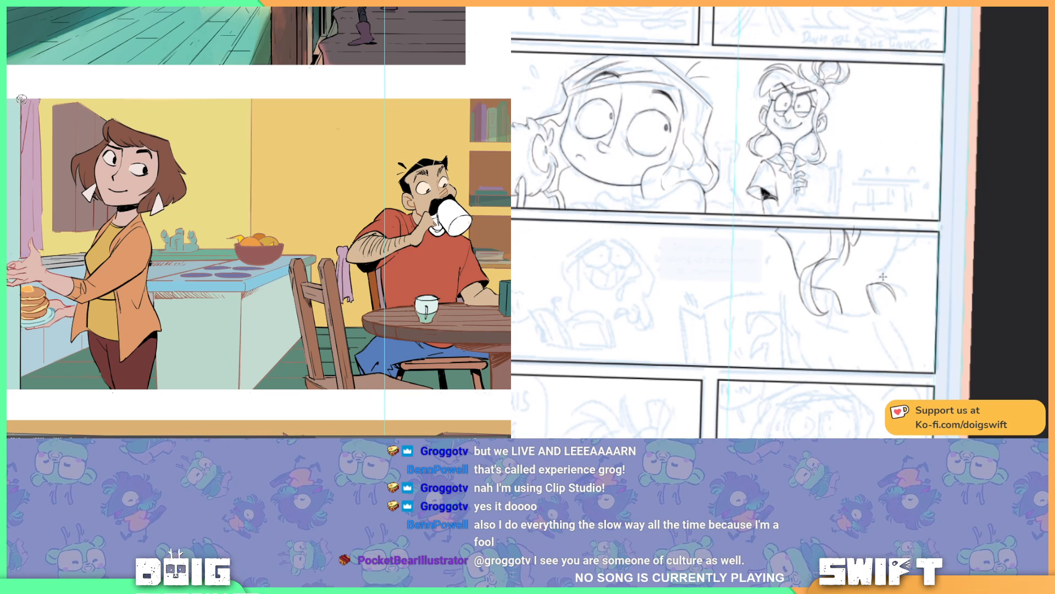
Step: Lasso a slanted light-beam shape from the curtain beside the fridge across the kitchen's lower part, and fill it with pale blue
mouse_move(58, 234)
left_mouse_down()
mouse_move(101, 202)
mouse_move(109, 183)
mouse_move(98, 187)
left_mouse_up()
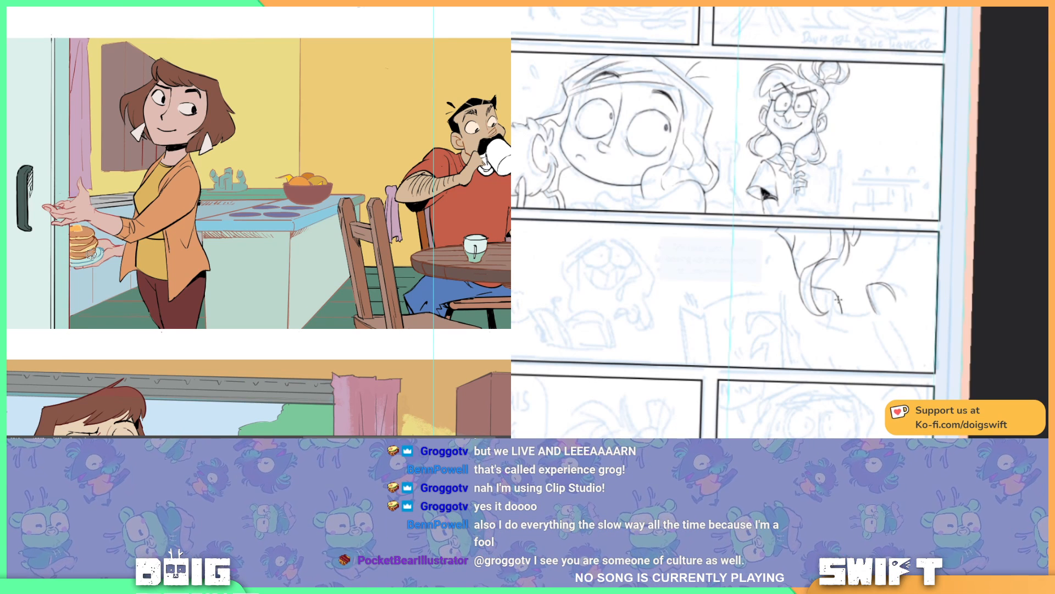
mouse_move(446, 205)
left_mouse_down()
mouse_move(259, 184)
mouse_move(265, 199)
left_mouse_up()
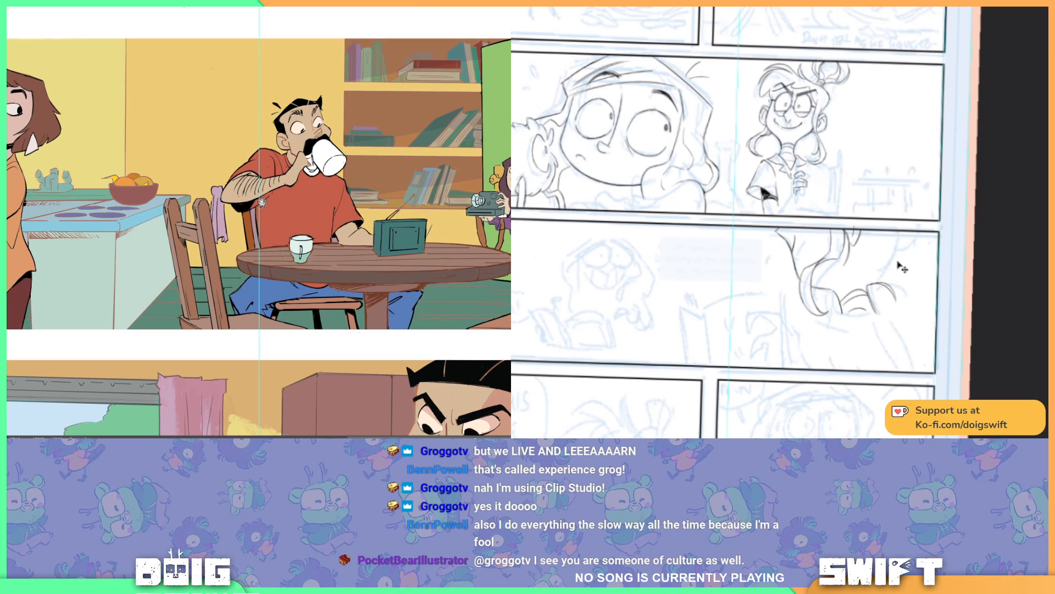
scroll(262, 207, "down", 1)
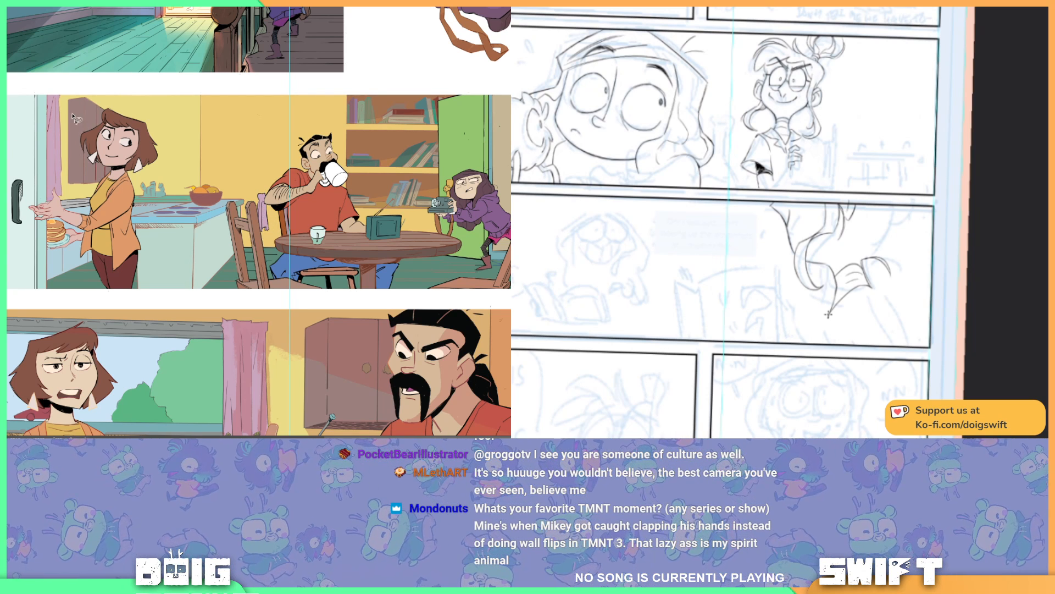
left_click(48, 98)
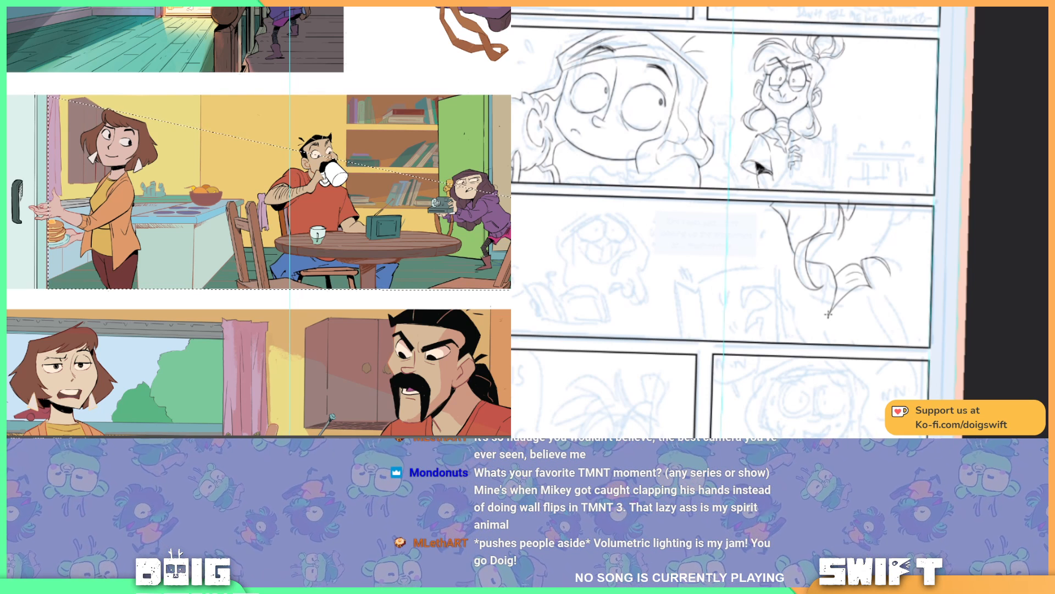
left_click_drag(226, 182, 270, 202)
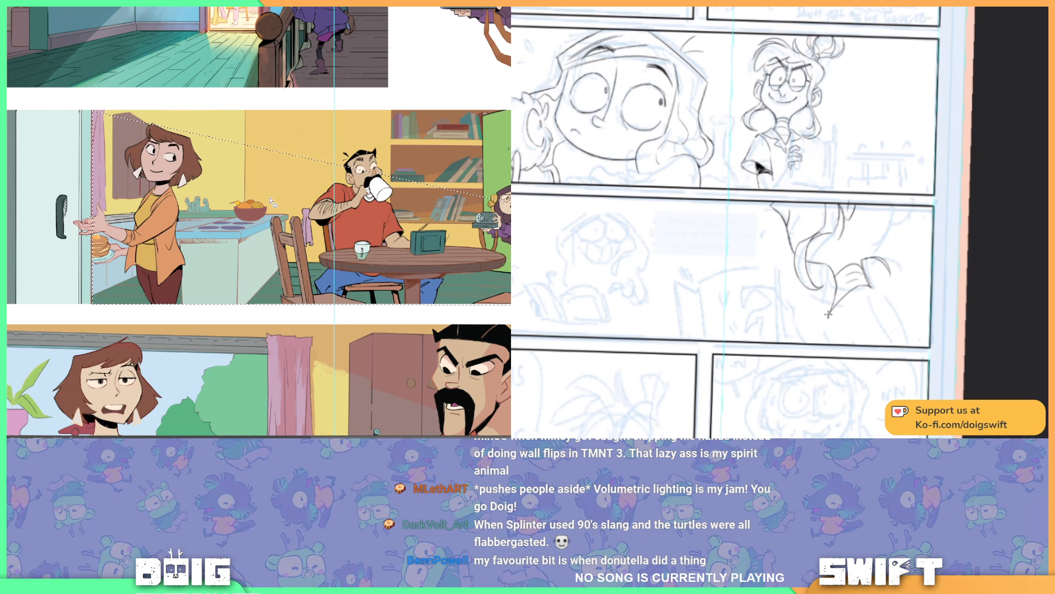
key("ctrl+BackSpace")
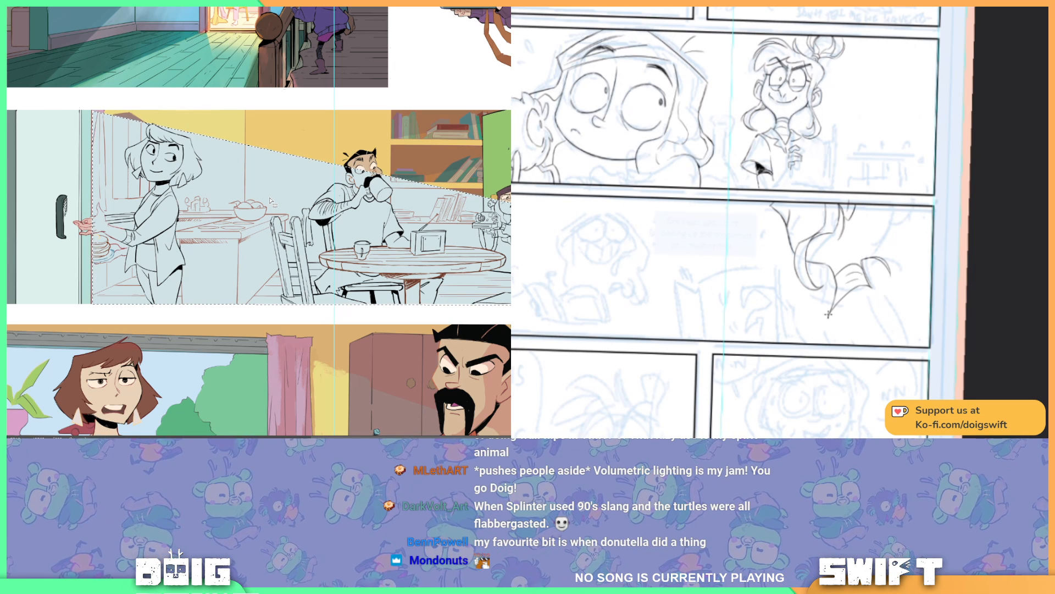
Step: Look over the other comic page's rough panels and return to the page being inked
mouse_move(929, 231)
left_mouse_down()
mouse_move(904, 217)
mouse_move(910, 225)
left_mouse_up()
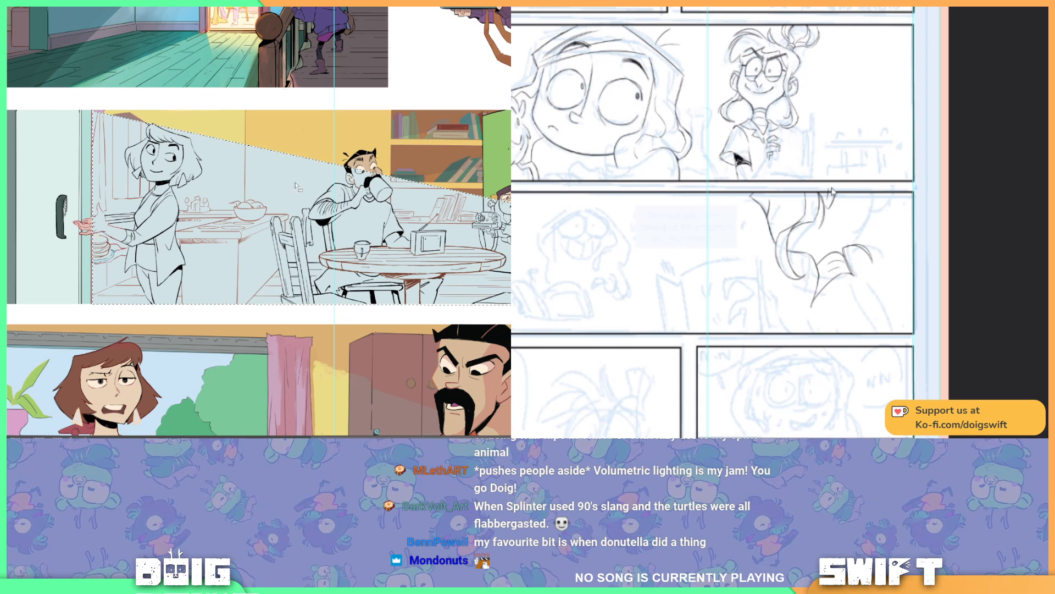
key("ctrl")
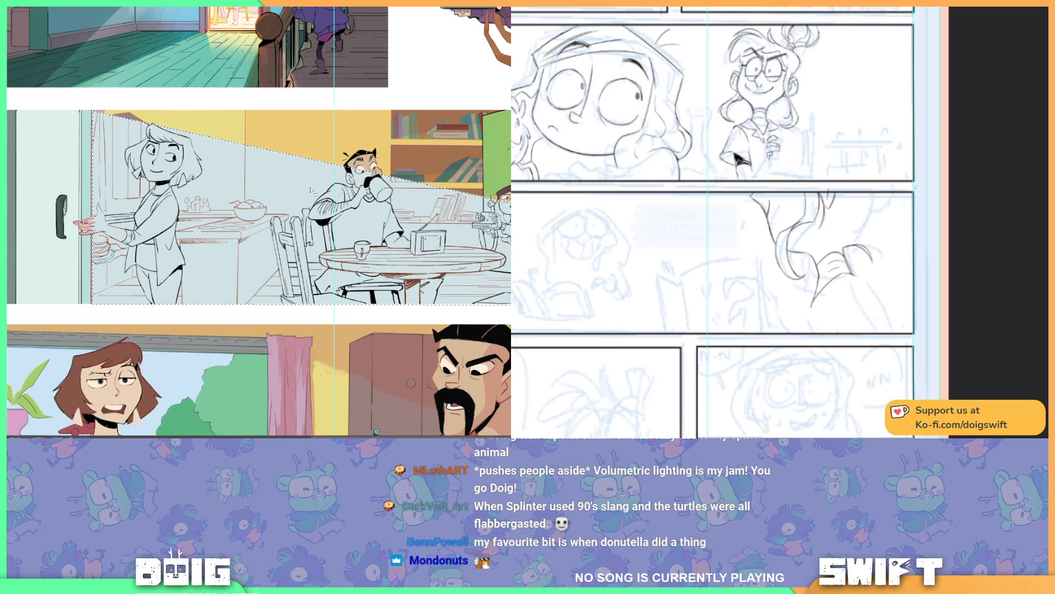
key("ctrl+Tab")
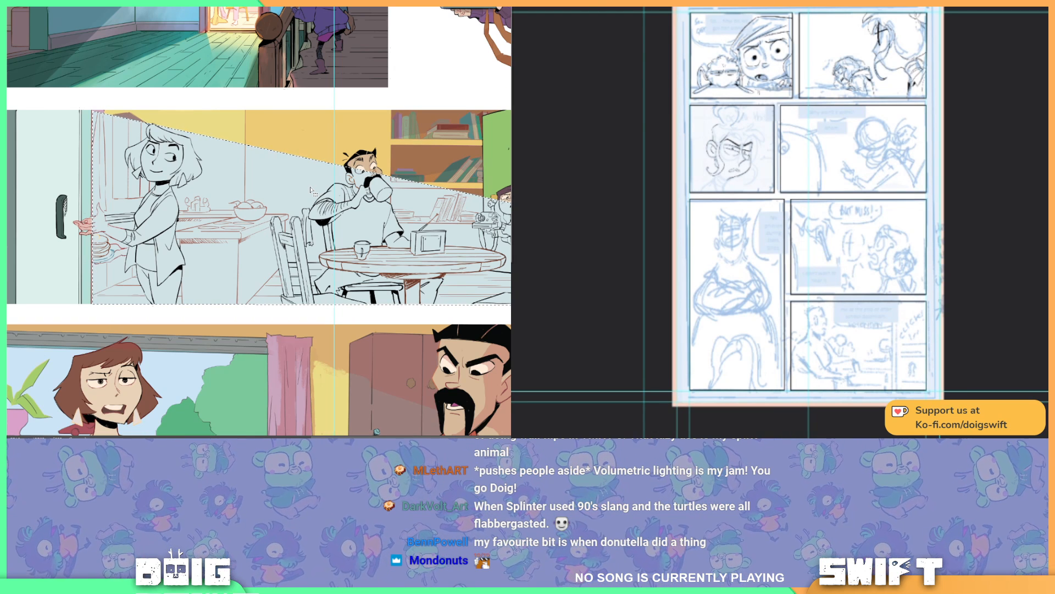
mouse_move(512, 7)
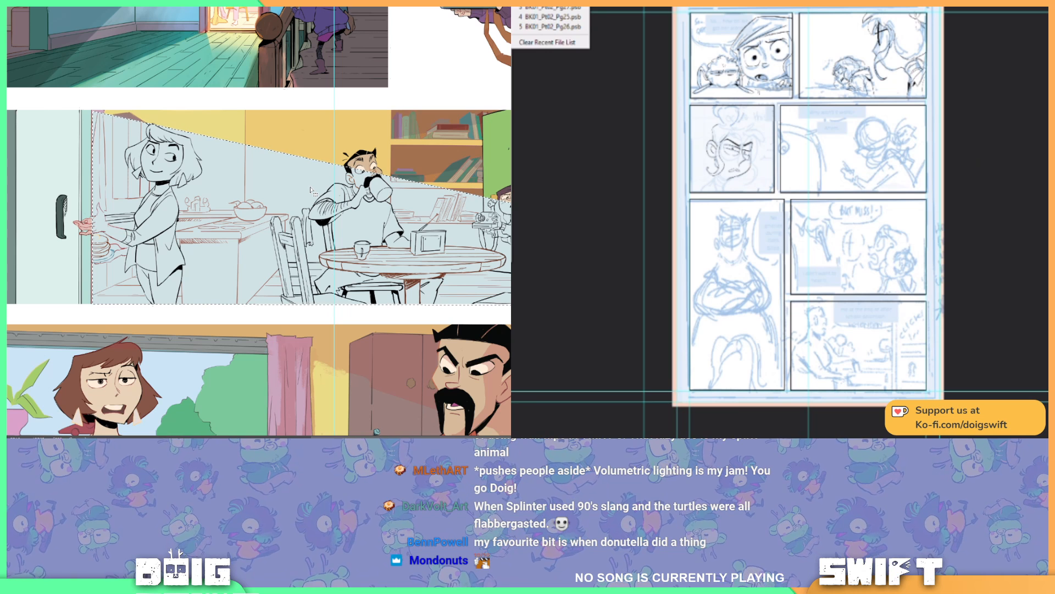
left_click(549, 8)
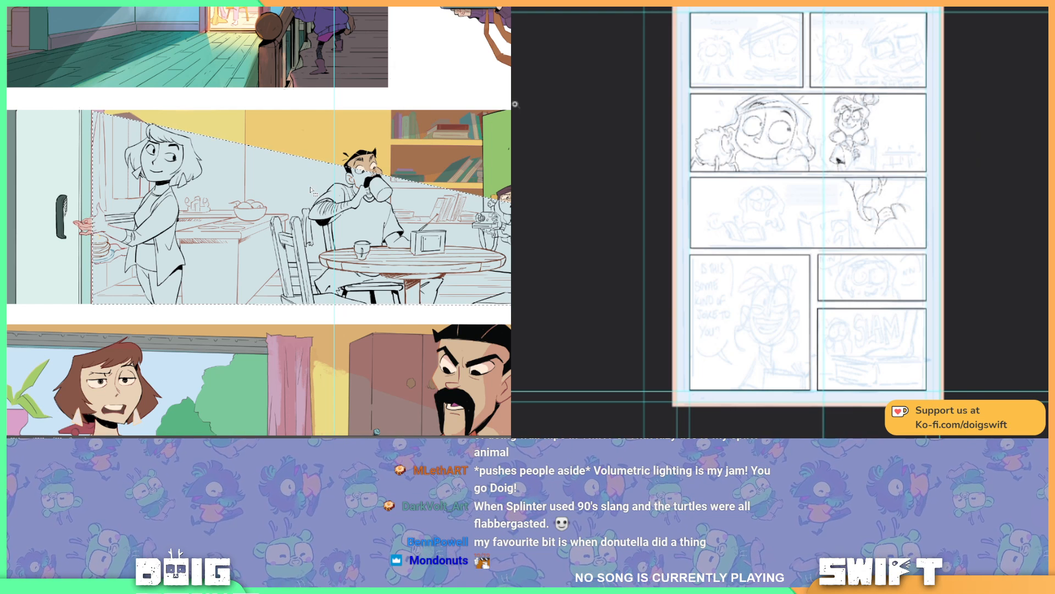
scroll(877, 211, "up", 4)
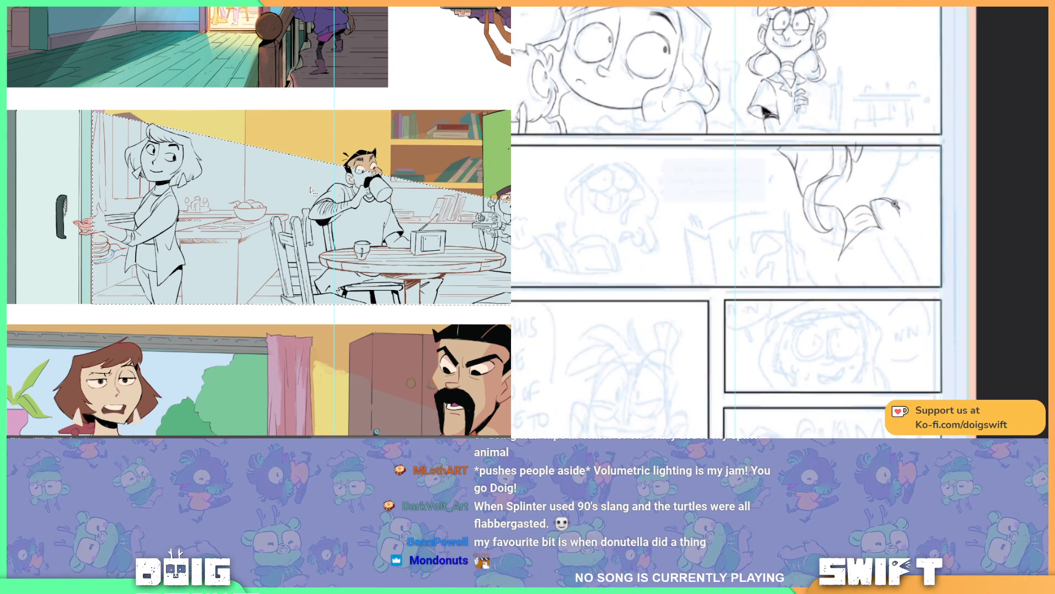
Step: Ink the long pointed edge below the figure's collar in the wide lower panel, undoing the trial strokes
scroll(897, 204, "up", 2)
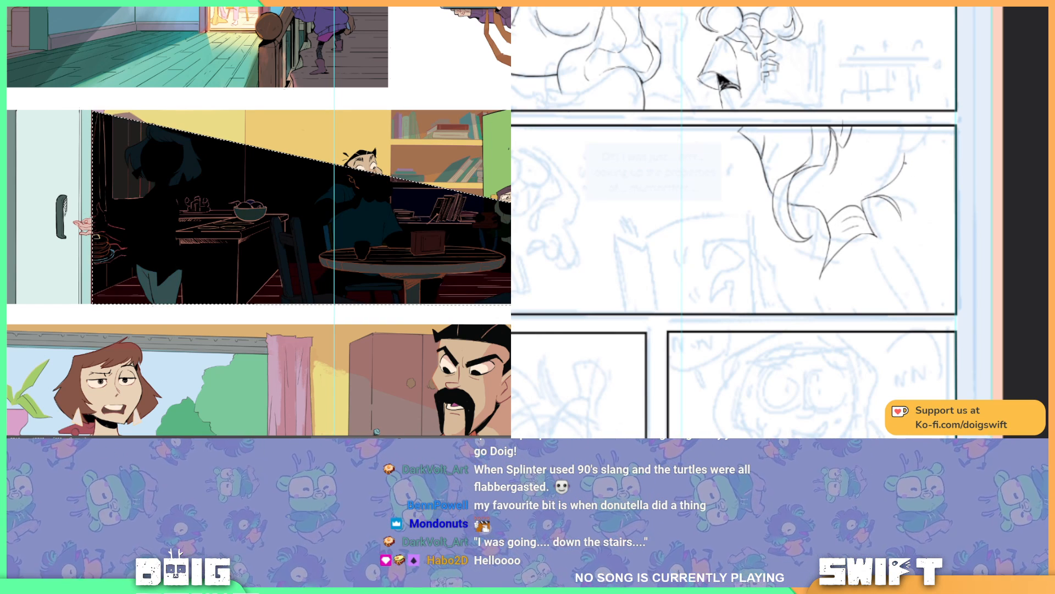
left_click_drag(851, 174, 902, 249)
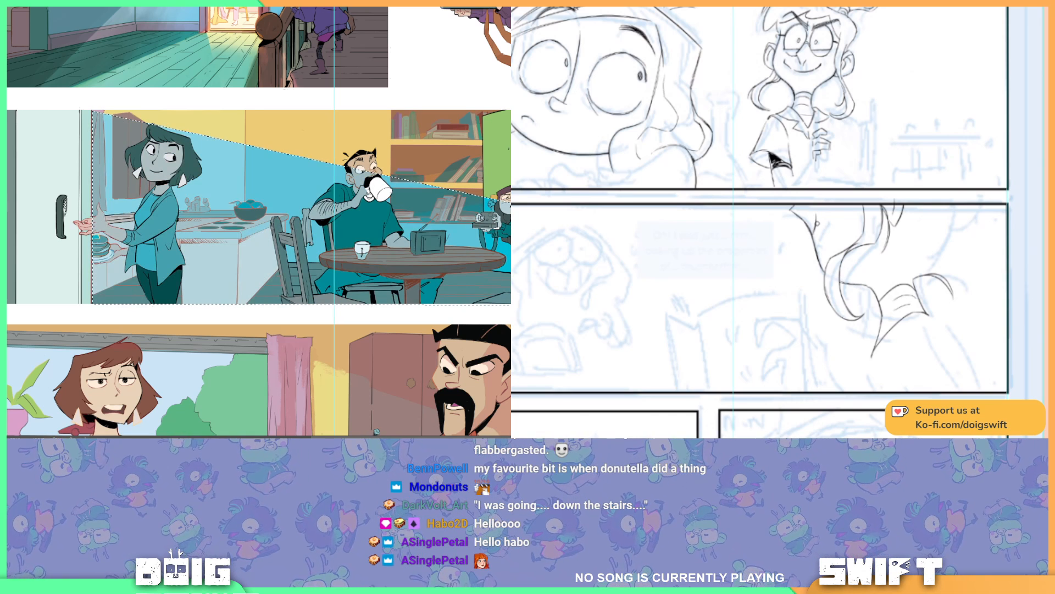
left_click_drag(916, 194, 845, 188)
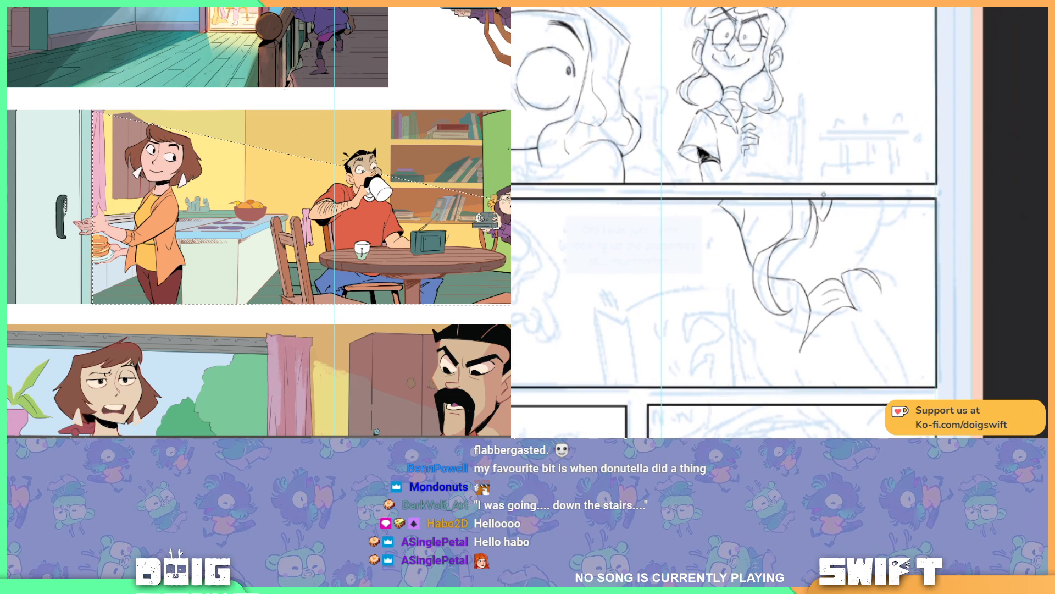
scroll(831, 219, "down", 3)
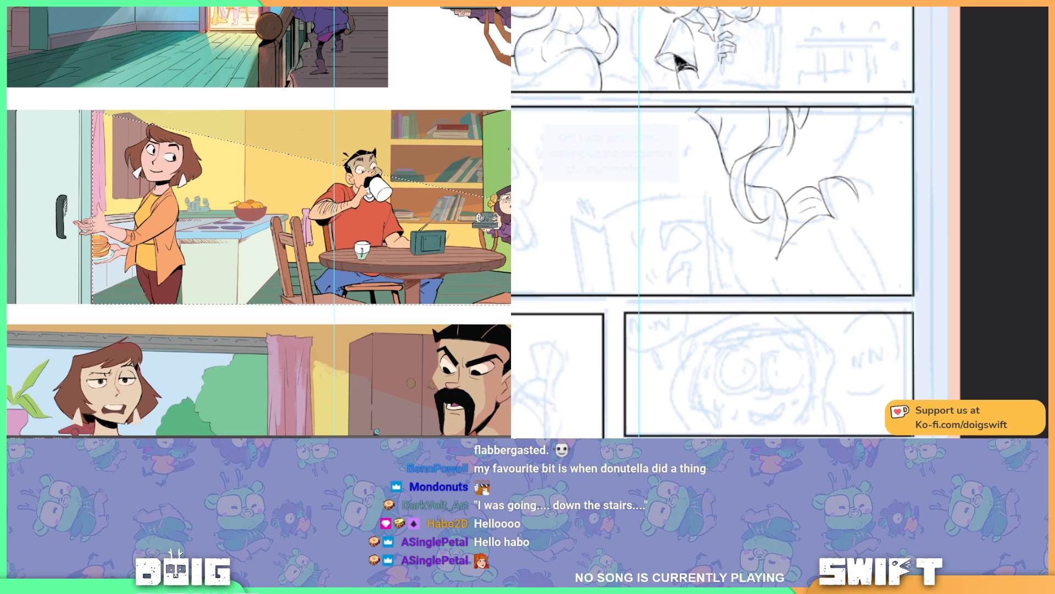
left_click_drag(778, 256, 768, 286)
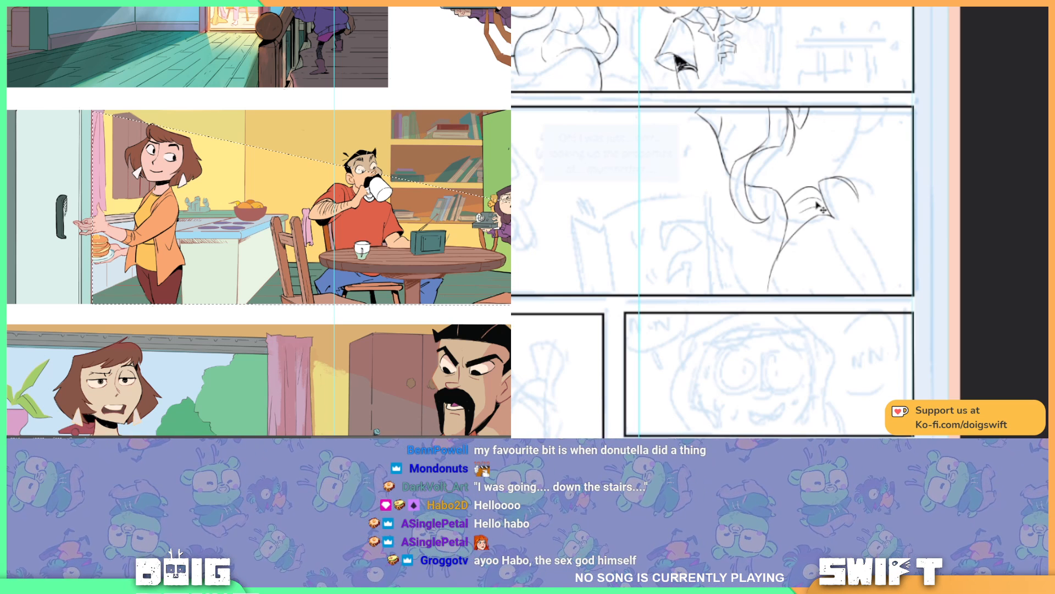
key("ctrl+z")
mouse_move(816, 221)
left_mouse_down()
mouse_move(776, 268)
mouse_move(798, 239)
left_mouse_up()
key("ctrl+z")
key("ctrl+z")
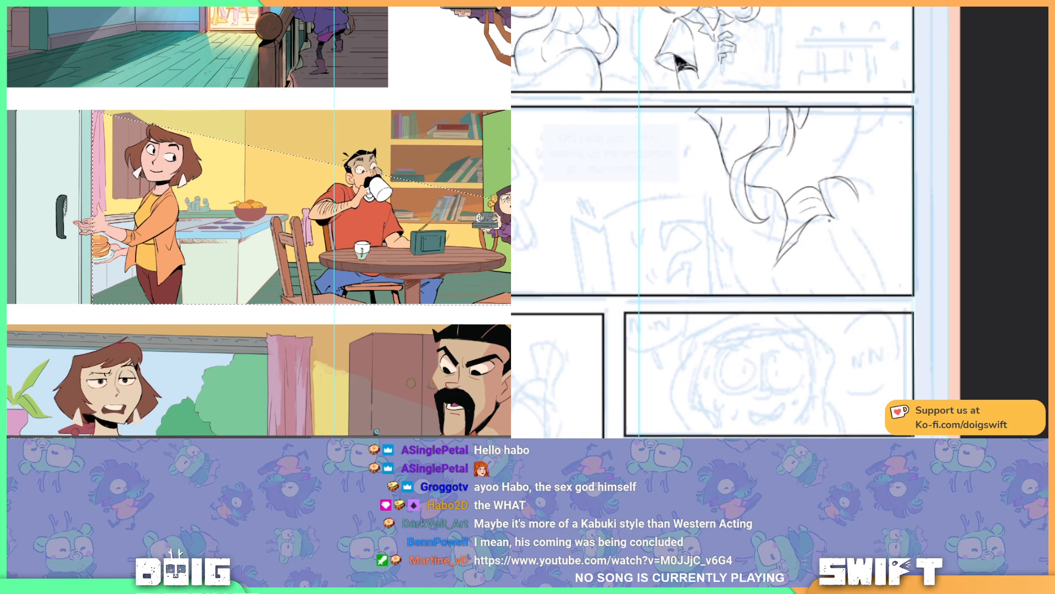
left_click_drag(778, 253, 766, 284)
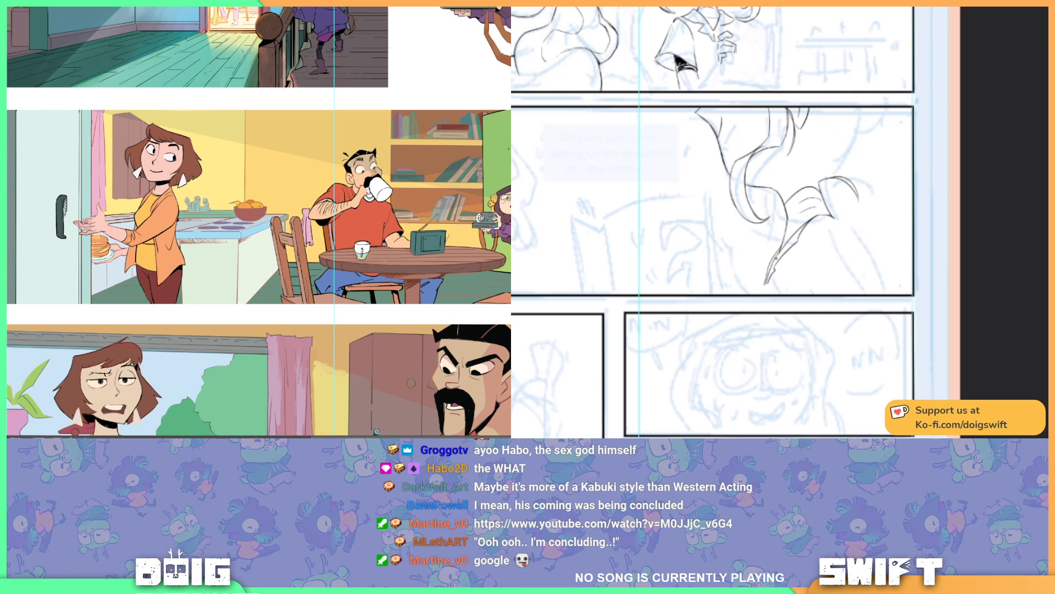
Step: Switch to the YouTube clip "Master Splinter was doing what on the roof?!", adjust its volume, play a few seconds and pause it
left_click_drag(33, 434, 165, 8)
mouse_move(69, 360)
left_click_drag(89, 360, 159, 361)
left_click_drag(849, 230, 805, 224)
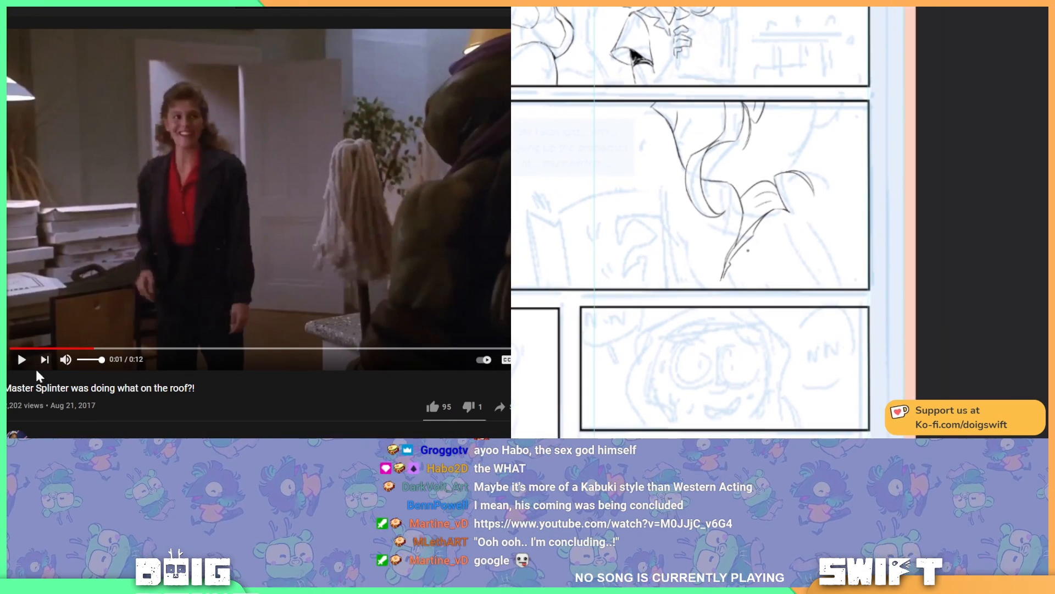
left_click(22, 360)
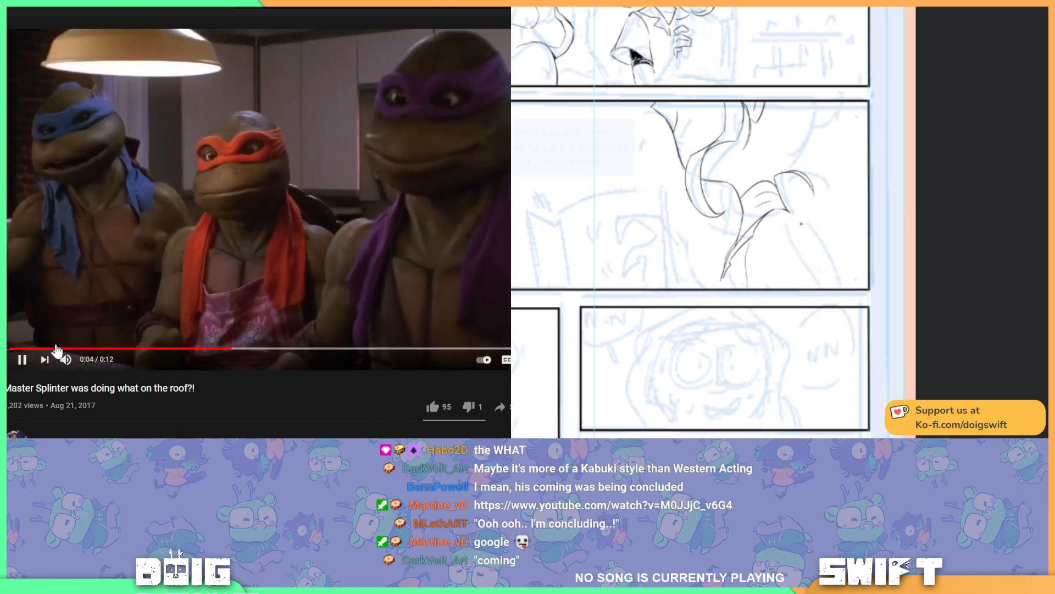
left_click(21, 361)
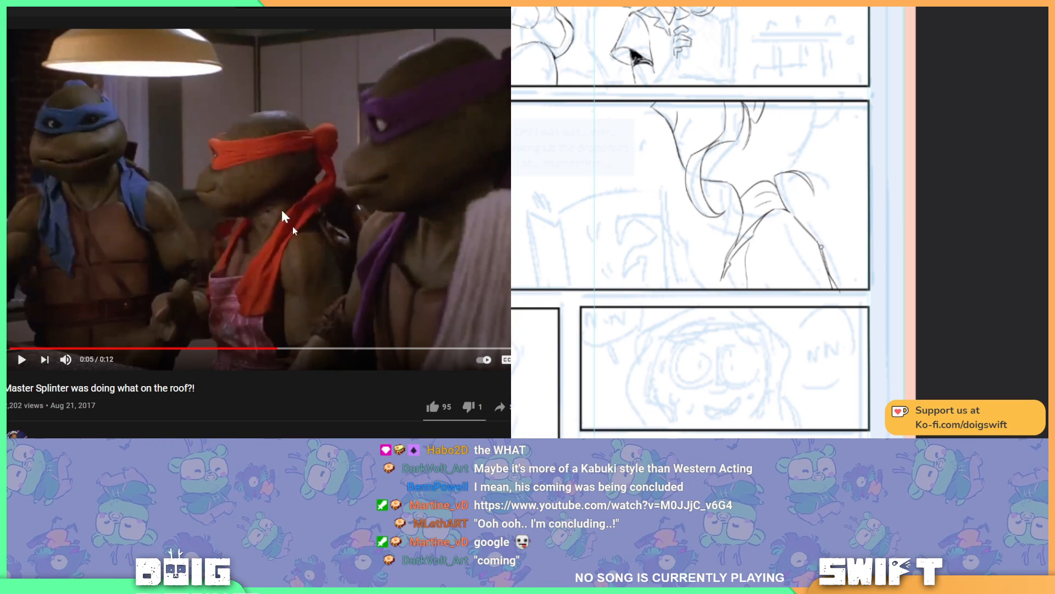
right_click(13, 2)
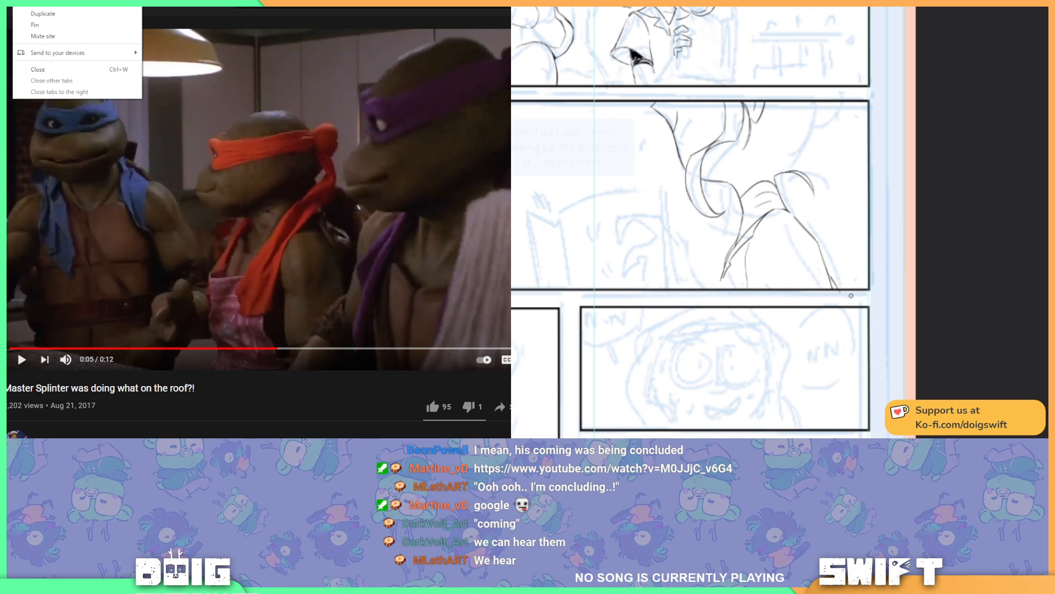
key("Escape")
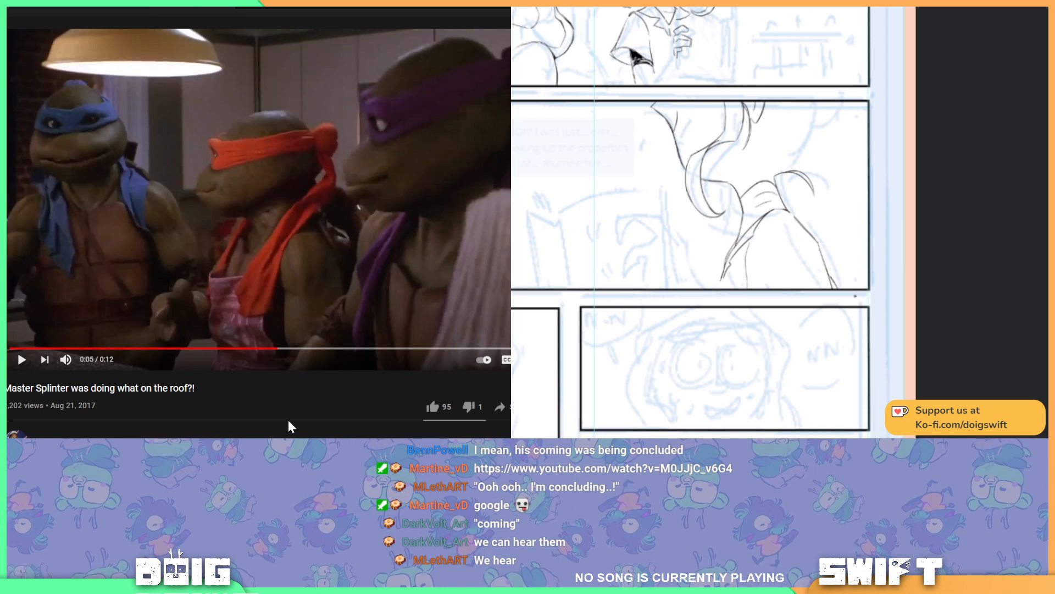
Step: Ink the neck and hair lines above the figure's collar, and bring up the VoiceMeeter Potato mixer
left_click_drag(773, 240, 816, 234)
left_click_drag(766, 274, 762, 283)
left_click(283, 437)
left_click_drag(943, 185, 981, 273)
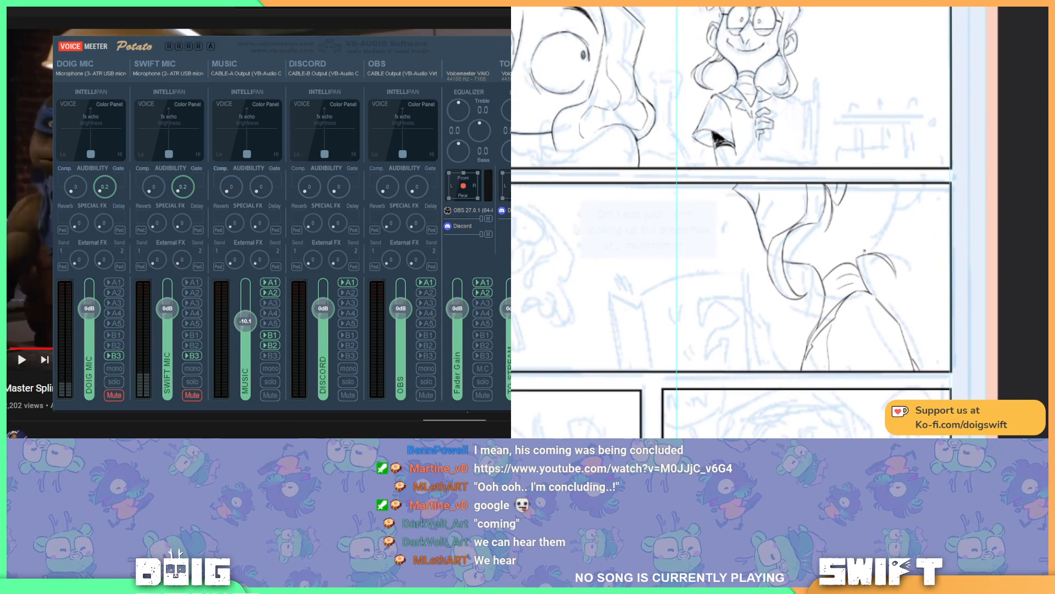
mouse_move(903, 185)
left_mouse_down()
mouse_move(901, 212)
mouse_move(858, 256)
left_mouse_up()
Step: Set the Windows sound output device to VoiceMeeter Input, close the audio windows, and rewind the YouTube clip to its start
left_click_drag(481, 42, 415, 17)
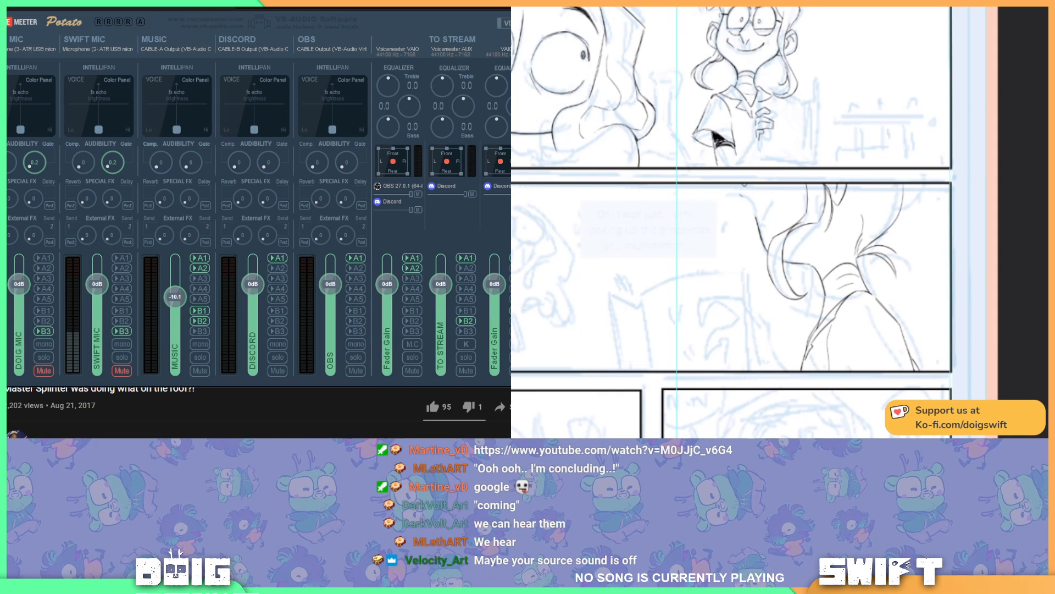
key("alt+Tab")
left_click(407, 106)
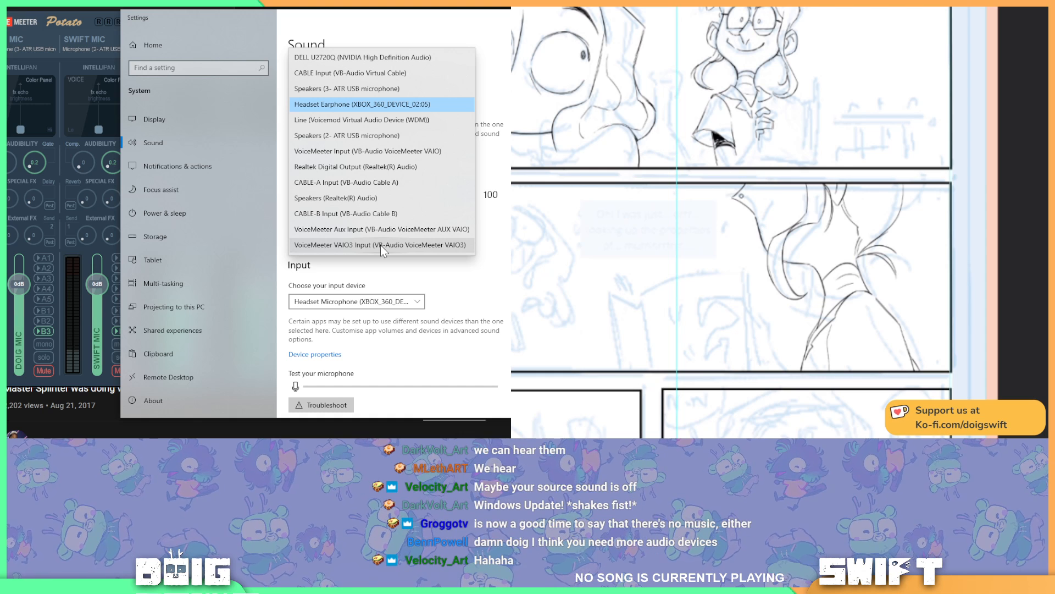
left_click(385, 154)
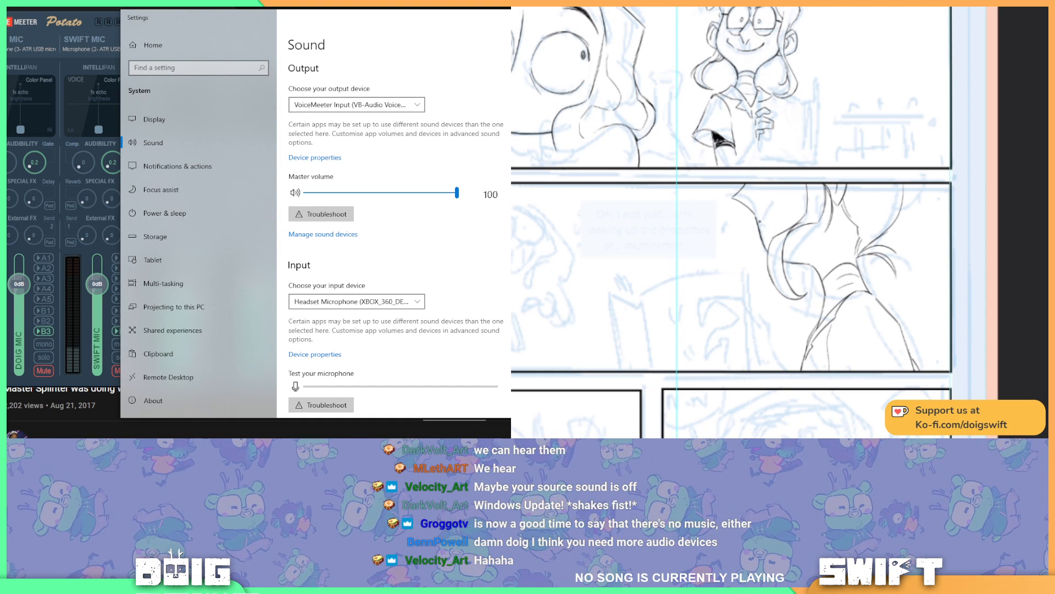
left_click(509, 17)
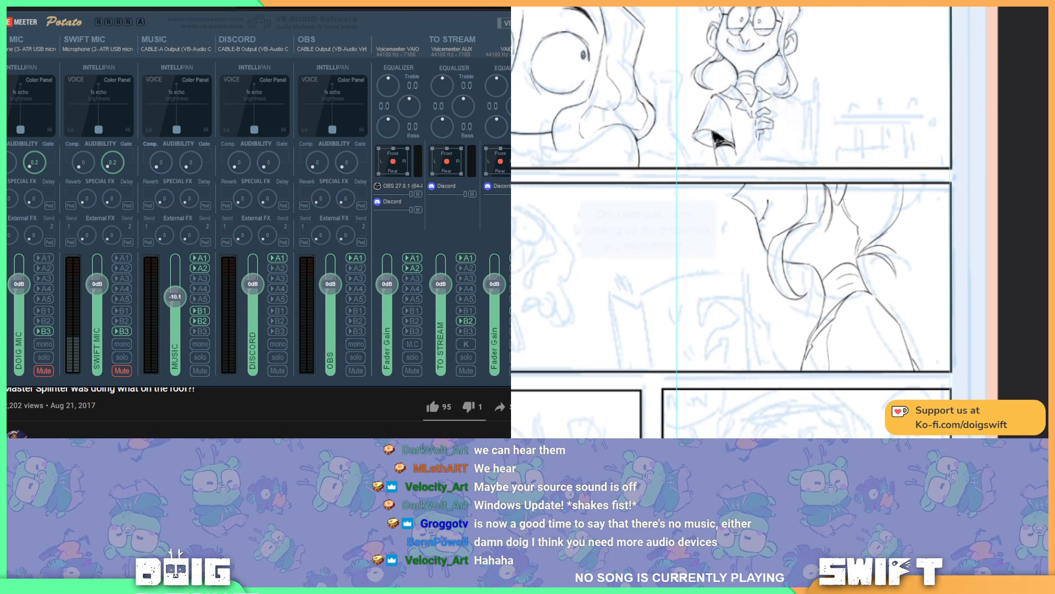
left_click(510, 22)
left_click(15, 349)
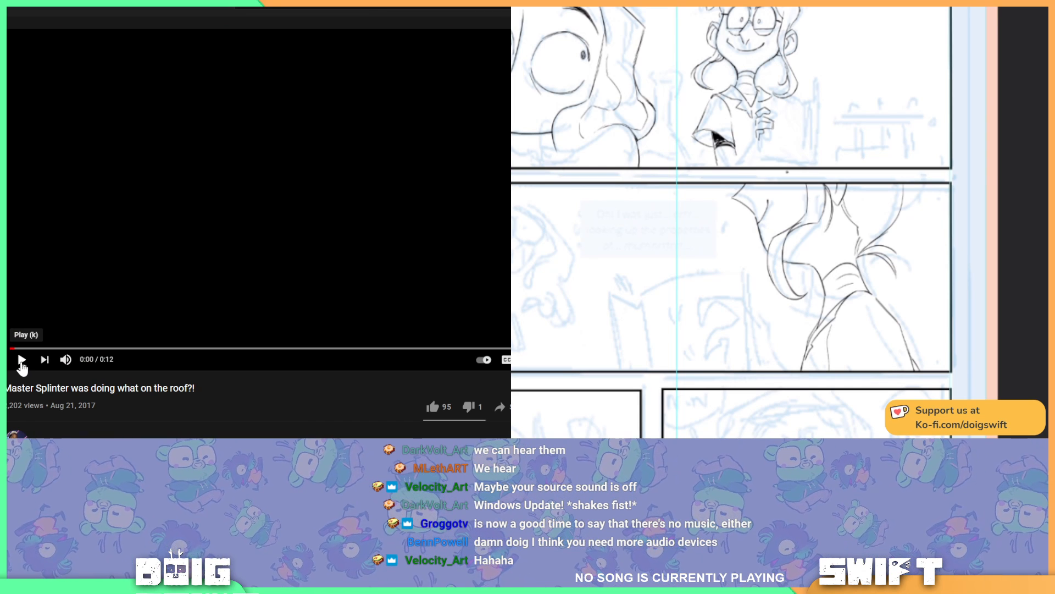
Step: Play the YouTube clip through to its end and switch back to the coloured comic page
left_click(22, 360)
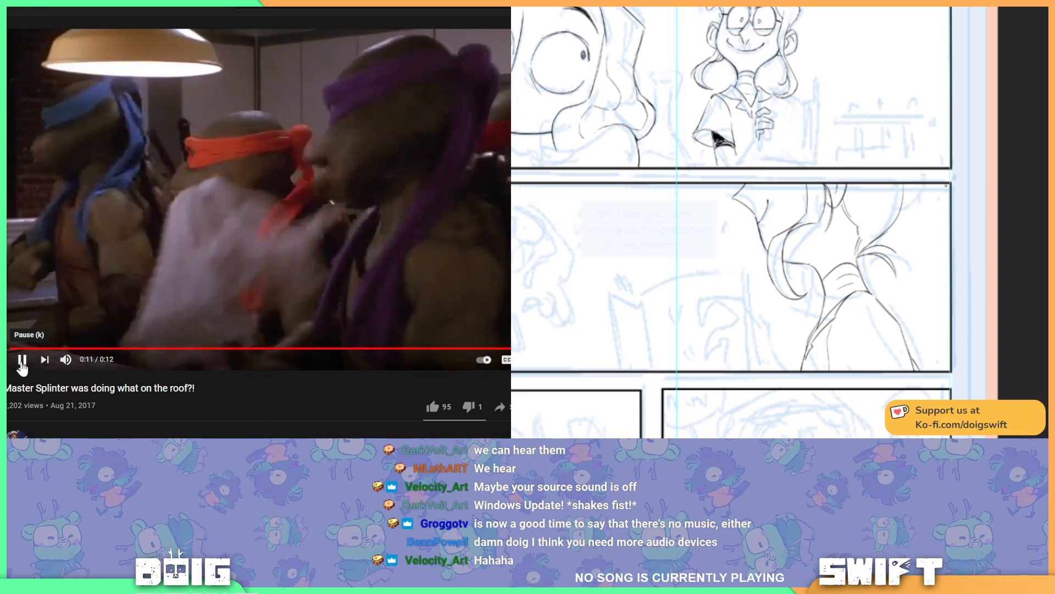
left_click(22, 360)
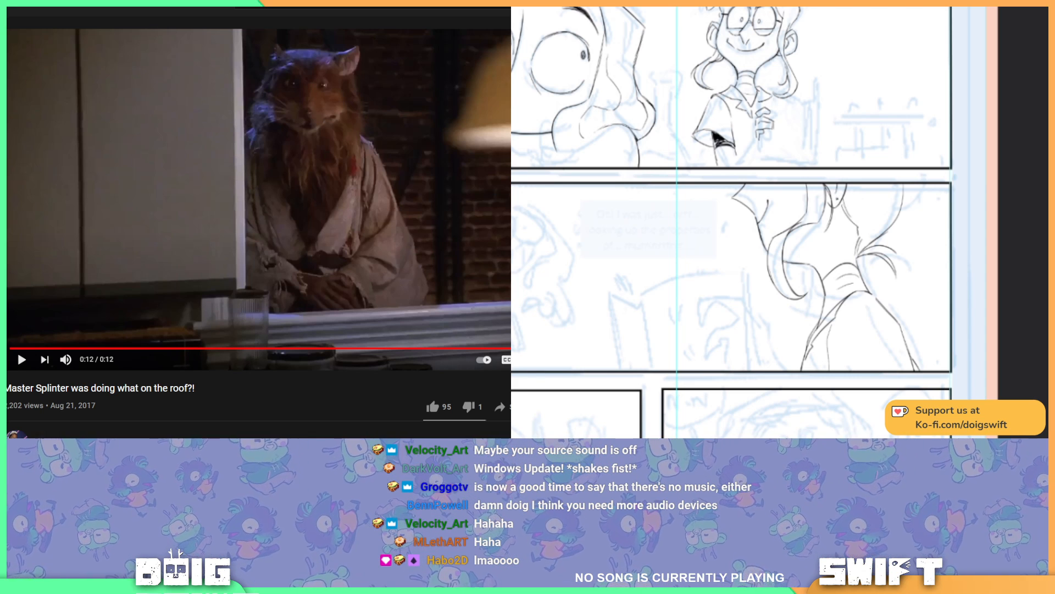
key("alt+Tab")
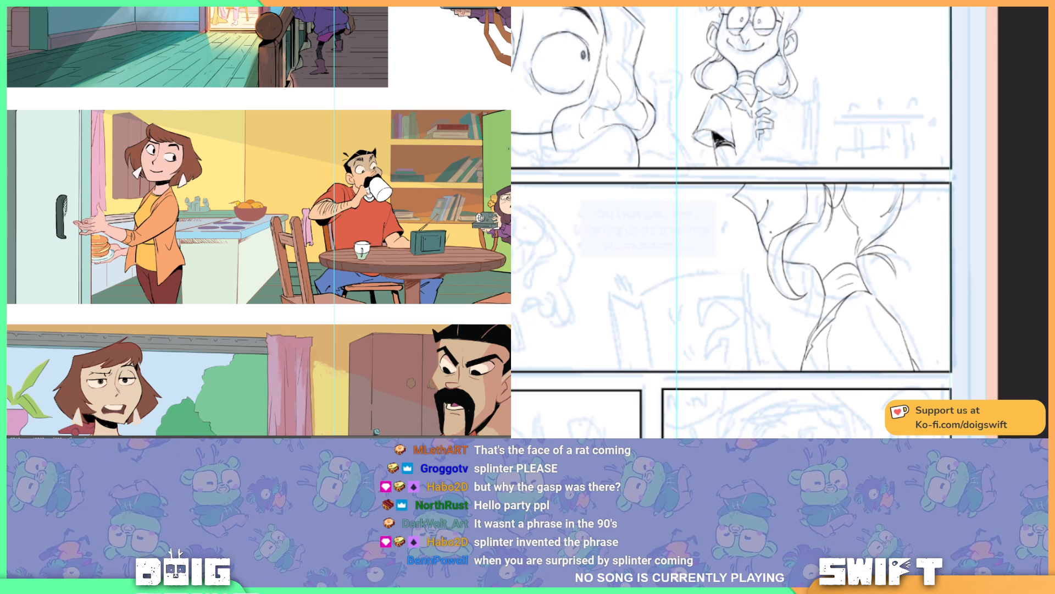
Step: Try filling the selected light beam area of the kitchen panel, compare it by undoing and redoing, and clear the selection
left_click_drag(771, 231, 787, 234)
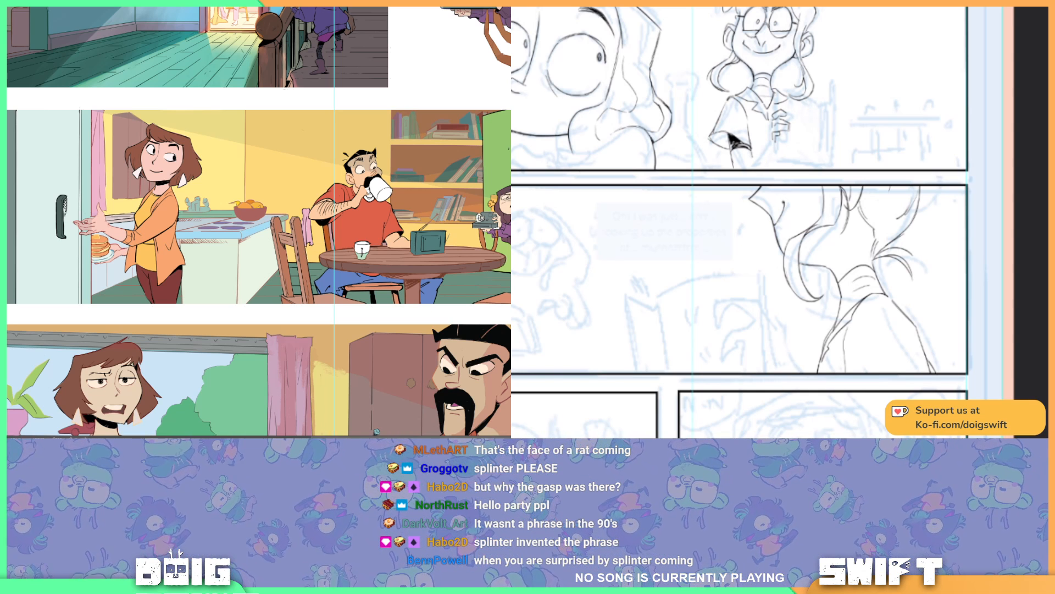
left_click_drag(956, 259, 1034, 201)
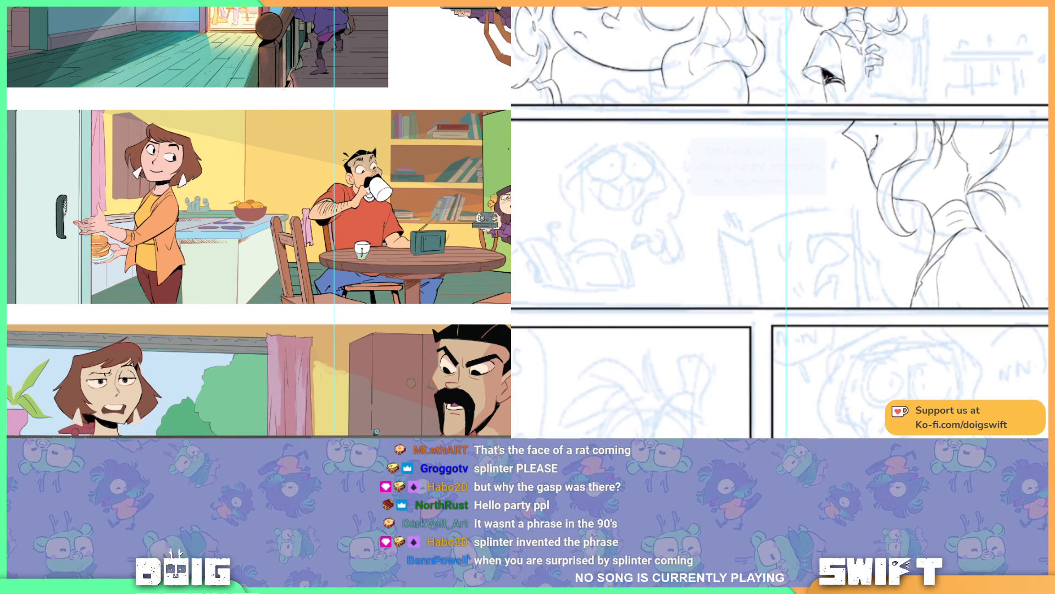
key("alt+BackSpace")
key("ctrl+z")
key("ctrl+shift+z")
key("ctrl+z")
key("ctrl+shift+z")
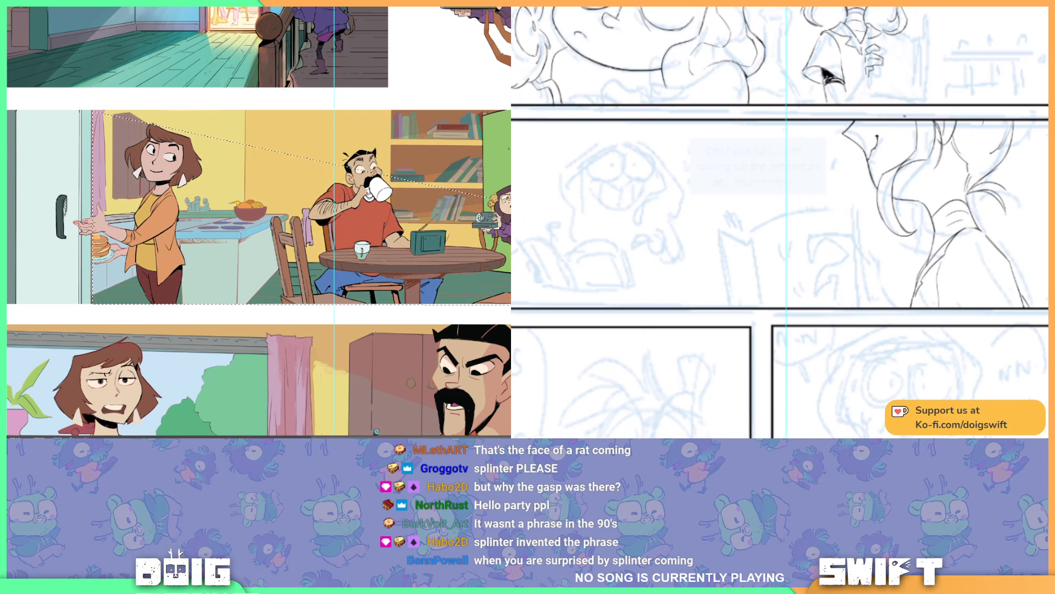
key("ctrl+z")
key("ctrl+shift+z")
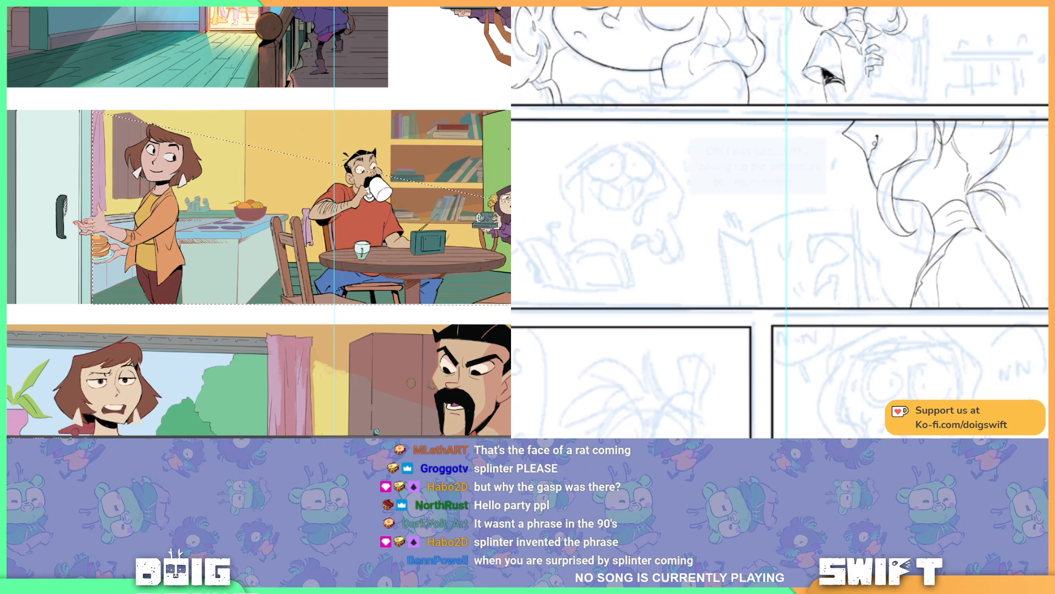
key("ctrl+z")
key("ctrl+d")
mouse_move(223, 169)
left_mouse_down()
mouse_move(227, 186)
mouse_move(257, 175)
mouse_move(227, 165)
left_mouse_up()
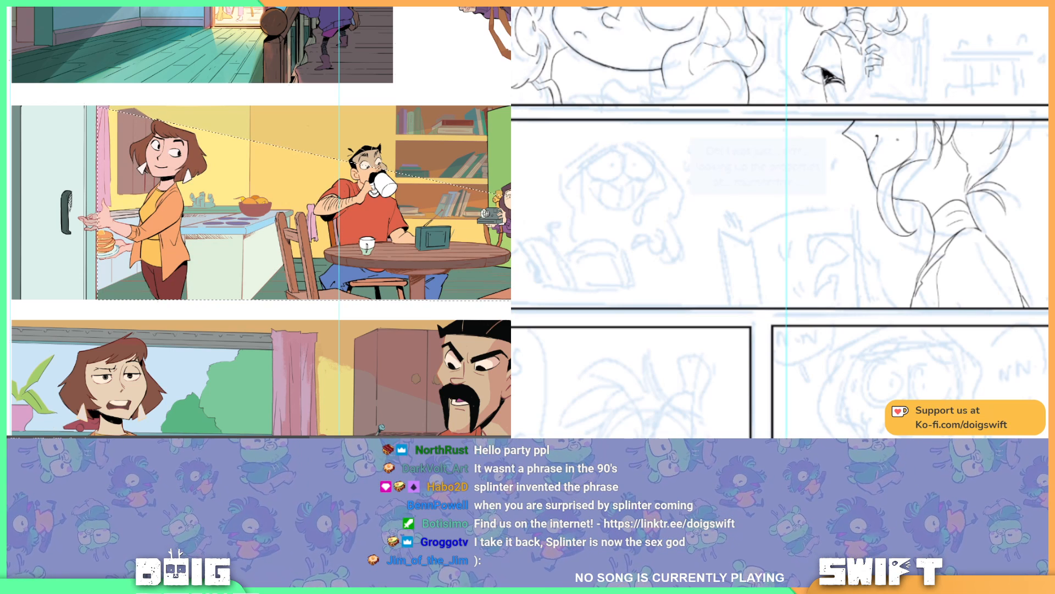
mouse_move(675, 206)
left_mouse_down()
mouse_move(765, 219)
mouse_move(817, 257)
left_mouse_up()
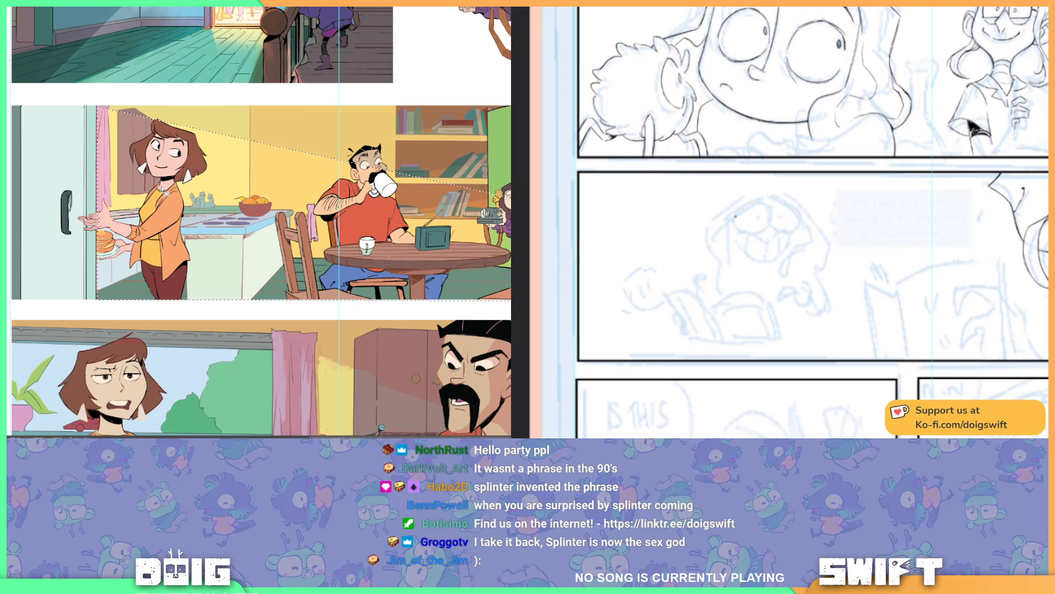
key("ctrl+d")
Step: Ink the outline of the grinning character's first eye in the wide lower panel, undoing the stray stroke
mouse_move(735, 214)
left_mouse_down()
mouse_move(749, 231)
mouse_move(765, 226)
left_mouse_up()
left_click_drag(404, 225, 386, 215)
left_click_drag(764, 227, 771, 212)
key("ctrl+z")
Step: Select the man's shirt, skin, hair and the wooden furniture in the kitchen panel, undoing the mistaken wall selection
left_click(350, 208)
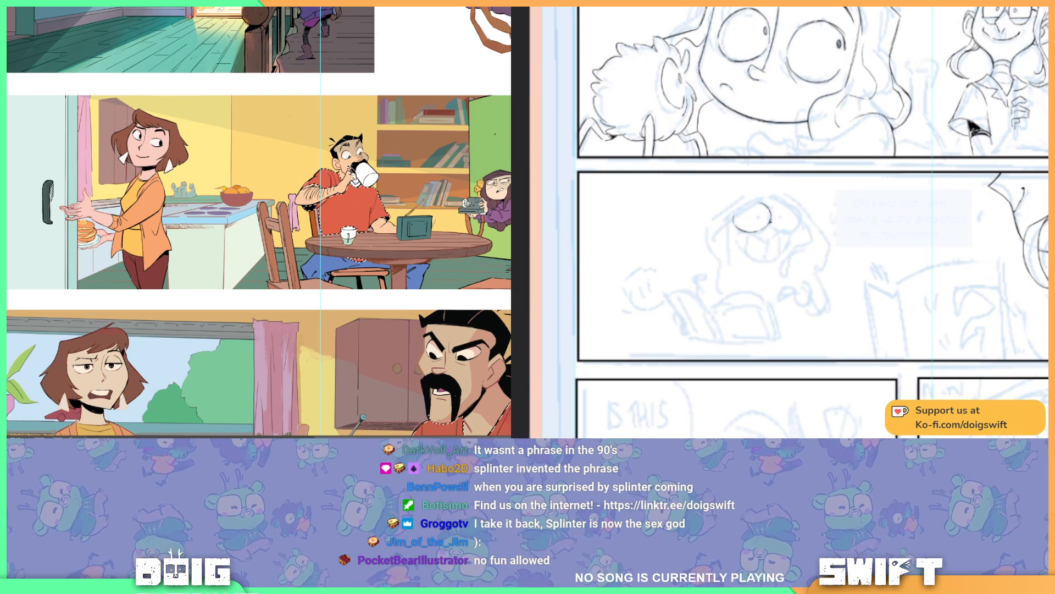
left_click(346, 163, "shift")
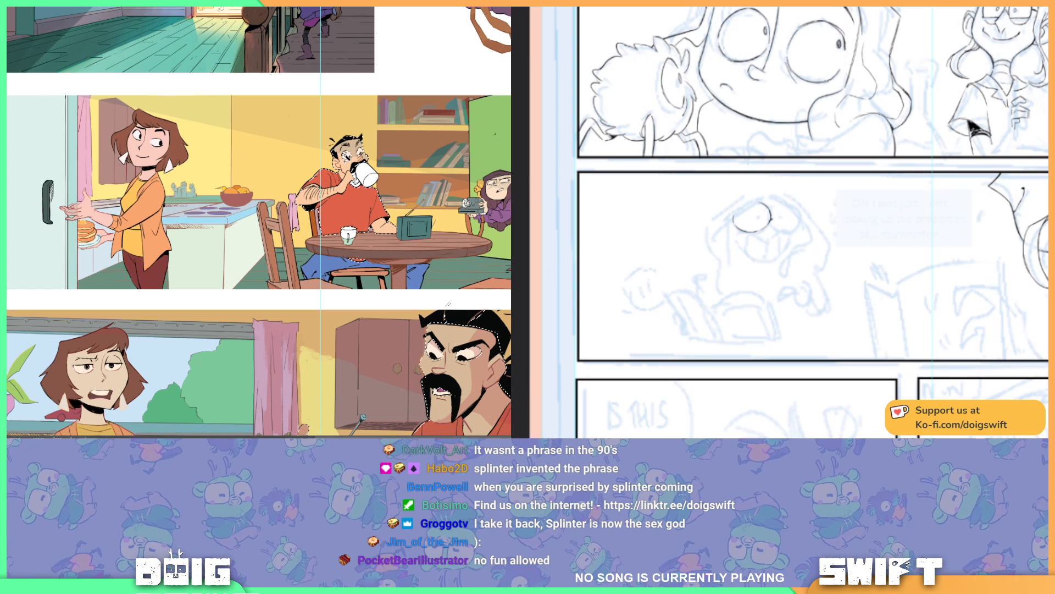
left_click(90, 369, "shift")
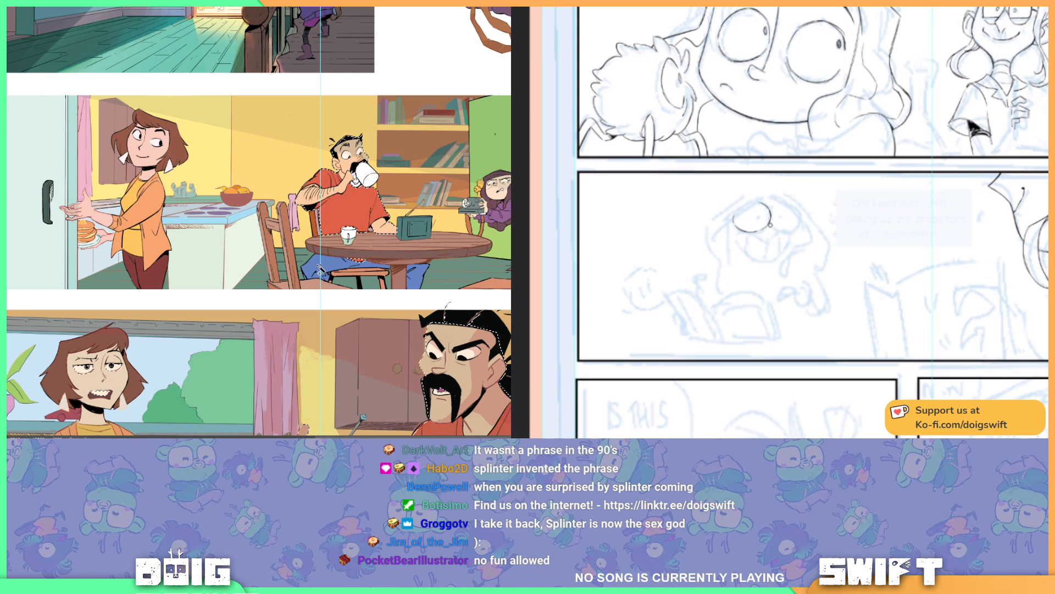
left_click(308, 283, "shift")
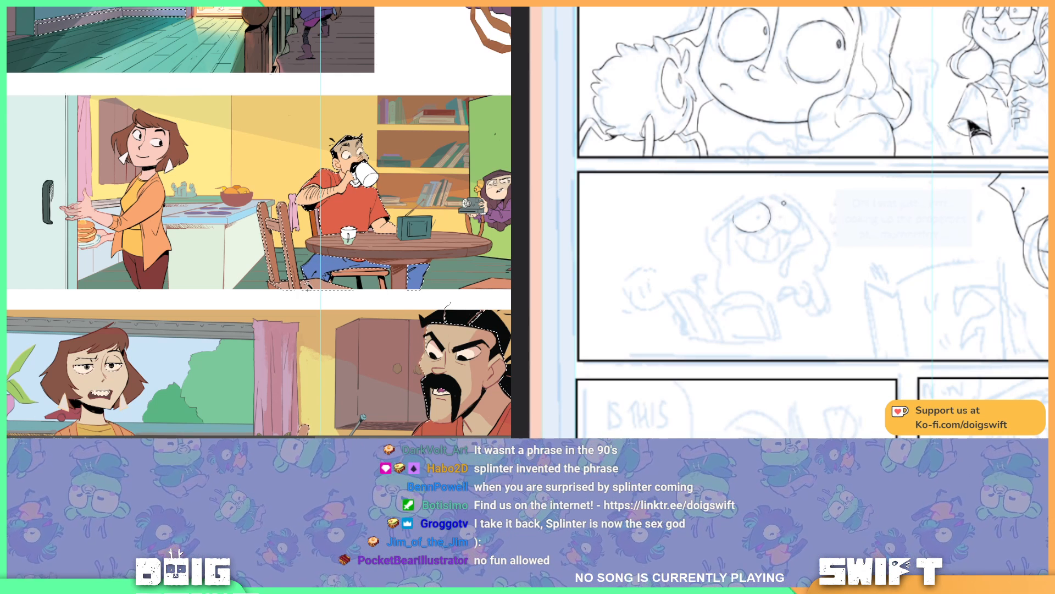
left_click(295, 244, "shift")
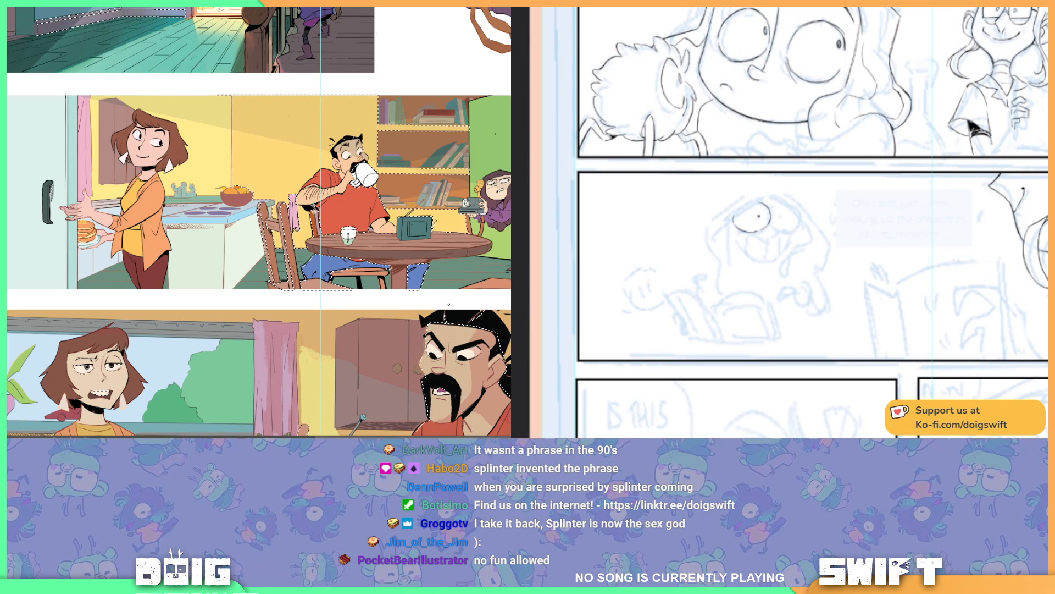
key("ctrl+z")
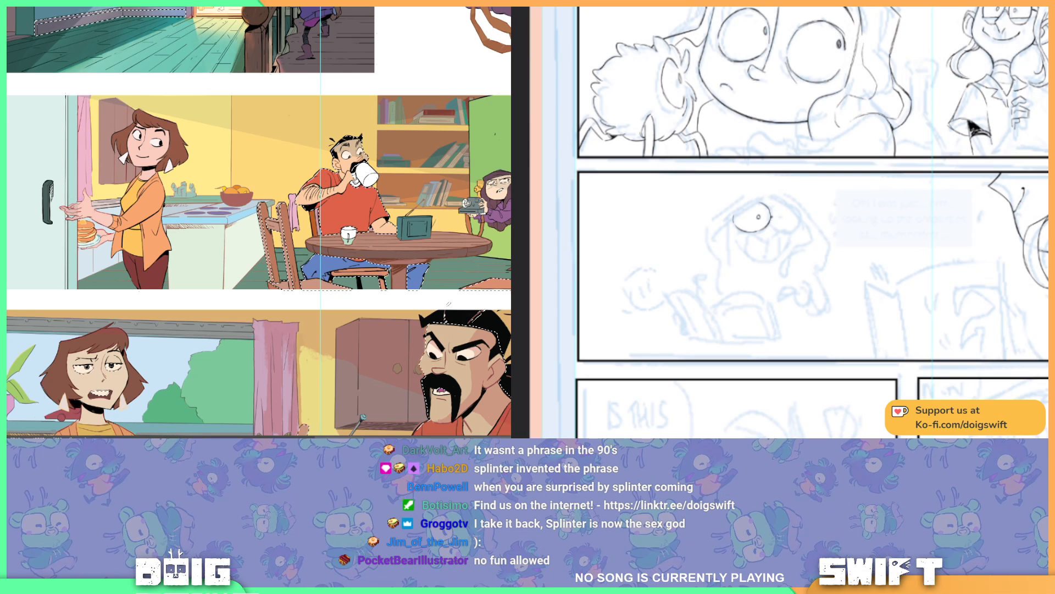
Step: Add the woman's clothes, face and hair to the selection, and ink the grinning character's second eye
left_click(151, 243, "shift")
left_click(146, 150, "shift")
left_click(179, 153, "shift")
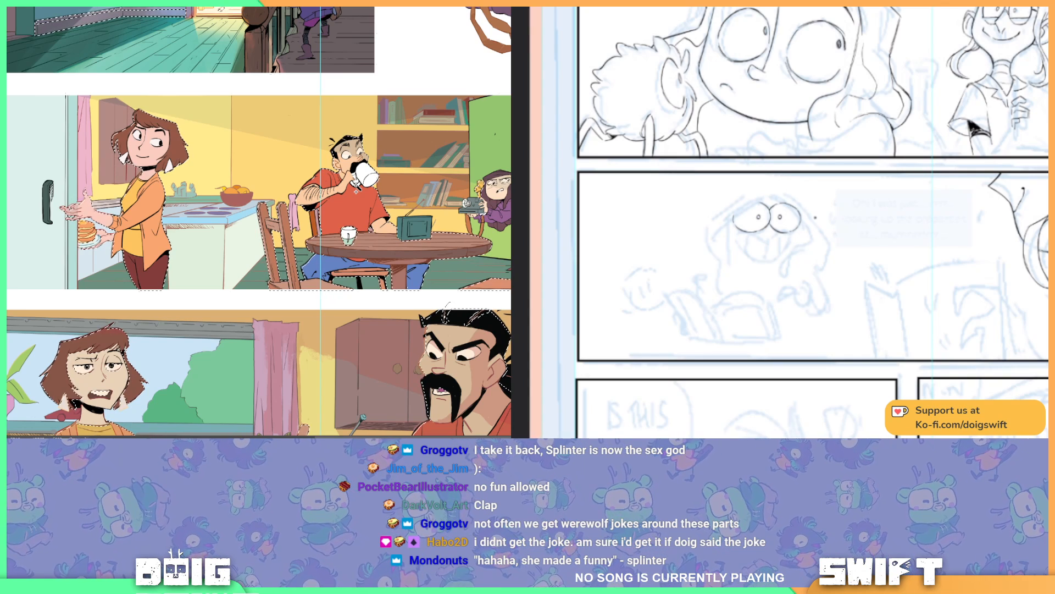
Step: Ink the upper lip line below the grinning character's eyes, undoing the trial strokes
mouse_move(754, 235)
left_mouse_down()
mouse_move(774, 242)
mouse_move(750, 250)
mouse_move(766, 242)
left_mouse_up()
key("ctrl+z")
key("ctrl+z")
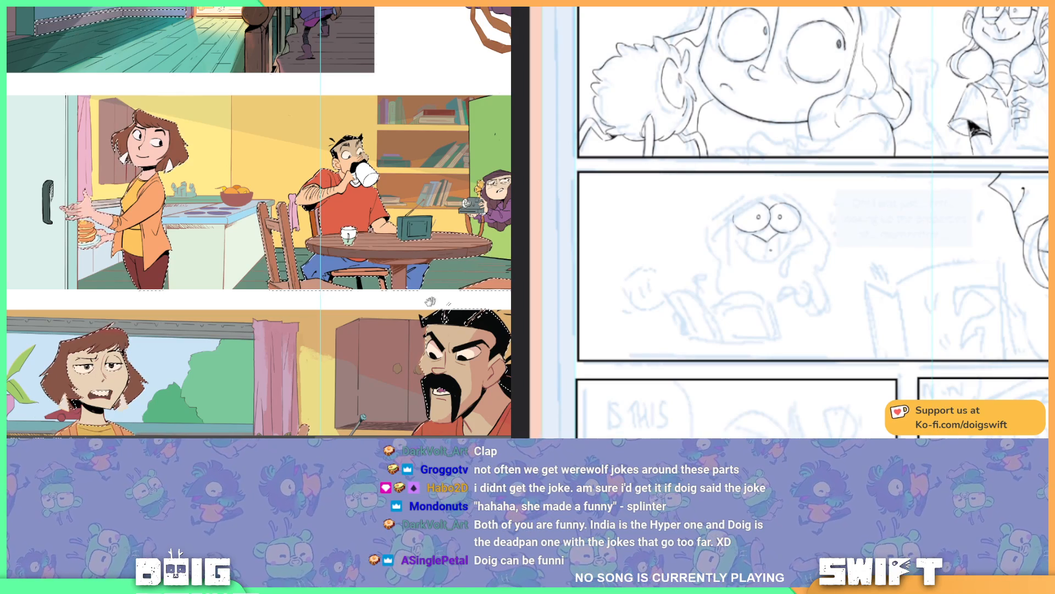
Step: Check the selection across the page's lower panels and clear it, while inking the character's open mouth and tongue
scroll(434, 299, "down", 5)
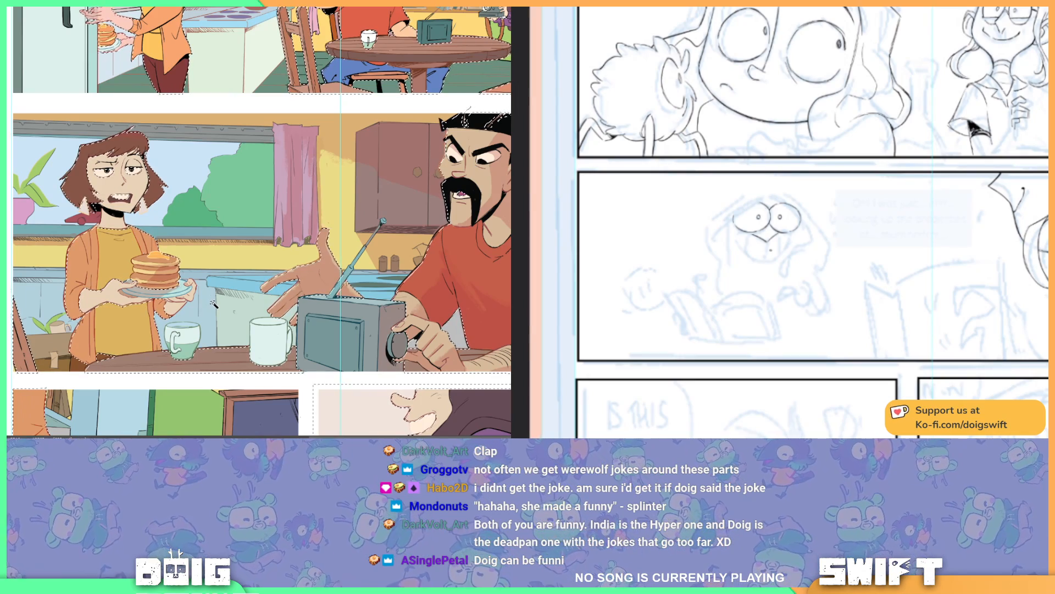
mouse_move(213, 304)
left_mouse_down()
mouse_move(213, 242)
mouse_move(266, 216)
mouse_move(273, 164)
left_mouse_up()
mouse_move(318, 267)
left_mouse_down()
mouse_move(271, 228)
mouse_move(280, 239)
left_mouse_up()
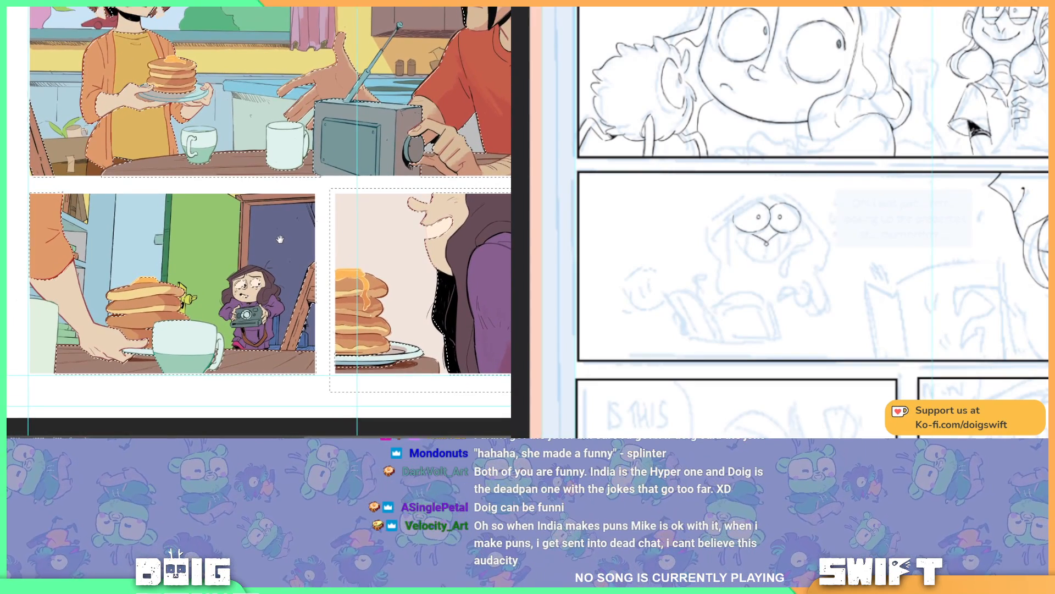
scroll(280, 239, "up", 10)
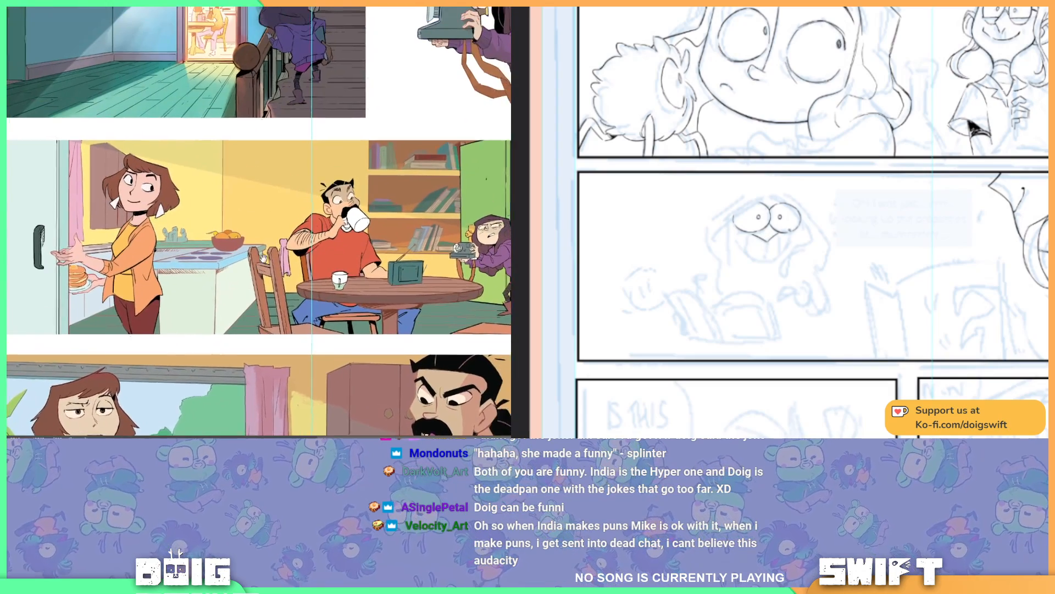
left_click_drag(263, 258, 283, 264)
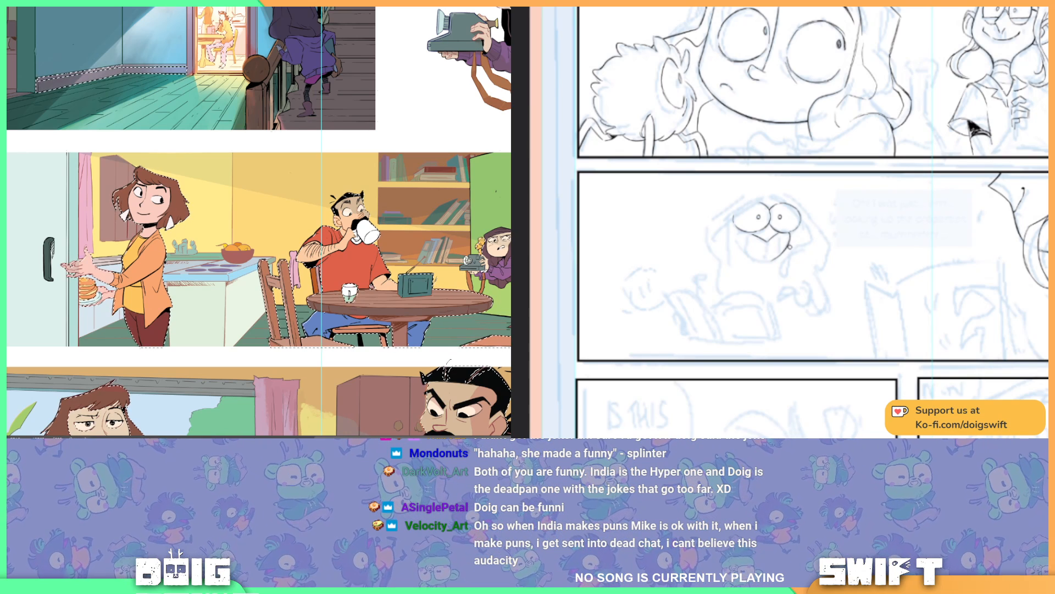
key("ctrl+d")
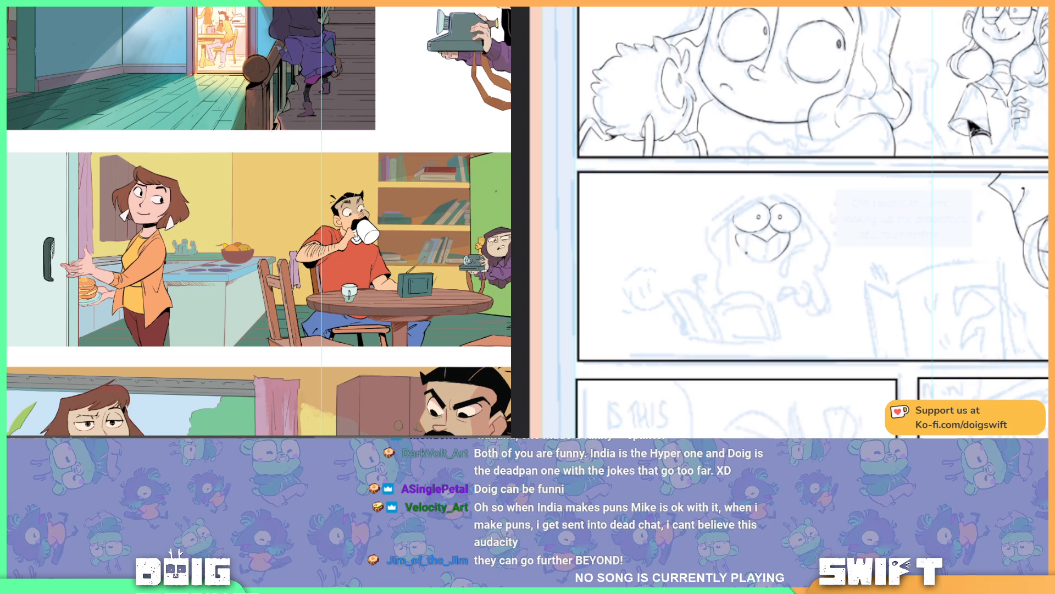
Step: Invert the kitchen panel's shading mask, and ink the curved outline of the character's wide open grin on the rotated canvas
key("ctrl+i")
key("r")
mouse_move(824, 287)
left_mouse_down()
mouse_move(761, 307)
mouse_move(709, 250)
left_mouse_up()
left_click_drag(779, 199, 804, 318)
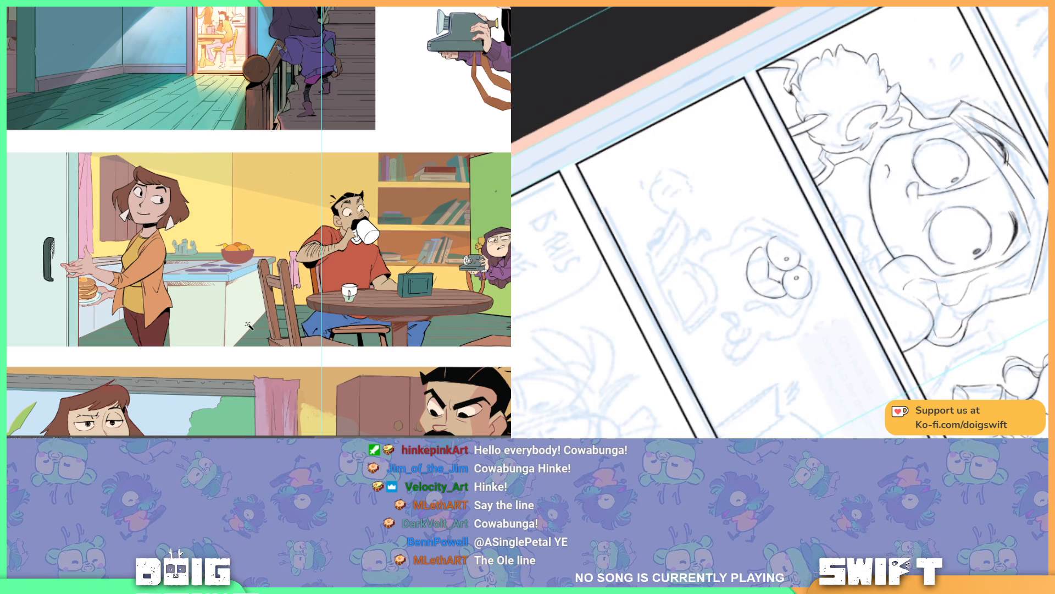
left_click_drag(756, 297, 868, 292)
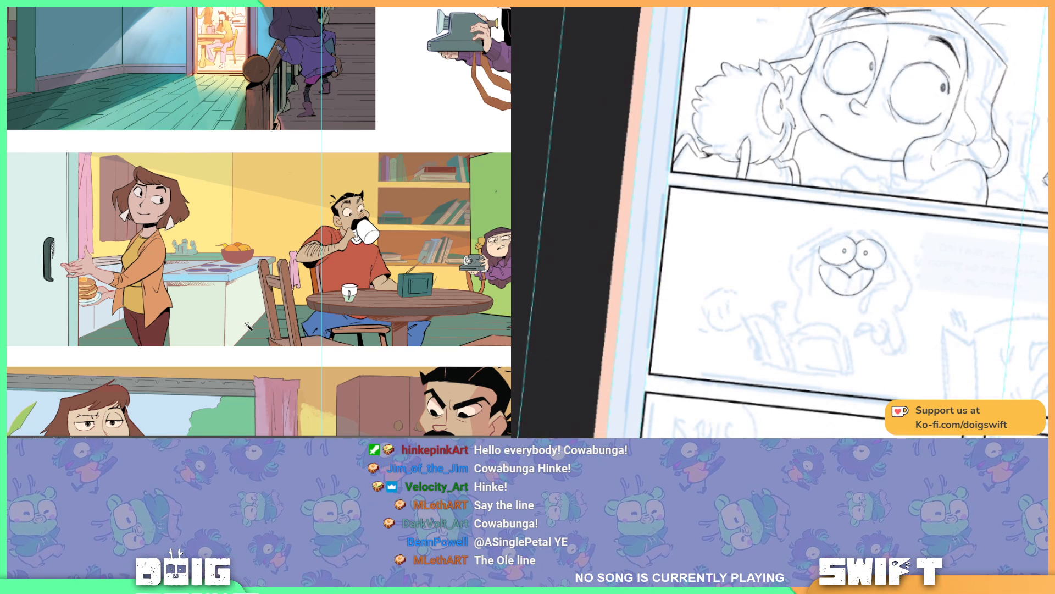
left_click_drag(252, 274, 208, 267)
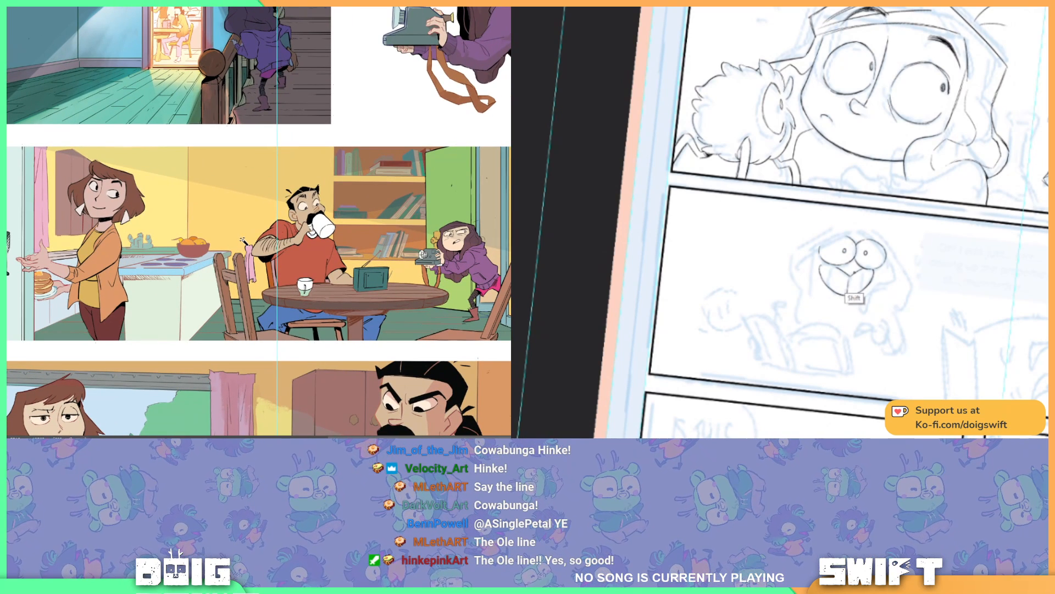
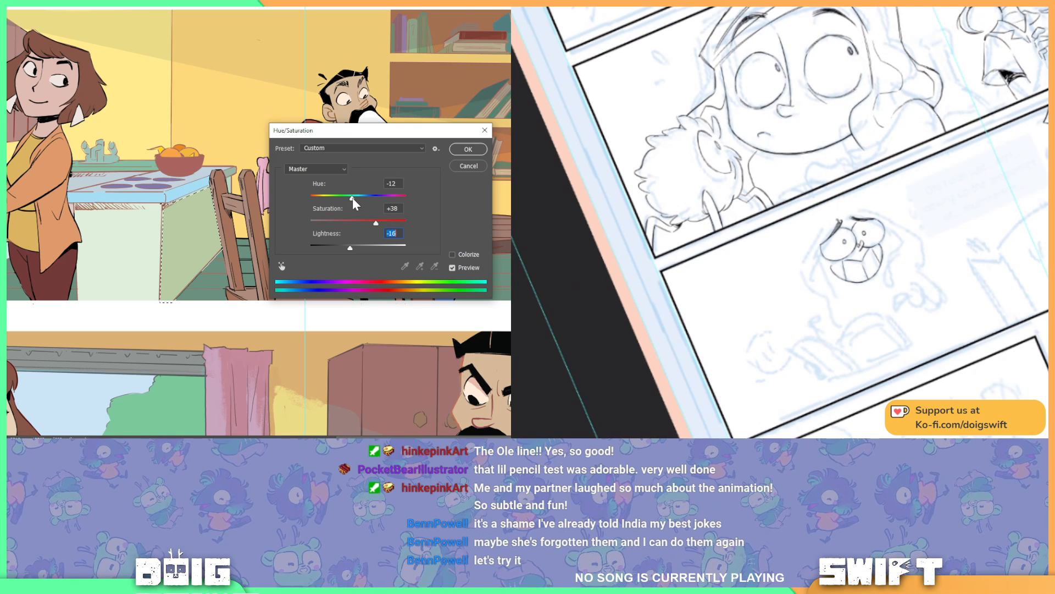
Step: Set the kitchen counter side panel's hue to -4, saturation to +38 and lightness to -16, and apply the adjustment
left_click_drag(352, 199, 355, 199)
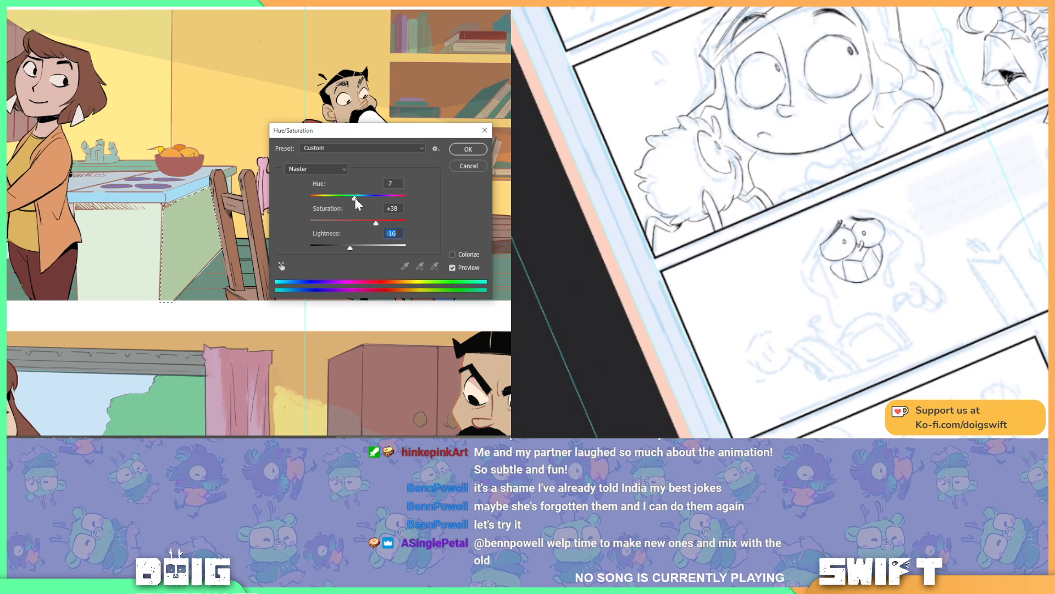
left_click_drag(355, 197, 356, 198)
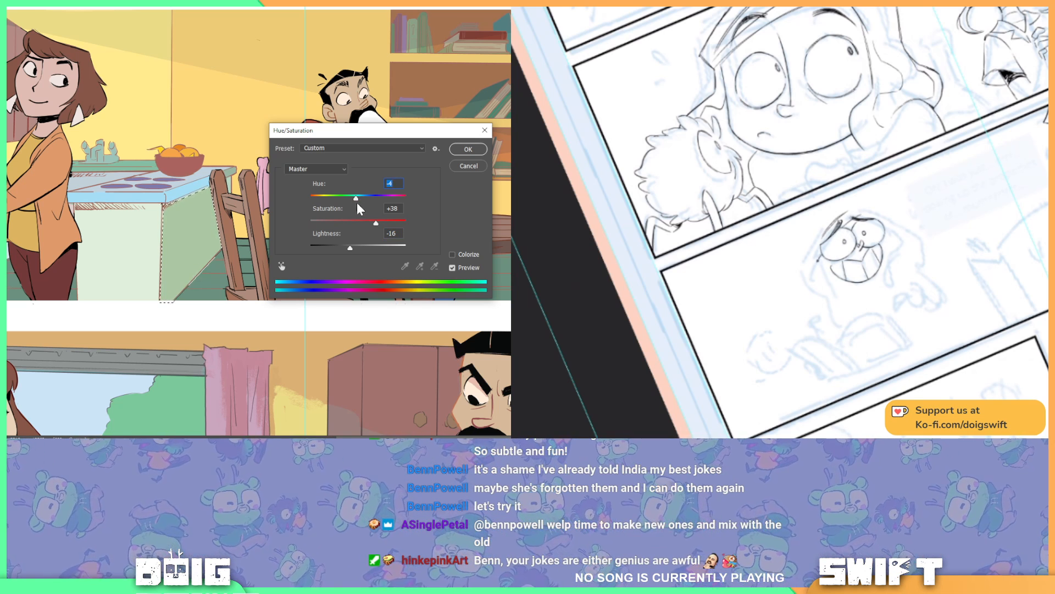
left_click(466, 149)
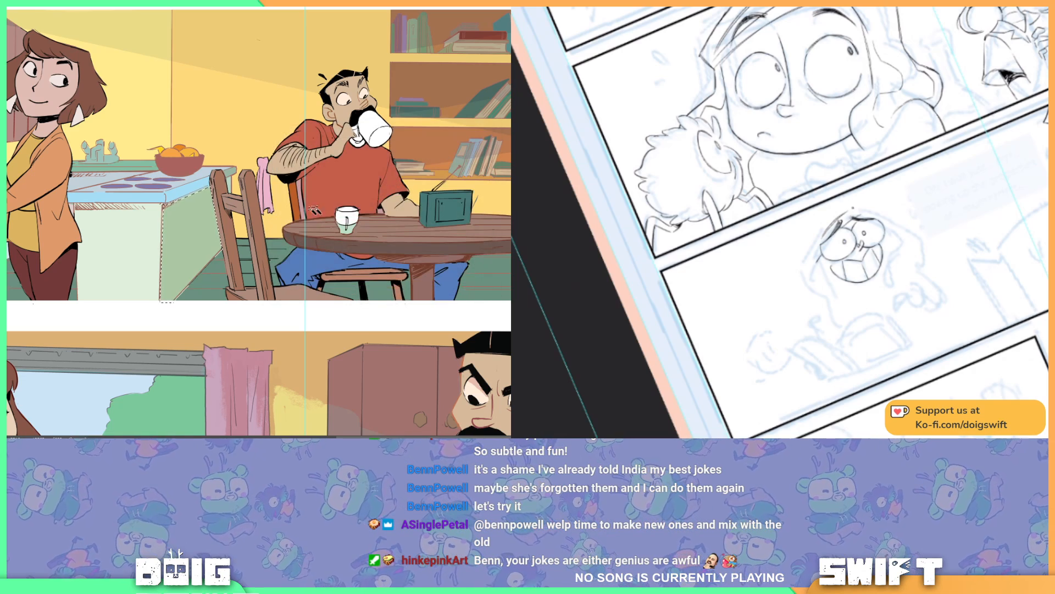
Step: Select the side edge of the kitchen worktop, recolour it a paler grey-blue and clear the selection
left_click_drag(195, 186, 268, 188)
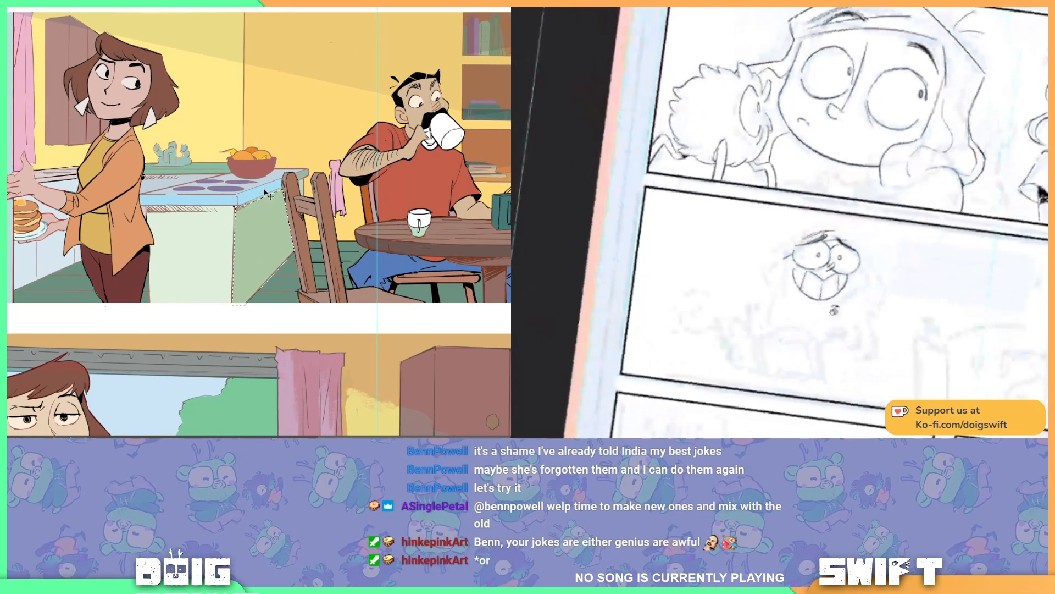
key("ctrl+plus")
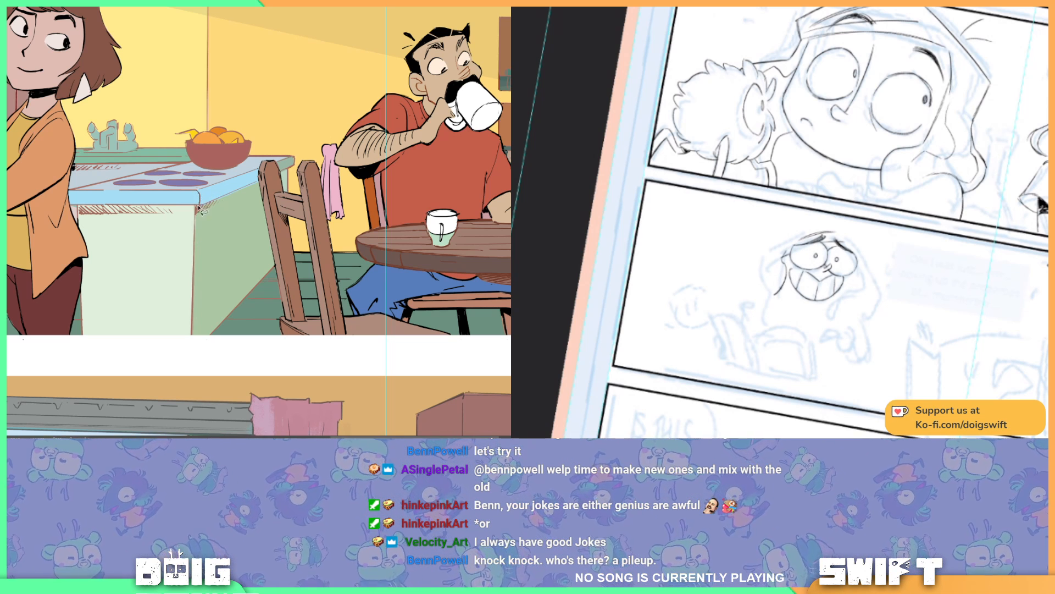
mouse_move(199, 209)
left_mouse_down()
mouse_move(205, 220)
mouse_move(239, 215)
mouse_move(280, 187)
mouse_move(268, 157)
mouse_move(193, 192)
left_mouse_up()
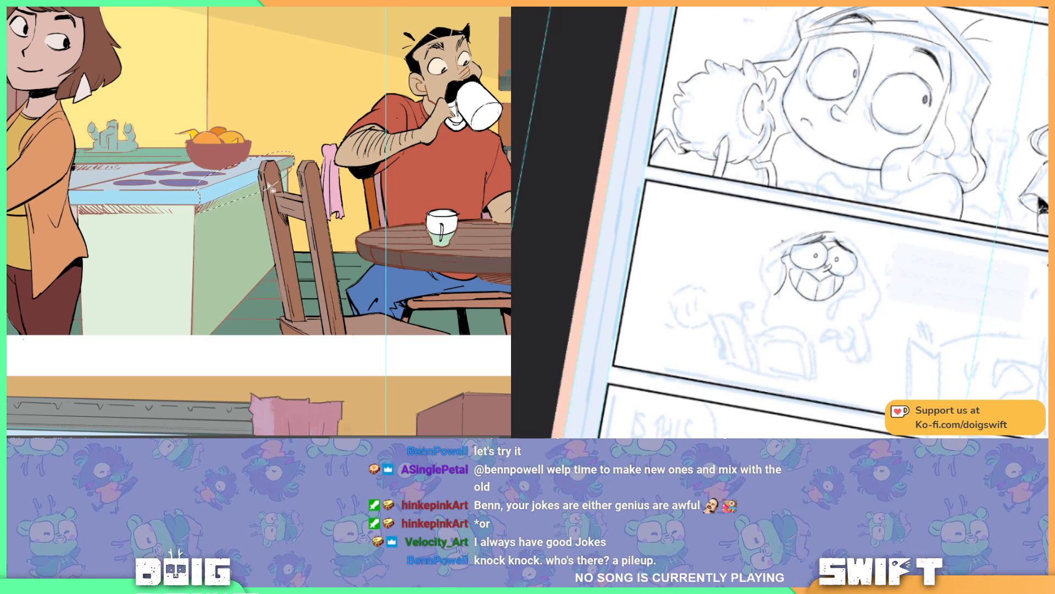
key("b")
left_click(284, 164, "alt")
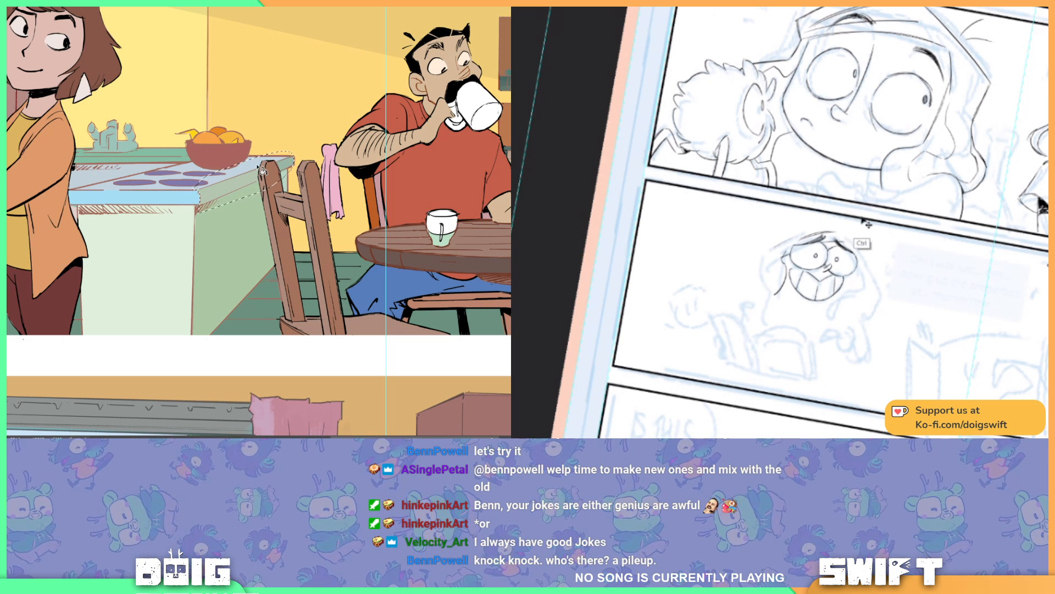
key("ctrl+d")
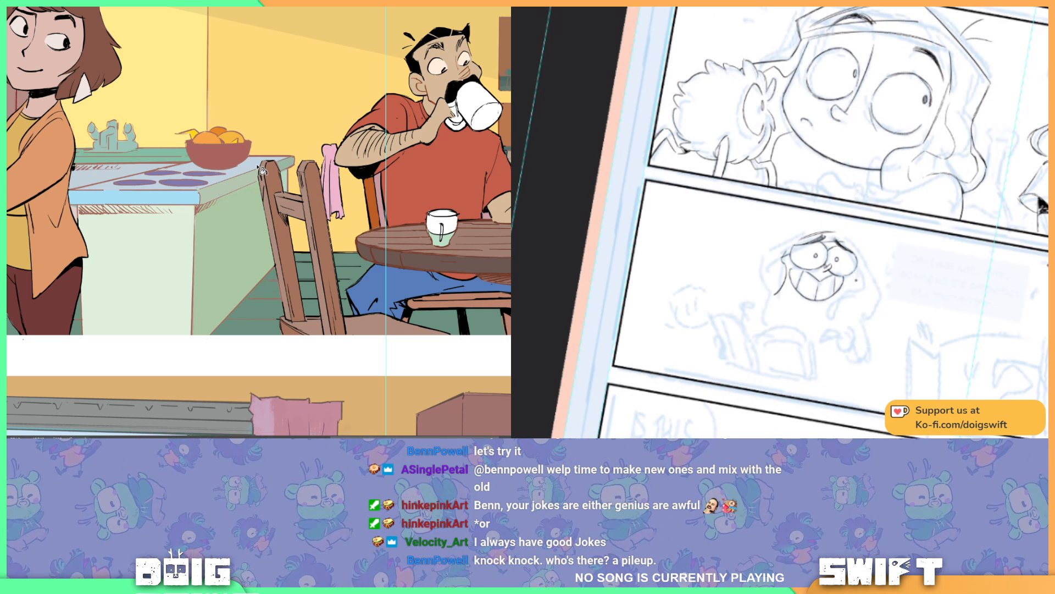
key("ctrl+minus")
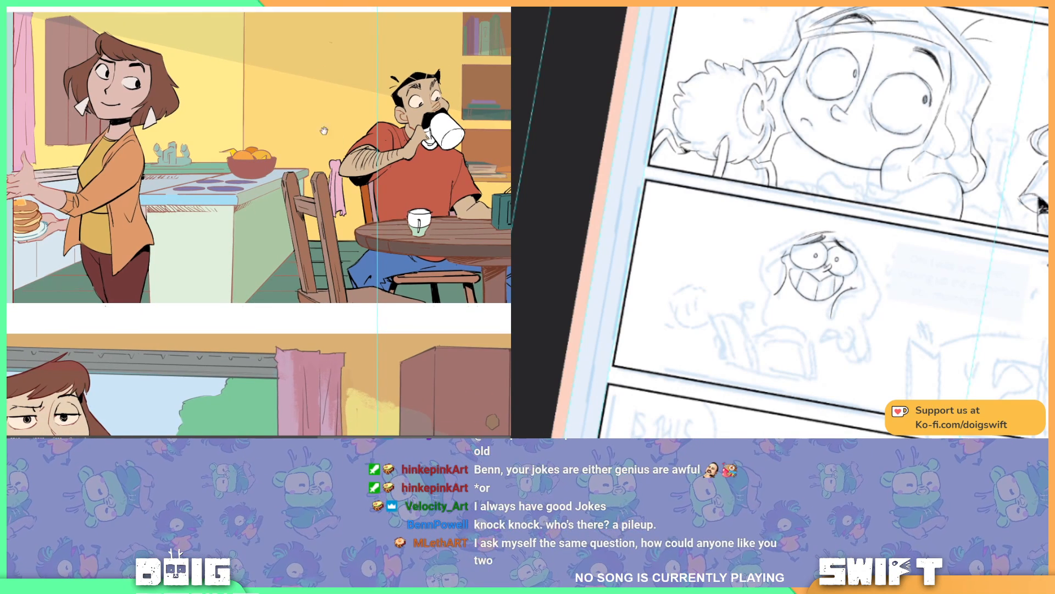
Step: Select the counter's side panel and shift it to teal green with Hue/Saturation, using saturation +46 and lightness -17
left_click_drag(325, 130, 291, 130)
left_click(226, 194)
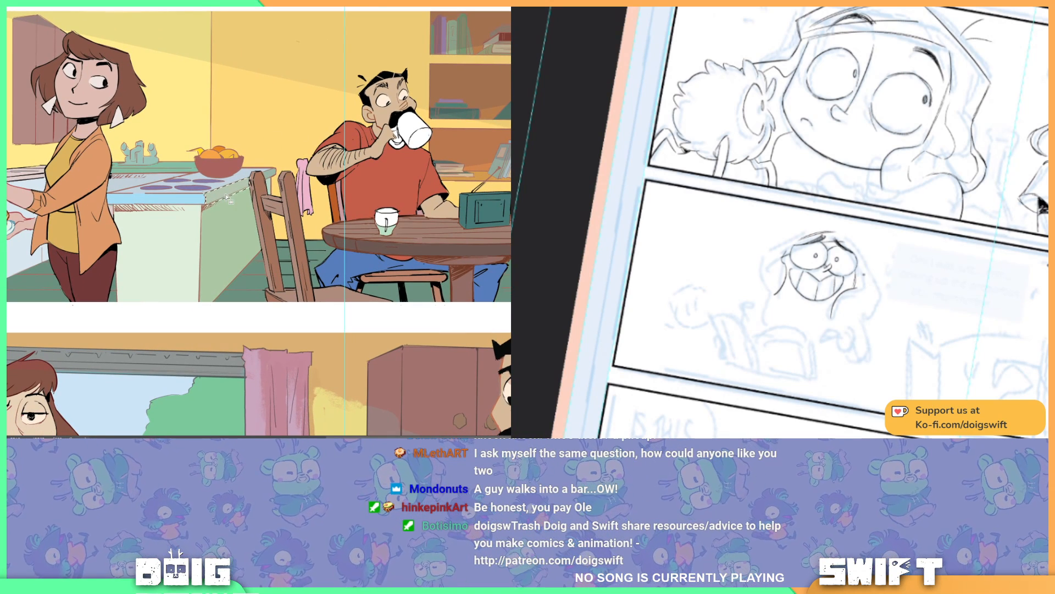
left_click(232, 225, "shift")
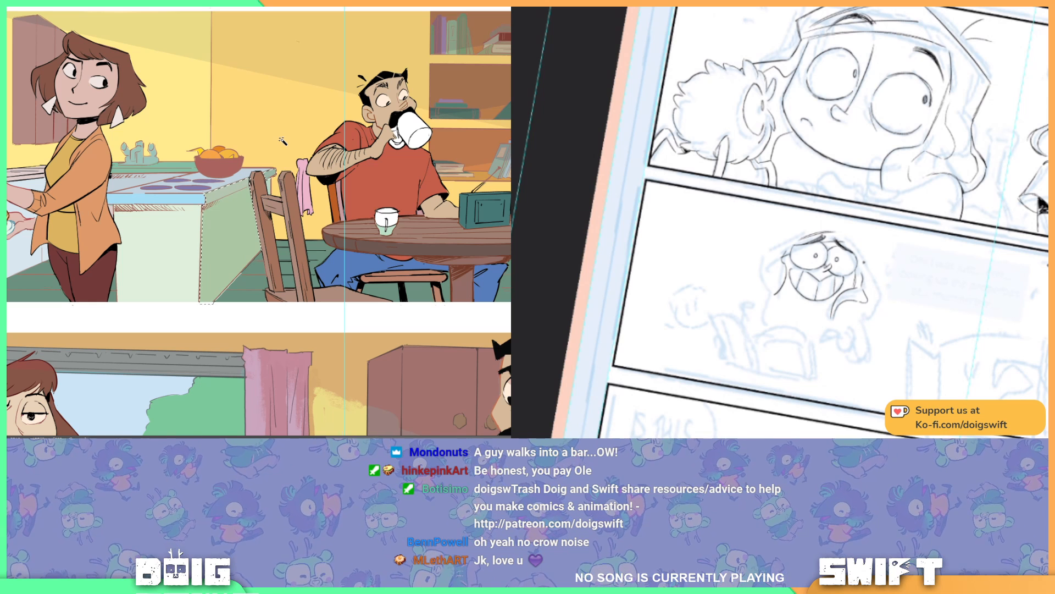
key("ctrl+u")
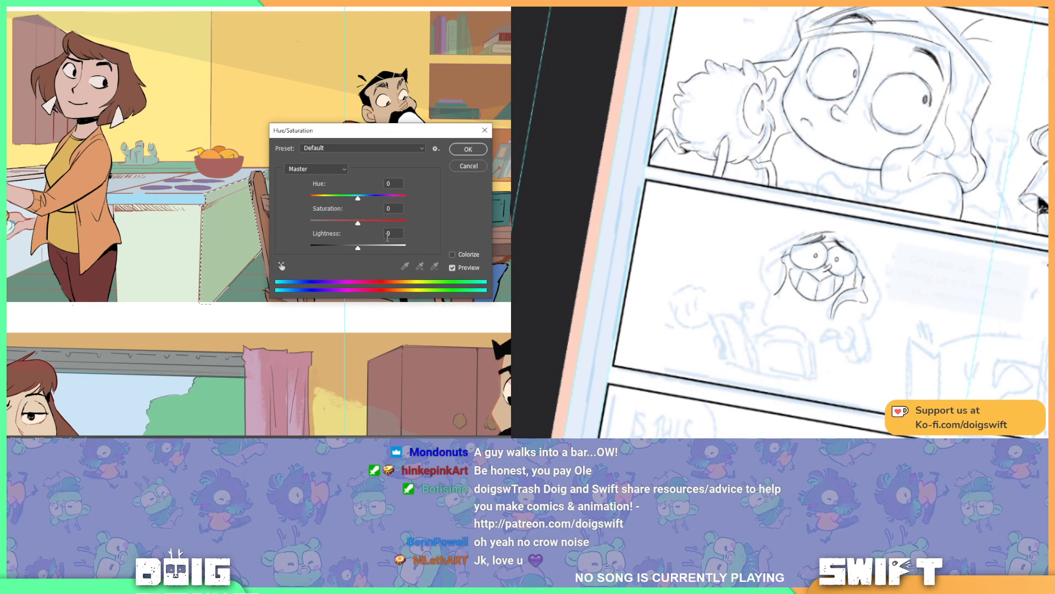
left_click_drag(358, 222, 351, 247)
mouse_move(359, 198)
left_mouse_down()
mouse_move(341, 198)
mouse_move(377, 195)
left_mouse_up()
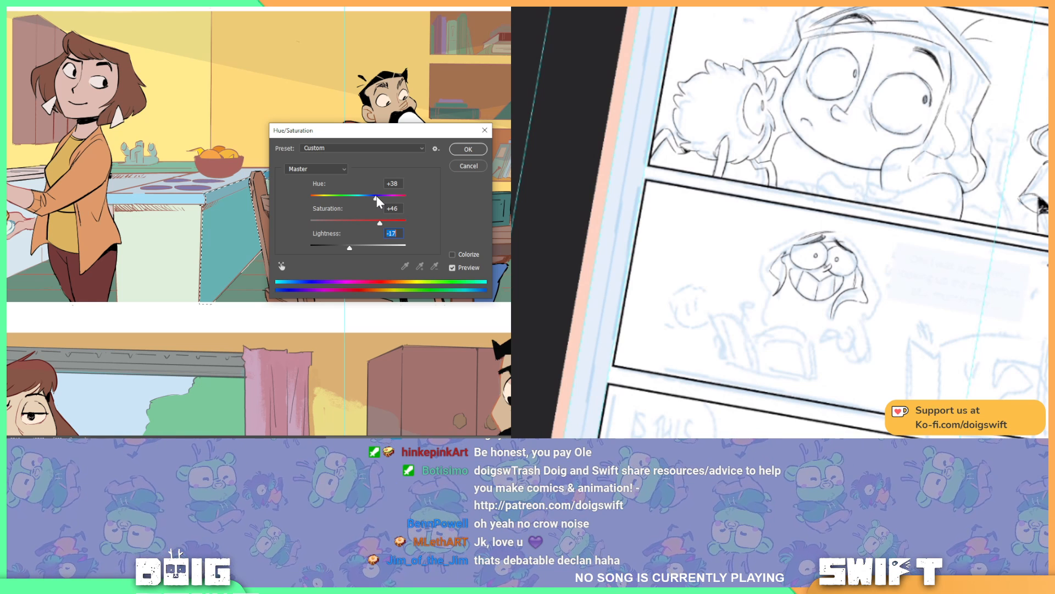
key("Tab")
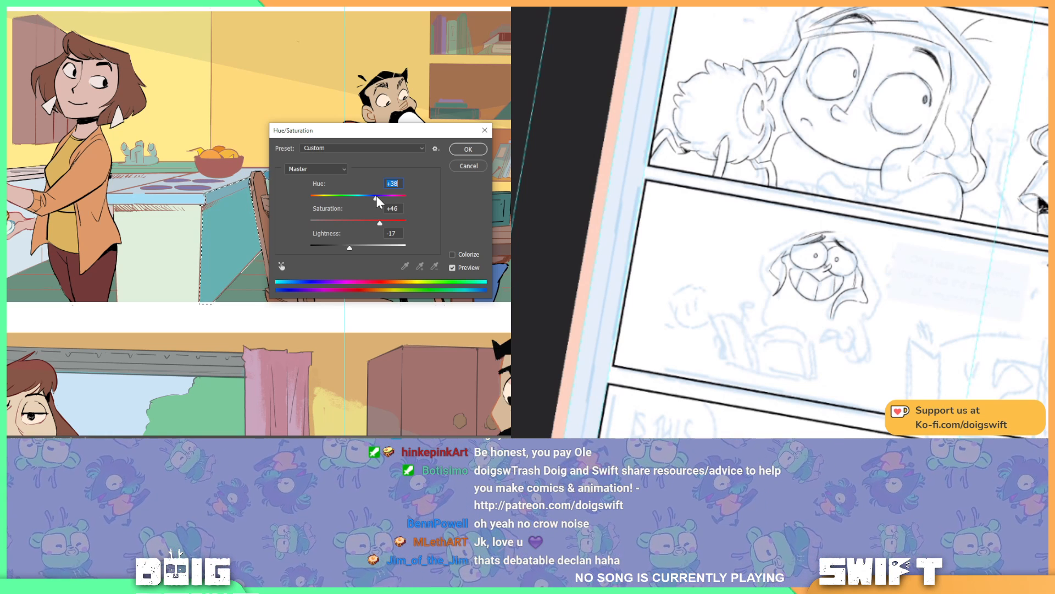
left_click_drag(366, 132, 588, 163)
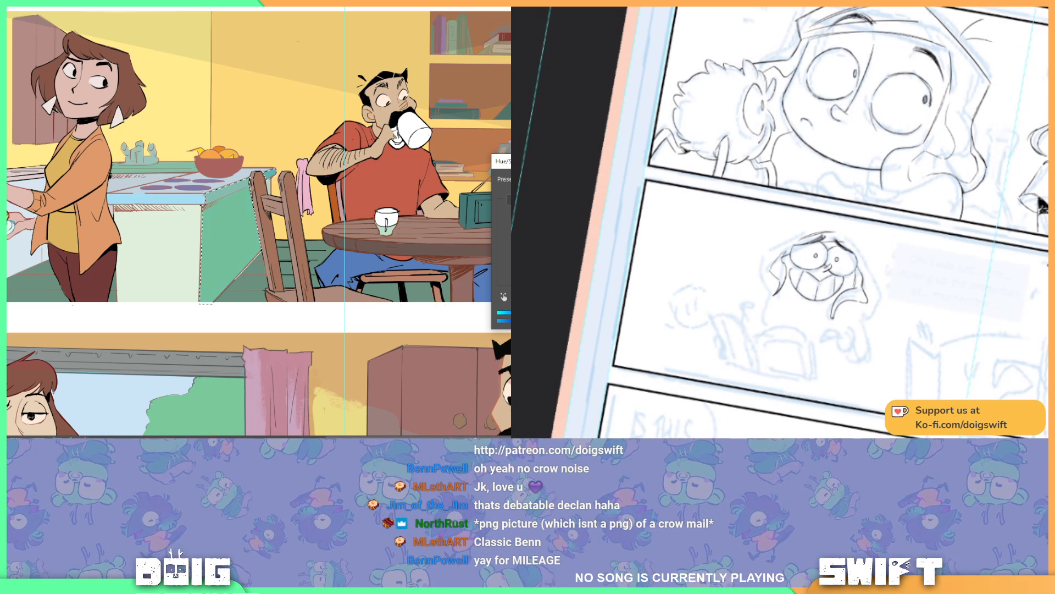
Step: Ink the hair locks on both sides of the grinning character's face, undoing the trial strokes
mouse_move(840, 324)
left_mouse_down()
mouse_move(867, 315)
mouse_move(874, 325)
mouse_move(839, 323)
left_mouse_up()
key("ctrl+z")
key("ctrl+z")
key("ctrl+z")
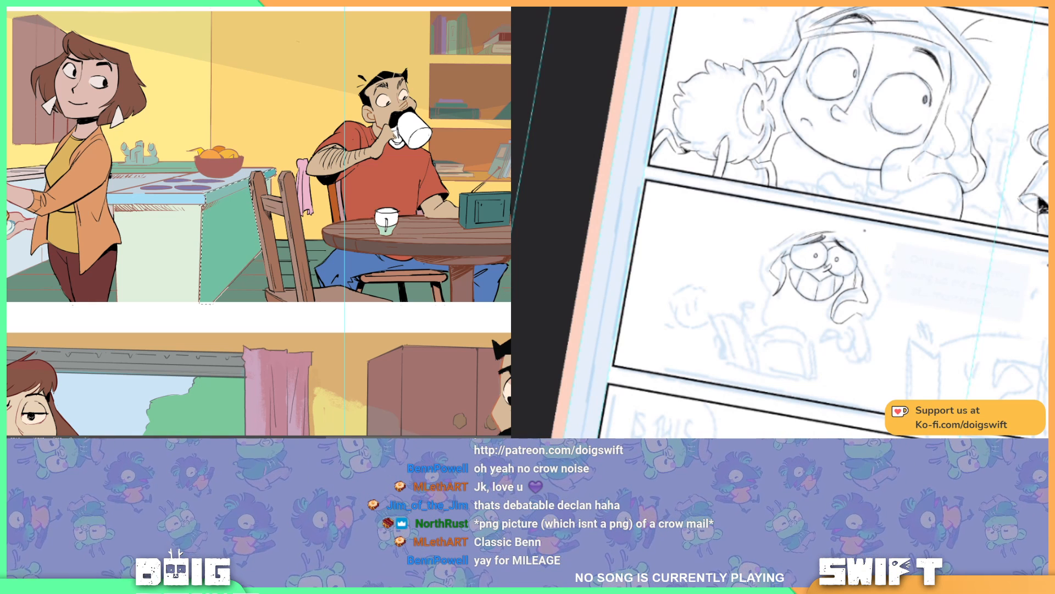
mouse_move(772, 254)
left_mouse_down()
mouse_move(757, 279)
mouse_move(766, 296)
left_mouse_up()
key("ctrl+z")
key("ctrl+z")
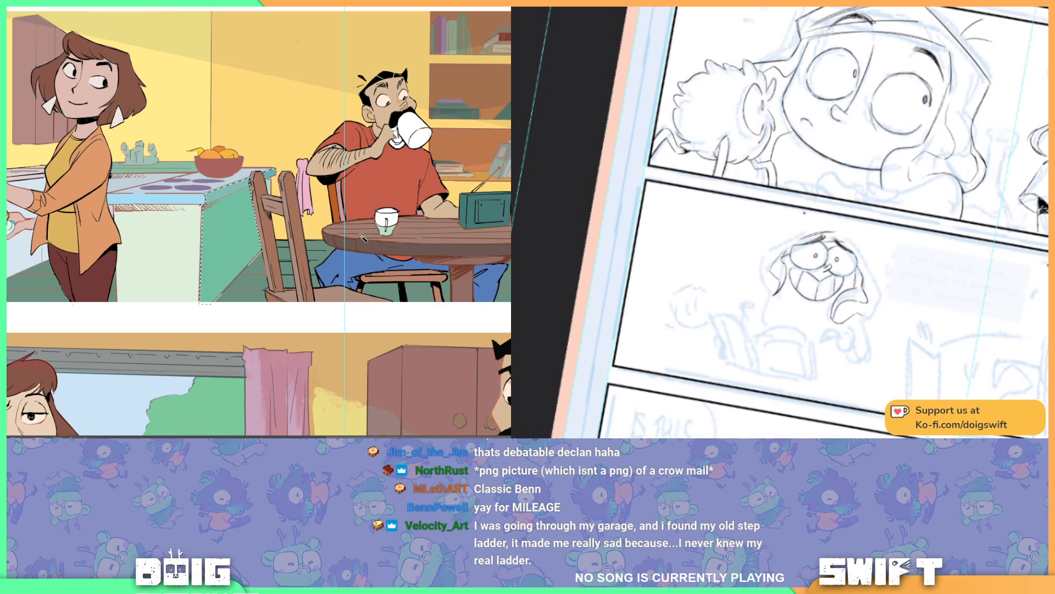
mouse_move(777, 247)
left_mouse_down()
mouse_move(756, 271)
mouse_move(773, 296)
left_mouse_up()
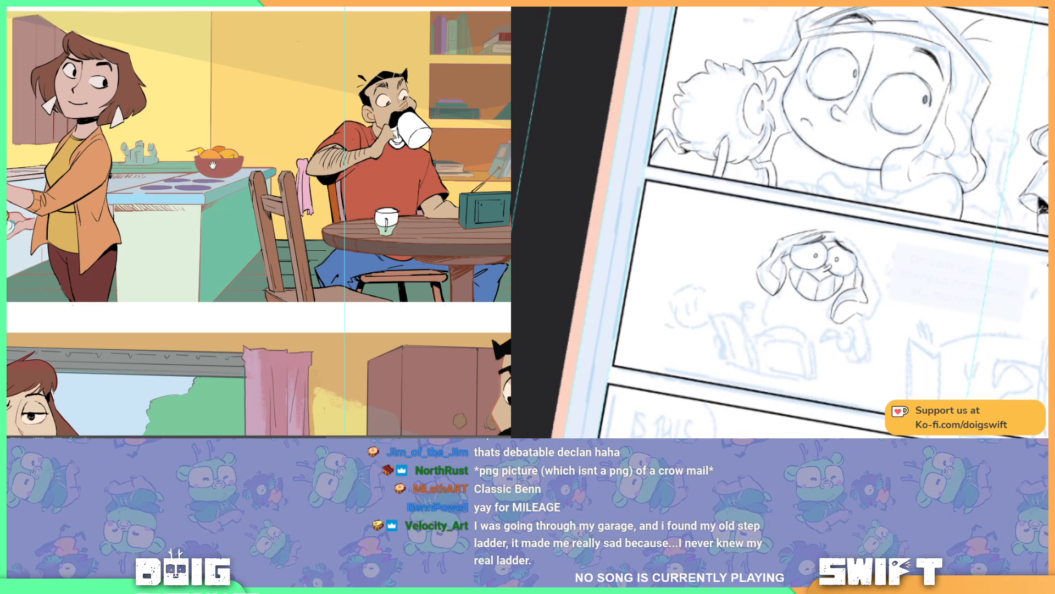
Step: Recolour the selected hob rings on the kitchen worktop a paler greyish purple with Hue/Saturation
left_click_drag(213, 166, 268, 191)
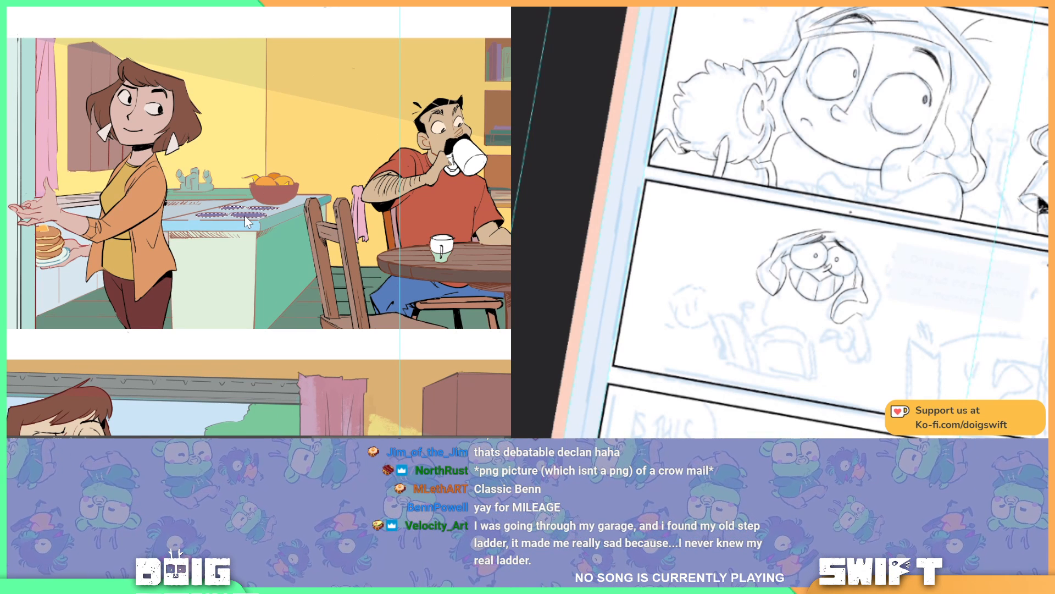
key("ctrl+u")
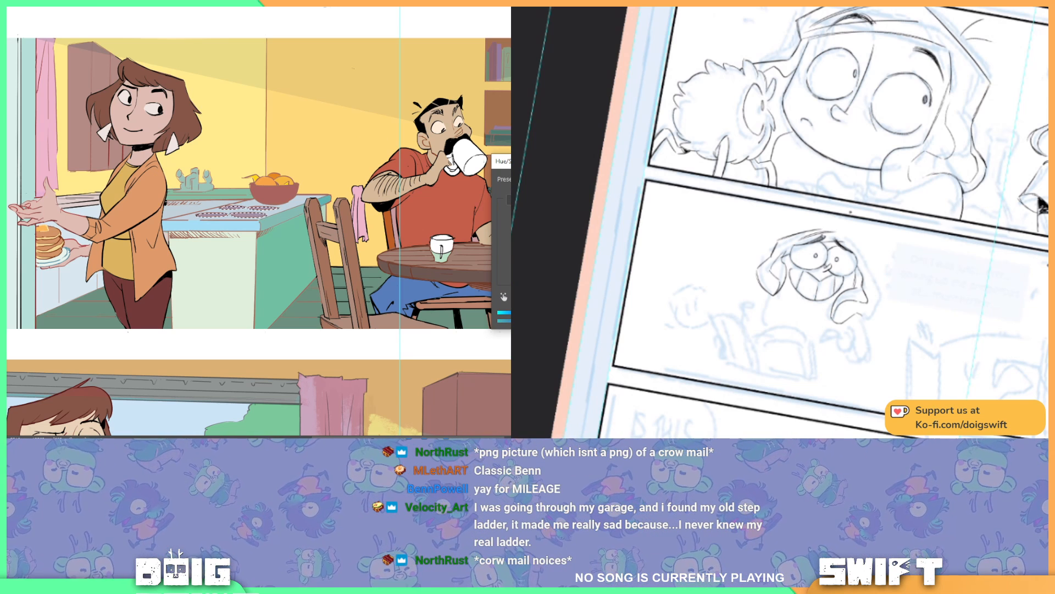
key("Return")
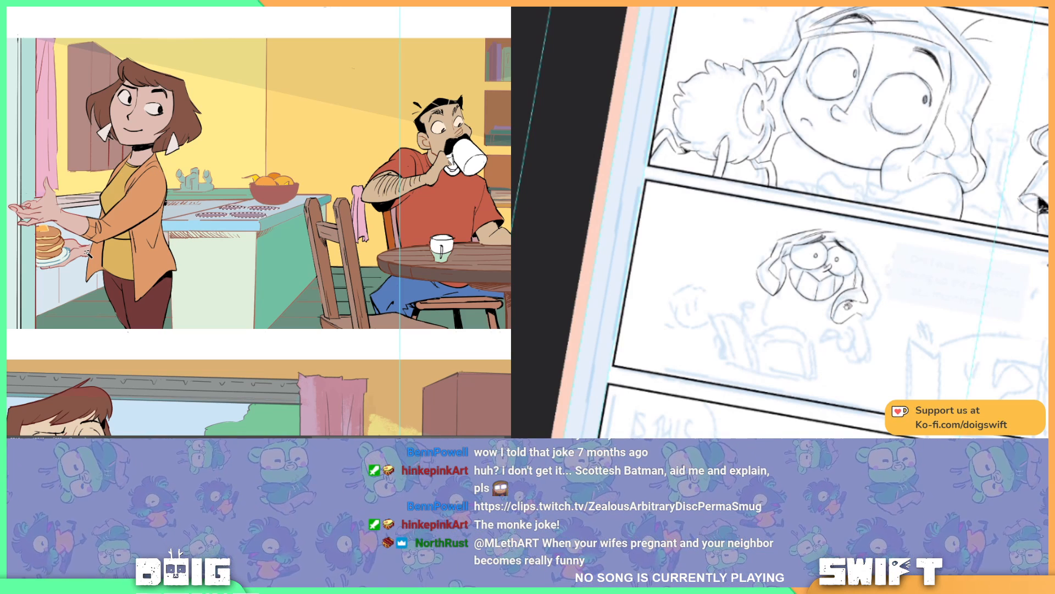
Step: Ink stray hairs on top of the grinning character's head and the outer contour of the hair beside the face
key("r")
mouse_move(850, 302)
left_mouse_down()
mouse_move(901, 264)
mouse_move(915, 208)
mouse_move(869, 266)
left_mouse_up()
key("space")
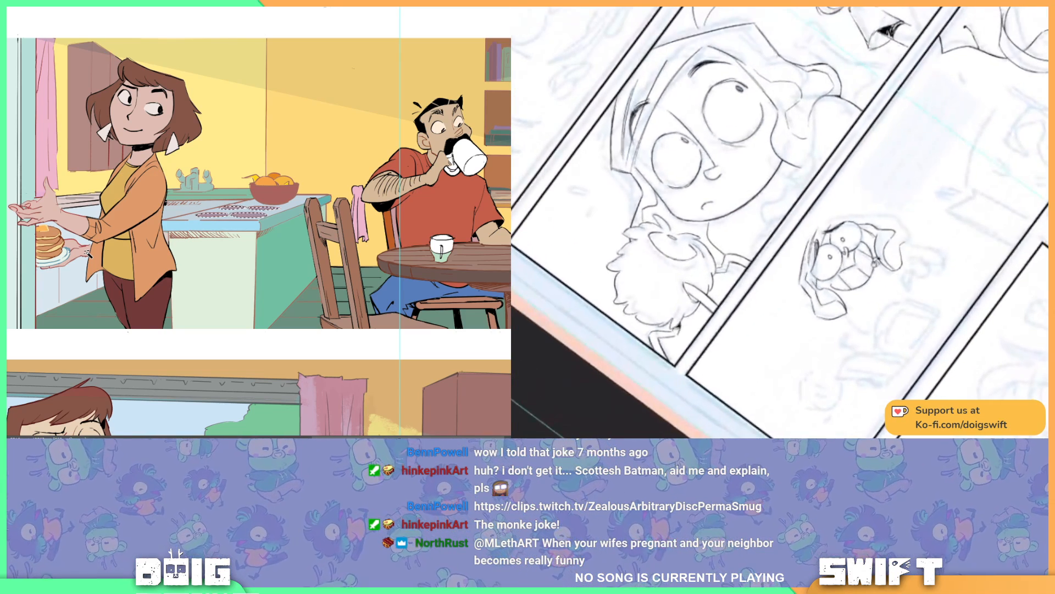
left_click_drag(808, 242, 839, 216)
key("ctrl+z")
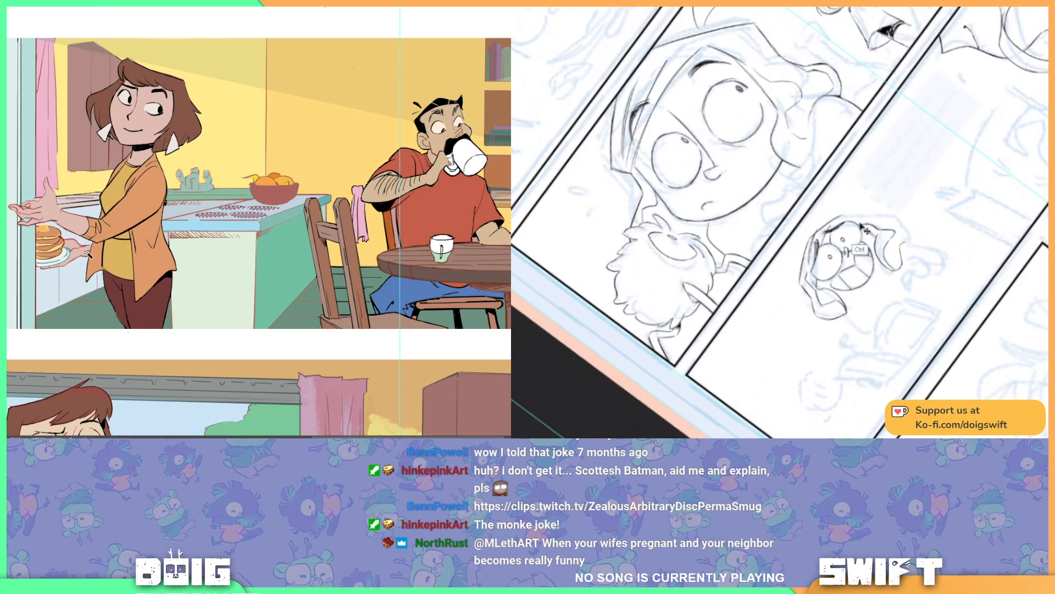
left_click_drag(871, 274, 804, 318)
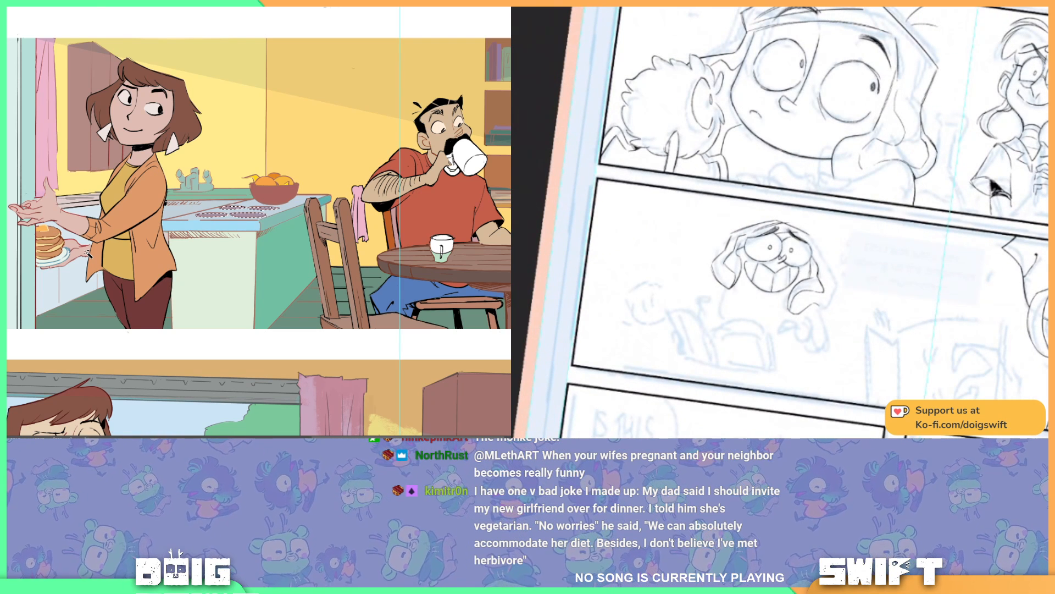
mouse_move(760, 220)
left_mouse_down()
mouse_move(755, 208)
mouse_move(741, 217)
left_mouse_up()
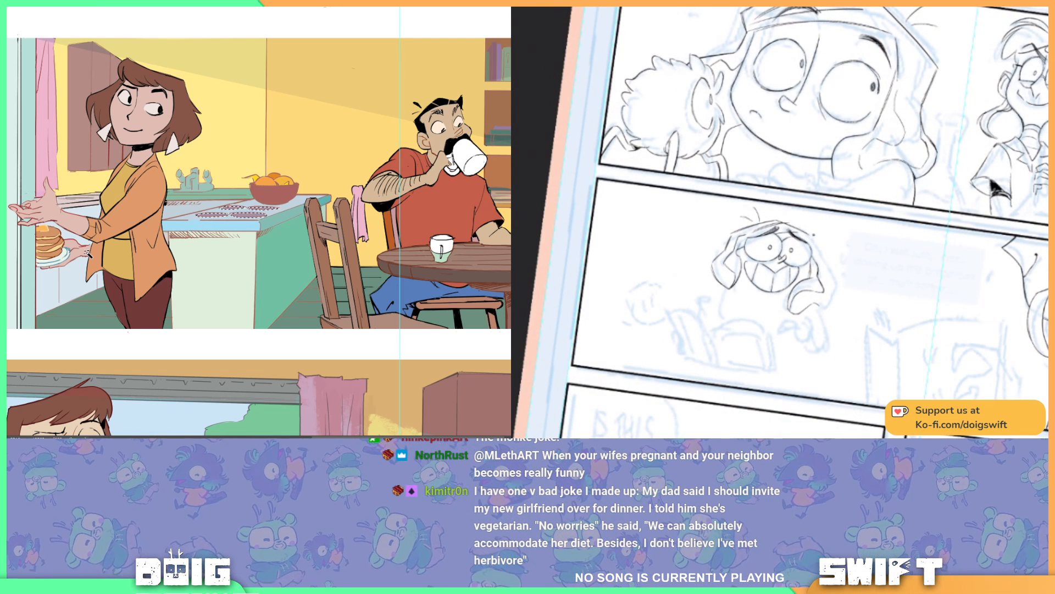
left_click_drag(812, 237, 815, 248)
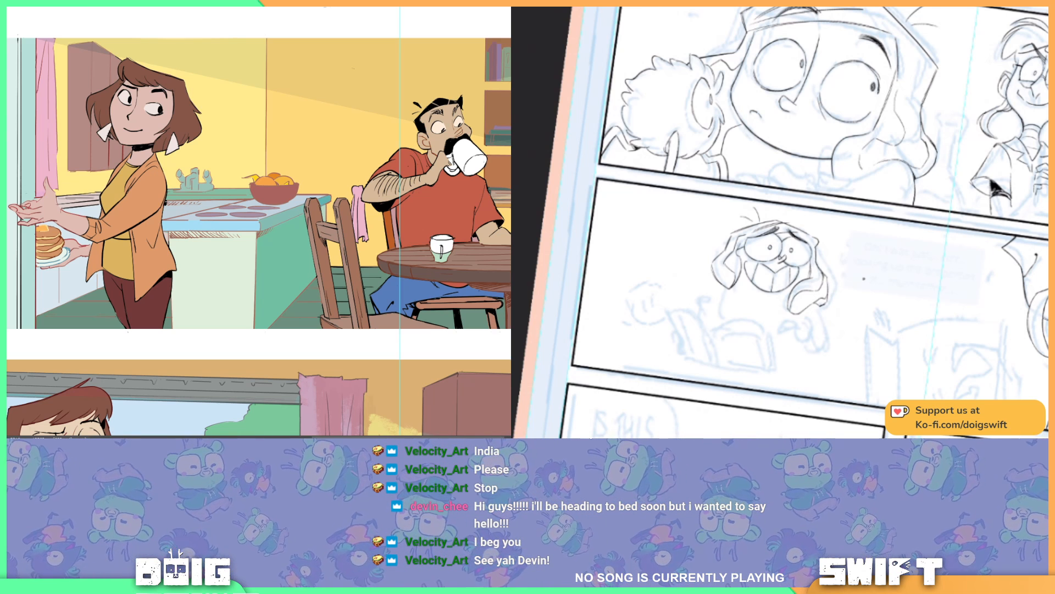
Step: Ink the jaw line beneath the character's grin and refine the surrounding hair on the rotated canvas
key("r")
left_click_drag(834, 329, 863, 314)
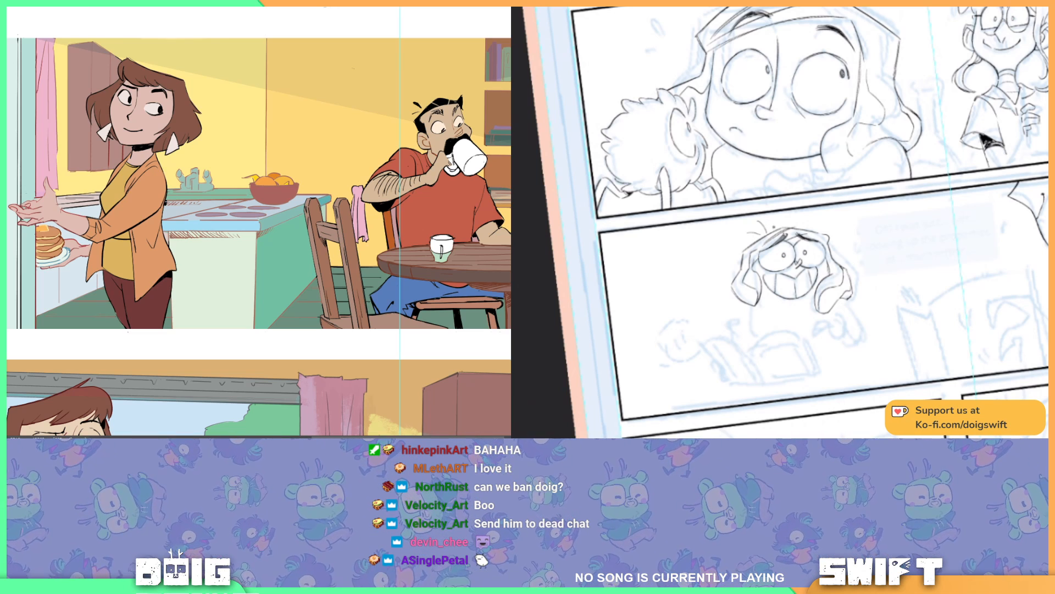
left_click_drag(796, 282, 775, 240)
left_click_drag(818, 306, 719, 286)
mouse_move(788, 318)
left_mouse_down()
mouse_move(747, 276)
mouse_move(789, 302)
mouse_move(790, 322)
left_mouse_up()
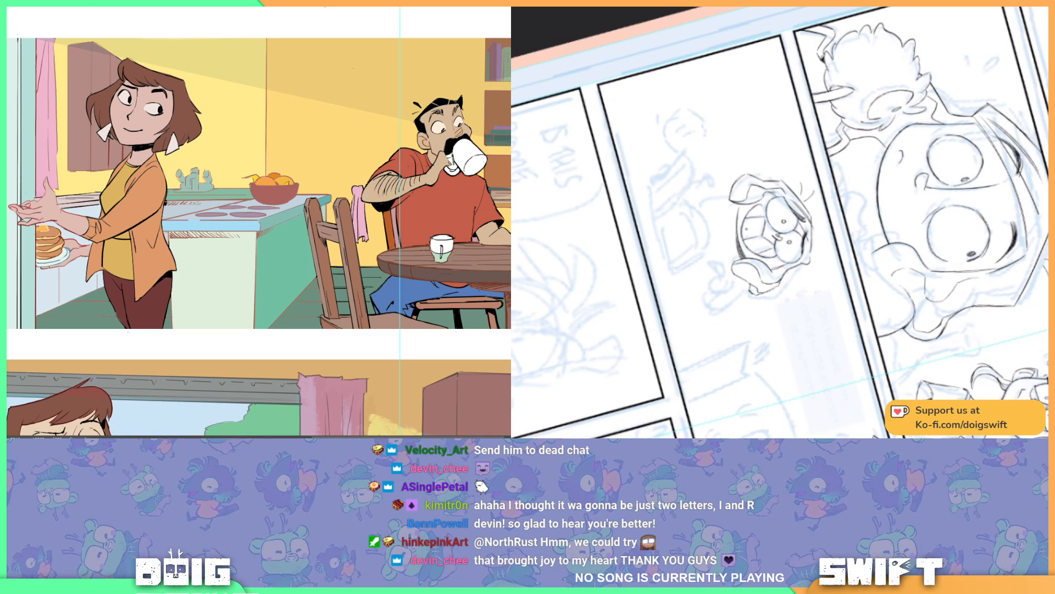
key("r")
left_click_drag(749, 296, 860, 273)
Step: Select the fruit bowl on the kitchen counter and recolour it light blue with Hue/Saturation adjustments
left_click(273, 192)
key("r")
key("ctrl+u")
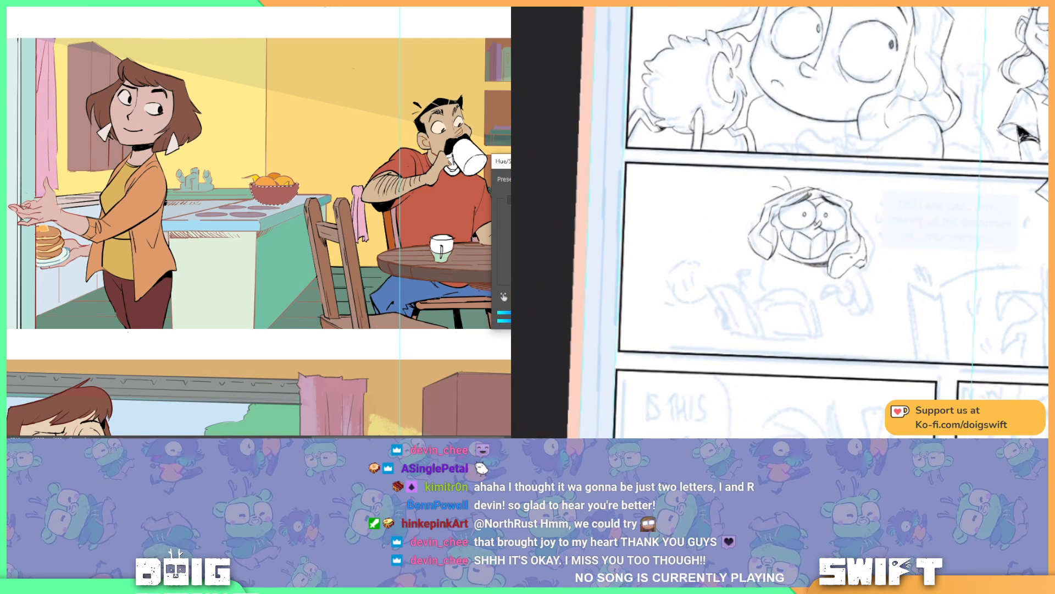
left_click_drag(558, 271, 582, 271)
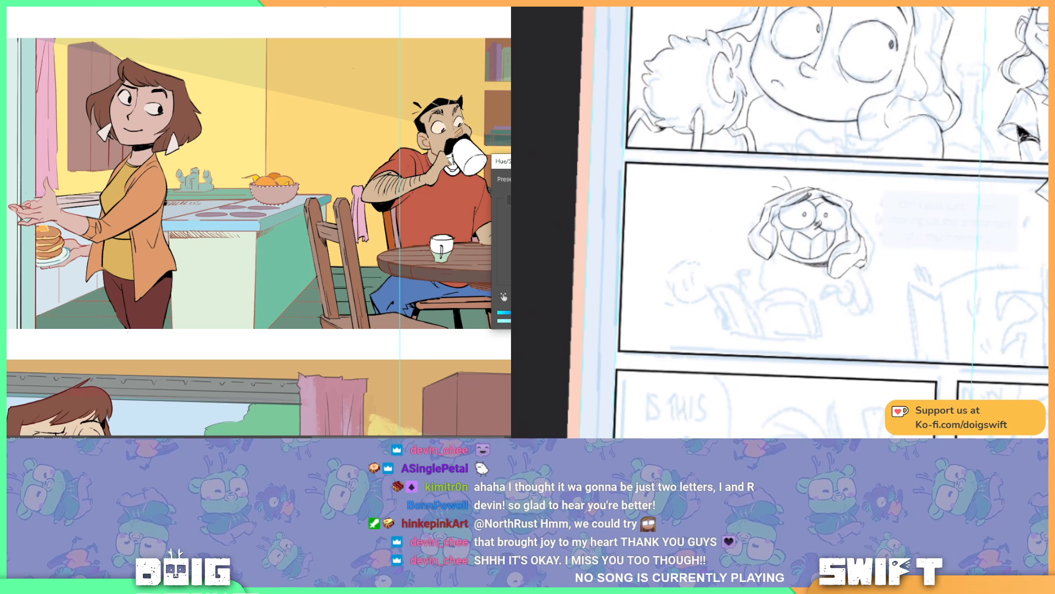
mouse_move(558, 226)
left_mouse_down()
mouse_move(604, 226)
mouse_move(563, 225)
left_mouse_up()
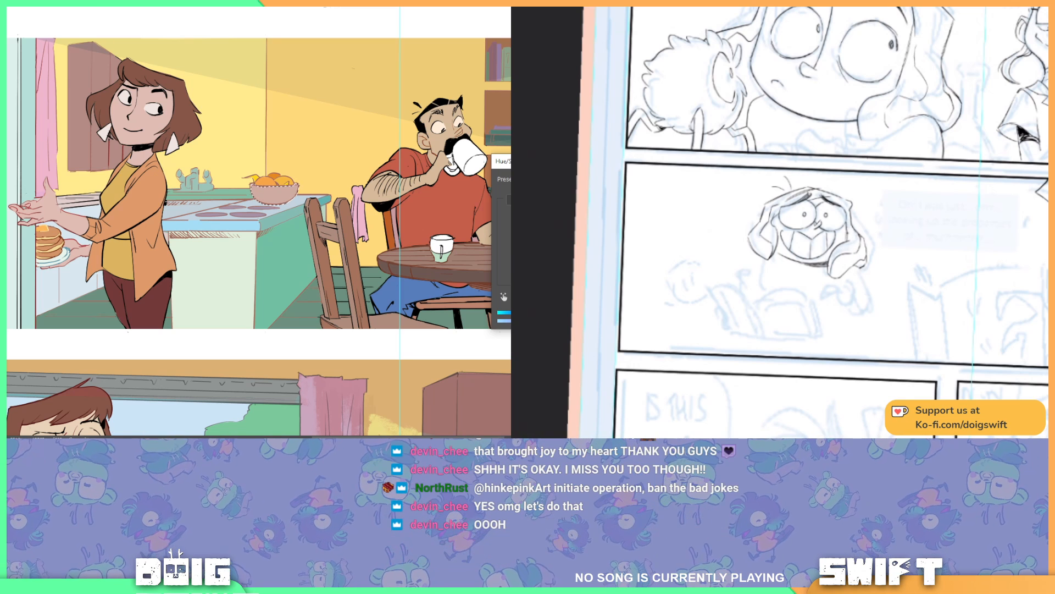
left_click_drag(569, 247, 580, 247)
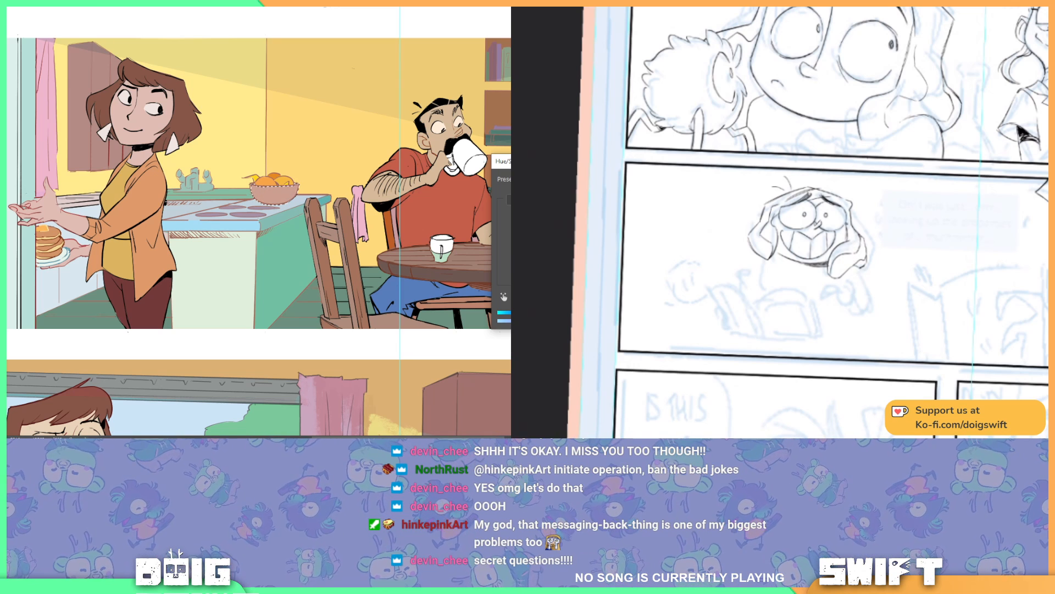
key("Return")
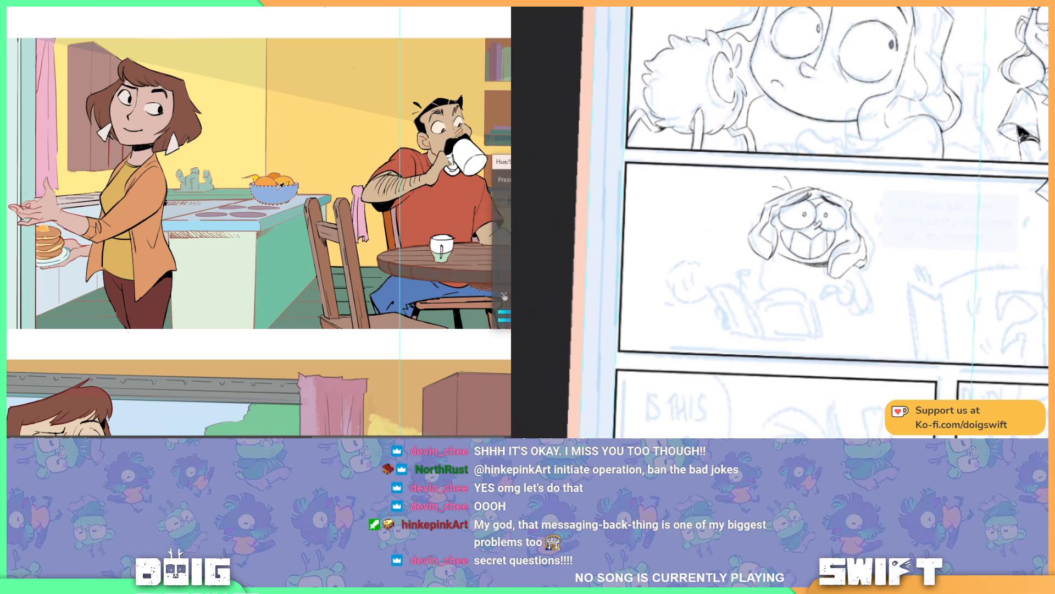
key("ctrl+u")
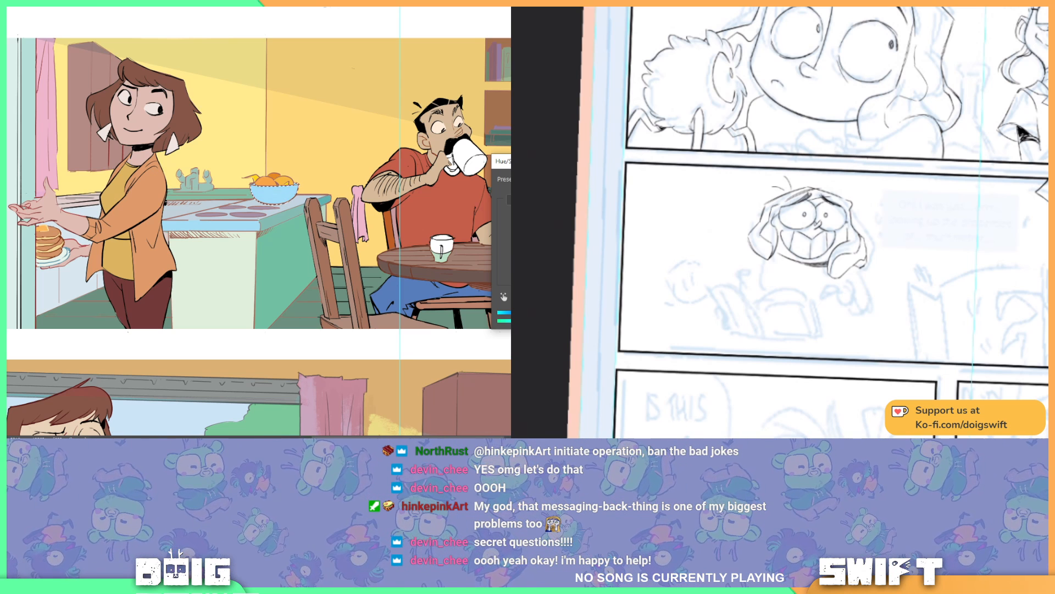
key("Return")
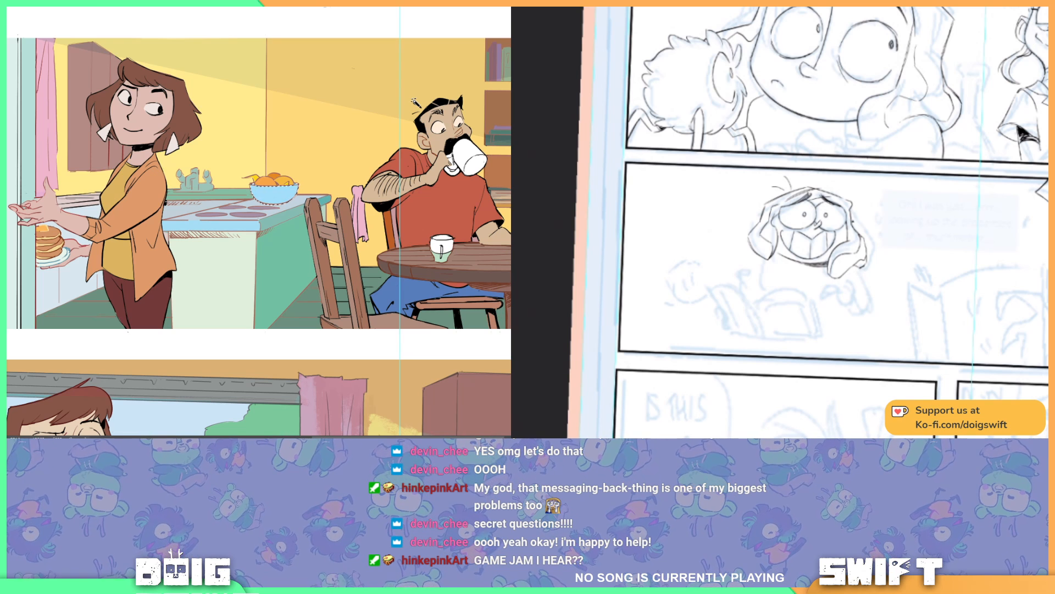
Step: Ink the fingers of the clenched hand below the grinning character's face, following the blue sketch
left_click_drag(839, 233, 868, 231)
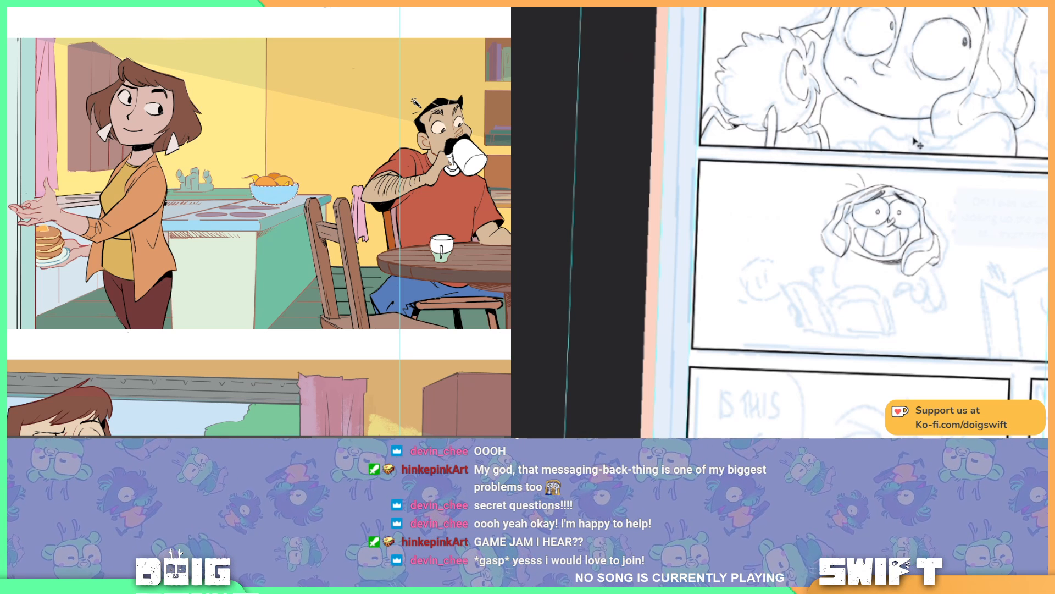
left_click_drag(965, 258, 917, 274)
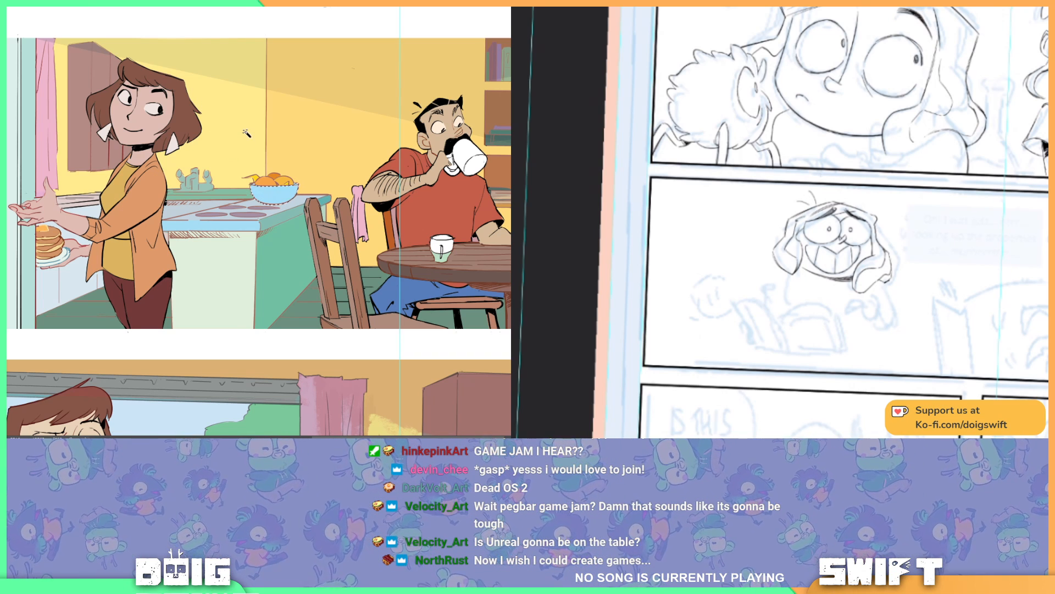
mouse_move(915, 250)
left_mouse_down()
mouse_move(888, 190)
mouse_move(899, 232)
left_mouse_up()
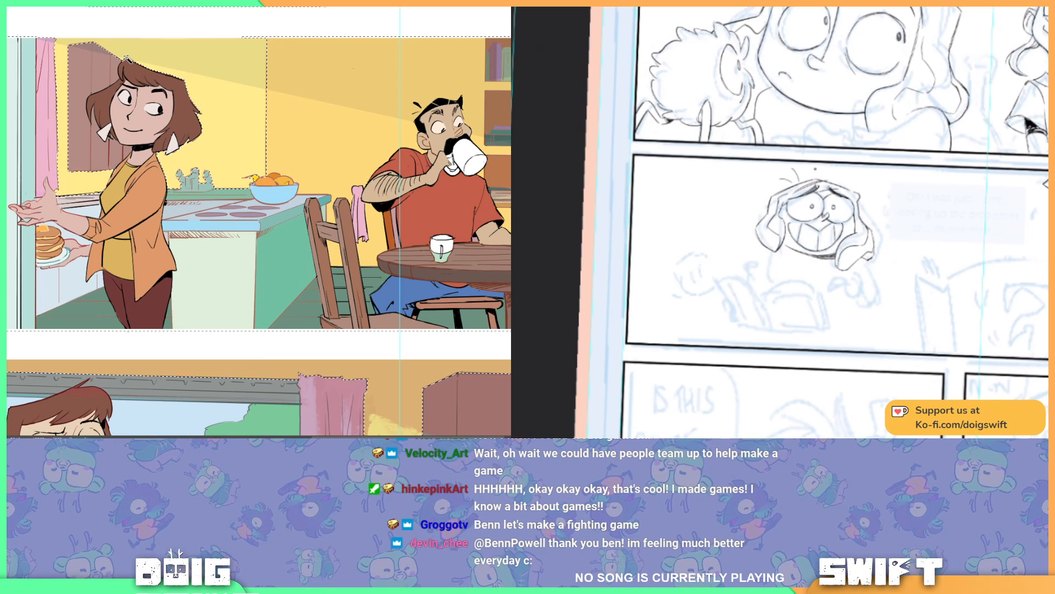
left_click_drag(865, 203, 851, 220)
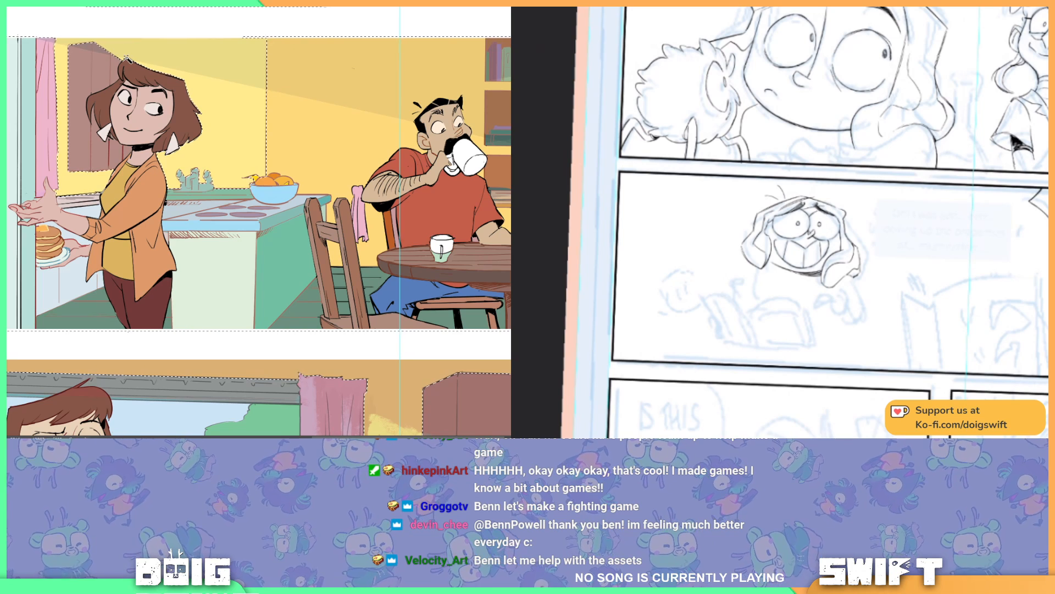
left_click_drag(851, 218, 858, 191)
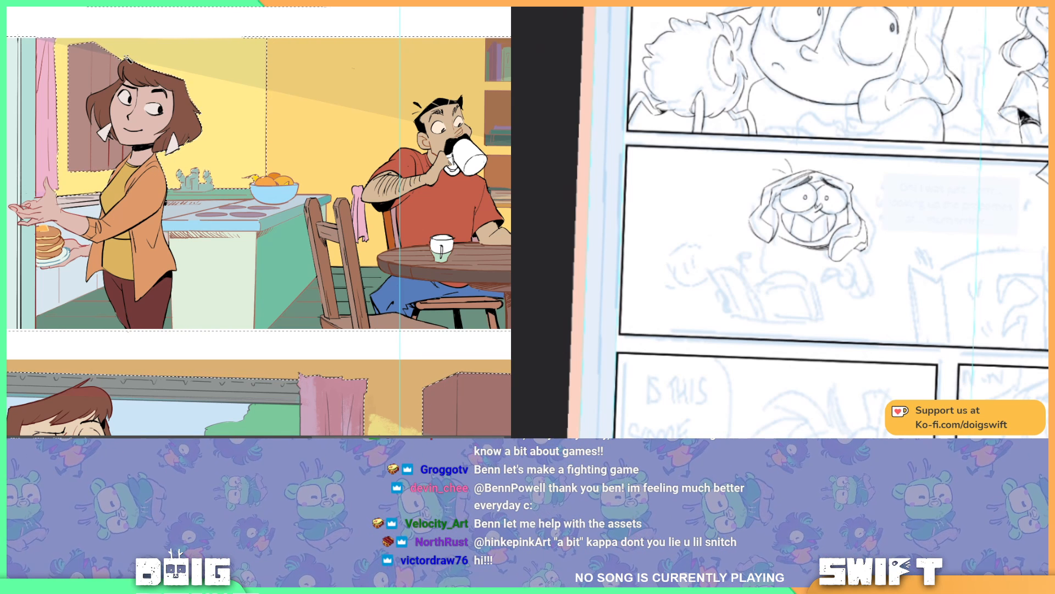
mouse_move(857, 208)
left_mouse_down()
mouse_move(868, 195)
mouse_move(894, 211)
mouse_move(900, 194)
left_mouse_up()
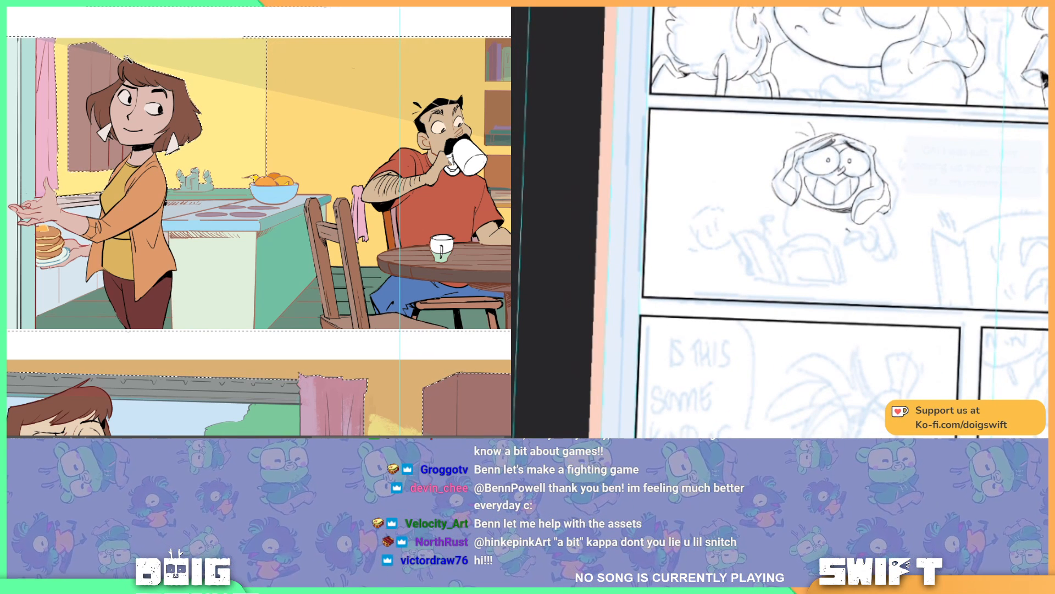
left_click_drag(847, 230, 847, 238)
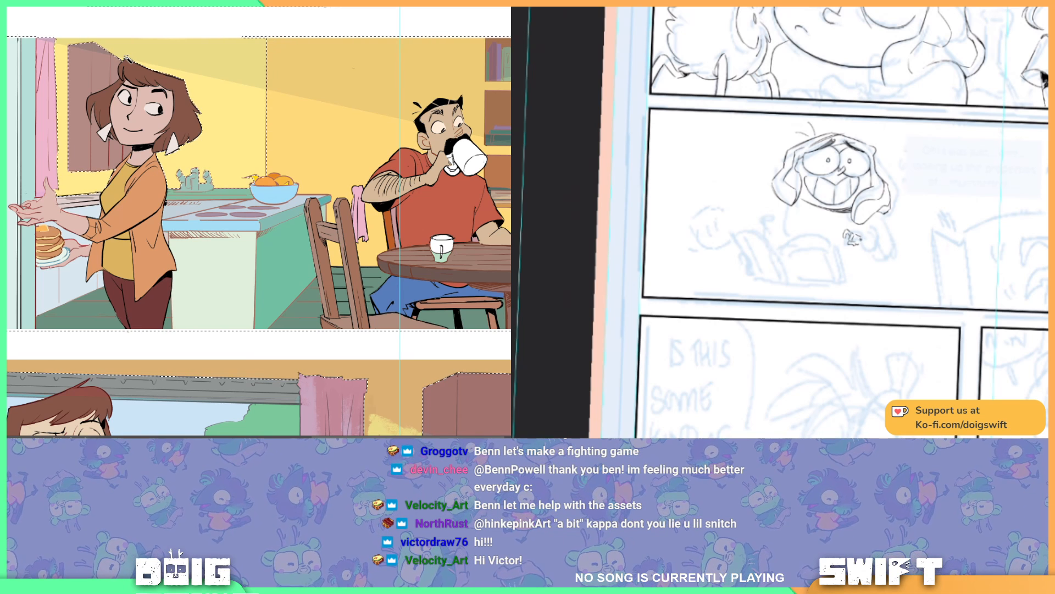
key("ctrl+z")
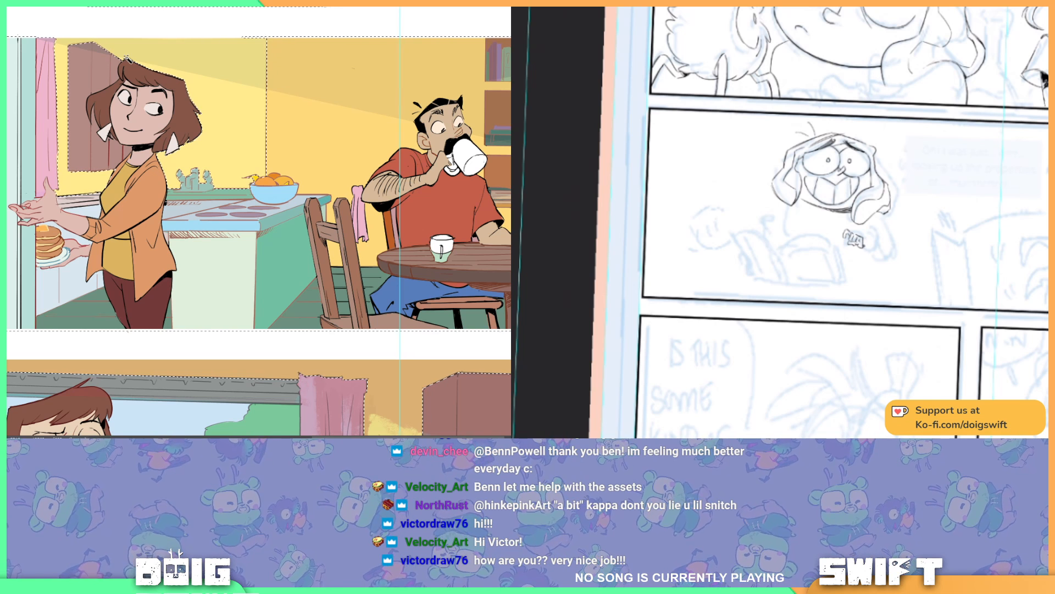
key("ctrl+z")
left_click_drag(862, 235, 862, 245)
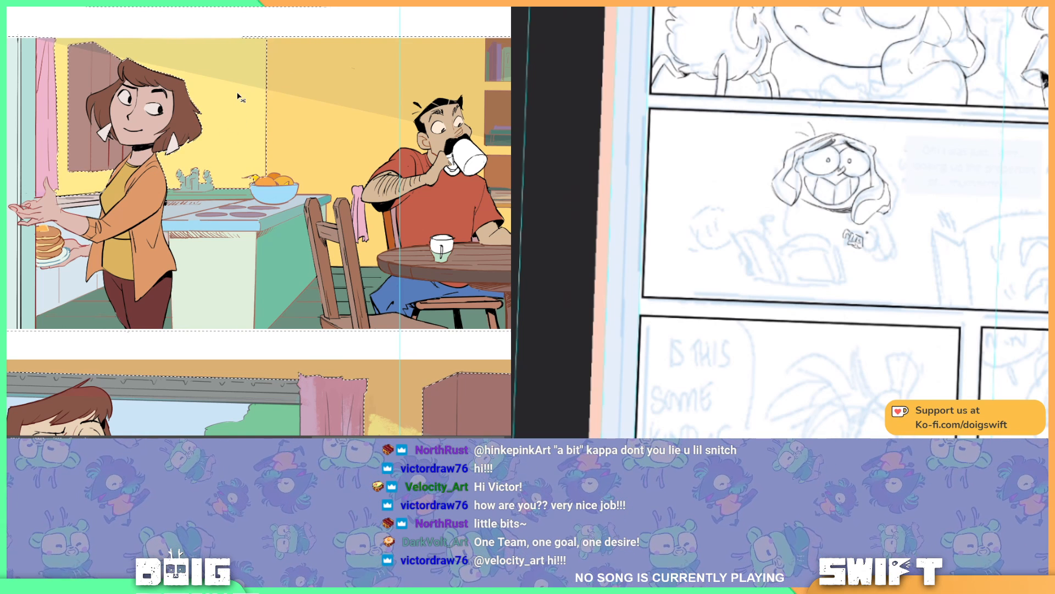
key("ctrl+u")
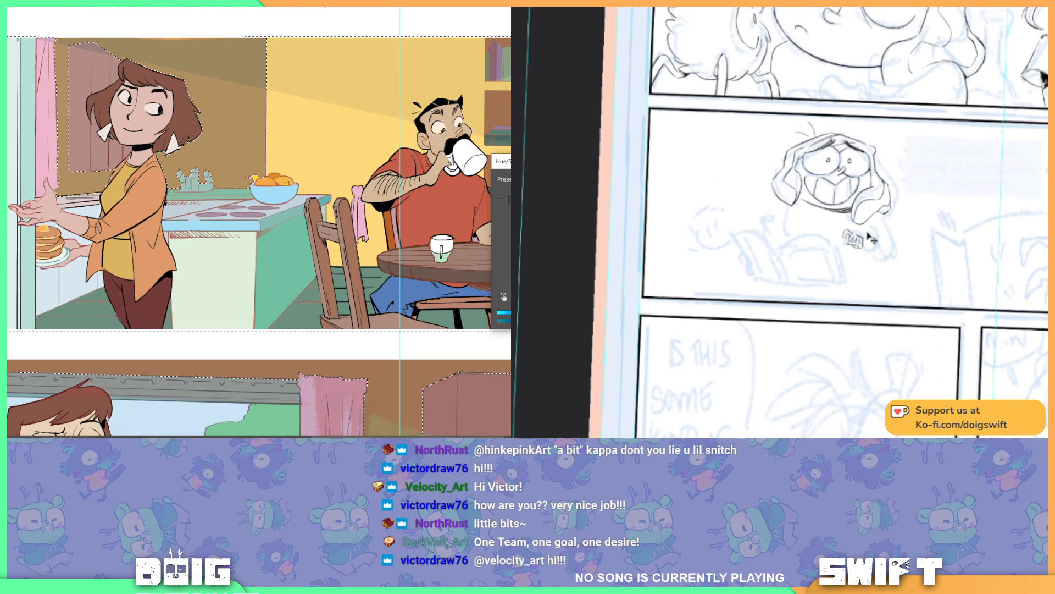
key("Escape")
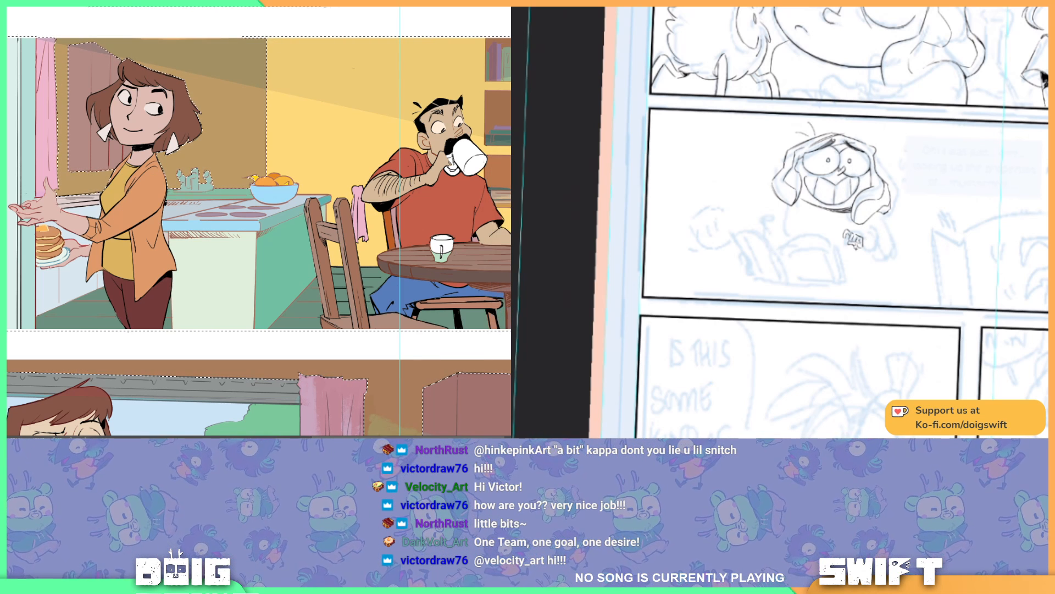
key("ctrl+d")
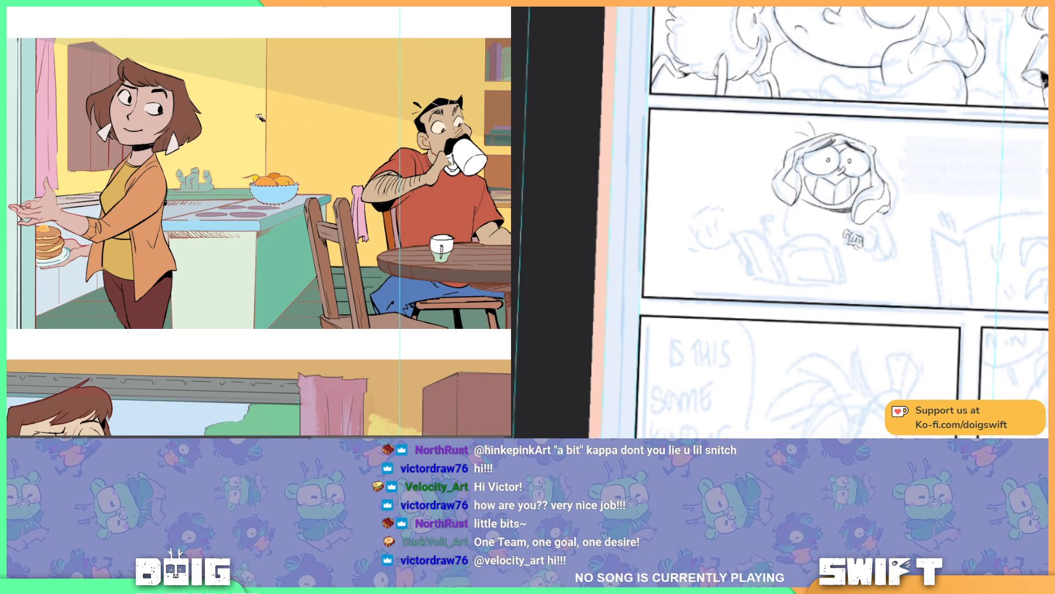
scroll(286, 101, "down", 2)
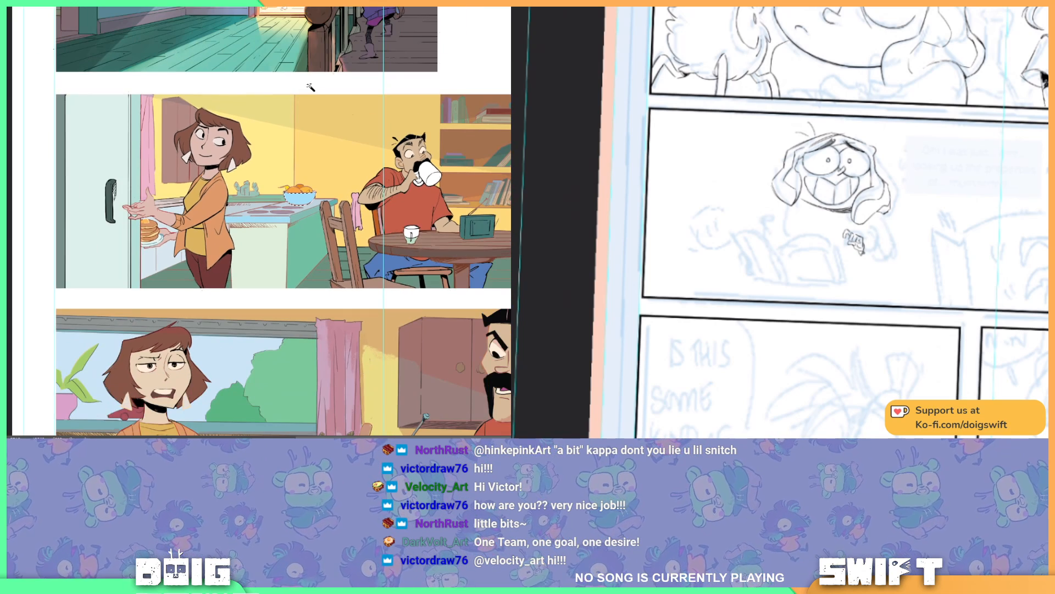
left_click_drag(374, 268, 344, 120)
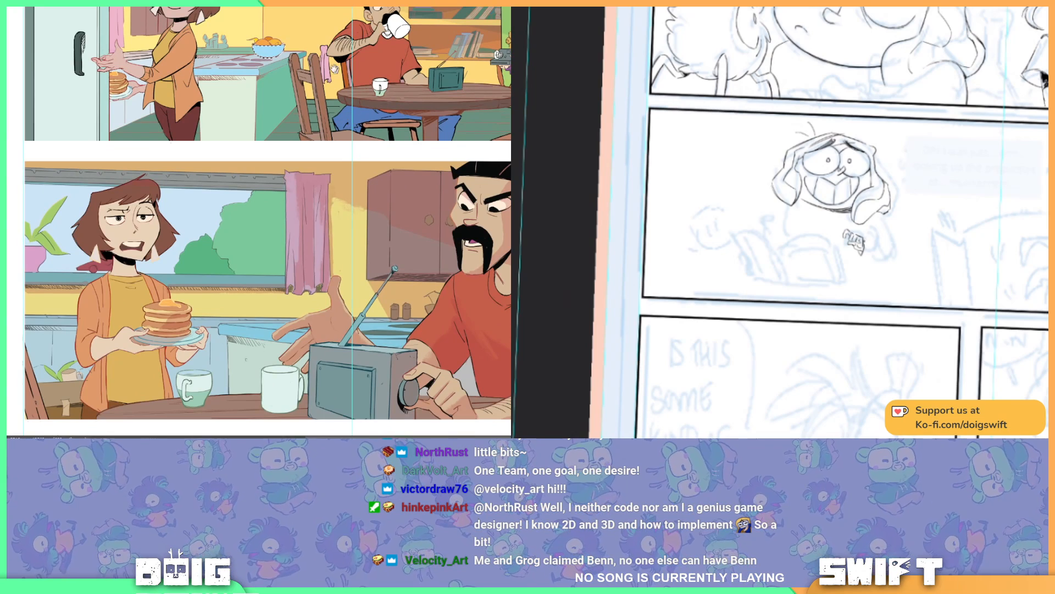
left_click_drag(306, 11, 314, 108)
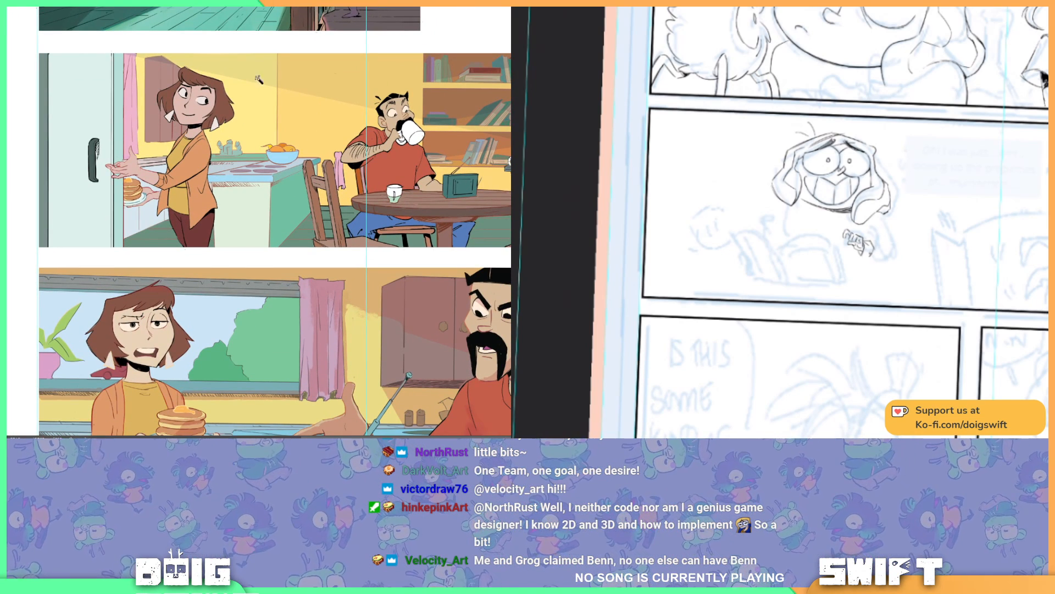
left_click(253, 111)
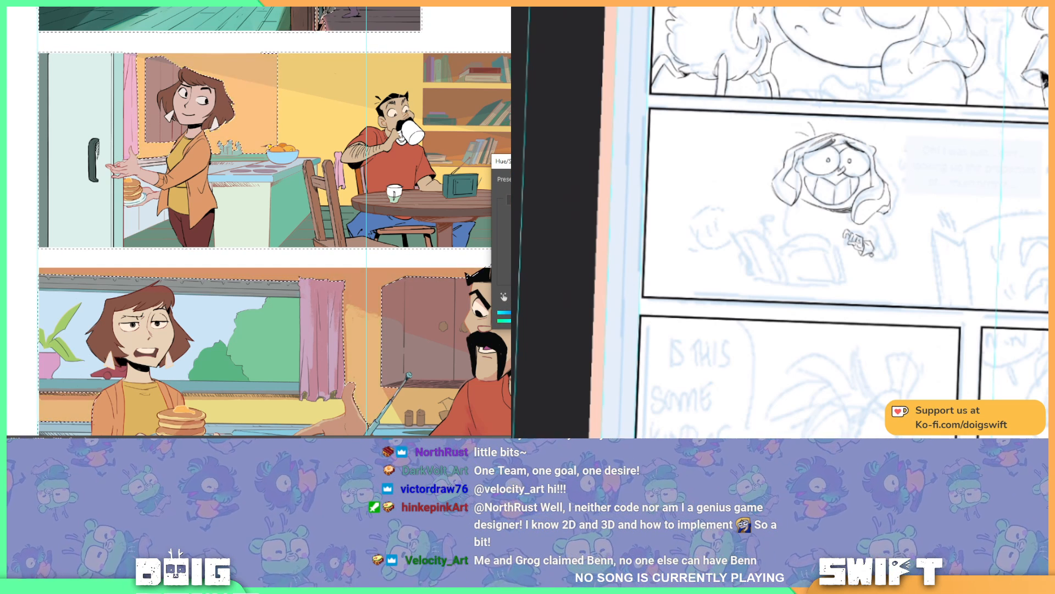
key("Escape")
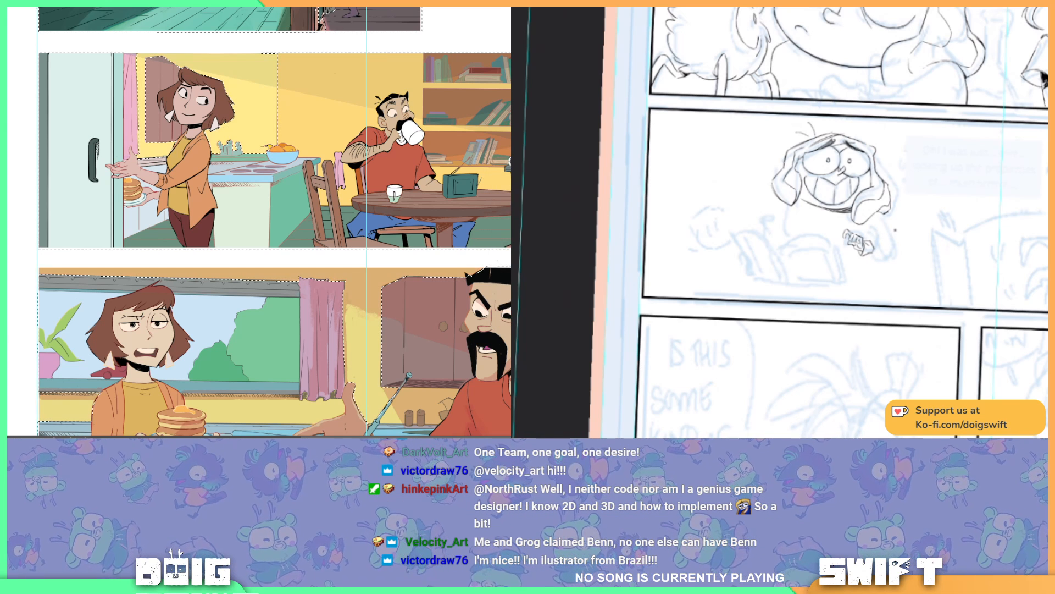
key("ctrl+d")
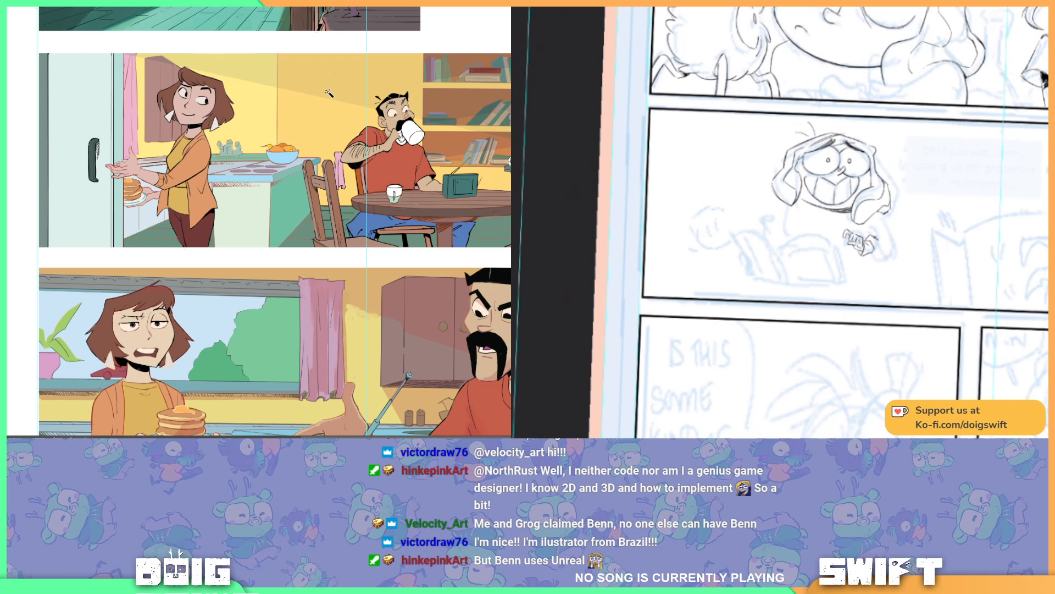
Step: Draw boundary lines along the gutters above and below the coloured kitchen panel and select the yellow wall behind the woman
left_click_drag(37, 45, 510, 253)
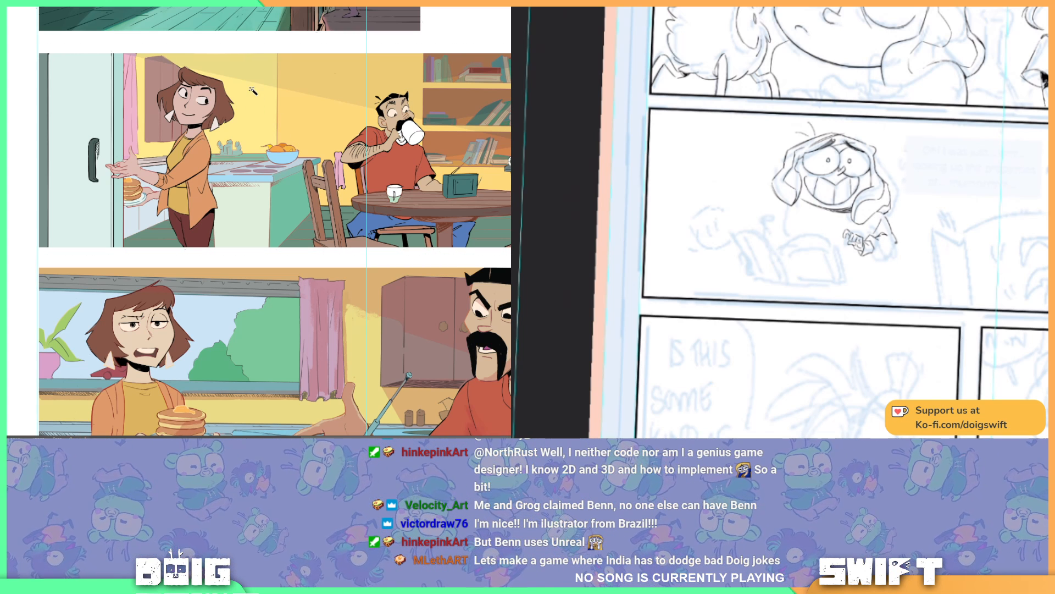
left_click_drag(313, 237, 331, 201)
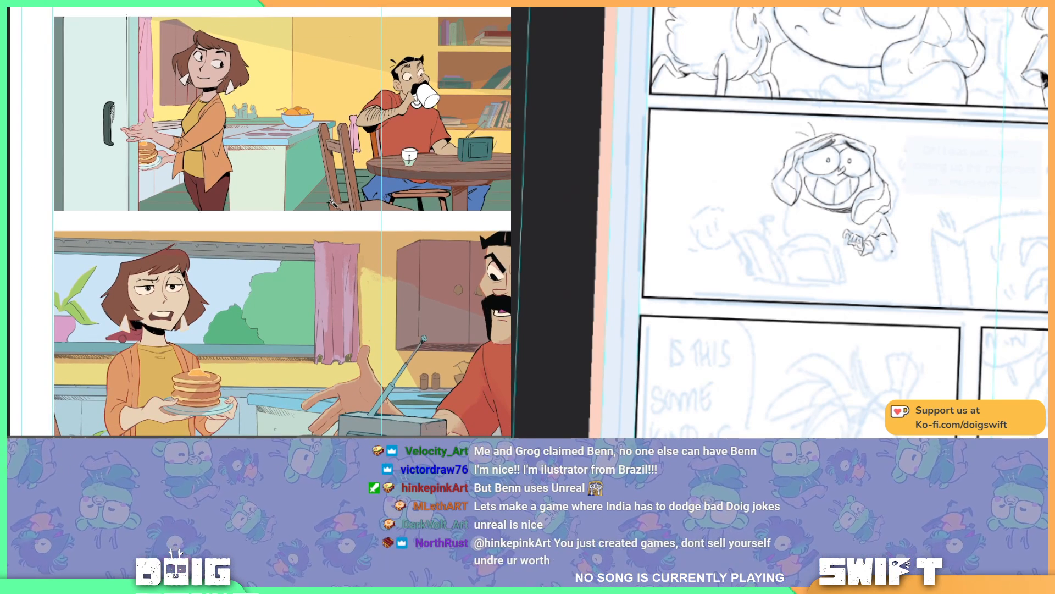
left_click_drag(8, 213, 374, 223)
left_click_drag(869, 254, 880, 257)
left_click_drag(510, 224, 510, 227)
key("ctrl+z")
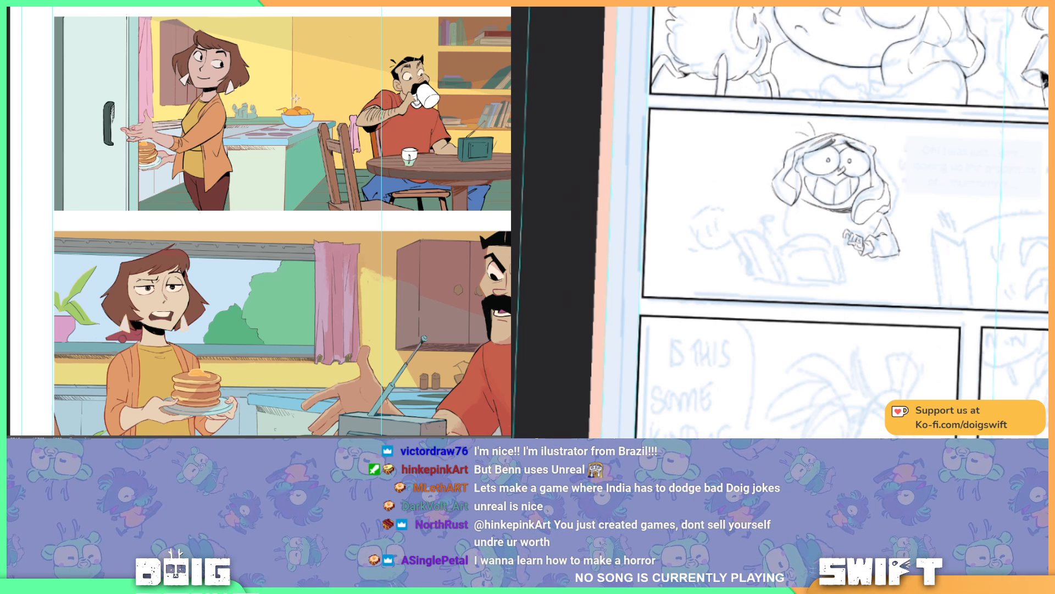
left_click_drag(288, 83, 294, 205)
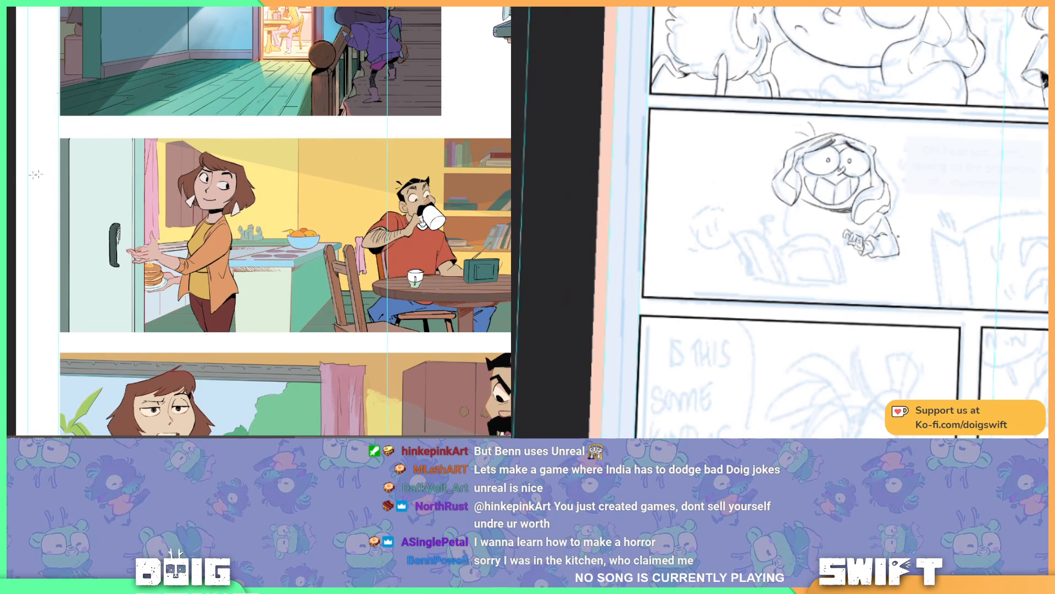
left_click_drag(11, 123, 514, 134)
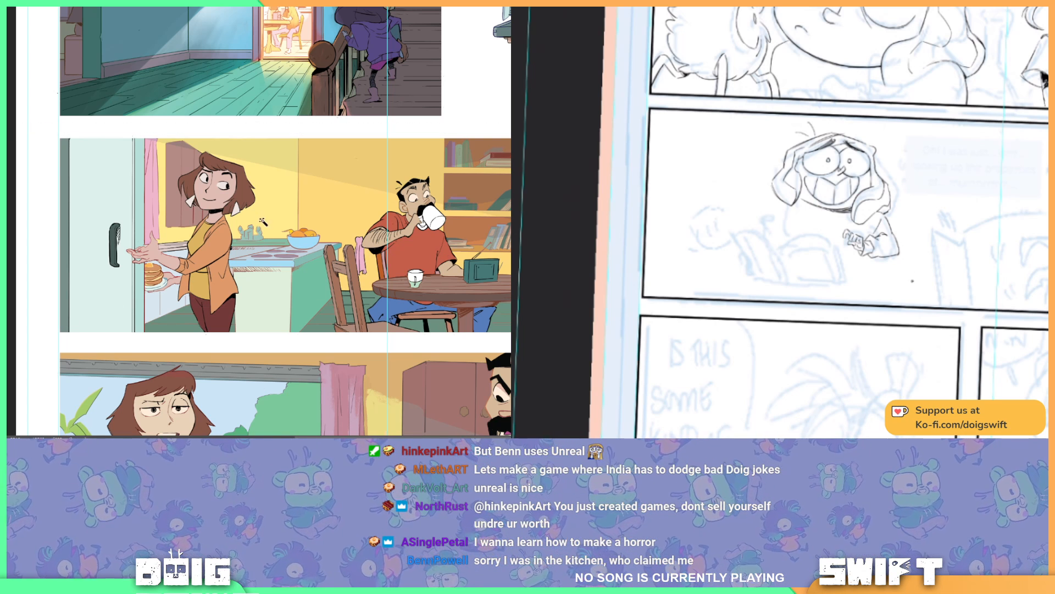
left_click(262, 221)
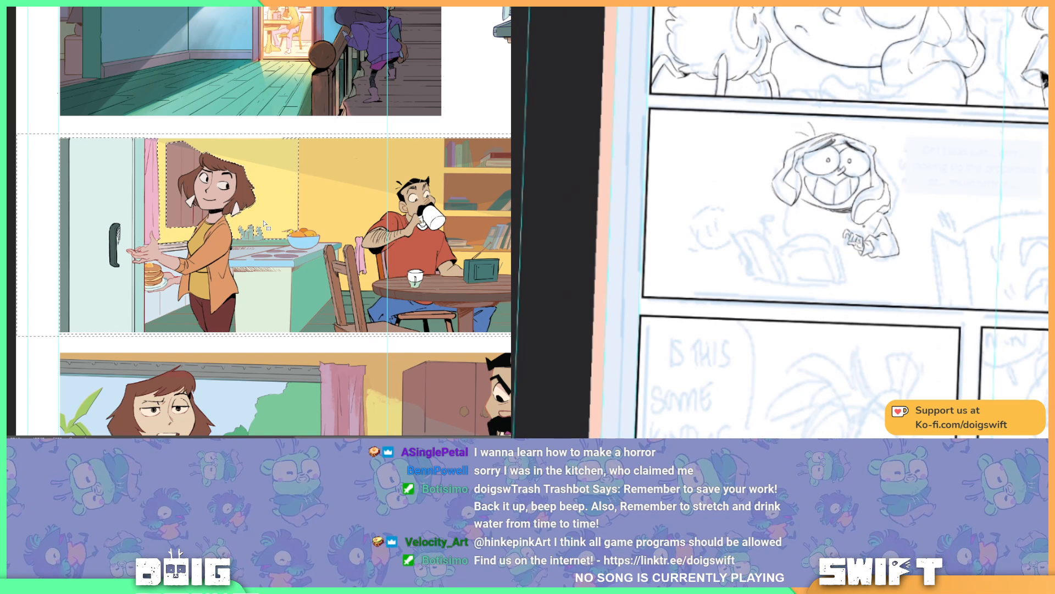
Step: Try shifting the selected kitchen wall to a deeper orange with Hue/Saturation and sampling the adjacent wall colour
key("ctrl+u")
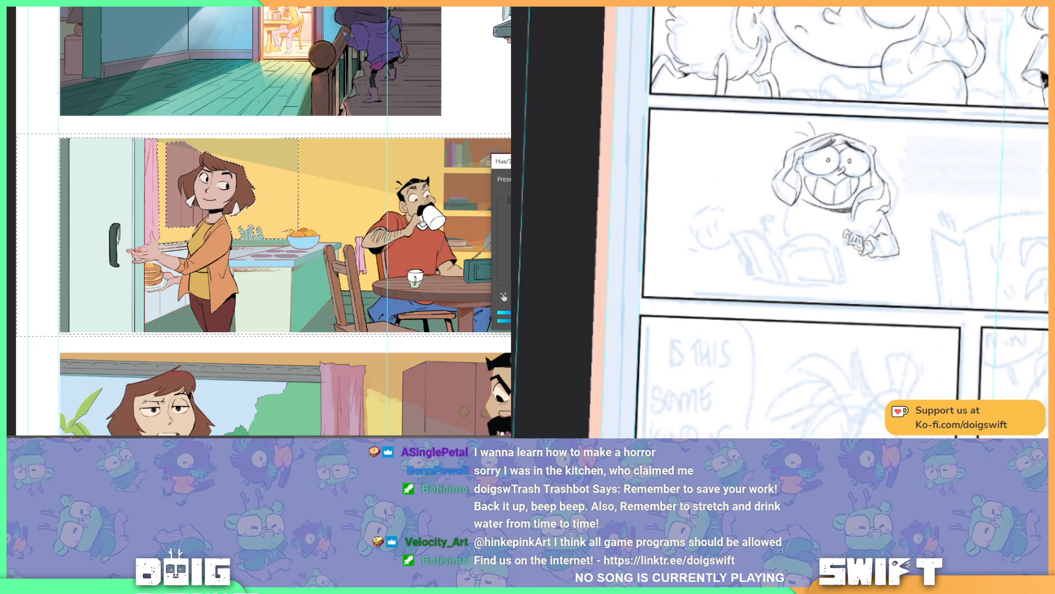
key("Return")
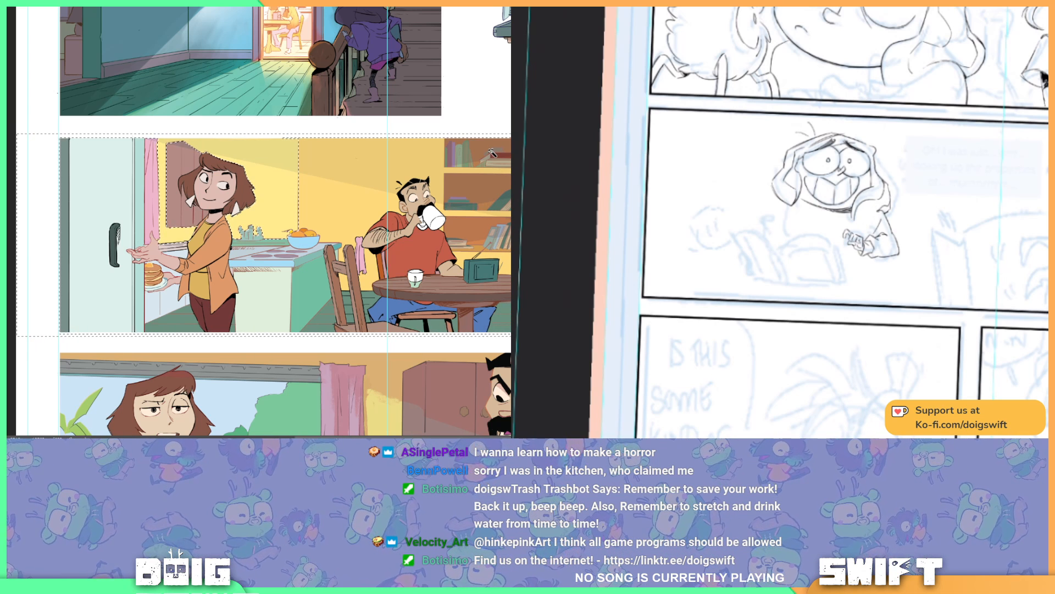
key("ctrl+u")
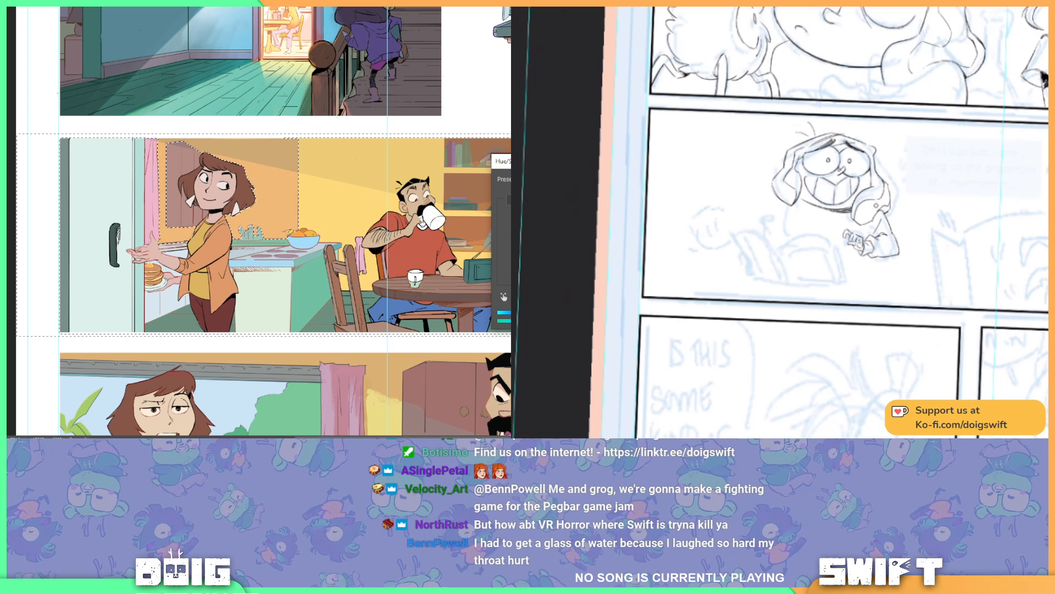
key("Return")
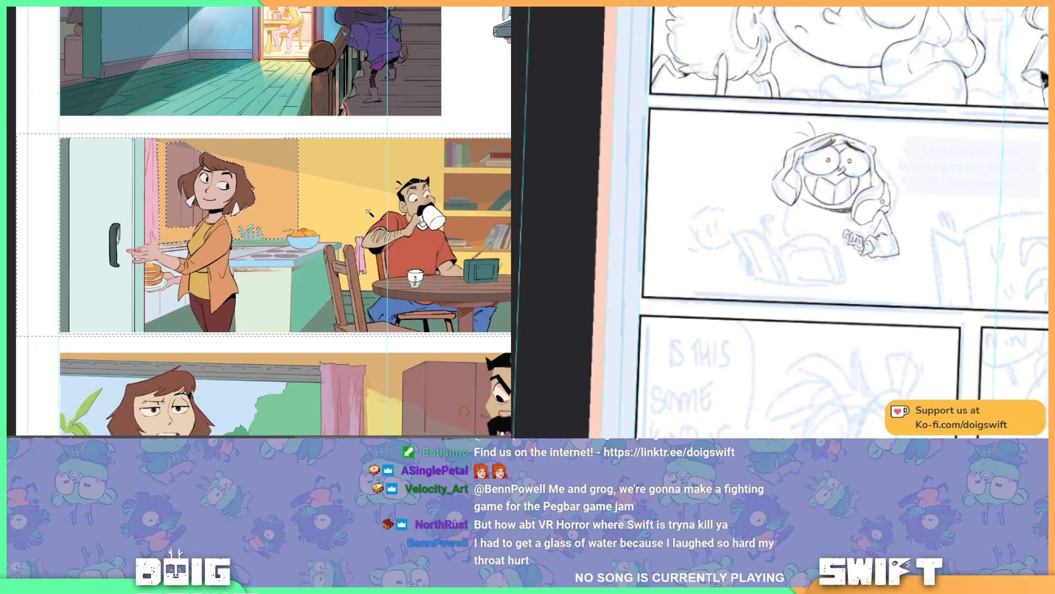
key("i")
left_click(332, 211)
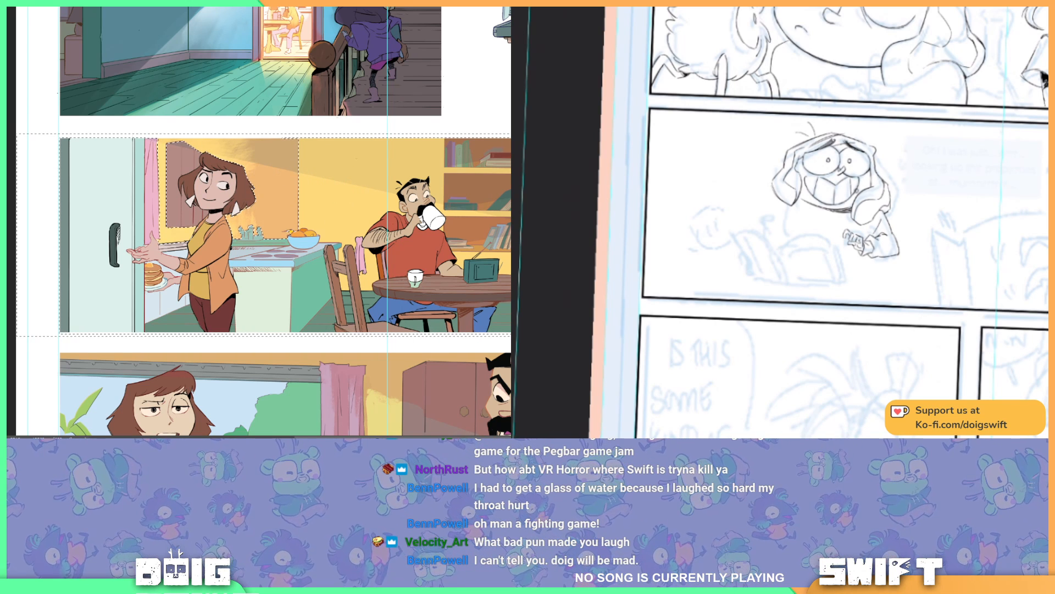
key("ctrl+z")
key("ctrl+z")
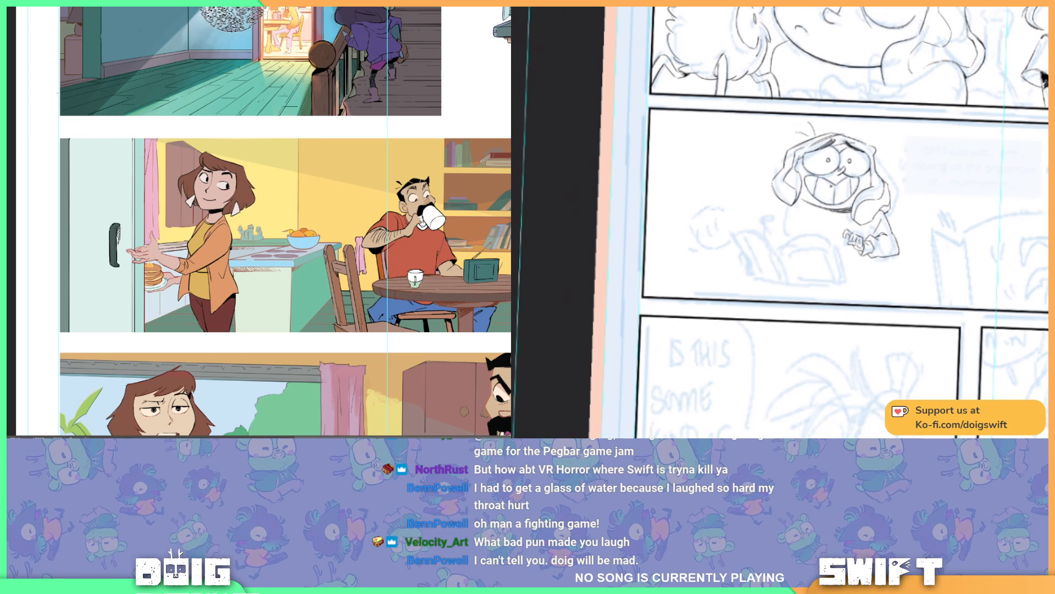
Step: Fill the selected kitchen wall section behind the woman with a warmer orange
key("alt+e")
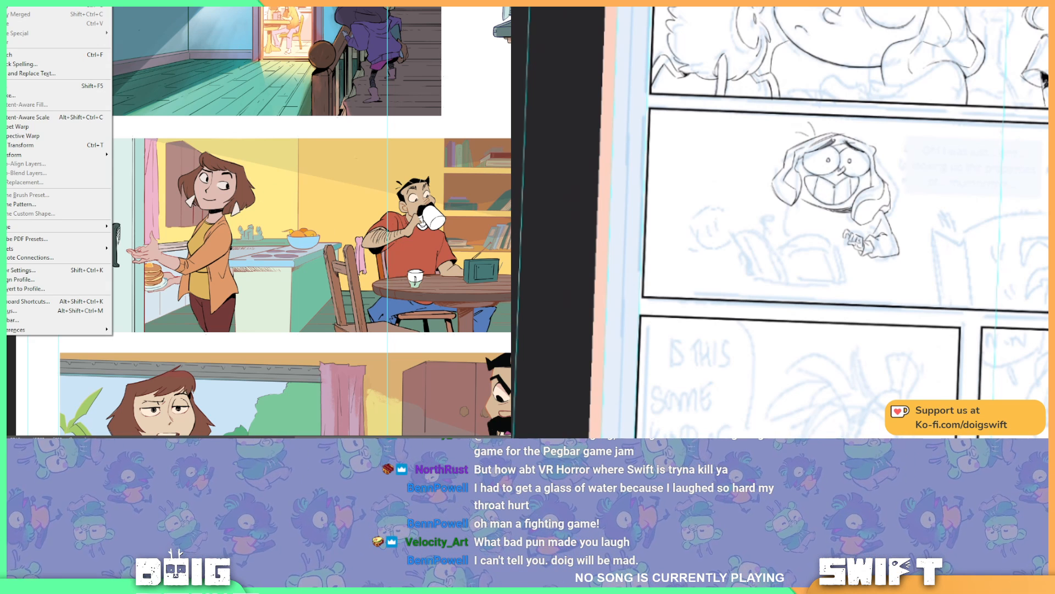
key("Escape")
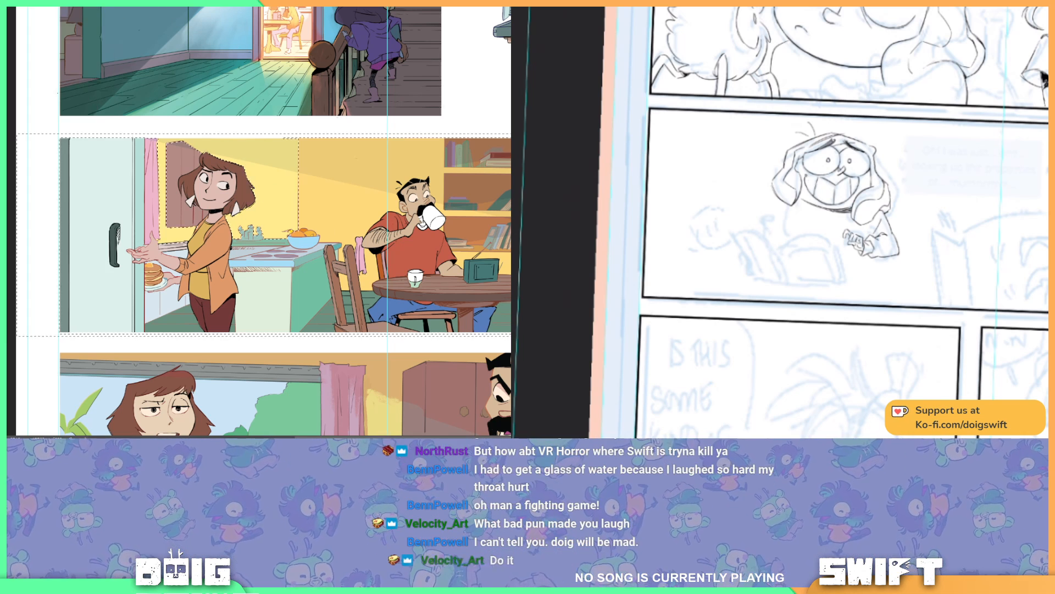
key("alt+e")
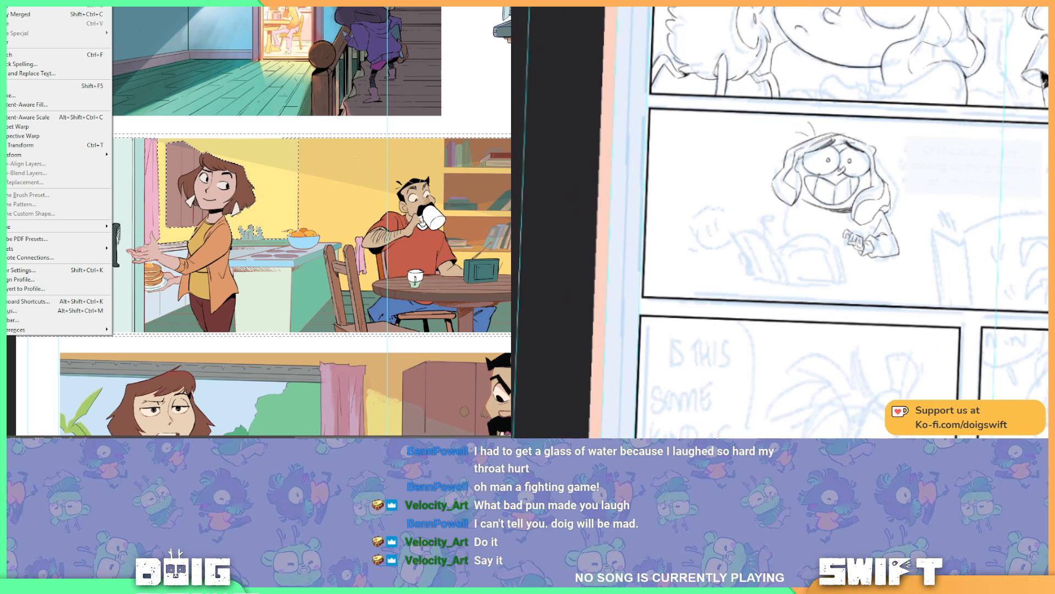
key("Escape")
key("alt+BackSpace")
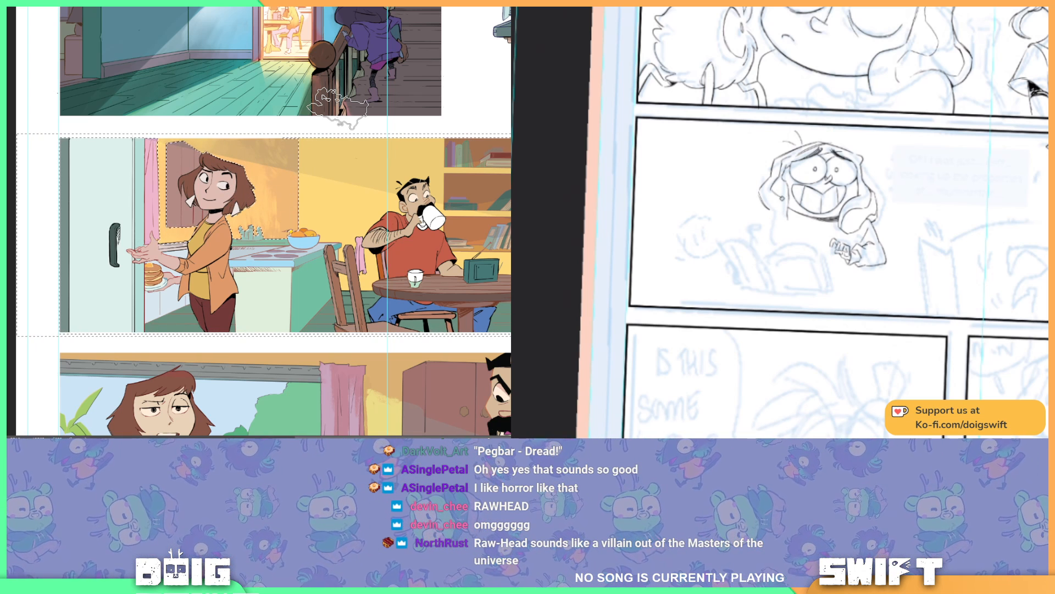
Step: Break up the wall's orange into a mottled texture with a smaller speckled eraser, and clear the selection
key("e")
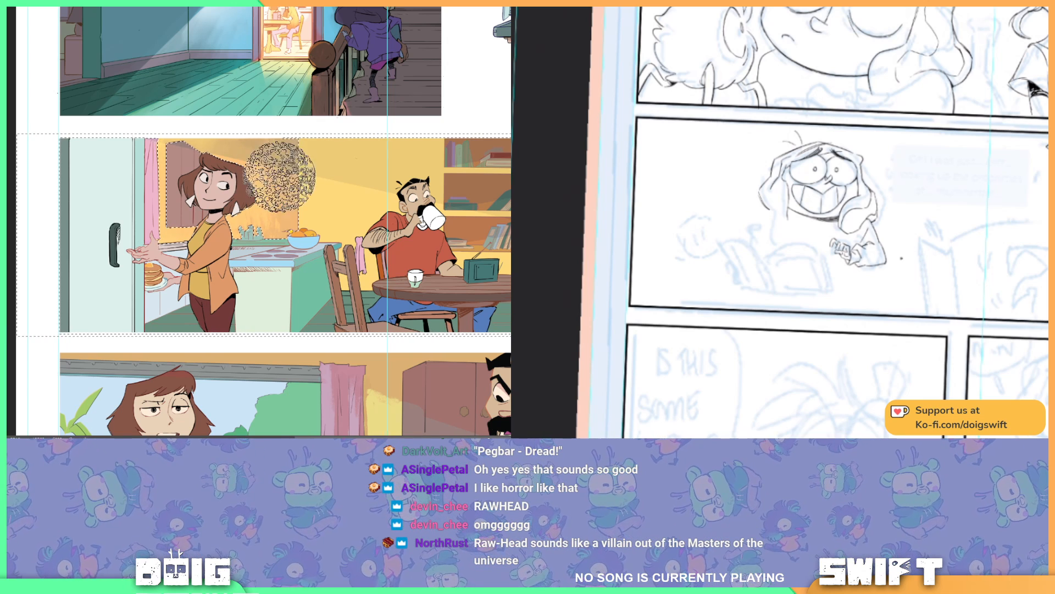
key("[")
key("[")
key("[")
key("[")
key("[")
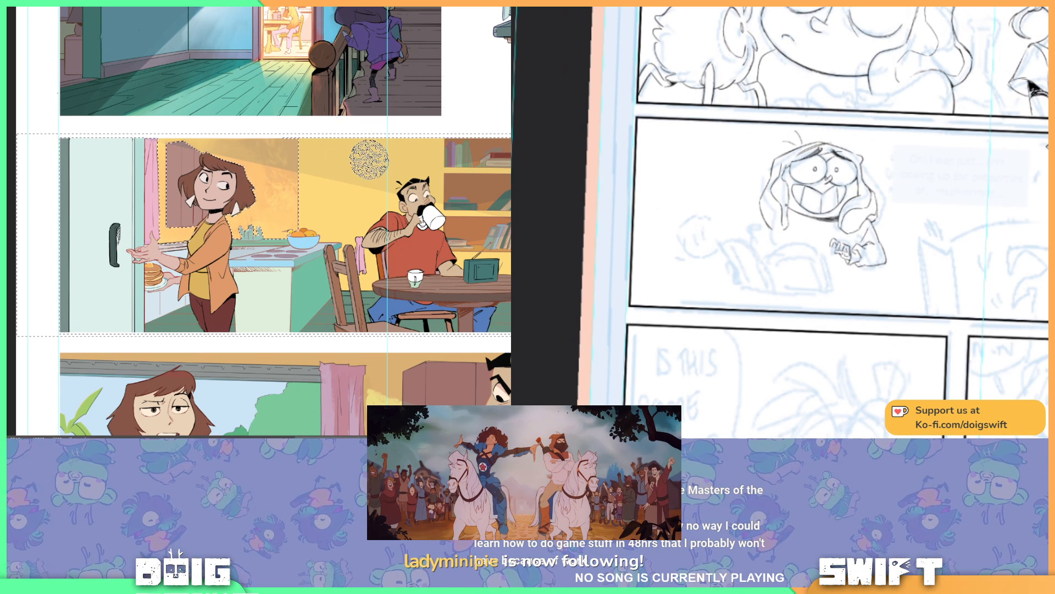
key("ctrl+d")
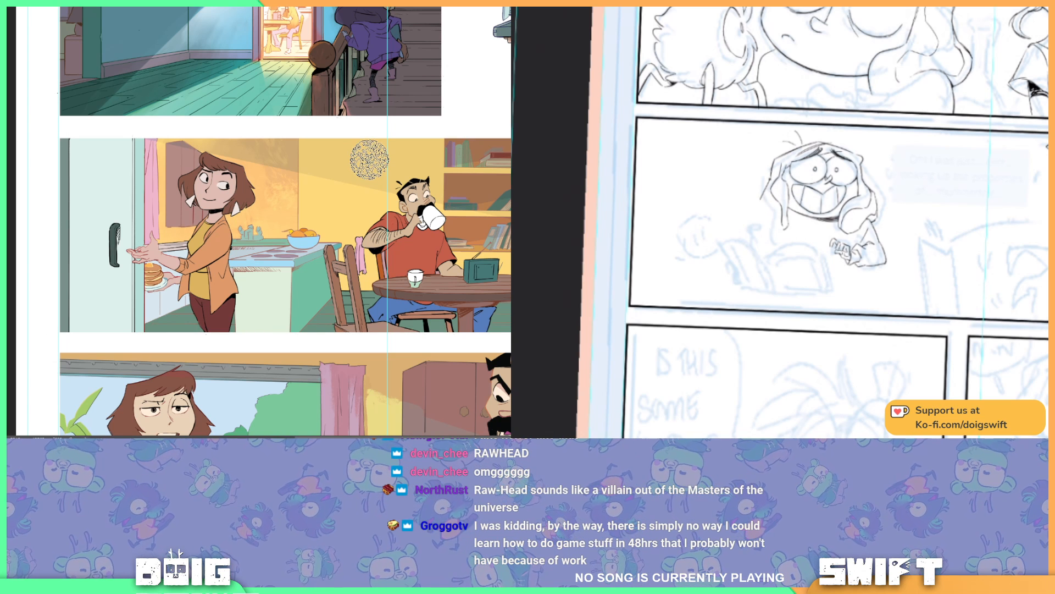
Step: Ink the long hair strand hanging beside the grinning character's face, following the blue sketch
mouse_move(771, 175)
left_mouse_down()
mouse_move(759, 199)
mouse_move(768, 224)
left_mouse_up()
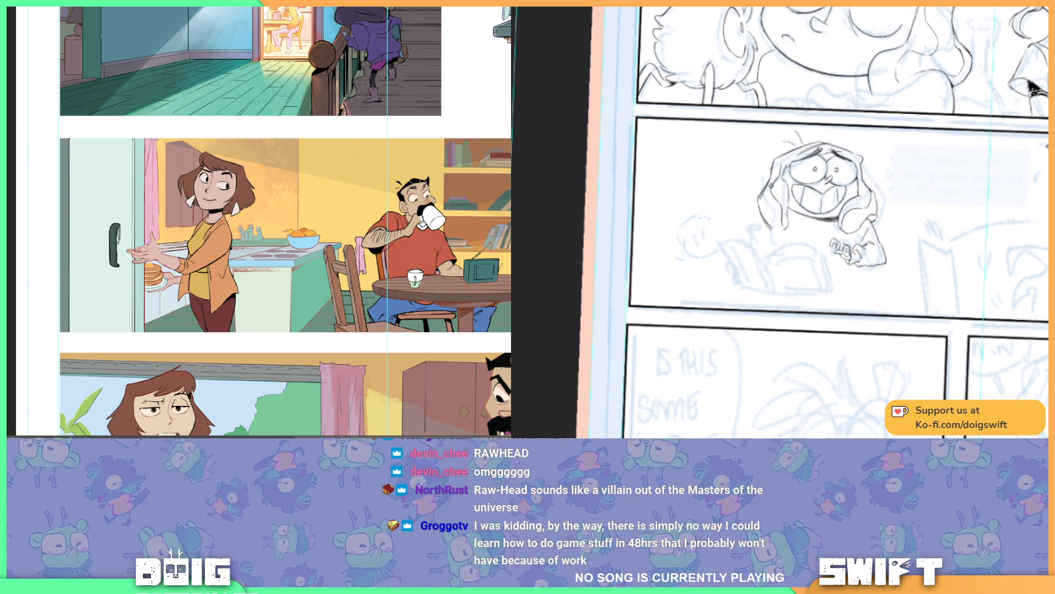
left_click_drag(763, 198, 765, 188)
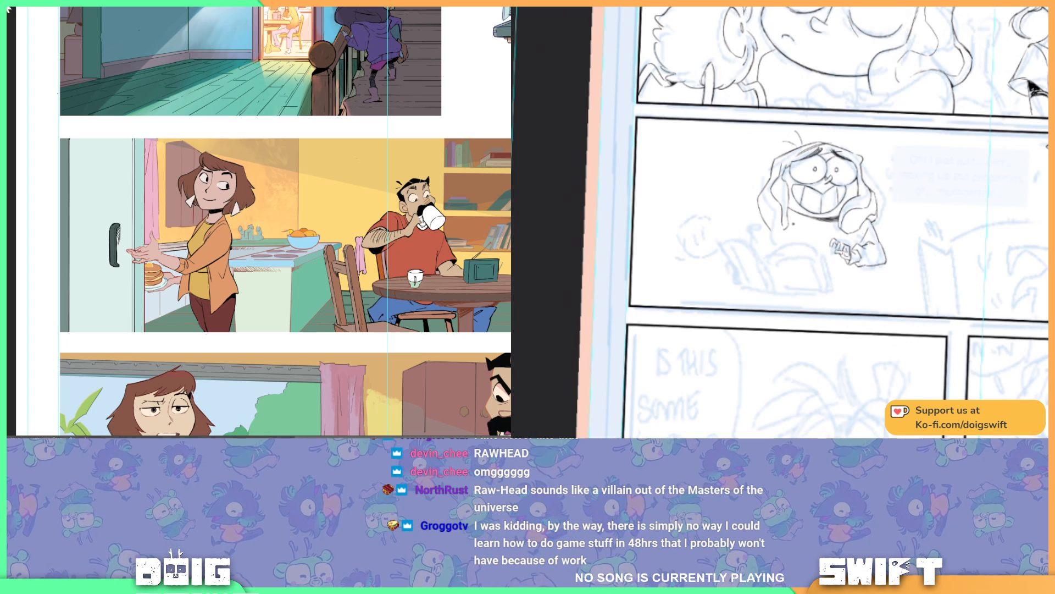
Step: Compare the kitchen panel's tinted background line art with the black version by undoing and redoing the change
mouse_move(500, 210)
left_mouse_down()
mouse_move(464, 192)
mouse_move(473, 192)
left_mouse_up()
scroll(421, 236, "up", 1)
scroll(421, 237, "down", 1)
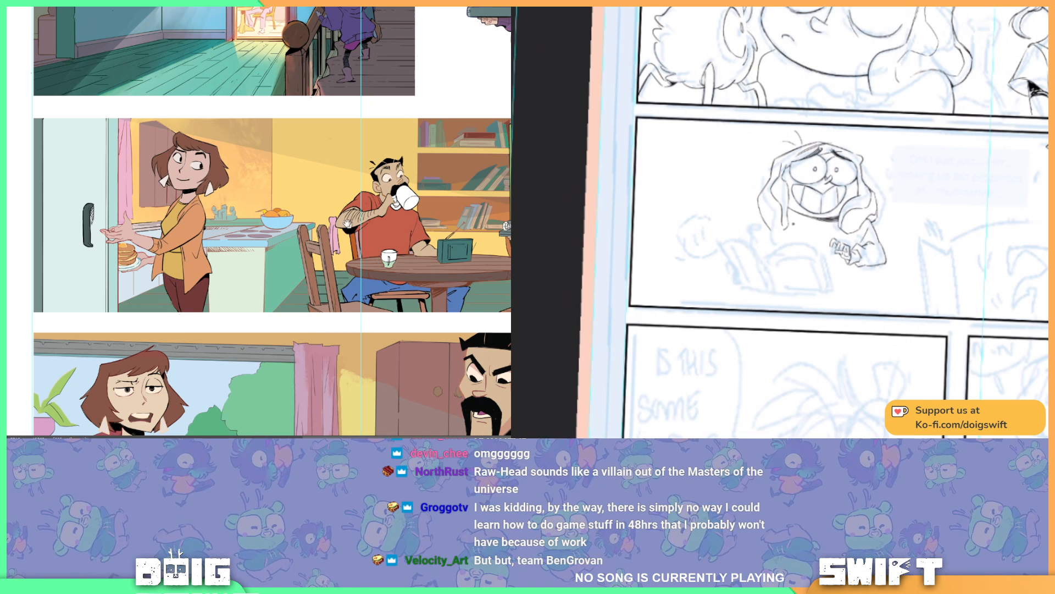
mouse_move(344, 219)
left_mouse_down()
mouse_move(352, 198)
mouse_move(349, 216)
left_mouse_up()
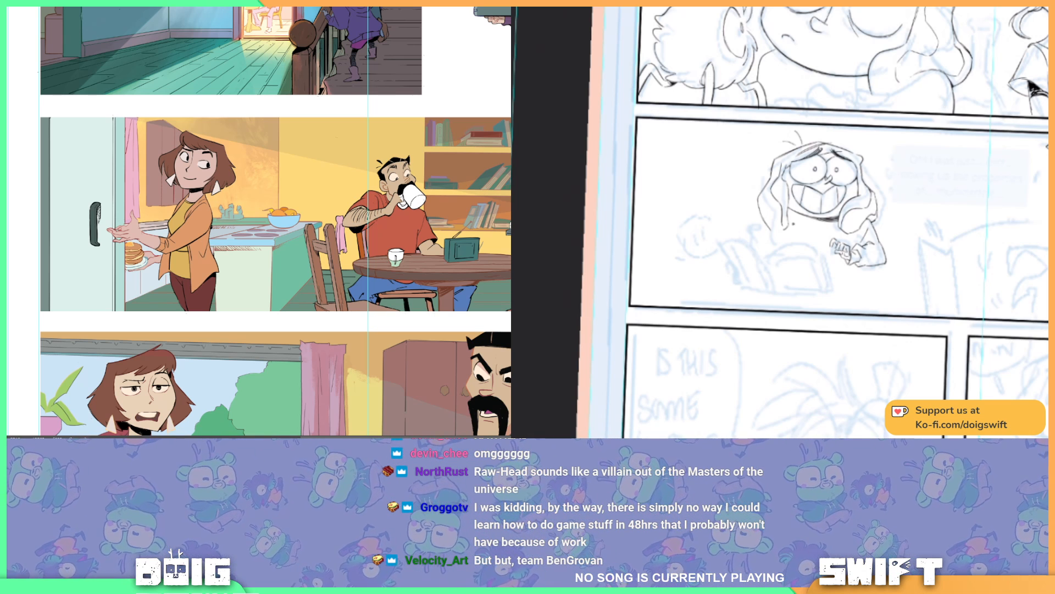
key("ctrl+z")
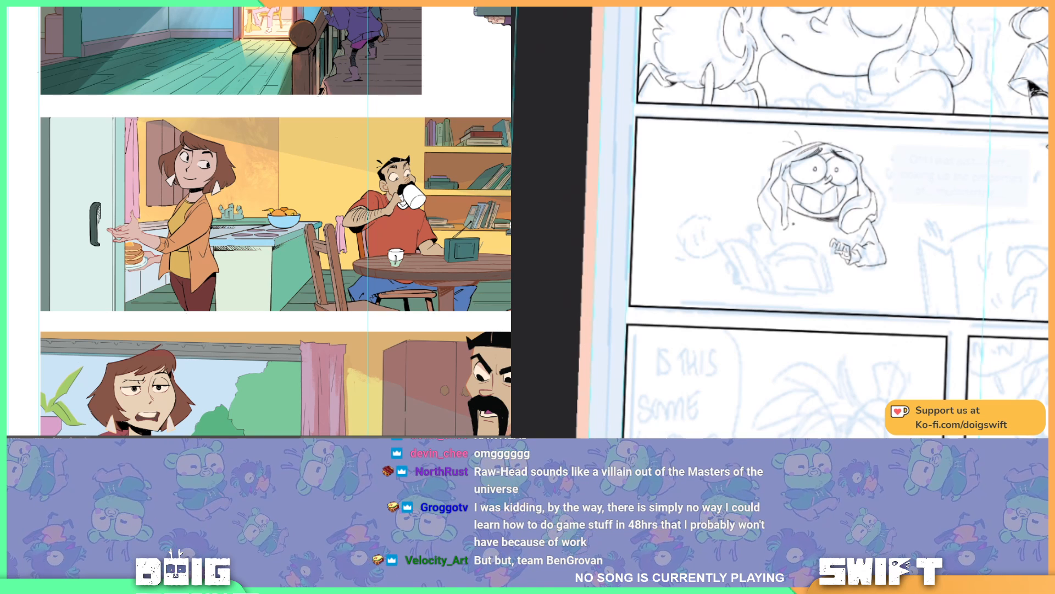
key("ctrl+shift+z")
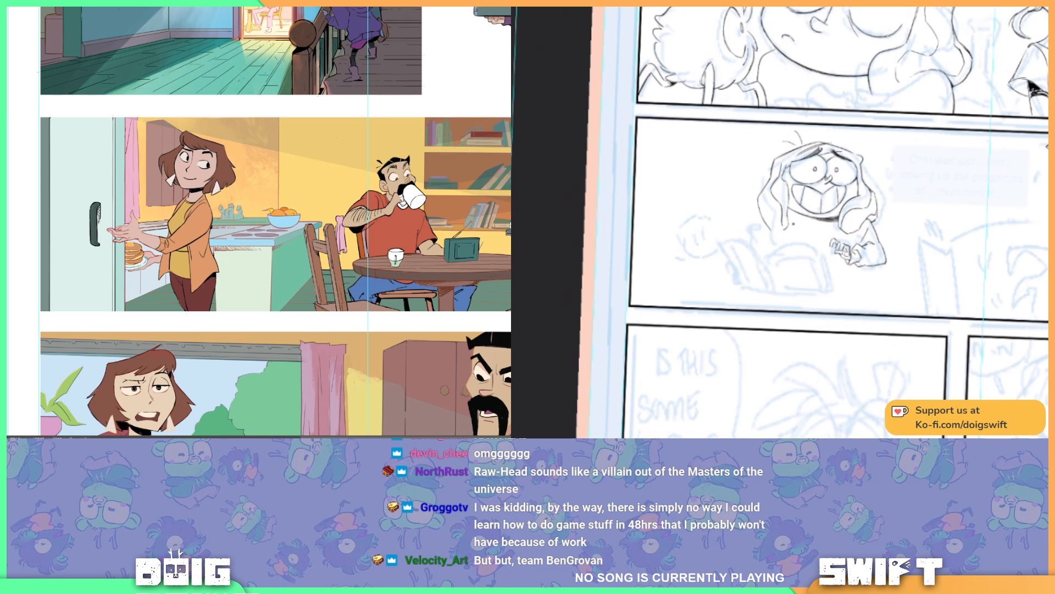
key("ctrl+z")
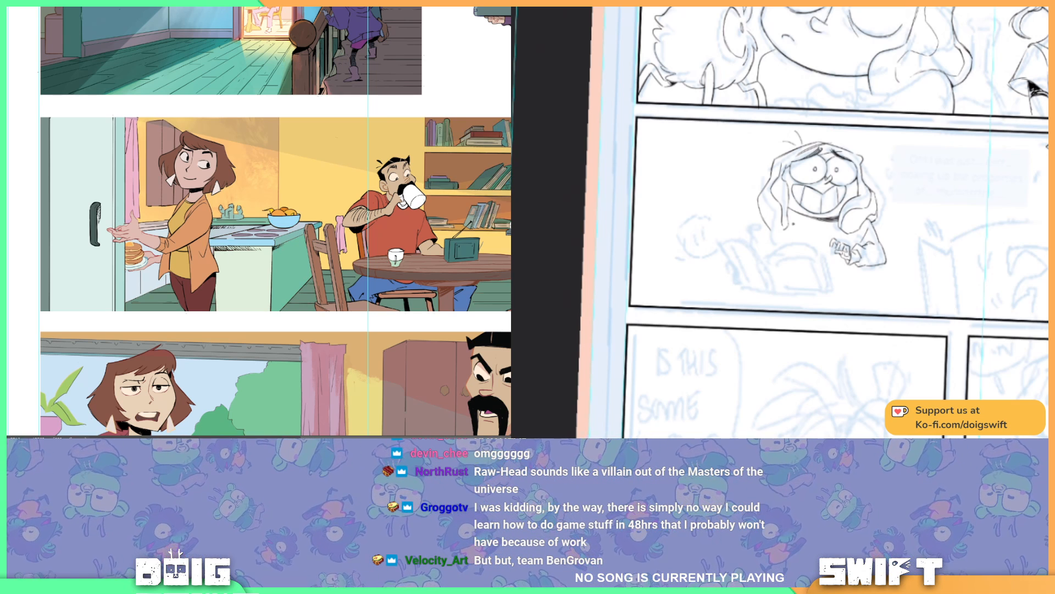
key("ctrl+shift+z")
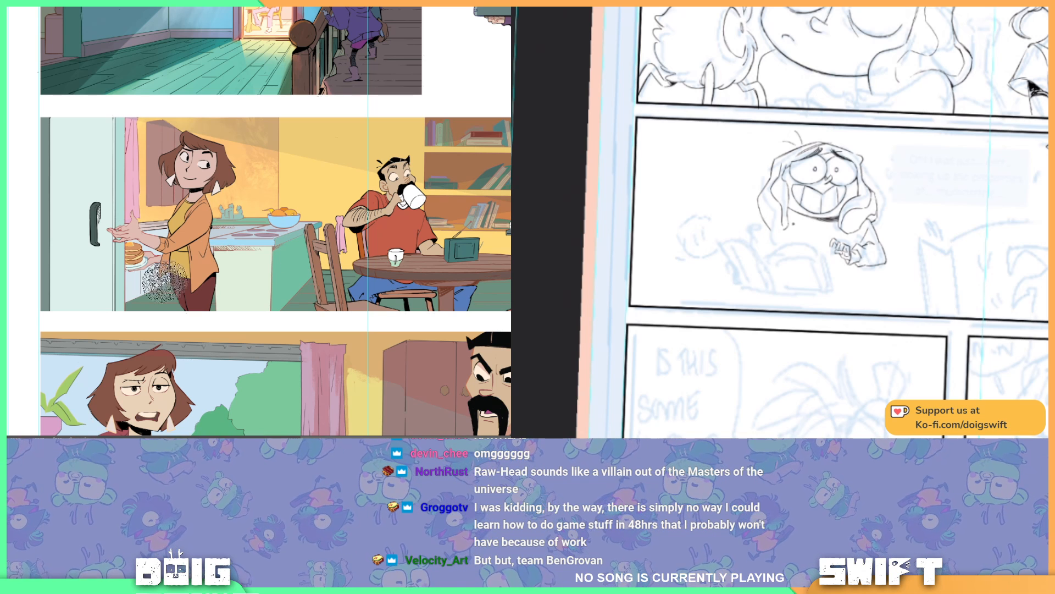
Step: Choose a dark greyish blue as foreground colour and recolour the kitchen counter's line art with it
left_click(3, 330)
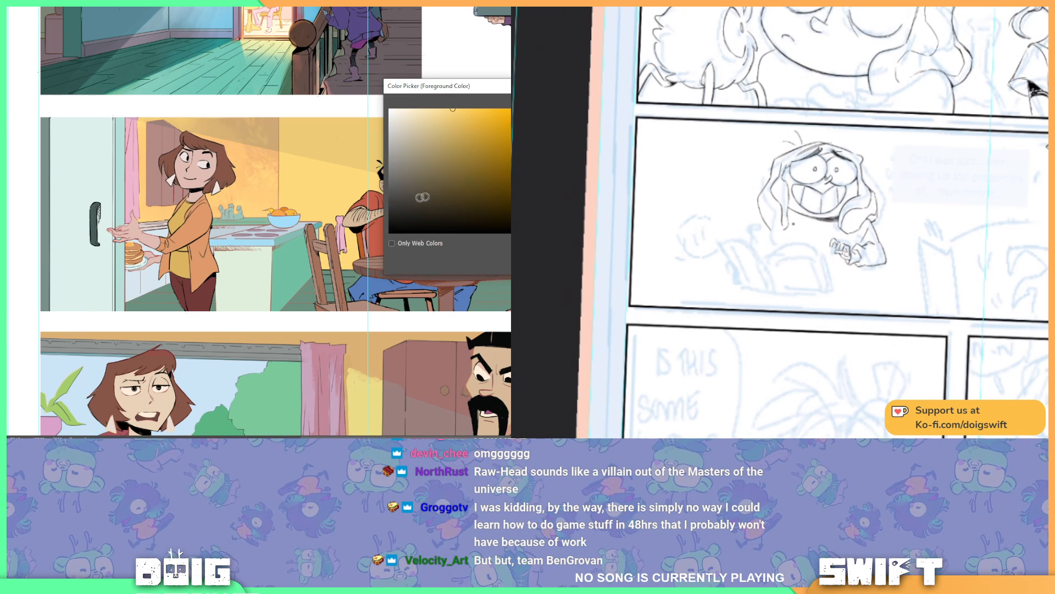
left_click(523, 159)
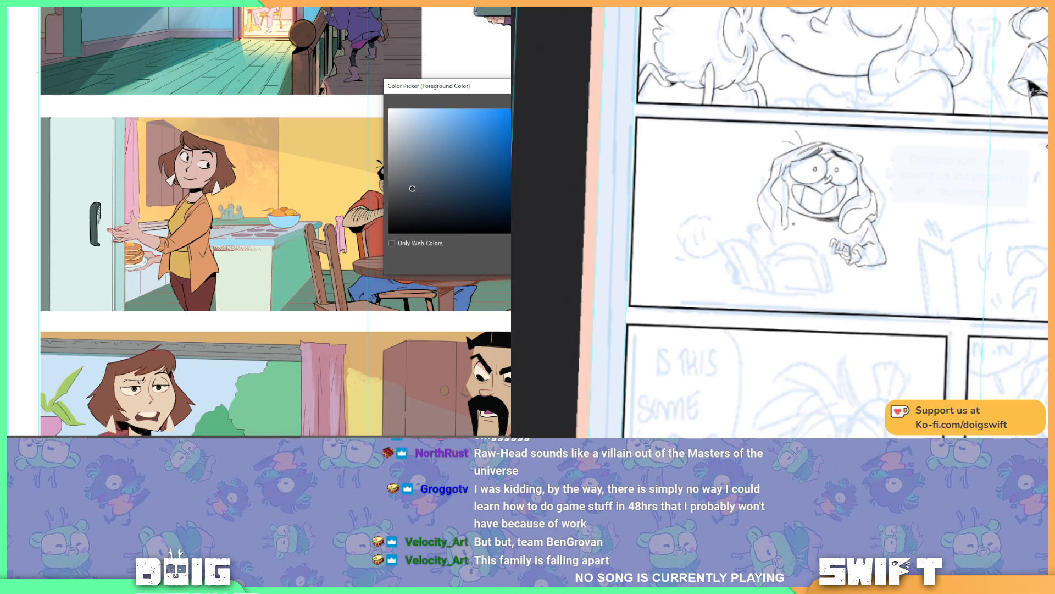
key("Return")
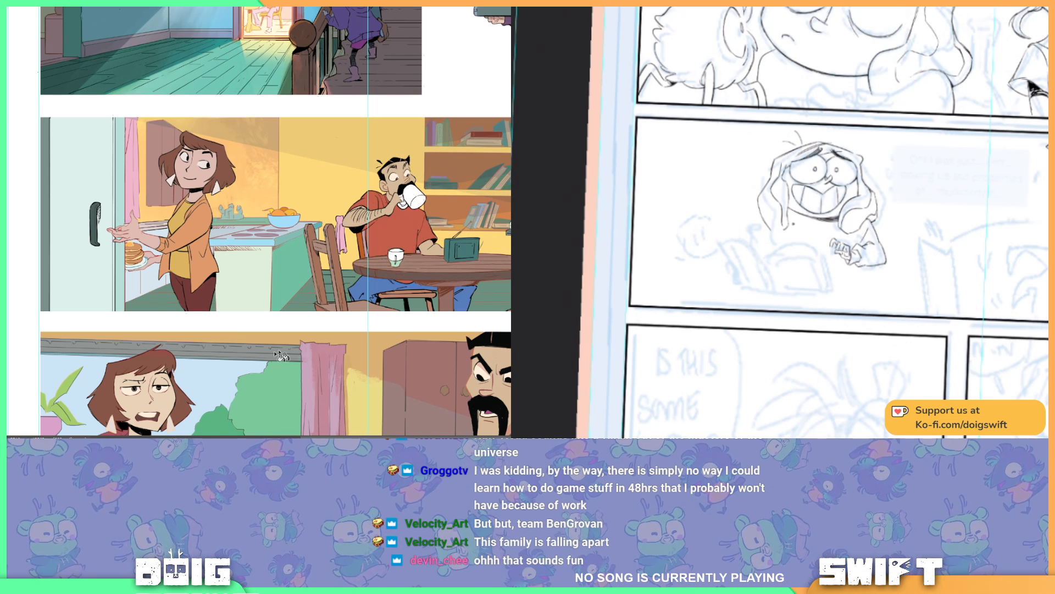
left_click(260, 274)
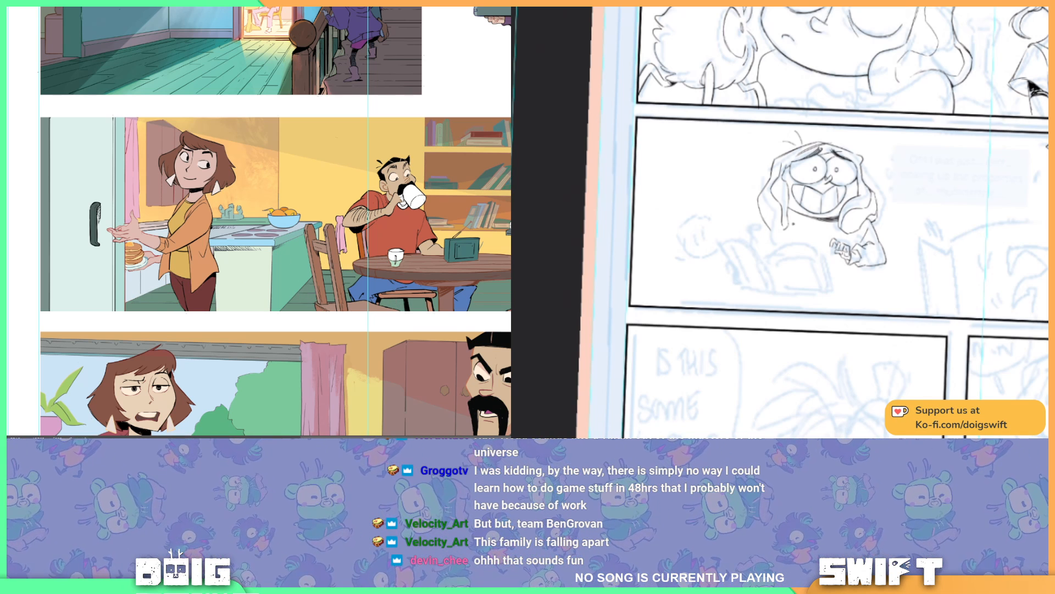
left_click_drag(520, 302, 506, 302)
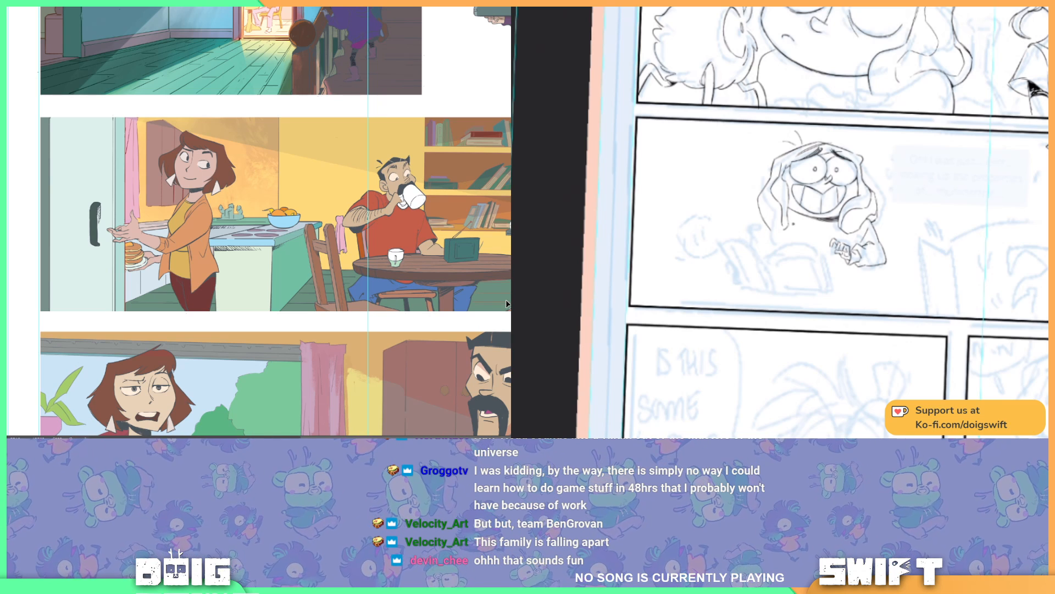
key("ctrl+z")
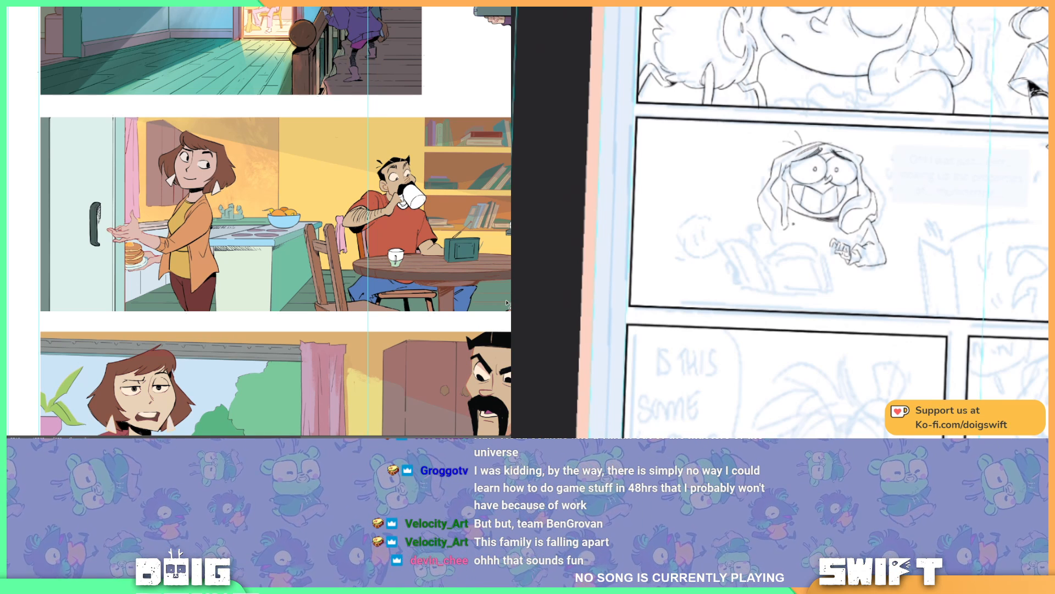
Step: Lasso the area around the table, chairs and floor, recolour the floor's line art inside it, and deselect
key("ctrl+plus")
key("ctrl+plus")
left_click_drag(521, 291, 381, 248)
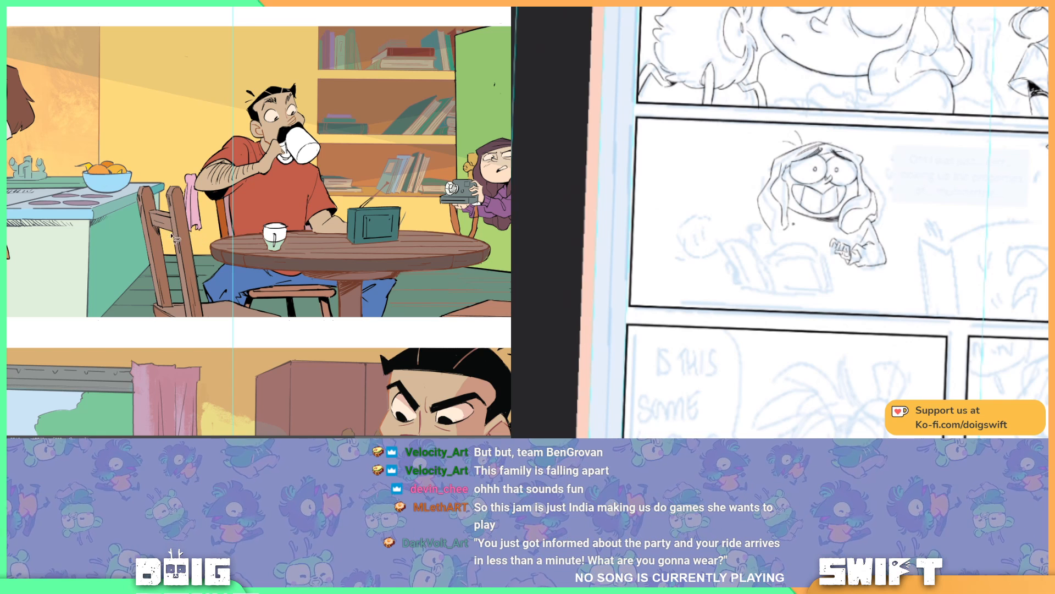
left_click_drag(184, 228, 511, 216)
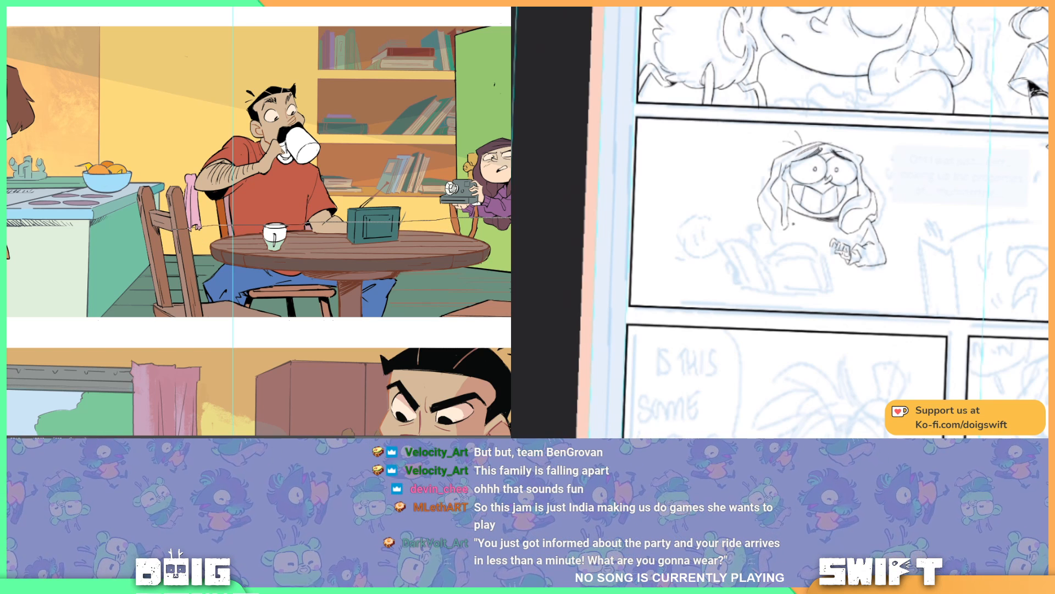
left_click_drag(508, 320, 253, 333)
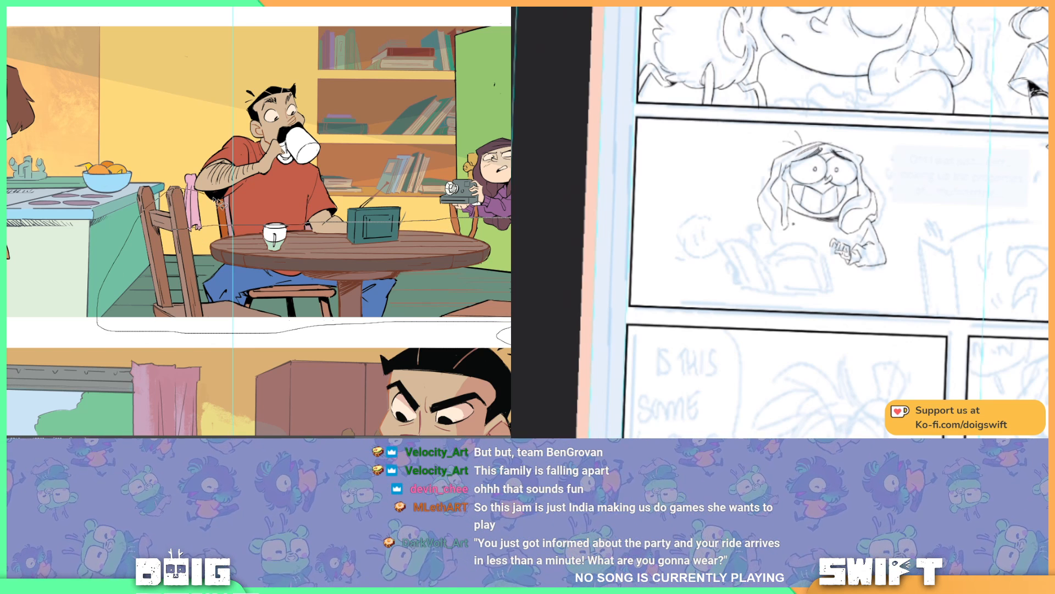
left_click(212, 229)
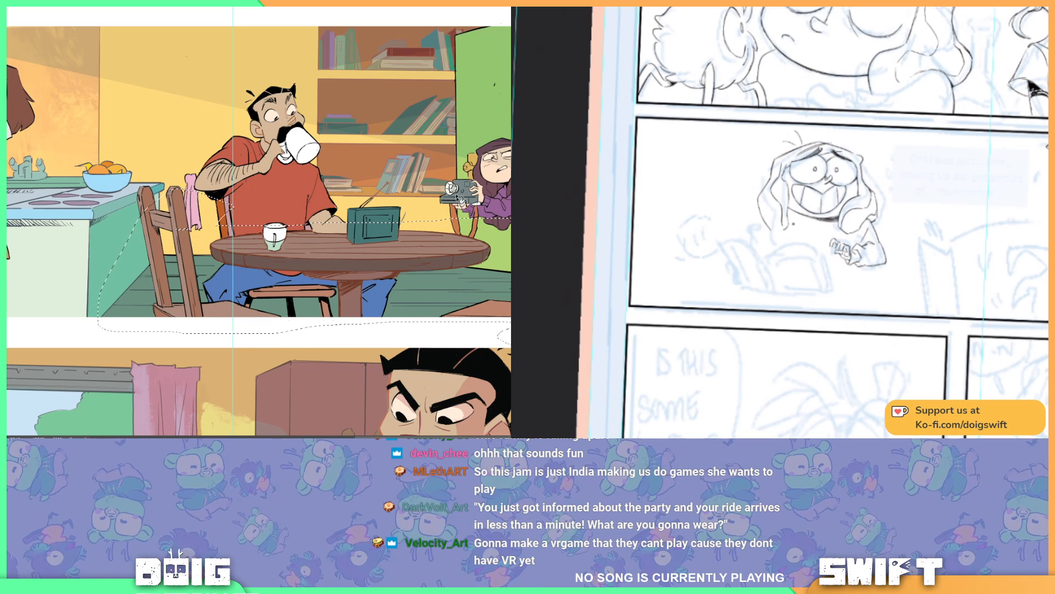
left_click_drag(257, 242, 322, 220)
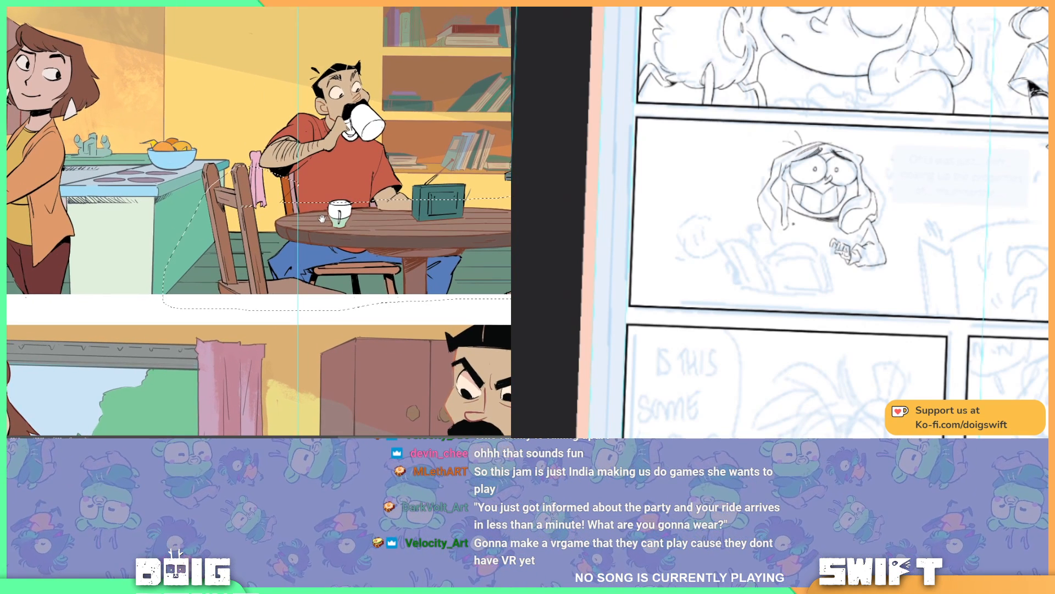
key("ctrl+d")
Step: Select the patch of floor showing between the empty chair's back posts, fill it, and deselect
scroll(324, 222, "up", 2)
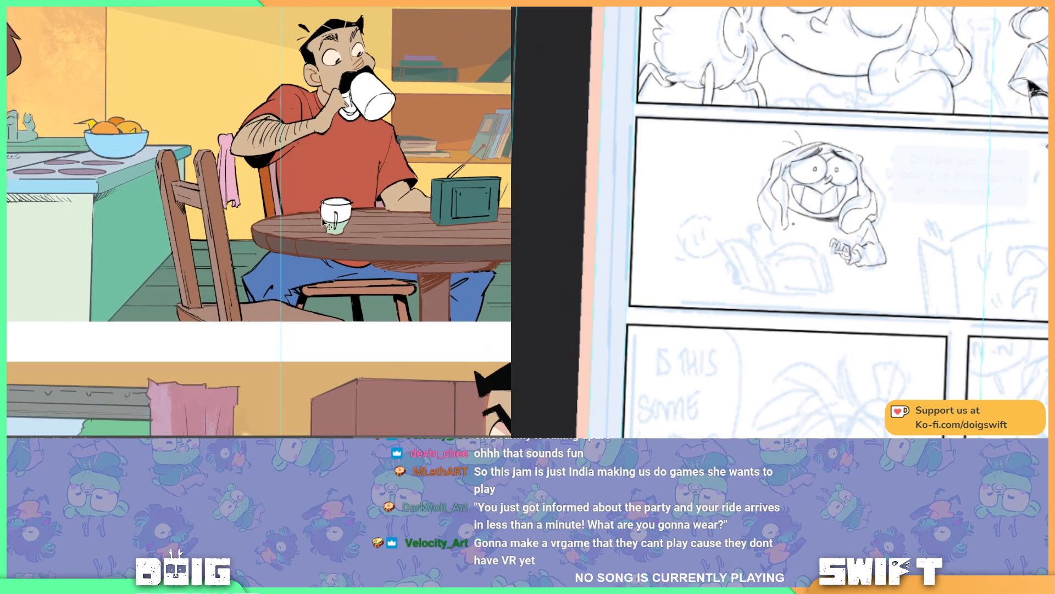
left_click_drag(205, 251, 237, 234)
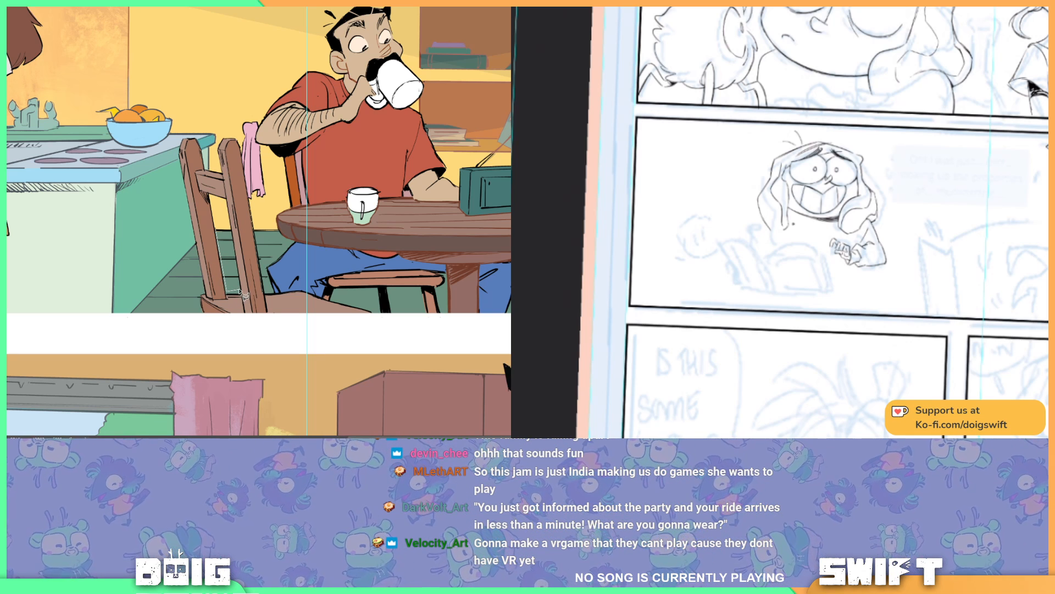
left_click(239, 289)
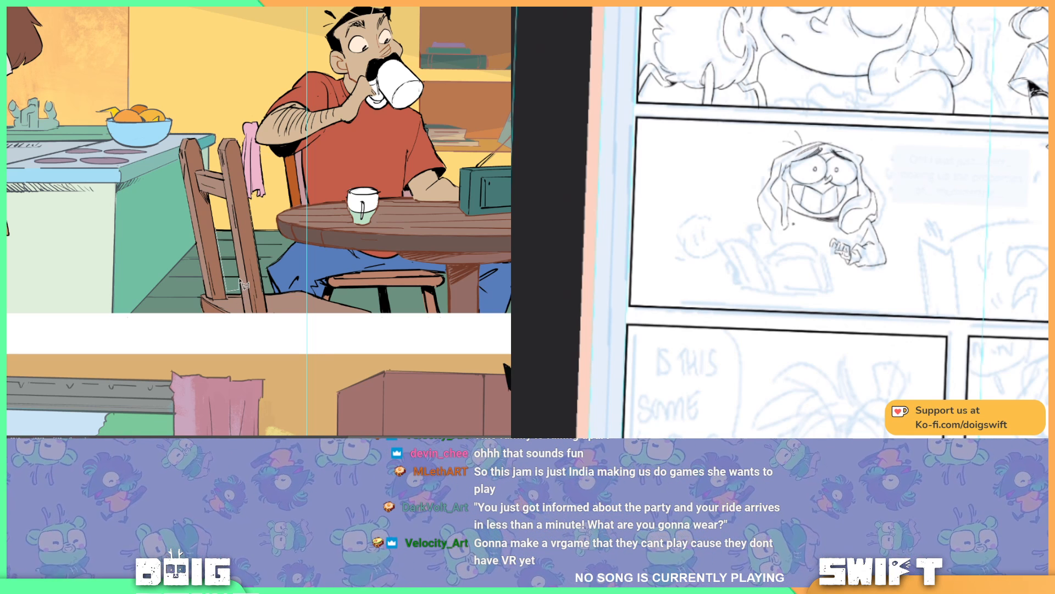
left_click(229, 226)
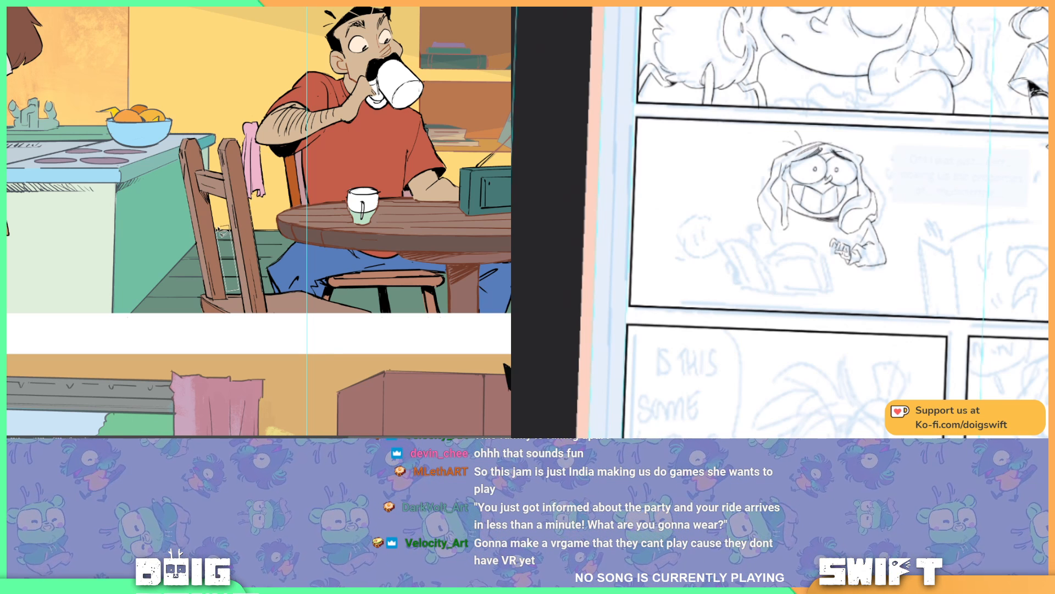
left_click(218, 227)
key("g")
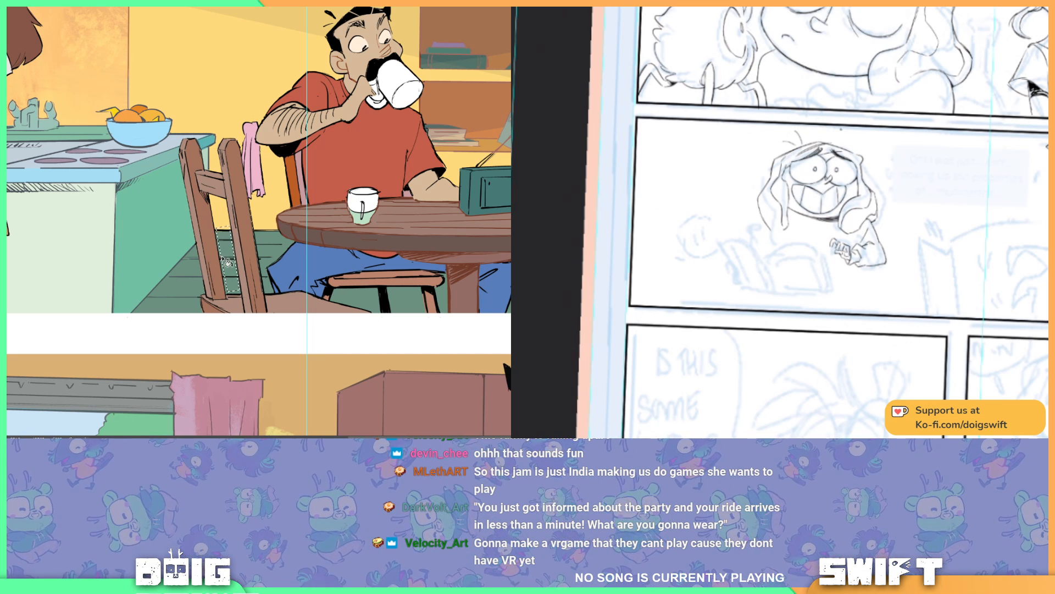
key("ctrl+d")
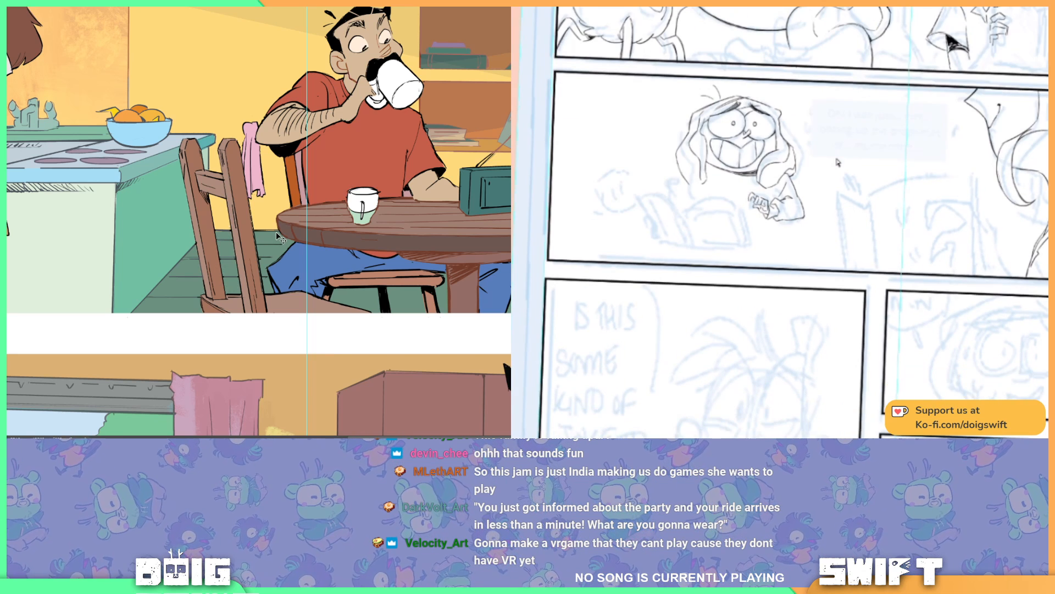
Step: Lasso the patch of floor showing between the empty chair and the seated man's legs in the kitchen panel
key("l")
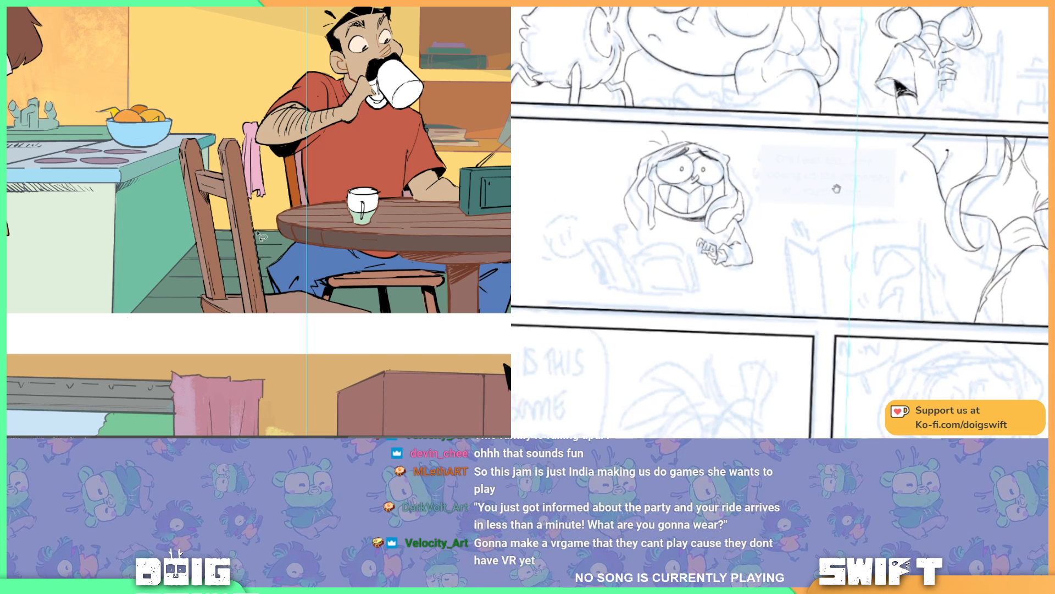
mouse_move(836, 189)
left_mouse_down()
mouse_move(895, 177)
mouse_move(927, 185)
left_mouse_up()
left_click(258, 231)
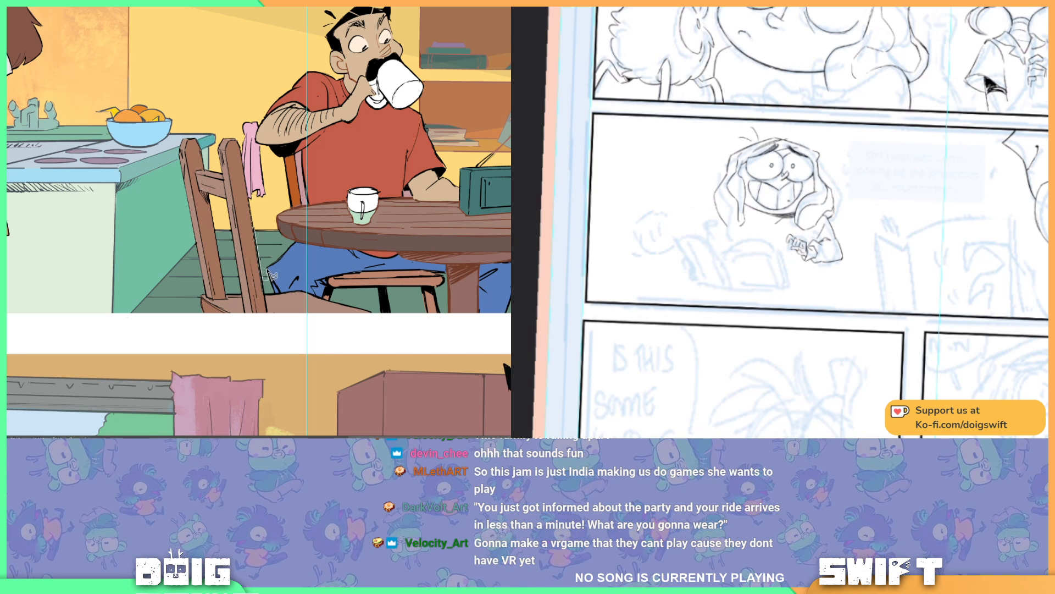
left_click(266, 267)
left_click(279, 254)
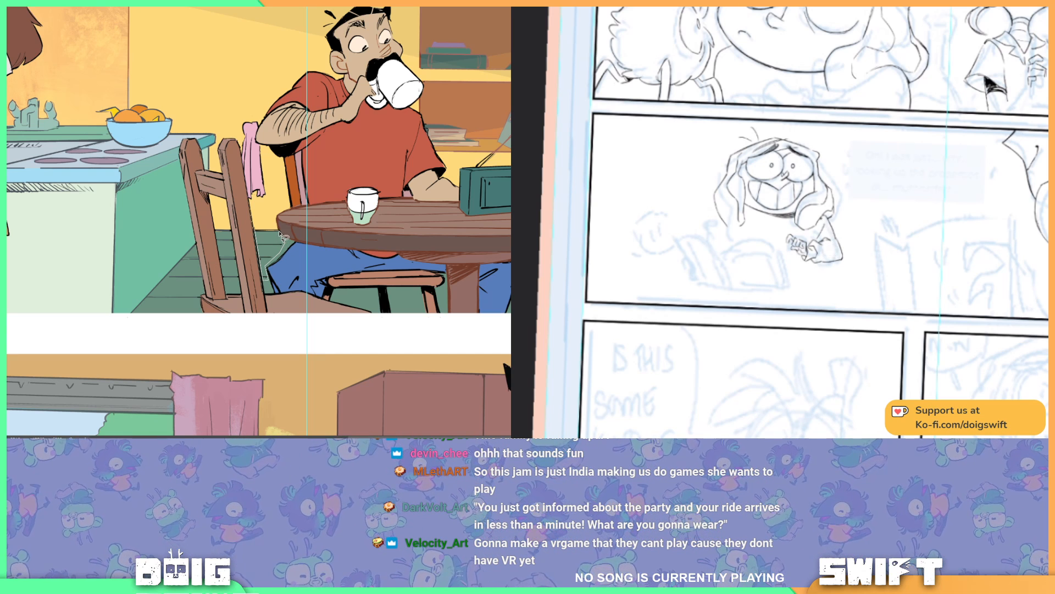
mouse_move(279, 232)
left_mouse_down()
mouse_move(259, 218)
mouse_move(258, 238)
left_mouse_up()
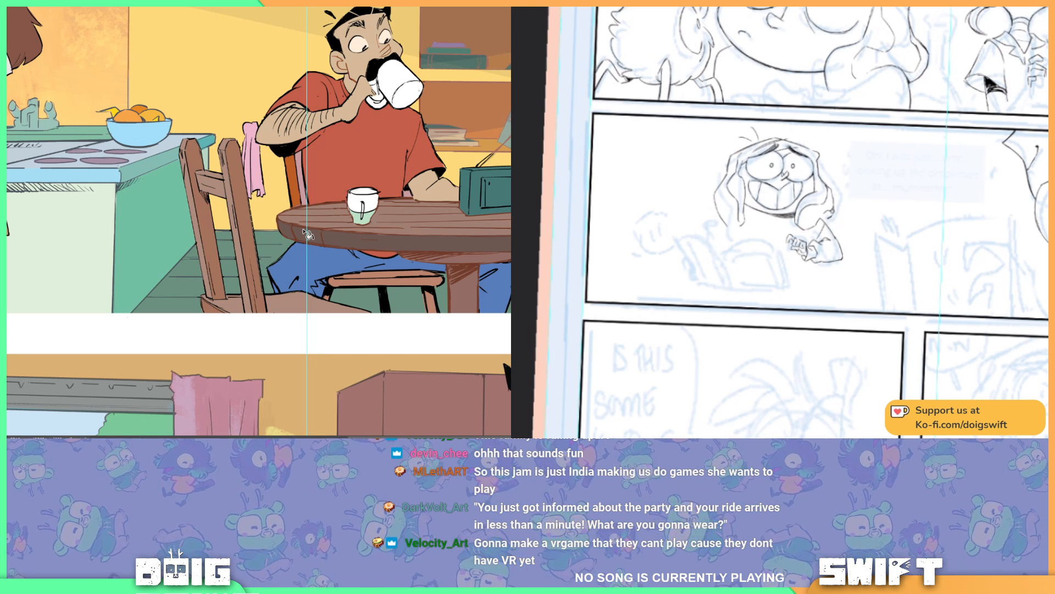
left_click_drag(236, 251, 173, 240)
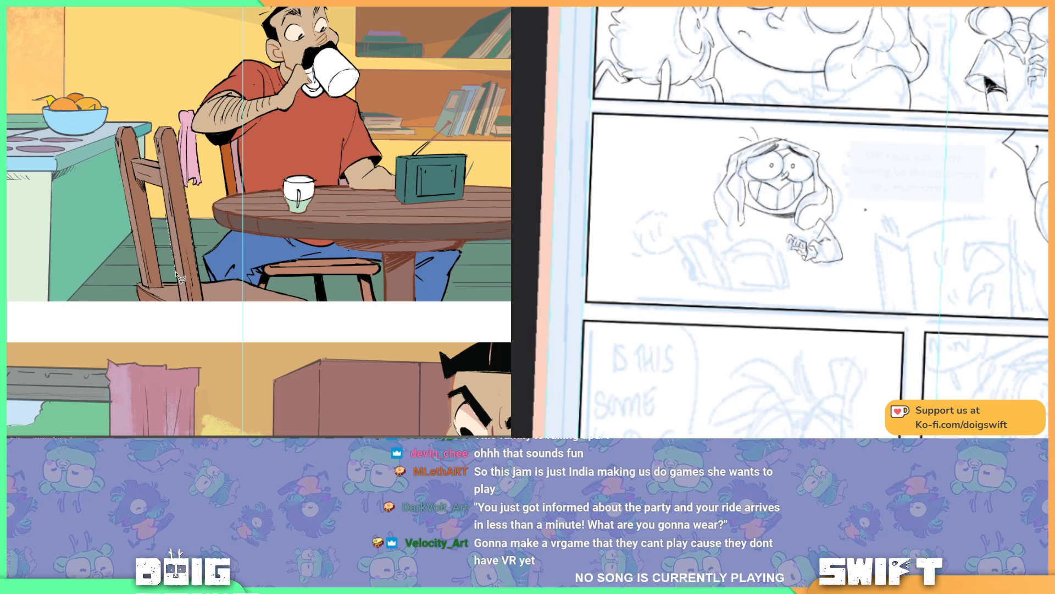
Step: Lasso a narrow vertical strip along the wall corner above the fruit bowl, rework it with the speckled texture brush, and deselect
left_click_drag(351, 220, 164, 186)
left_click_drag(8, 192, 396, 231)
left_click_drag(239, 154, 150, 232)
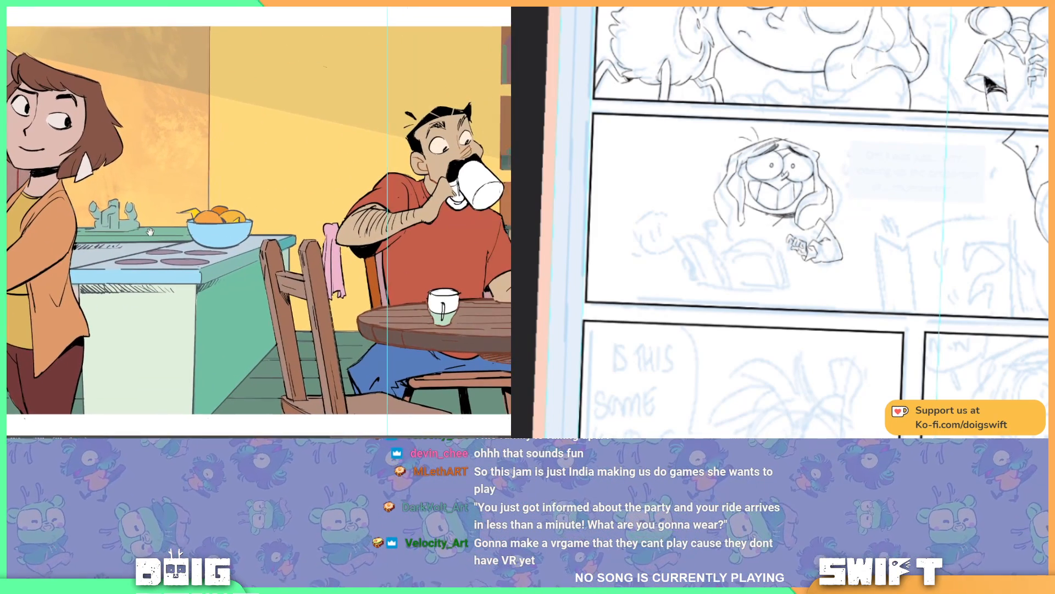
key("ctrl+minus")
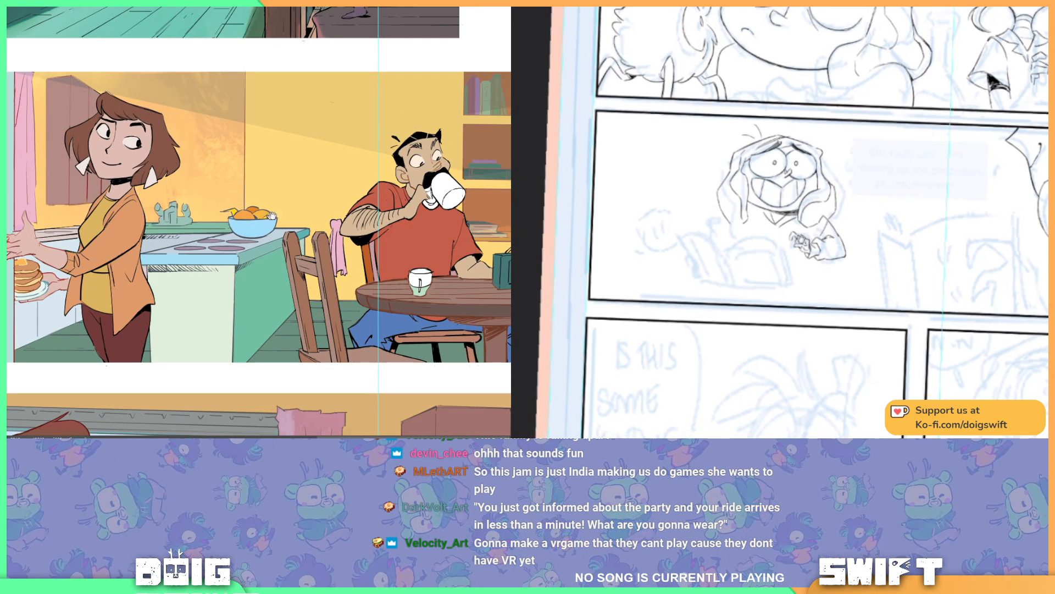
mouse_move(305, 212)
left_mouse_down()
mouse_move(199, 206)
mouse_move(250, 207)
left_mouse_up()
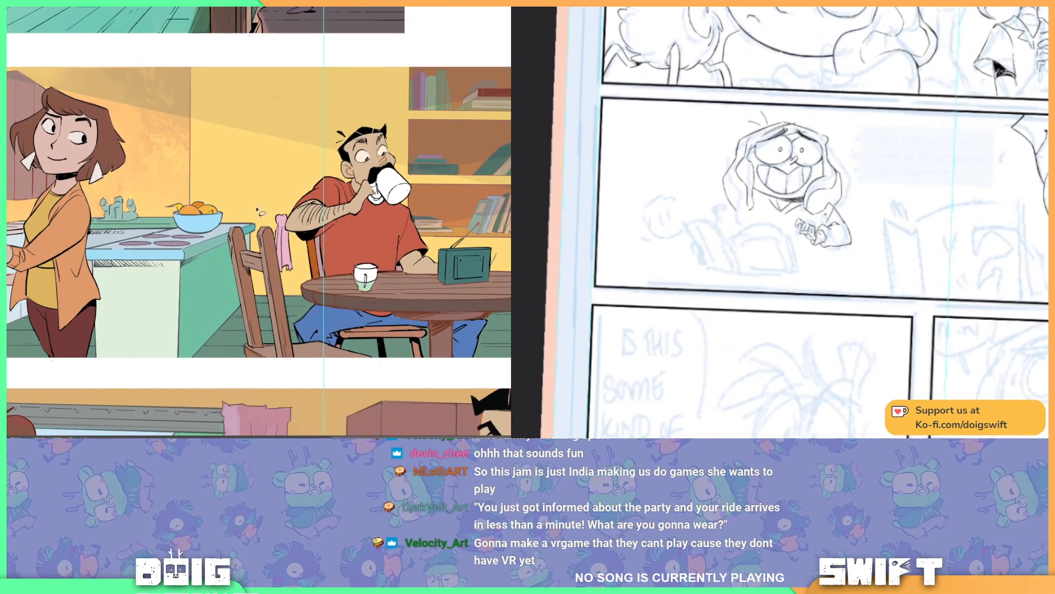
left_click_drag(212, 170, 267, 176)
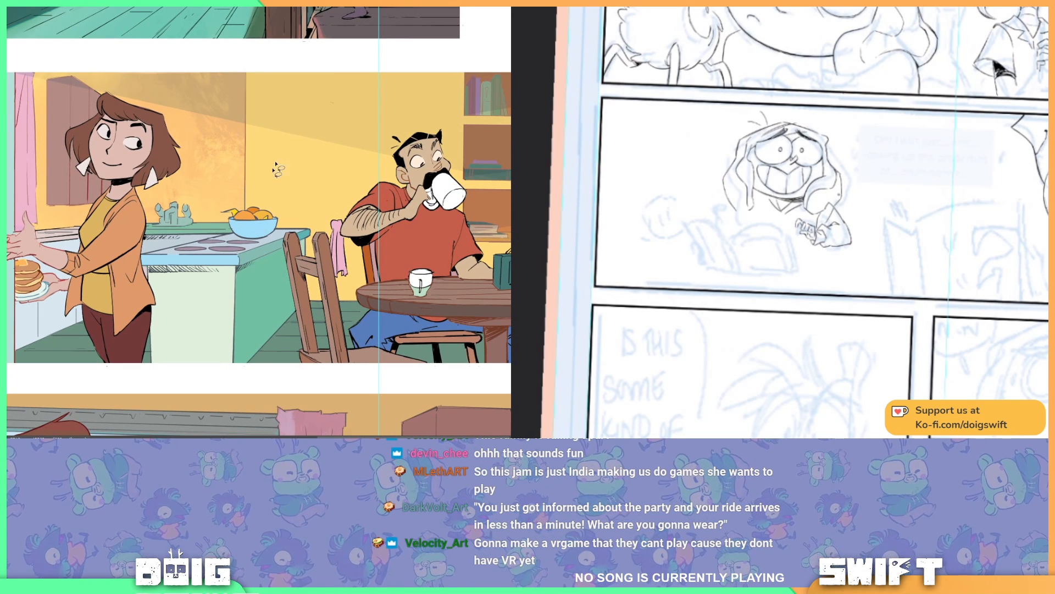
left_click(242, 124)
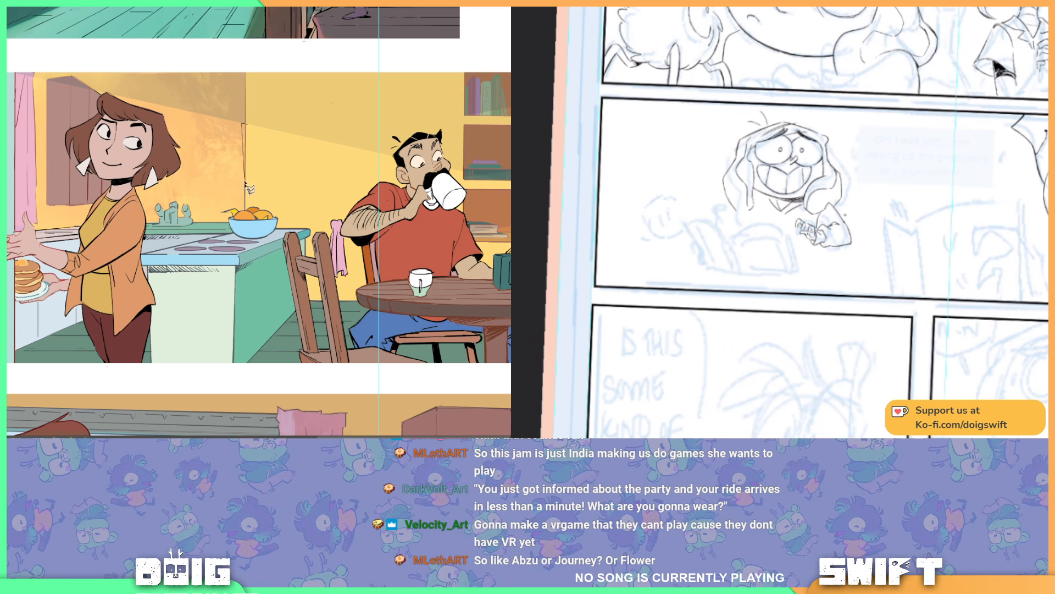
left_click(245, 211)
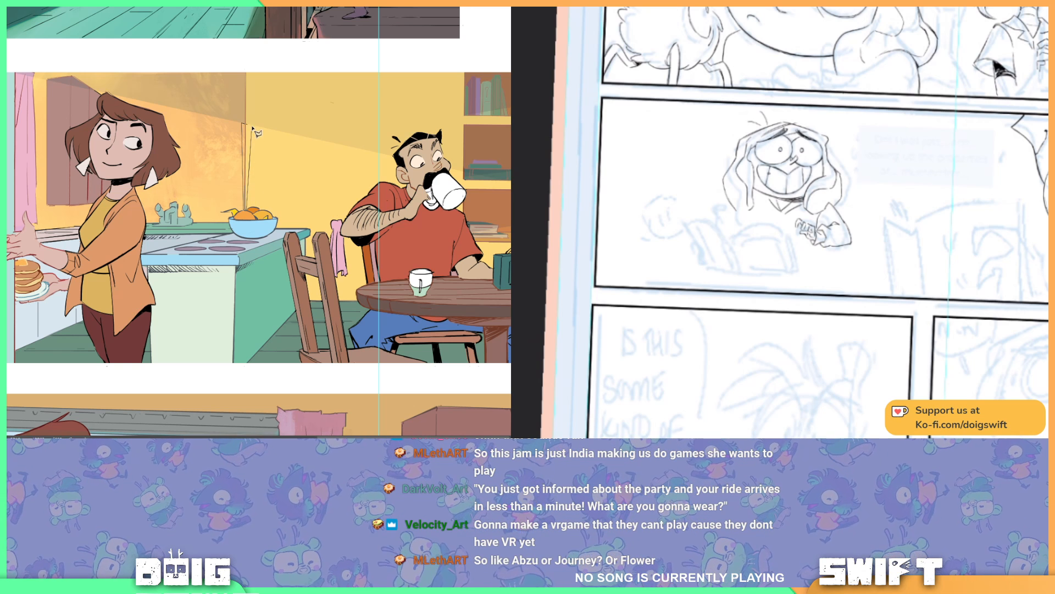
left_click(247, 124)
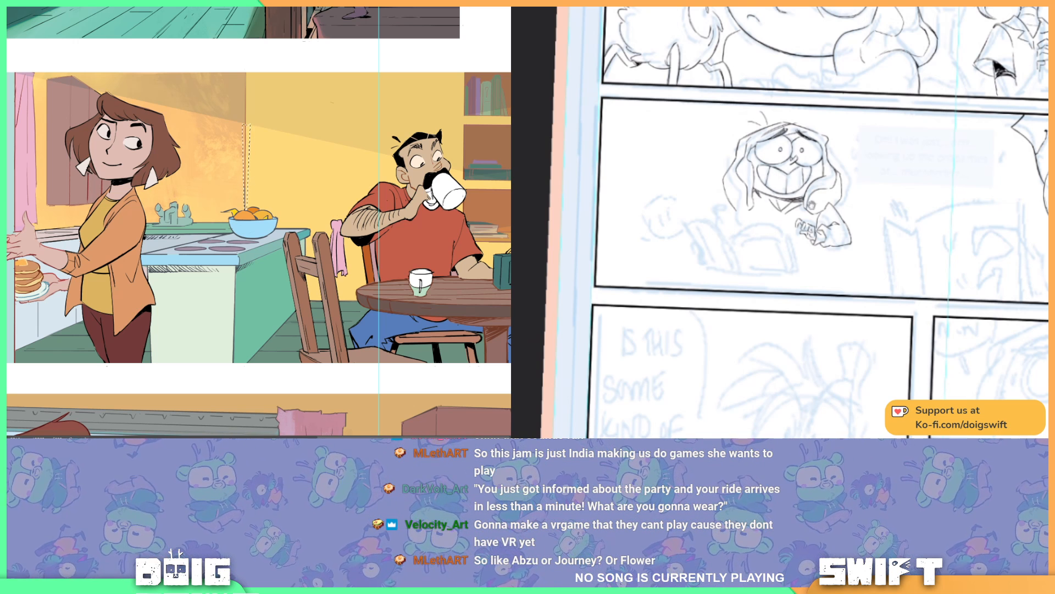
mouse_move(811, 205)
left_mouse_down()
mouse_move(784, 145)
mouse_move(788, 166)
left_mouse_up()
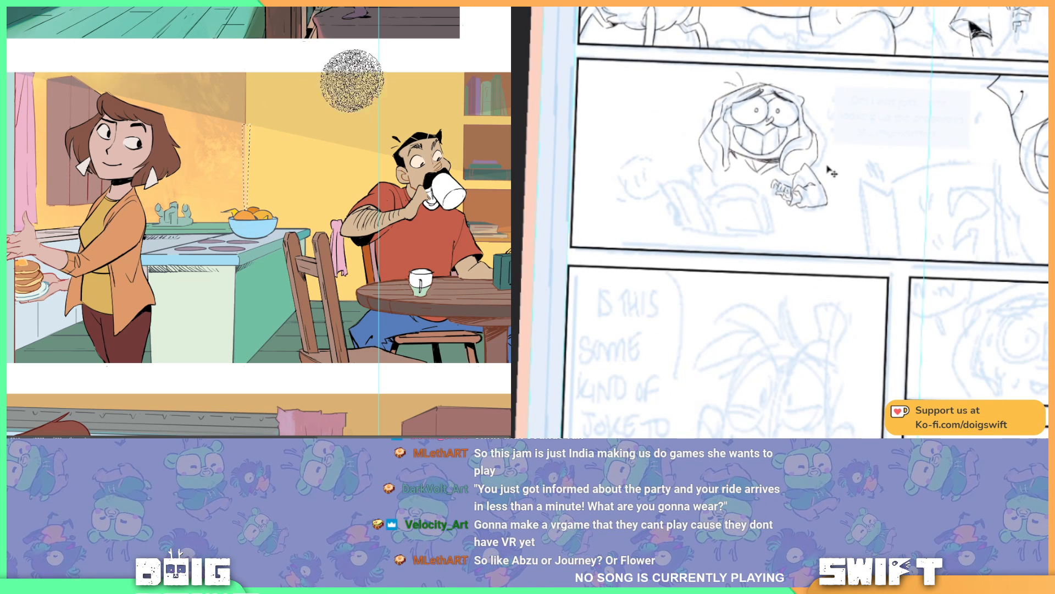
key("ctrl+d")
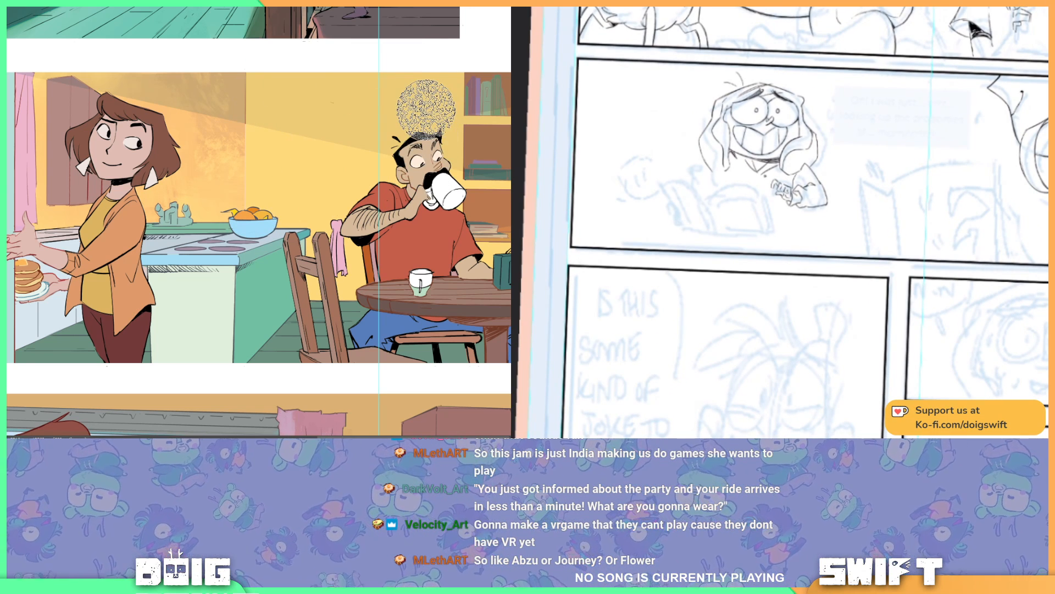
Step: Undo the last change to the kitchen wall and clear the selection
left_click_drag(314, 153, 325, 182)
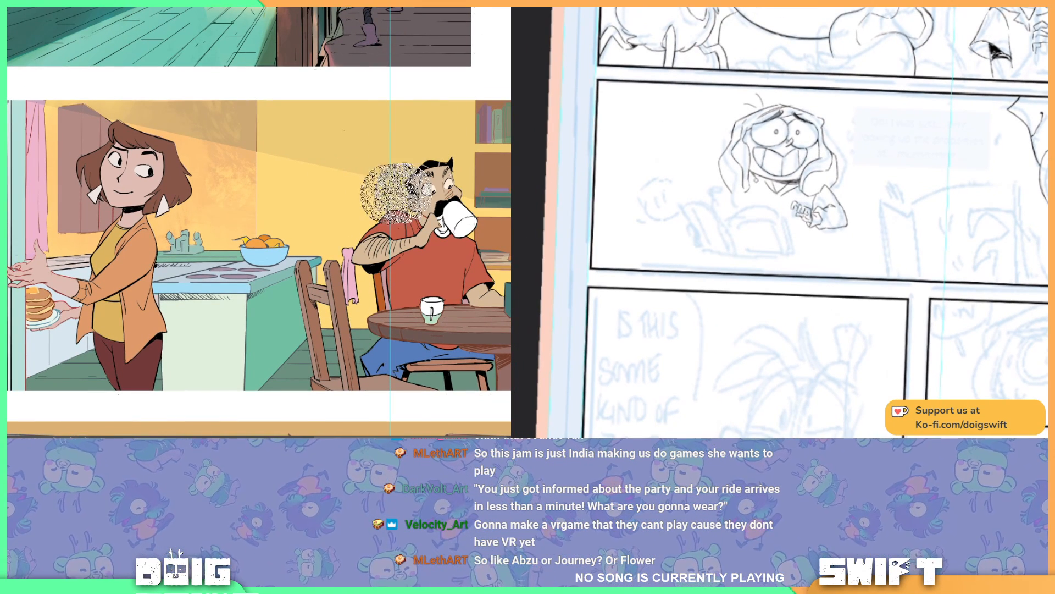
key("ctrl+z")
key("ctrl+d")
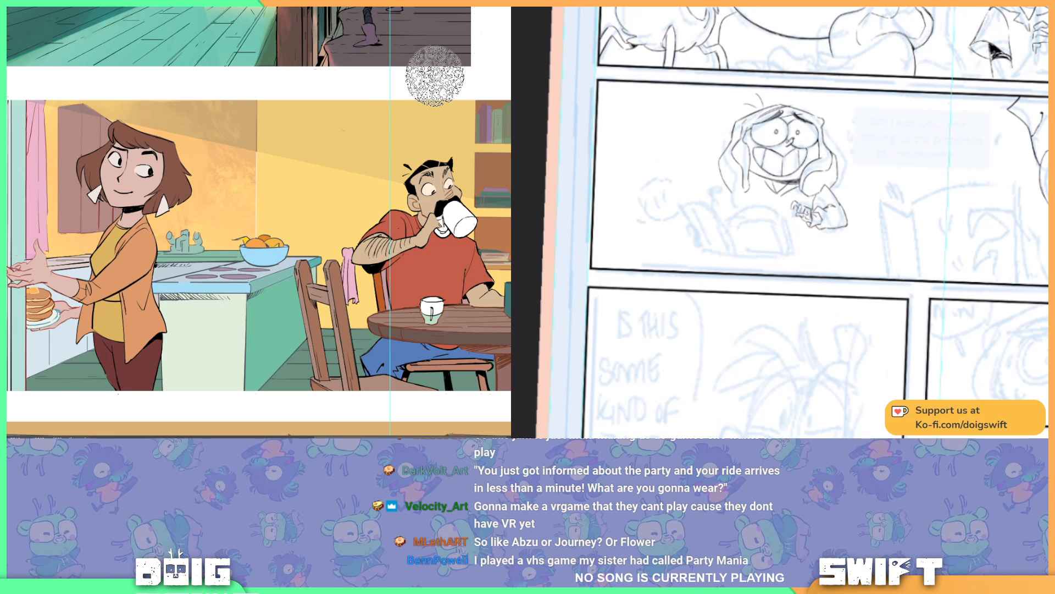
Step: Look over the wide panel and the other open comic page, and return to the page with the grinning character
left_click_drag(779, 192, 813, 198)
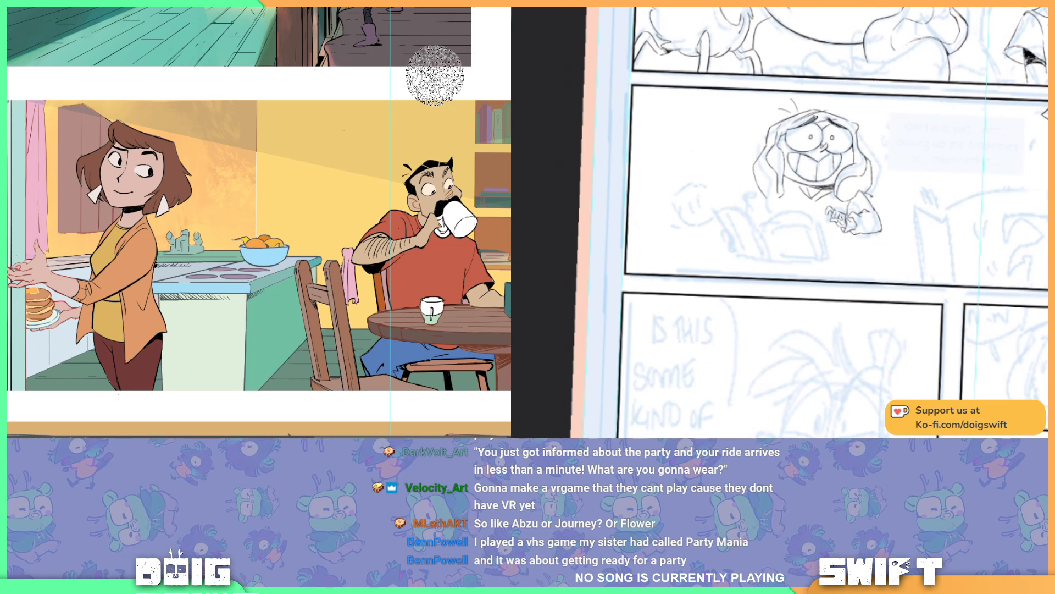
left_click_drag(872, 210, 897, 191)
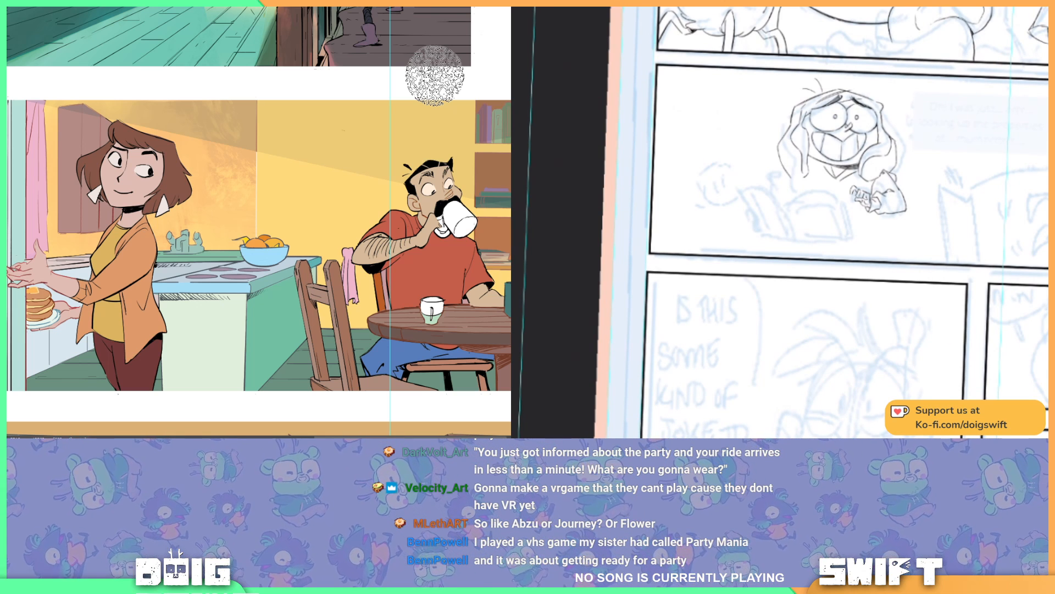
left_click_drag(877, 172, 867, 171)
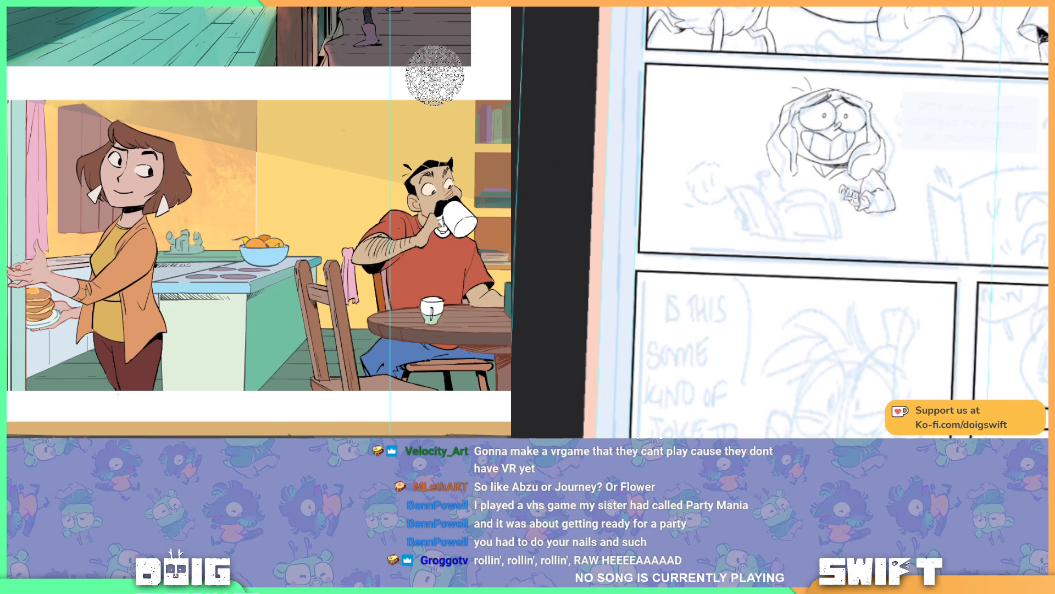
key("ctrl+Tab")
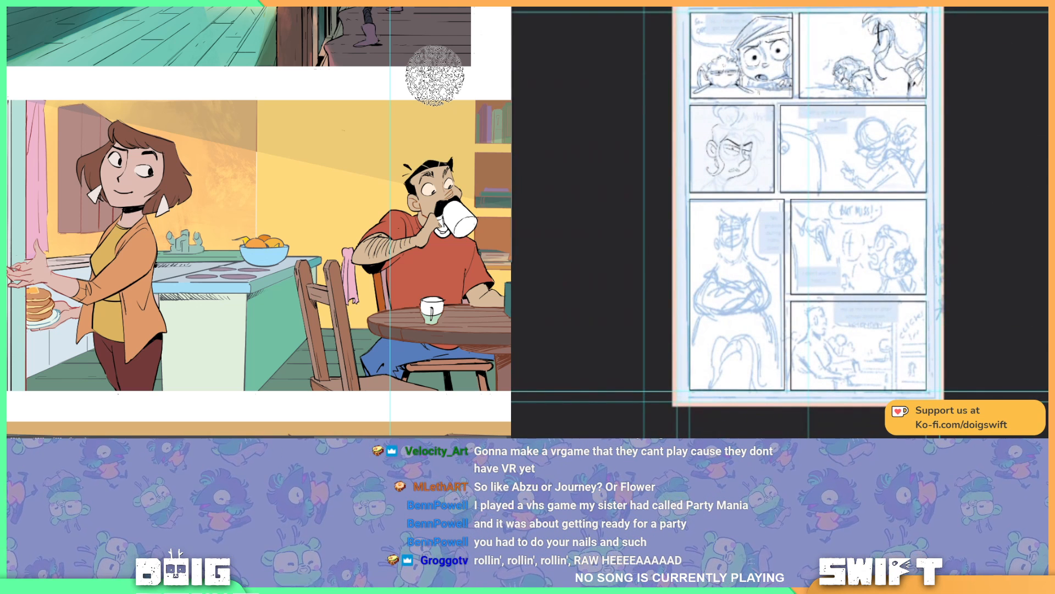
left_click(551, 16)
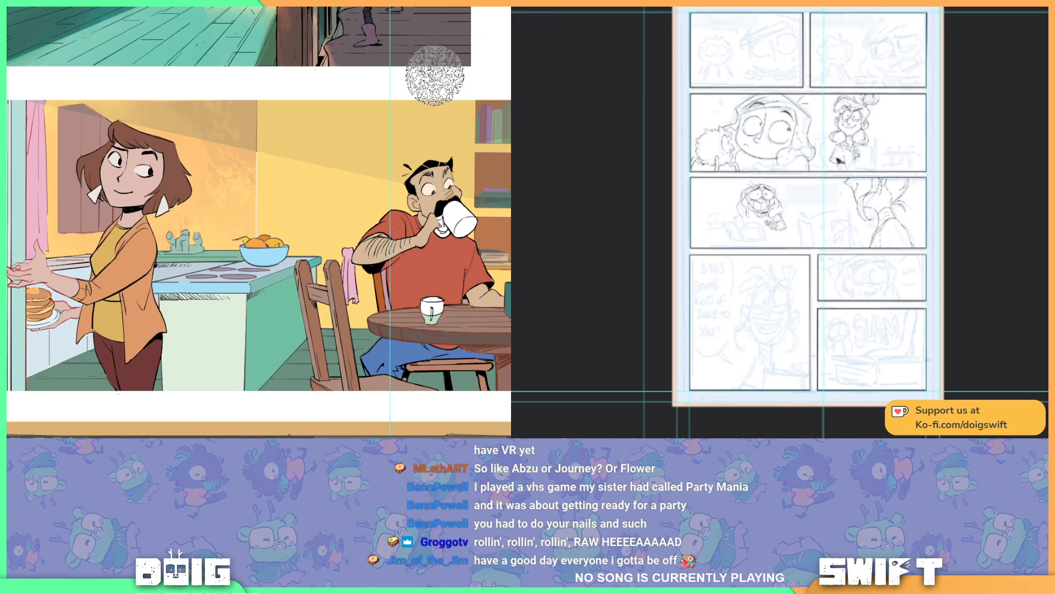
Step: Draw the outline of the grinning character's shoulder and arm below her hair in the wide panel
left_click(798, 180)
left_click_drag(426, 270, 373, 204)
left_click(898, 158)
left_click_drag(628, 274, 668, 233)
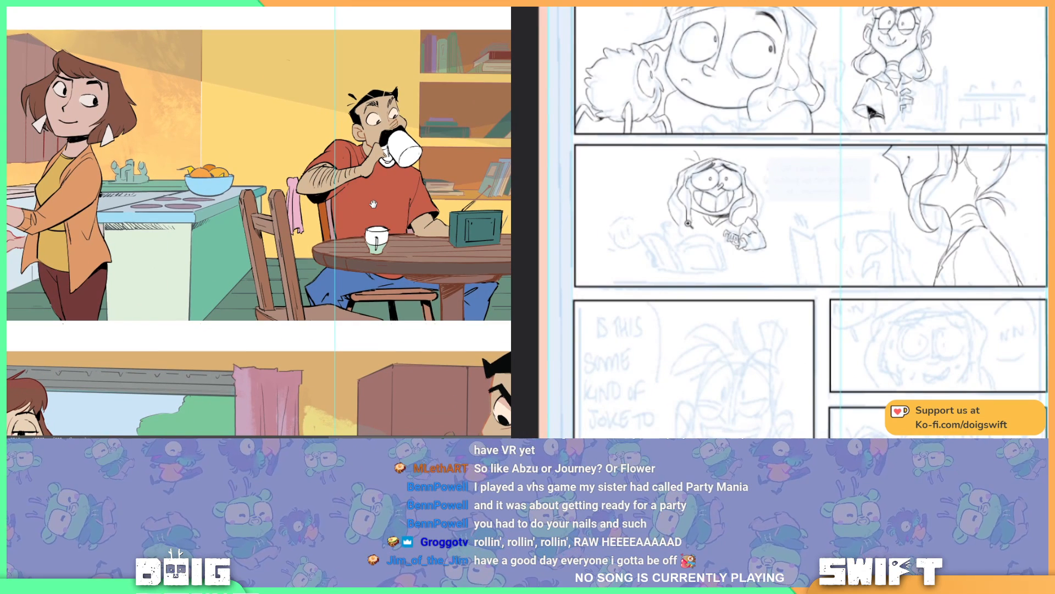
left_click(688, 224)
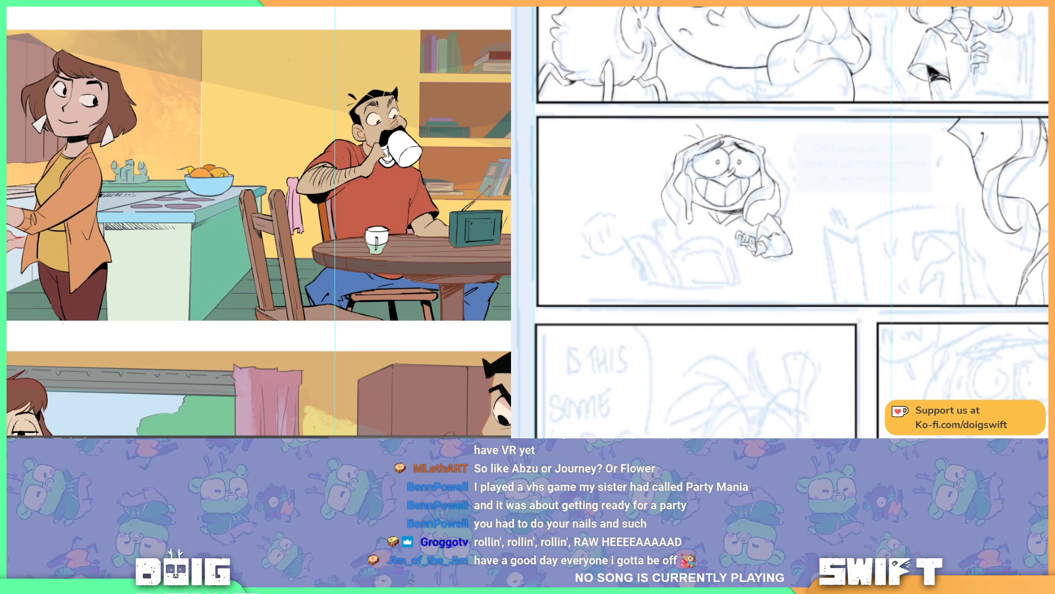
left_click_drag(705, 211, 700, 237)
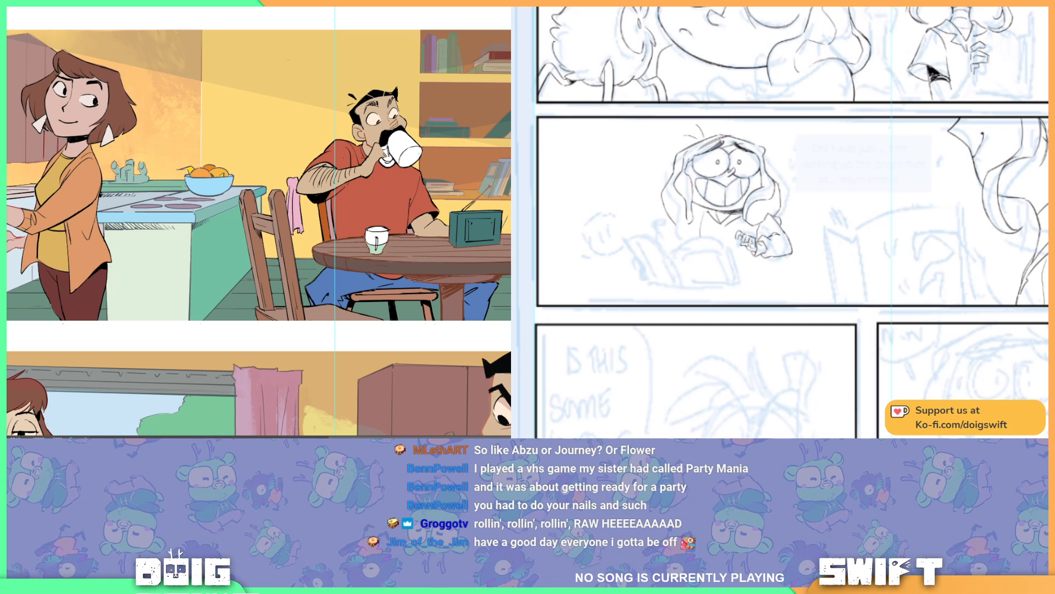
Step: Lasso the floor area around the empty chair's seat and lower posts, down to the kitchen panel's bottom edge
left_click(265, 257)
left_click(339, 258)
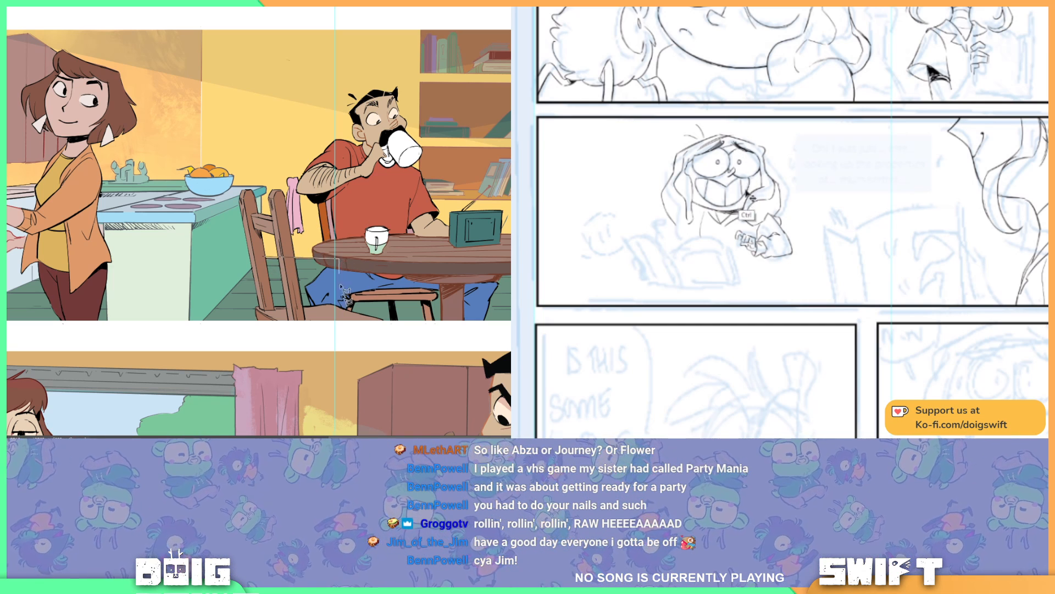
key("ctrl+z")
left_click(366, 320)
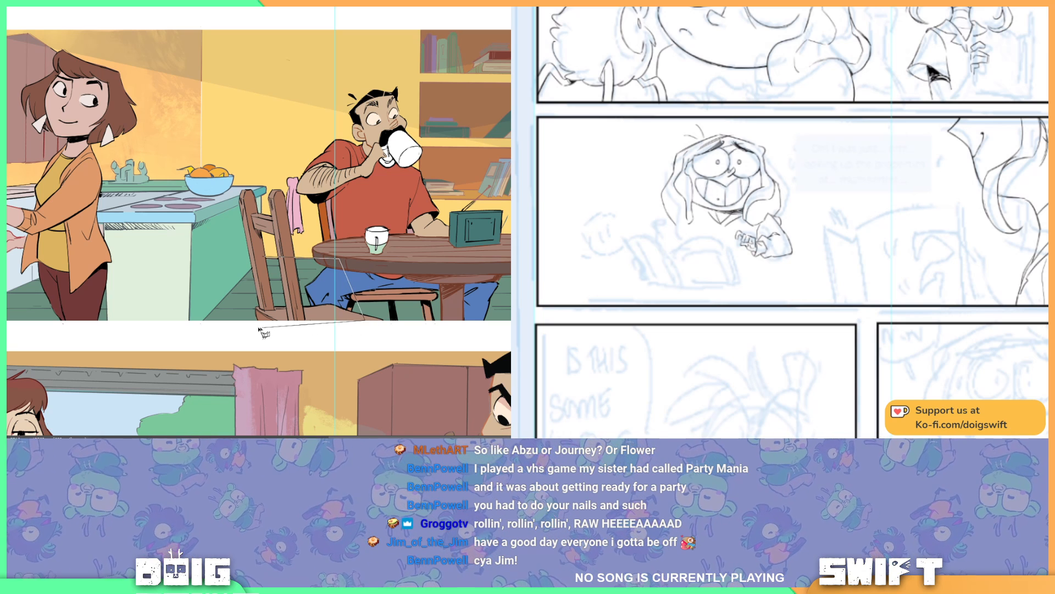
left_click(202, 321)
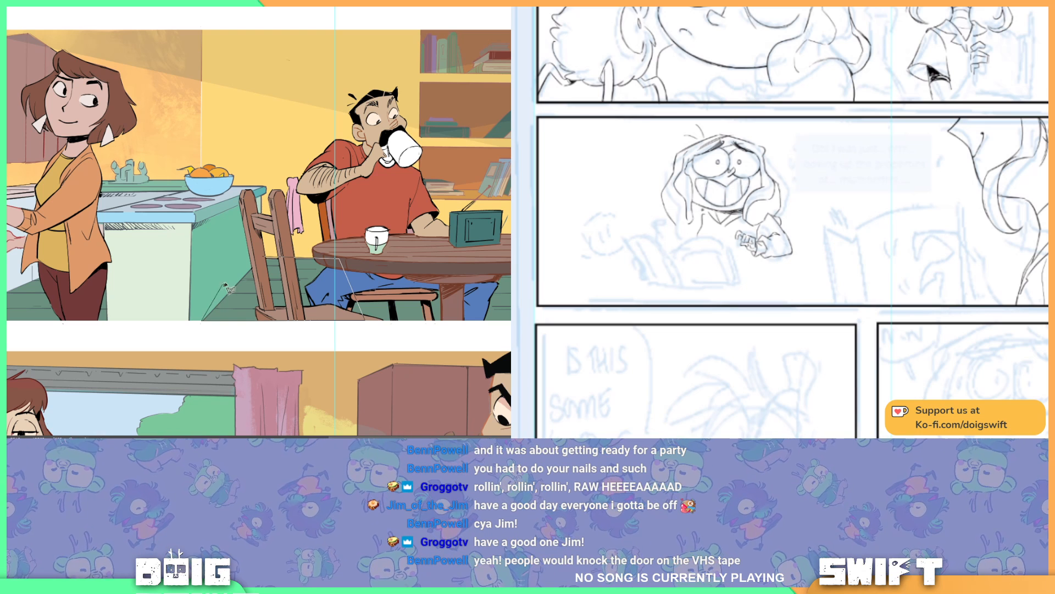
left_click(264, 258)
Step: Extend the selection up to the top of the chair's back post and across to the table edge, and fill it with dark blue
left_click_drag(724, 161, 739, 150)
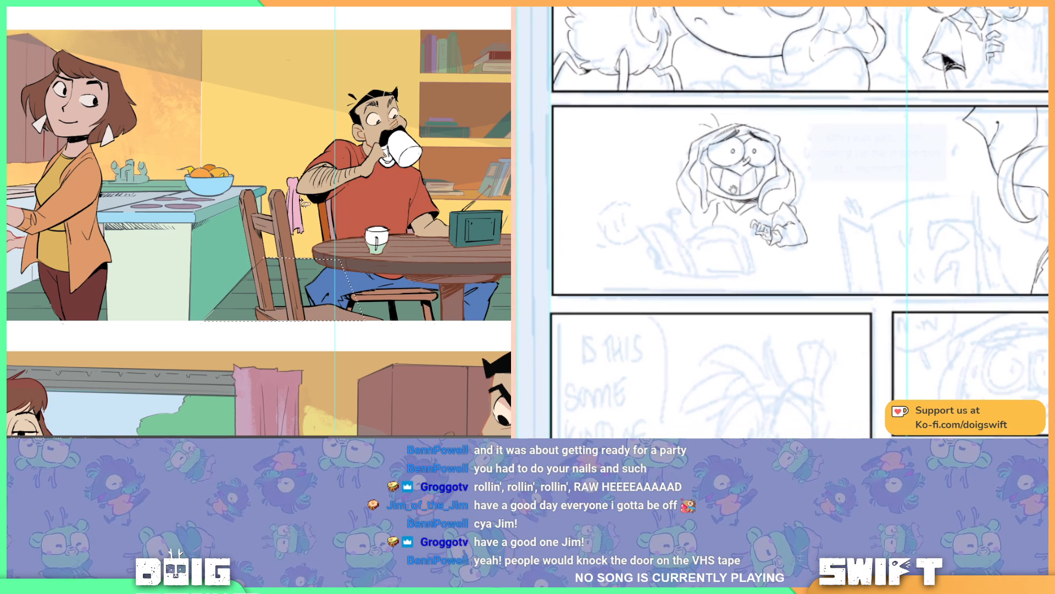
left_click(270, 190)
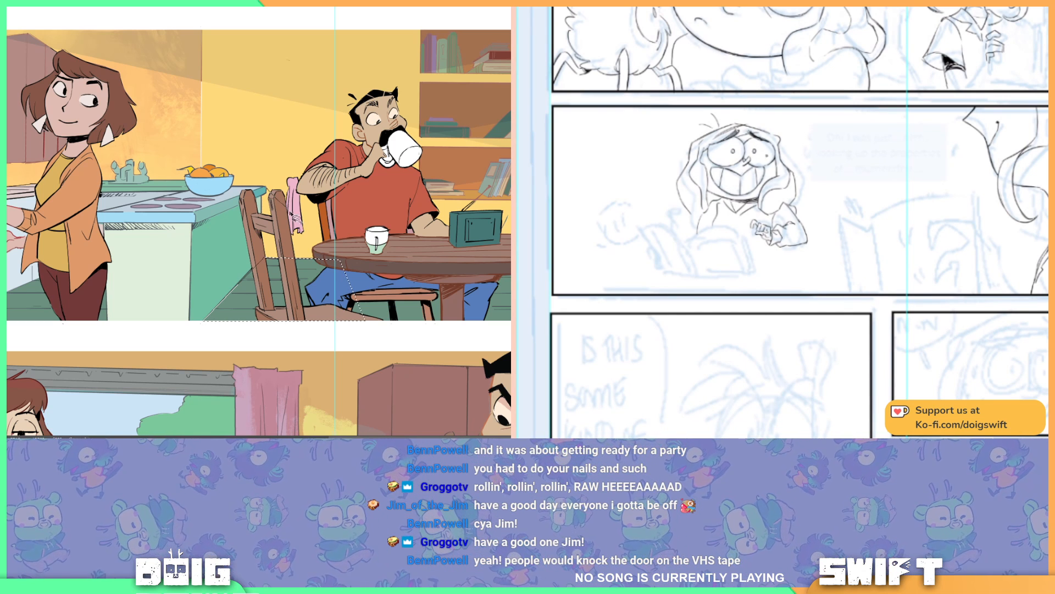
left_click(338, 260)
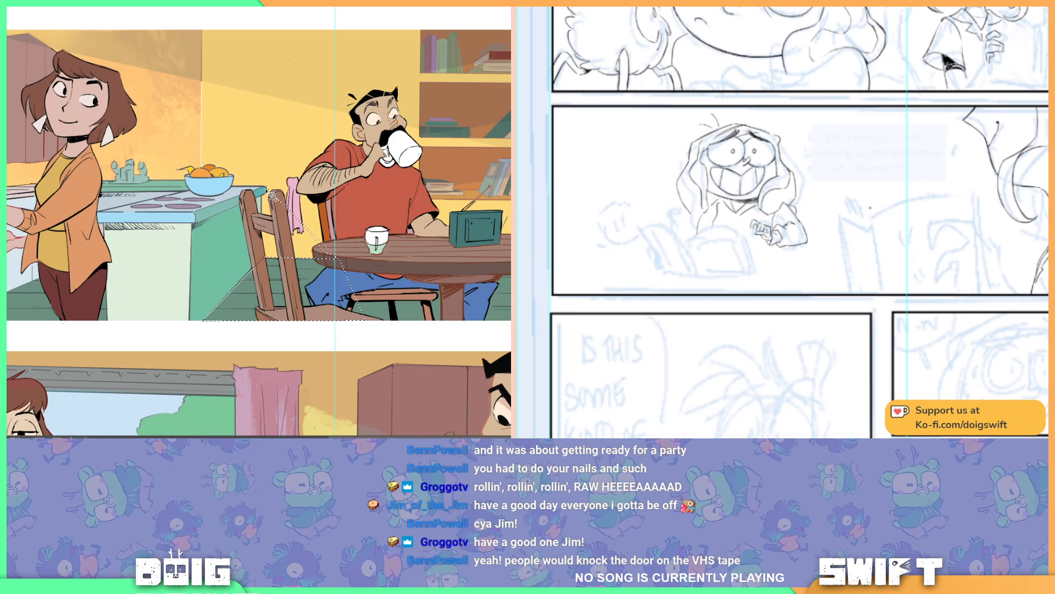
mouse_move(266, 190)
left_mouse_down()
mouse_move(252, 231)
mouse_move(257, 272)
mouse_move(337, 260)
left_mouse_up()
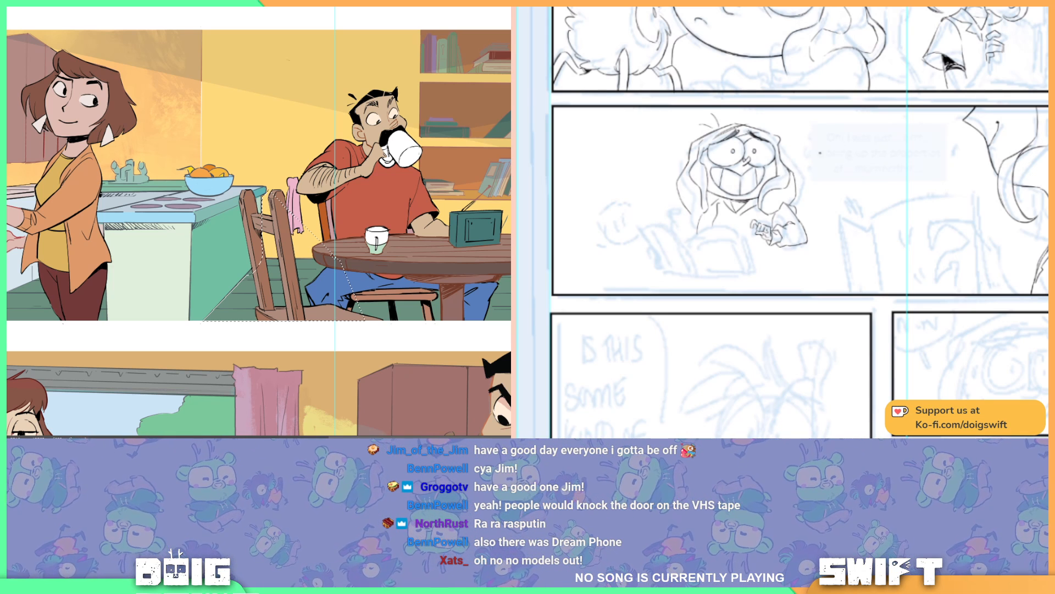
left_click_drag(816, 191, 786, 115)
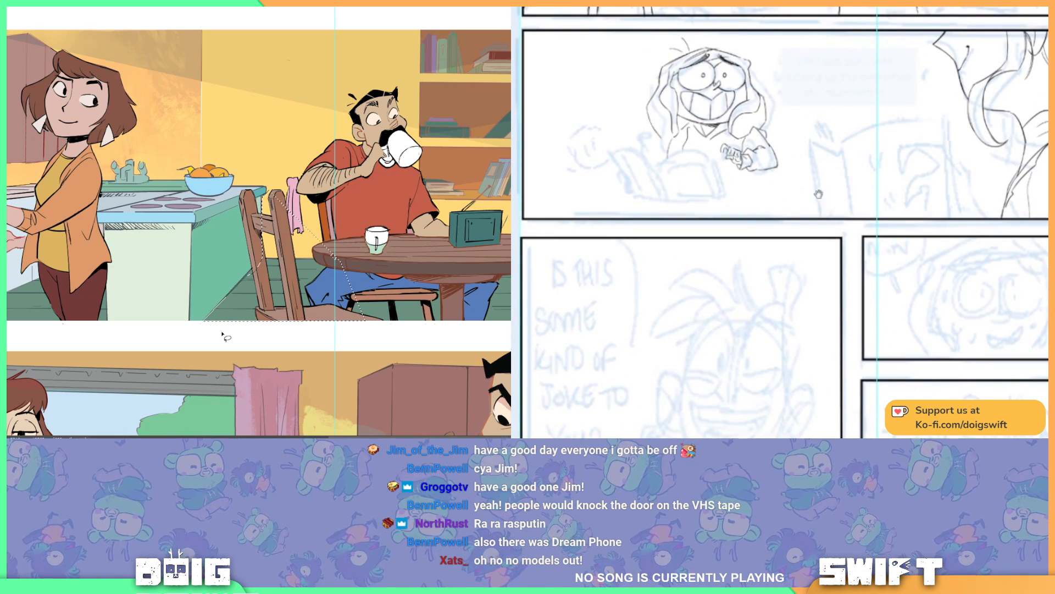
left_click_drag(818, 194, 843, 202)
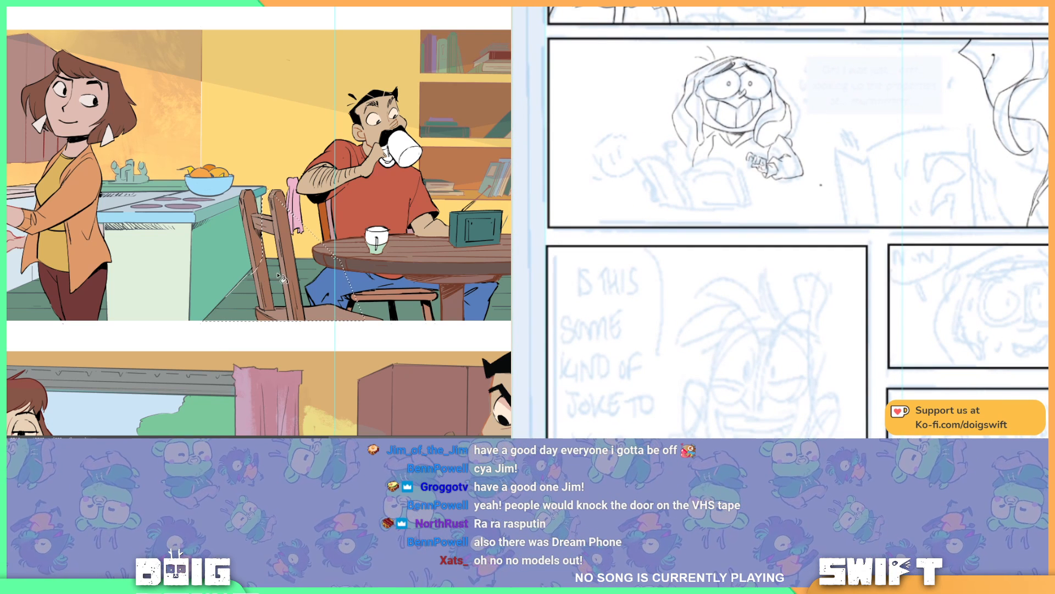
key("alt+BackSpace")
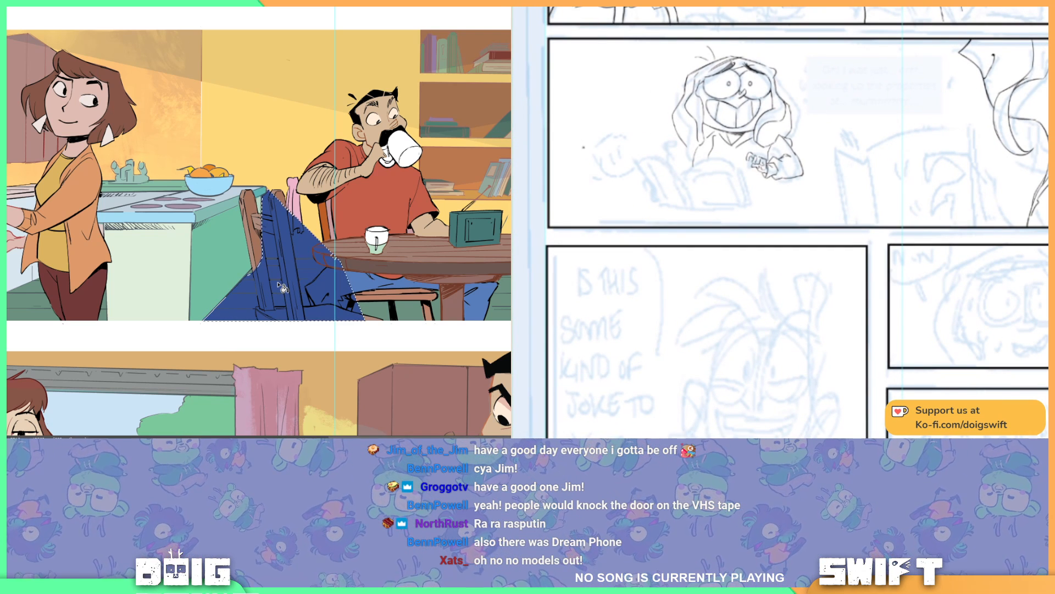
Step: Draw the small round creature's two eyes in the wide panel and deselect the dark blue fill around the empty chair
left_click_drag(607, 151, 612, 165)
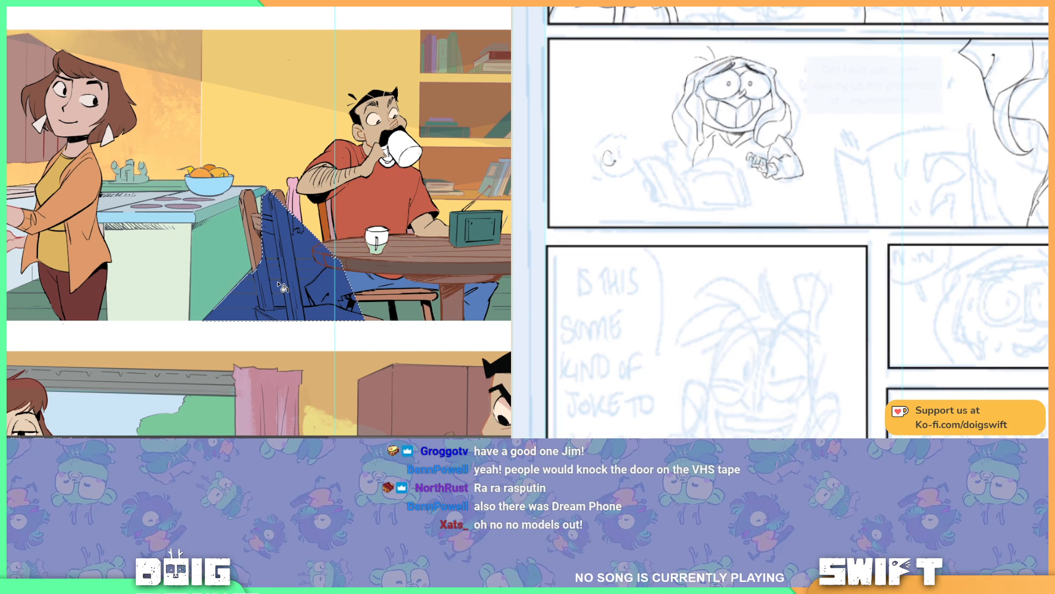
key("ctrl+d")
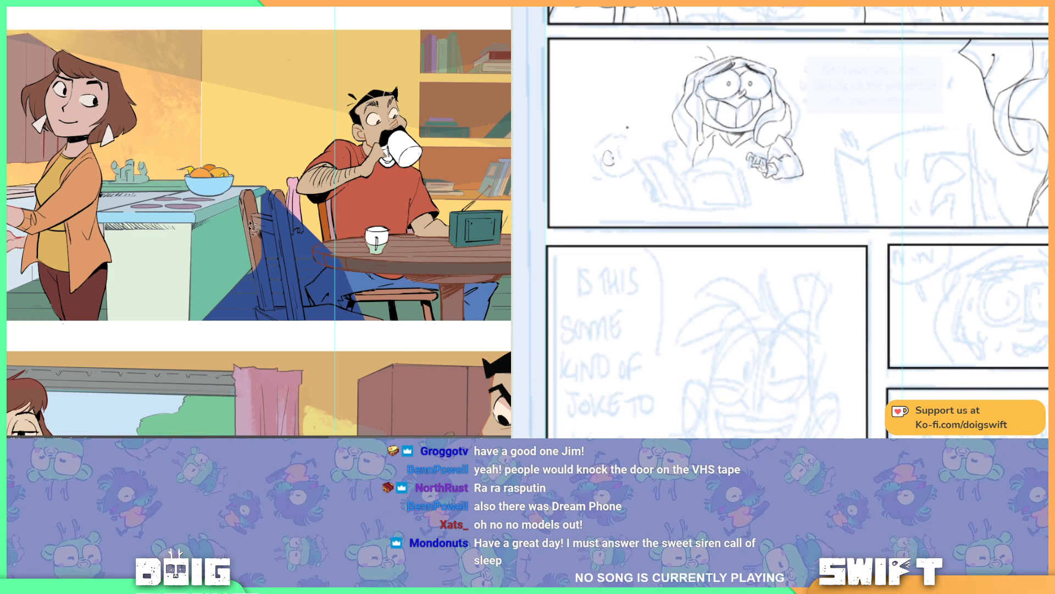
left_click_drag(621, 148, 630, 156)
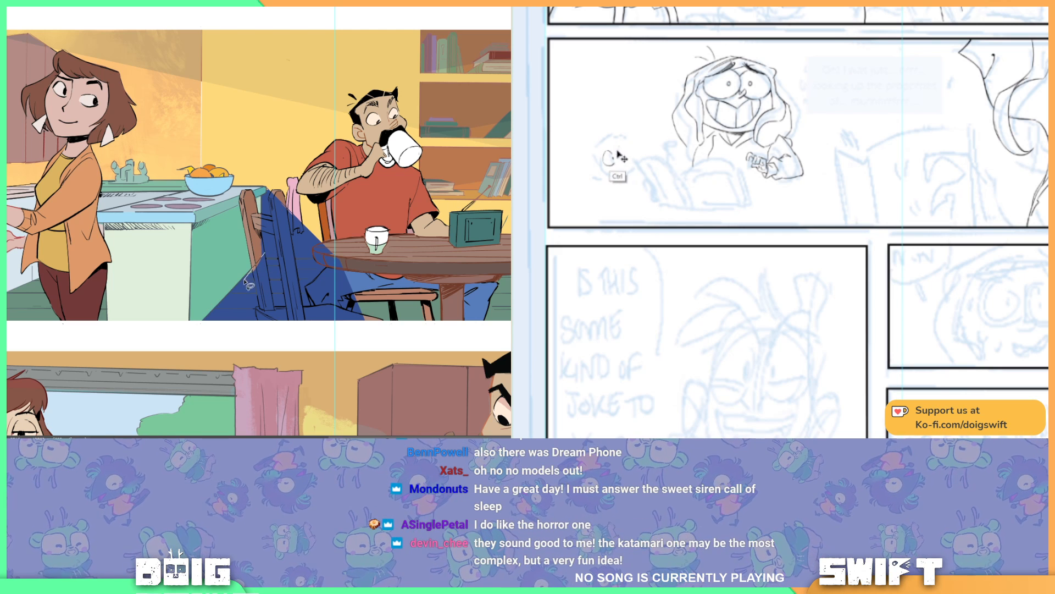
mouse_move(264, 254)
left_mouse_down()
mouse_move(240, 282)
mouse_move(272, 268)
left_mouse_up()
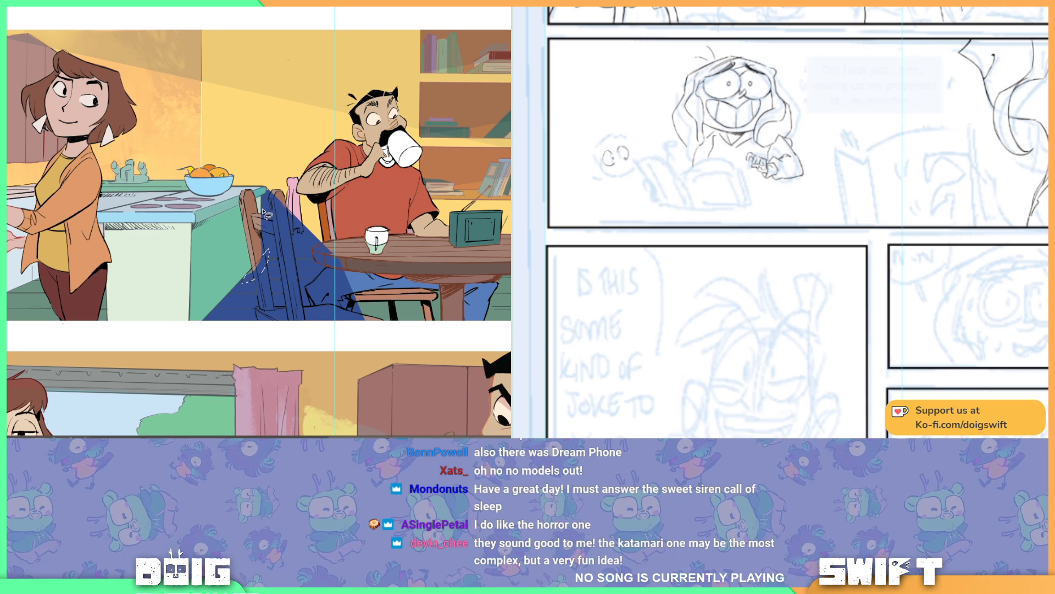
key("alt+BackSpace")
key("ctrl+z")
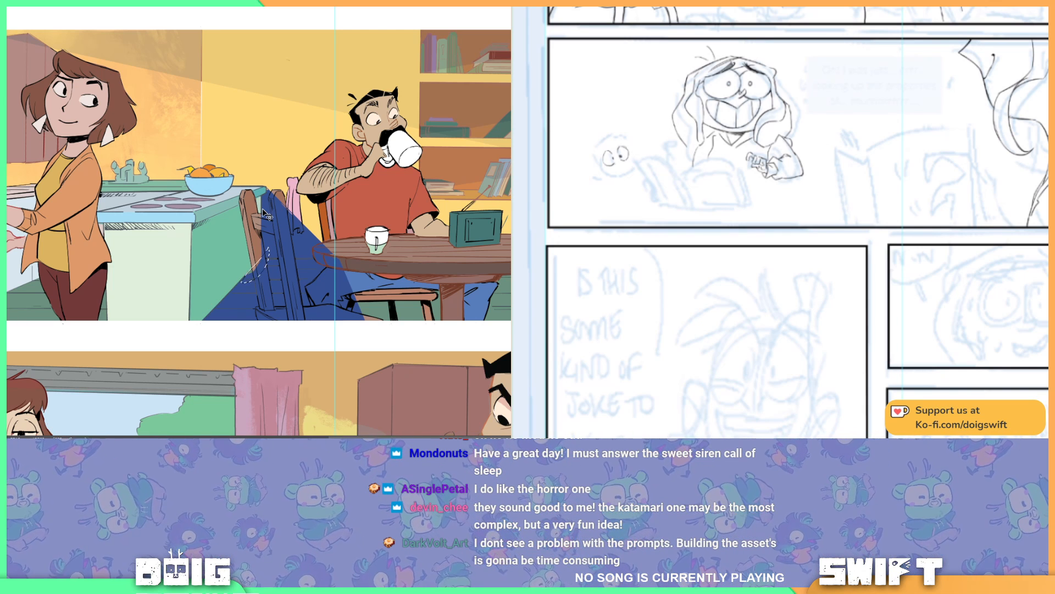
key("g")
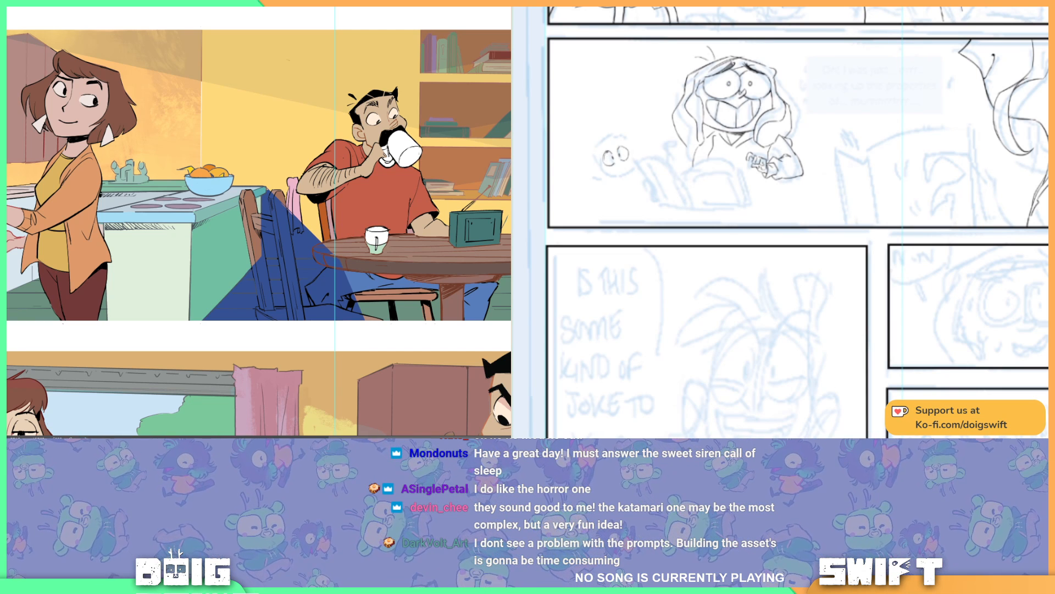
key("ctrl+z")
key("ctrl+y")
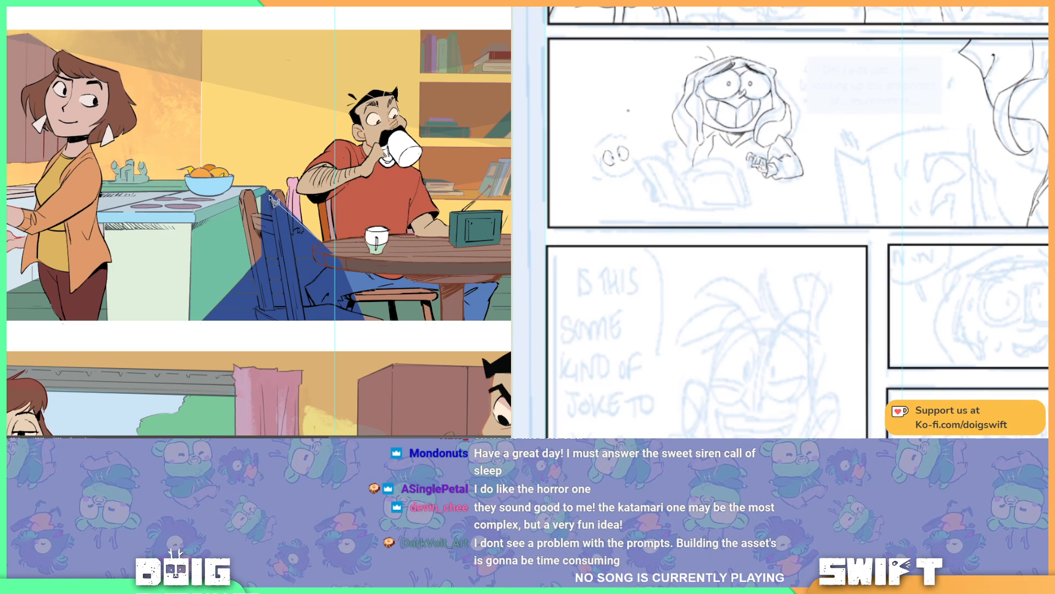
mouse_move(273, 196)
left_mouse_down()
mouse_move(272, 217)
mouse_move(320, 248)
mouse_move(334, 241)
left_mouse_up()
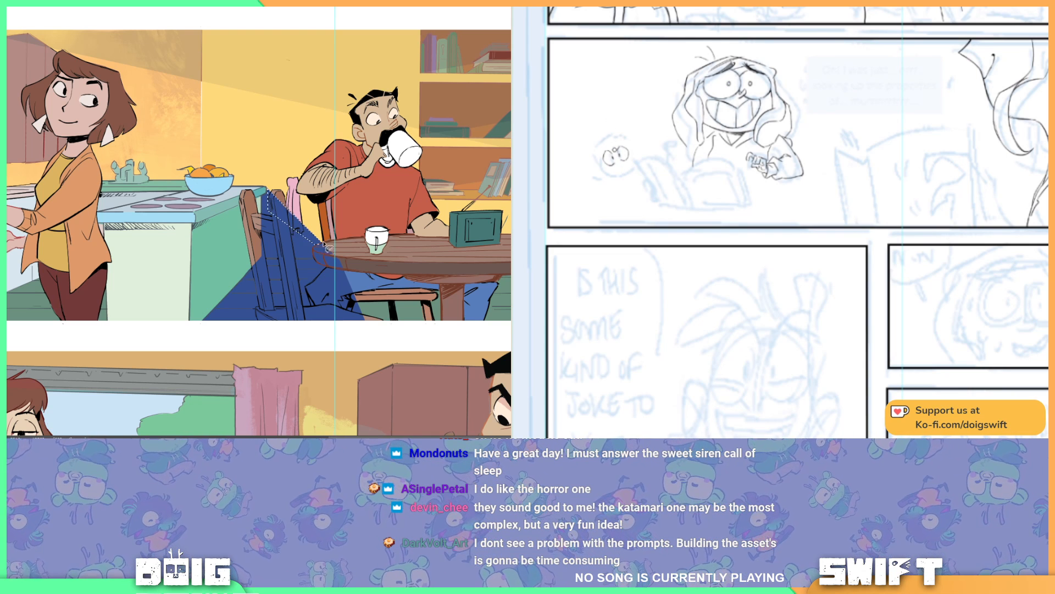
key("alt+BackSpace")
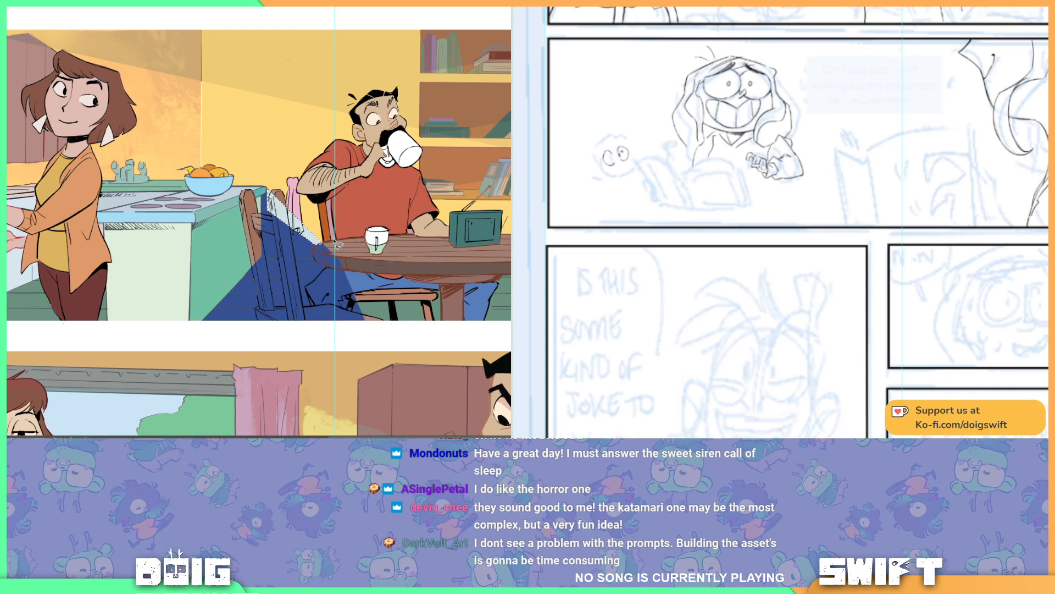
key("ctrl+z")
Step: Move the dark blue shape behind the chair and table and turn it into a Multiply shadow at 30% opacity
left_click(375, 214)
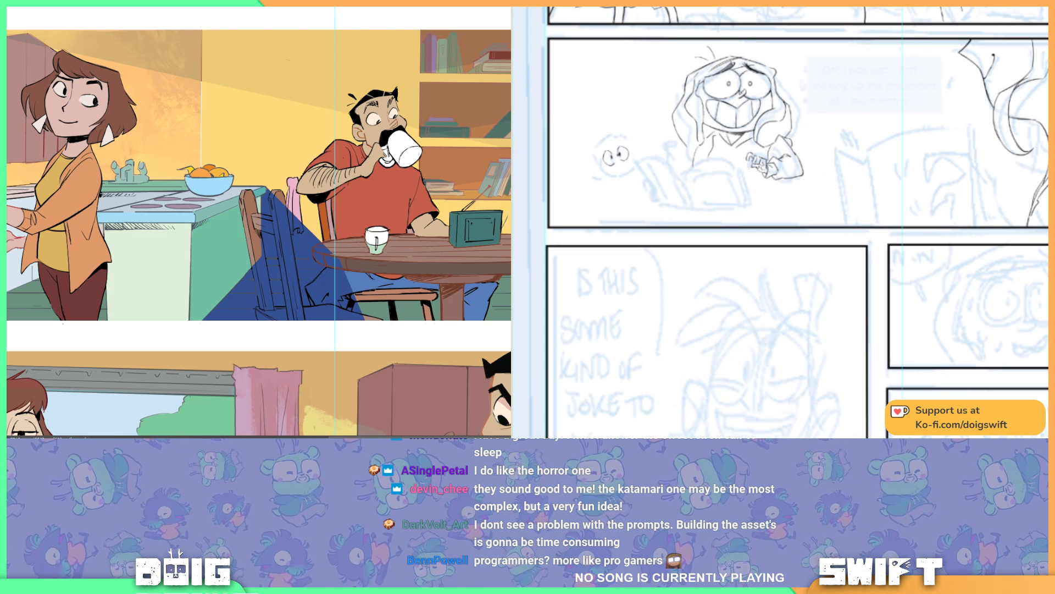
key("ctrl+[")
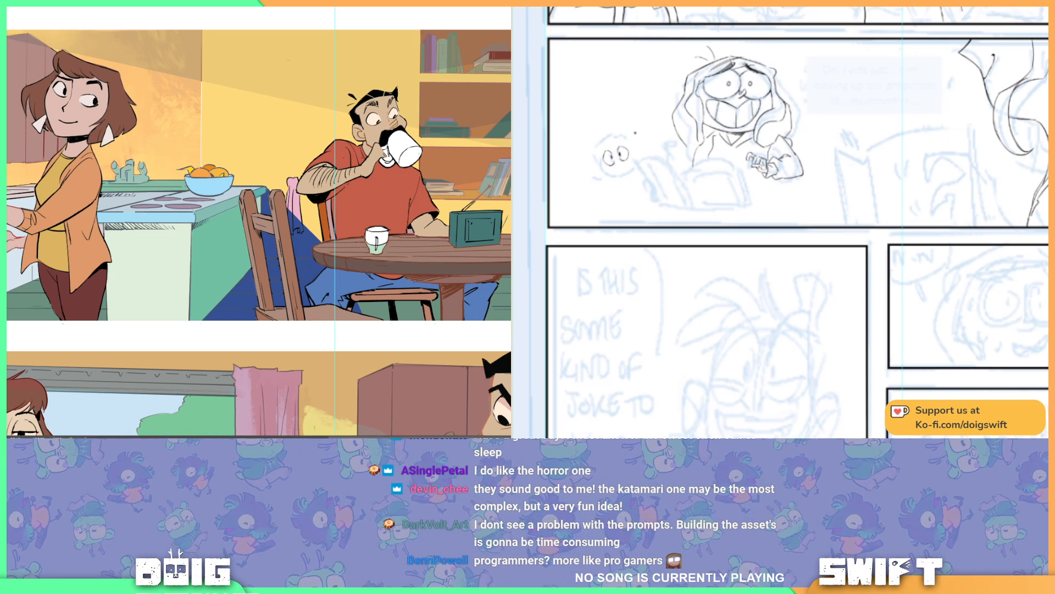
key("alt+shift+m")
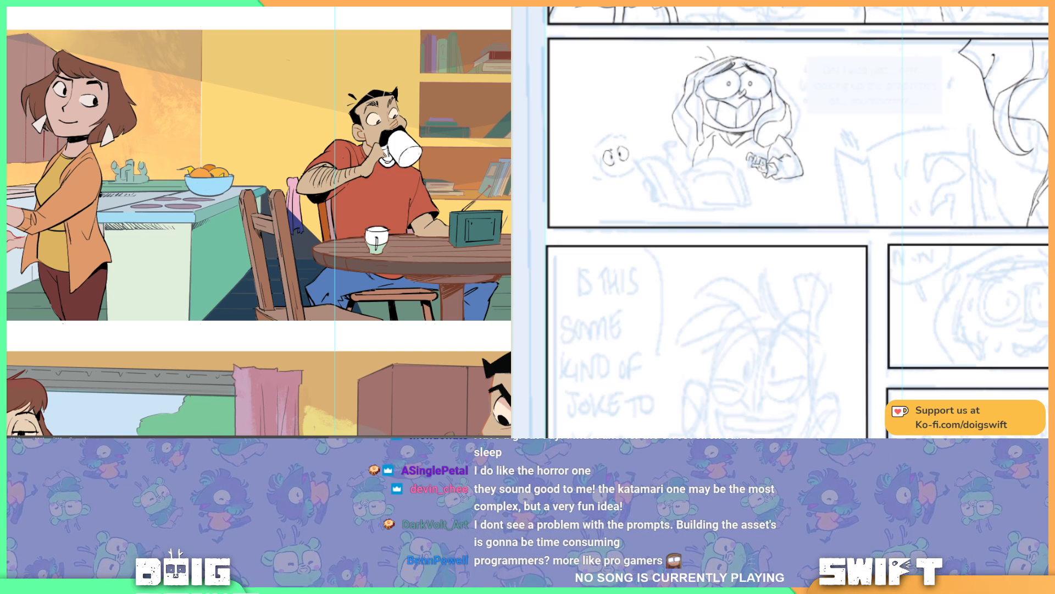
key("3")
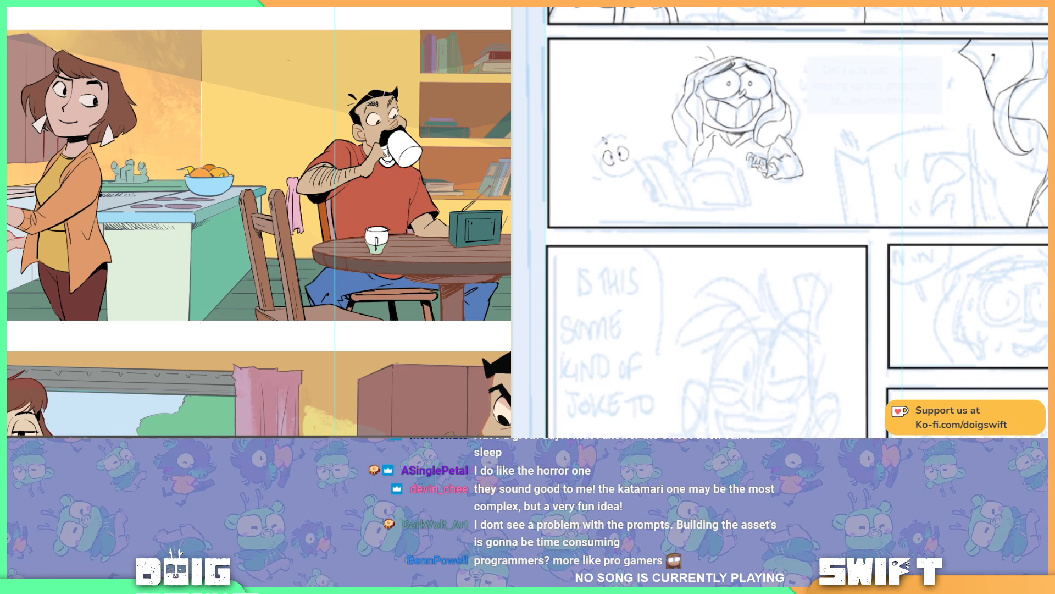
Step: Draw the fluffy outline of the small creature's round head around its eyes in the wide panel
mouse_move(605, 141)
left_mouse_down()
mouse_move(594, 167)
mouse_move(611, 178)
mouse_move(633, 163)
mouse_move(614, 134)
mouse_move(634, 136)
mouse_move(634, 162)
left_mouse_up()
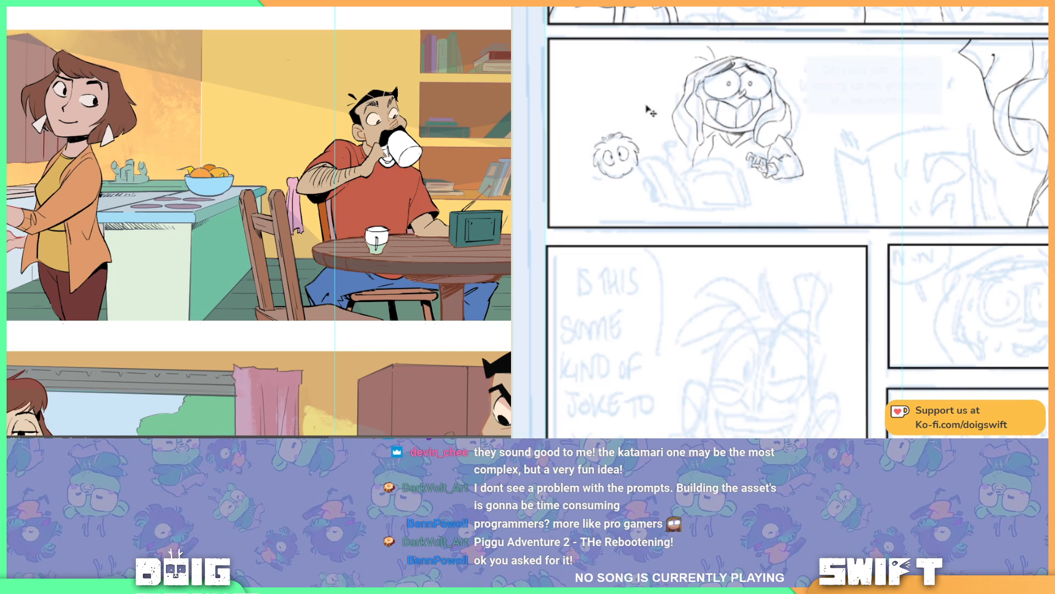
left_click_drag(637, 154, 642, 169)
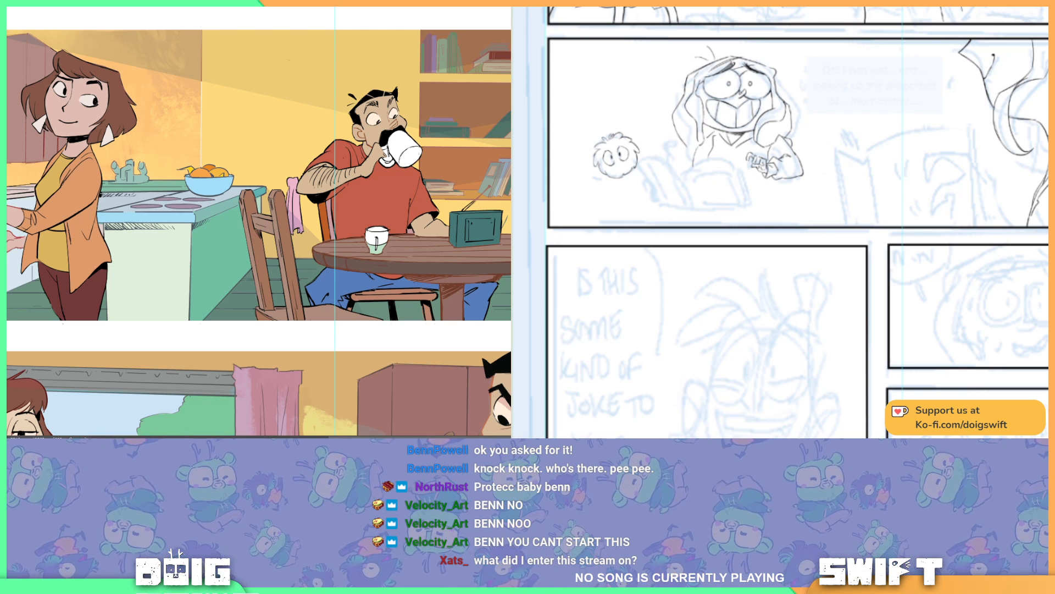
Step: Lasso the small creature's left eye and transform it to adjust its shape and placement
mouse_move(608, 149)
left_mouse_down()
mouse_move(605, 160)
mouse_move(624, 167)
mouse_move(613, 163)
left_mouse_up()
key("ctrl+z")
key("ctrl+z")
key("ctrl+z")
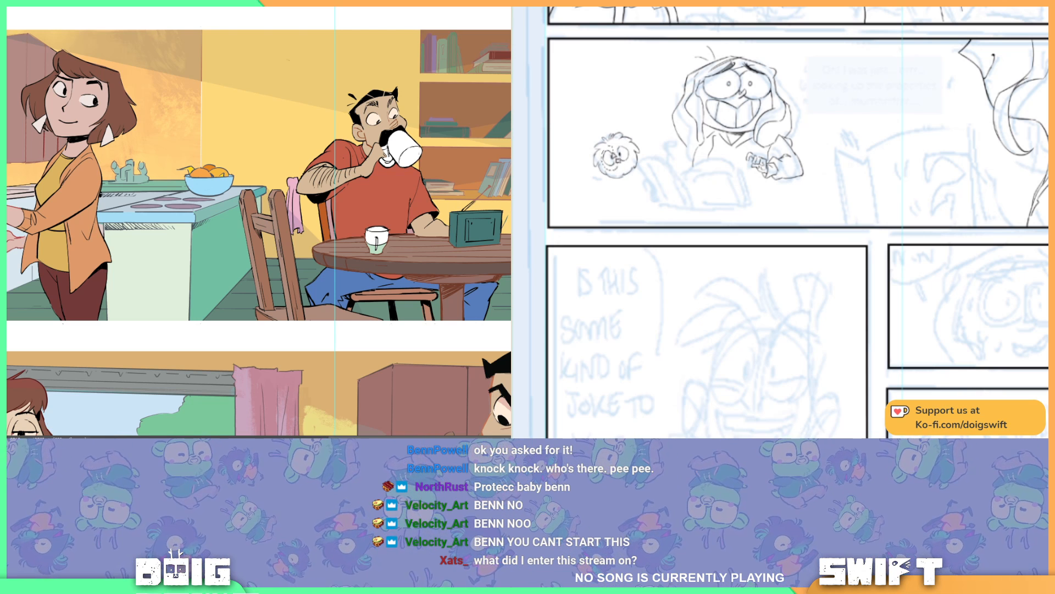
key("ctrl+z")
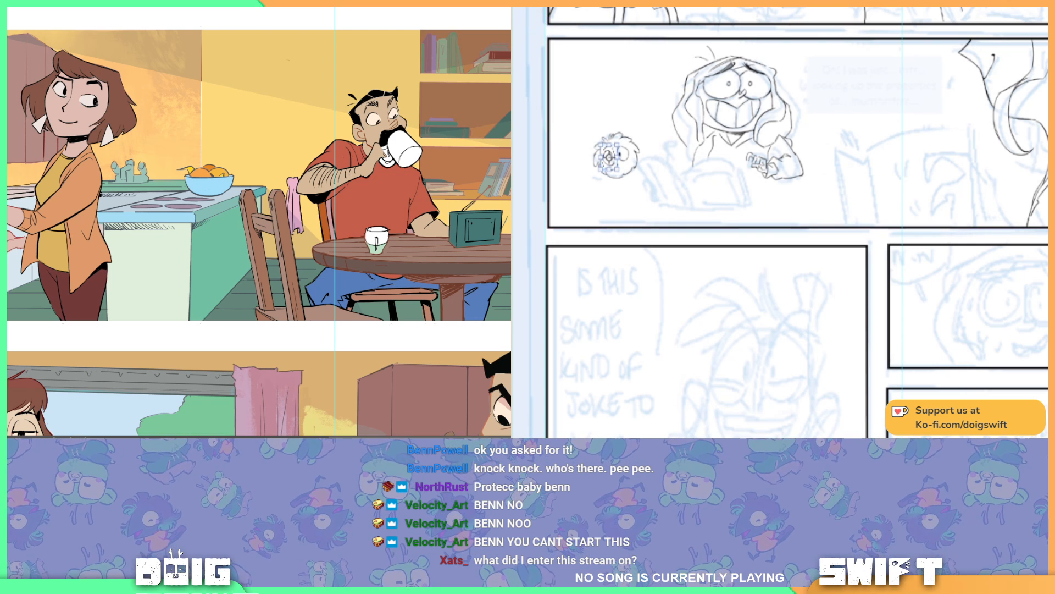
left_click_drag(618, 145, 610, 153)
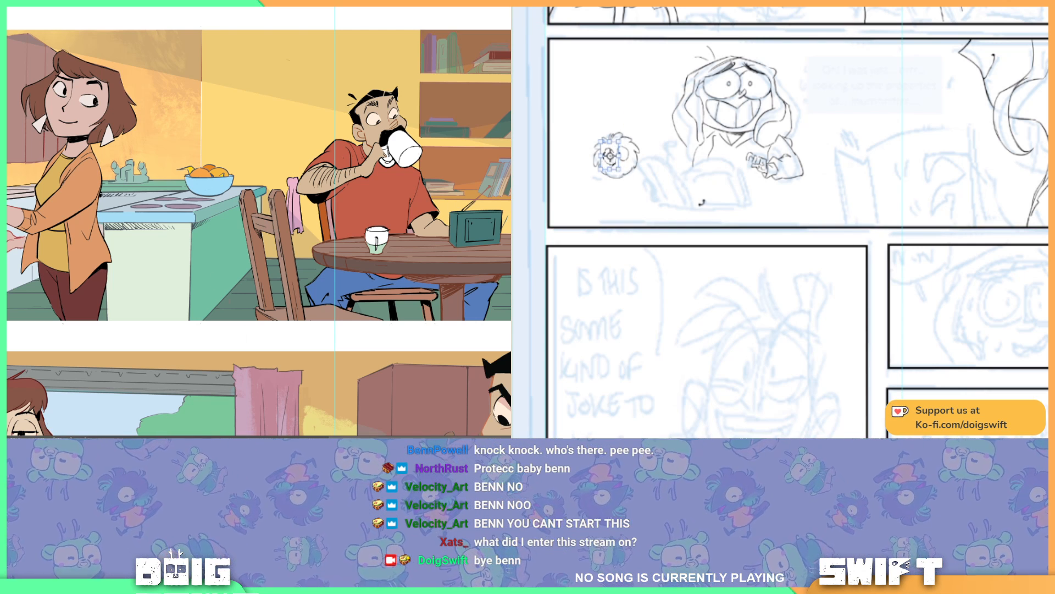
key("Return")
Step: Transform the small creature's right eye to match the adjusted left one
mouse_move(255, 448)
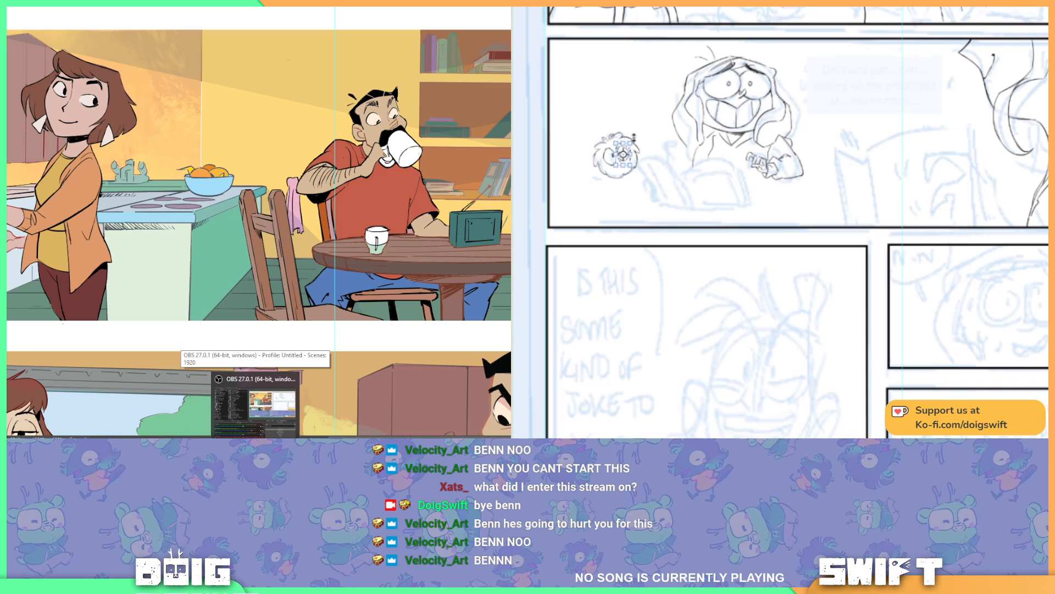
key("ctrl+t")
left_click_drag(630, 142, 634, 138)
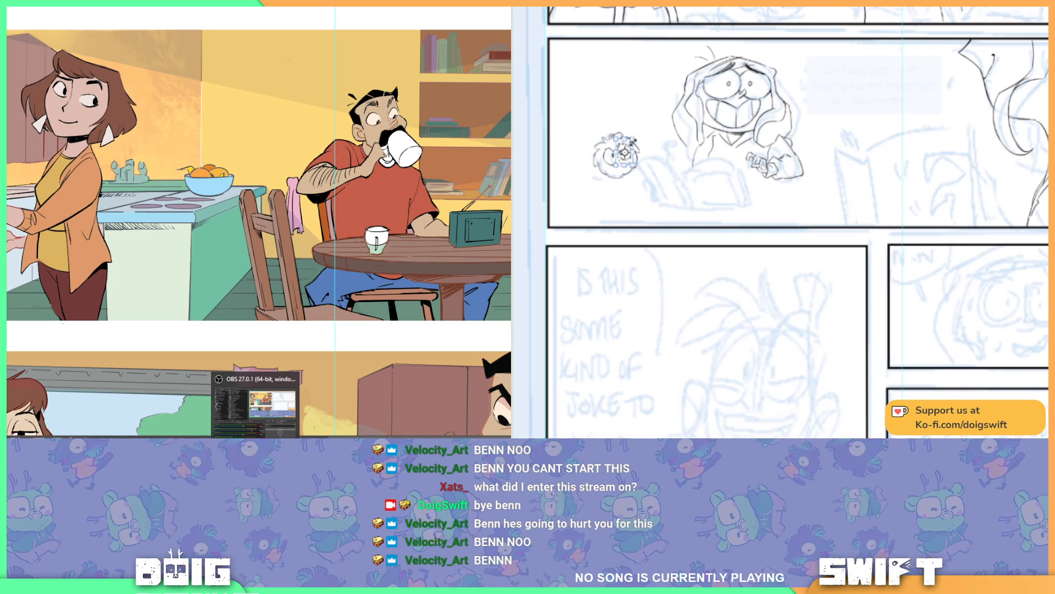
key("Return")
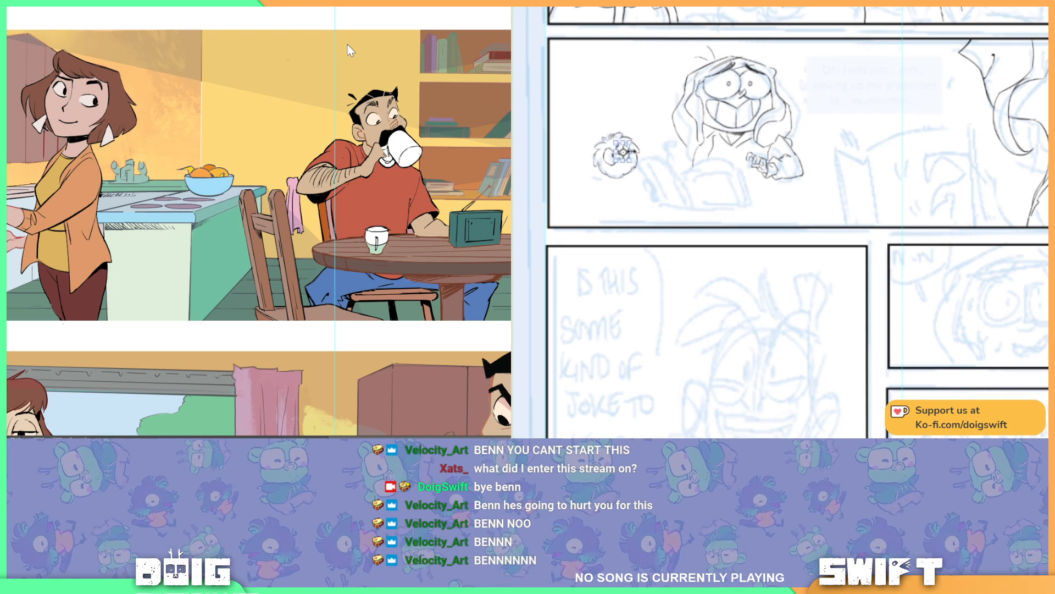
key("ctrl+t")
left_click_drag(630, 156, 631, 158)
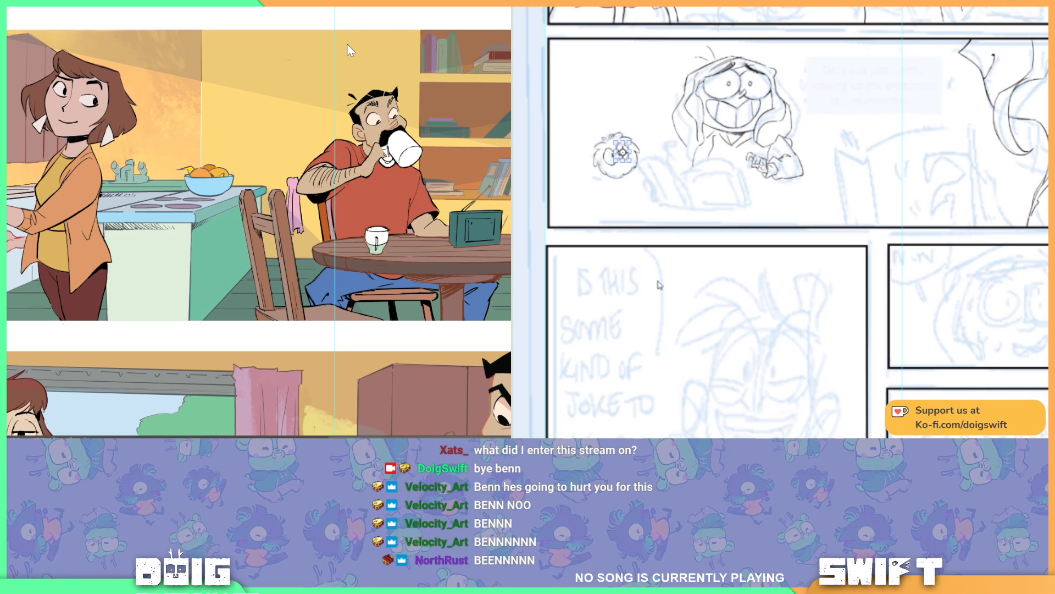
key("Return")
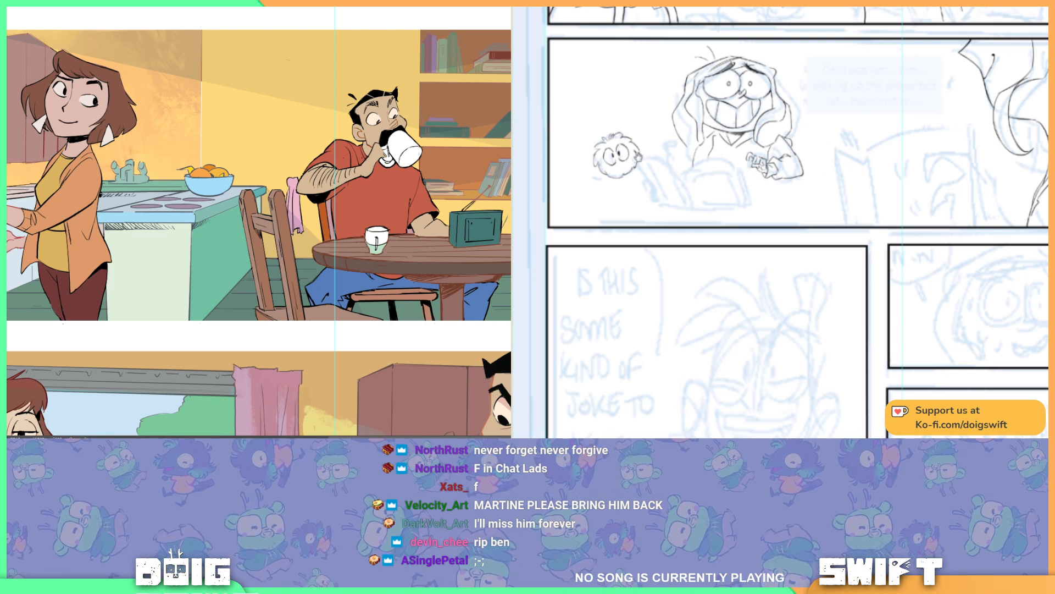
left_click_drag(644, 157, 648, 148)
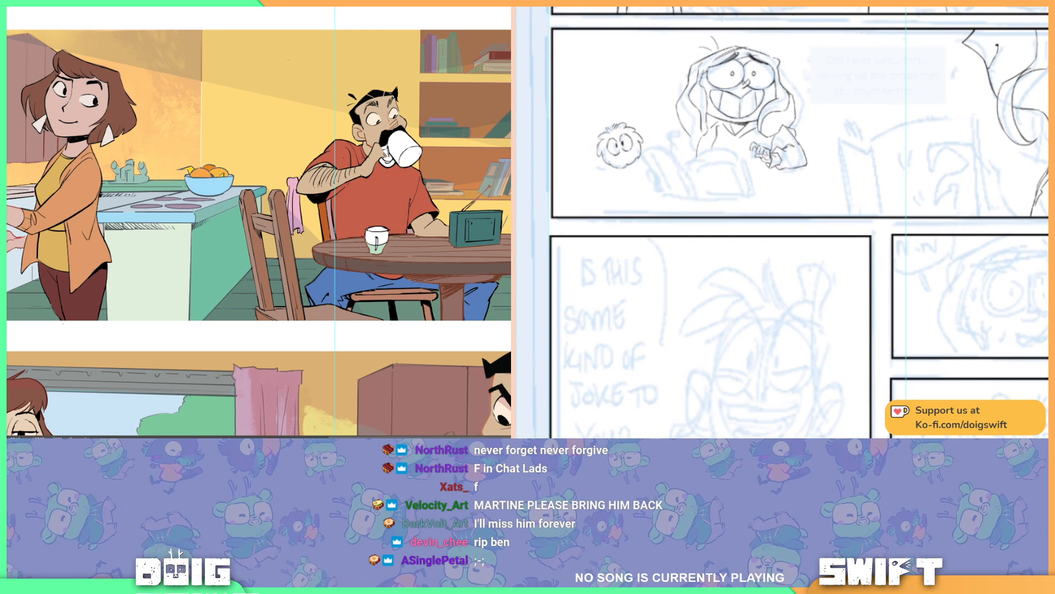
mouse_move(625, 138)
left_mouse_down()
mouse_move(647, 160)
mouse_move(601, 163)
mouse_move(629, 173)
mouse_move(650, 156)
left_mouse_up()
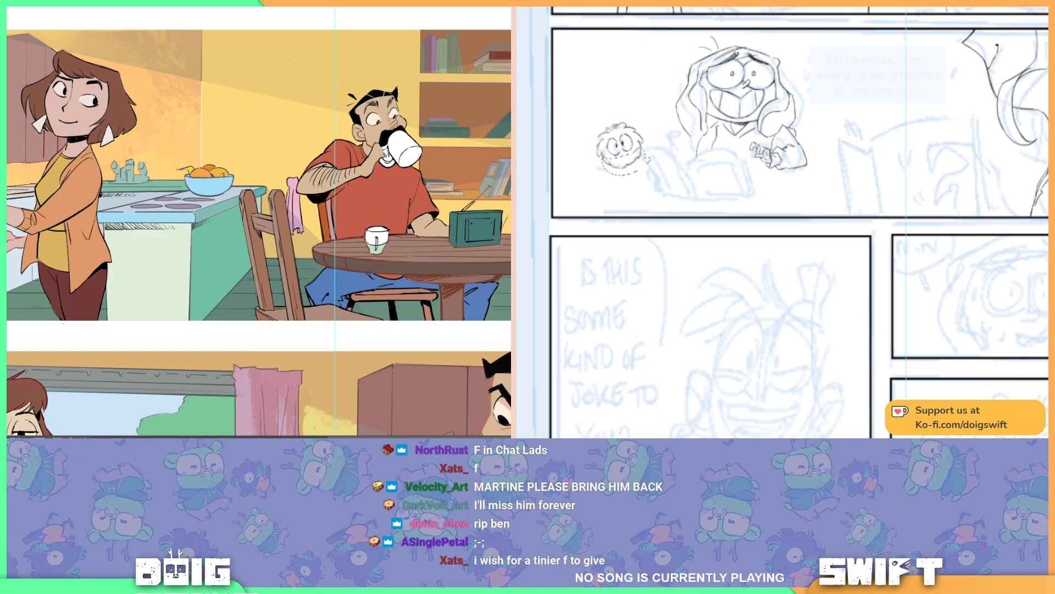
key("ctrl+d")
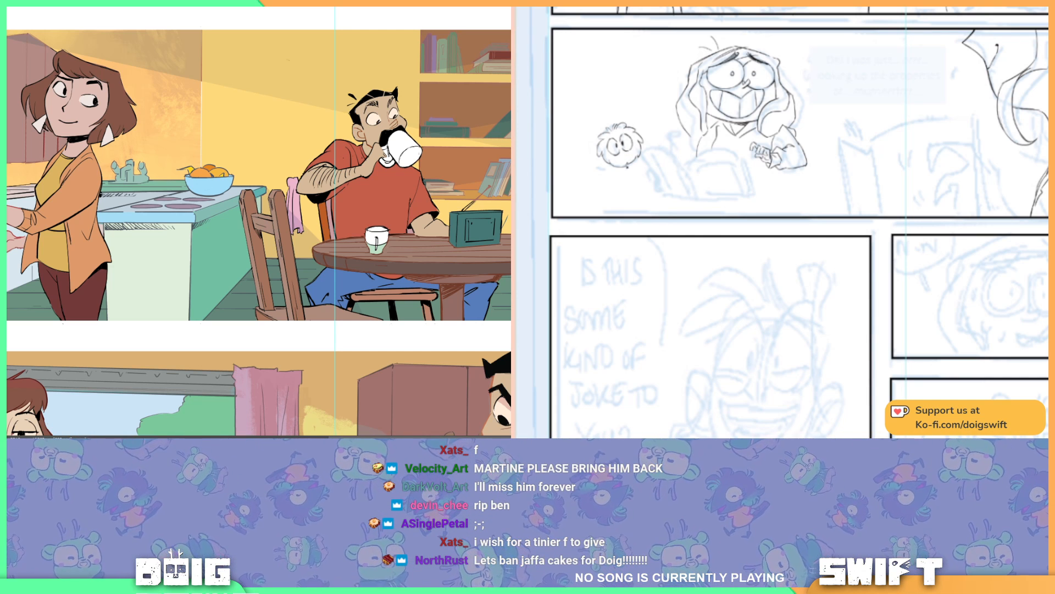
Step: Draw the small creature's thin, spindly limbs below its round head in the wide panel
left_click_drag(627, 169, 646, 167)
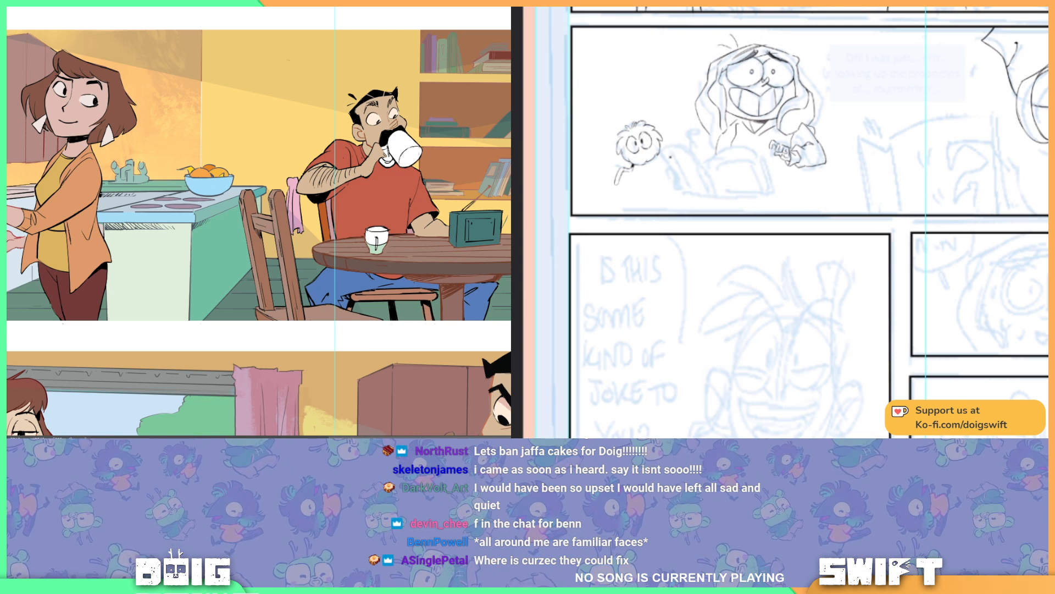
left_click_drag(664, 176, 638, 184)
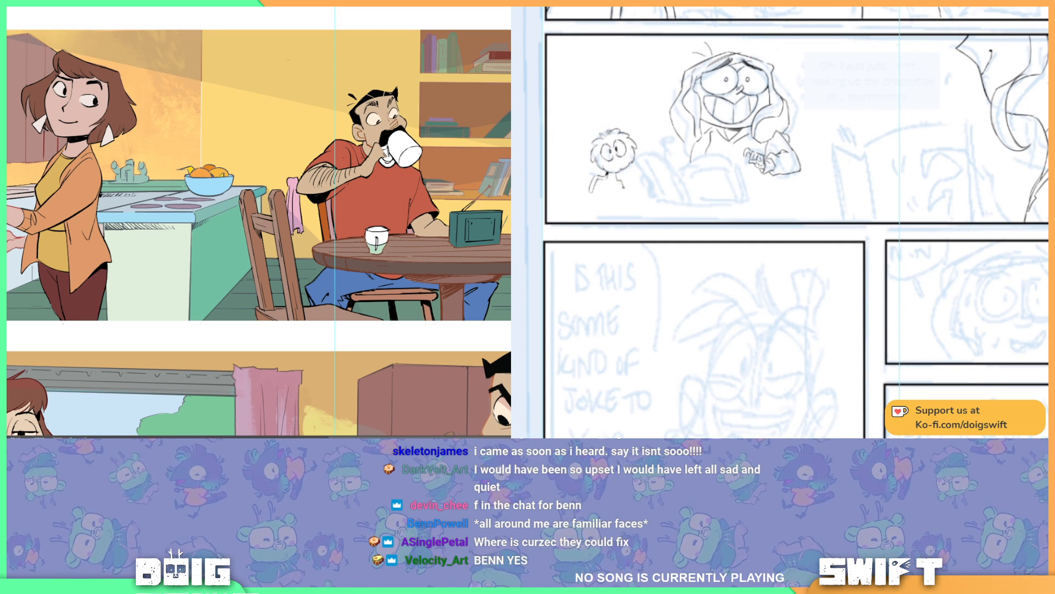
left_click_drag(623, 188, 625, 213)
key("ctrl+z")
left_click_drag(617, 174, 620, 180)
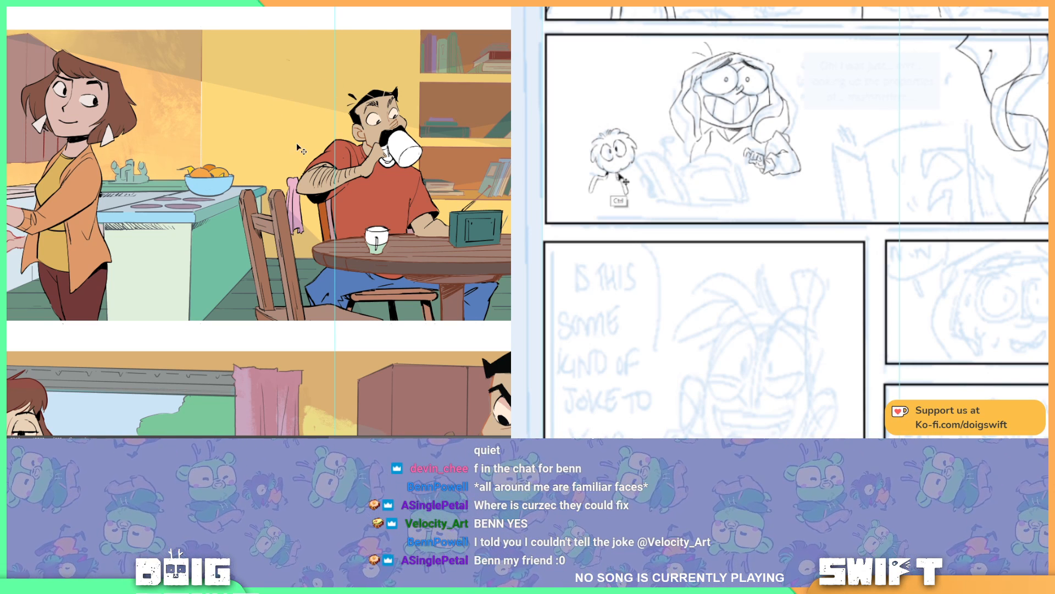
Step: Lasso the shadow overlapping the pink cloth behind the empty chair and clean it up
scroll(295, 143, "down", 2)
scroll(295, 143, "down", 2)
scroll(296, 143, "up", 4)
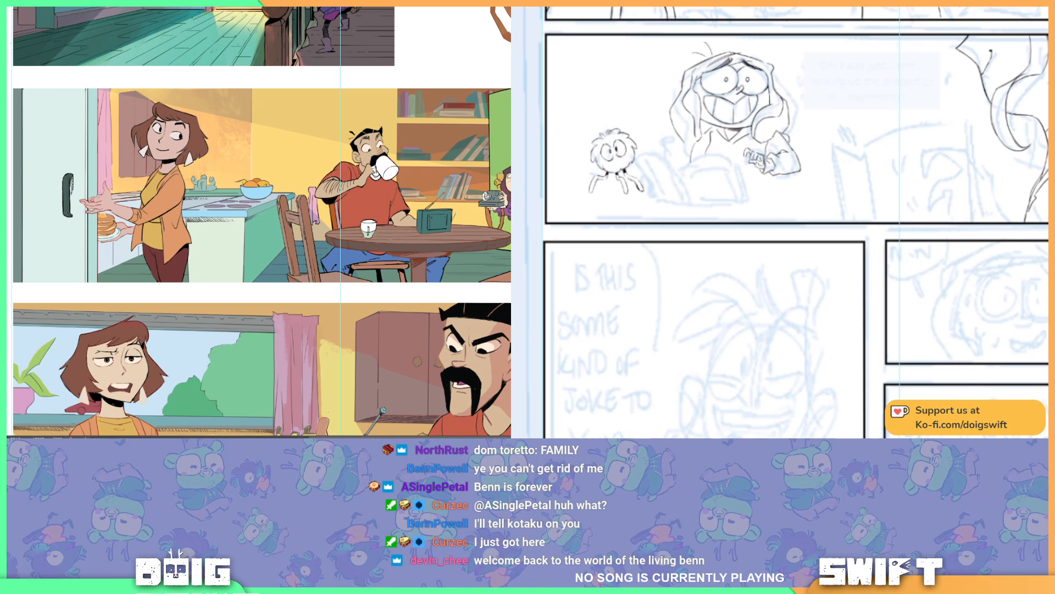
scroll(307, 189, "up", 3)
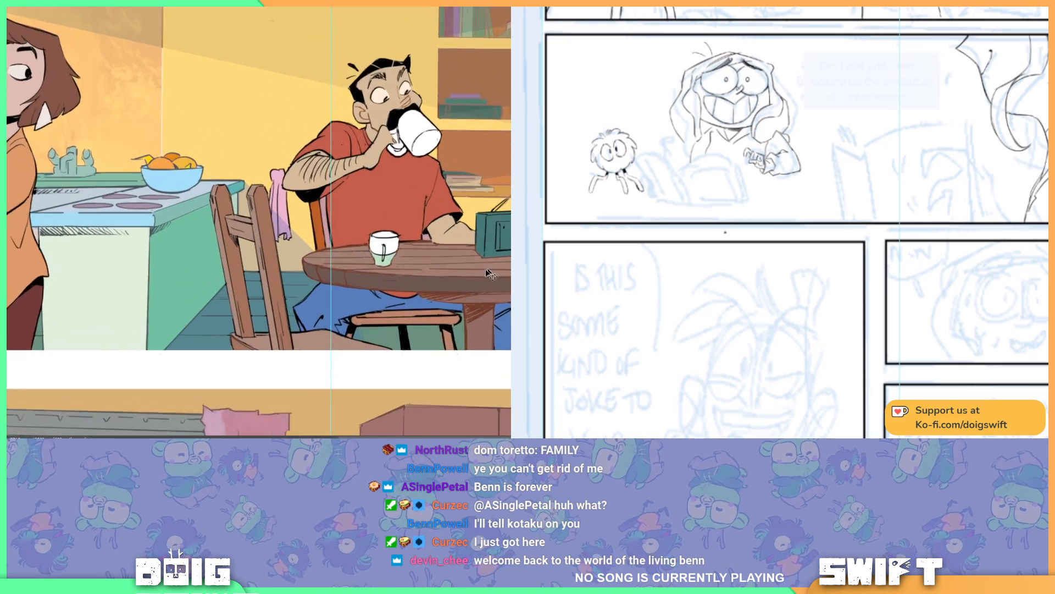
scroll(307, 189, "up", 1)
left_click_drag(307, 188, 317, 186)
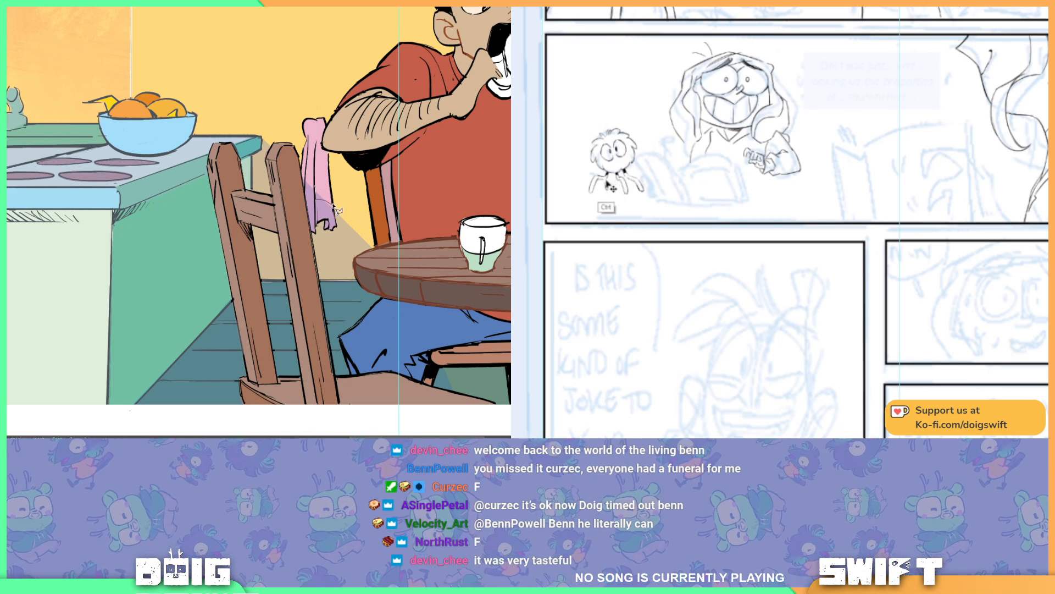
left_click_drag(321, 183, 330, 184)
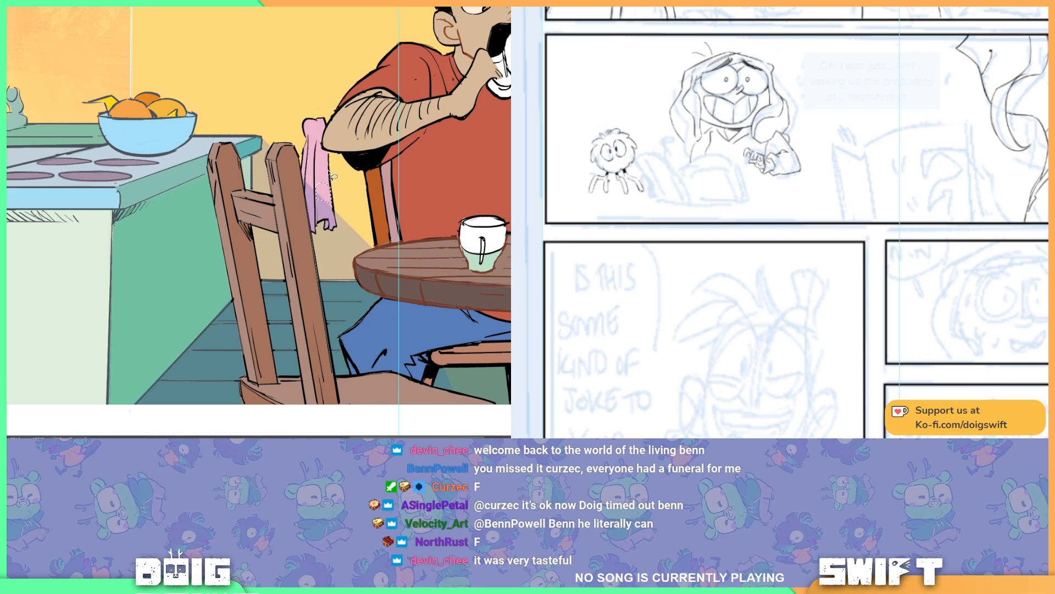
key("ctrl+d")
Step: Lasso the small creature's outermost right limb and transform it closer to its body while shading the lower part of the pink cloth
left_click_drag(722, 171, 714, 179)
left_click_drag(666, 149, 726, 175)
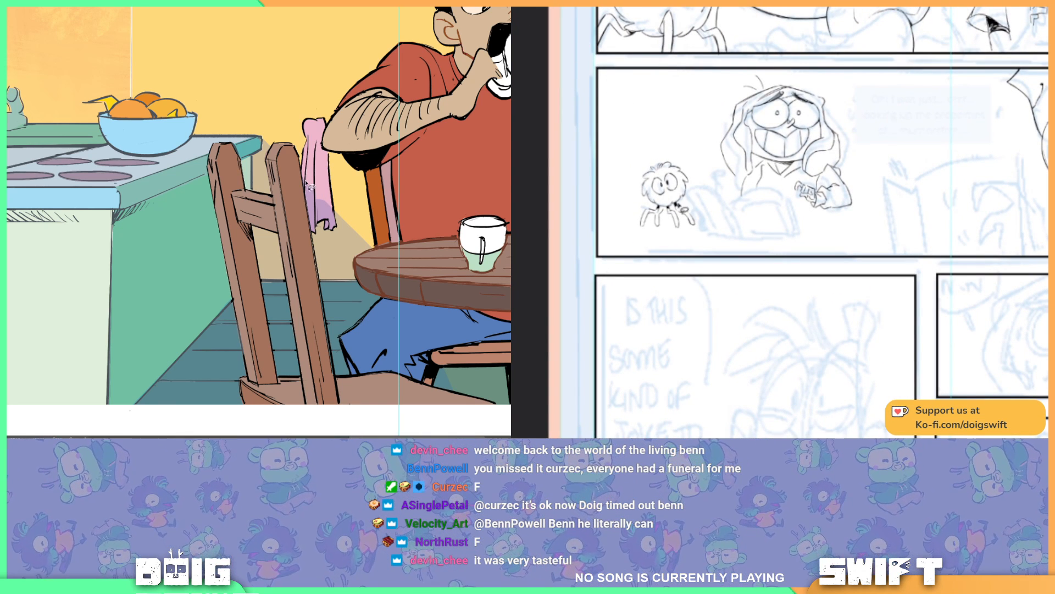
left_click_drag(314, 184, 314, 196)
left_click_drag(674, 208, 678, 213)
left_click_drag(314, 197, 306, 188)
left_click_drag(678, 213, 693, 231)
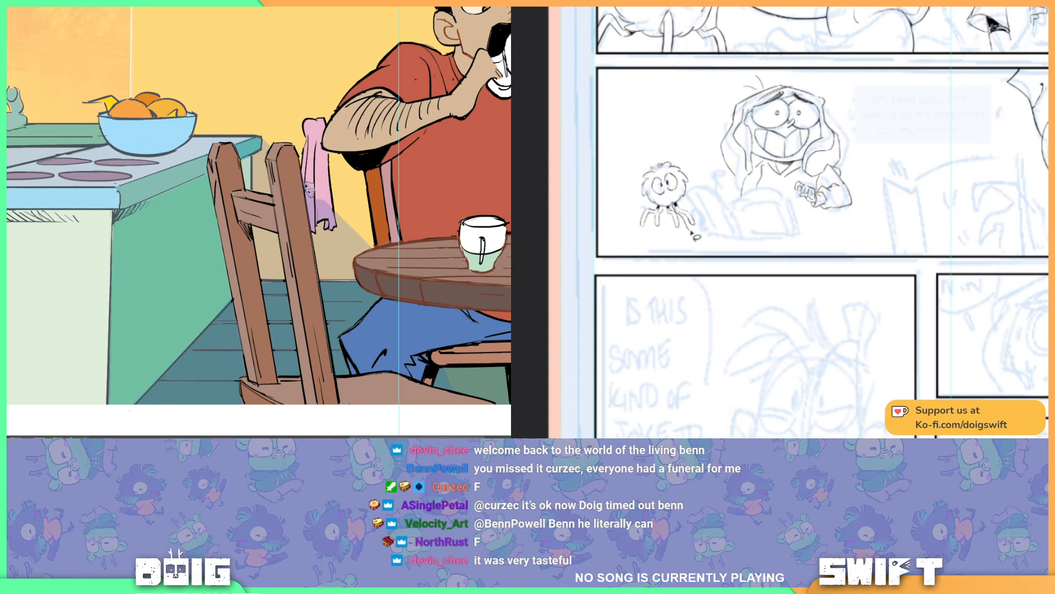
left_click_drag(306, 188, 306, 183)
mouse_move(693, 231)
left_mouse_down()
mouse_move(699, 214)
mouse_move(682, 201)
mouse_move(699, 205)
mouse_move(701, 222)
left_mouse_up()
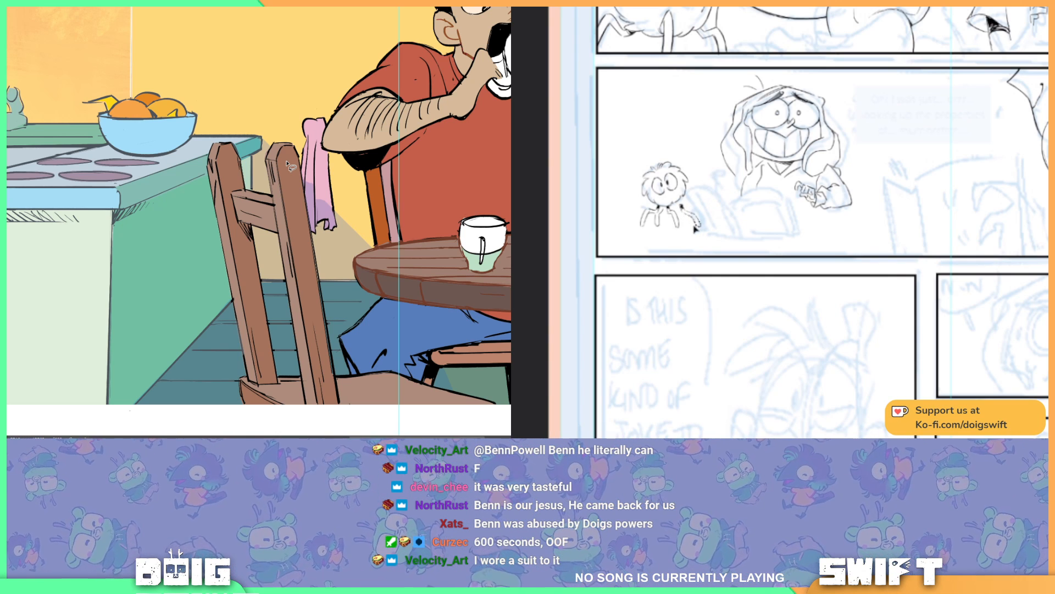
key("ctrl+d")
key("ctrl+t")
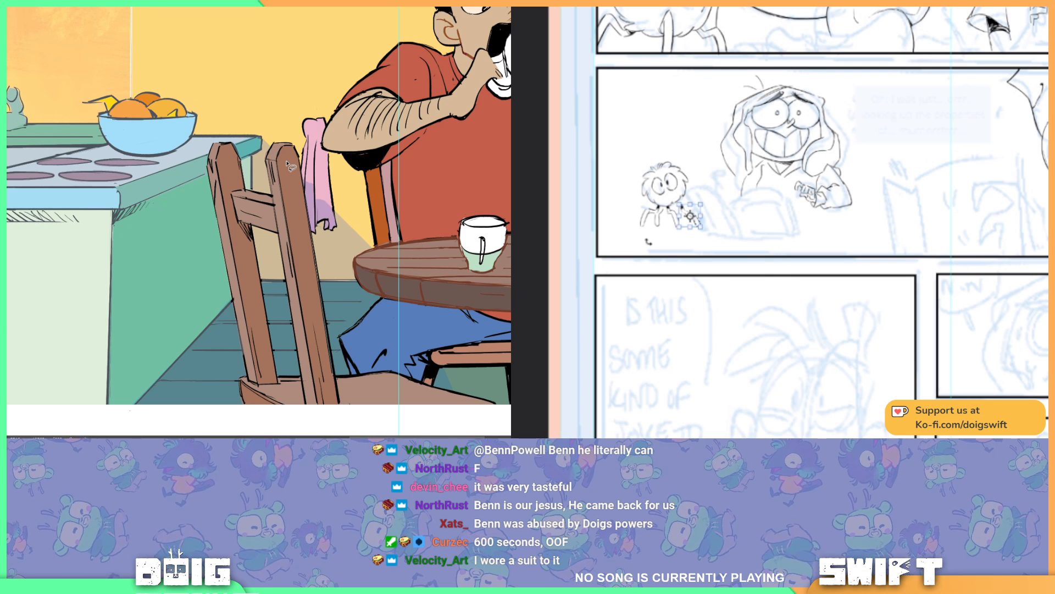
left_click_drag(648, 241, 694, 203)
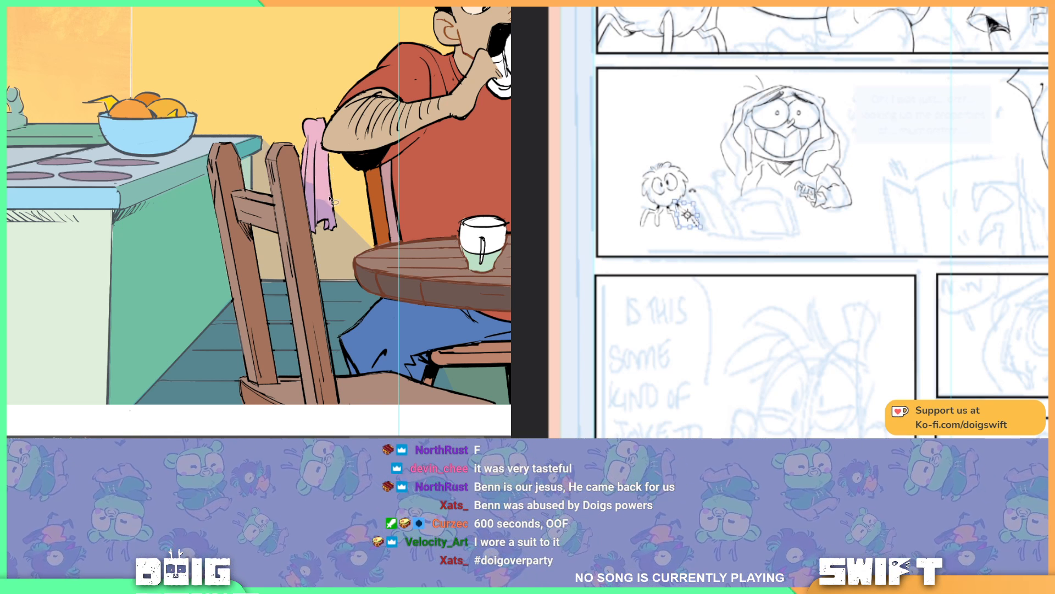
key("Return")
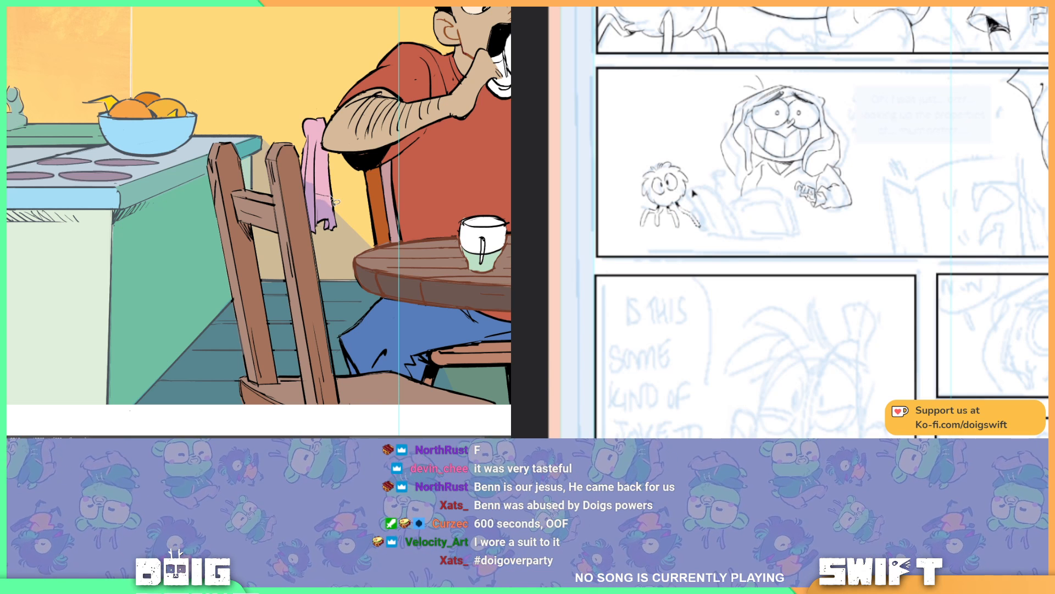
Step: Reshape the pink cloth's fold shadows with the lasso, and redraw the small creature's outermost right limb
key("ctrl")
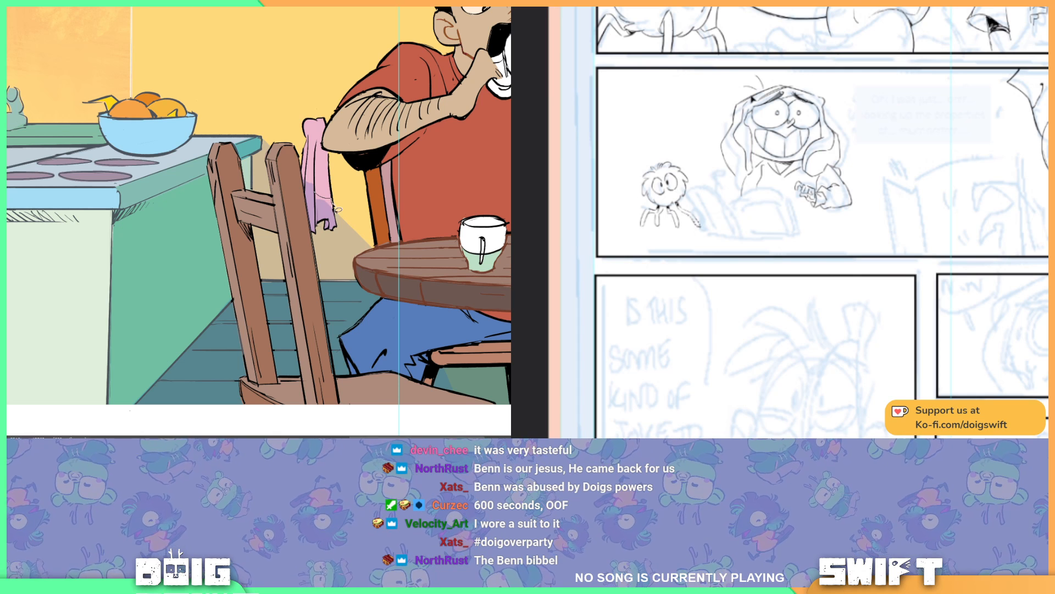
mouse_move(333, 211)
left_mouse_down()
mouse_move(320, 213)
mouse_move(315, 194)
left_mouse_up()
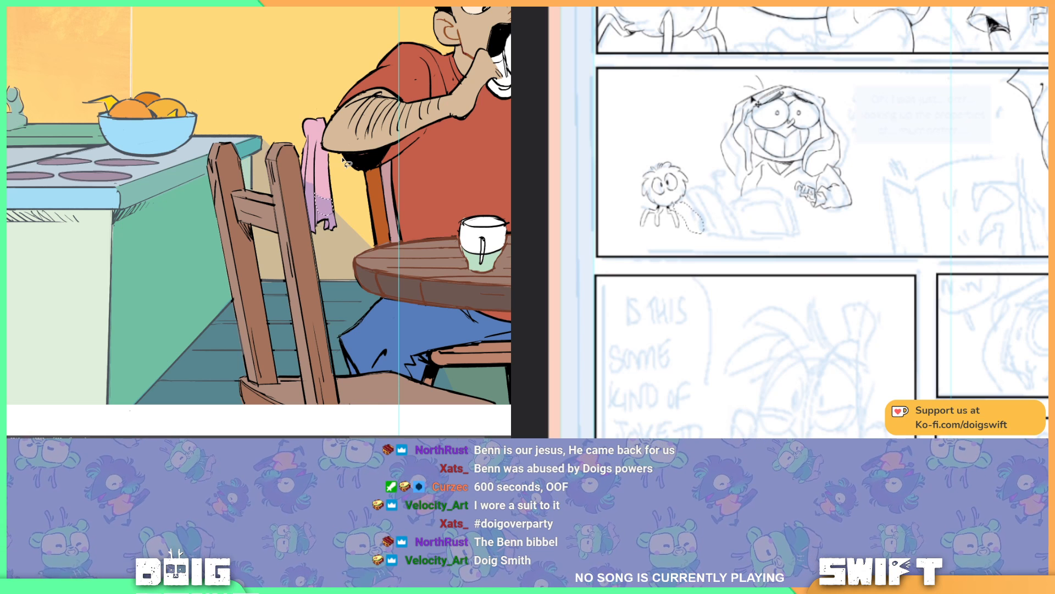
key("ctrl+d")
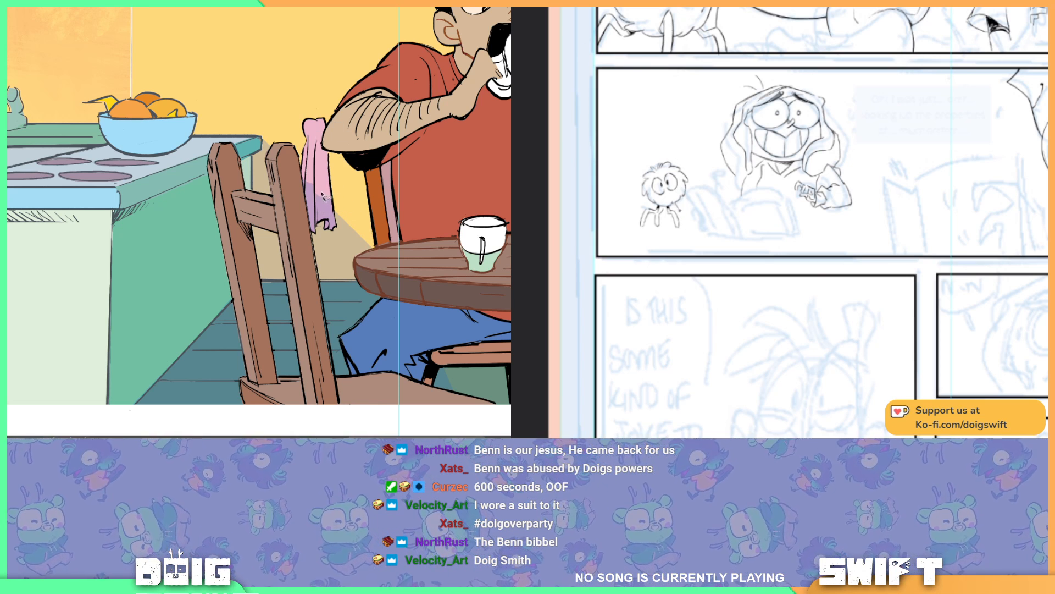
left_click_drag(310, 176, 322, 188)
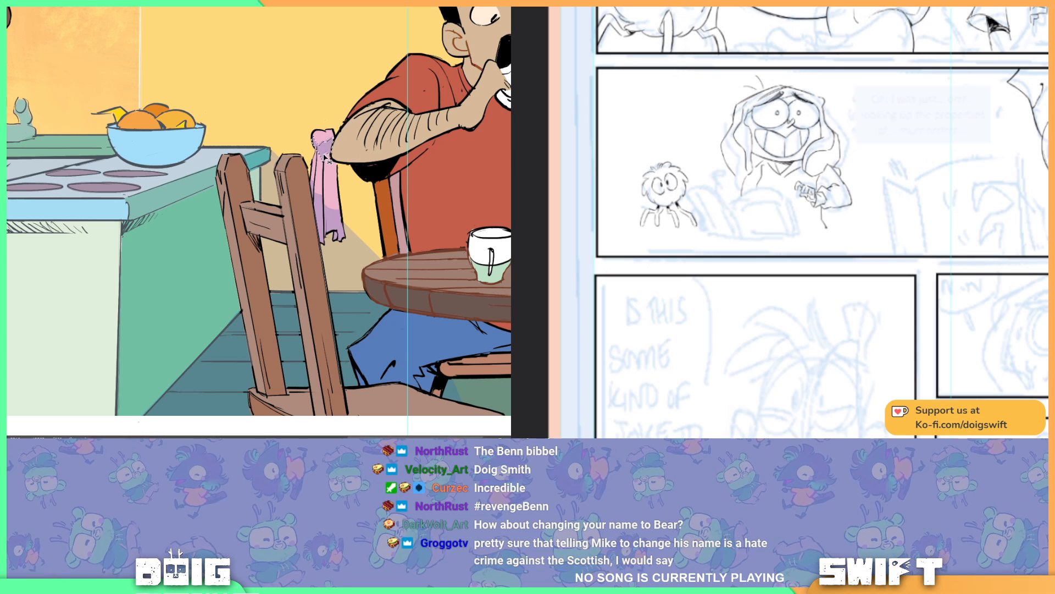
left_click_drag(326, 172, 291, 151)
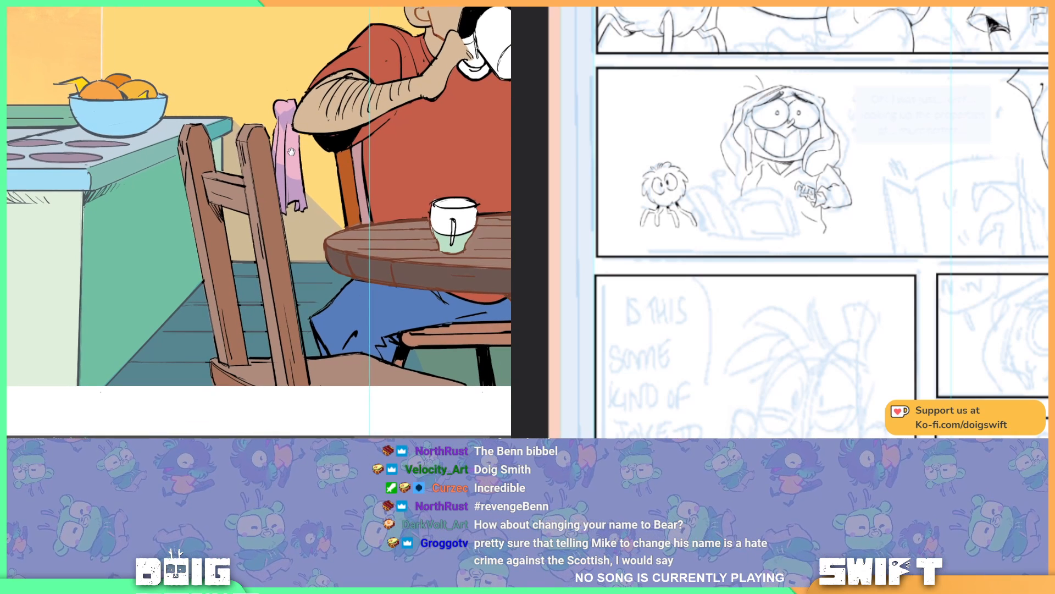
scroll(292, 151, "up", 1)
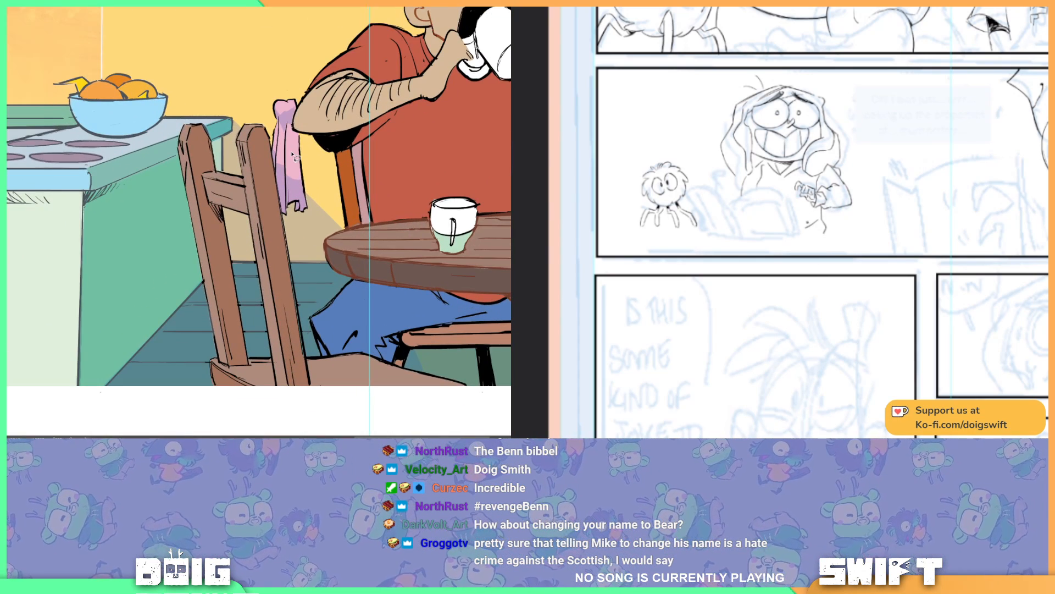
Step: Lasso the right side of the blue fruit bowl on the counter and fill it with shadow
left_click_drag(242, 89, 333, 117)
left_click_drag(248, 114, 315, 124)
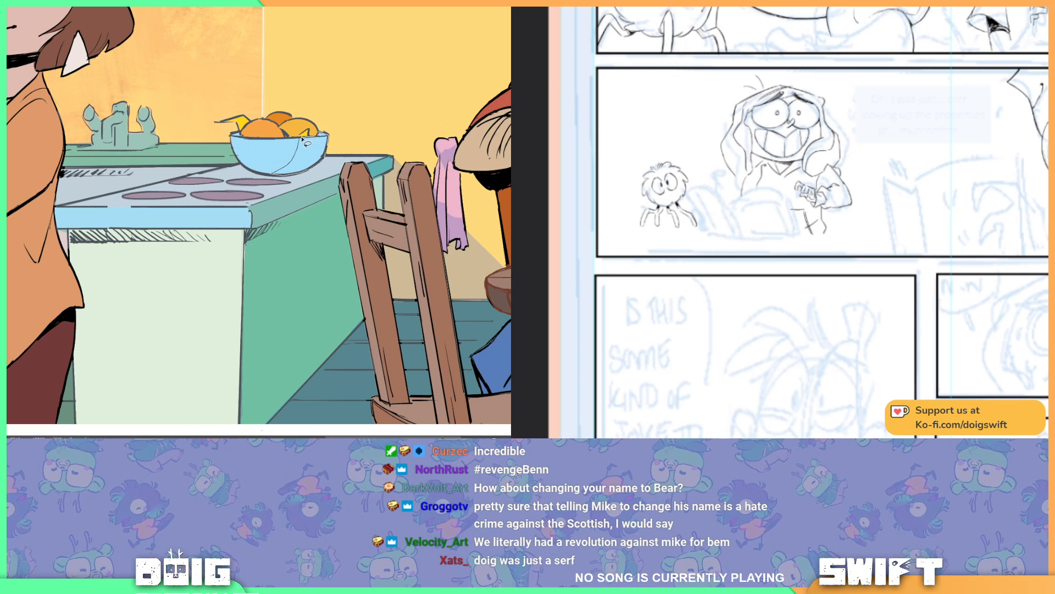
left_click_drag(303, 144, 322, 138)
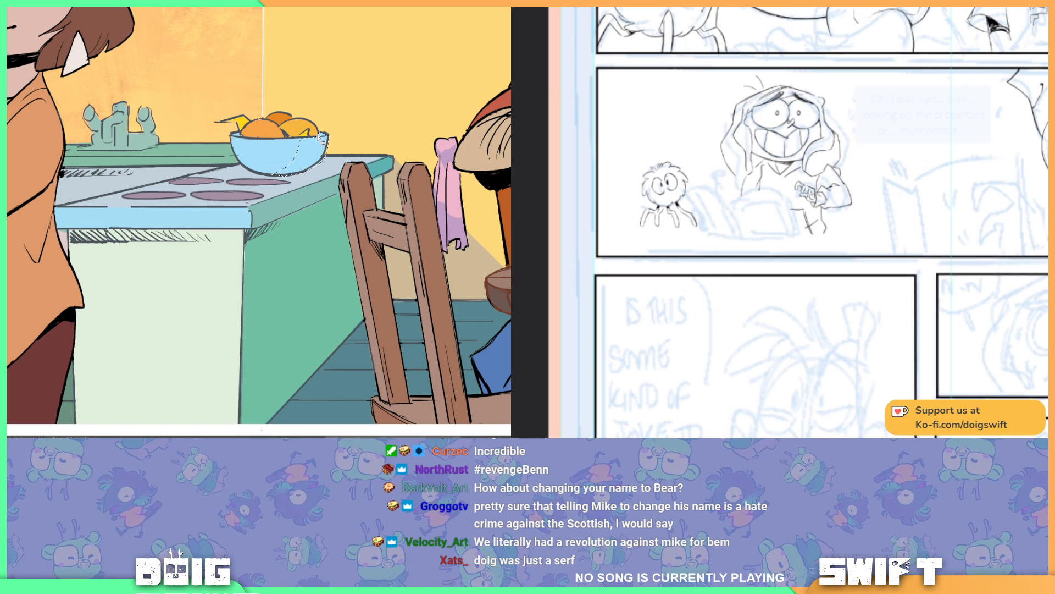
key("alt+BackSpace")
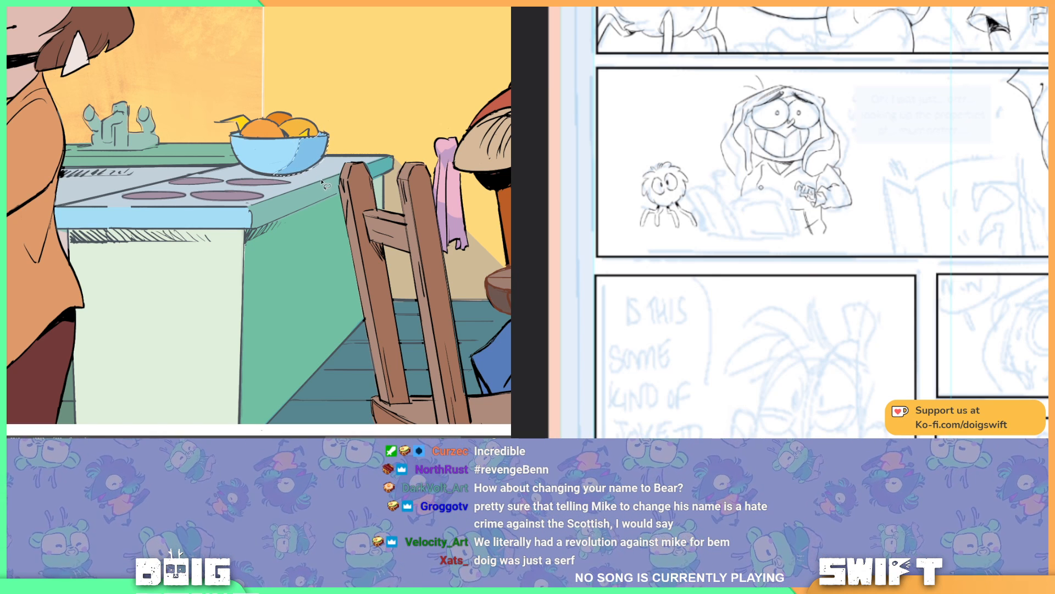
key("ctrl+d")
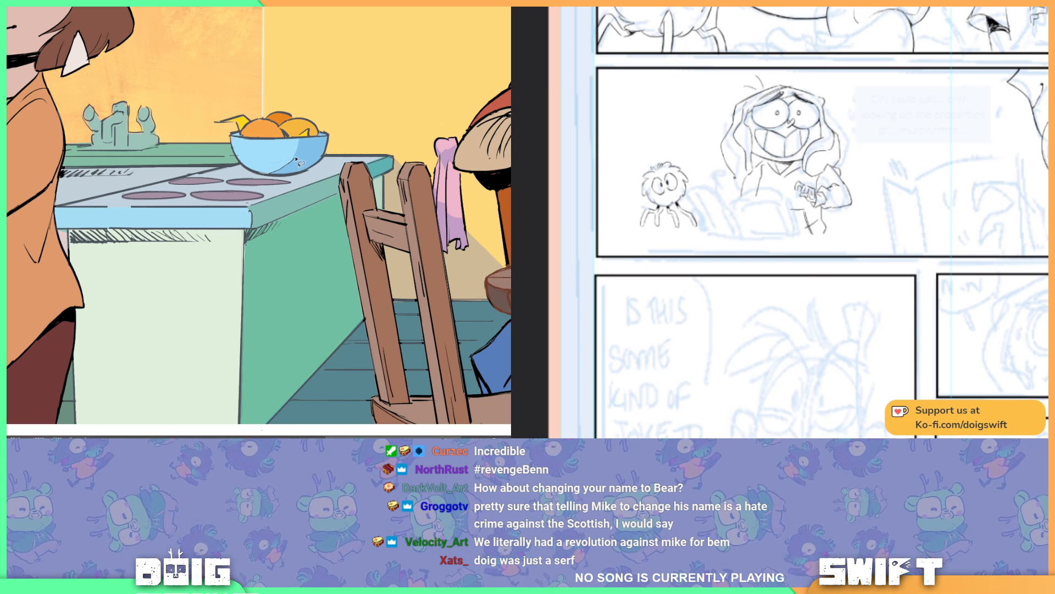
Step: Refine the fruit bowl's shadow along its rounded underside with further lasso selections
mouse_move(303, 137)
left_mouse_down()
mouse_move(266, 149)
mouse_move(268, 173)
left_mouse_up()
mouse_move(899, 228)
left_mouse_down()
mouse_move(881, 224)
mouse_move(869, 265)
left_mouse_up()
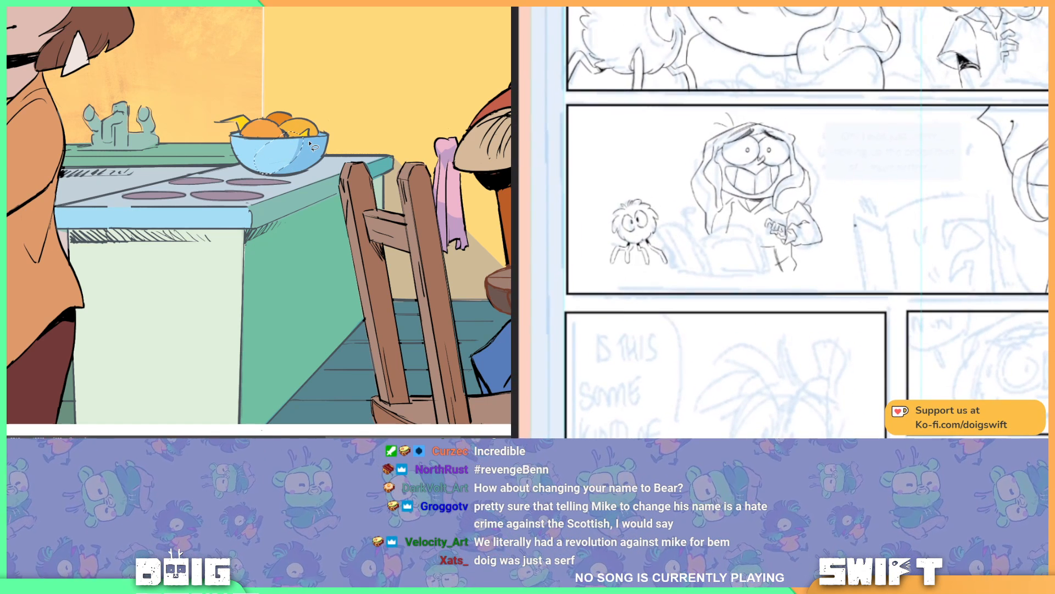
key("ctrl+d")
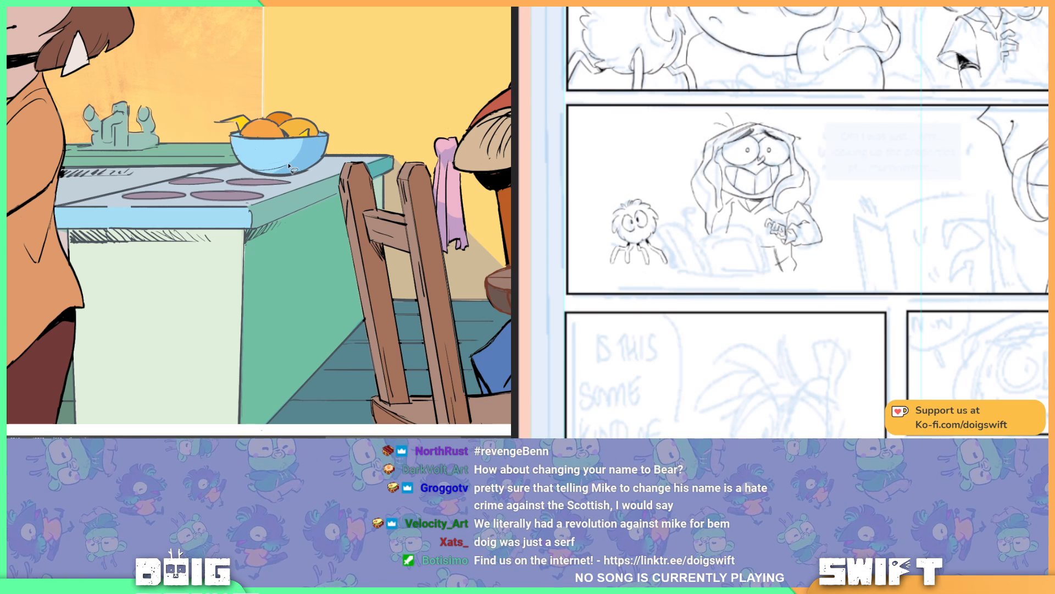
left_click_drag(258, 173, 255, 171)
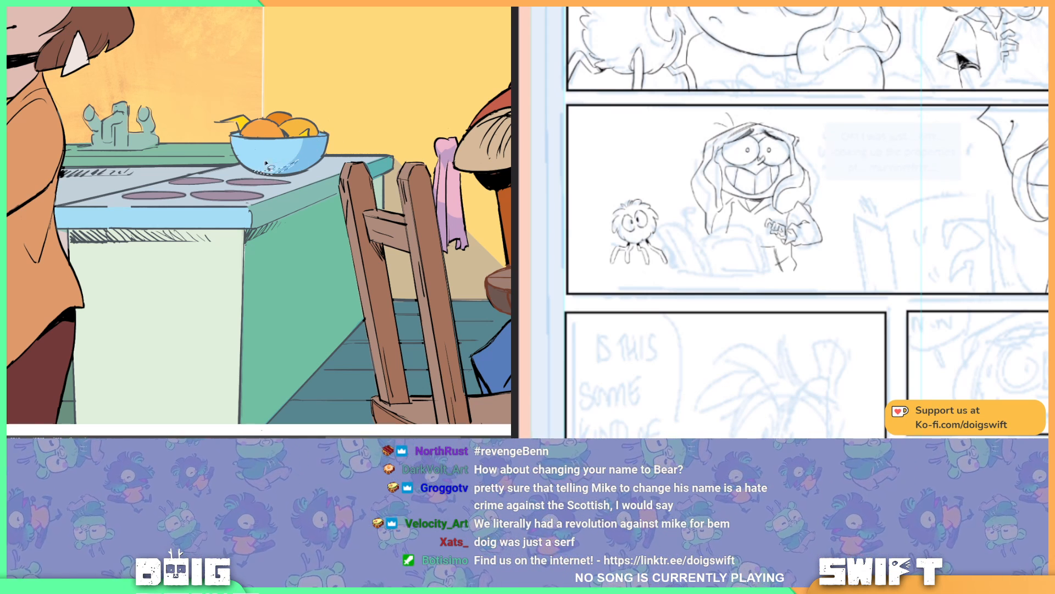
key("ctrl+d")
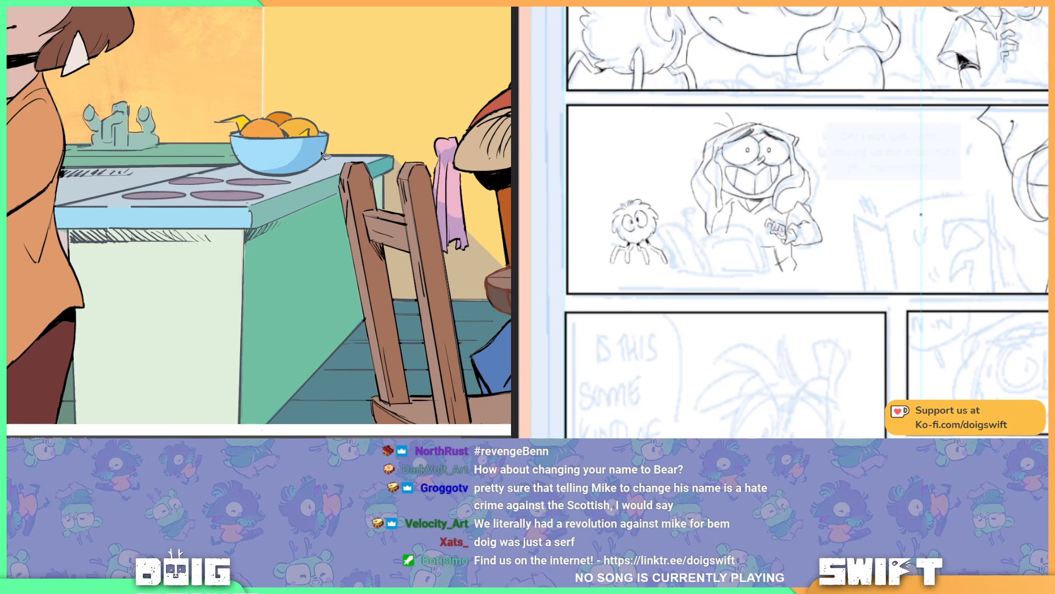
Step: Lasso a narrow straight band beneath the front edge of the countertop and fill it with shadow
left_click_drag(292, 178, 280, 158)
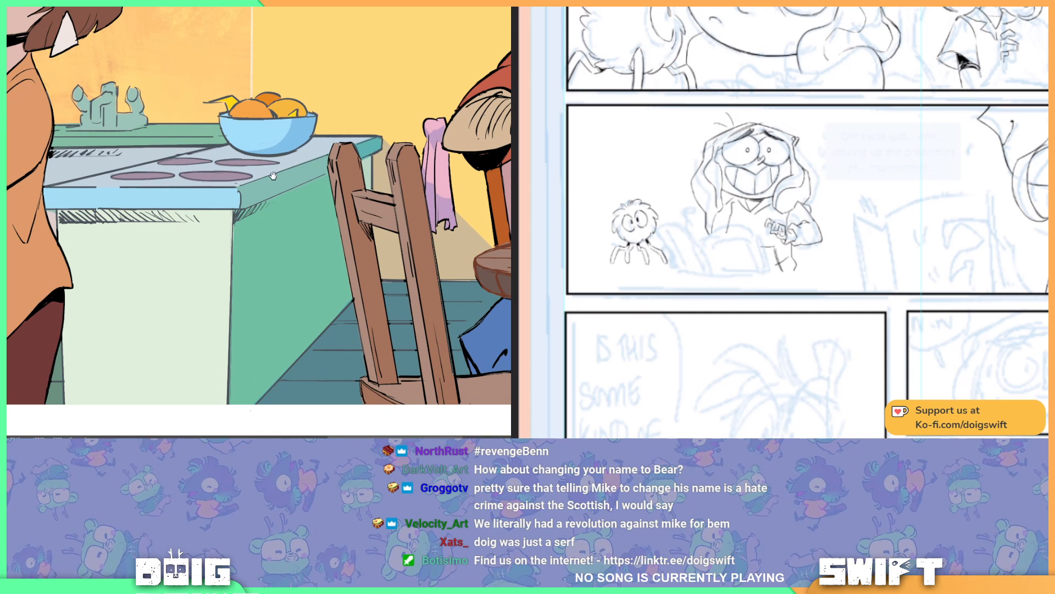
left_click_drag(277, 174, 274, 182)
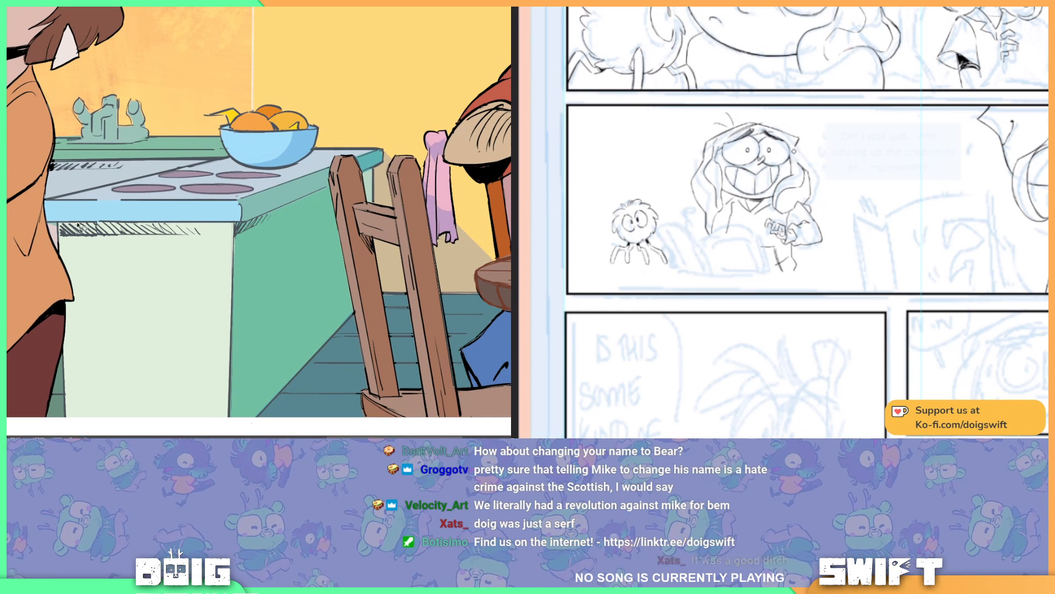
left_click_drag(60, 237, 209, 244)
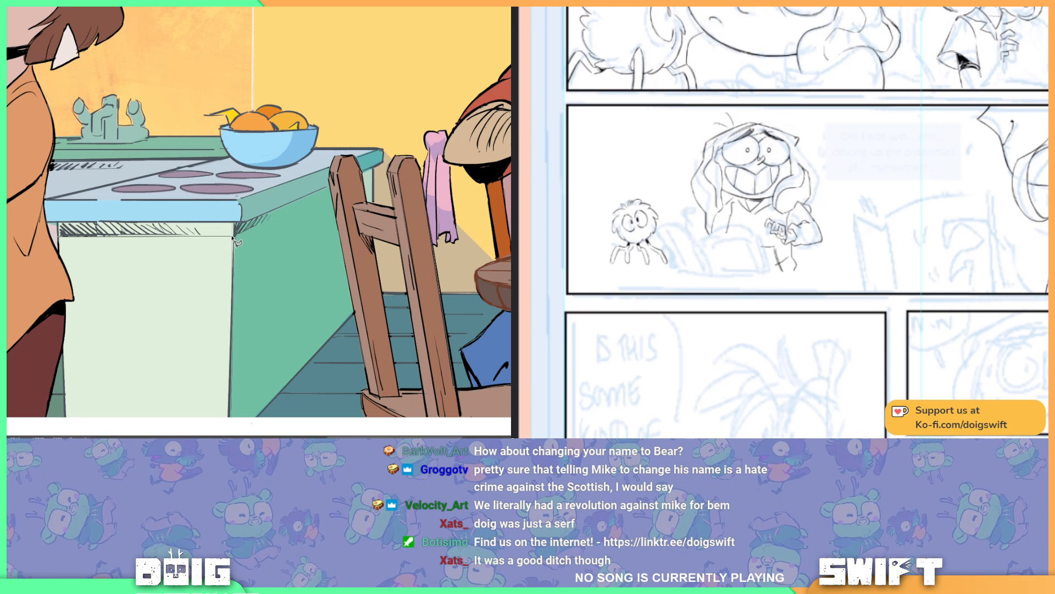
left_click(234, 236)
left_click(234, 221)
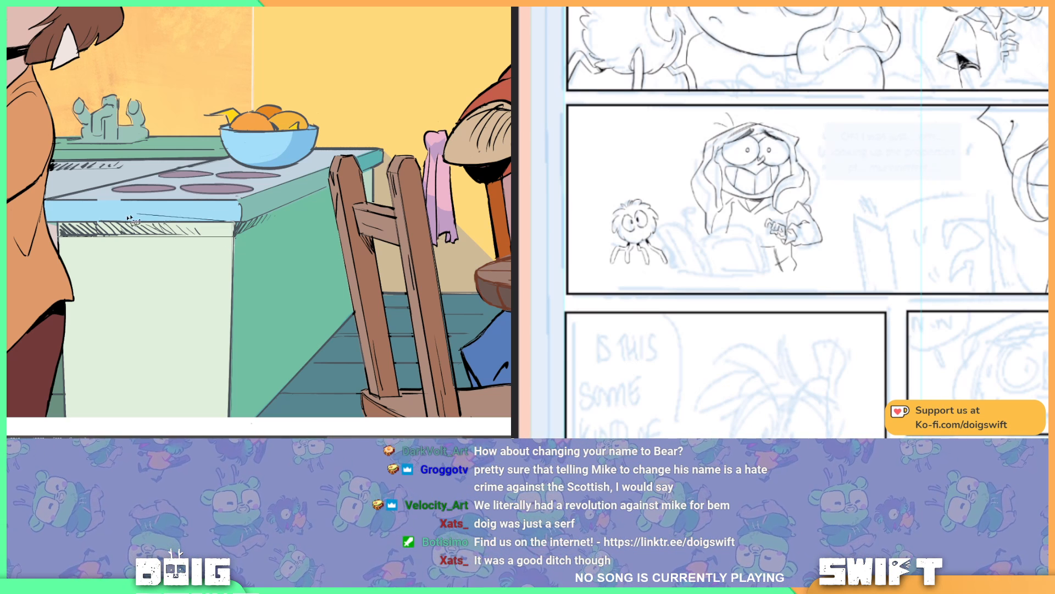
left_click(58, 222)
left_click(59, 238)
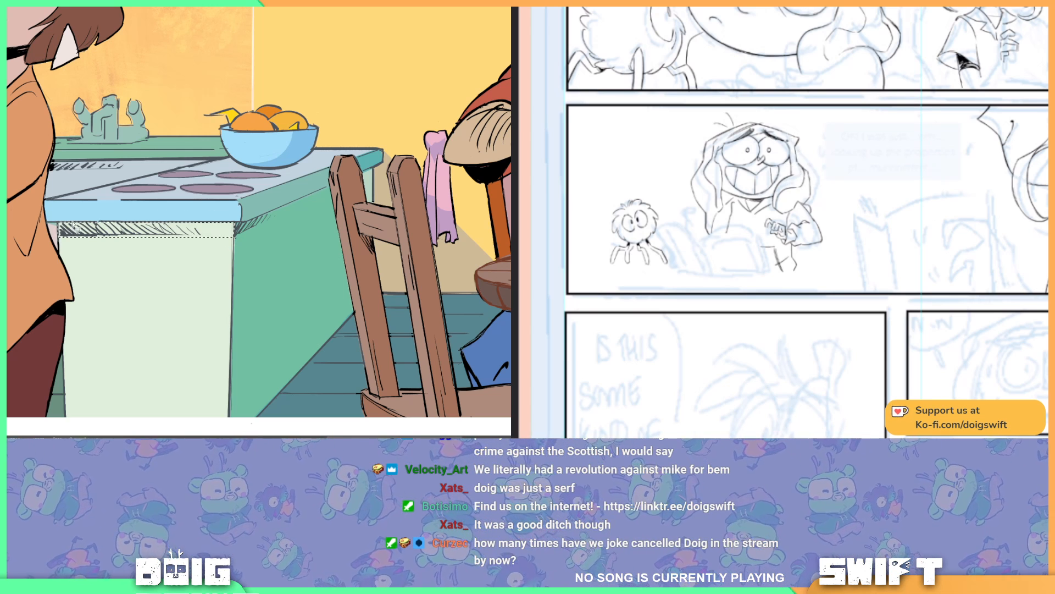
key("alt+BackSpace")
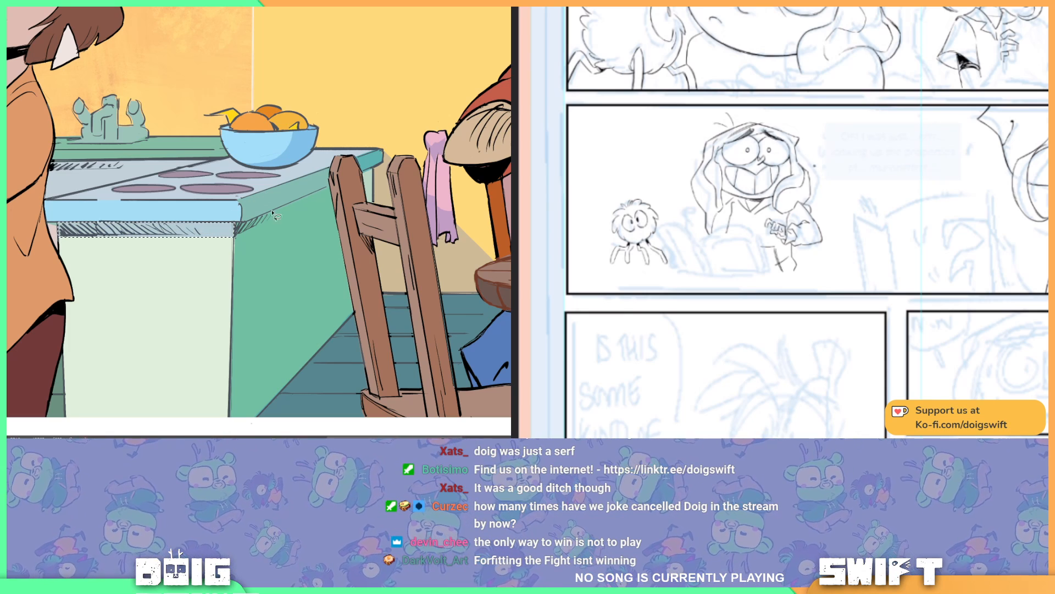
key("ctrl+d")
Step: Look over the whole kitchen panel and the sketched laughing-face panel below the wide panel
key("ctrl+minus")
key("ctrl+minus")
key("ctrl+minus")
key("ctrl+minus")
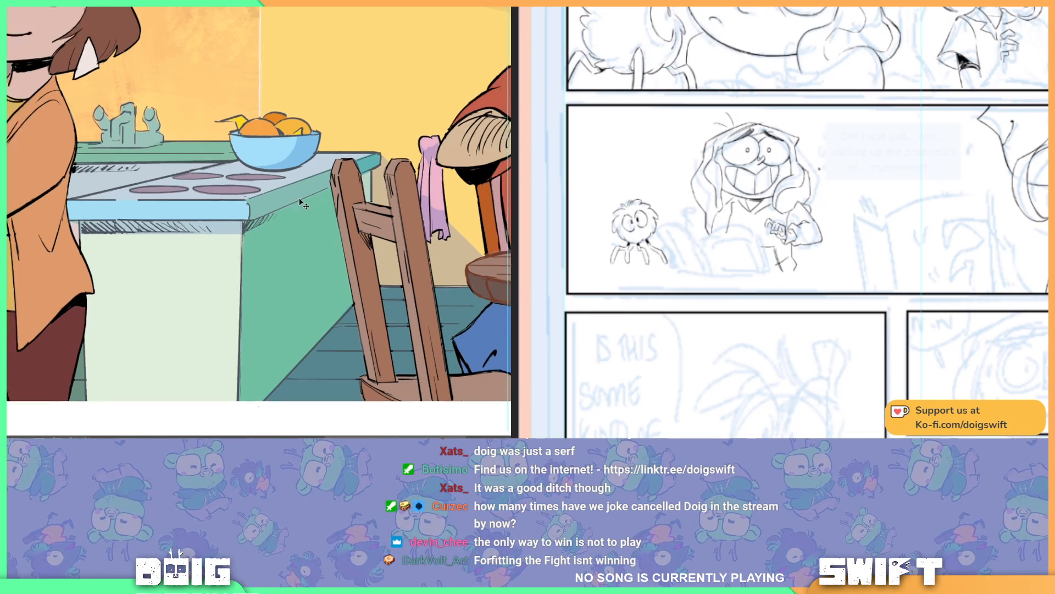
key("ctrl+plus")
scroll(367, 187, "up", 1)
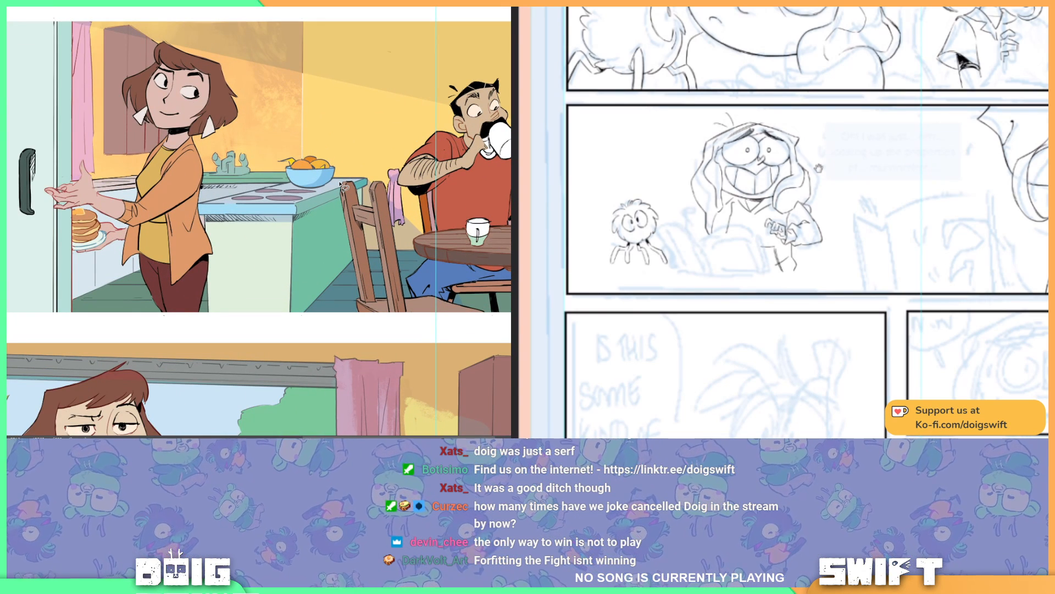
left_click_drag(845, 243, 878, 211)
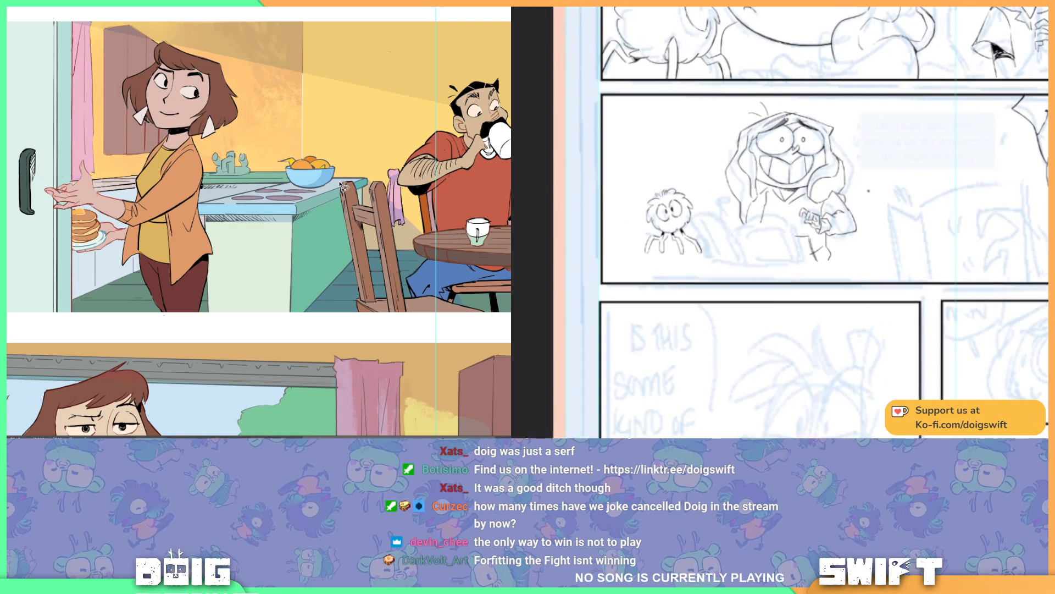
left_click_drag(971, 276, 886, 248)
left_click_drag(1015, 294, 933, 212)
left_click_drag(897, 246, 935, 196)
left_click_drag(852, 285, 919, 212)
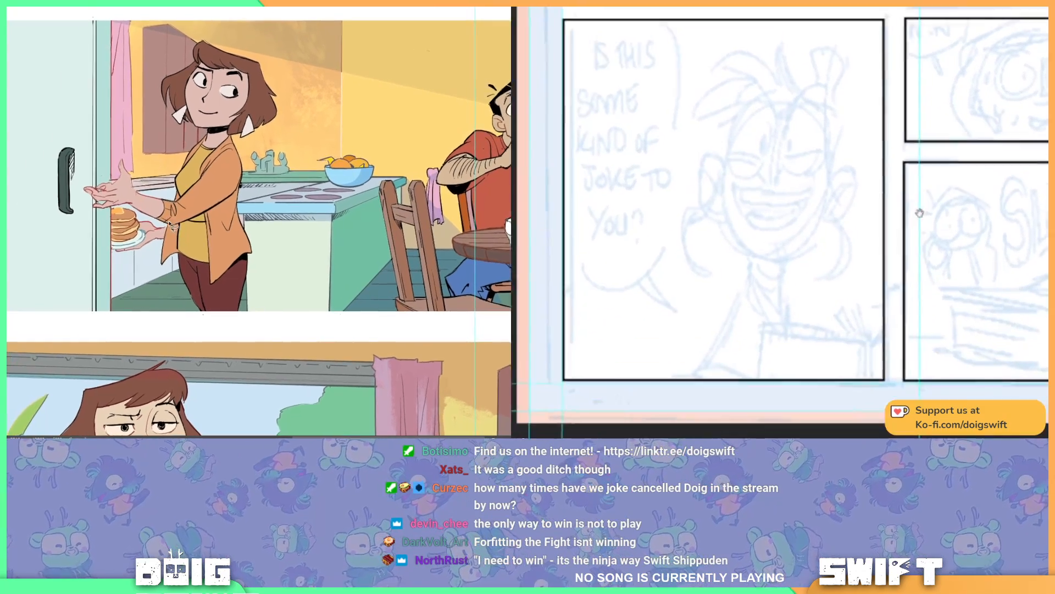
left_click_drag(876, 150, 919, 189)
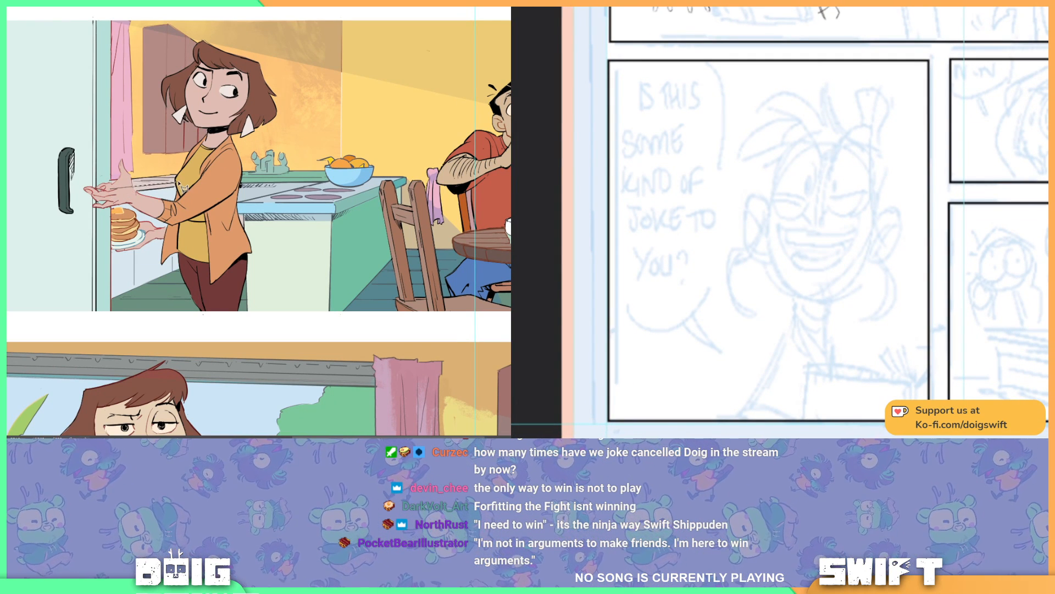
Step: Lasso the cabinets and floor around the standing woman's legs and shade them, and start the laughing character's mouth line
left_click(185, 266)
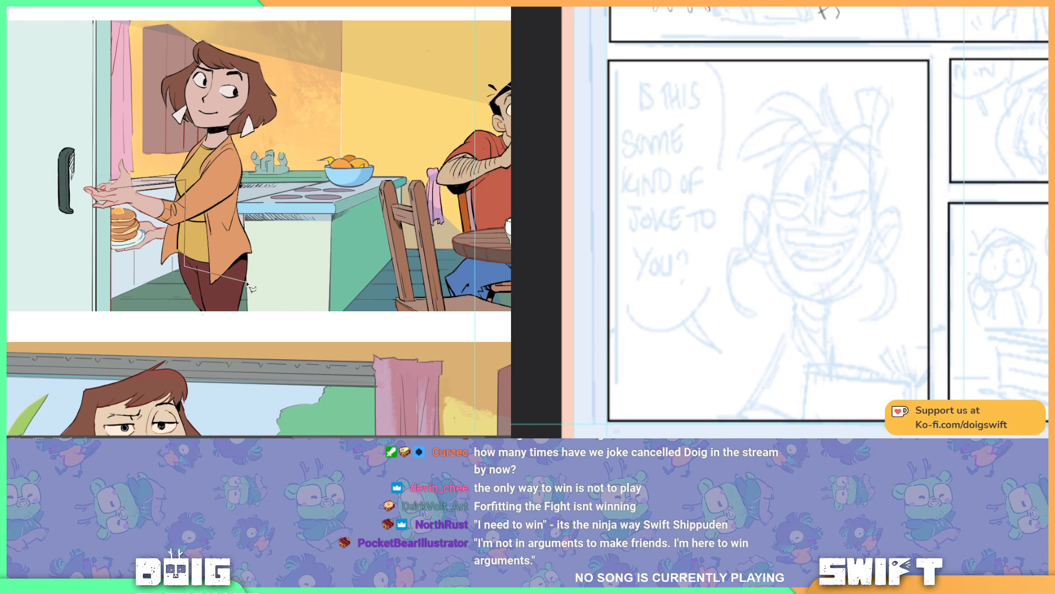
mouse_move(247, 282)
left_mouse_down()
mouse_move(249, 315)
mouse_move(239, 319)
mouse_move(111, 312)
left_mouse_up()
left_click_drag(823, 248, 891, 249)
key("ctrl+z")
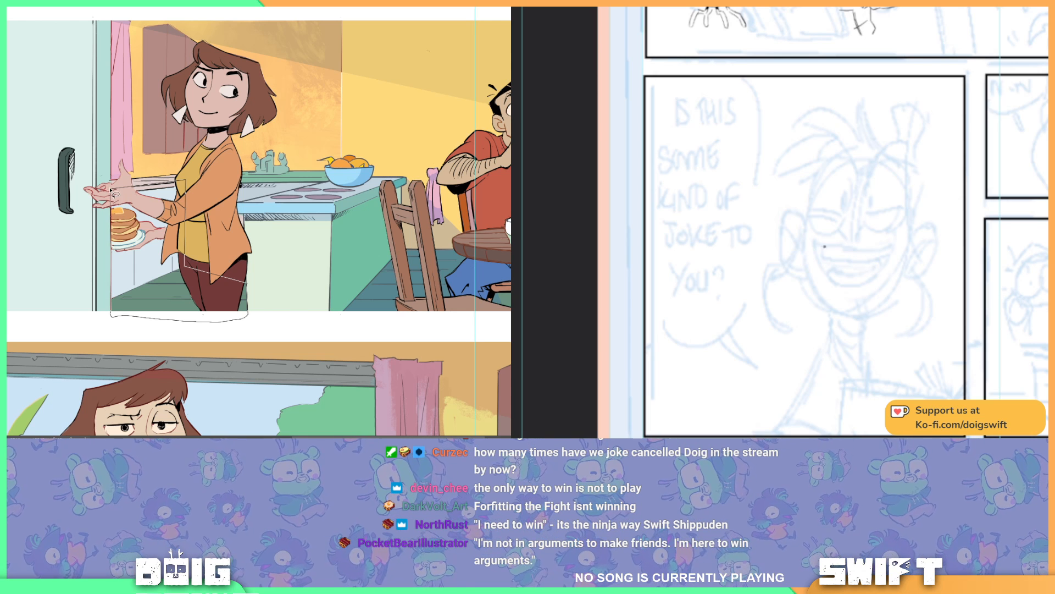
left_click(110, 190)
left_click_drag(823, 247, 893, 245)
key("ctrl+z")
key("ctrl+z")
key("ctrl+z")
key("ctrl+z")
key("g")
left_click(157, 282)
key("ctrl+z")
left_click_drag(864, 250, 894, 244)
left_click(177, 253)
key("ctrl+z")
key("ctrl+z")
key("ctrl+d")
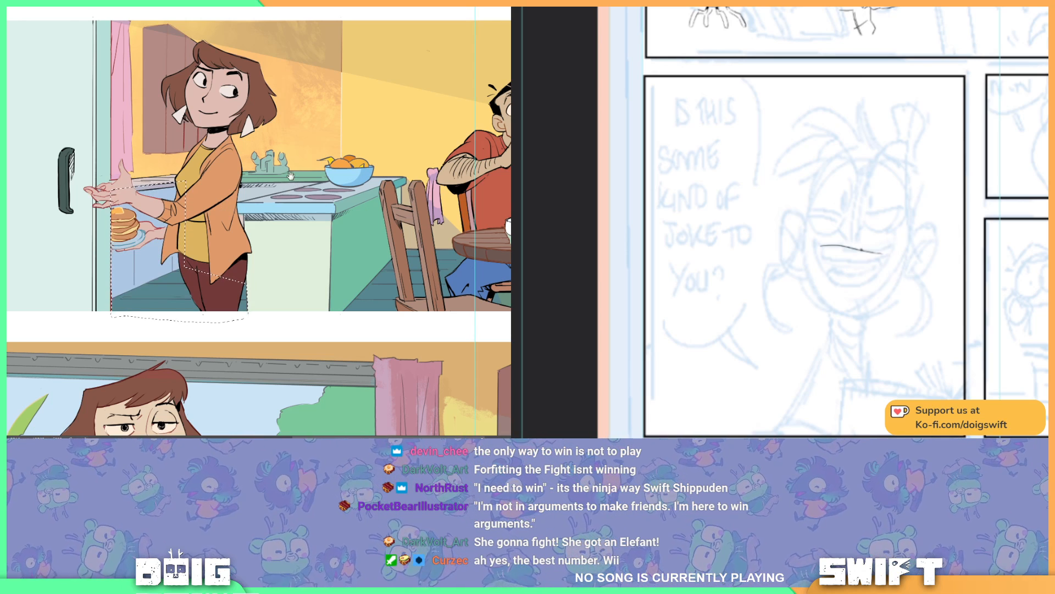
Step: Ink the upper lip line of the laughing character's wide grin across the sketched face
left_click_drag(257, 161, 157, 203)
left_click_drag(866, 251, 893, 246)
mouse_move(157, 202)
left_mouse_down()
mouse_move(179, 262)
mouse_move(242, 247)
mouse_move(260, 220)
left_mouse_up()
left_click_drag(893, 245, 896, 244)
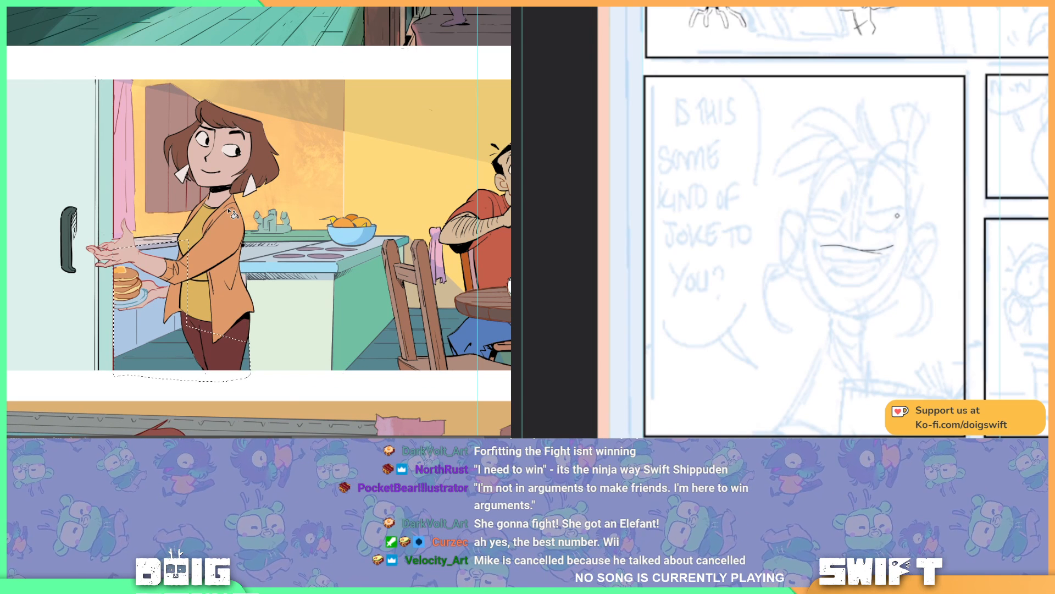
Step: Lasso a thin strip of the back counter beside the standing woman's sleeve and fill it with shadow, and ink the grin's left corner
key("ctrl+d")
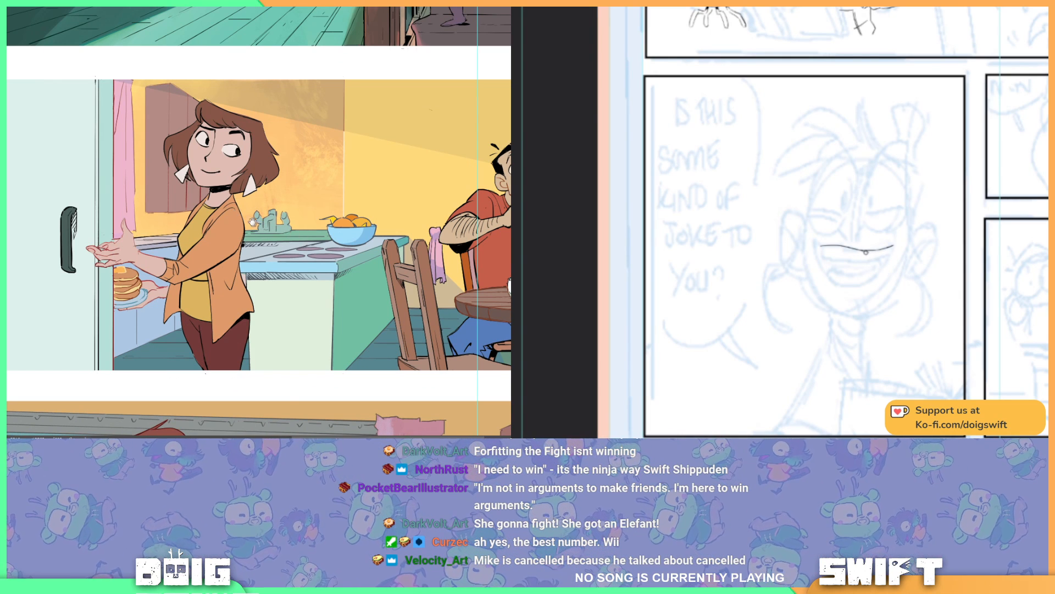
left_click_drag(252, 223, 215, 196)
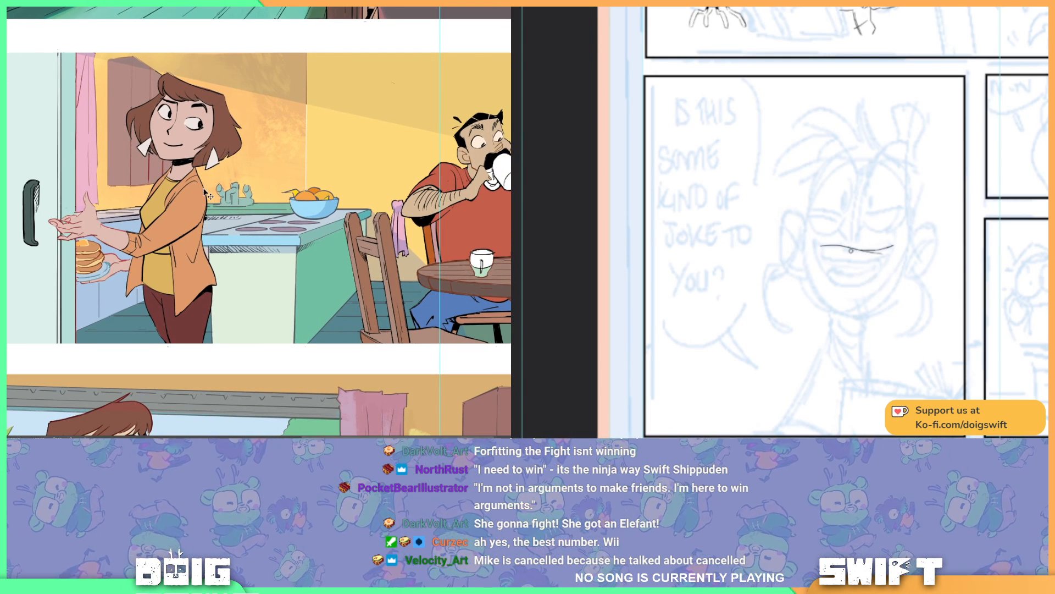
key("ctrl+plus")
key("ctrl+plus")
left_click_drag(128, 224, 420, 181)
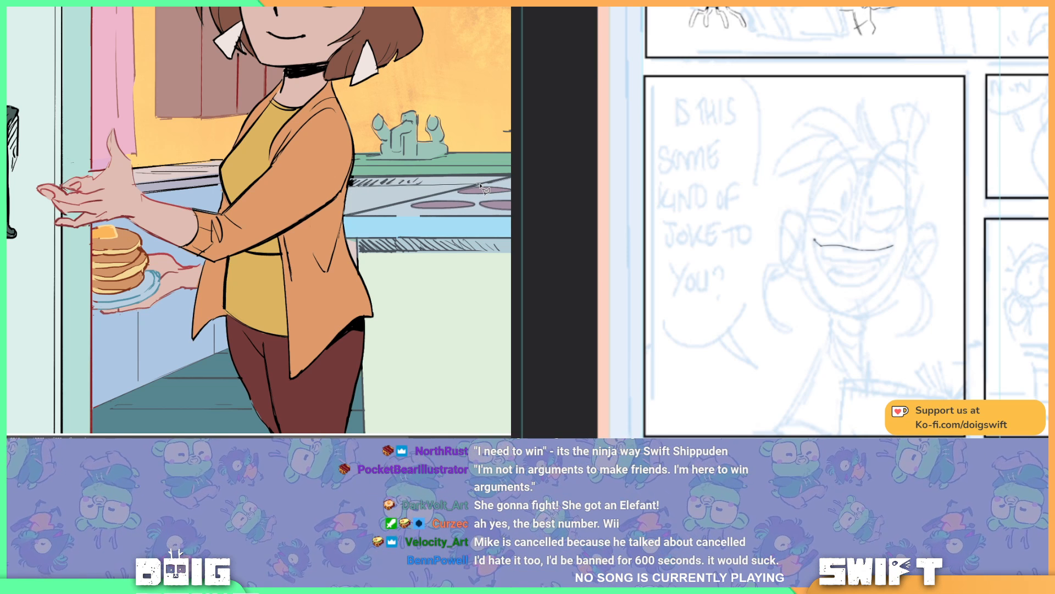
left_click_drag(882, 253, 844, 241)
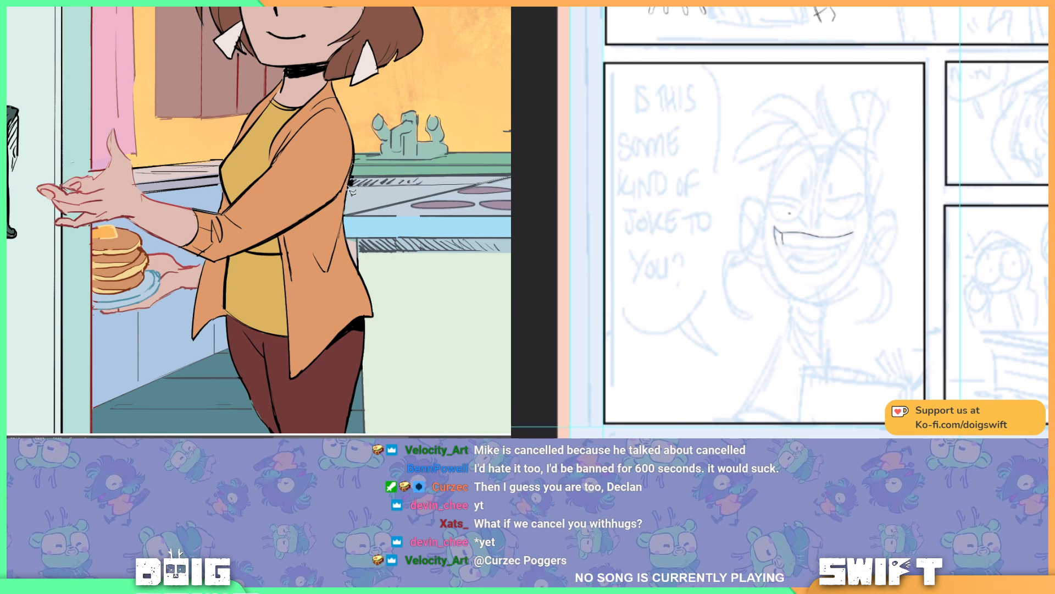
left_click_drag(347, 184, 351, 187)
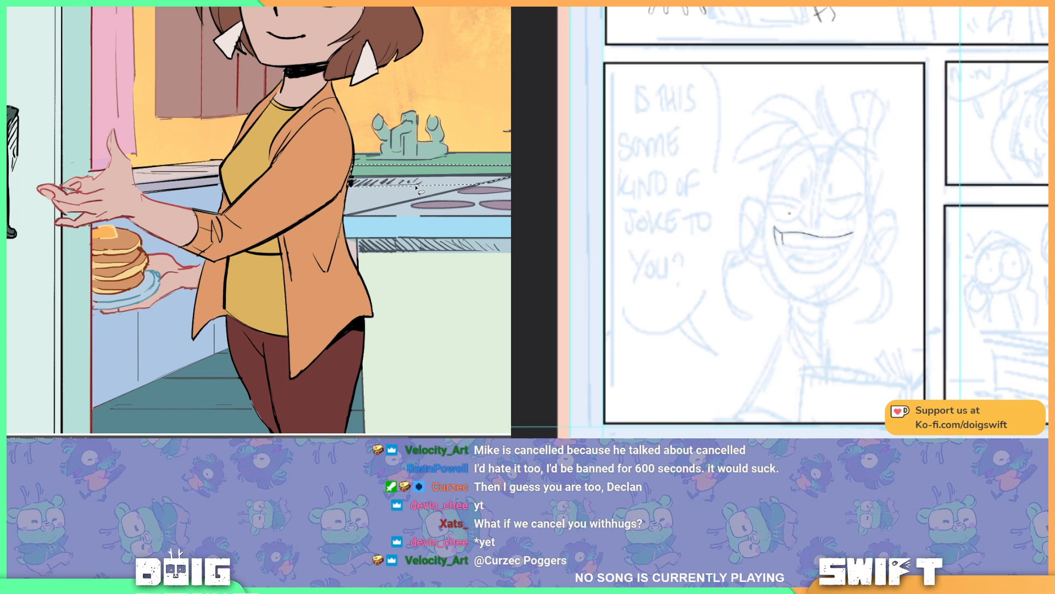
key("g")
left_click(391, 176)
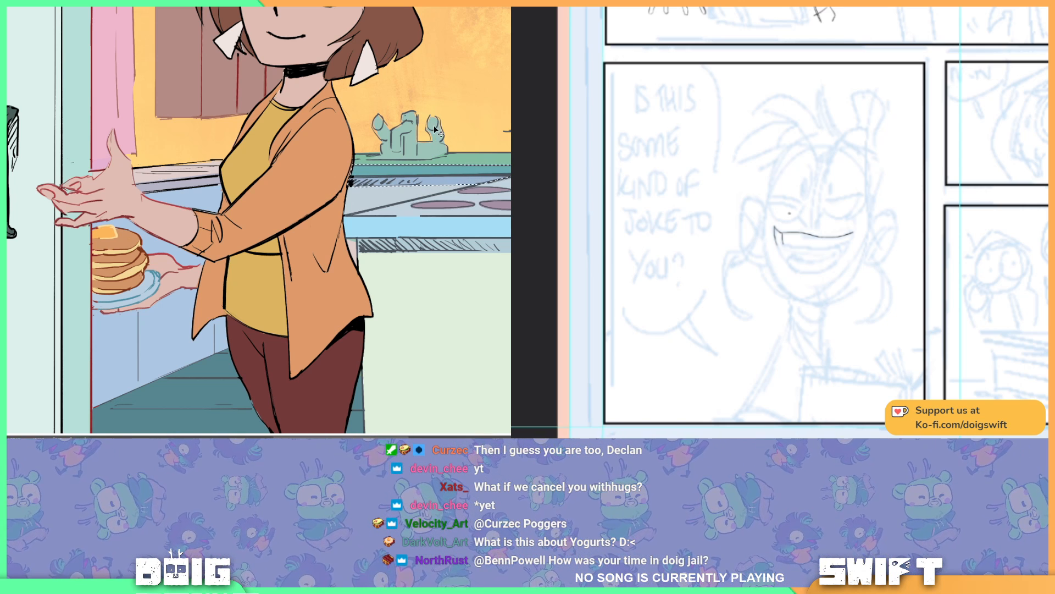
Step: Ink the lower edge of the laughing character's upper teeth and lasso the first shadow shape on the cactus behind the counter
left_click_drag(330, 143, 242, 187)
left_click_drag(895, 335, 693, 278)
left_click_drag(242, 188, 287, 166)
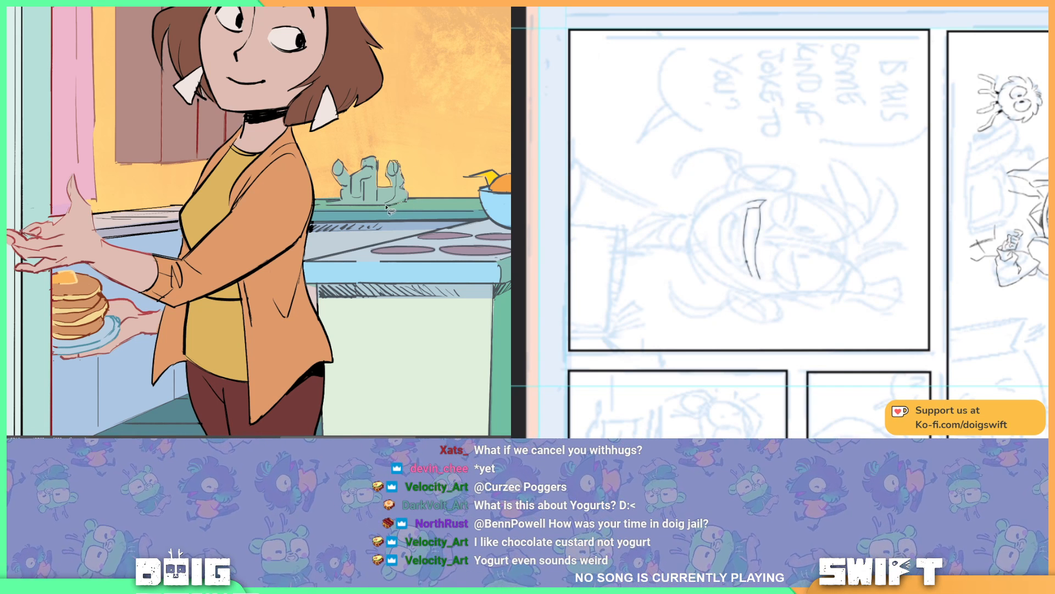
mouse_move(390, 198)
left_mouse_down()
mouse_move(397, 162)
mouse_move(358, 194)
mouse_move(358, 180)
mouse_move(366, 175)
mouse_move(374, 203)
mouse_move(371, 192)
left_mouse_up()
left_click_drag(786, 310, 895, 297)
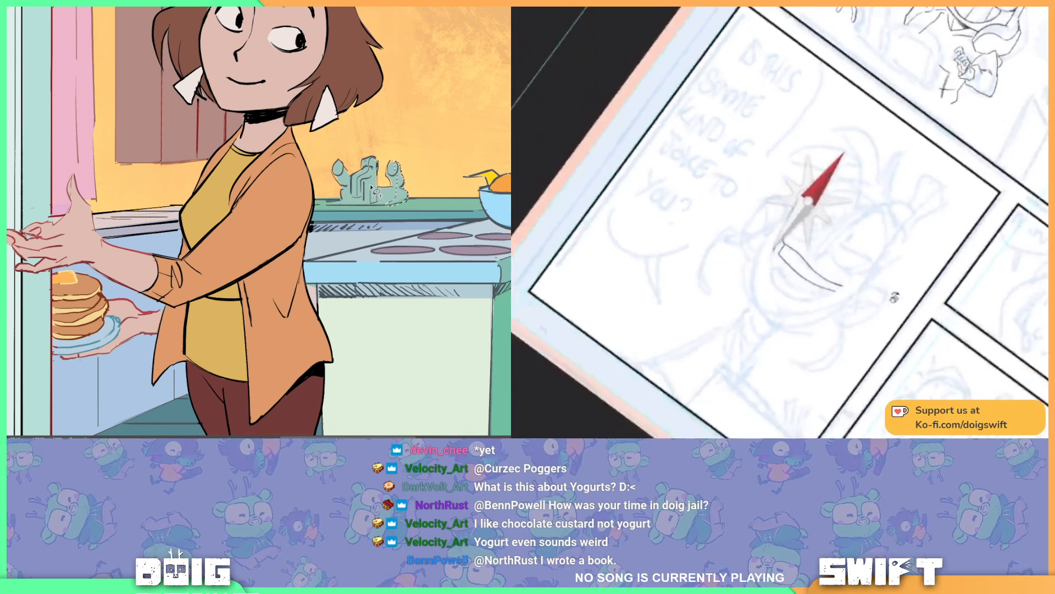
Step: Add the cactus's right arm and trunk to the shadow selection while adjusting the inked grin's outline
left_click_drag(371, 192, 367, 179)
left_click_drag(896, 297, 933, 240)
left_click_drag(366, 179, 360, 188)
left_click_drag(932, 239, 860, 214)
left_click_drag(360, 188, 361, 199)
left_click_drag(860, 213, 862, 234)
Step: Lasso shadow shapes along the cactus's left arm and ink the lower lip curve of the laughing character's open grin
mouse_move(373, 169)
left_mouse_down()
mouse_move(340, 177)
mouse_move(350, 186)
left_mouse_up()
left_click_drag(820, 214, 816, 226)
key("ctrl+z")
left_click_drag(350, 187, 340, 168)
left_click_drag(819, 215, 818, 222)
left_click_drag(342, 176, 344, 179)
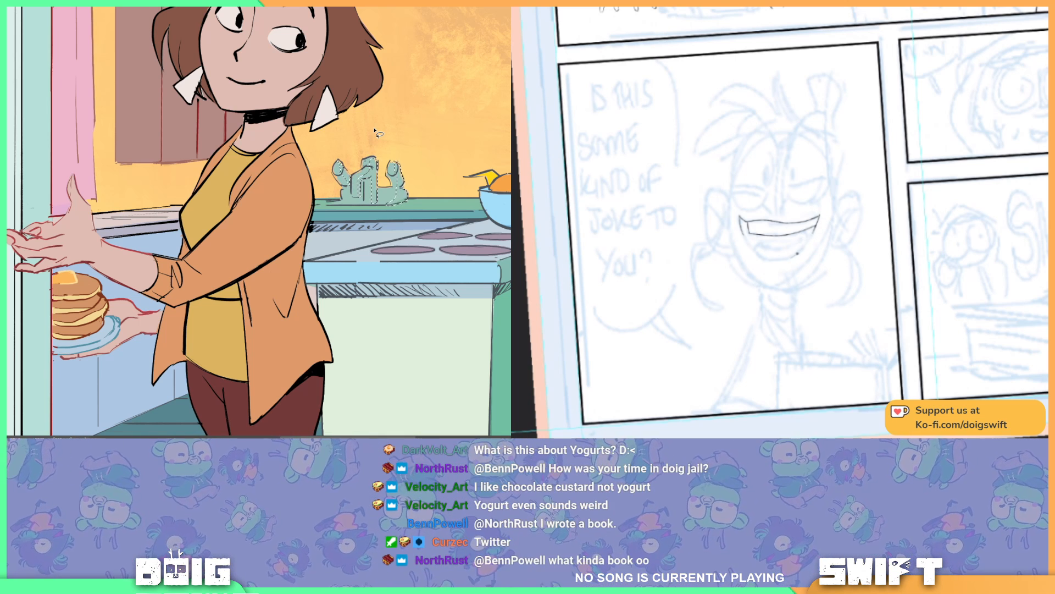
left_click_drag(389, 112, 380, 136)
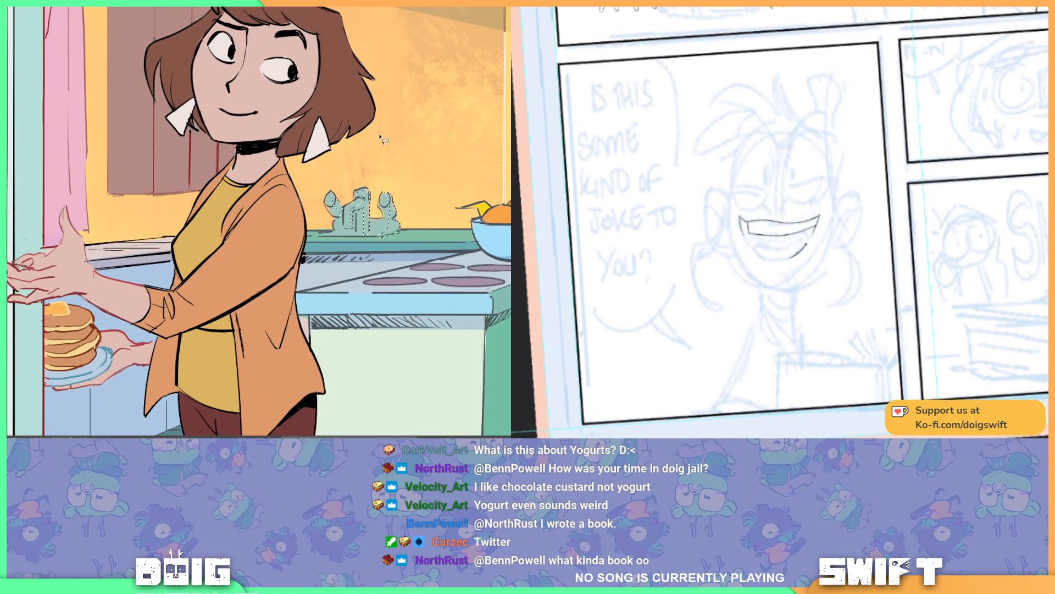
mouse_move(371, 178)
left_mouse_down()
mouse_move(380, 144)
mouse_move(377, 164)
left_mouse_up()
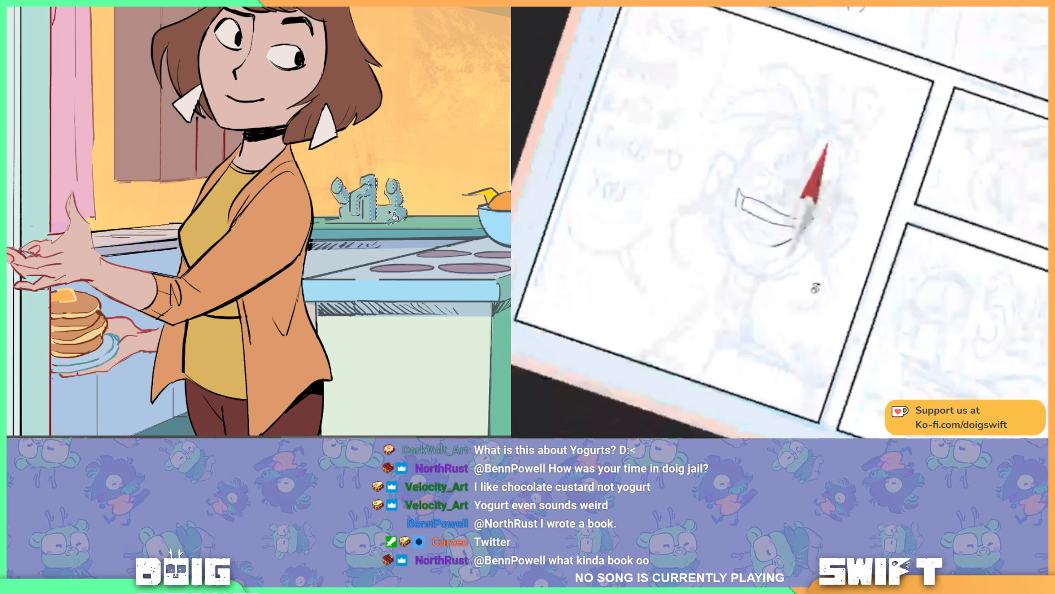
mouse_move(409, 143)
left_mouse_down()
mouse_move(372, 121)
mouse_move(408, 167)
left_mouse_up()
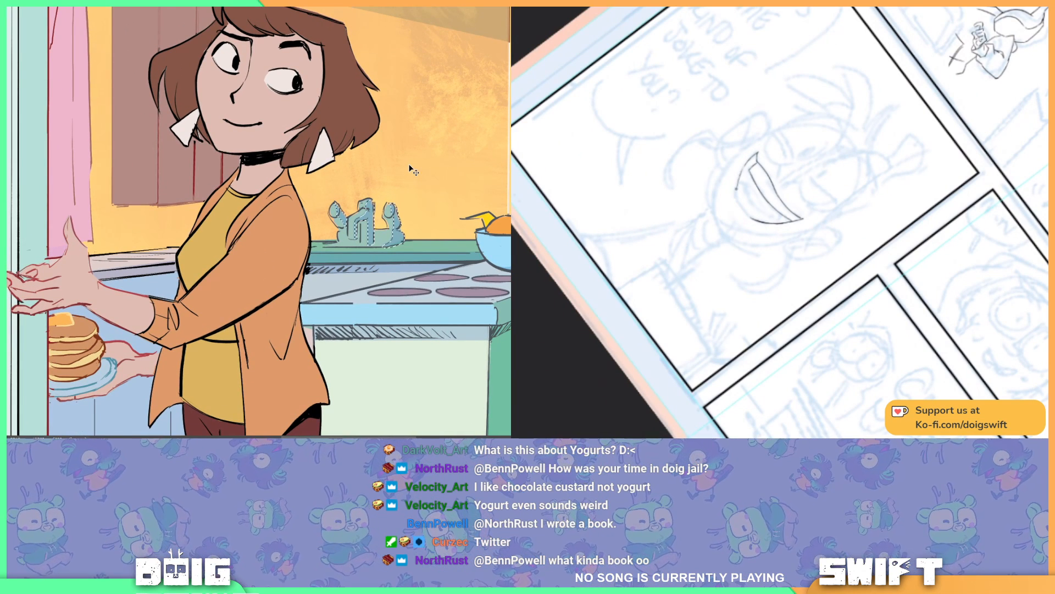
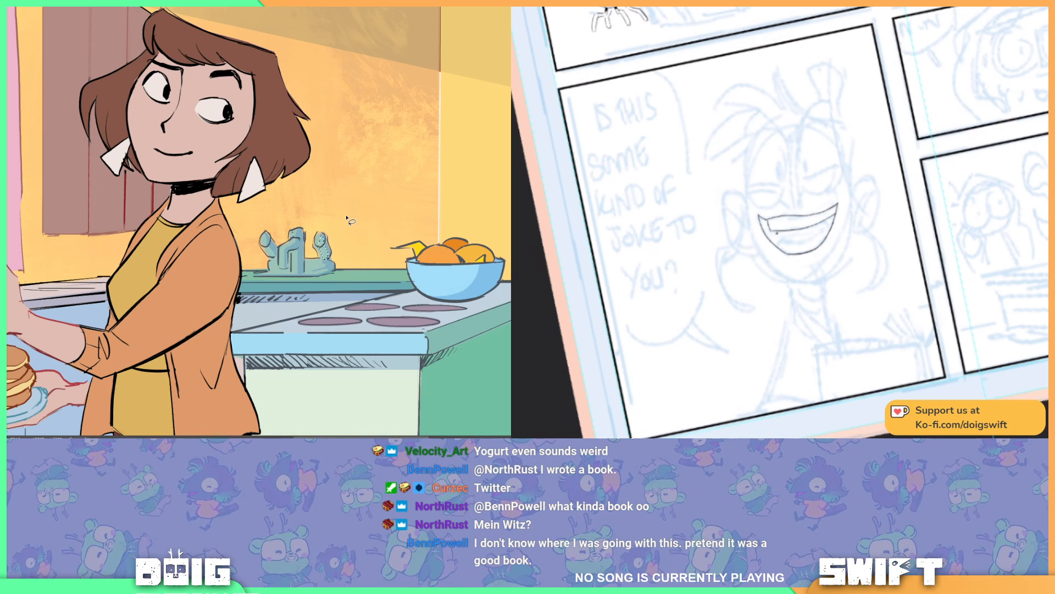
Step: Ink the tongue's upper line inside the laughing character's mouth and finish the shadow selection on the cactus's right arm, clearing the selection
mouse_move(784, 237)
left_mouse_down()
mouse_move(781, 247)
mouse_move(790, 242)
left_mouse_up()
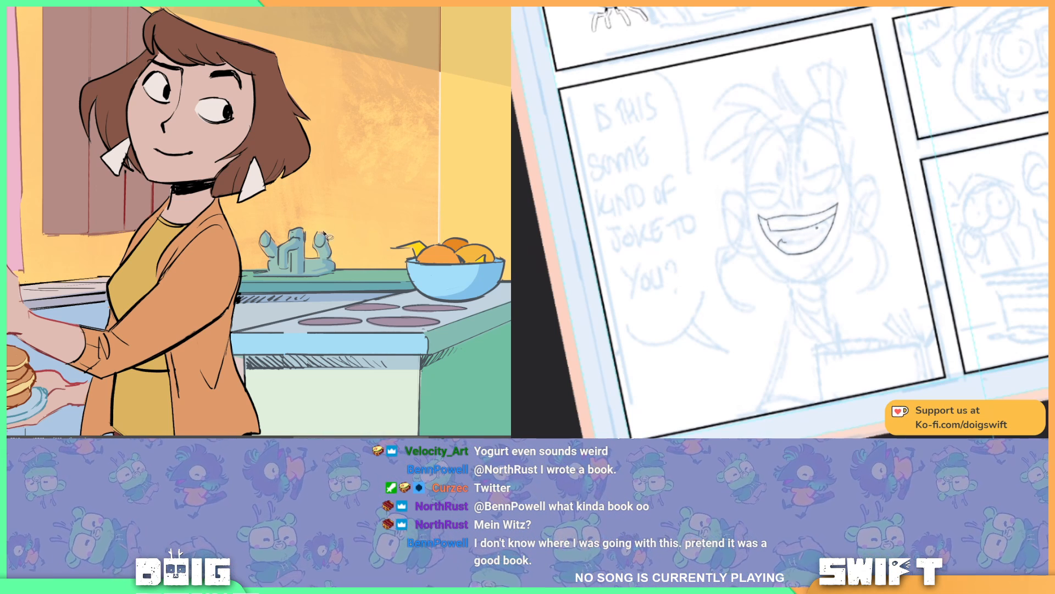
left_click_drag(326, 245, 327, 256)
left_click_drag(789, 242, 822, 236)
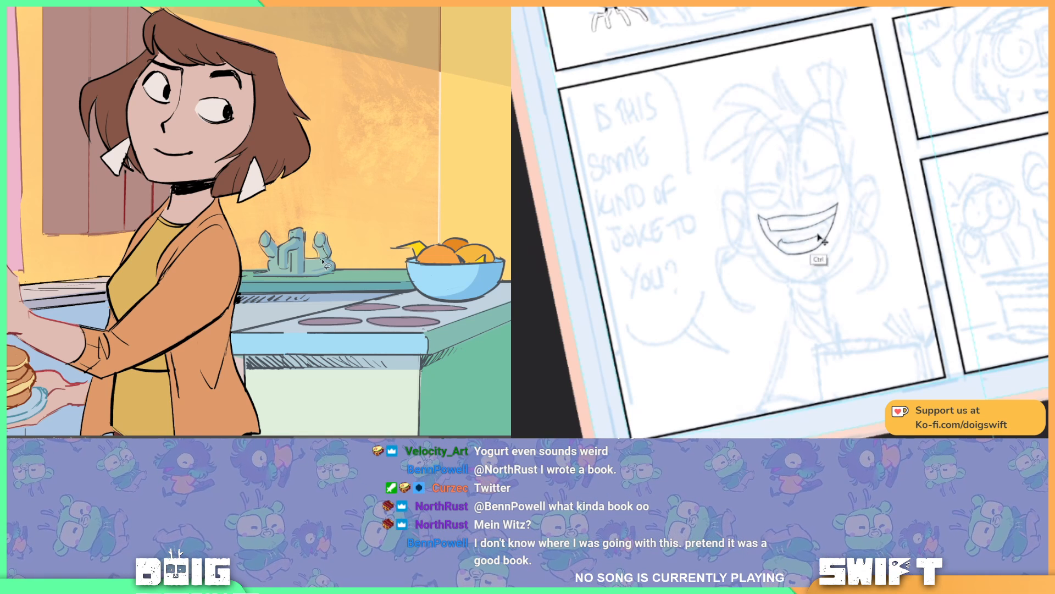
key("ctrl+z")
left_click_drag(326, 256, 329, 241)
left_click_drag(791, 243, 822, 236)
left_click_drag(329, 242, 346, 228)
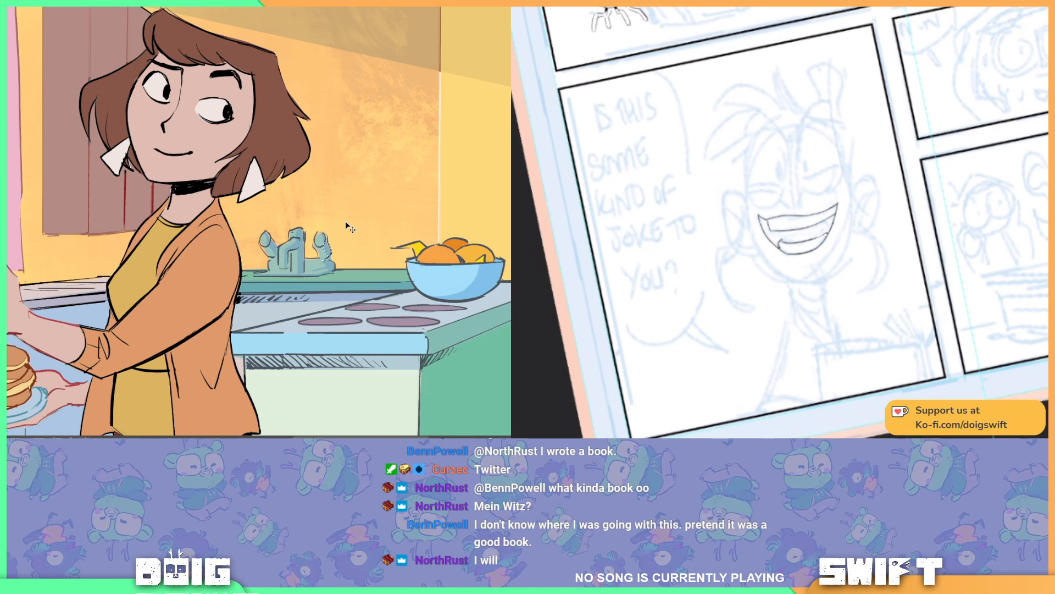
key("ctrl+d")
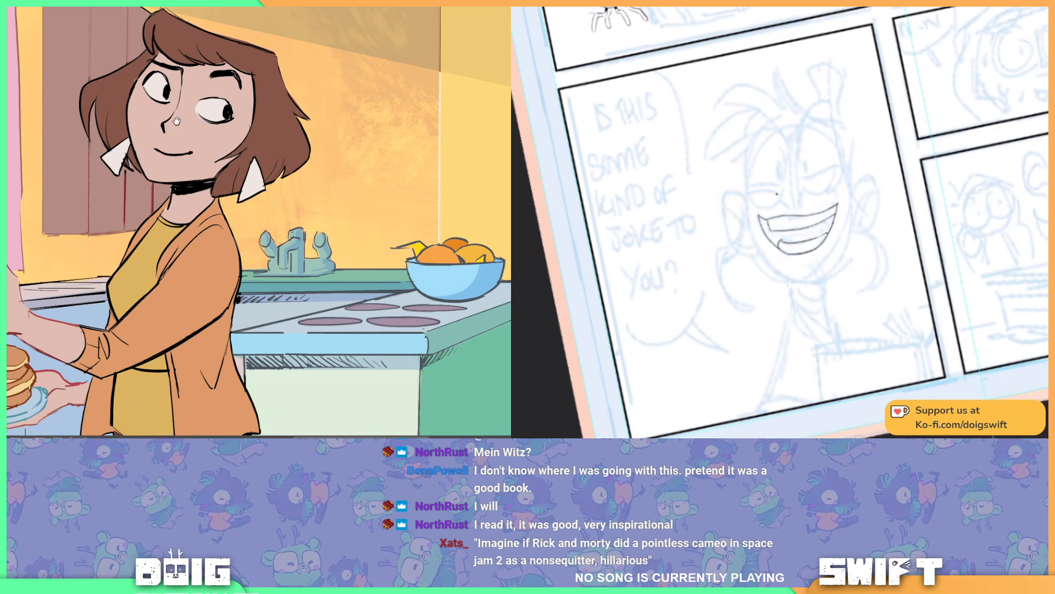
Step: Rework the curve of the tongue inside the laughing character's open mouth, bringing the kitchen cabinet and curtain into view
mouse_move(177, 123)
left_mouse_down()
mouse_move(214, 130)
mouse_move(219, 99)
left_mouse_up()
left_click_drag(783, 242, 800, 228)
key("ctrl+z")
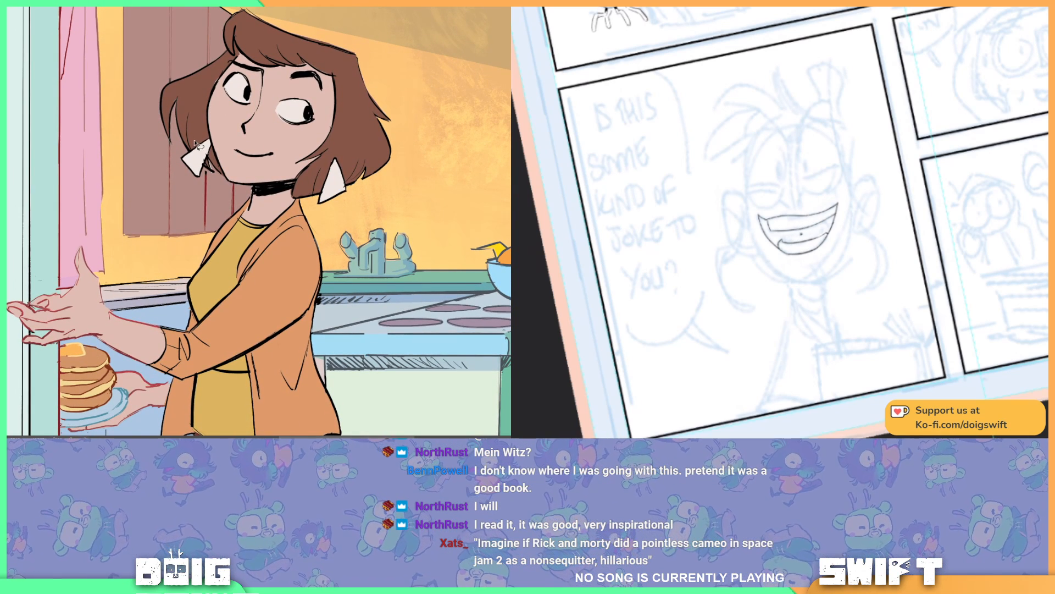
left_click_drag(240, 29, 261, 117)
left_click_drag(231, 161, 223, 94)
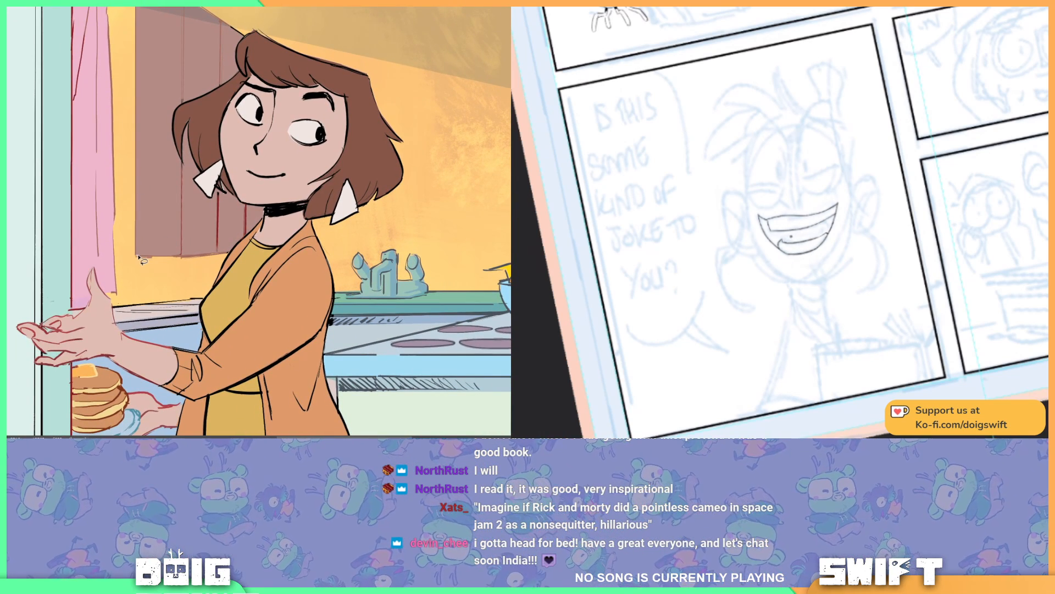
Step: Lasso a slanted wedge of wall beneath the kitchen cabinet, fill it with the shadow tone and clear the selection
mouse_move(138, 256)
left_mouse_down()
mouse_move(181, 300)
mouse_move(217, 290)
mouse_move(207, 299)
mouse_move(231, 250)
mouse_move(138, 257)
left_mouse_up()
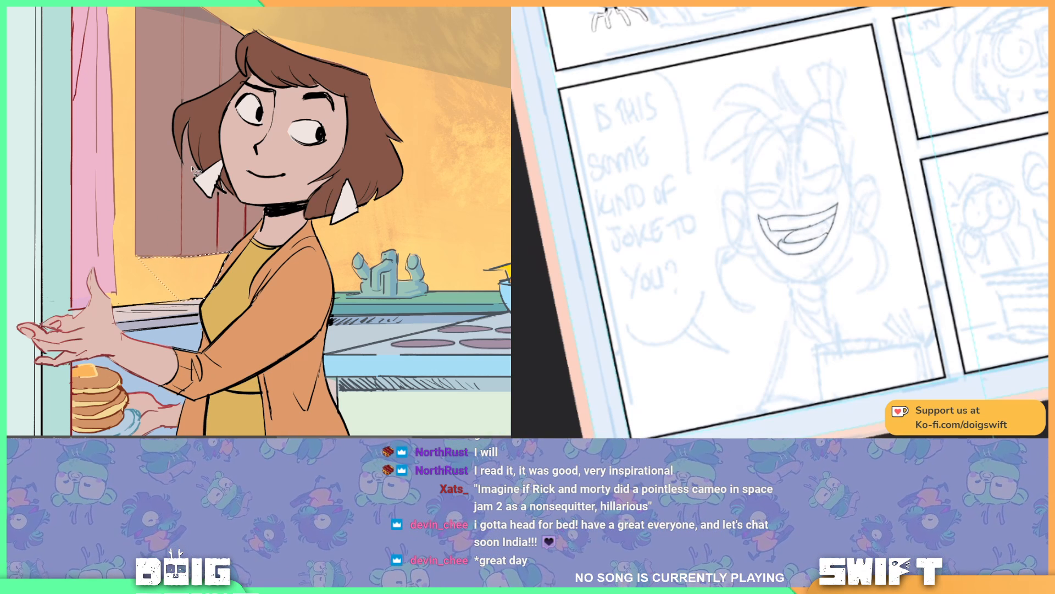
key("g")
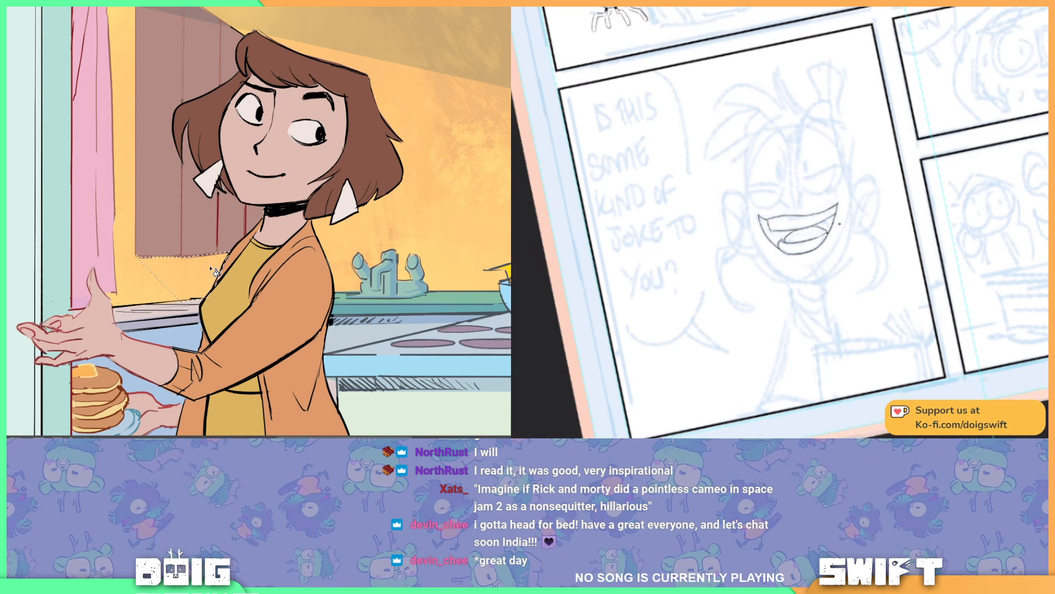
left_click(213, 268)
key("ctrl+z")
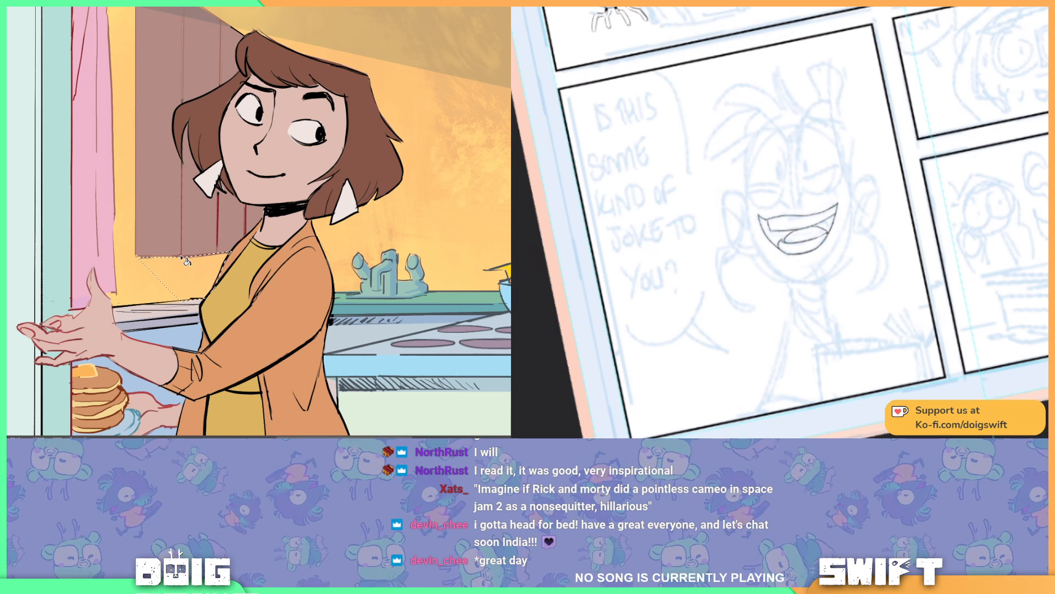
left_click(184, 287)
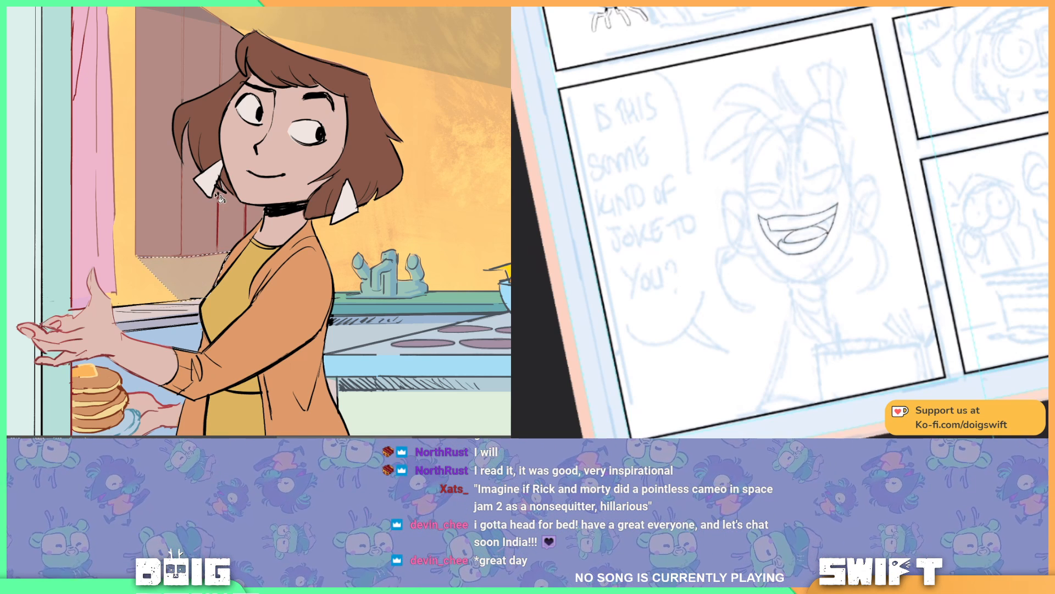
key("ctrl+d")
Step: Review the new wall shadow beneath the cabinet in the wider panel and reduce the textured brush's size
key("ctrl+minus")
key("ctrl+minus")
key("ctrl+minus")
key("ctrl+minus")
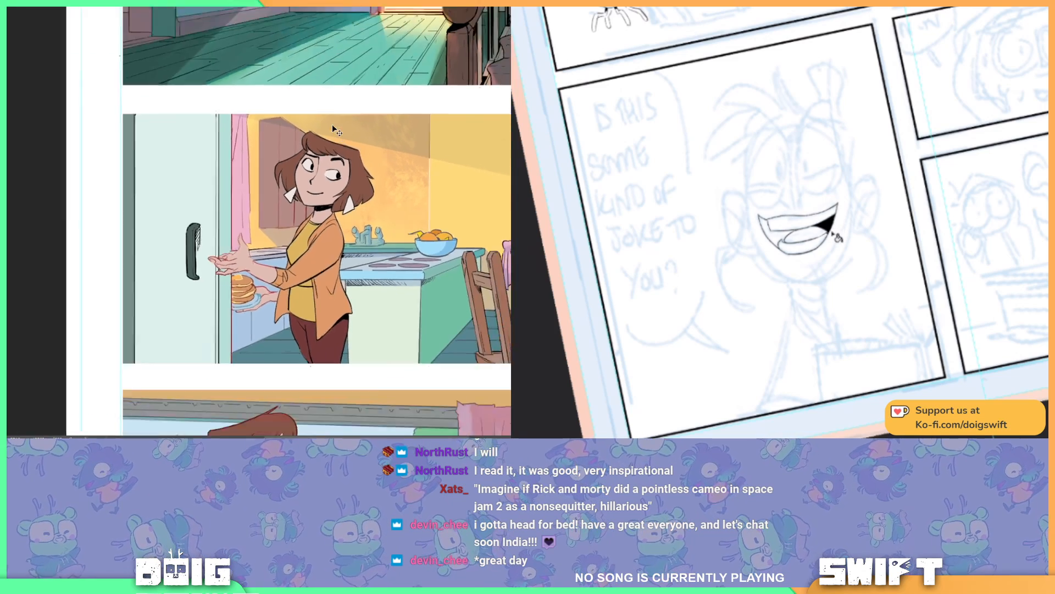
key("ctrl+plus")
key("ctrl+plus")
key("ctrl+plus")
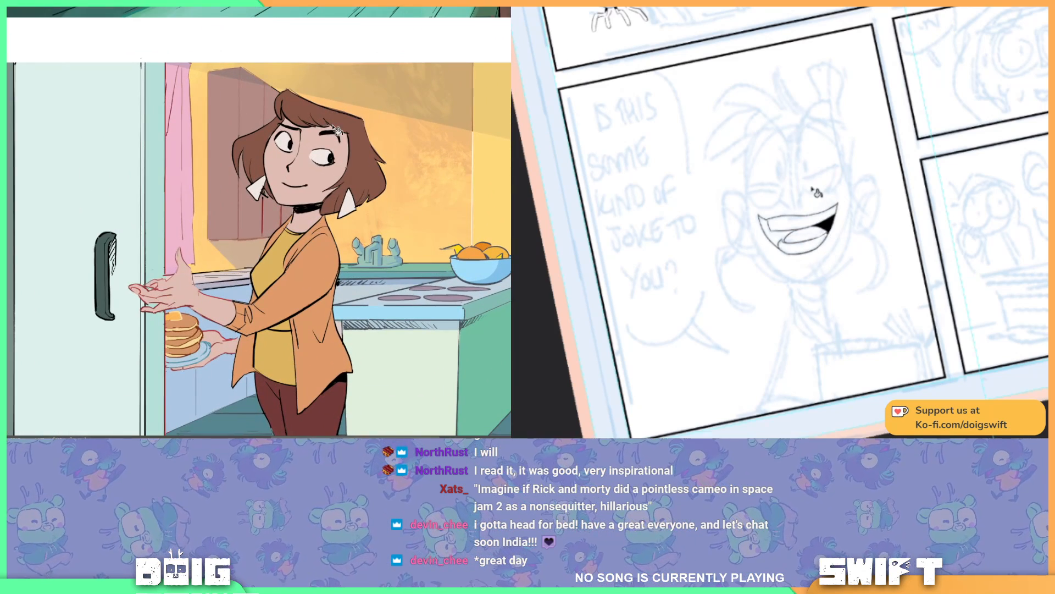
left_click_drag(217, 229, 254, 232)
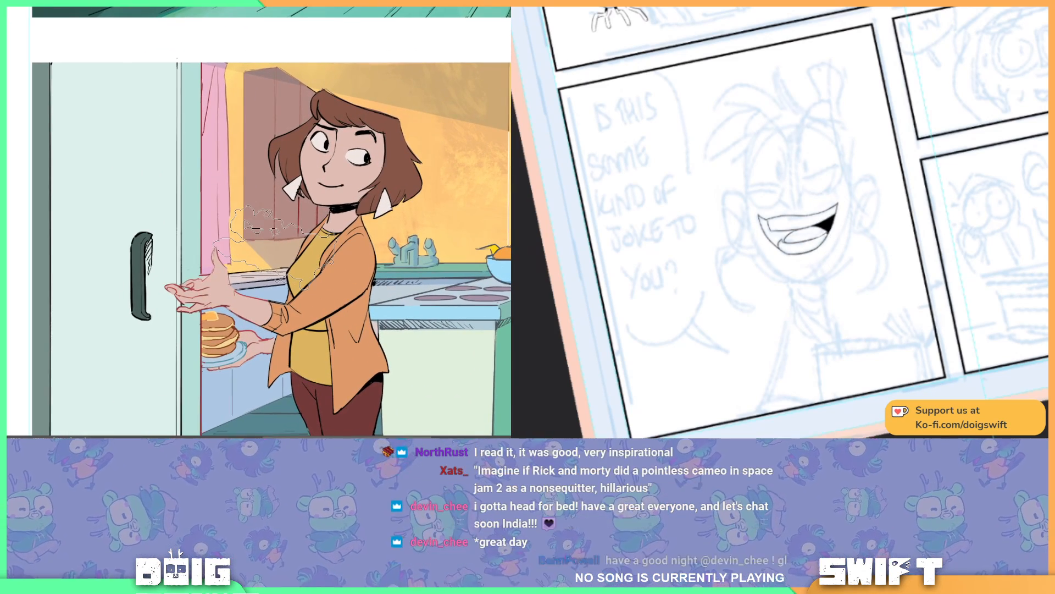
key("[")
key("[")
key("[")
key("[")
key("[")
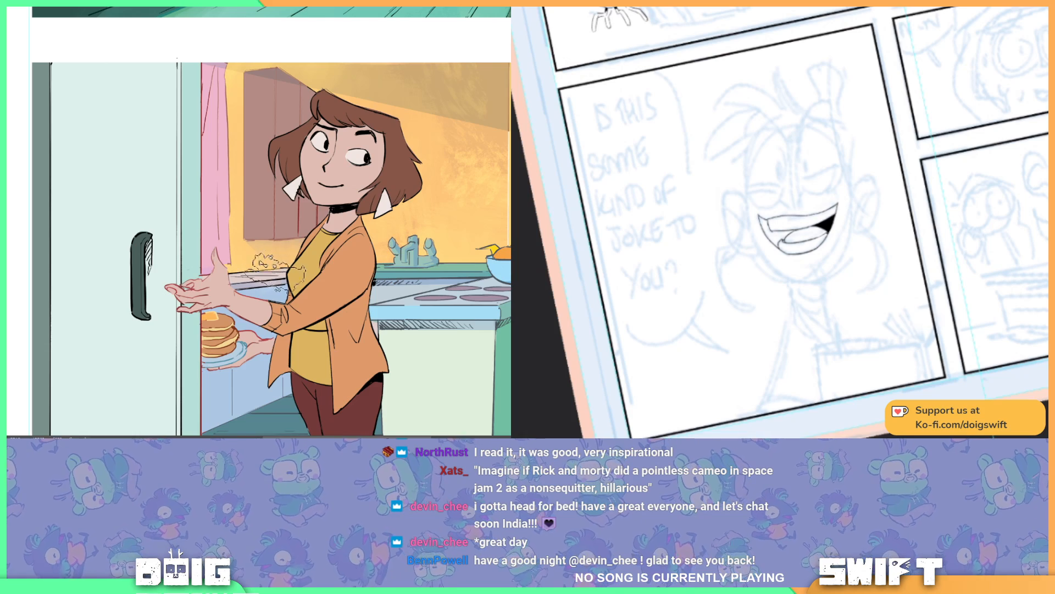
Step: Fill the remaining gaps around the tongue in the laughing character's mouth with solid black
key("ctrl+minus")
key("ctrl+minus")
left_click_drag(554, 249, 319, 219)
left_click_drag(388, 212, 404, 212)
left_click(777, 239)
key("ctrl+z")
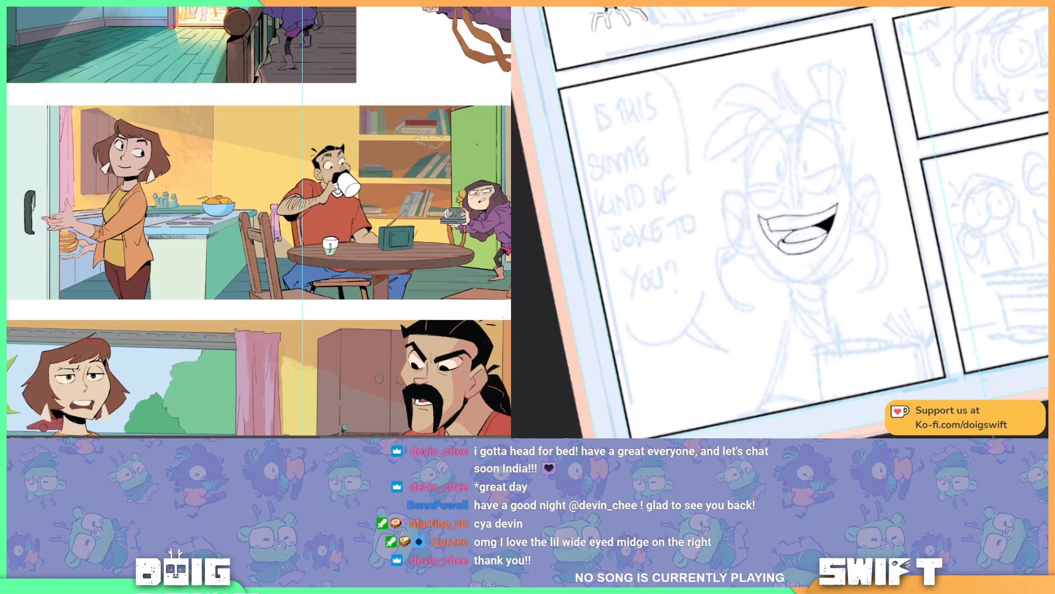
left_click(780, 241)
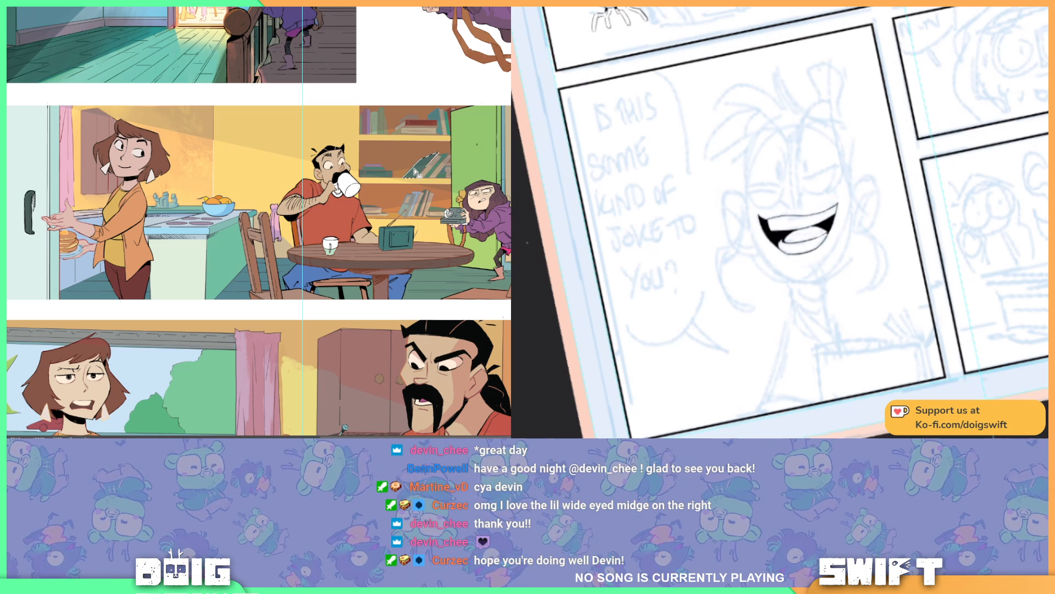
Step: Select the books on the middle and lower shelves behind the seated man, and straighten the sketched comic page's view
scroll(415, 171, "up", 2)
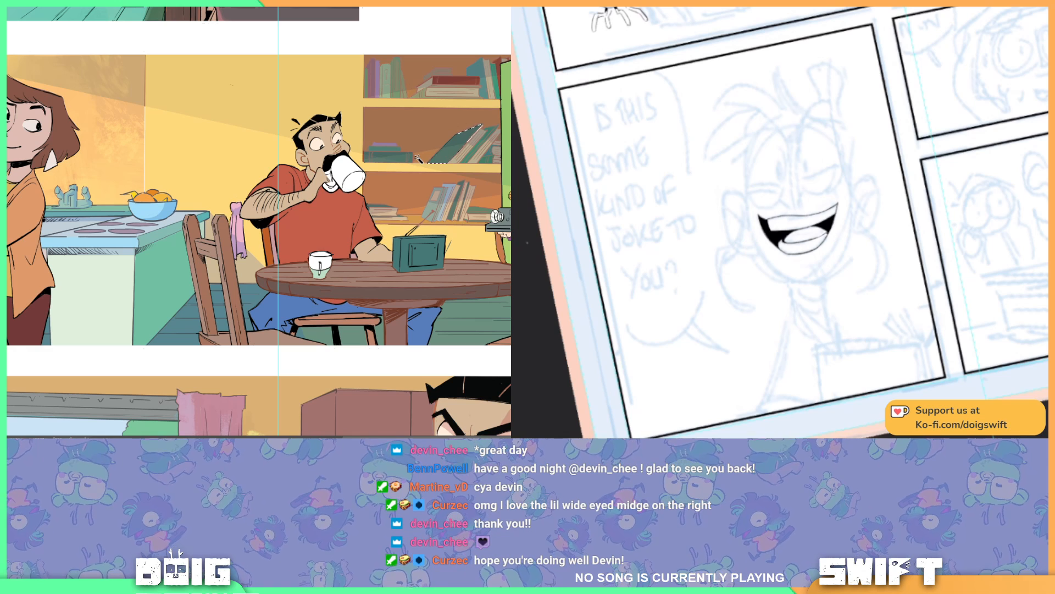
left_click_drag(372, 147, 260, 200)
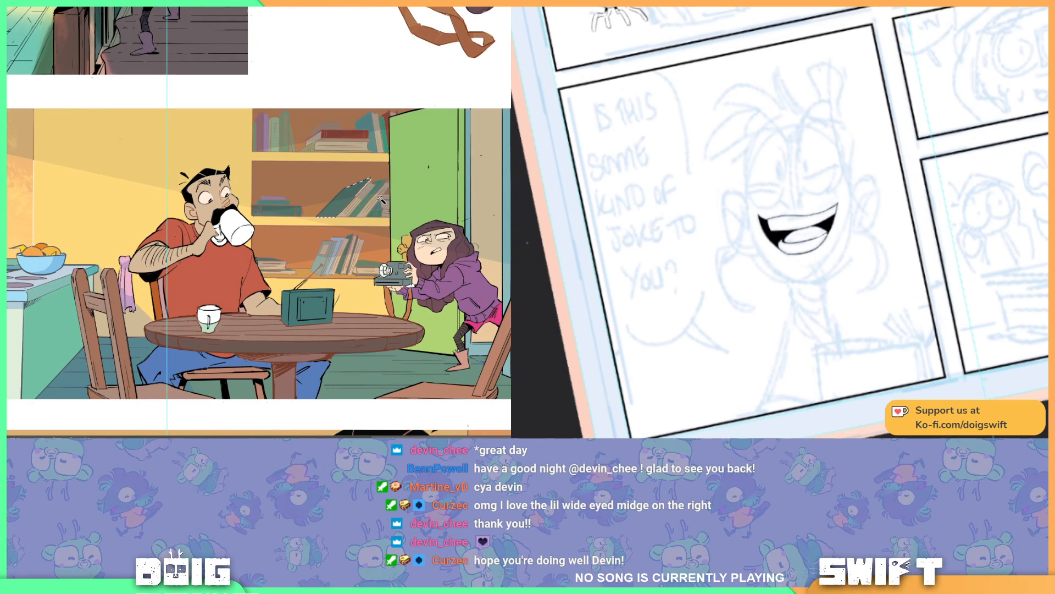
left_click(356, 206, "shift")
mouse_move(882, 201)
left_mouse_down()
mouse_move(860, 223)
mouse_move(823, 294)
left_mouse_up()
left_click(372, 204, "shift")
left_click(384, 205, "shift")
left_click(379, 212, "shift")
left_click(382, 208, "shift")
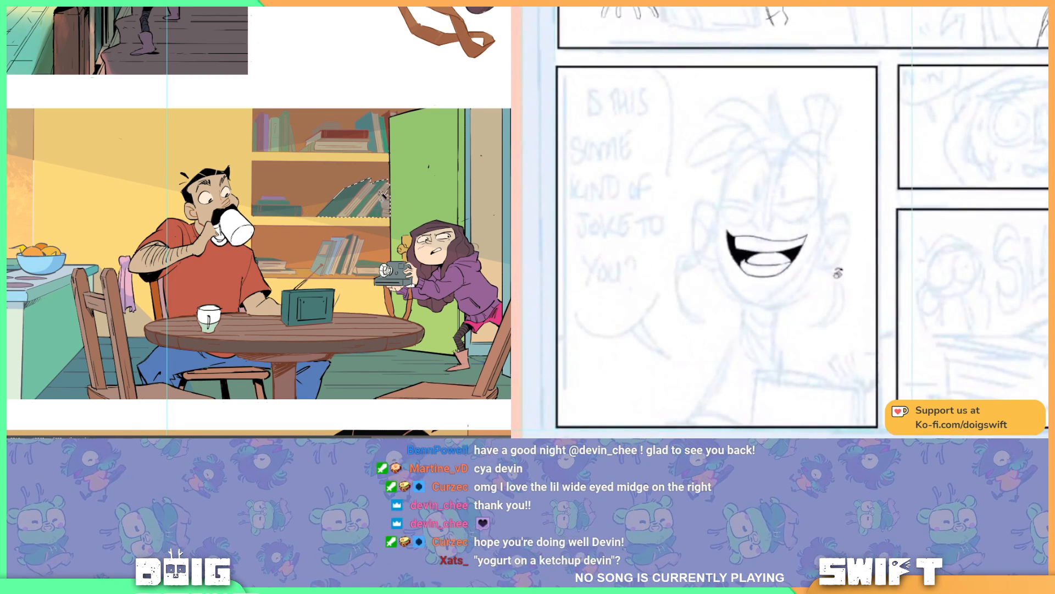
left_click(278, 210, "shift")
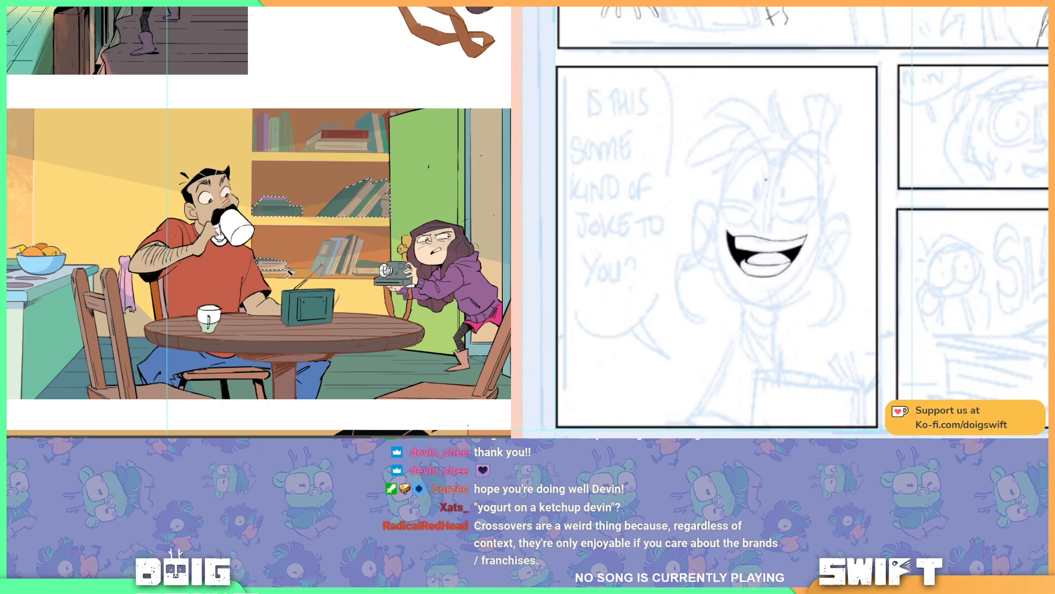
left_click(317, 276, "shift")
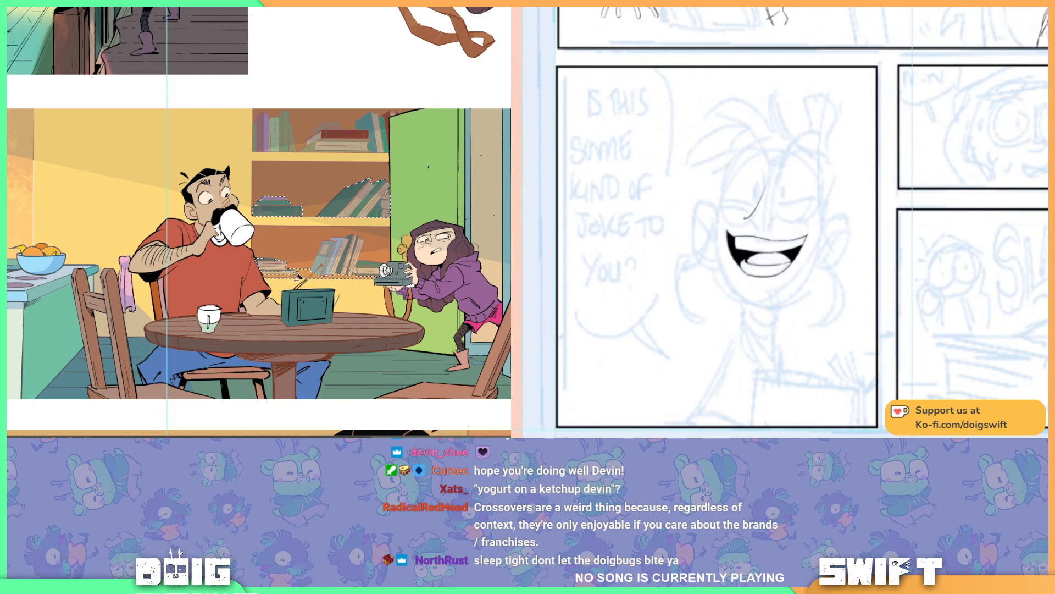
Step: Ink the laughing character's nose, right eyelid line and both small pupils, and add the top shelf's right-hand books to the selection
key("ctrl+z")
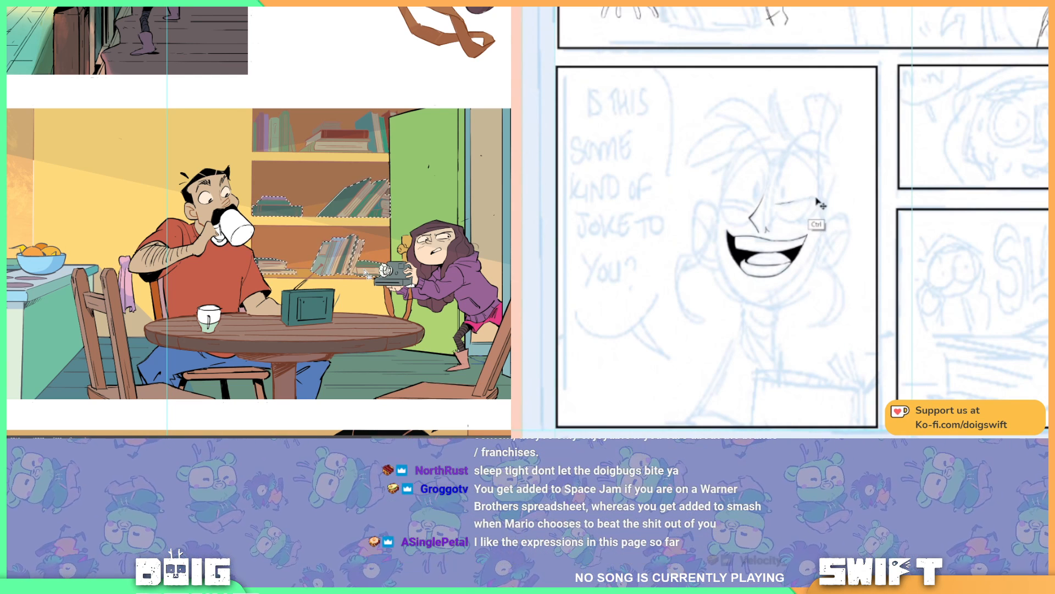
left_click_drag(809, 198, 781, 203)
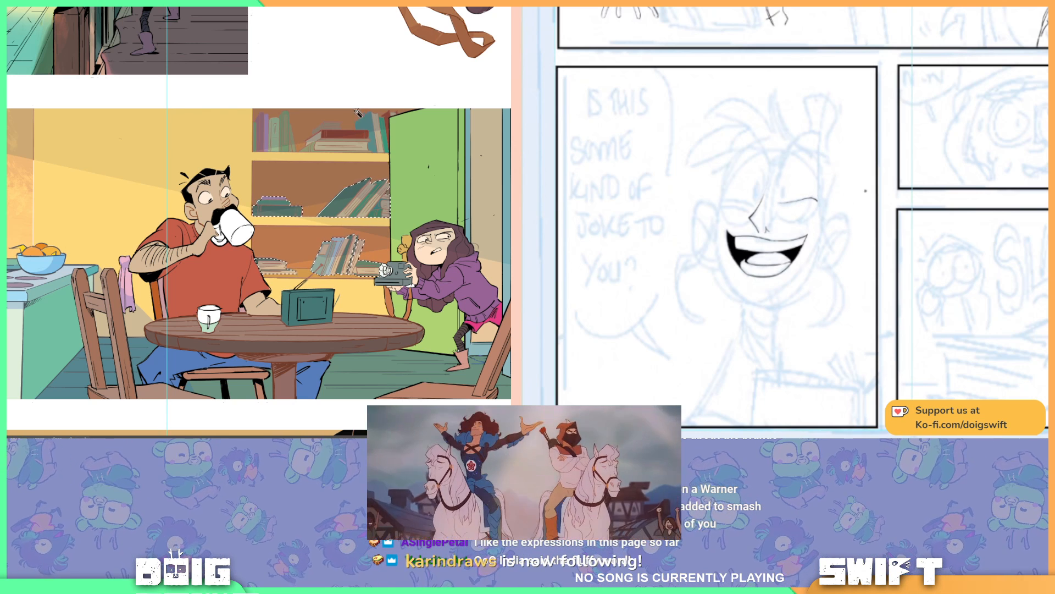
left_click(392, 114)
left_click_drag(782, 188, 782, 196)
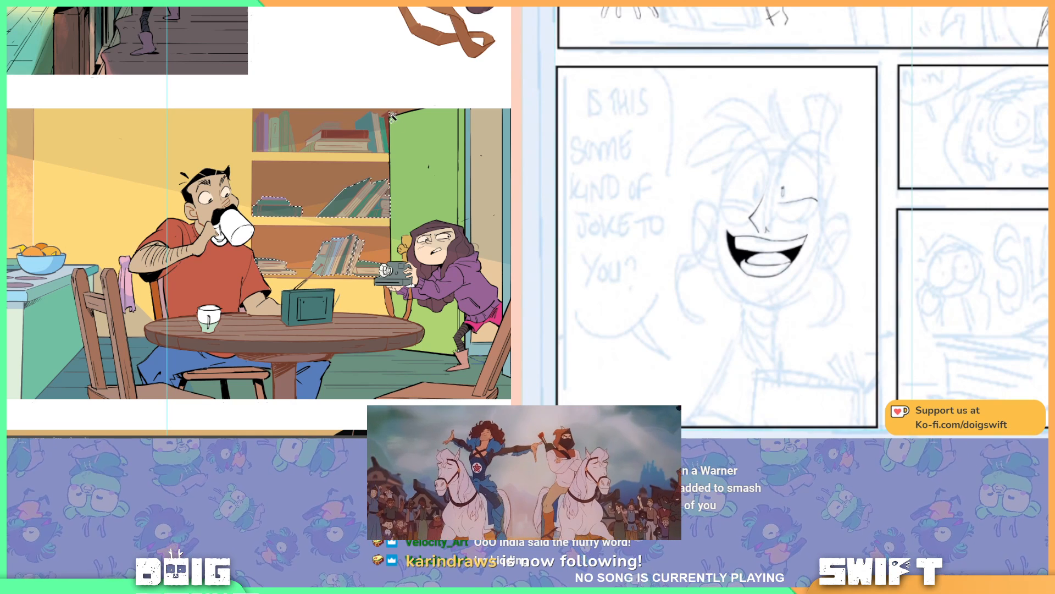
left_click(384, 134)
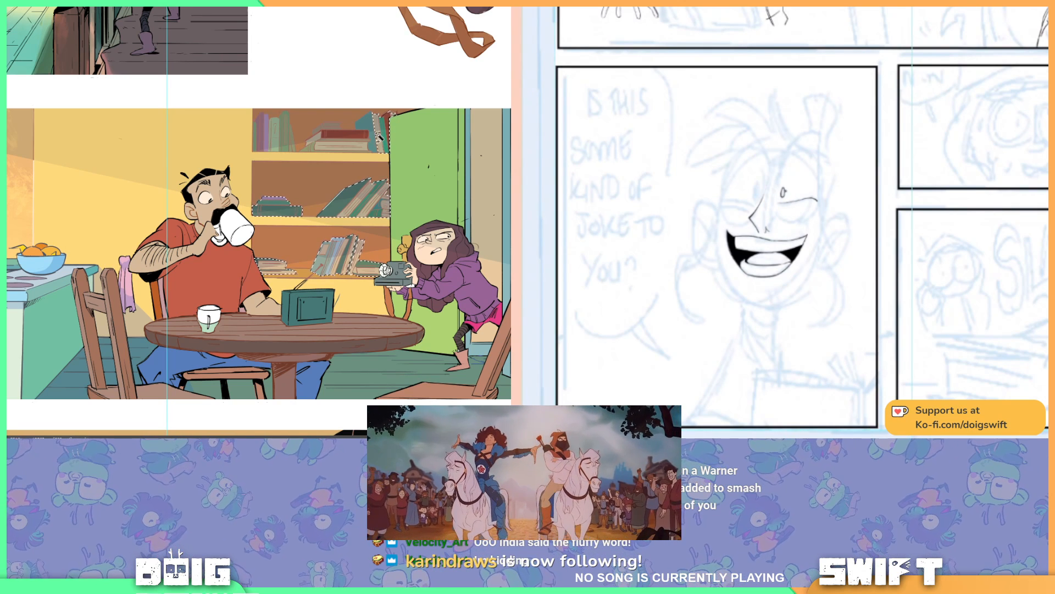
mouse_move(758, 185)
left_mouse_down()
mouse_move(754, 195)
mouse_move(760, 188)
left_mouse_up()
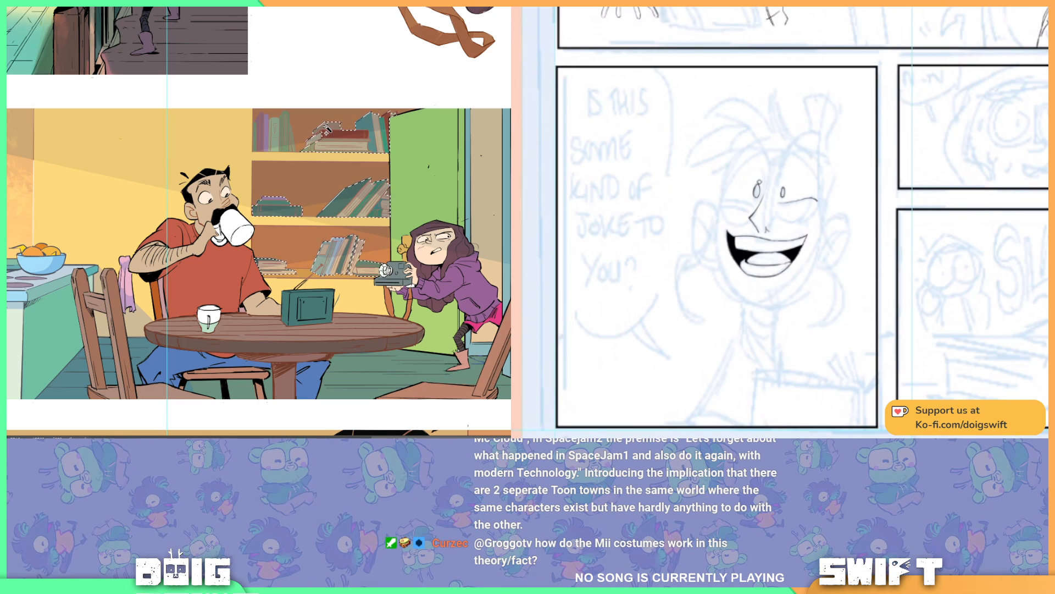
Step: Add the upright books at the top shelf's left end to the selection and start a Hue/Saturation adjustment on the books
left_click(285, 144, "shift")
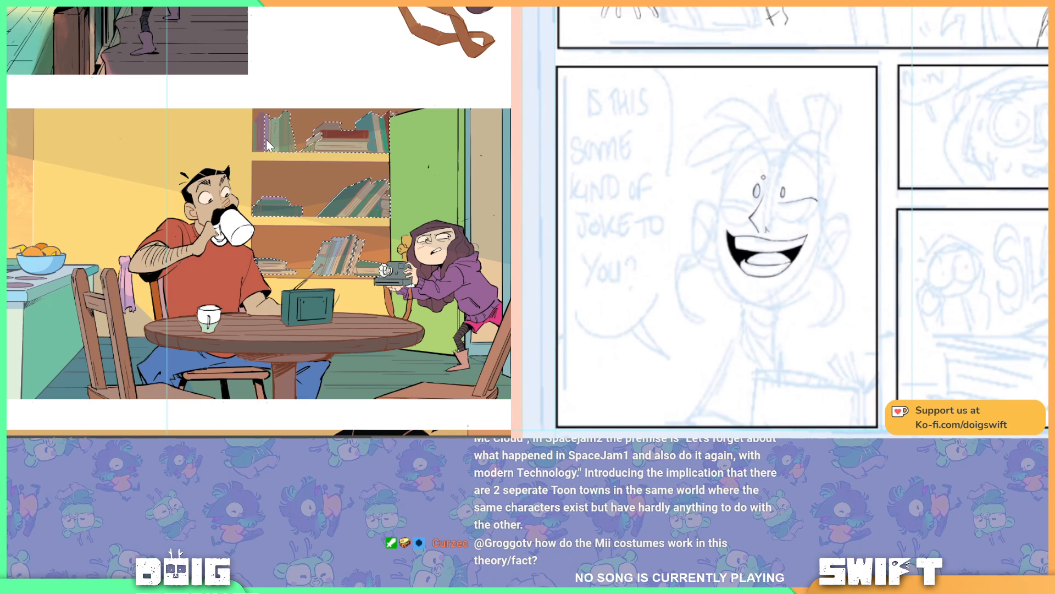
left_click(258, 142, "shift")
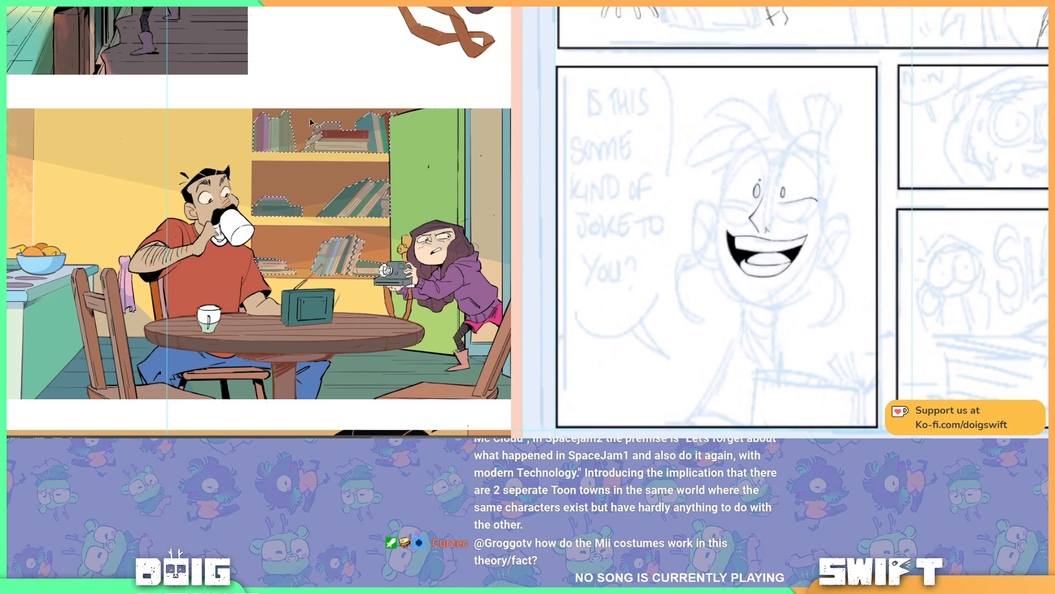
key("ctrl+u")
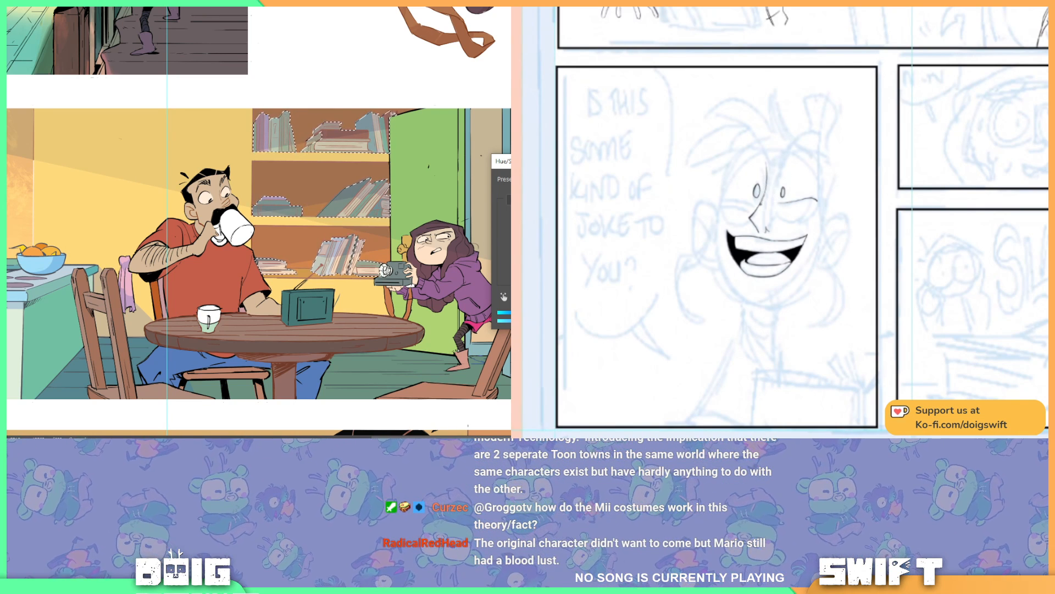
Step: Ink the bridge of the nose and the tall oval outline of the laughing character's left eye, undoing the stray strokes
mouse_move(769, 206)
left_mouse_down()
mouse_move(769, 180)
mouse_move(763, 192)
left_mouse_up()
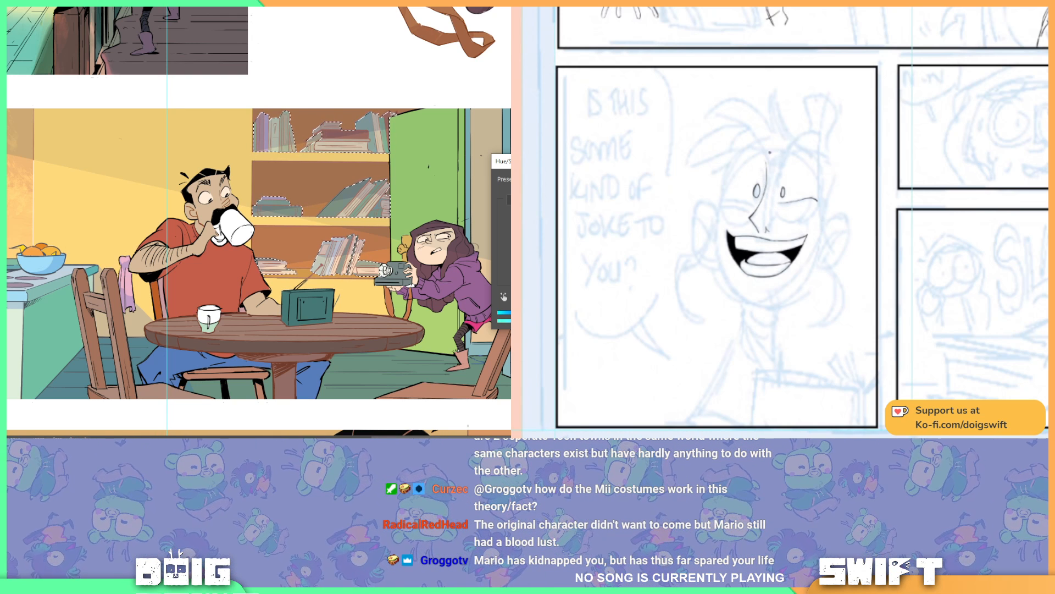
left_click_drag(731, 159, 725, 188)
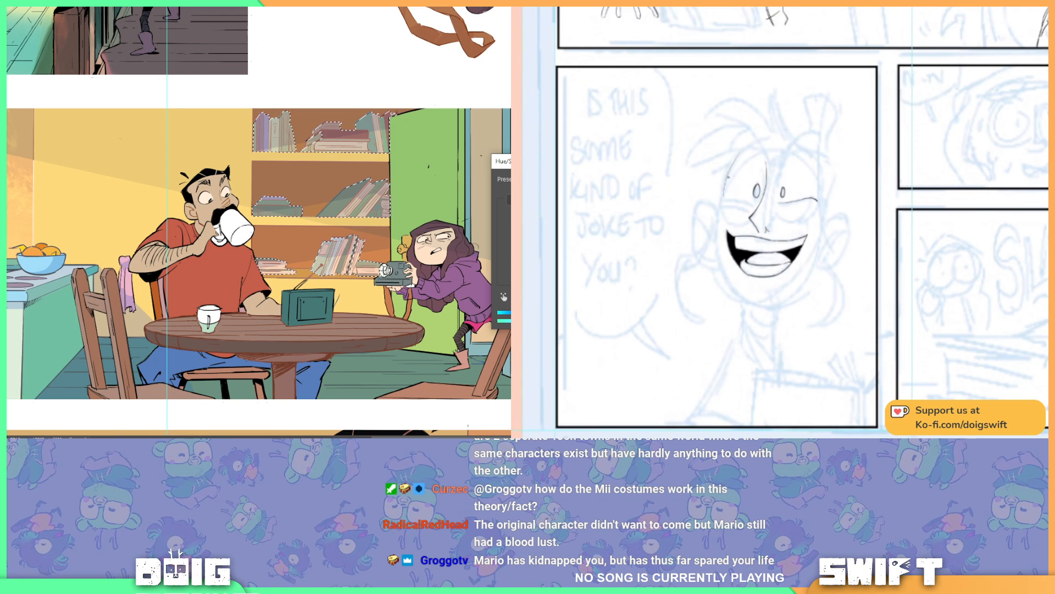
key("ctrl+z")
key("ctrl+z")
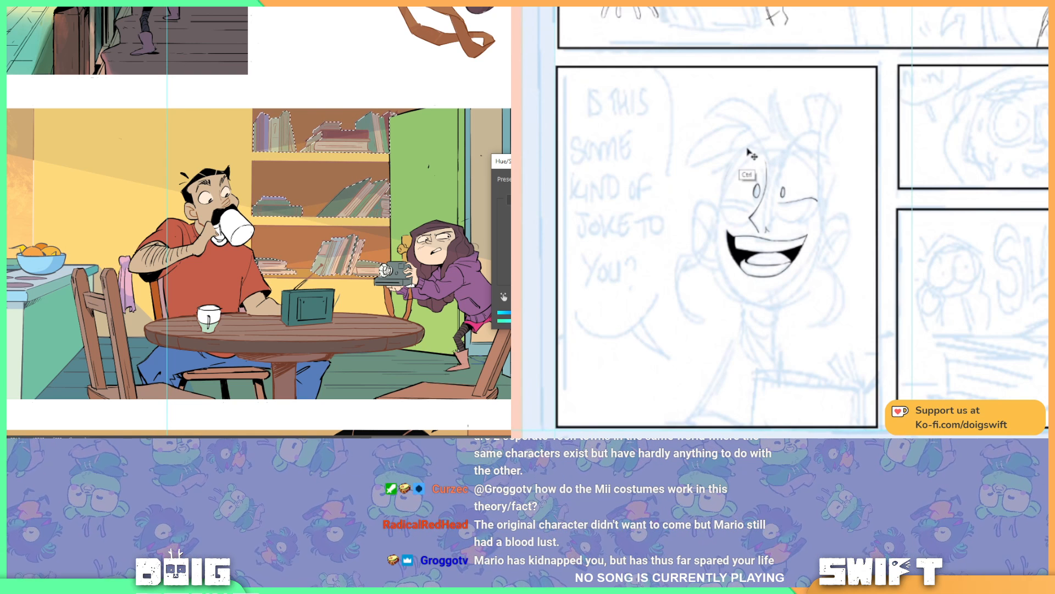
mouse_move(746, 148)
left_mouse_down()
mouse_move(721, 203)
mouse_move(725, 170)
mouse_move(722, 201)
mouse_move(722, 186)
mouse_move(751, 220)
left_mouse_up()
key("ctrl+z")
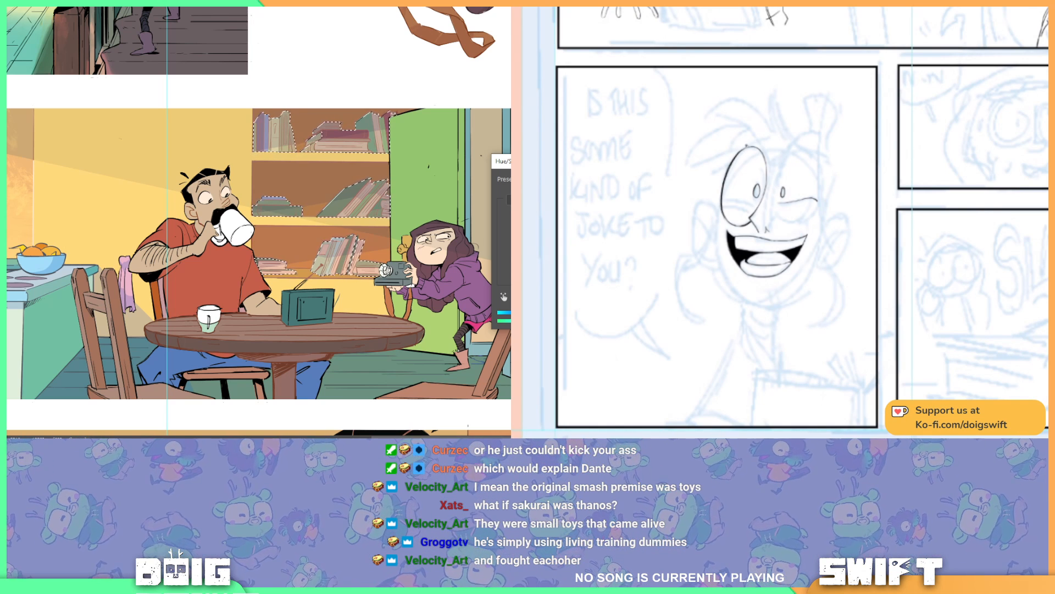
Step: Apply the Hue/Saturation adjustment that mutes the shelf books, clear the selection and check the result across the page
key("Return")
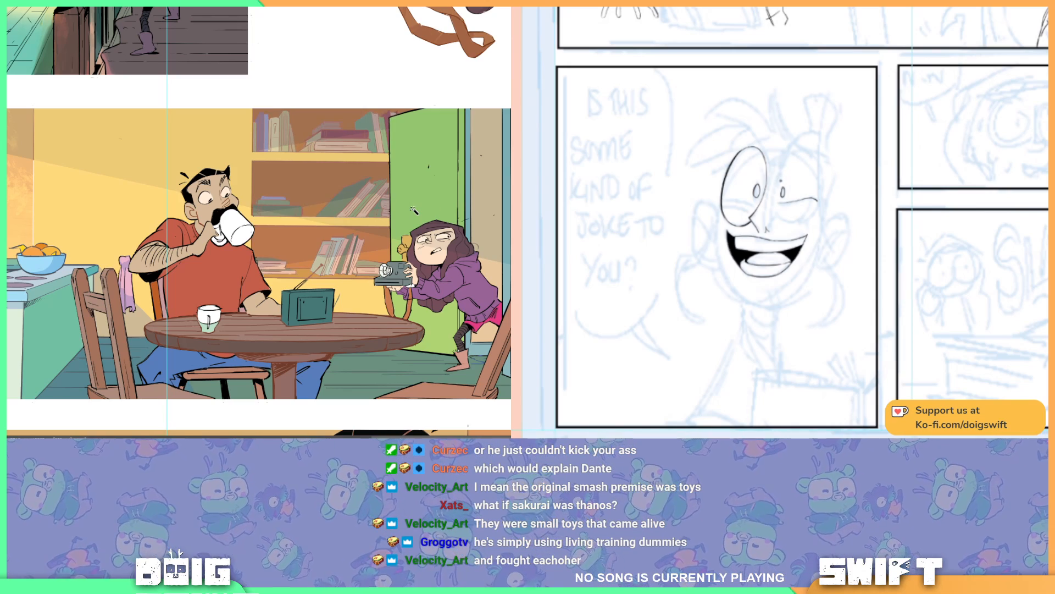
key("ctrl+minus")
key("ctrl+minus")
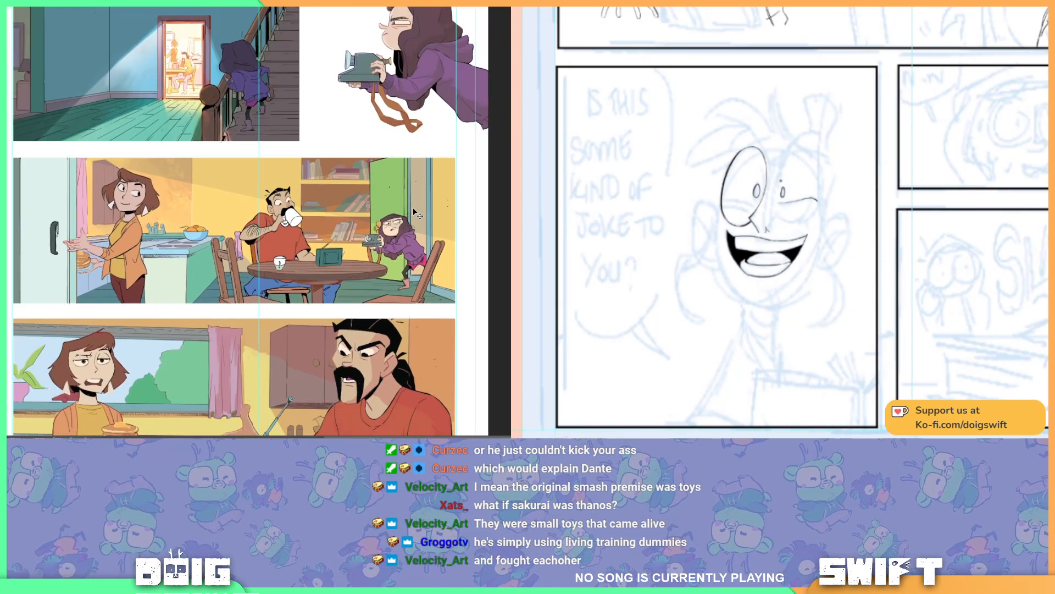
Step: Lasso the lower parts of the upright books at both ends of the top shelf and compare the last colour change
key("ctrl+plus")
key("ctrl+plus")
key("ctrl+plus")
key("ctrl+plus")
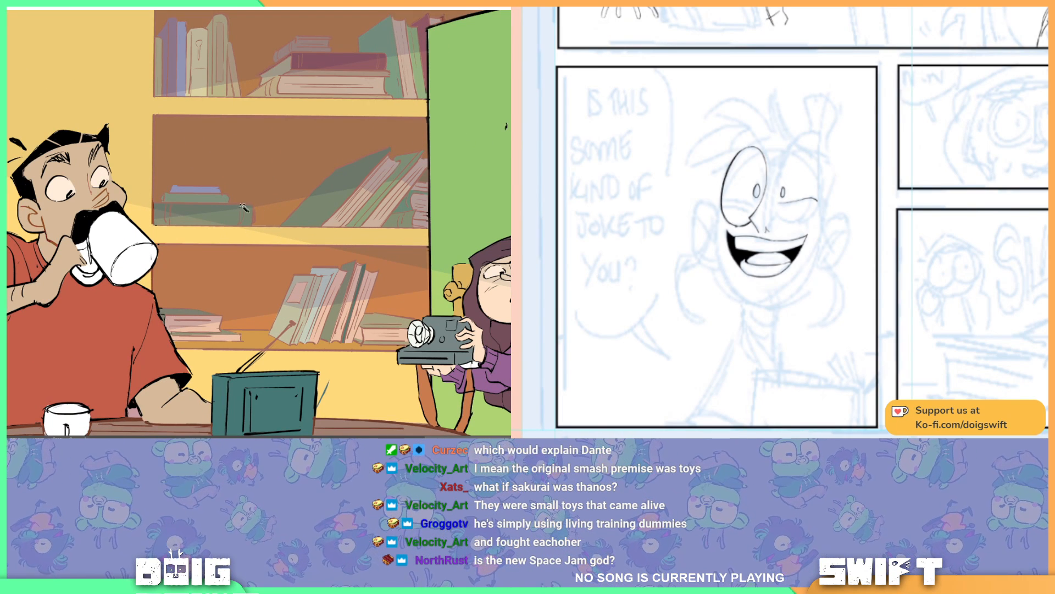
left_click_drag(186, 135, 315, 241)
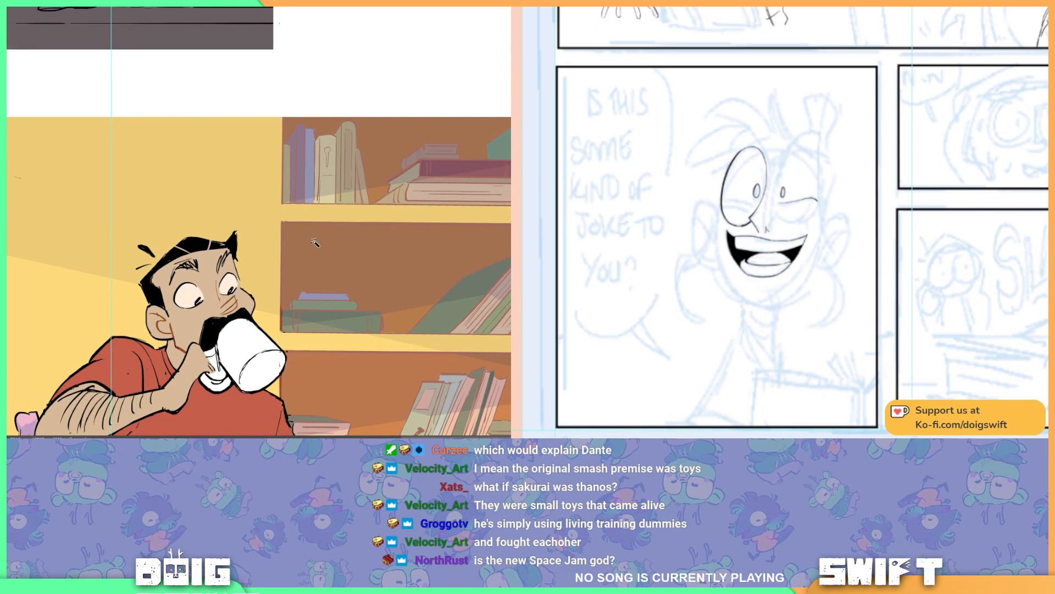
key("l")
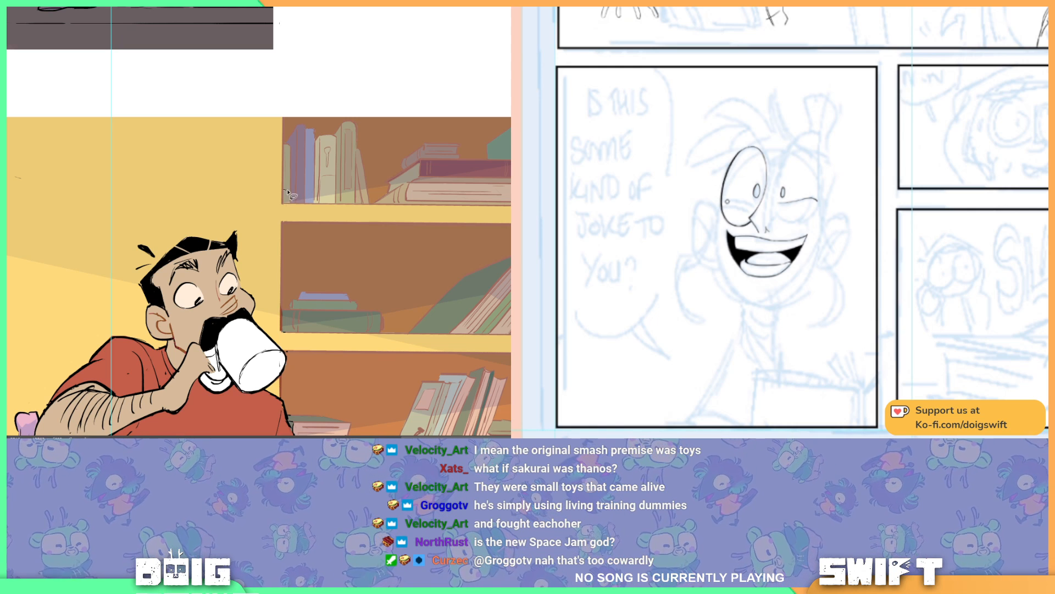
mouse_move(287, 191)
left_mouse_down()
mouse_move(306, 190)
mouse_move(290, 188)
mouse_move(296, 183)
mouse_move(313, 197)
mouse_move(321, 184)
mouse_move(360, 175)
mouse_move(346, 181)
mouse_move(370, 193)
mouse_move(286, 204)
mouse_move(284, 185)
left_mouse_up()
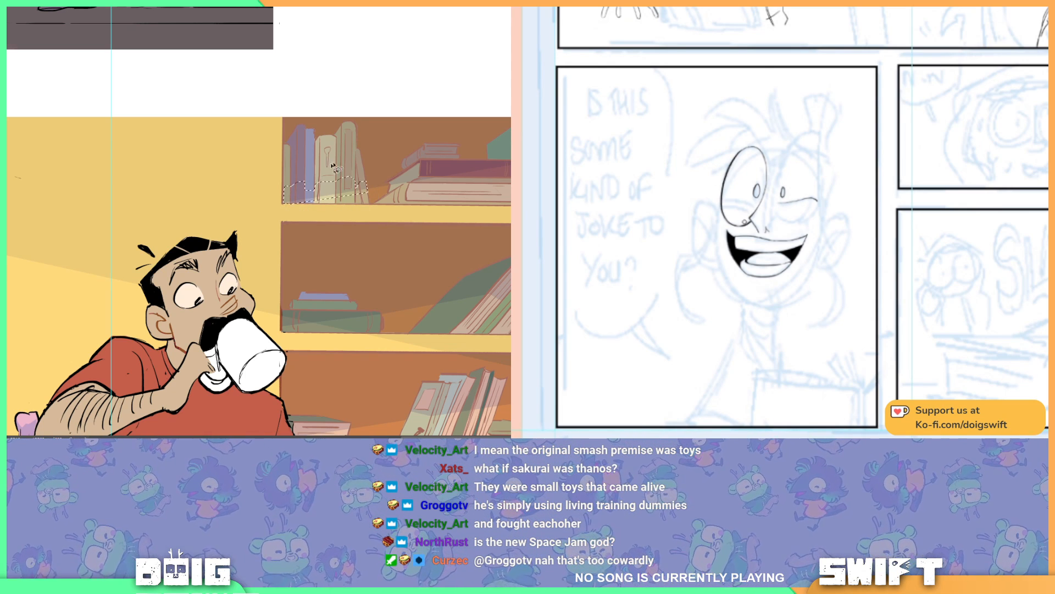
left_click_drag(496, 164, 390, 173)
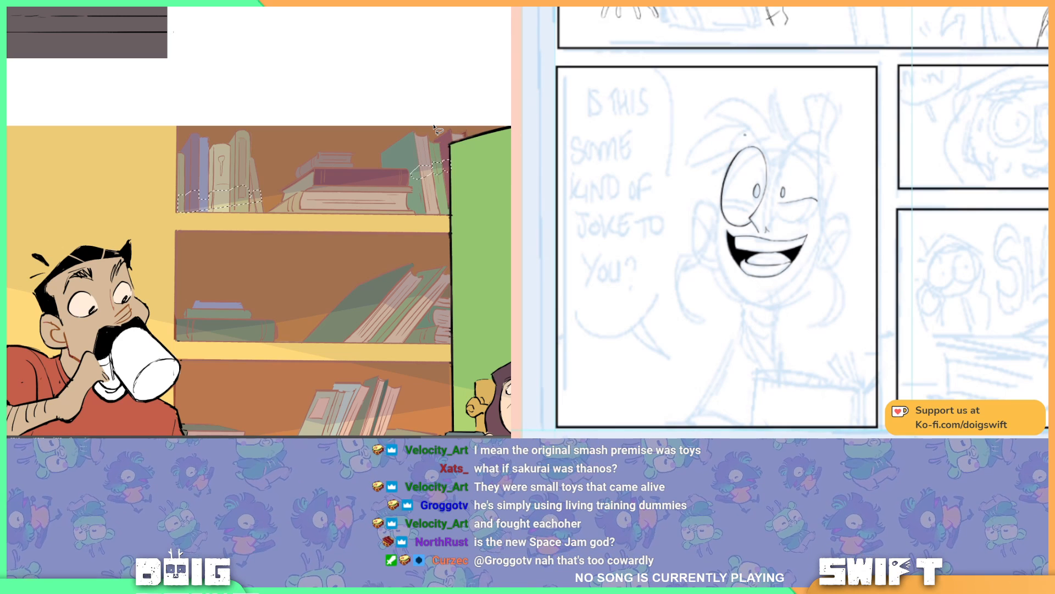
key("ctrl+z")
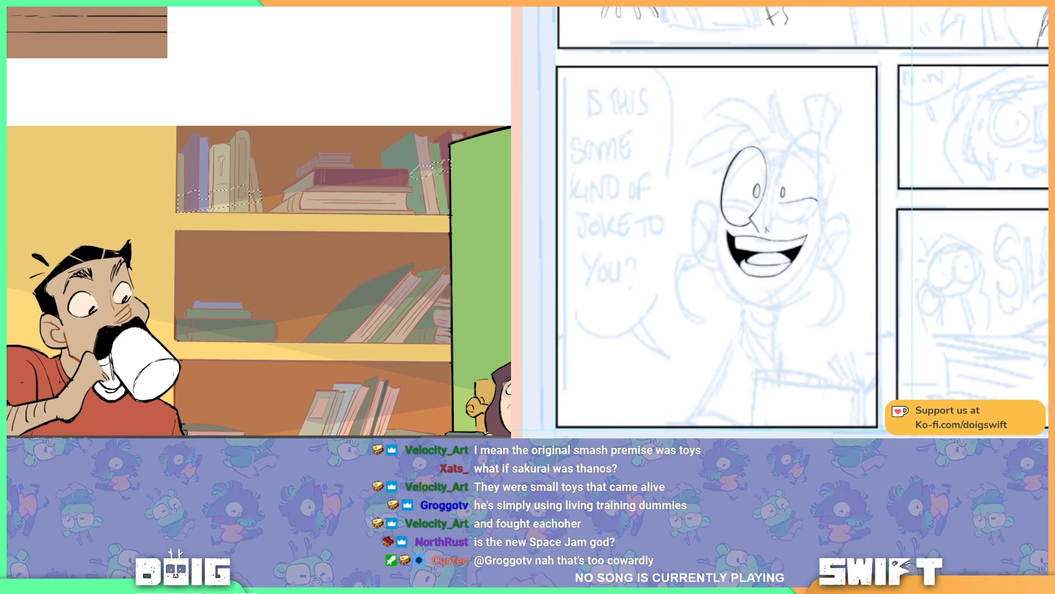
key("ctrl+y")
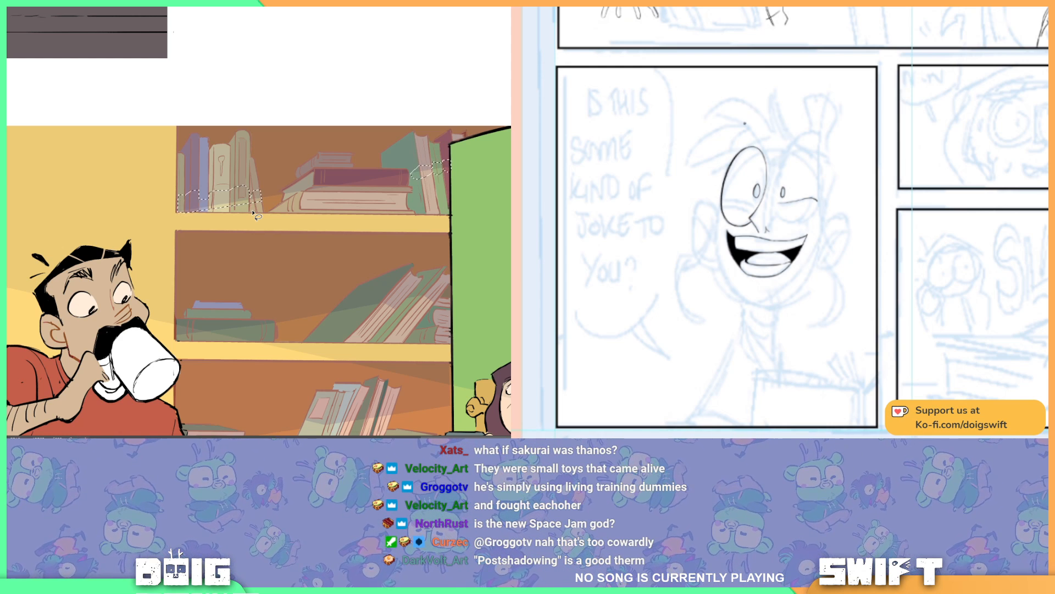
Step: Ink the laughing character's two slanted eyebrows and add the lower part of the top shelf's middle book stack to the selection
mouse_move(737, 129)
left_mouse_down()
mouse_move(751, 127)
mouse_move(767, 156)
left_mouse_up()
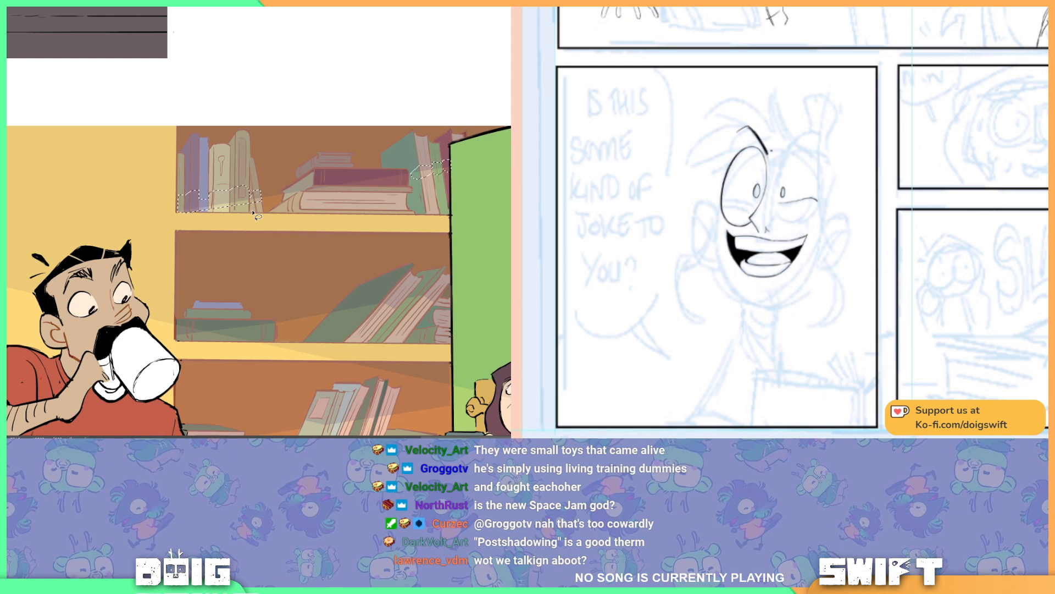
mouse_move(771, 150)
left_mouse_down()
mouse_move(768, 161)
mouse_move(773, 149)
left_mouse_up()
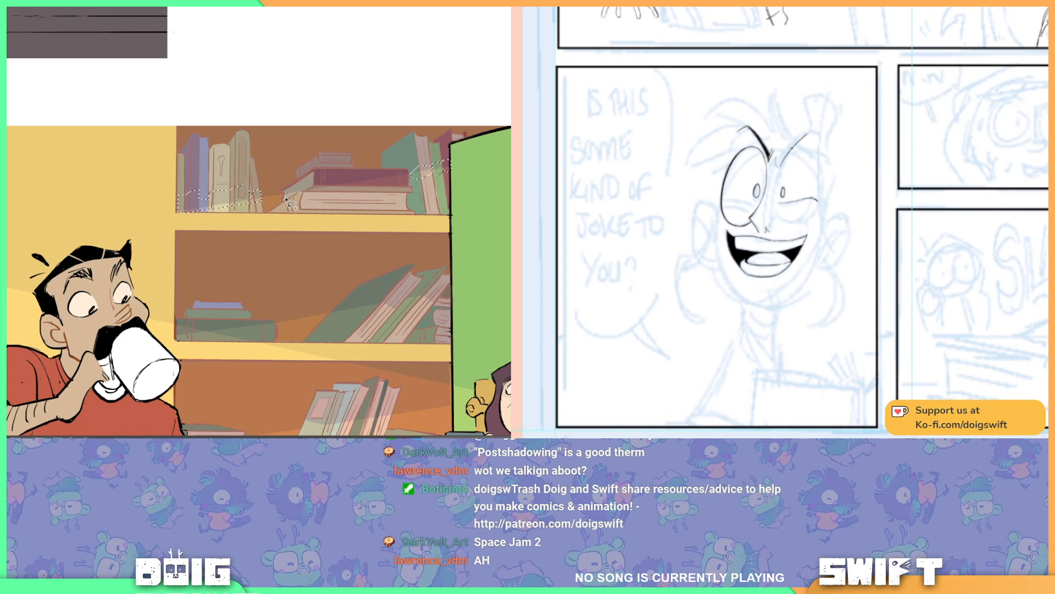
left_click(283, 197)
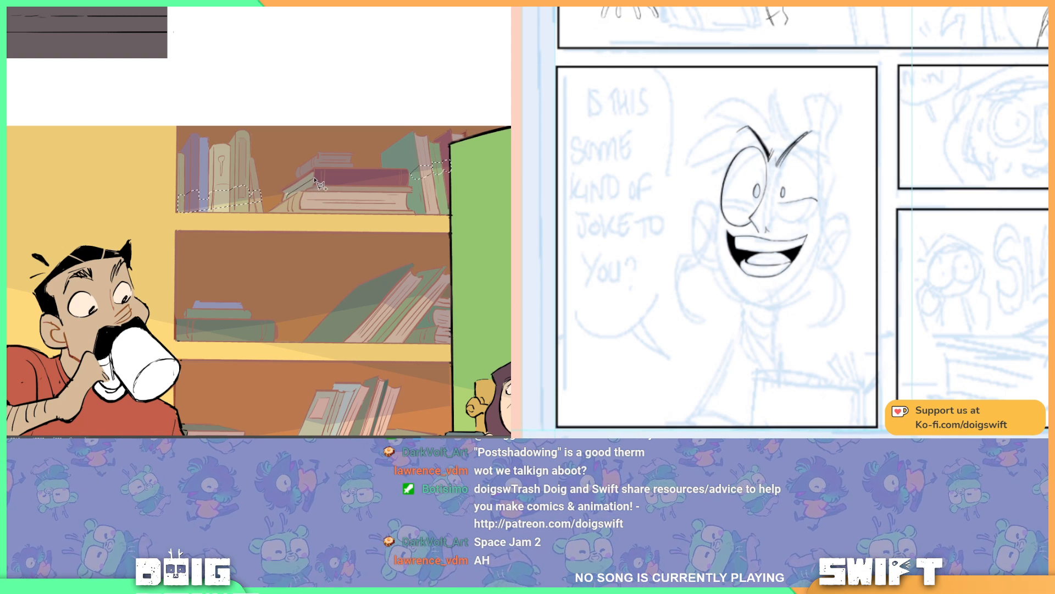
left_click(314, 178)
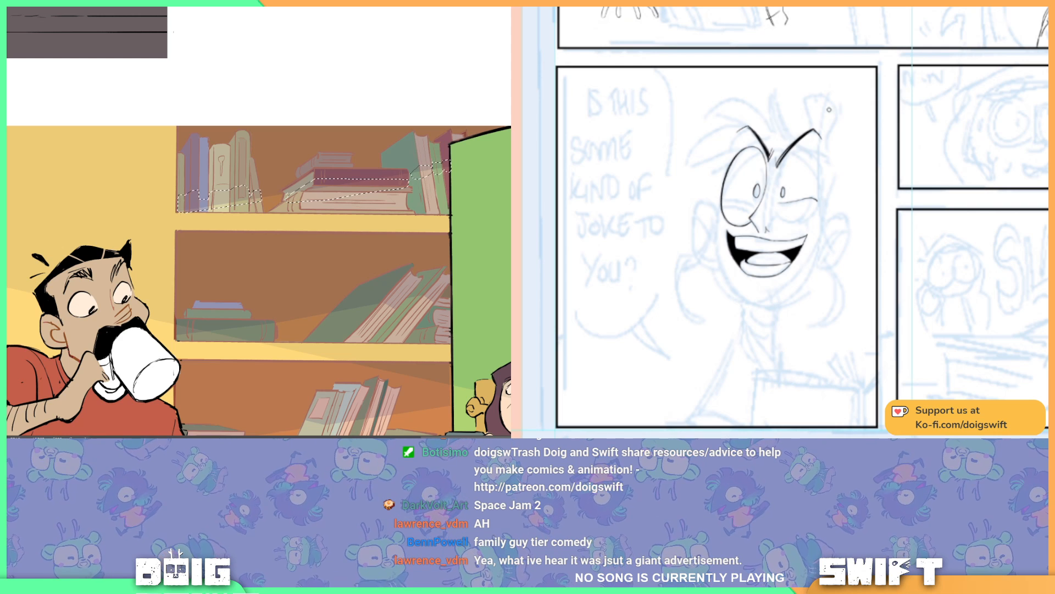
Step: Ink the tall oval outline of the laughing character's right eye and compare the bookshelf with and without its last darkening
scroll(271, 160, "down", 3)
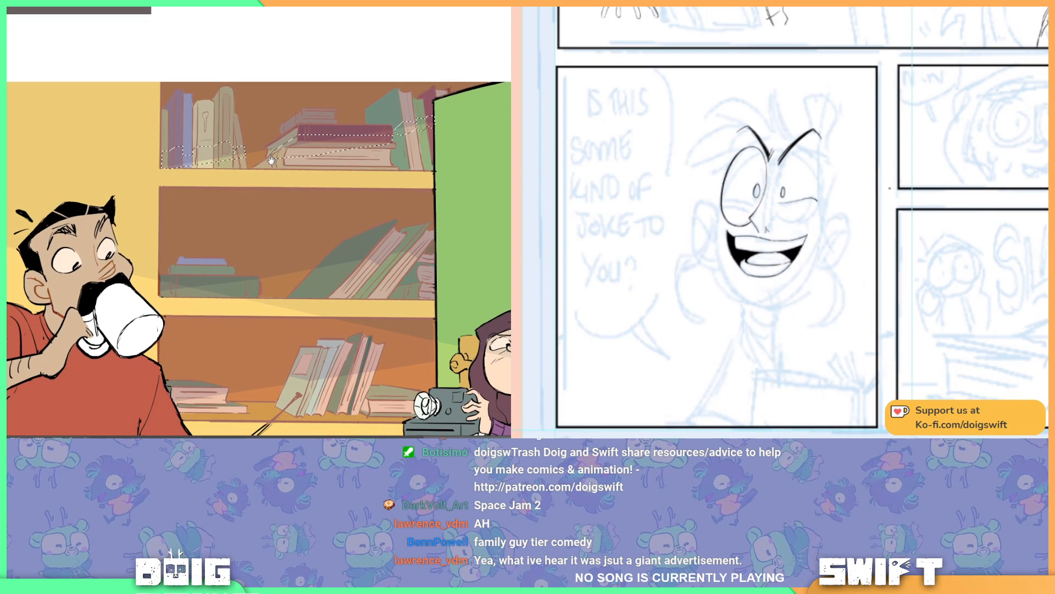
left_click_drag(272, 160, 252, 161)
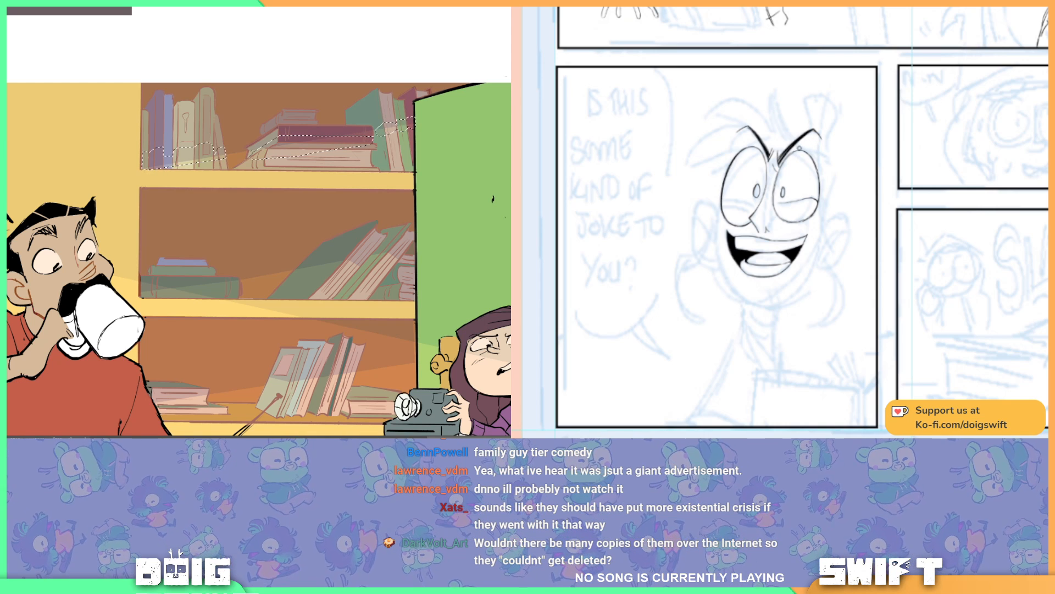
left_click_drag(791, 152, 784, 162)
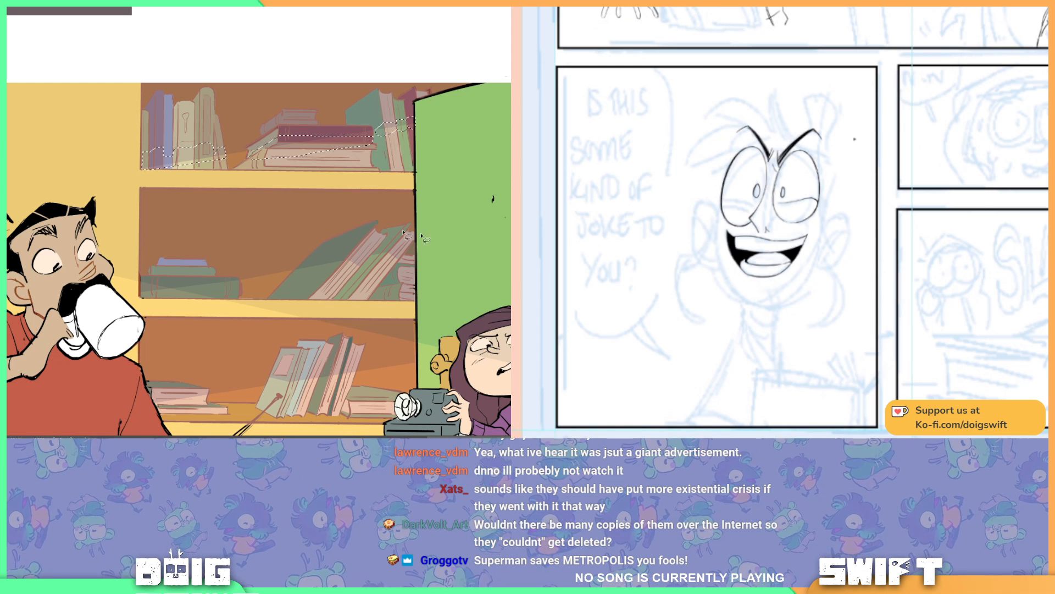
left_click(235, 121, "ctrl")
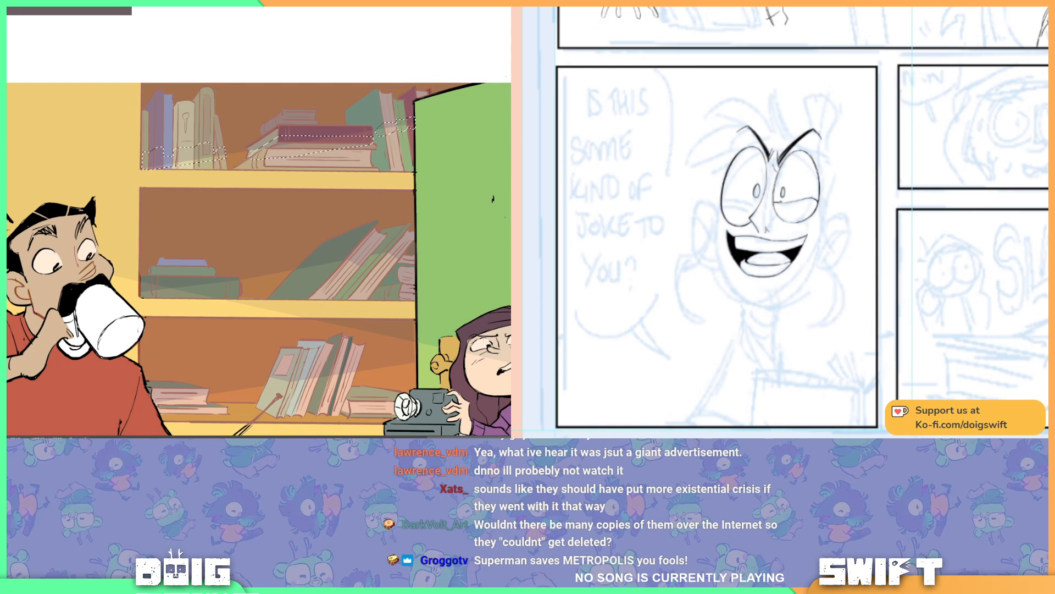
key("ctrl+z")
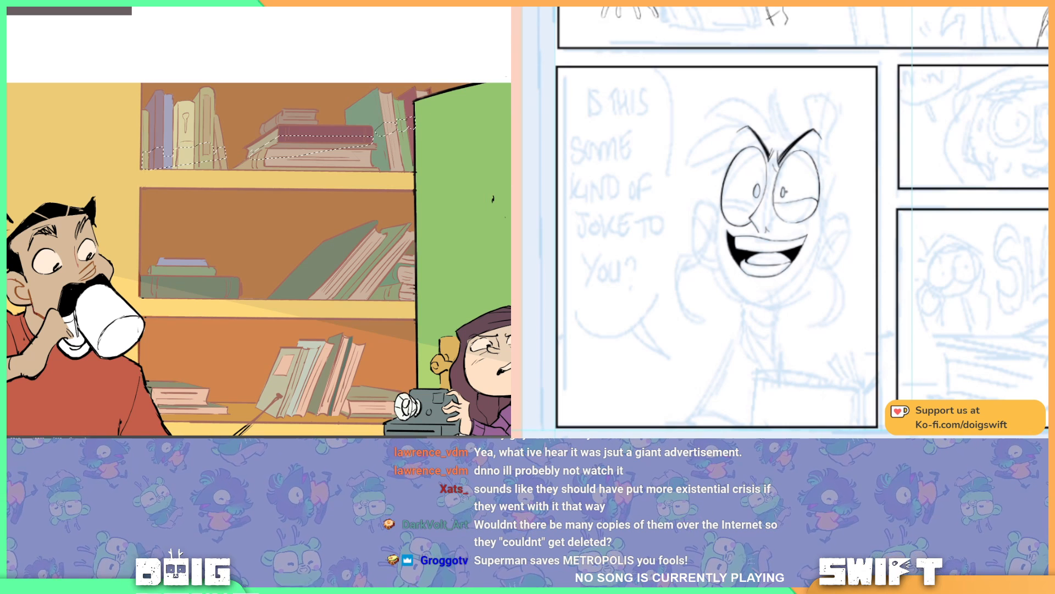
key("ctrl+y")
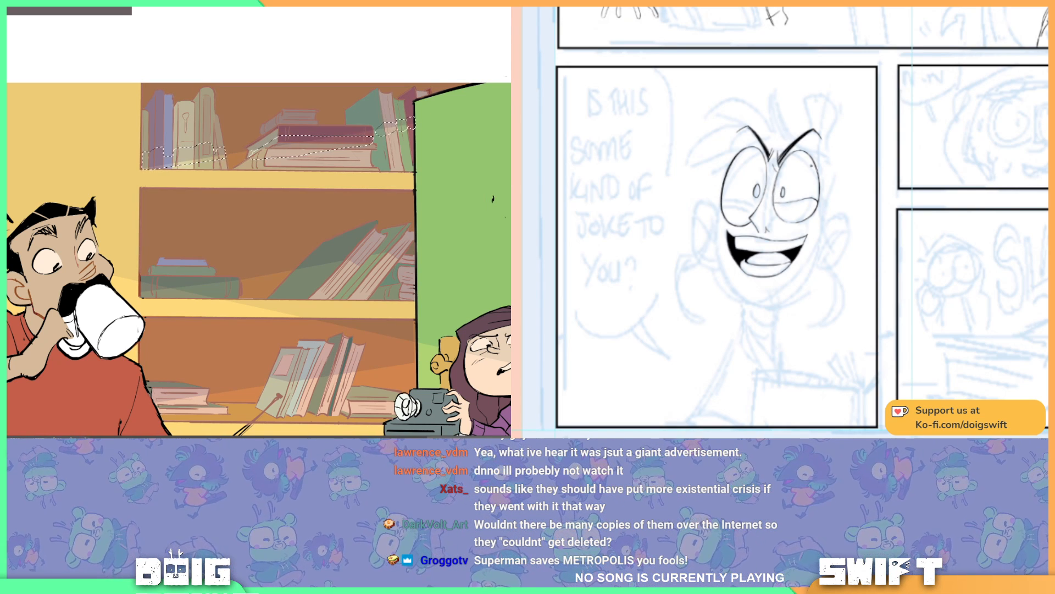
Step: Ink the curved lower eyelid line across the laughing character's left eye, rotating the page to suit the stroke
key("r")
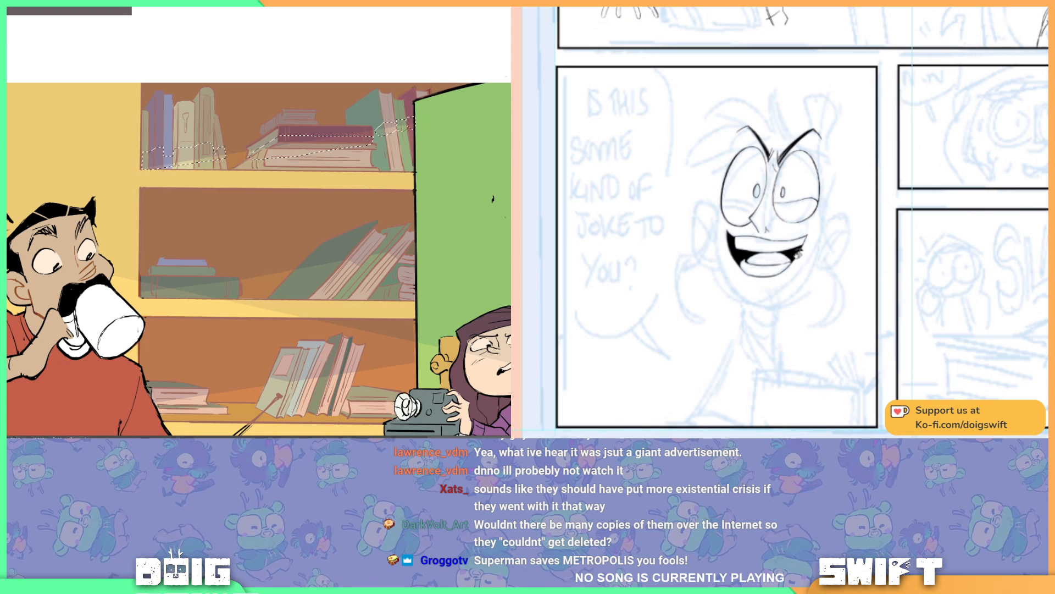
left_click_drag(818, 272, 855, 222)
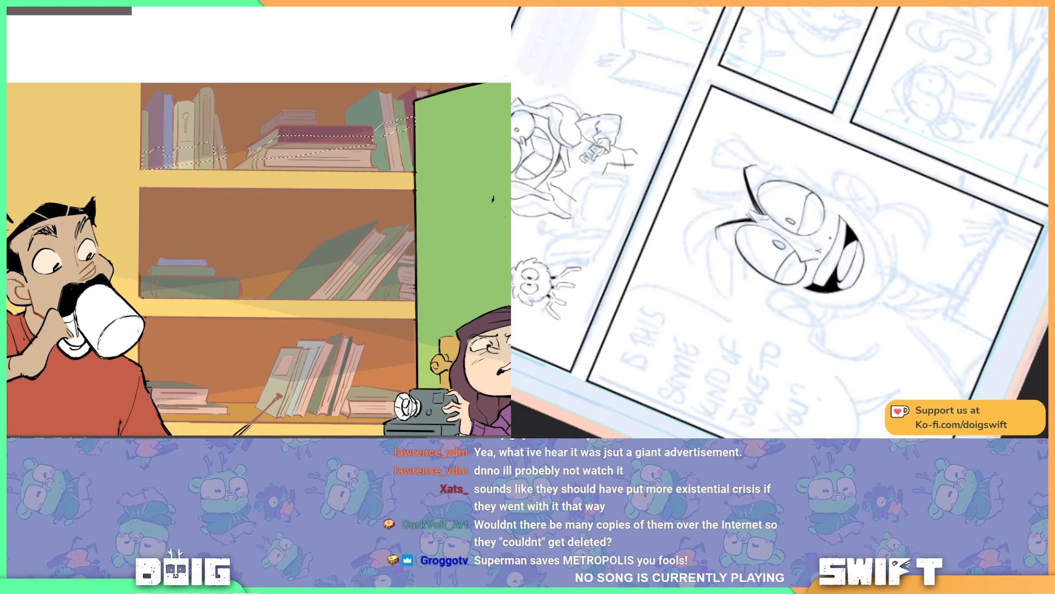
key("r")
mouse_move(845, 251)
left_mouse_down()
mouse_move(751, 301)
mouse_move(797, 301)
mouse_move(848, 236)
left_mouse_up()
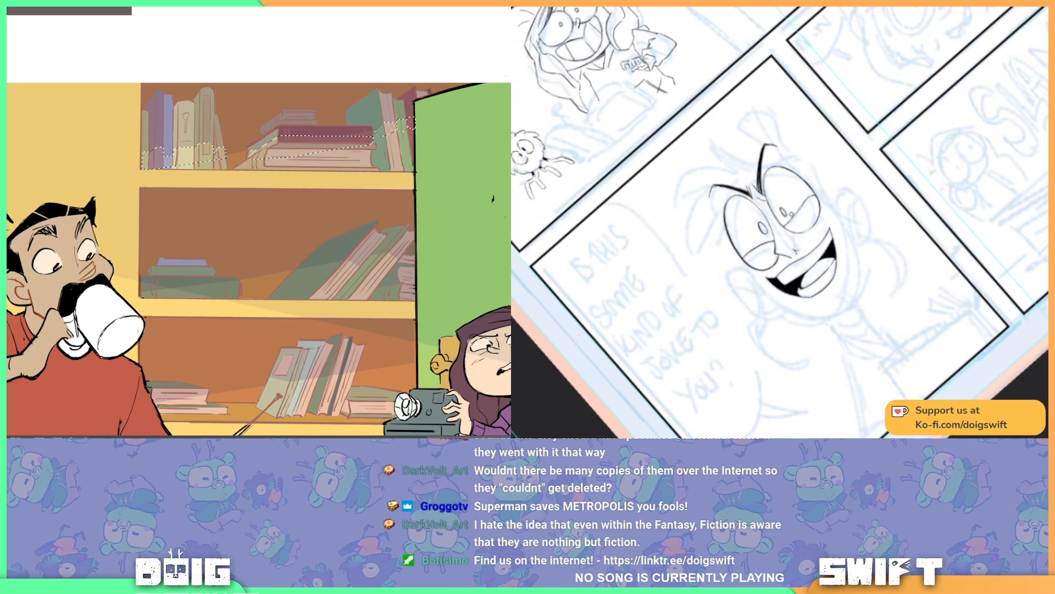
key("r")
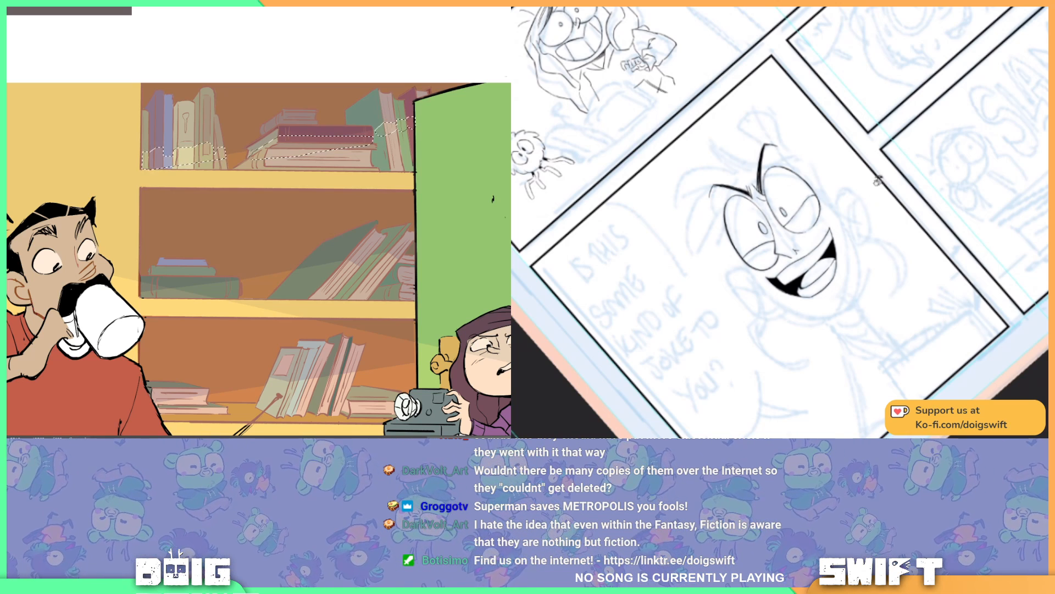
left_click_drag(878, 180, 880, 208)
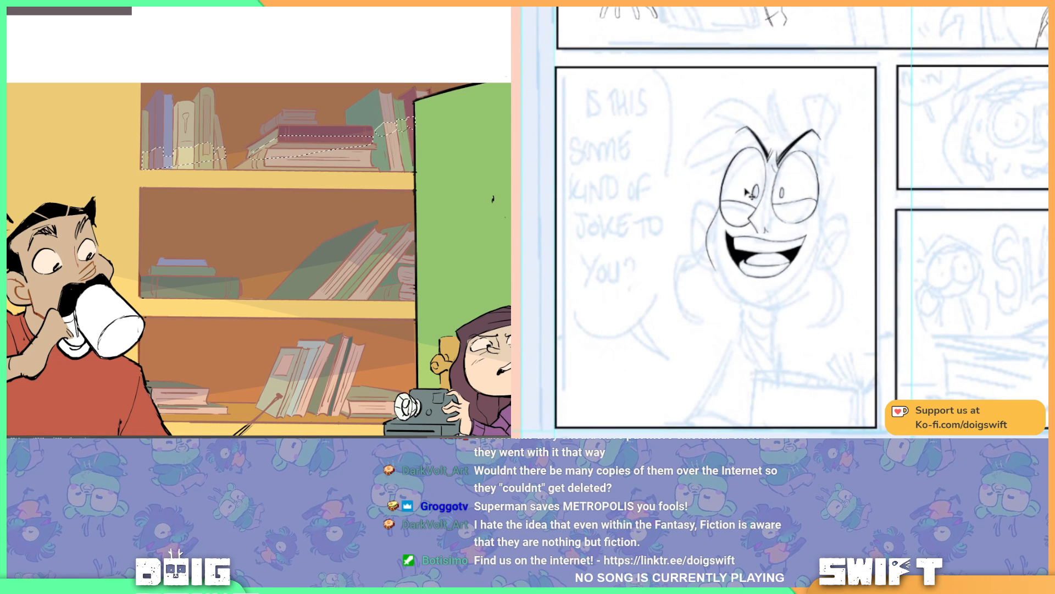
Step: Ink the laughing character's left cheek and jaw contour down to the chin, undoing the stray strokes
left_click_drag(716, 208, 708, 251)
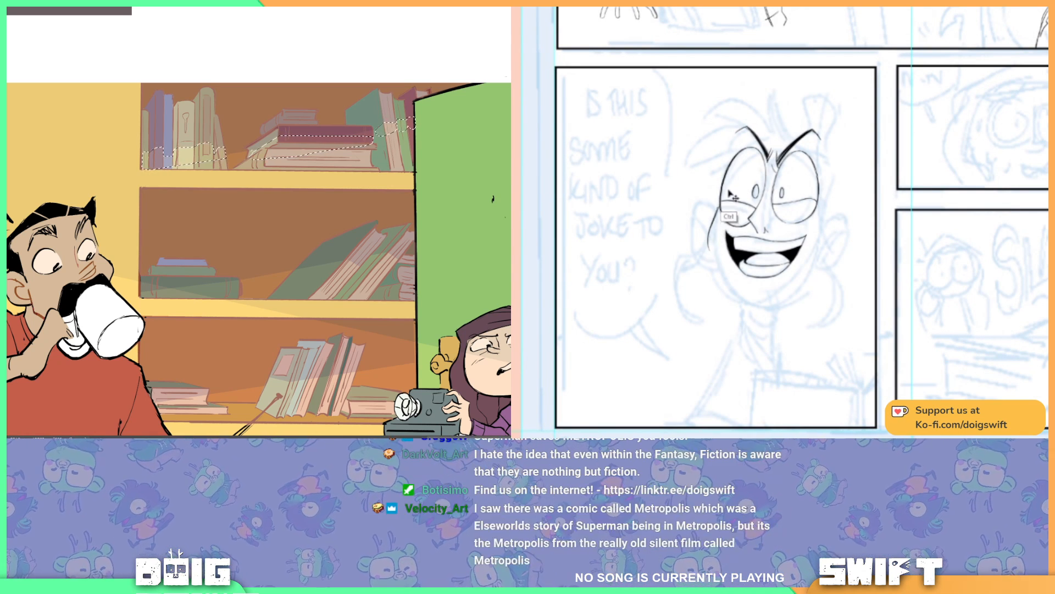
key("ctrl+z")
mouse_move(719, 207)
left_mouse_down()
mouse_move(708, 249)
mouse_move(711, 240)
mouse_move(747, 303)
left_mouse_up()
key("ctrl+z")
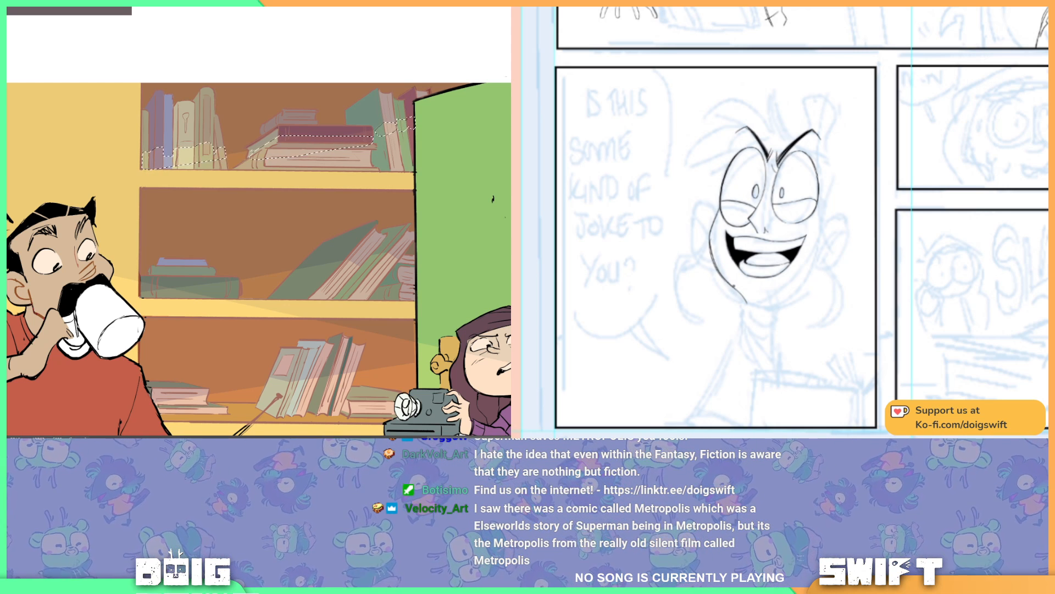
key("ctrl+z")
key("ctrl+z")
key("ctrl+z")
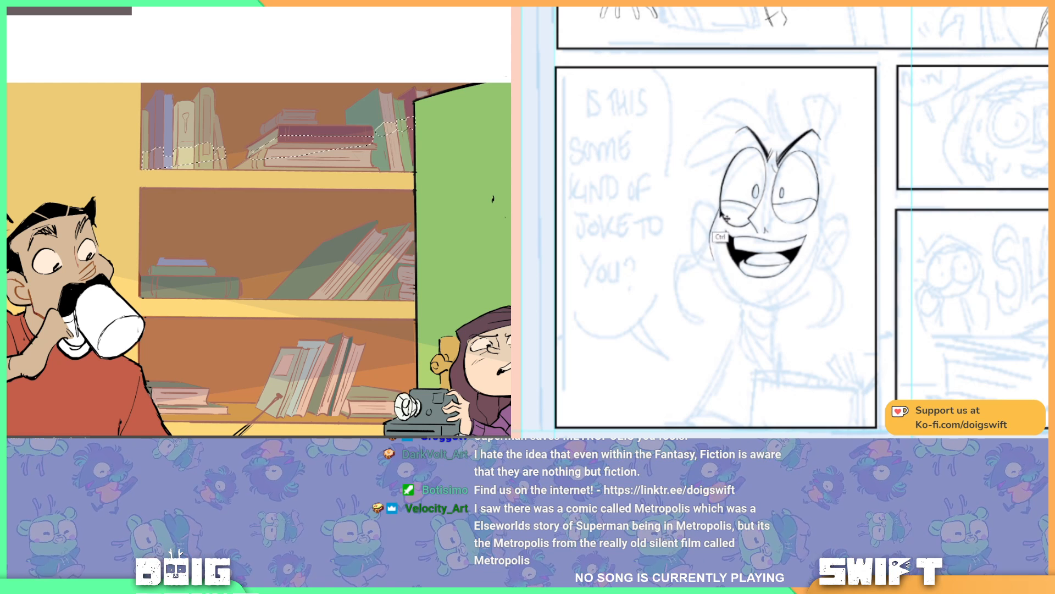
mouse_move(709, 242)
left_mouse_down()
mouse_move(715, 275)
mouse_move(742, 306)
left_mouse_up()
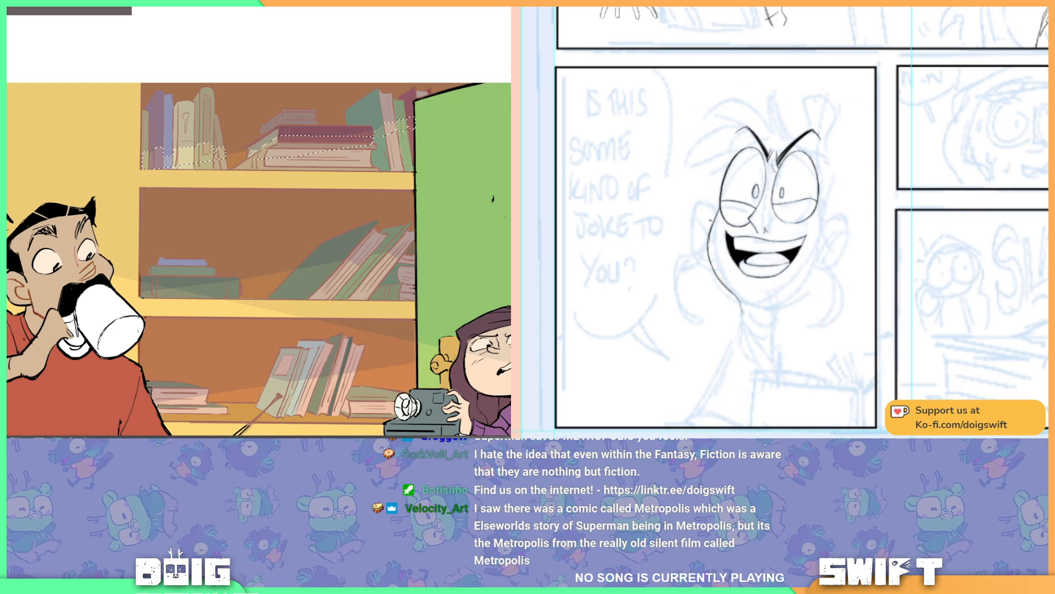
mouse_move(711, 220)
left_mouse_down()
mouse_move(733, 292)
mouse_move(722, 281)
mouse_move(745, 315)
left_mouse_up()
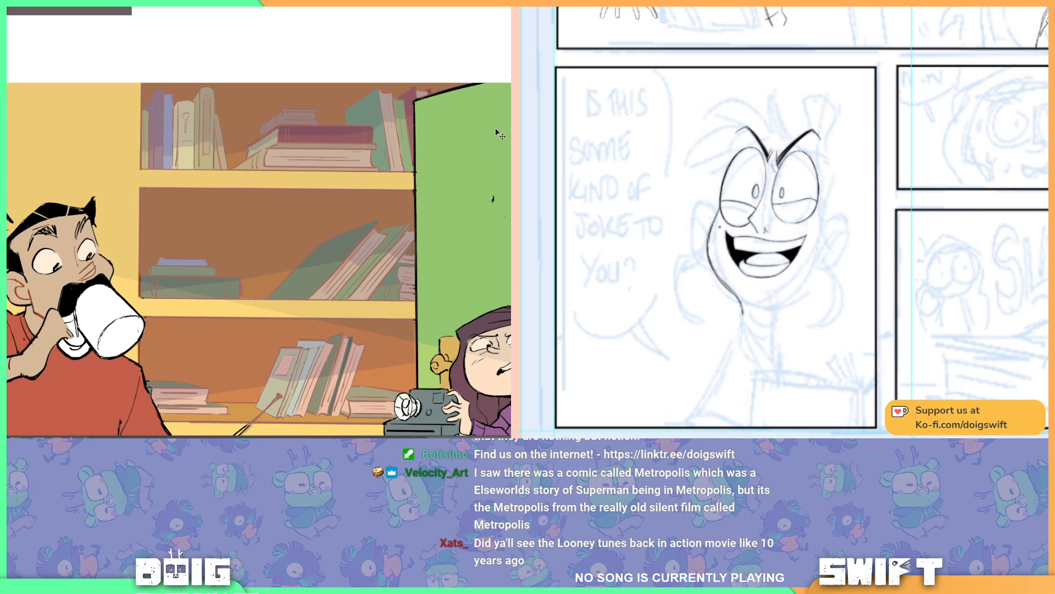
Step: Lasso a shadow area across the large green book leaning on the middle shelf
left_click_drag(413, 115, 493, 167)
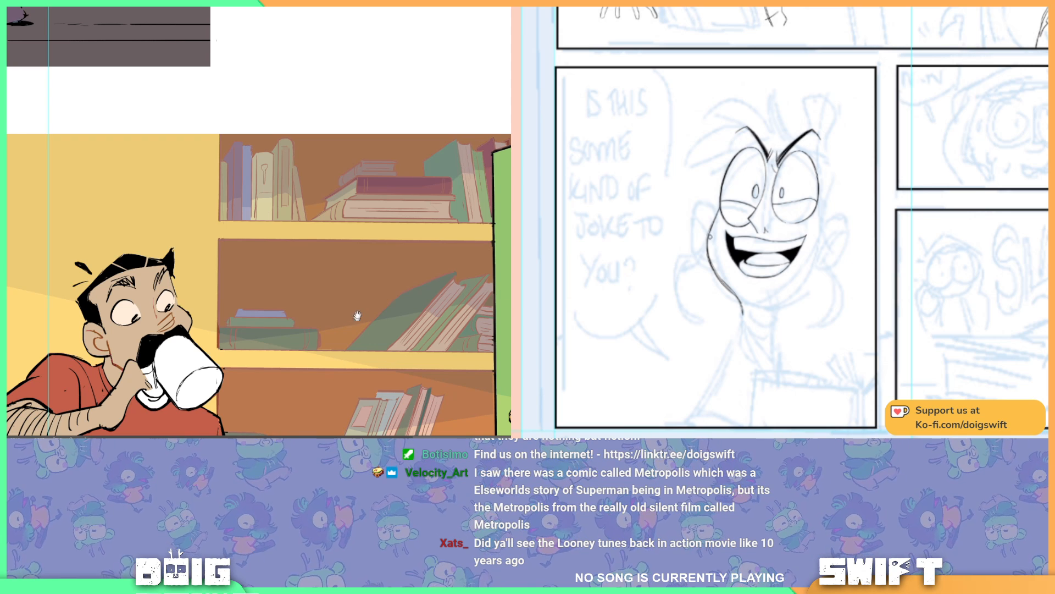
left_click_drag(354, 314, 337, 264)
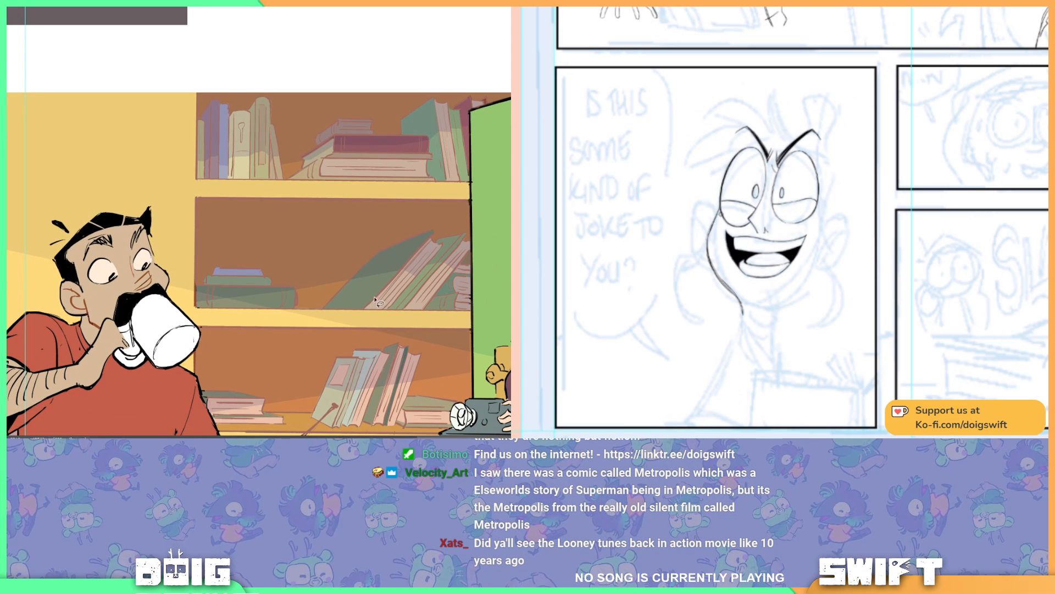
left_click_drag(352, 279, 394, 281)
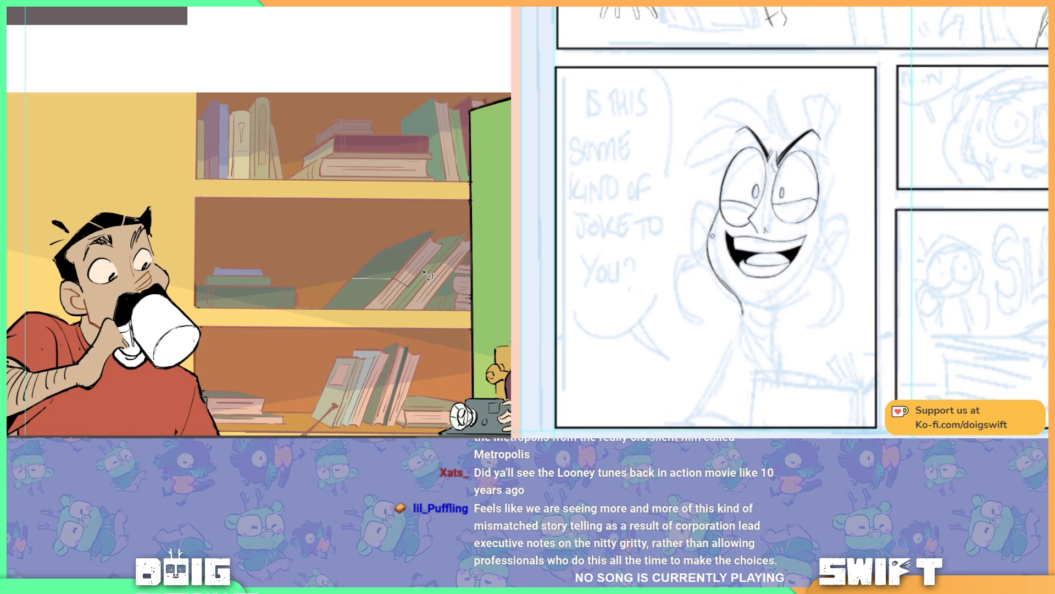
left_click(397, 260)
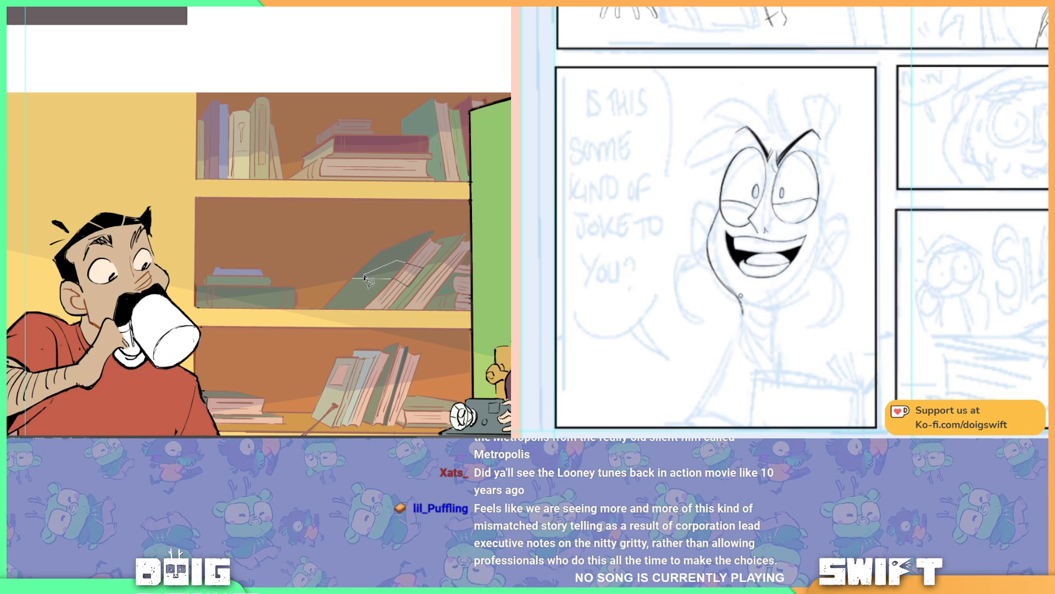
left_click(352, 279)
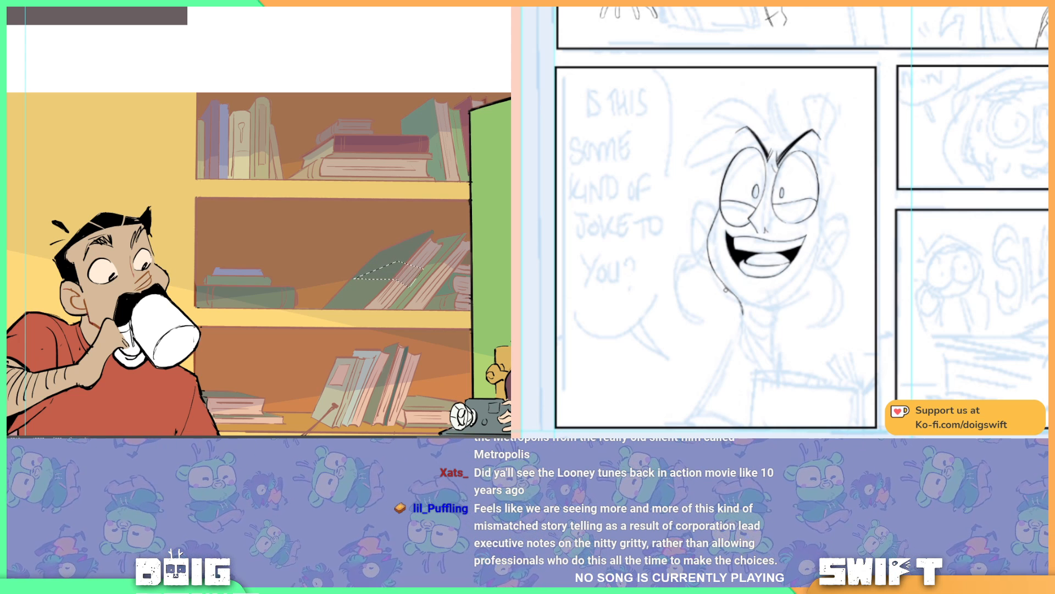
left_click_drag(410, 239, 348, 256)
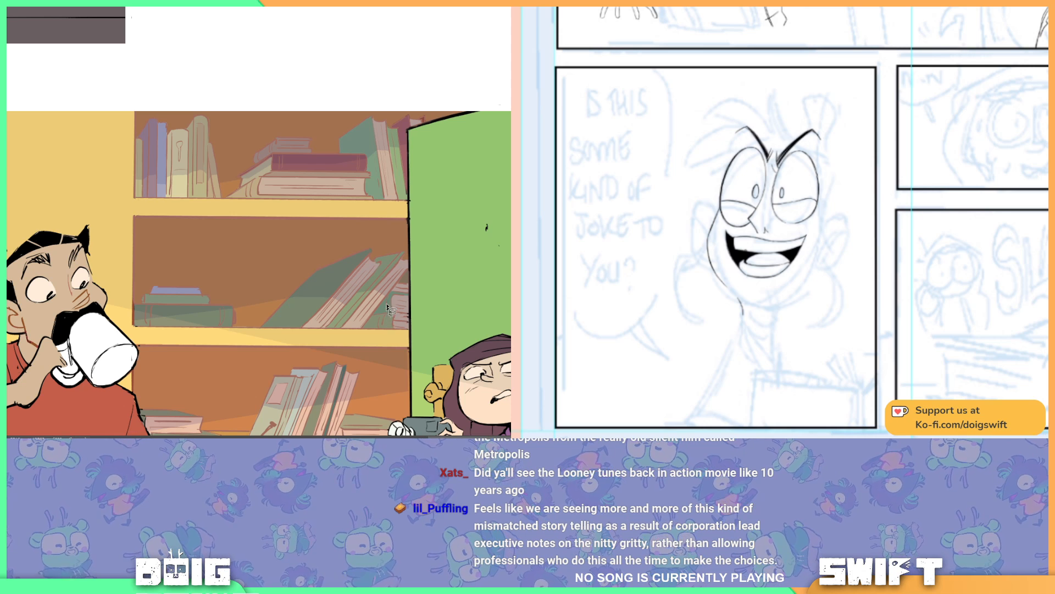
Step: Lasso shadow areas over the small pink books at the end of the middle shelf and rotate the comic page to ink the chin and neck line
left_click_drag(364, 285, 322, 265)
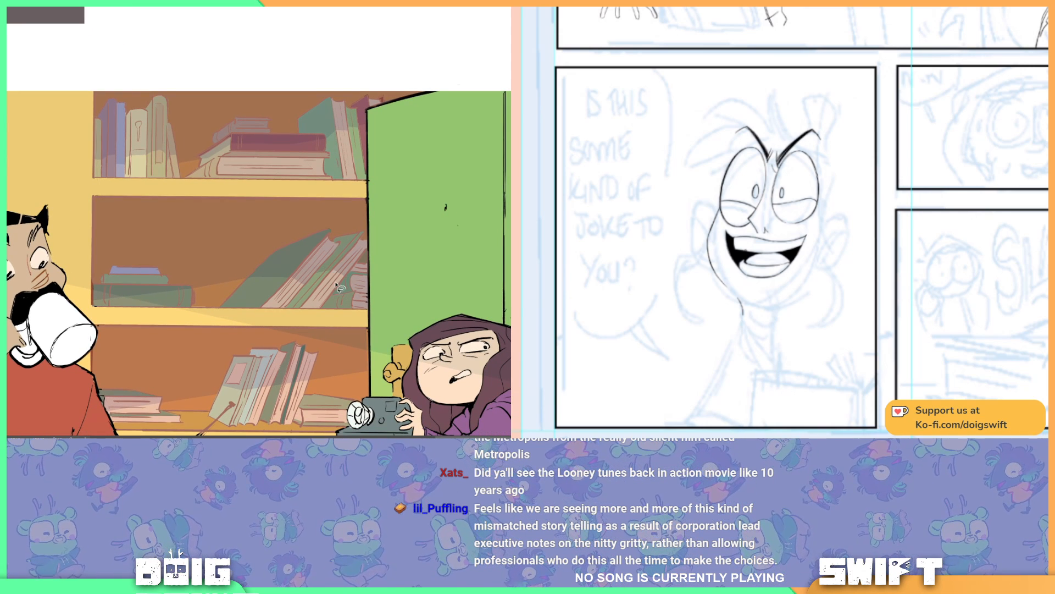
left_click(369, 293)
left_click_drag(739, 309, 710, 260)
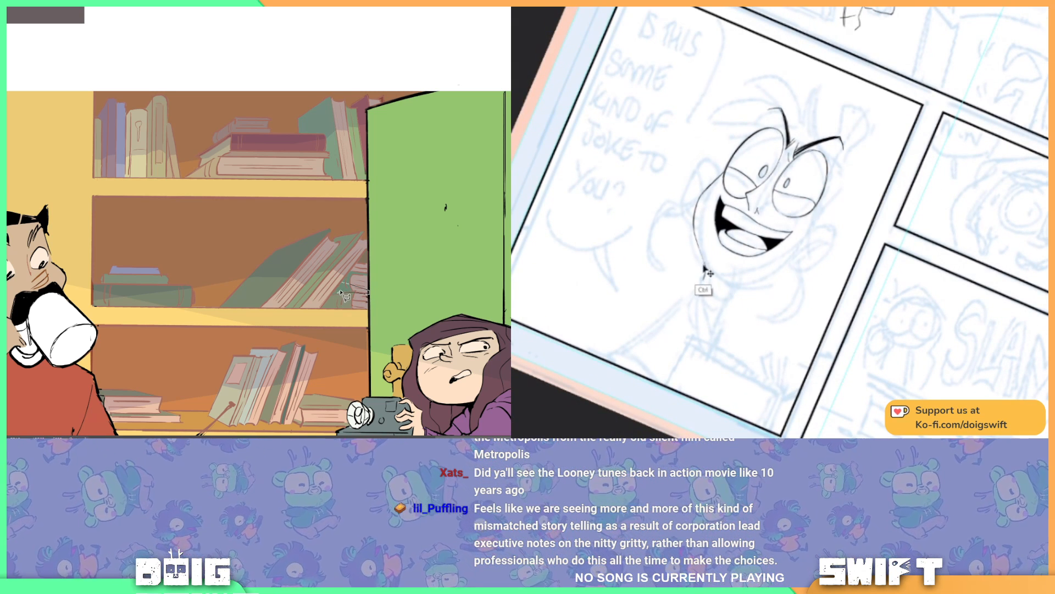
left_click(344, 284)
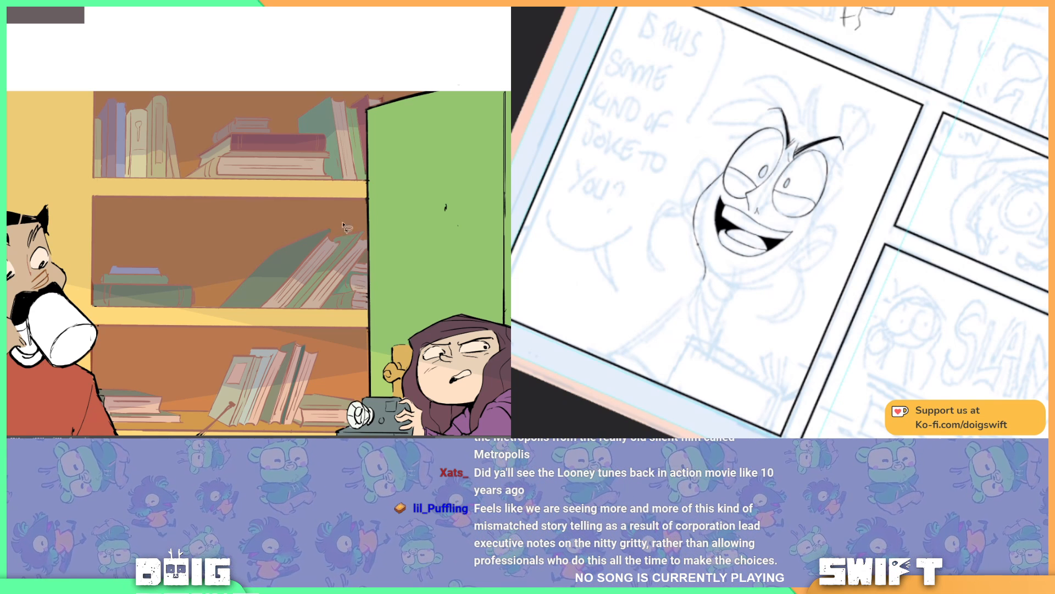
left_click_drag(326, 212, 288, 218)
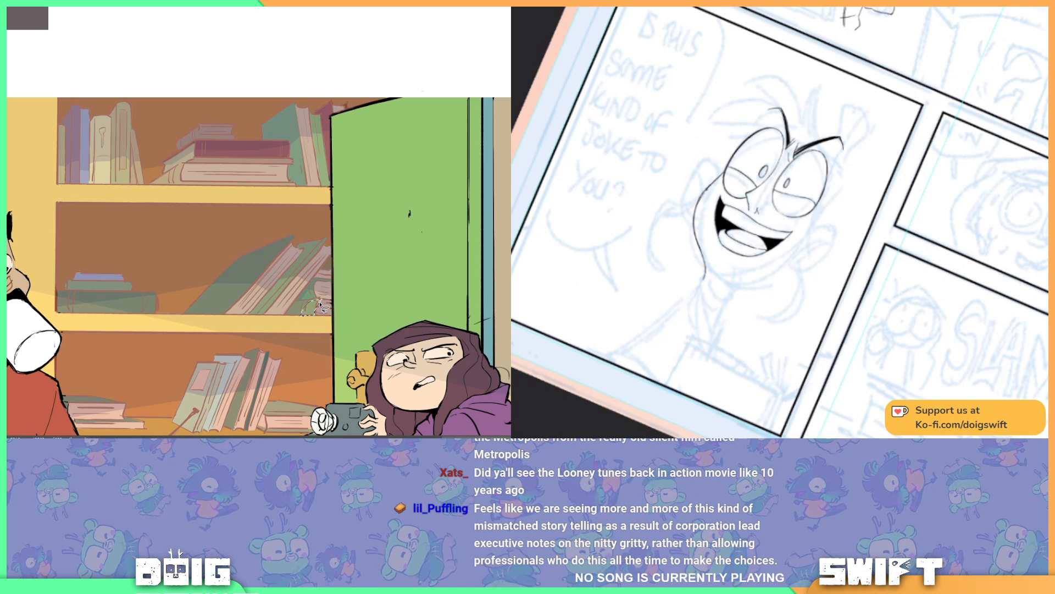
left_click_drag(272, 235, 362, 290)
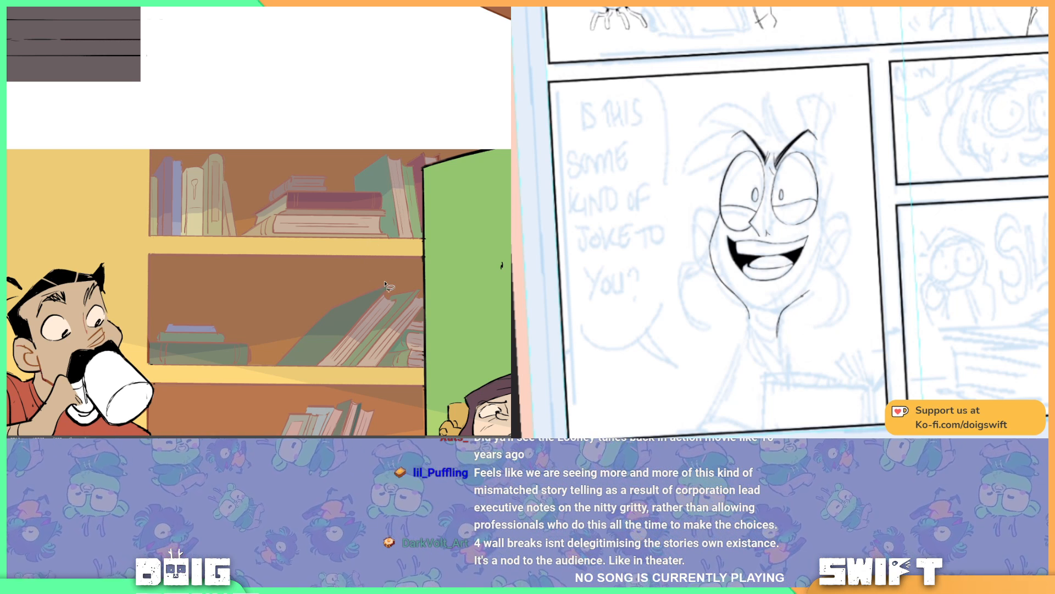
Step: Lasso narrow shadow areas on the green upright book beside the dark red stacked book on the top shelf, deselecting after each
left_click_drag(391, 198, 347, 195)
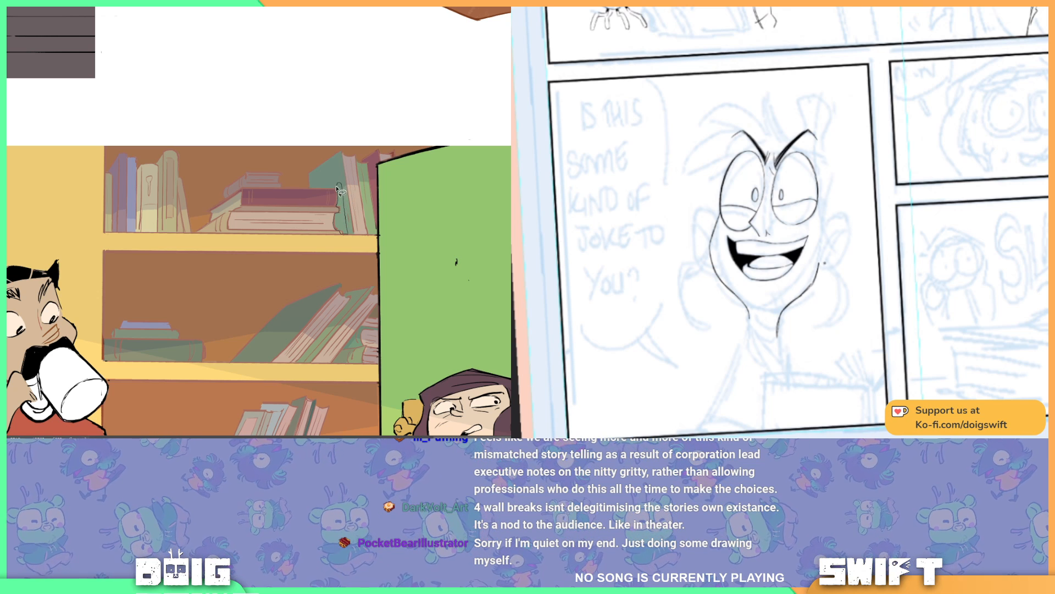
left_click_drag(337, 189, 347, 185)
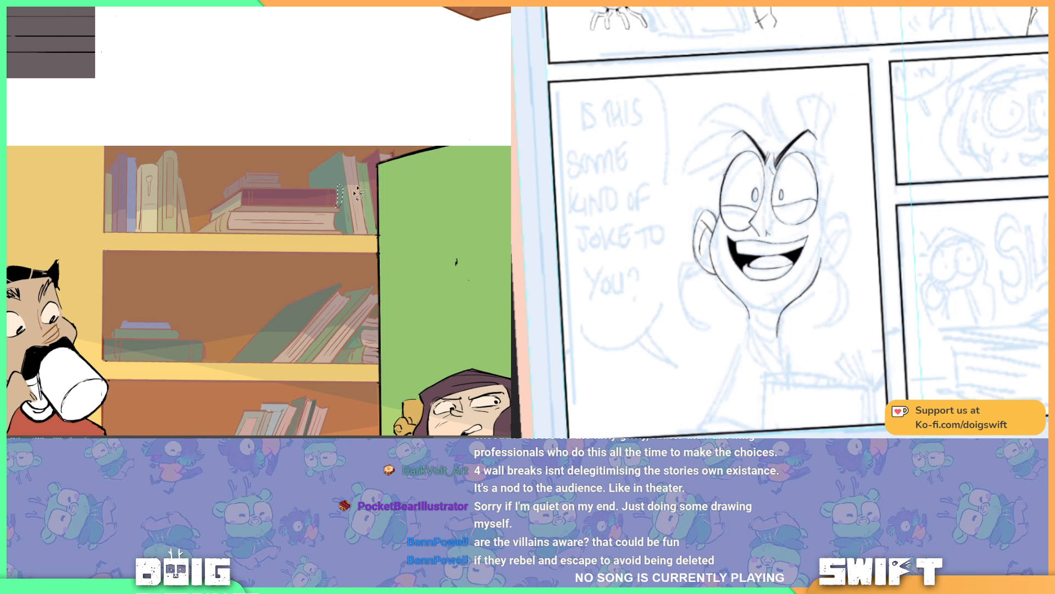
key("ctrl+d")
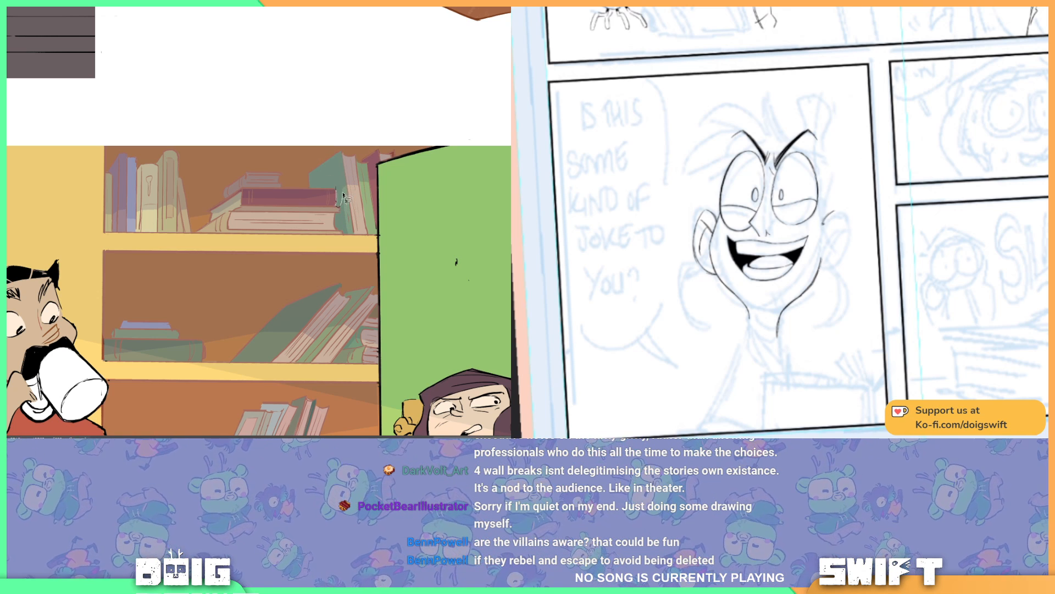
left_click_drag(339, 210, 342, 185)
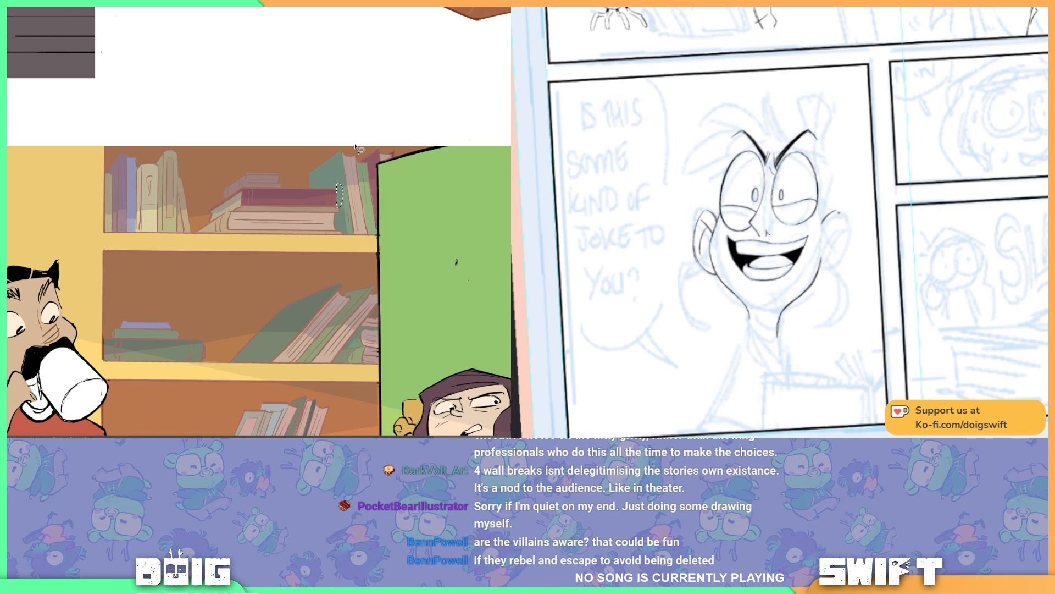
key("ctrl+d")
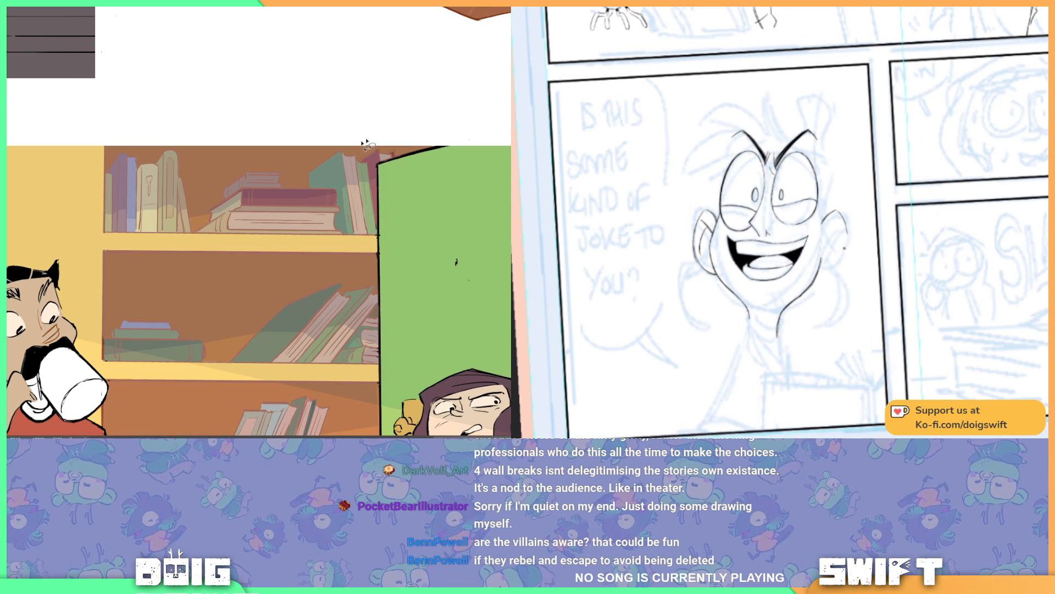
Step: Lasso shadows in the gap beside the top shelf's stacked books, over the pale and green upright books, and on the stack's leaning book
left_click(190, 224, "alt")
mouse_move(209, 224)
left_mouse_down()
mouse_move(208, 209)
mouse_move(187, 212)
mouse_move(192, 225)
left_mouse_up()
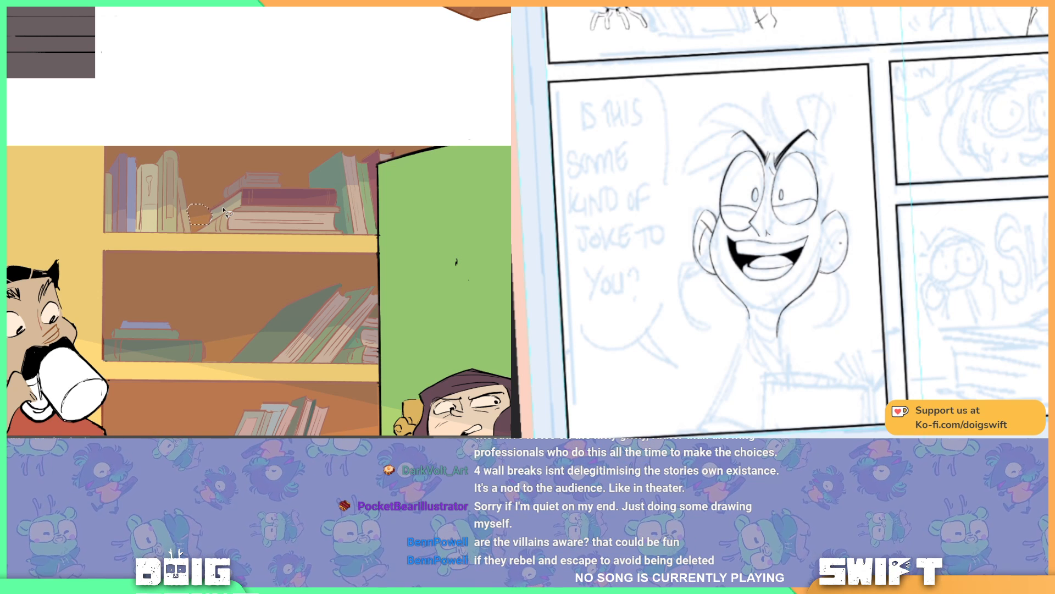
mouse_move(319, 183)
left_mouse_down()
mouse_move(242, 213)
mouse_move(290, 207)
left_mouse_up()
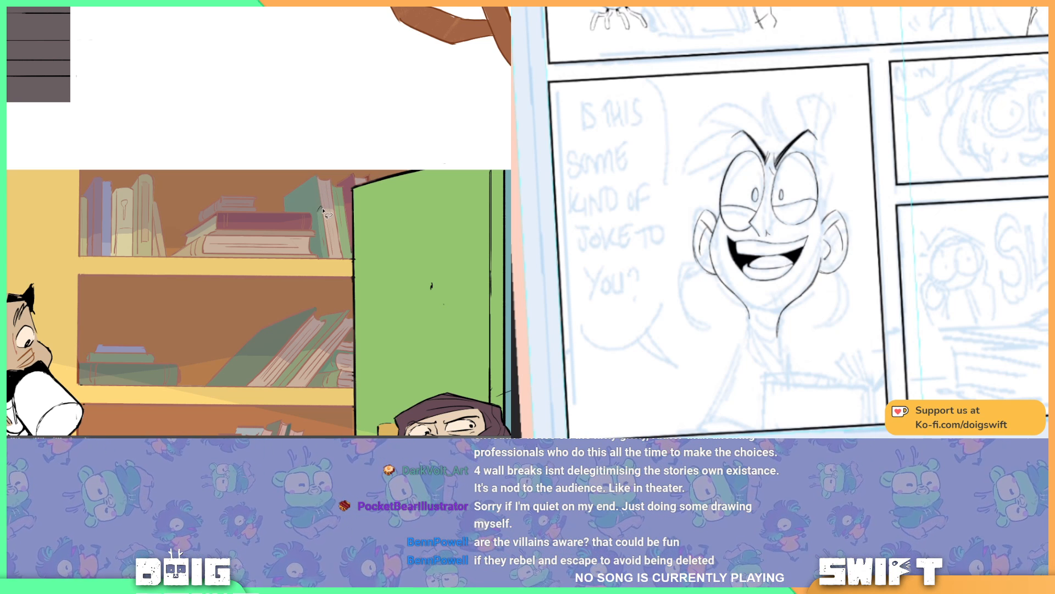
left_click_drag(335, 211, 319, 208)
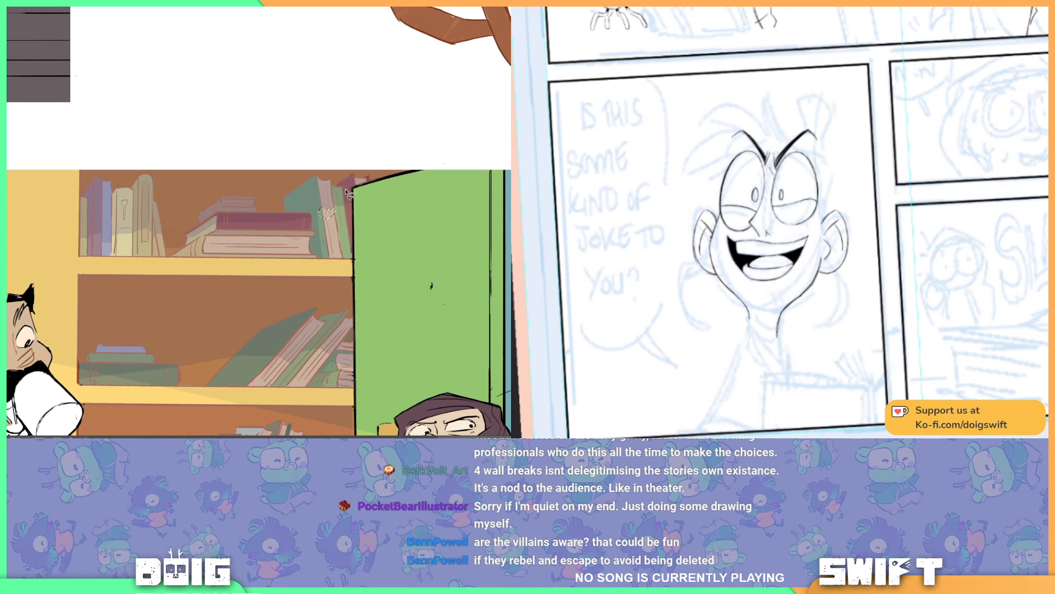
left_click(339, 207)
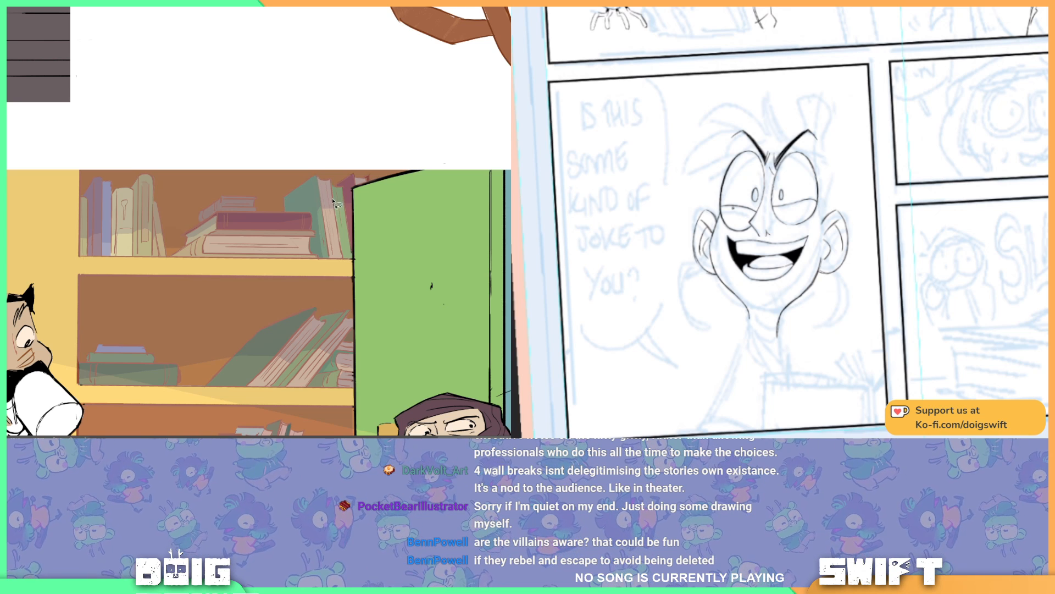
mouse_move(332, 199)
left_mouse_down()
mouse_move(343, 200)
mouse_move(339, 214)
left_mouse_up()
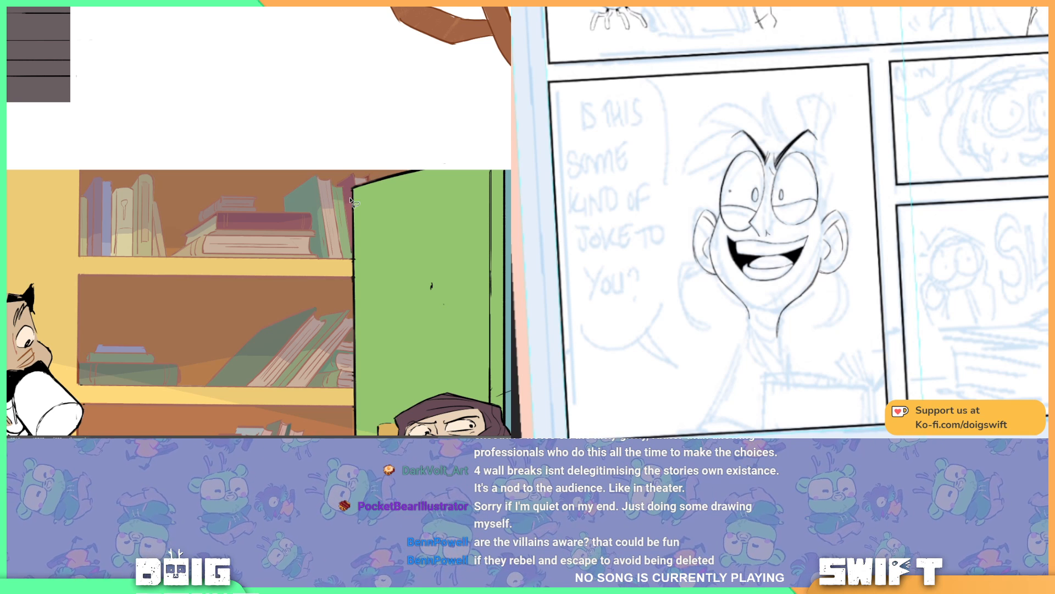
left_click_drag(259, 219, 353, 185)
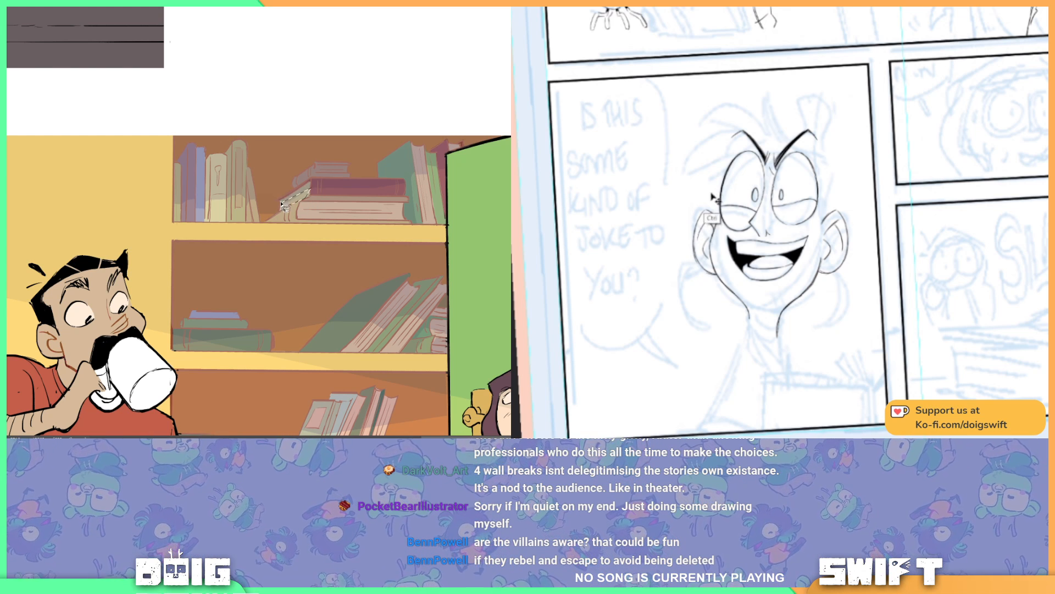
Step: Lasso a shadow area across the small blue and green books lying flat on the middle shelf
left_click_drag(348, 226, 347, 128)
left_click_drag(345, 270, 315, 264)
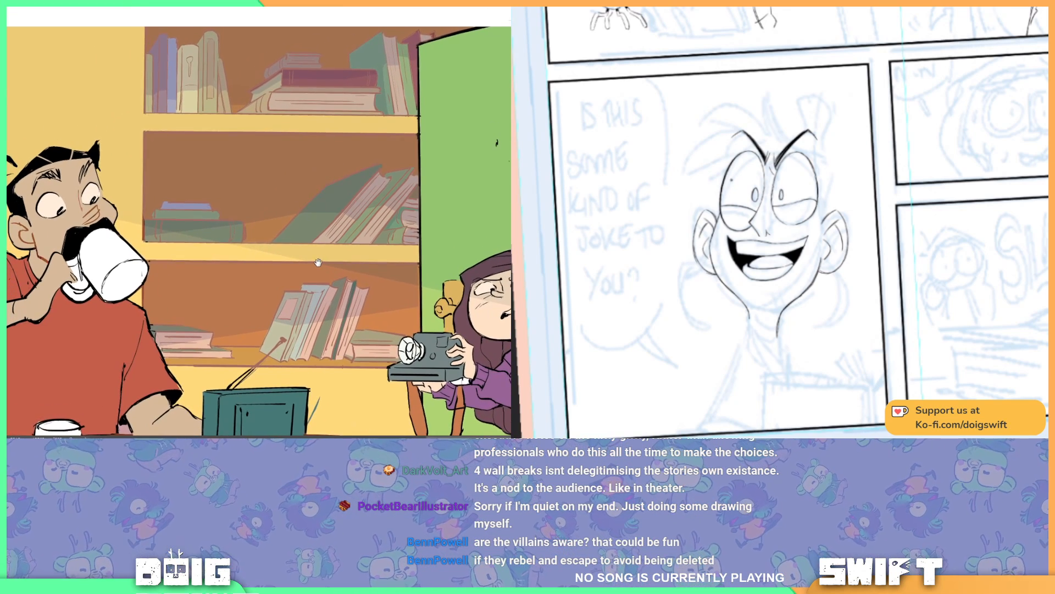
left_click_drag(269, 218, 326, 191)
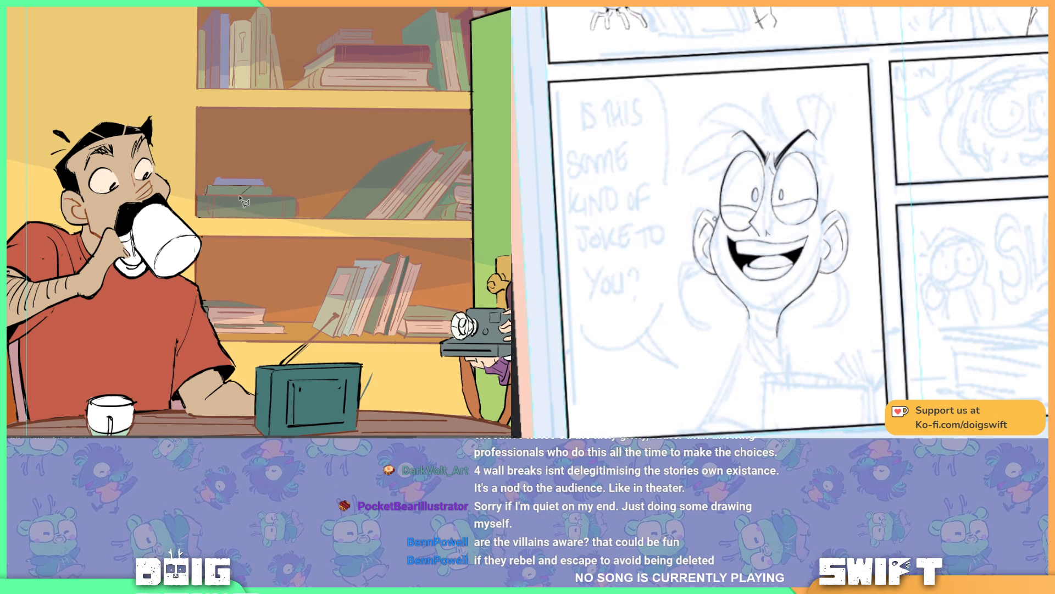
left_click(212, 195)
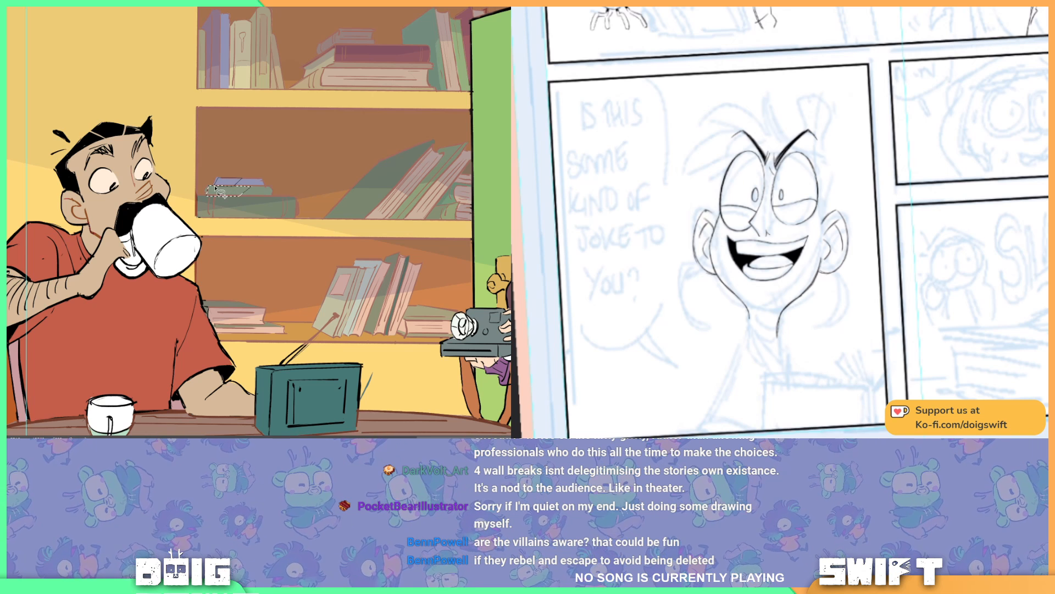
key("ctrl+d")
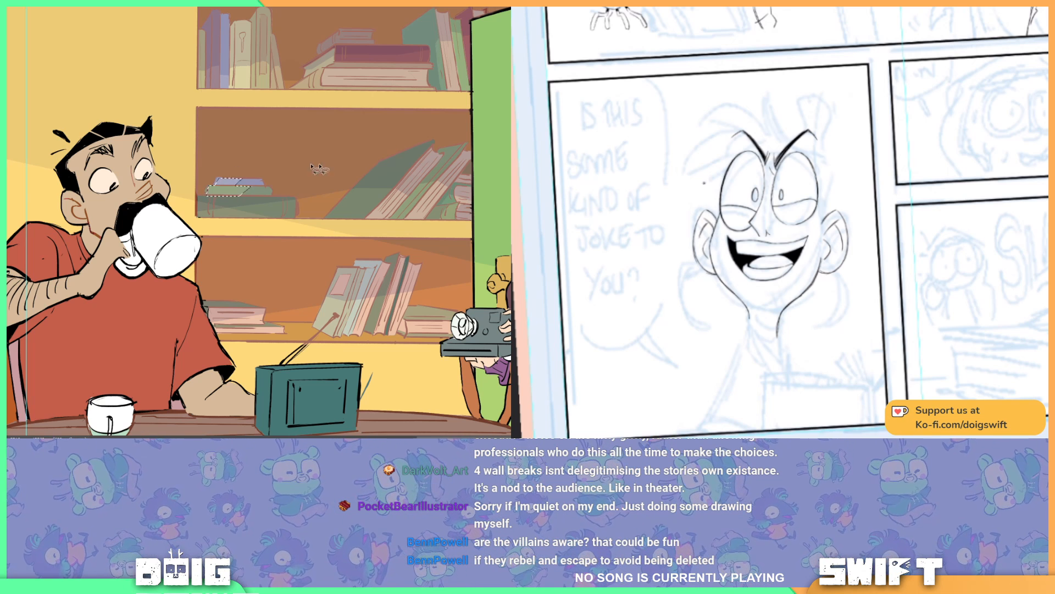
Step: Lasso shadow areas over the leaning books on the bottom shelf and where they meet the flat books beside them
left_click_drag(374, 154, 353, 138)
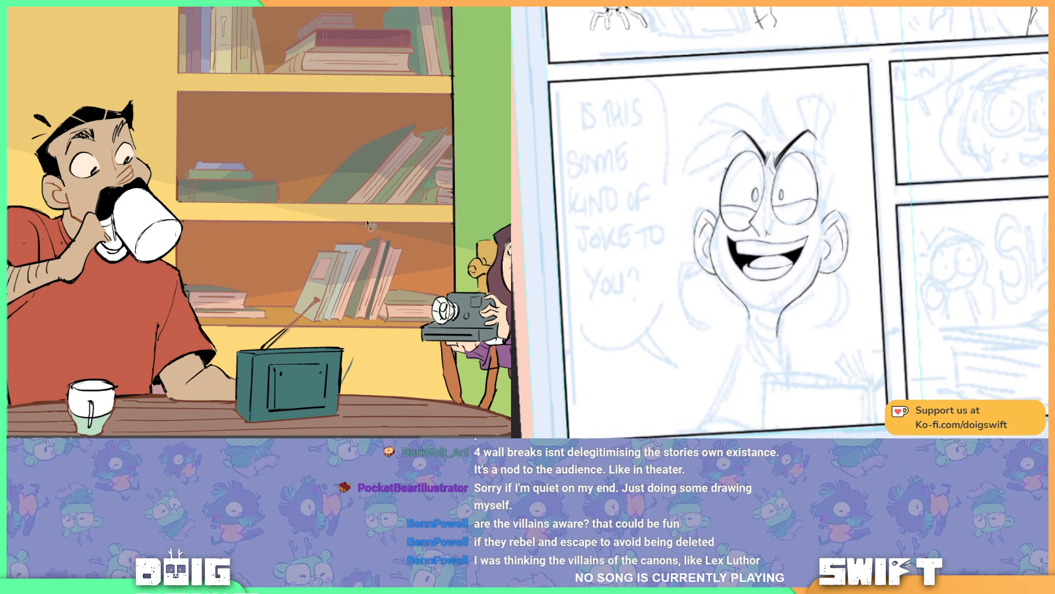
left_click_drag(371, 240, 343, 153)
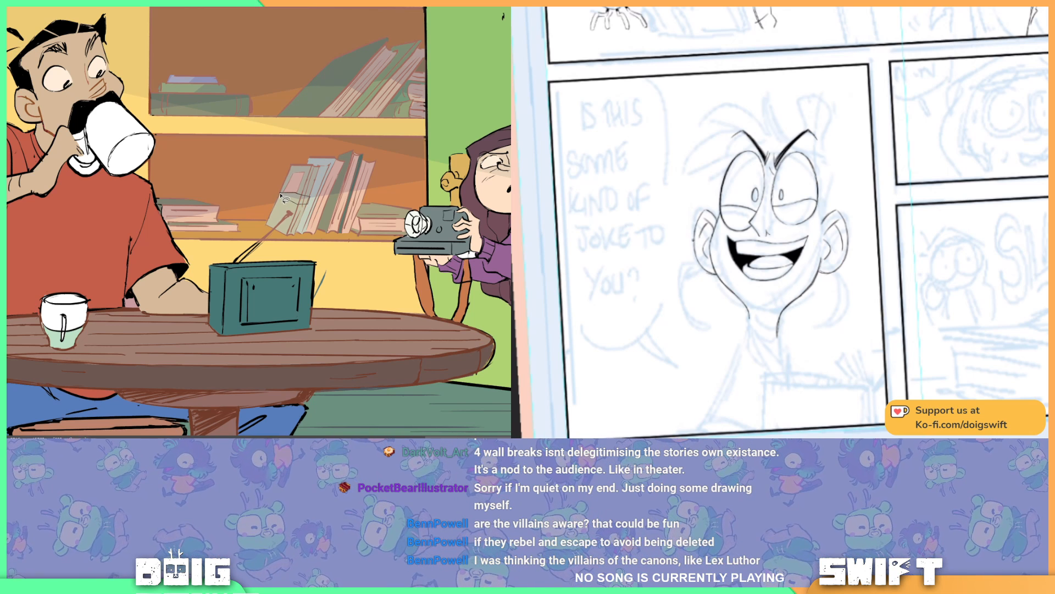
left_click_drag(280, 194, 281, 194)
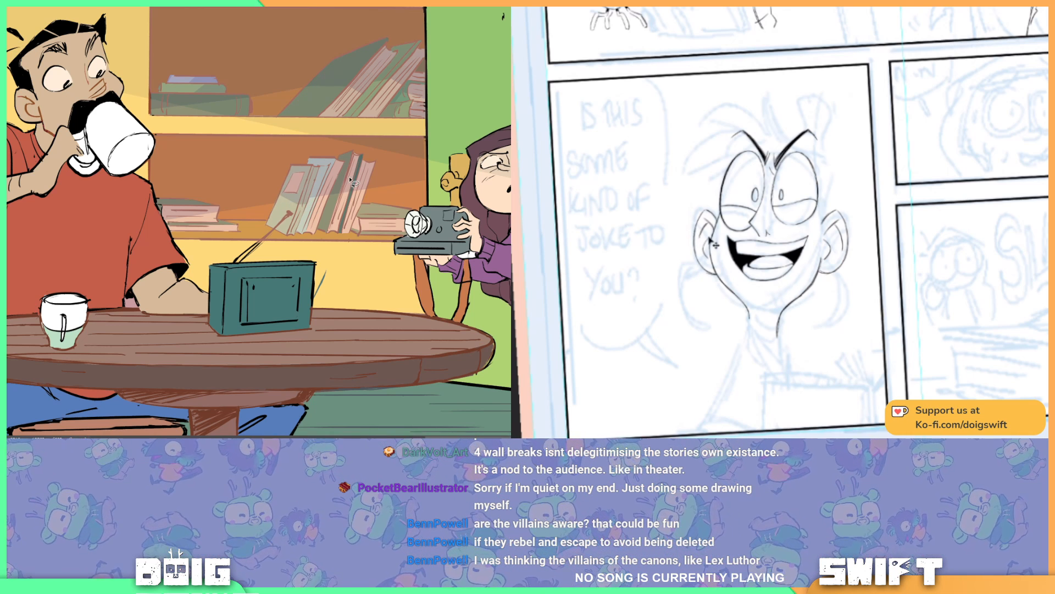
mouse_move(348, 142)
left_mouse_down()
mouse_move(294, 137)
mouse_move(296, 277)
left_mouse_up()
mouse_move(278, 172)
left_mouse_down()
mouse_move(313, 219)
mouse_move(341, 121)
left_mouse_up()
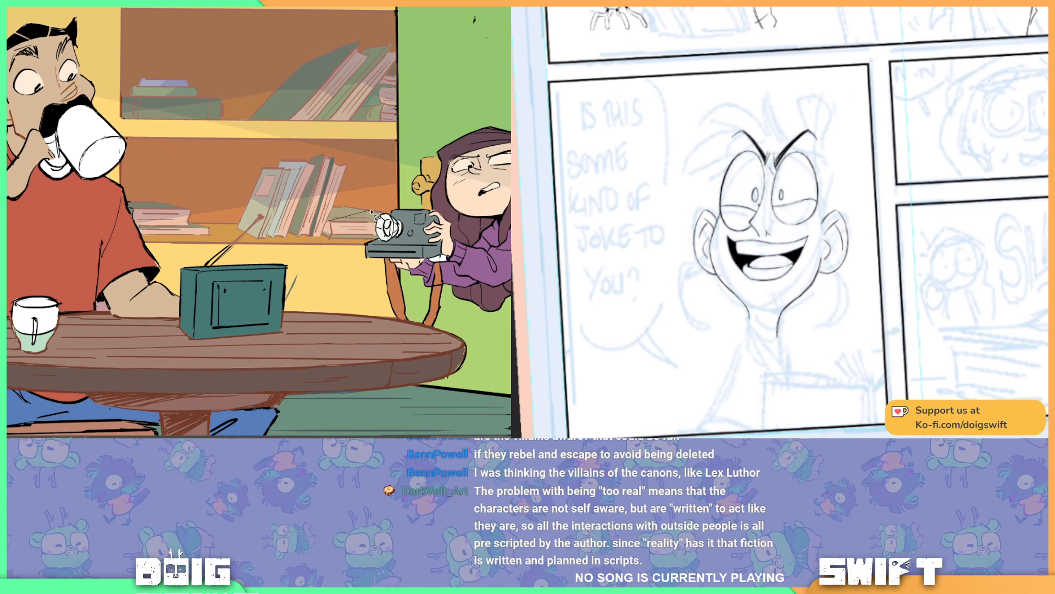
left_click(328, 222)
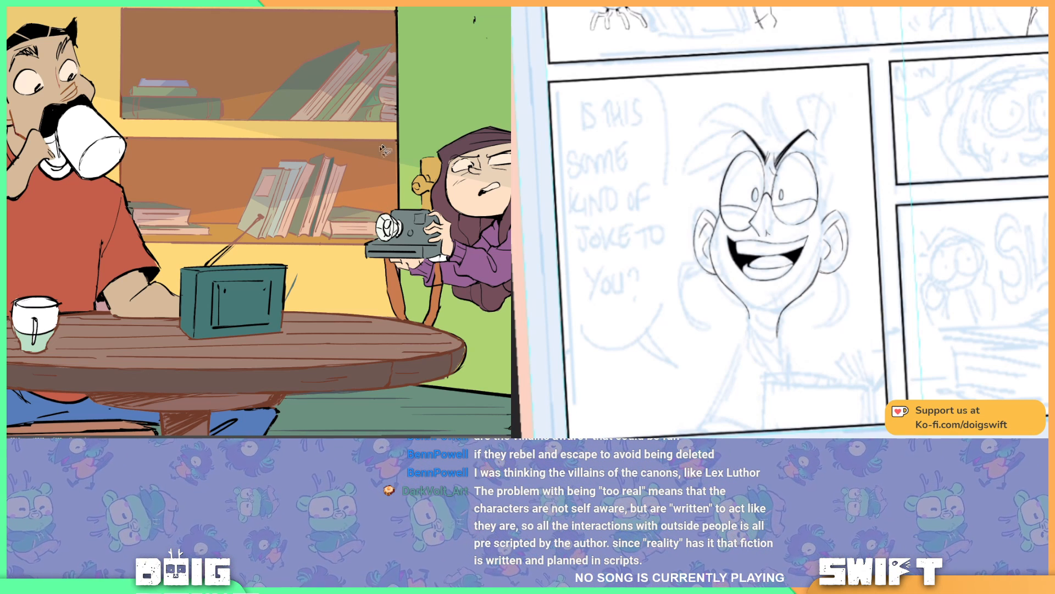
Step: Sample a colour from the leaning books on the bottom shelf and add shadows to the grey-green and blue ones
left_click_drag(291, 136, 502, 220)
left_click_drag(424, 231, 237, 168)
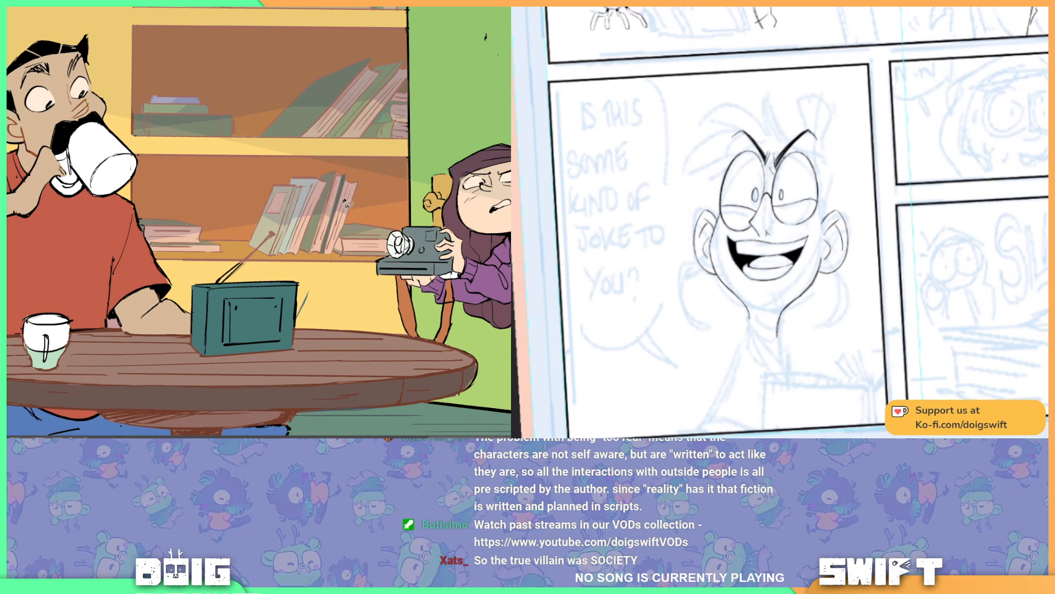
left_click_drag(345, 197, 373, 178)
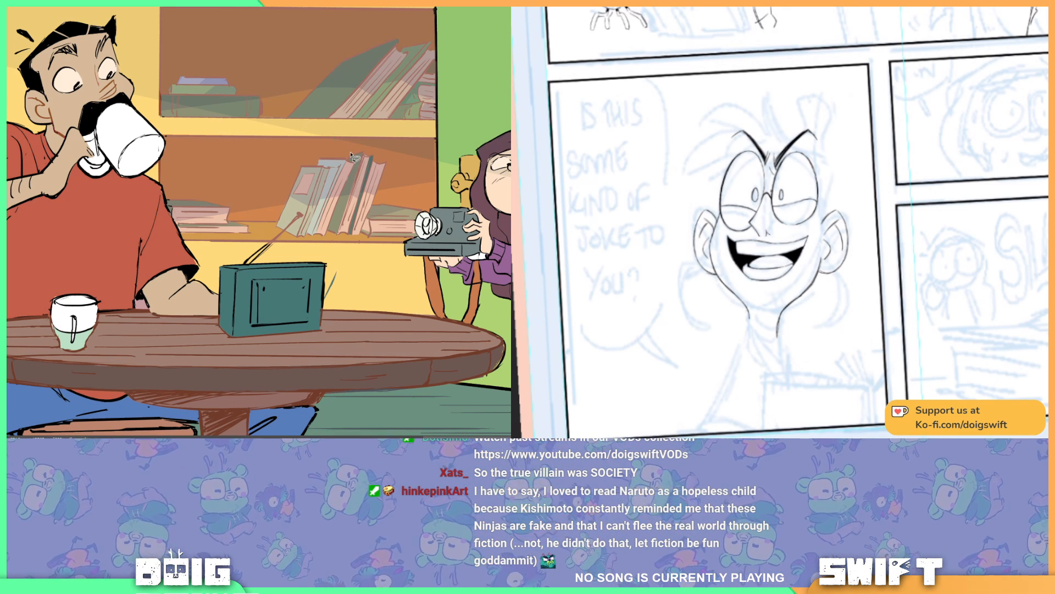
scroll(307, 225, "up", 1)
scroll(307, 225, "up", 2)
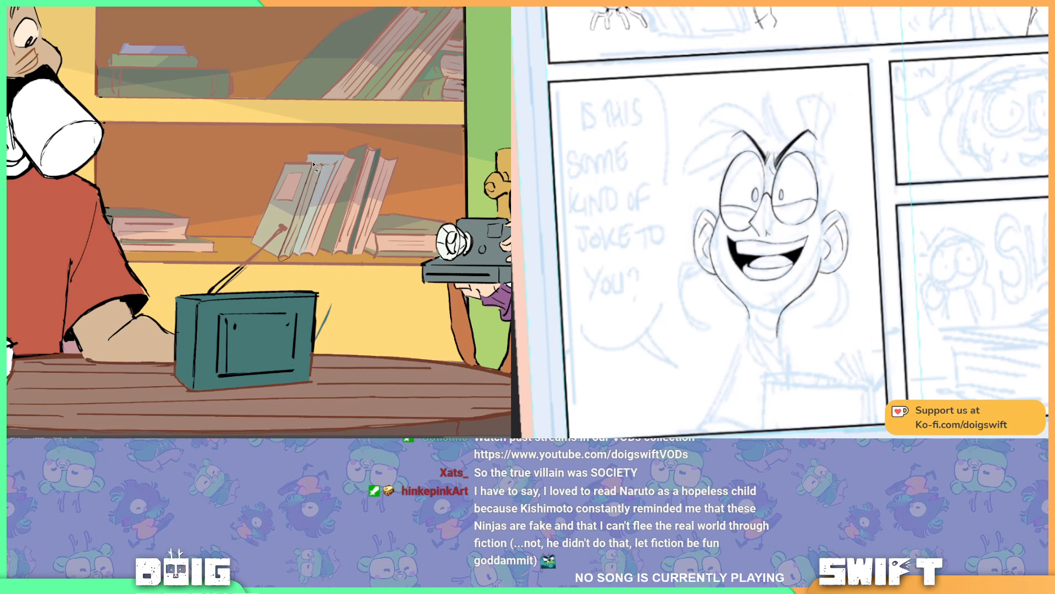
mouse_move(320, 167)
left_mouse_down()
mouse_move(281, 257)
mouse_move(291, 256)
left_mouse_up()
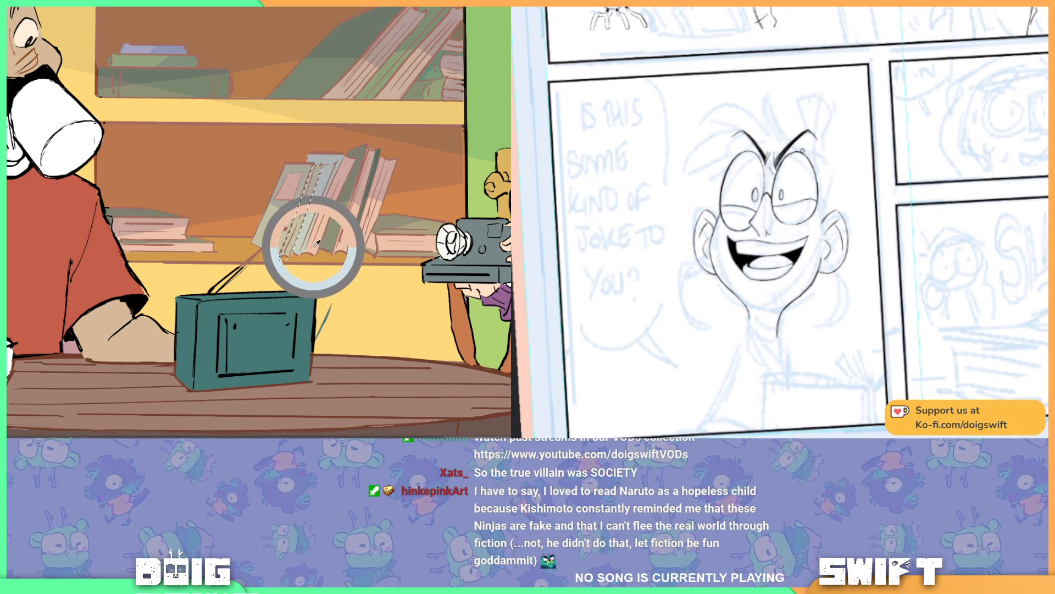
left_click(297, 244)
left_click(290, 248)
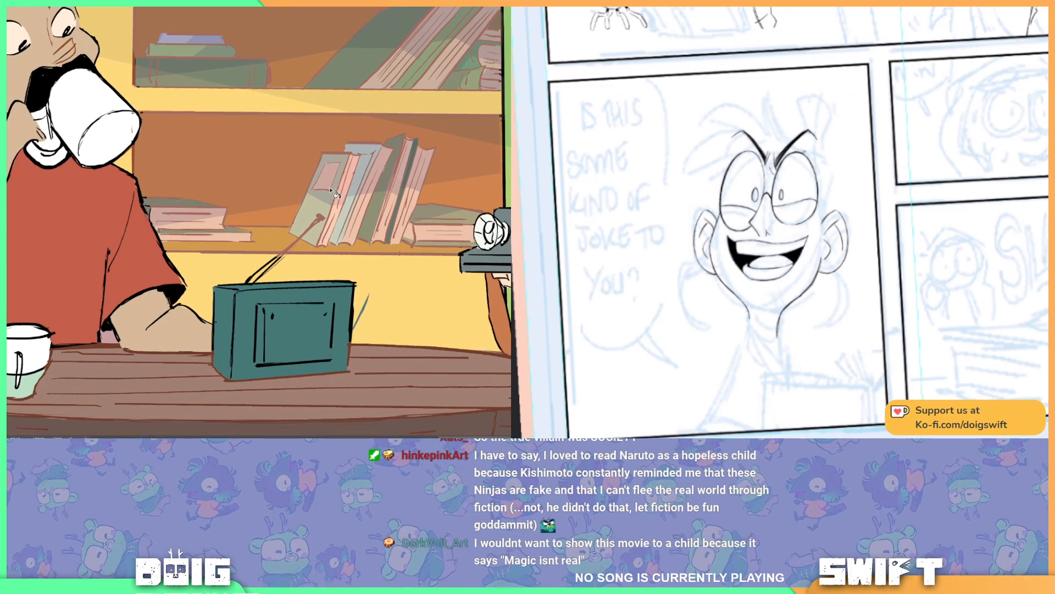
Step: Lasso the flat books at the far end of the middle shelf beside the door and choose a darker peach shade for them
scroll(330, 189, "down", 6)
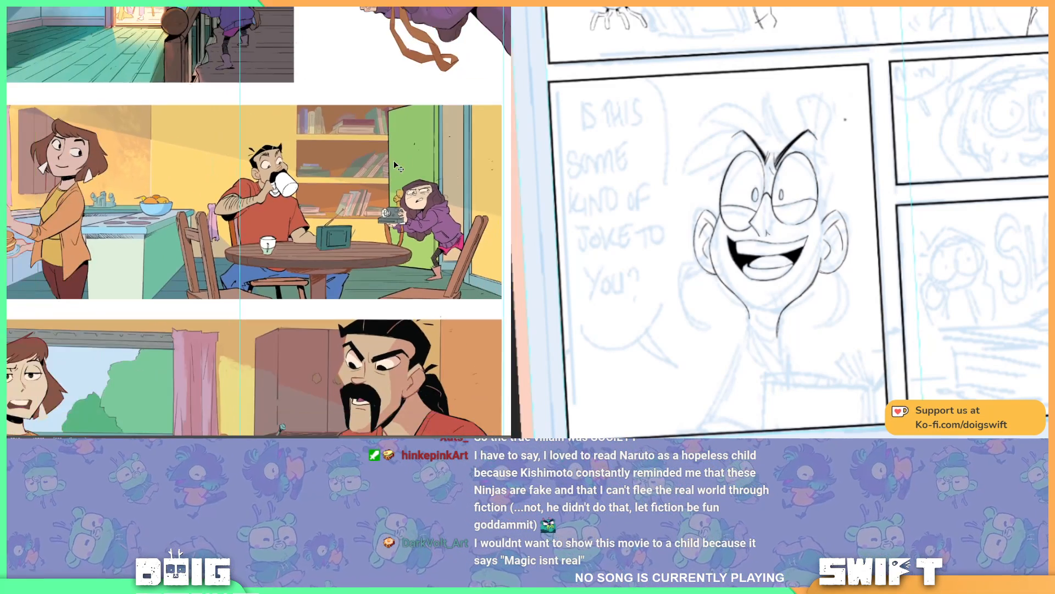
scroll(394, 162, "up", 2)
key("ctrl+plus")
key("ctrl+plus")
key("ctrl+plus")
left_click_drag(349, 81, 292, 211)
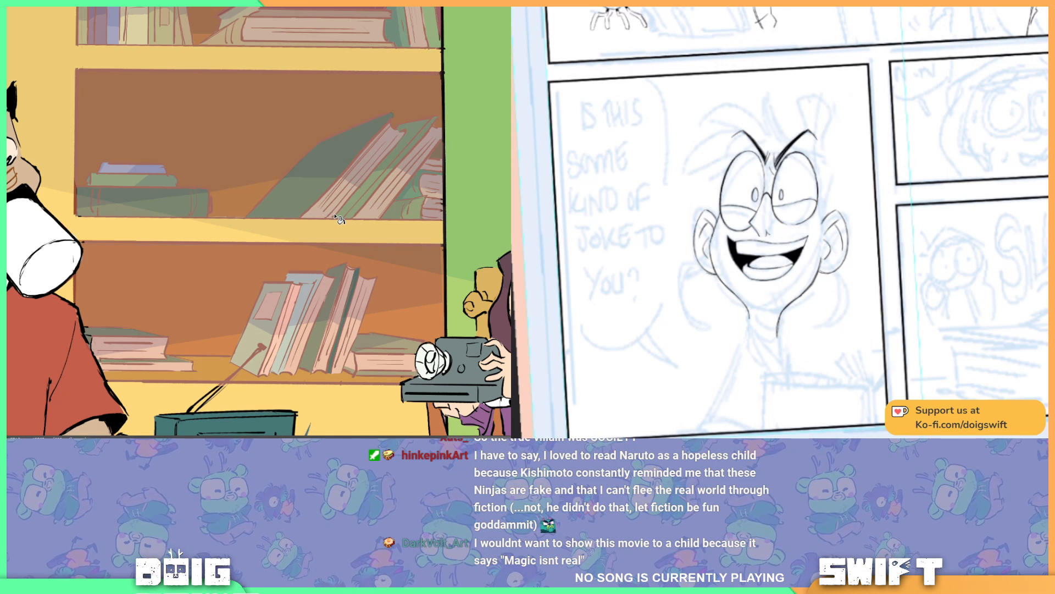
left_click_drag(299, 269, 328, 213)
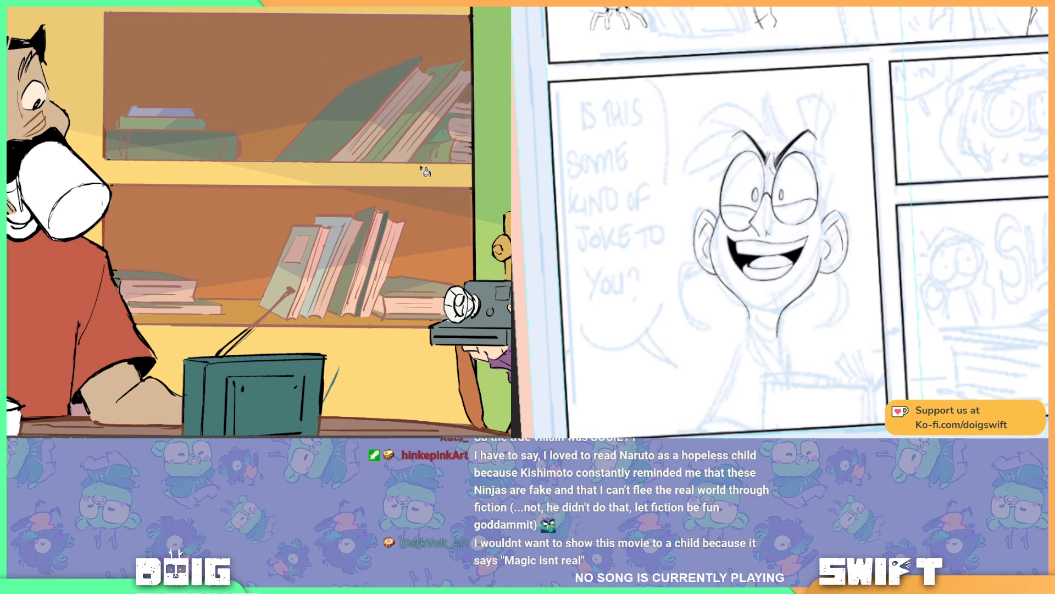
left_click_drag(342, 100, 340, 171)
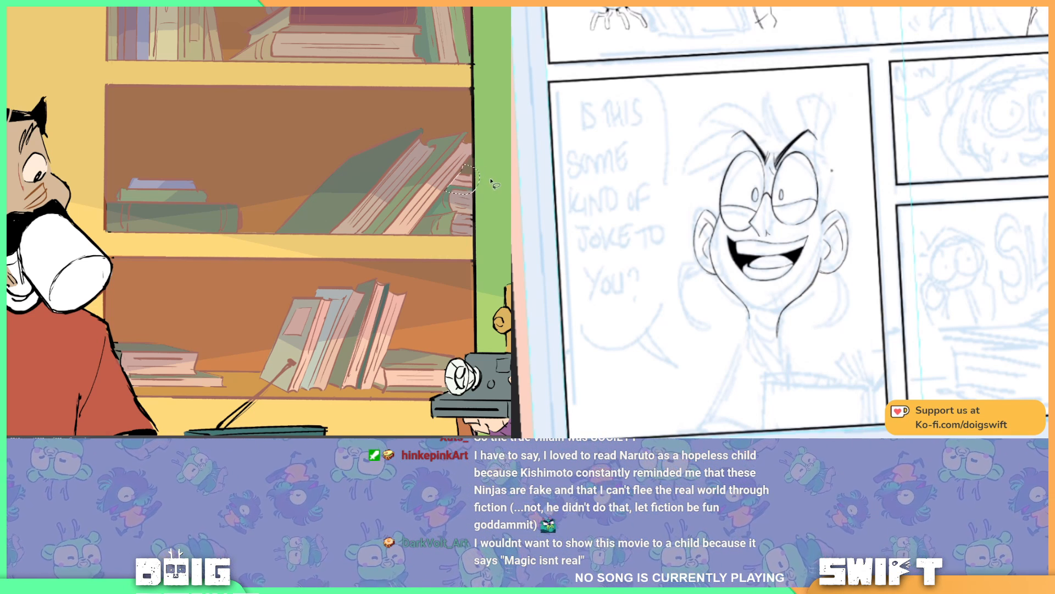
key("n")
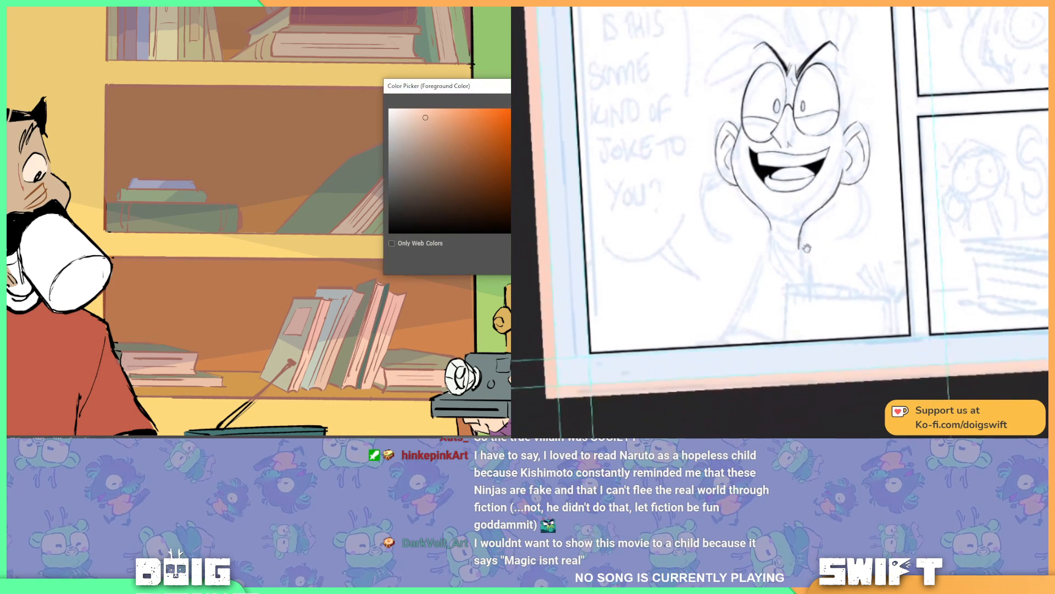
left_click_drag(425, 131, 426, 128)
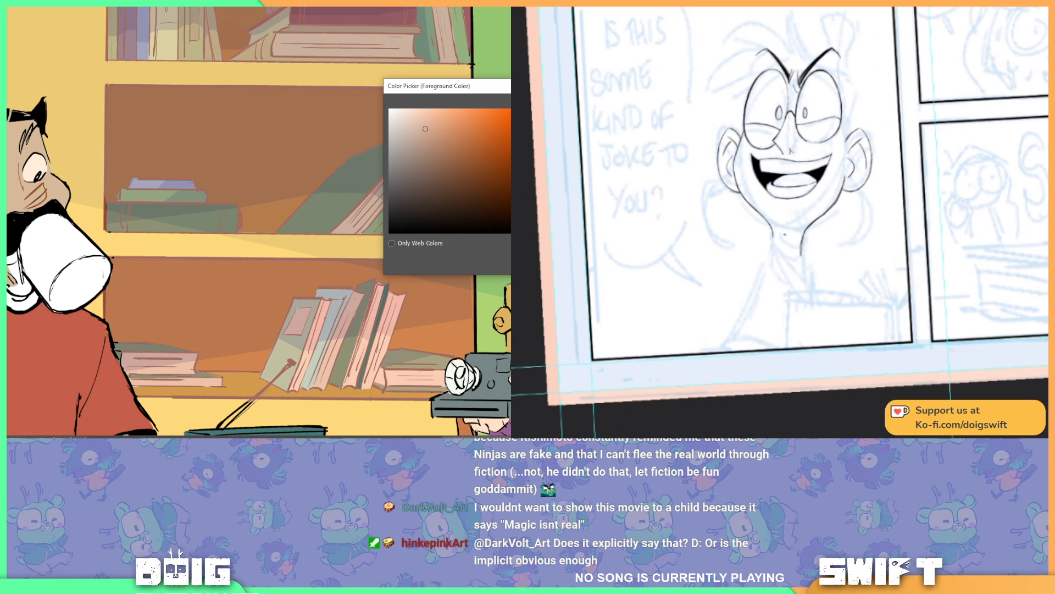
key("Return")
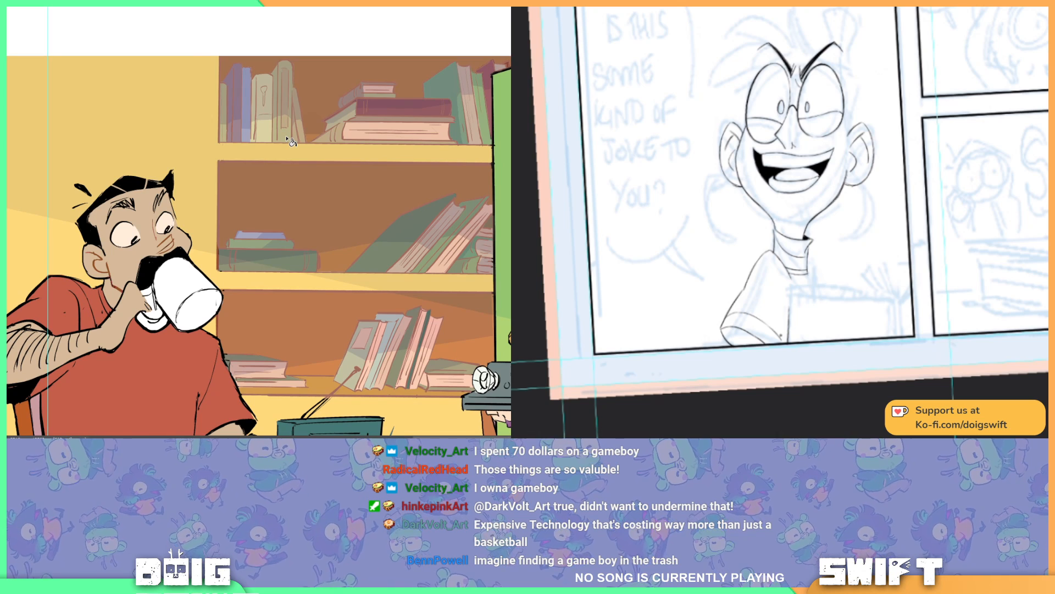
Step: Lasso the narrow edge of the open green door from above the panel border down to the girl's hair
key("space")
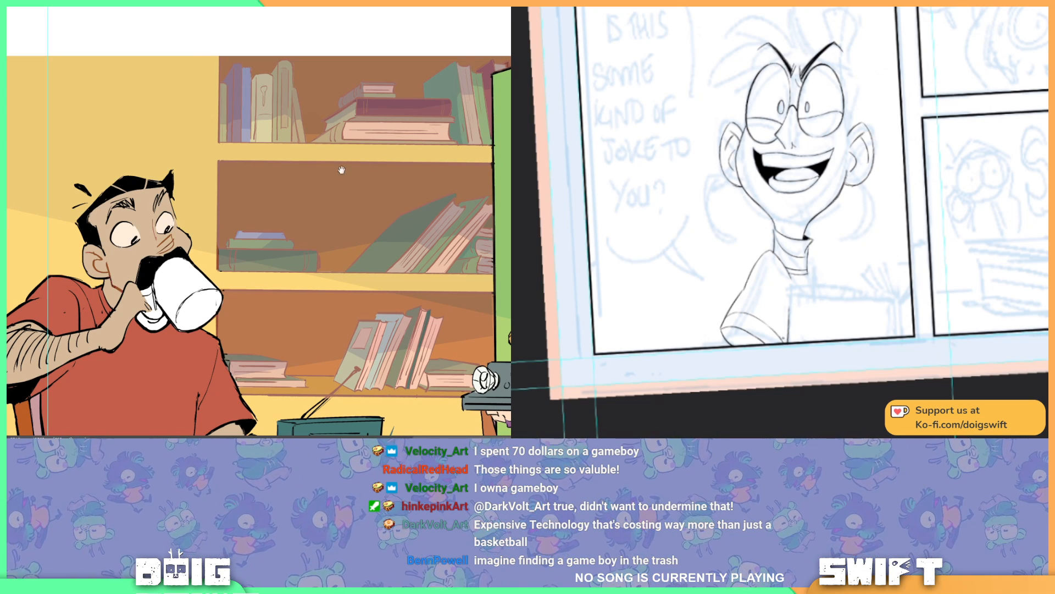
left_click_drag(347, 166, 361, 107)
left_click_drag(409, 187, 255, 246)
left_click_drag(352, 173, 319, 122)
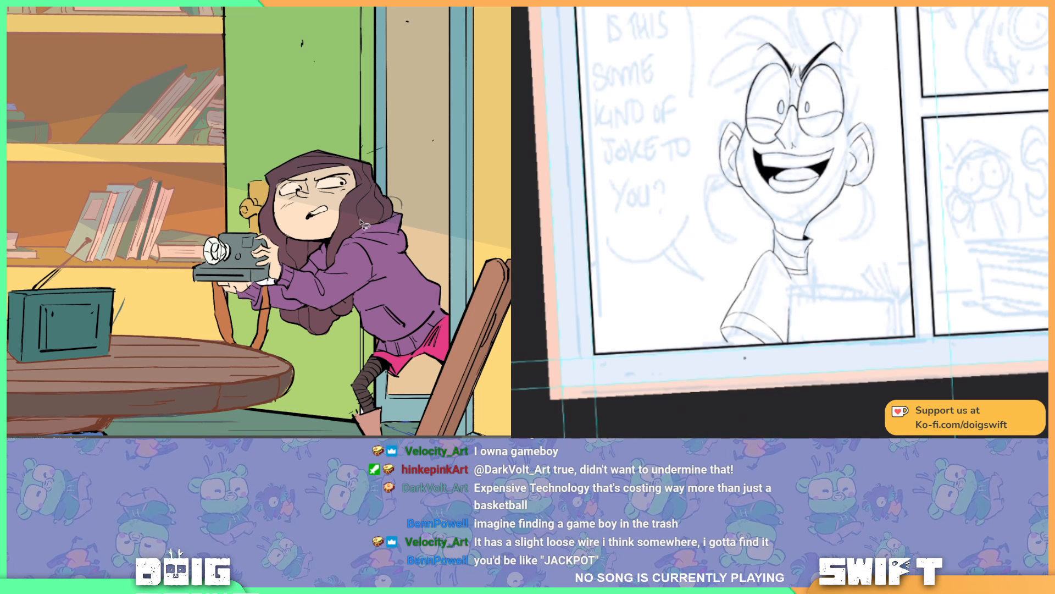
key("ctrl+minus")
left_click_drag(361, 122, 358, 184)
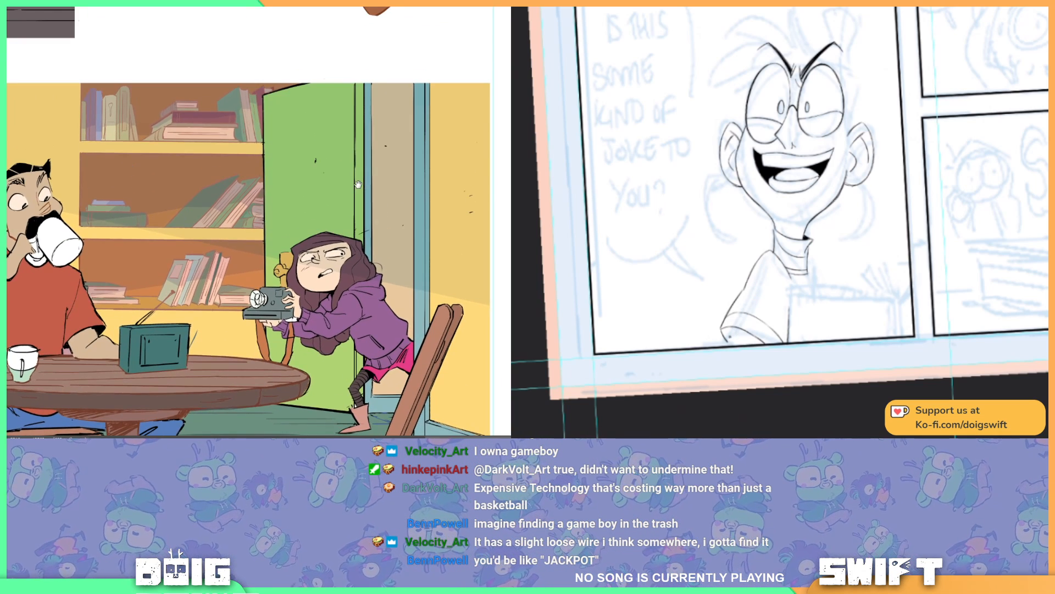
left_click_drag(355, 84, 358, 275)
left_click(354, 270)
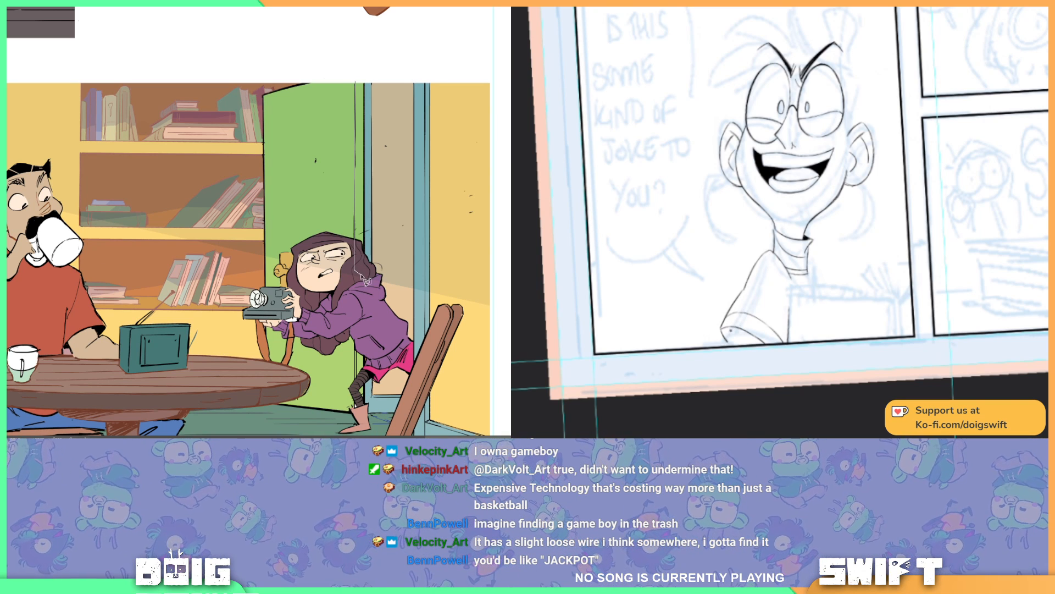
left_click(369, 275)
left_click(369, 77)
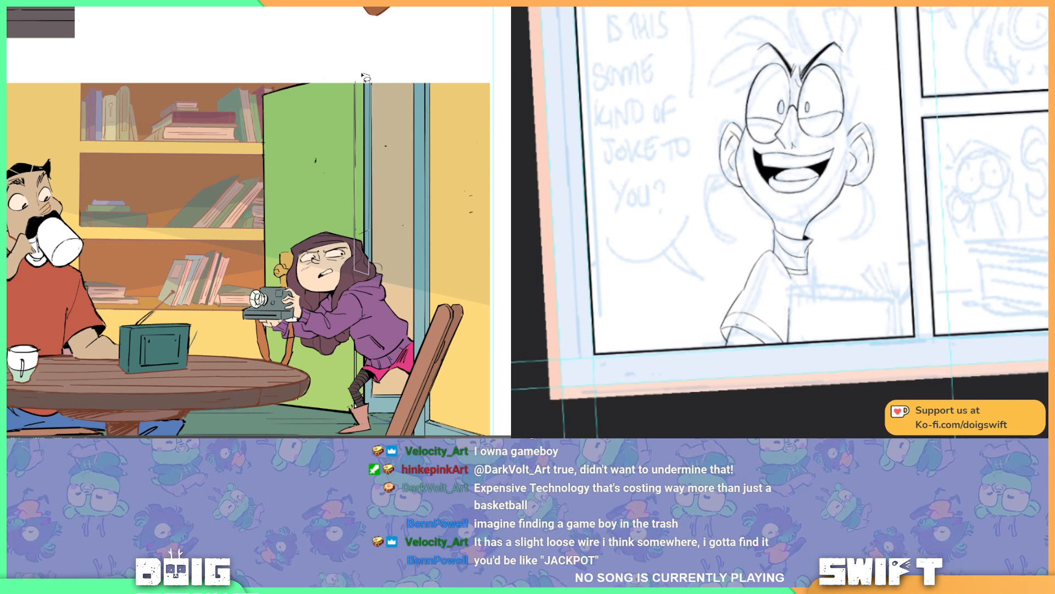
left_click(358, 79)
scroll(348, 254, "down", 3)
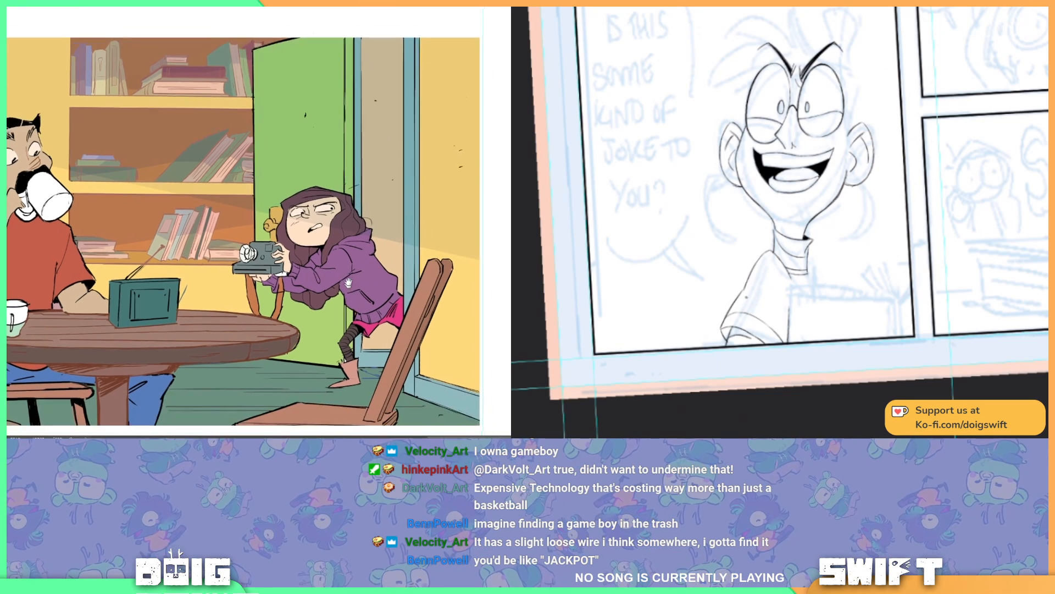
Step: Extend the lasso selection to the lower part of the door's edge between the girl's hoodie and her boot
key("ctrl+d")
key("ctrl+plus")
mouse_move(348, 254)
left_mouse_down()
mouse_move(297, 268)
mouse_move(296, 237)
mouse_move(299, 374)
mouse_move(311, 375)
mouse_move(316, 254)
mouse_move(307, 250)
left_mouse_up()
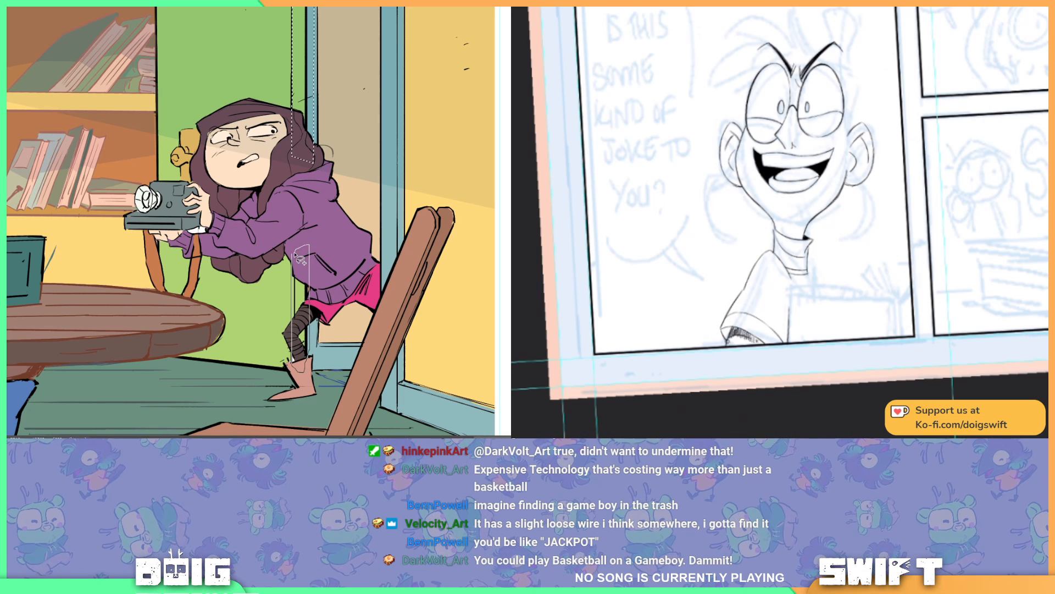
left_click_drag(311, 57, 303, 234)
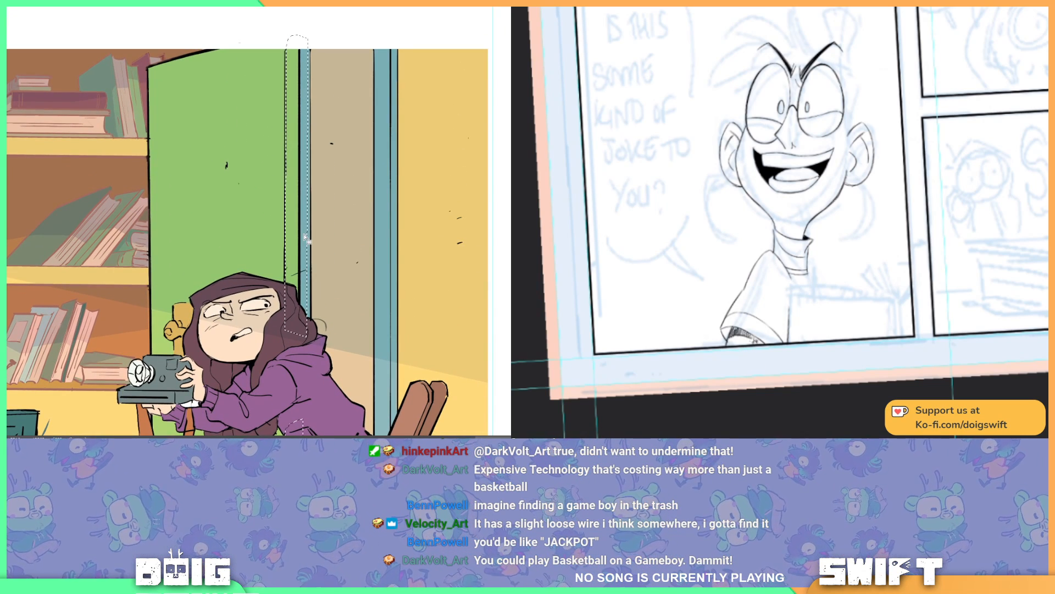
scroll(305, 238, "down", 2)
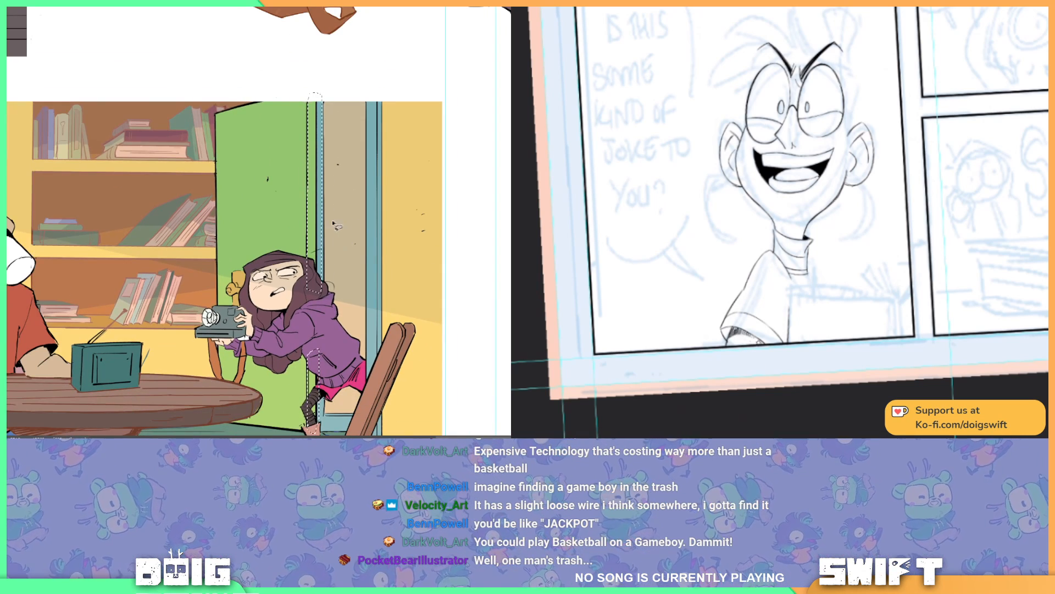
Step: Sample the door's green, choose a darker shade of it, fill the selected door edge and clear the selection
left_click_drag(307, 201, 289, 170)
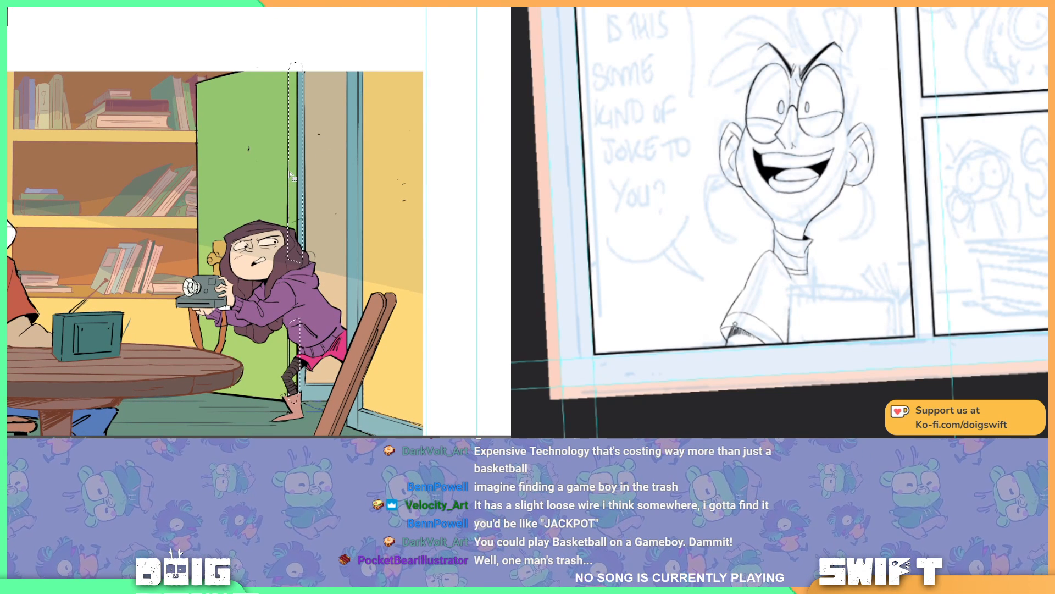
left_click(222, 193, "alt")
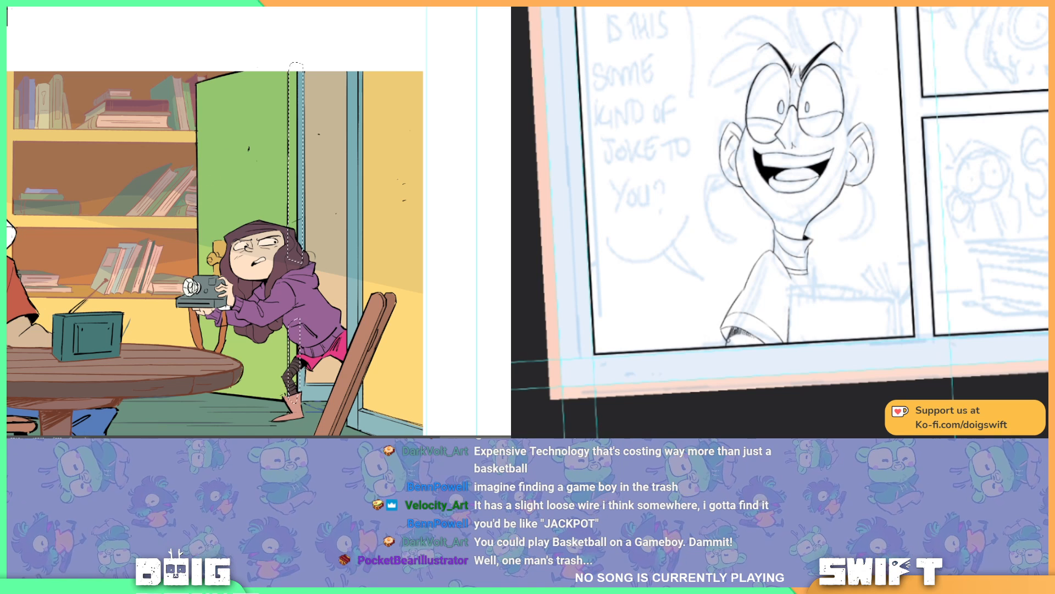
left_click(11, 243)
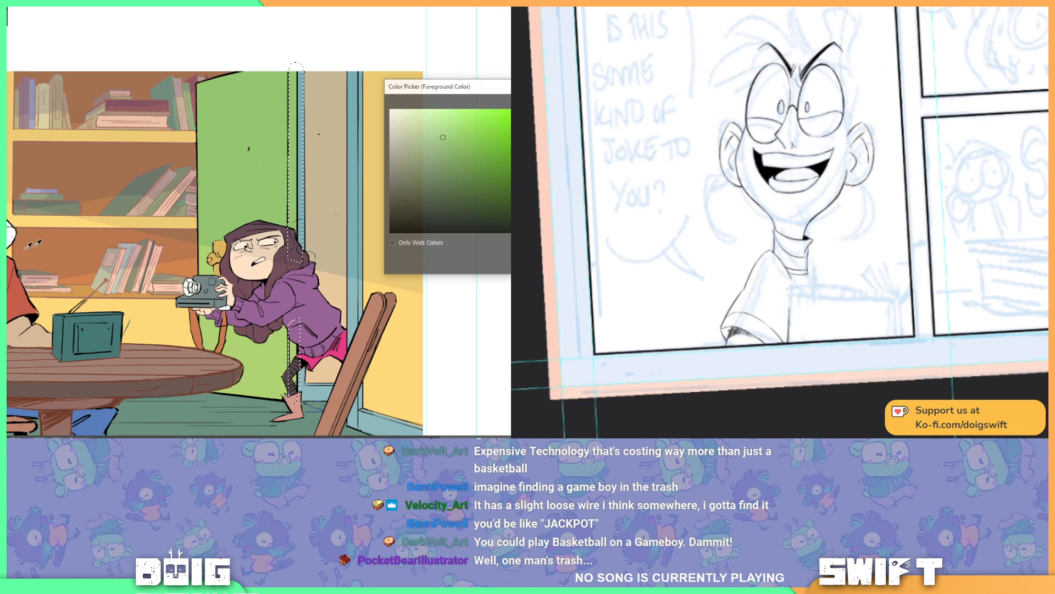
left_click(441, 144)
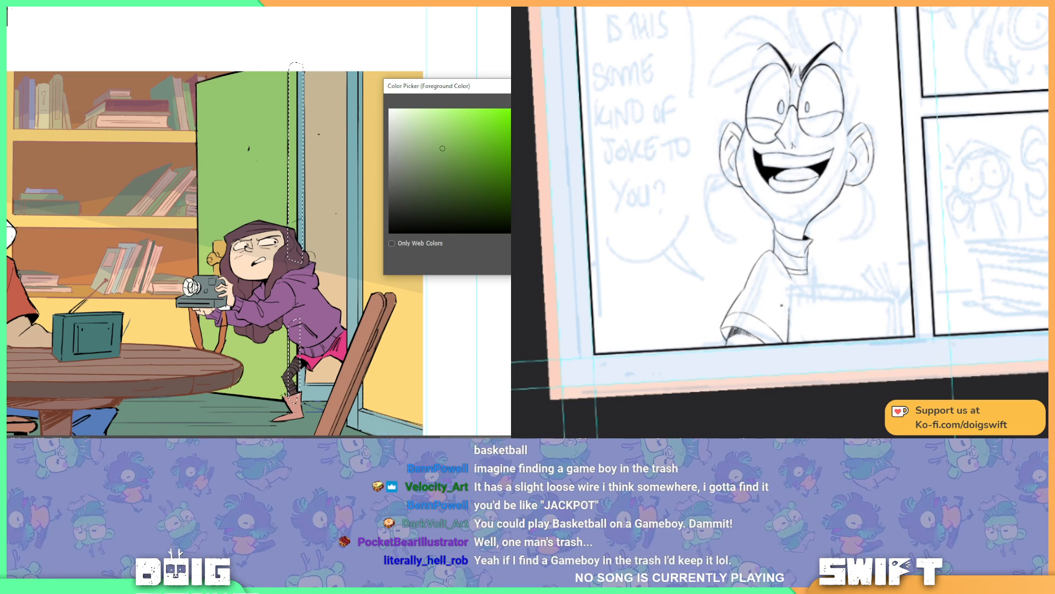
left_click(510, 109)
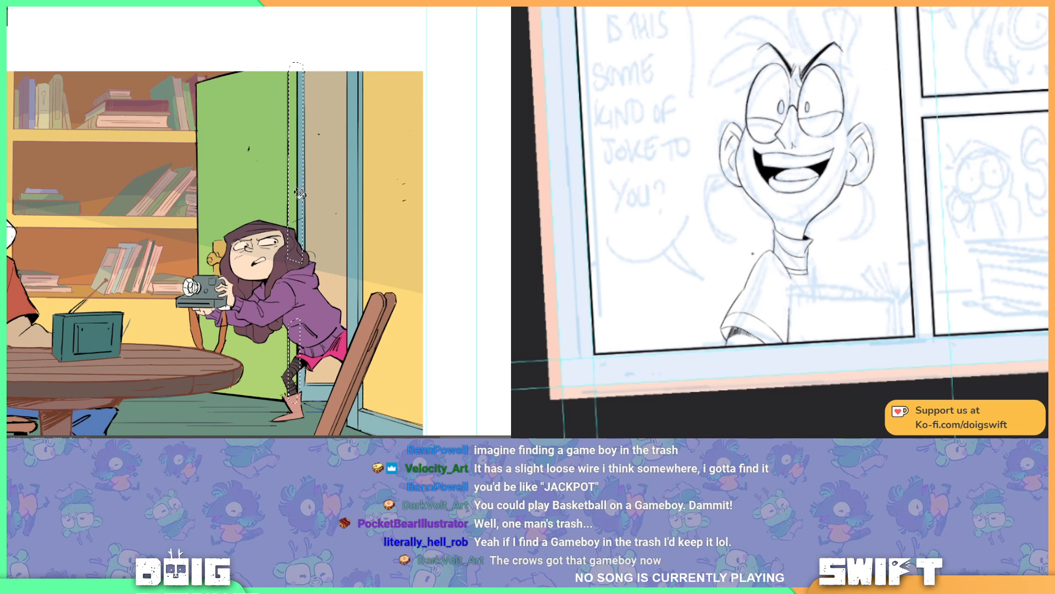
scroll(312, 298, "down", 3)
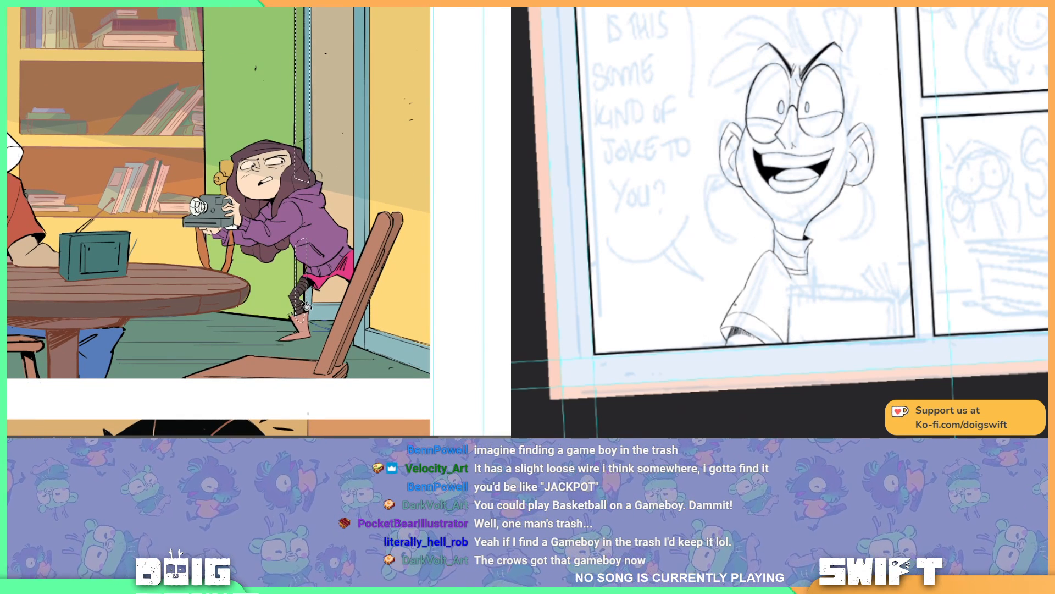
scroll(313, 231, "up", 2)
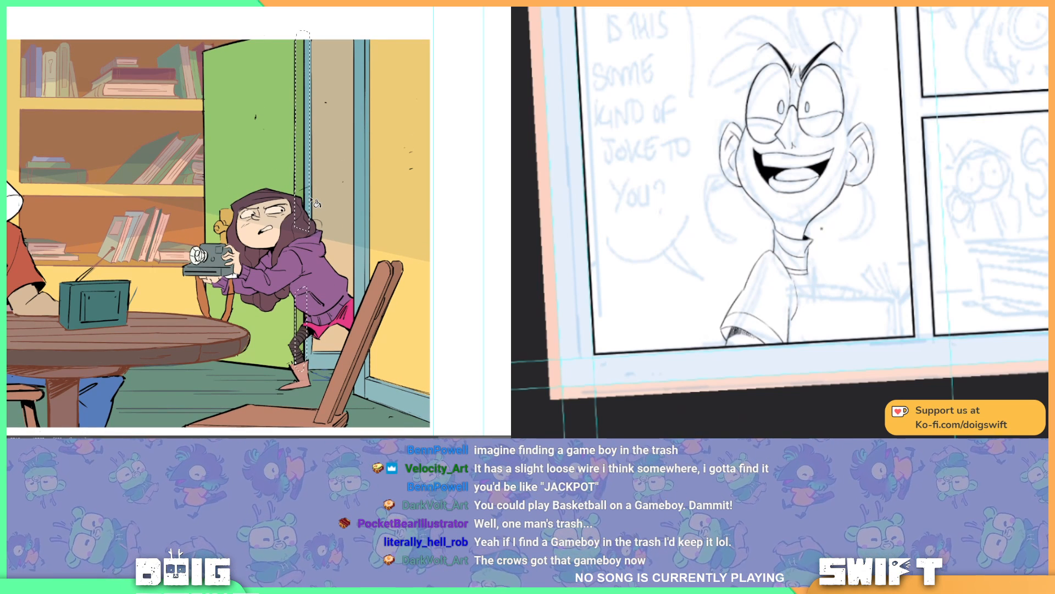
scroll(308, 197, "up", 2)
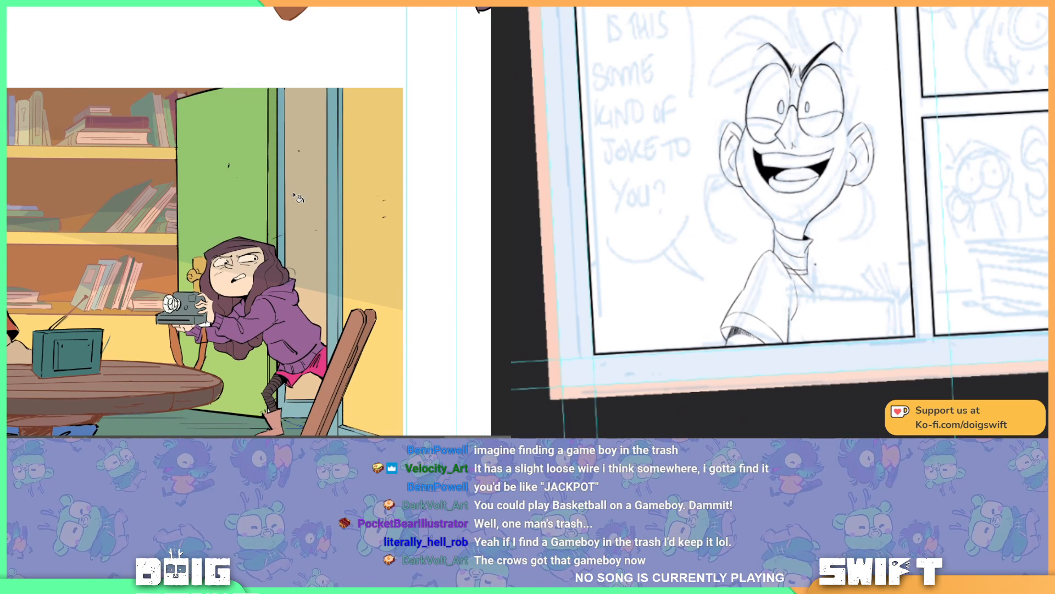
Step: Ink the pointed shirt collar below the laughing character's neck in the sketched comic page
key("ctrl+plus")
left_click_drag(809, 271, 816, 293)
scroll(276, 273, "down", 4)
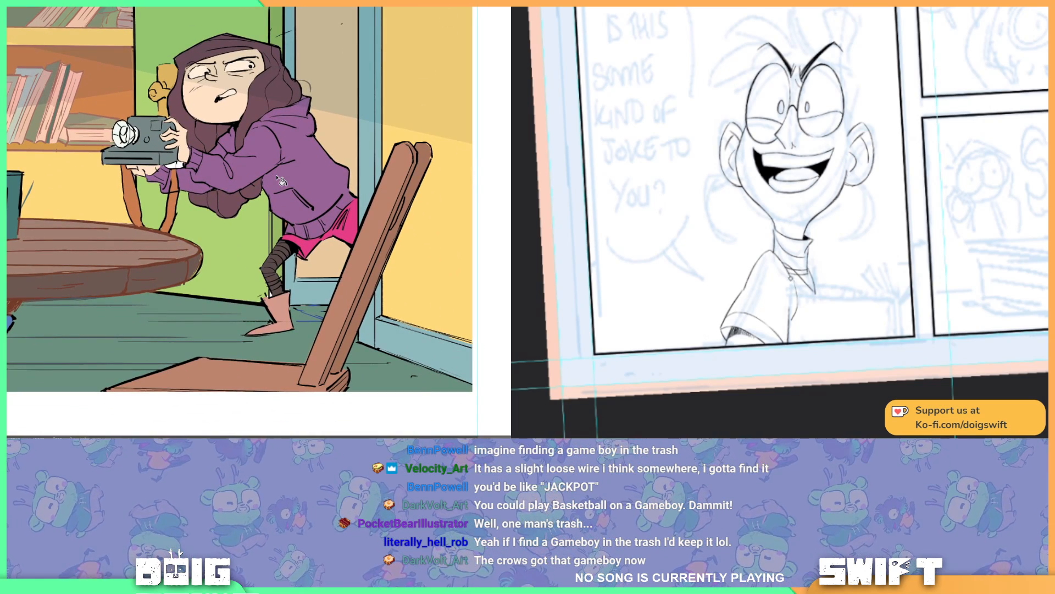
key("ctrl+plus")
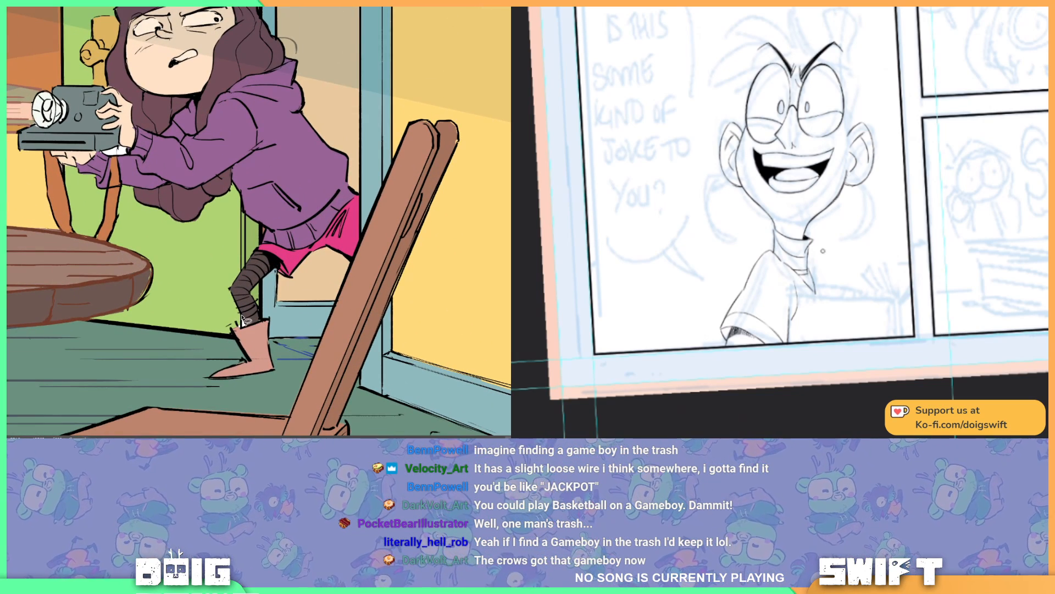
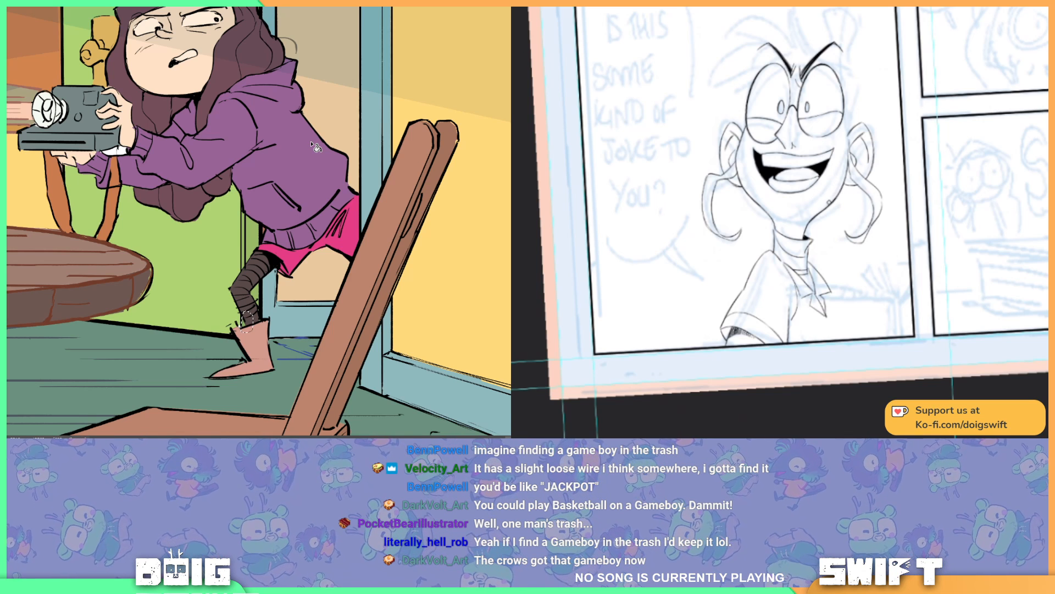
Step: Redraw the curled hair lock beside the laughing character's ear and ink the outer hair outline above it, undoing rejected strokes
key("ctrl")
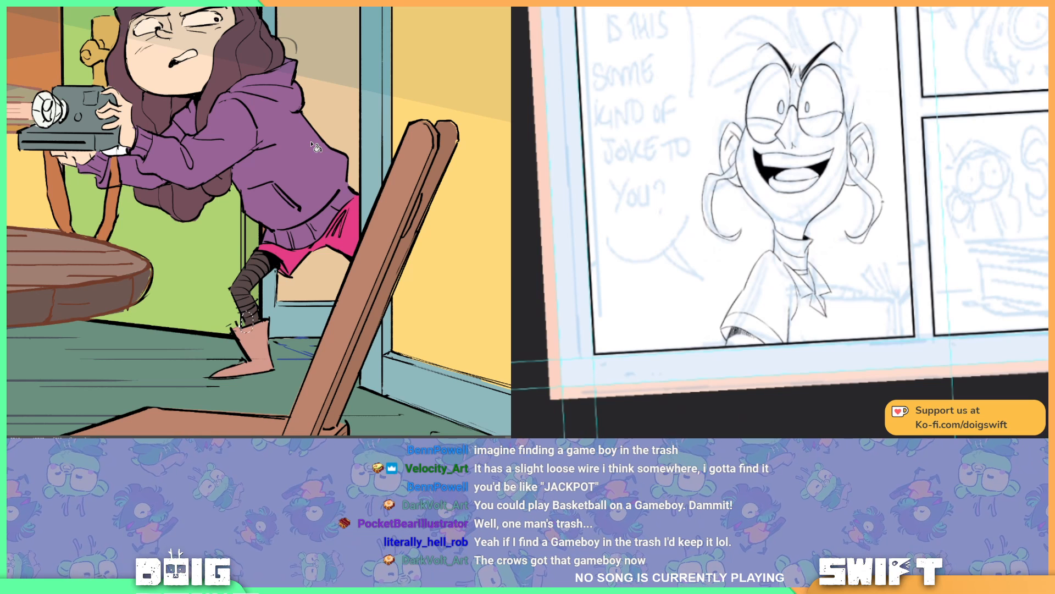
mouse_move(882, 196)
left_mouse_down()
mouse_move(874, 238)
mouse_move(883, 195)
left_mouse_up()
key("ctrl+z")
mouse_move(877, 234)
left_mouse_down()
mouse_move(882, 194)
mouse_move(879, 234)
mouse_move(883, 204)
left_mouse_up()
key("ctrl+z")
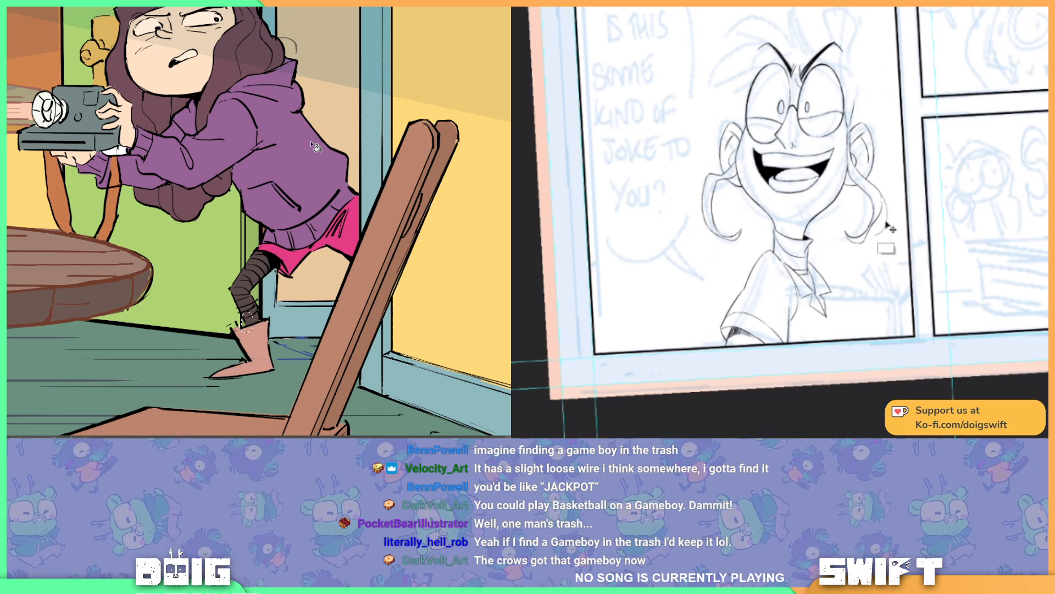
key("ctrl+z")
key("ctrl+z")
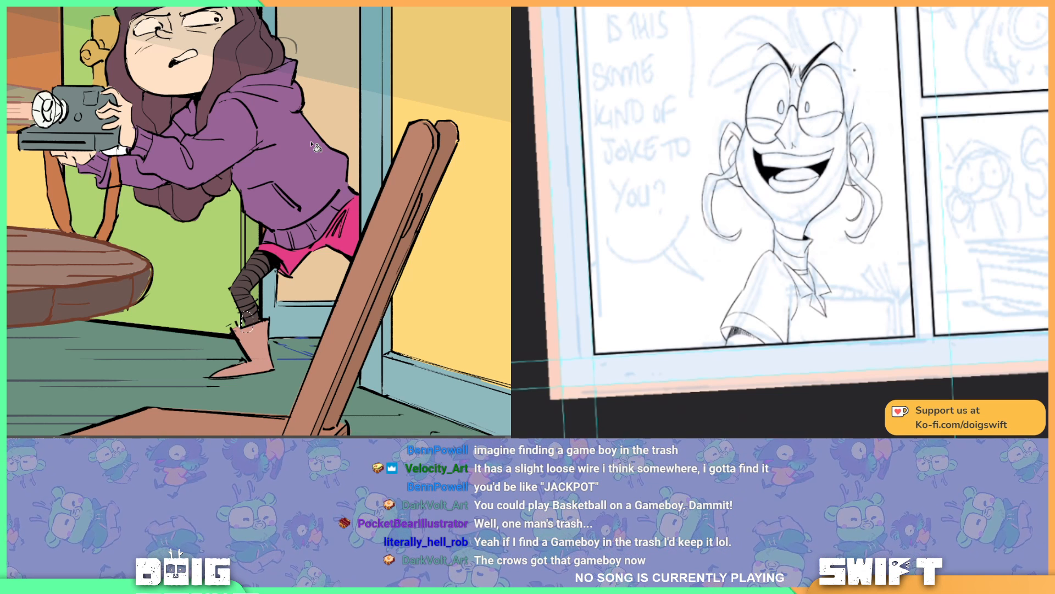
left_click_drag(857, 110, 878, 150)
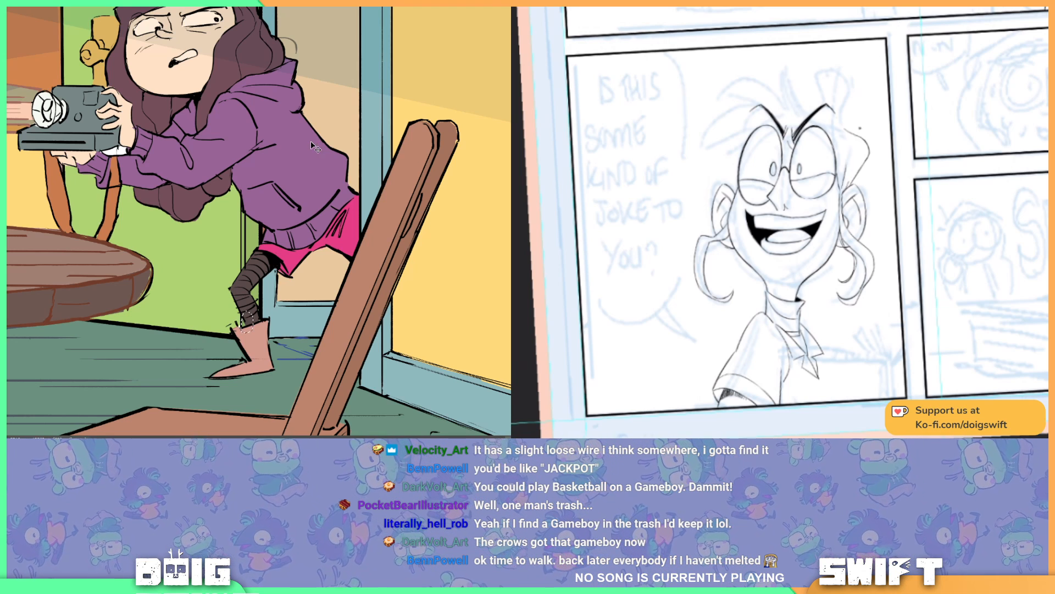
Step: Examine the coloured kitchen panel as a whole, checking the shading of the bookshelf, table area and open green door
key("ctrl+minus")
key("ctrl+minus")
left_click_drag(331, 199, 437, 201)
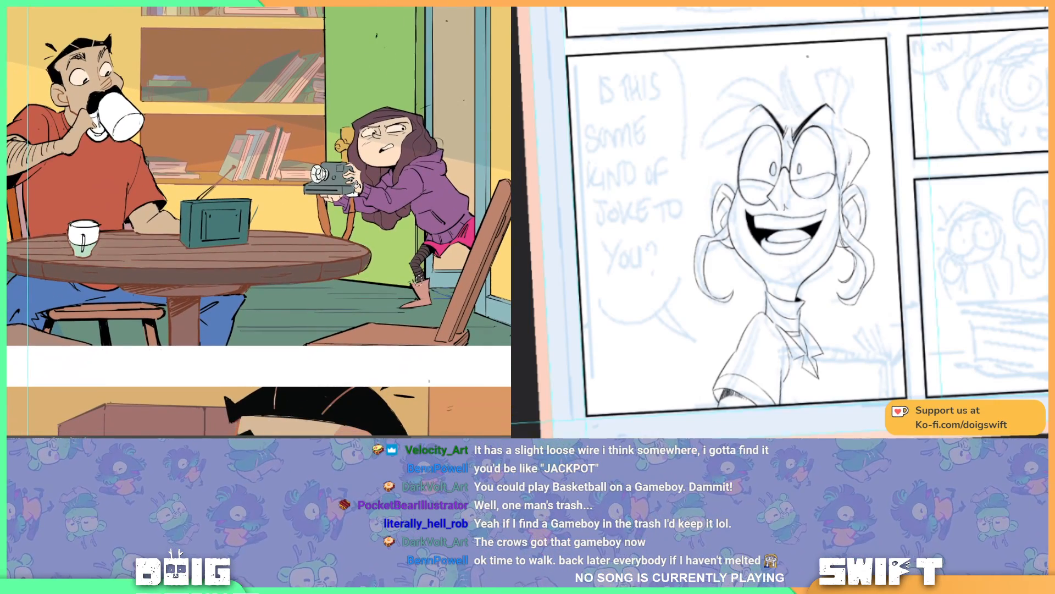
key("ctrl+minus")
left_click_drag(845, 74, 952, 78)
key("ctrl+minus")
key("ctrl+plus")
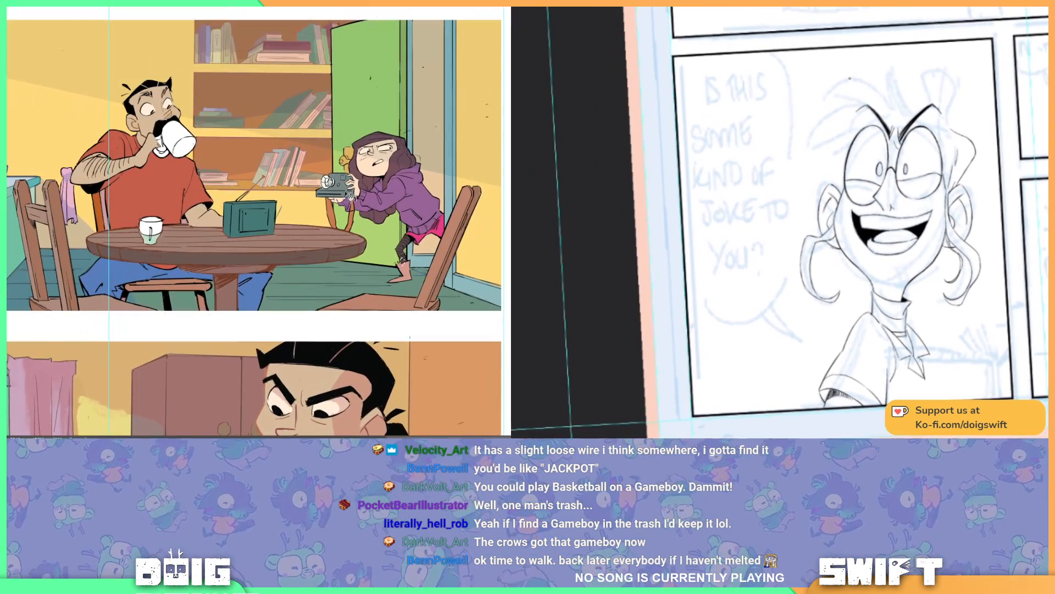
left_click_drag(284, 246, 322, 179)
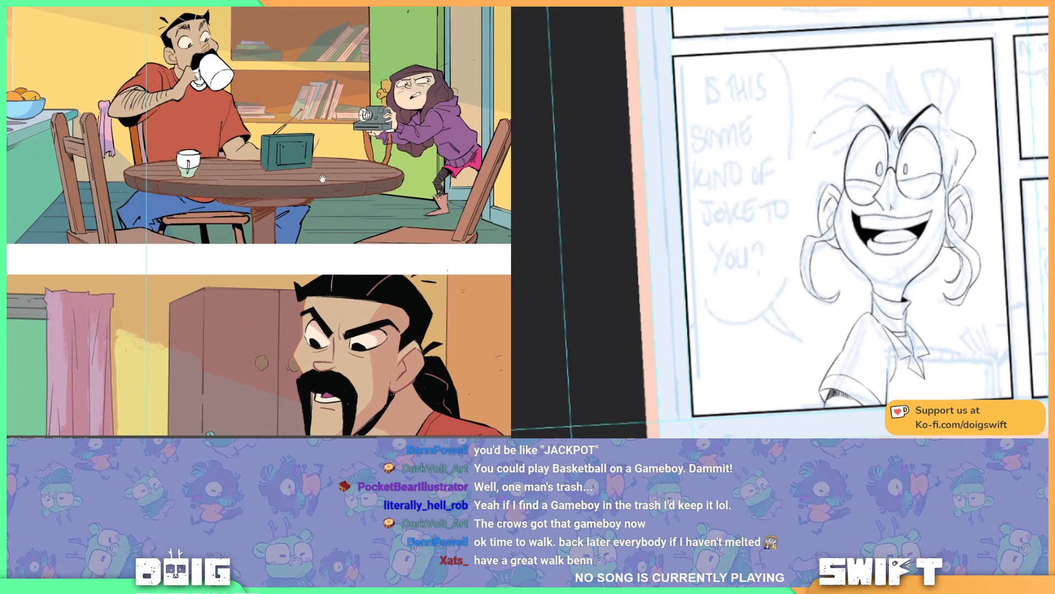
Step: Ink the loose fringe strands sweeping from the laughing character's forehead in the sketched comic page
mouse_move(851, 104)
left_mouse_down()
mouse_move(815, 152)
mouse_move(838, 136)
left_mouse_up()
left_click_drag(177, 166, 341, 194)
left_click_drag(352, 136, 325, 177)
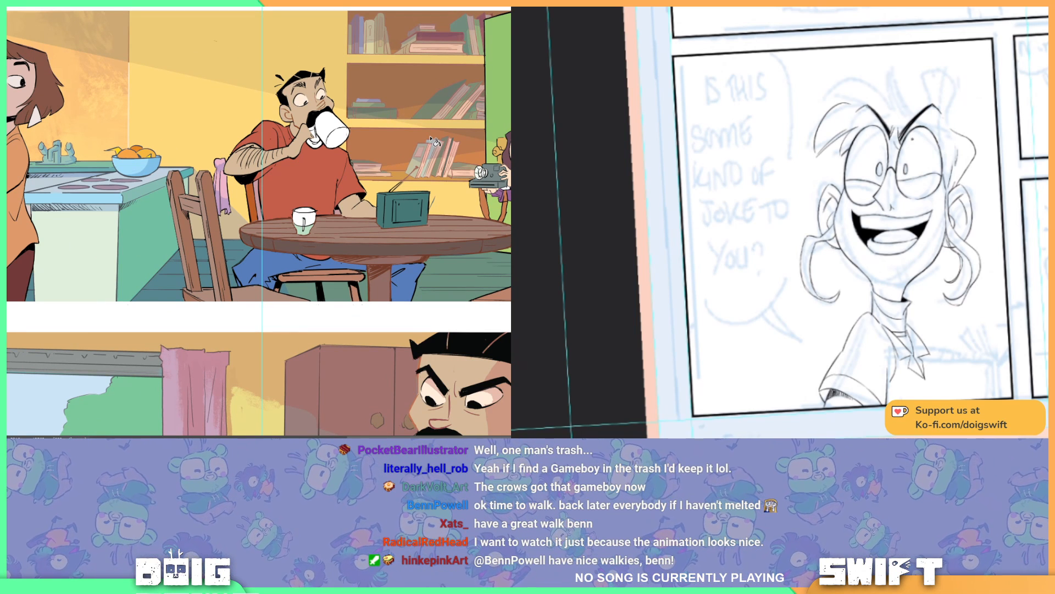
left_click_drag(470, 117, 380, 168)
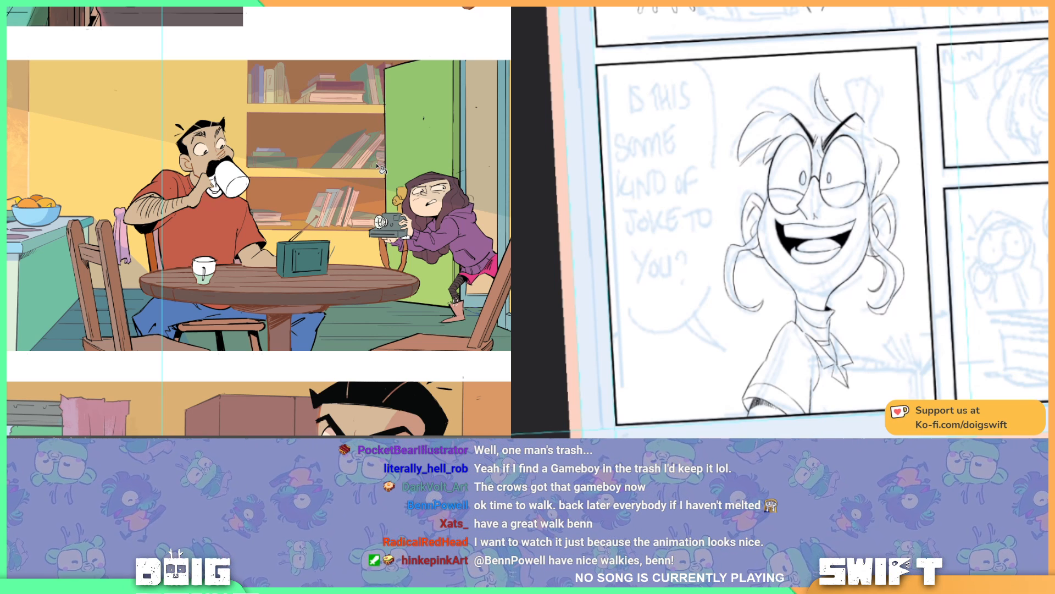
Step: Inspect the girl, open green door and door frame close up in the kitchen panel, and clear any active selection
mouse_move(420, 143)
left_mouse_down()
mouse_move(440, 92)
mouse_move(497, 74)
mouse_move(546, 77)
left_mouse_up()
mouse_move(417, 94)
left_mouse_down()
mouse_move(428, 94)
mouse_move(423, 114)
mouse_move(265, 149)
left_mouse_up()
mouse_move(347, 129)
left_mouse_down()
mouse_move(320, 124)
mouse_move(312, 100)
mouse_move(339, 144)
left_mouse_up()
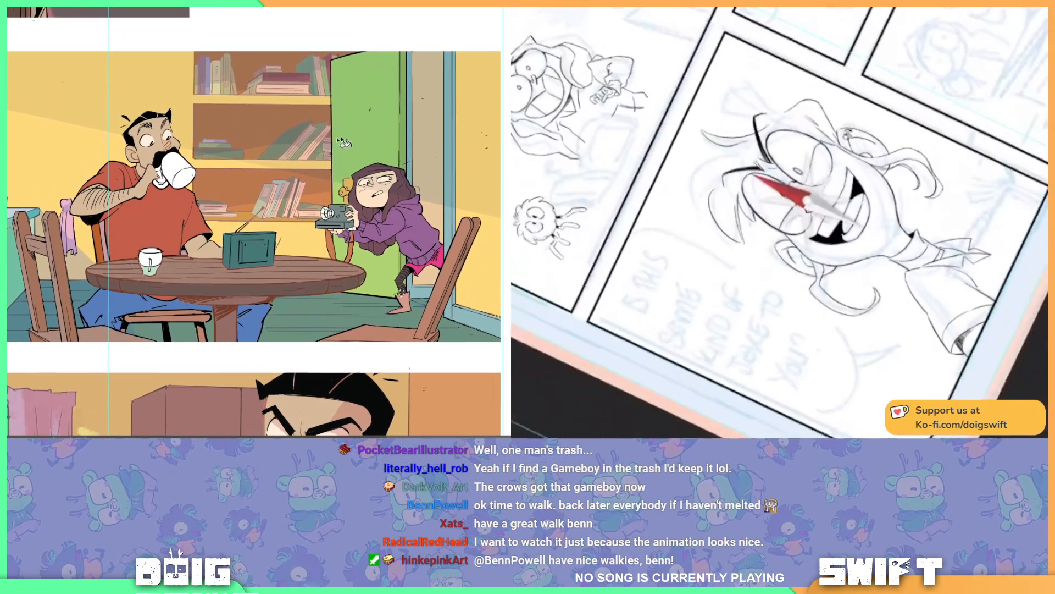
left_click_drag(426, 138, 397, 143)
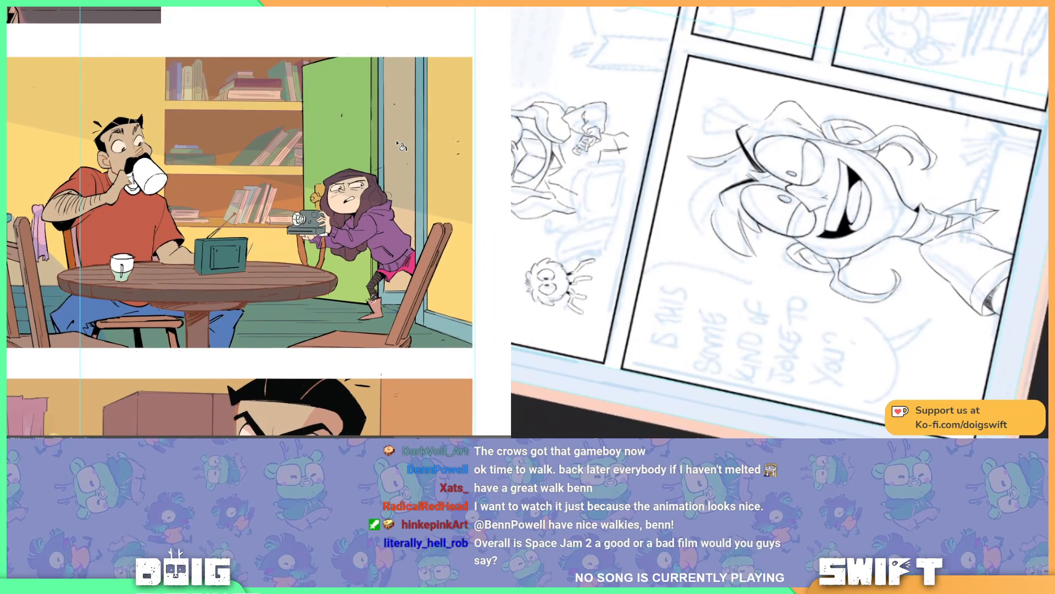
key("ctrl+plus")
key("ctrl+plus")
left_click_drag(507, 198, 392, 164)
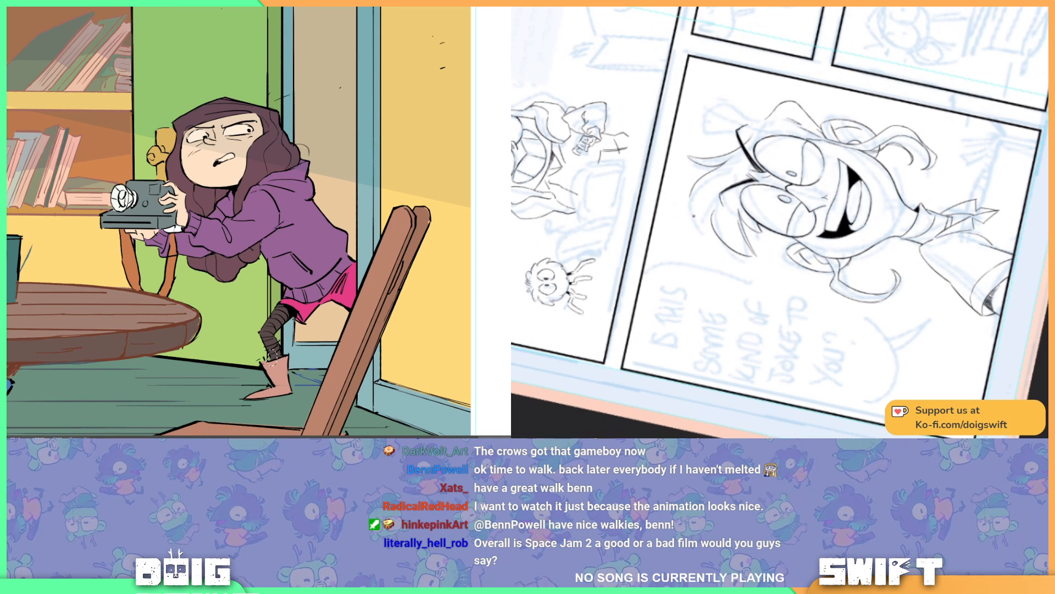
key("ctrl+comma")
key("ctrl+comma")
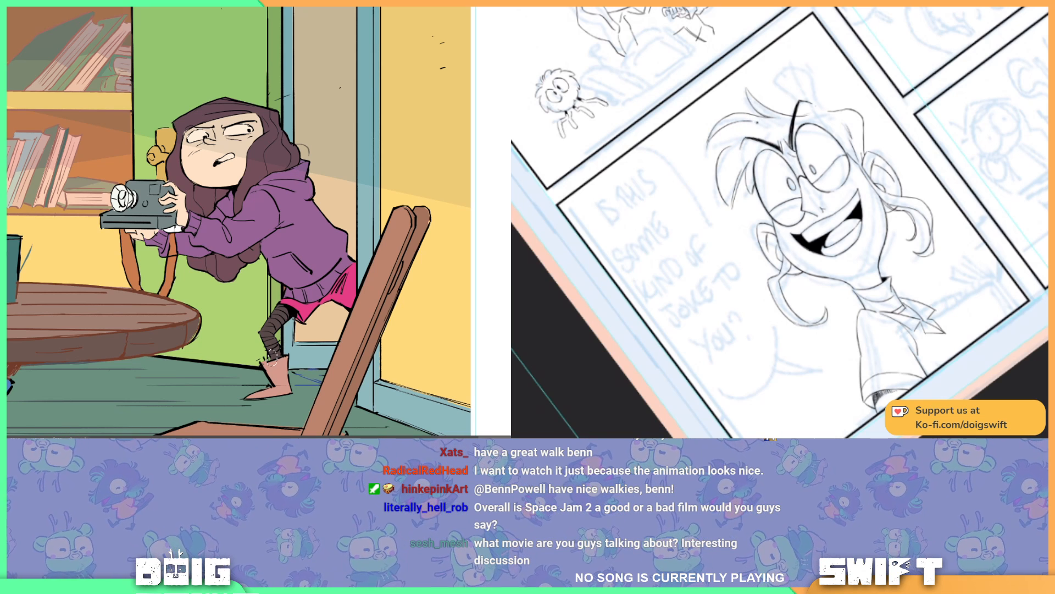
left_click_drag(381, 169, 371, 172)
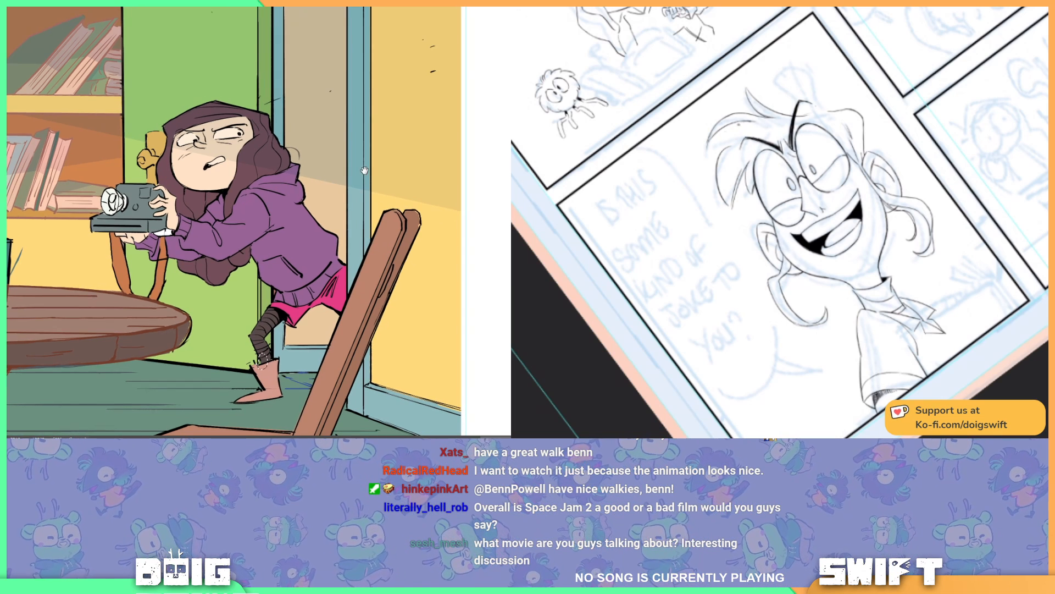
key("ctrl+minus")
key("ctrl+plus")
key("ctrl+d")
left_click_drag(219, 159, 262, 164)
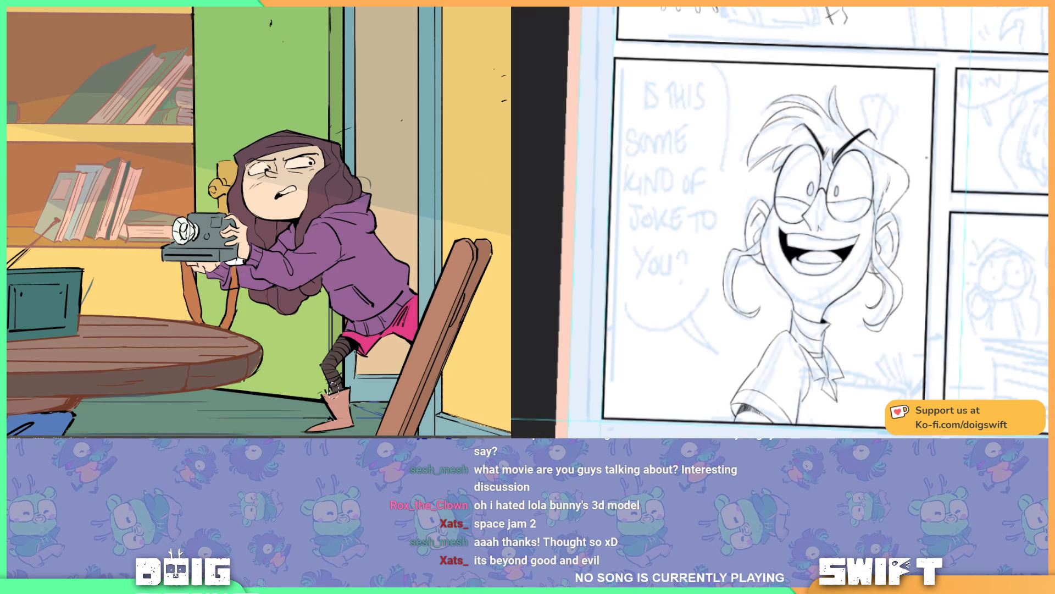
Step: Review the wider kitchen scene from the counter and seated man across to the bookshelf and the girl in the doorway
key("ctrl+minus")
key("ctrl+minus")
left_click_drag(272, 224, 462, 196)
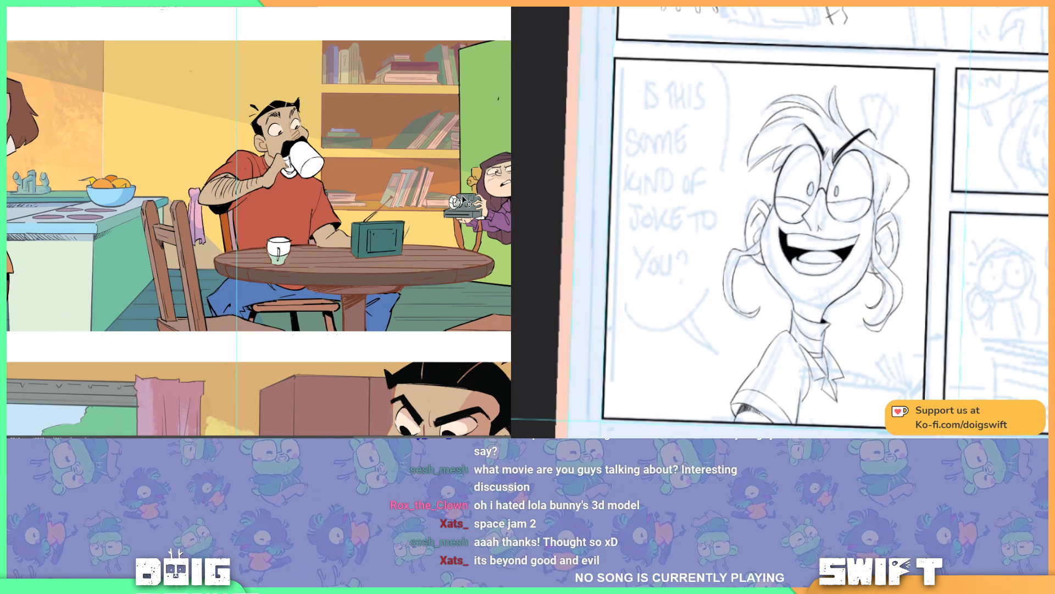
mouse_move(512, 203)
left_mouse_down()
mouse_move(478, 195)
mouse_move(405, 207)
left_mouse_up()
scroll(404, 207, "up", 2)
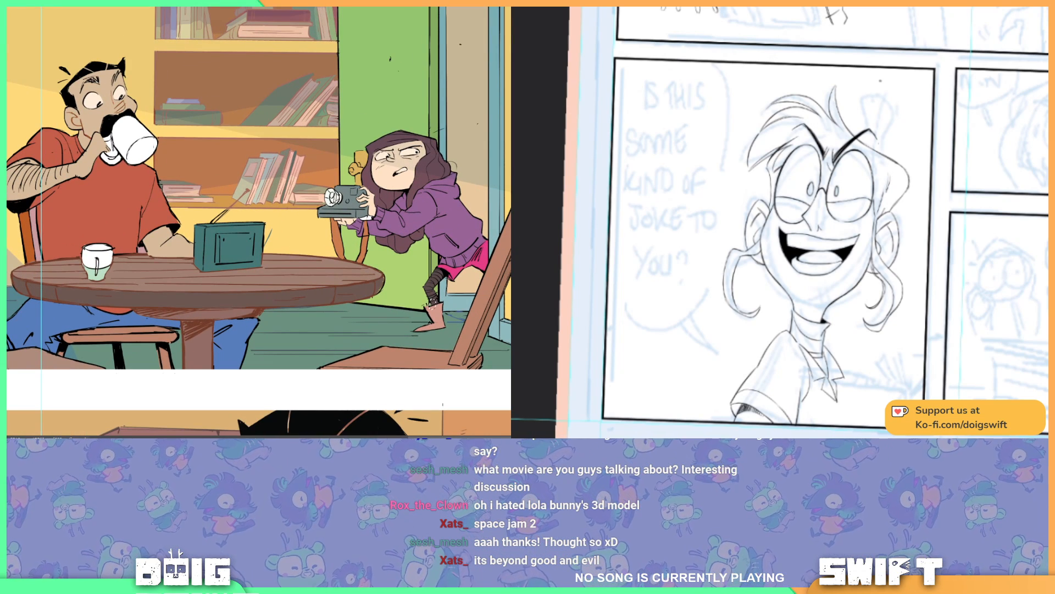
scroll(259, 220, "down", 2)
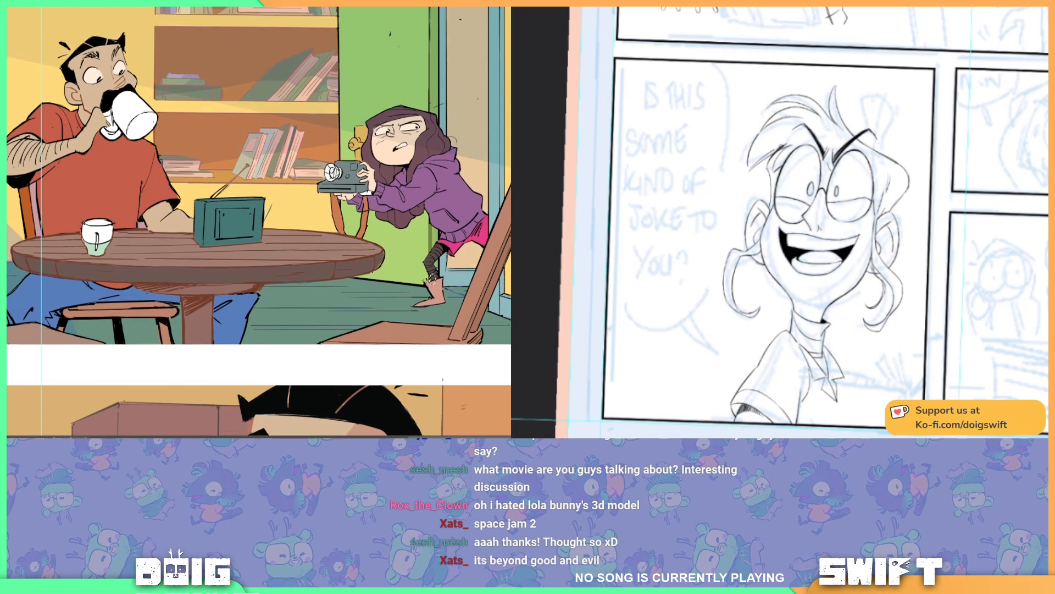
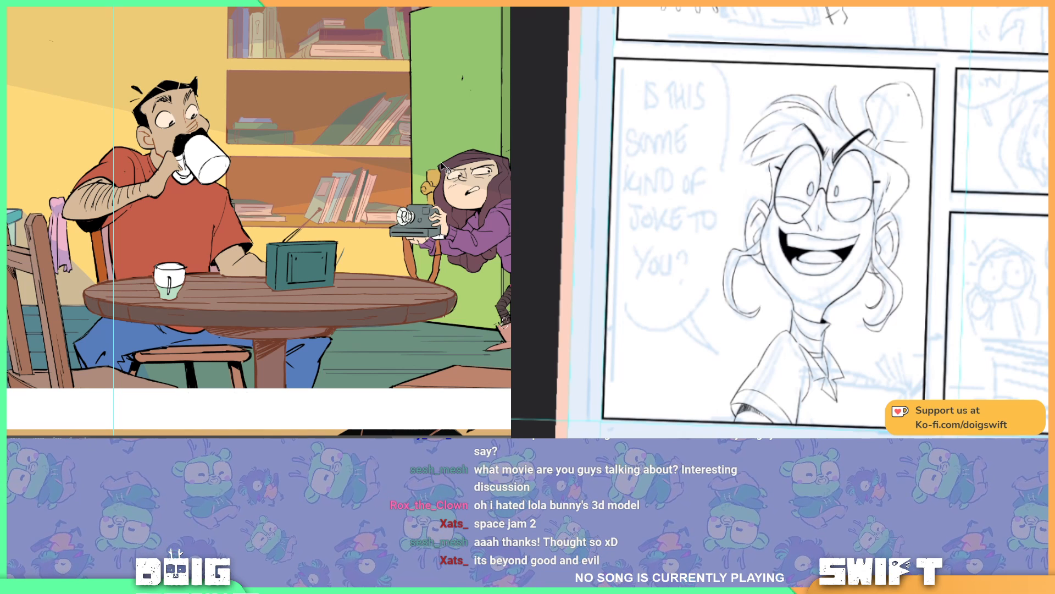
Step: Ink the laughing character's tied-up bun, including the hair tie, the gathered strands and the bun's loose lower edge
mouse_move(878, 130)
left_mouse_down()
mouse_move(883, 141)
mouse_move(870, 148)
left_mouse_up()
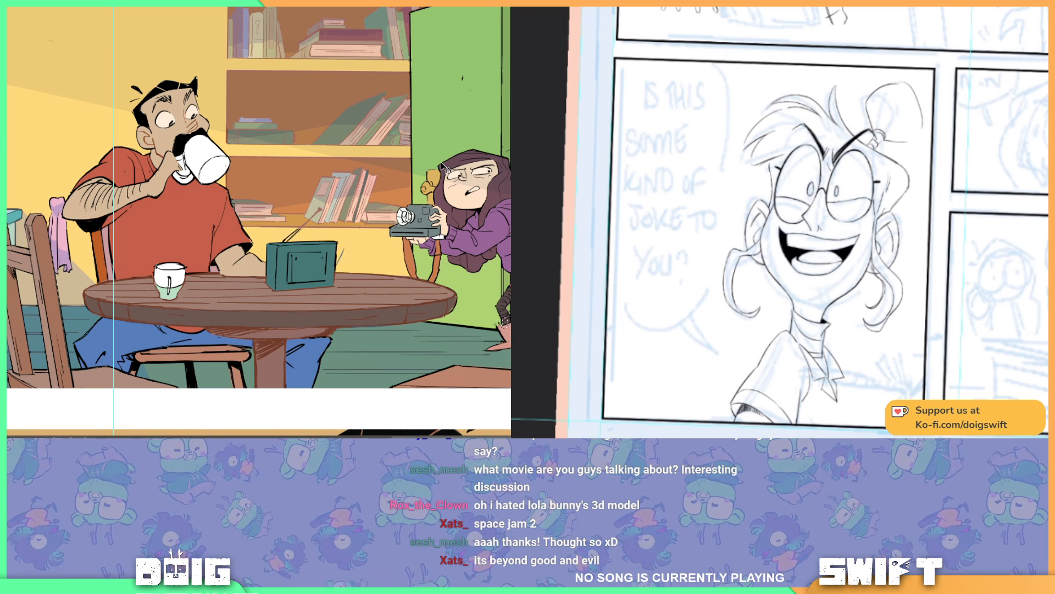
mouse_move(870, 82)
left_mouse_down()
mouse_move(867, 121)
mouse_move(855, 96)
mouse_move(855, 106)
mouse_move(910, 144)
mouse_move(893, 167)
left_mouse_up()
key("ctrl+z")
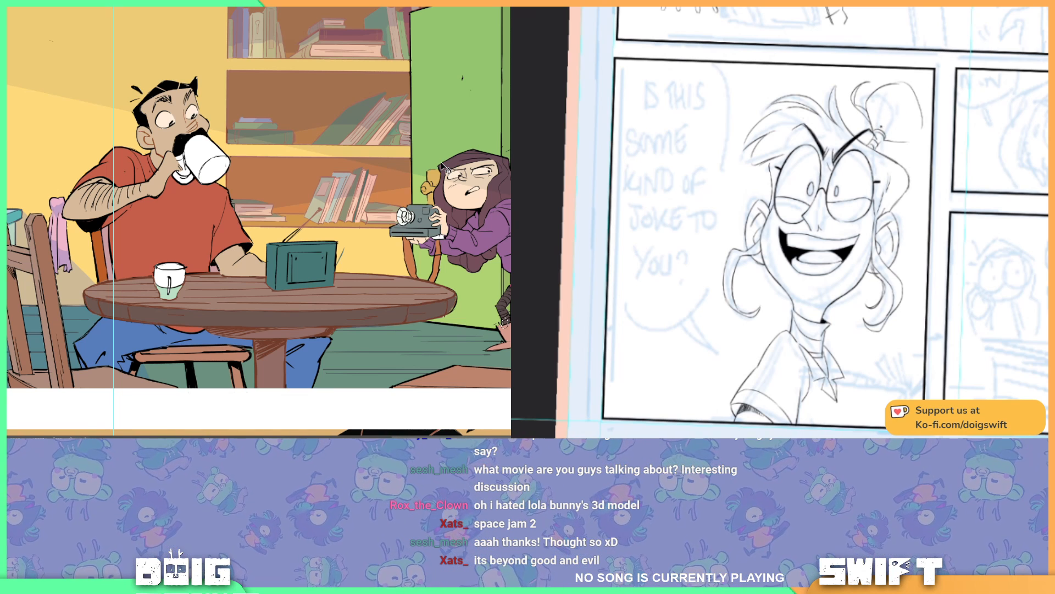
mouse_move(881, 130)
left_mouse_down()
mouse_move(878, 116)
mouse_move(913, 87)
mouse_move(917, 100)
mouse_move(903, 94)
mouse_move(884, 123)
mouse_move(898, 130)
mouse_move(923, 114)
mouse_move(918, 137)
left_mouse_up()
left_click_drag(917, 138, 892, 143)
key("ctrl+z")
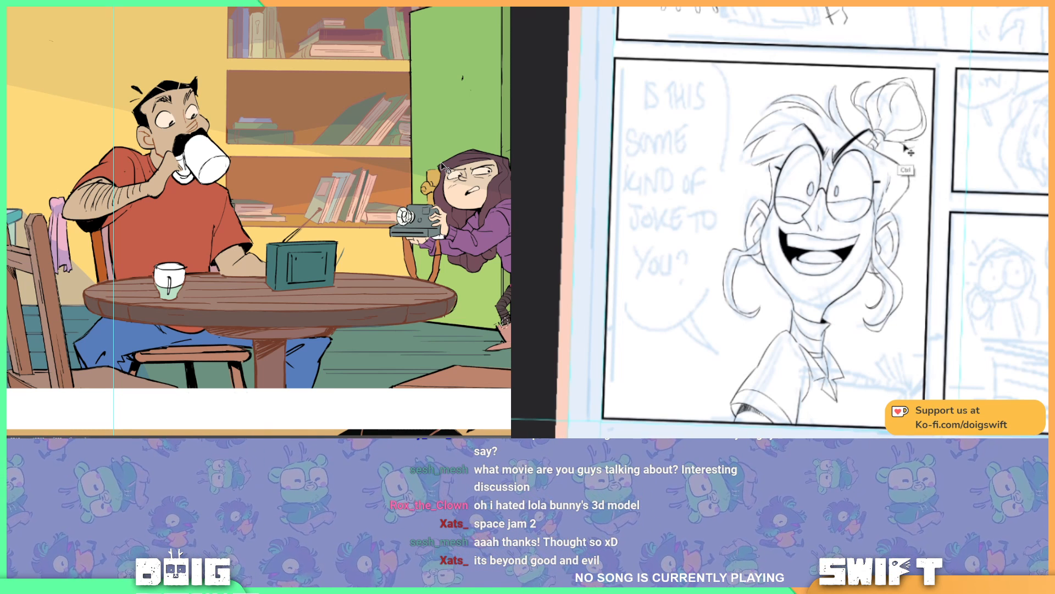
left_click_drag(886, 141, 918, 145)
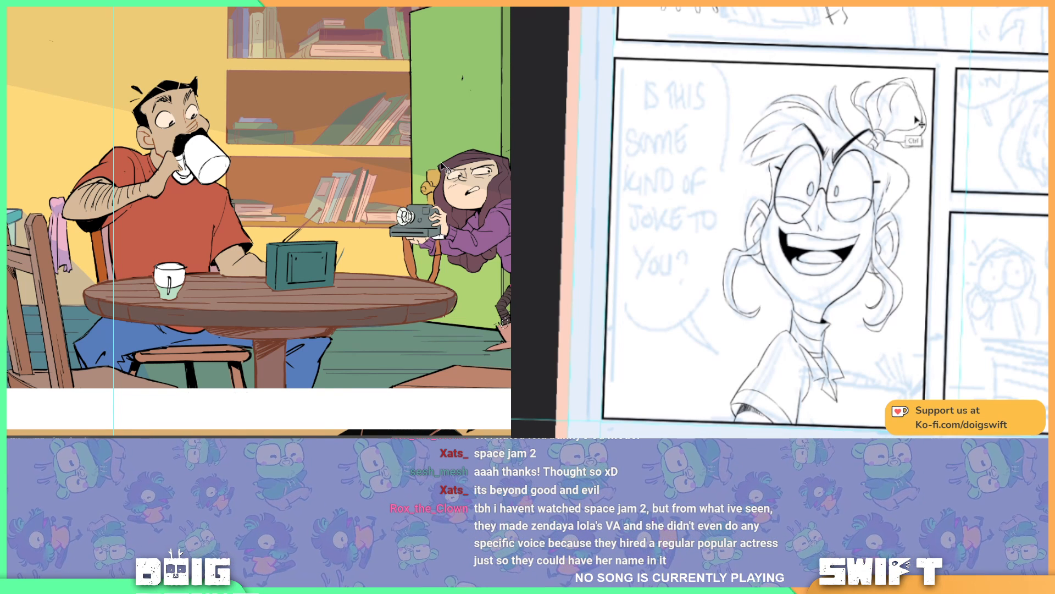
left_click_drag(915, 146, 924, 138)
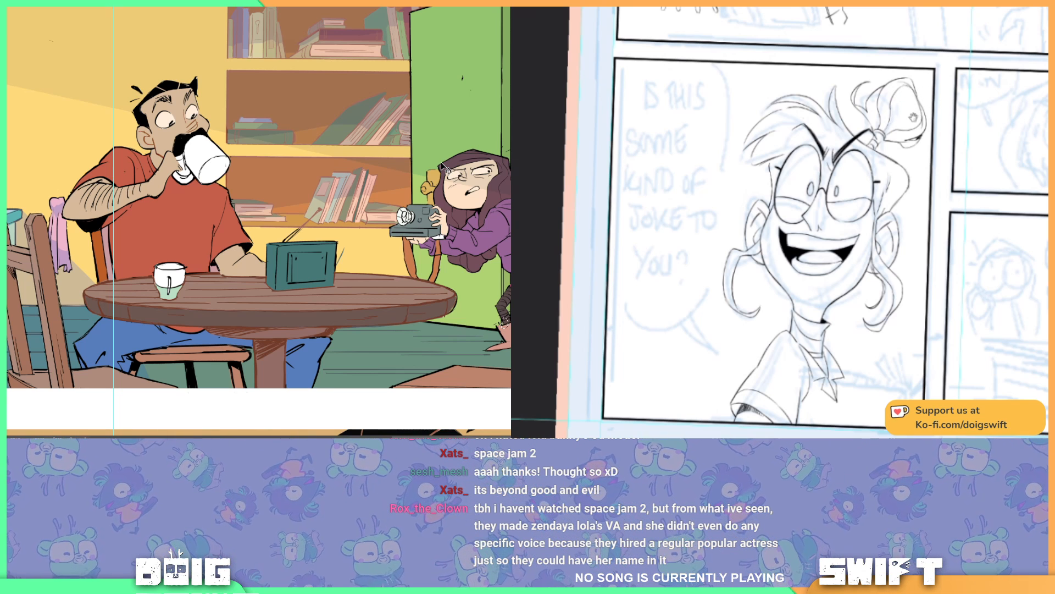
left_click_drag(909, 122, 916, 123)
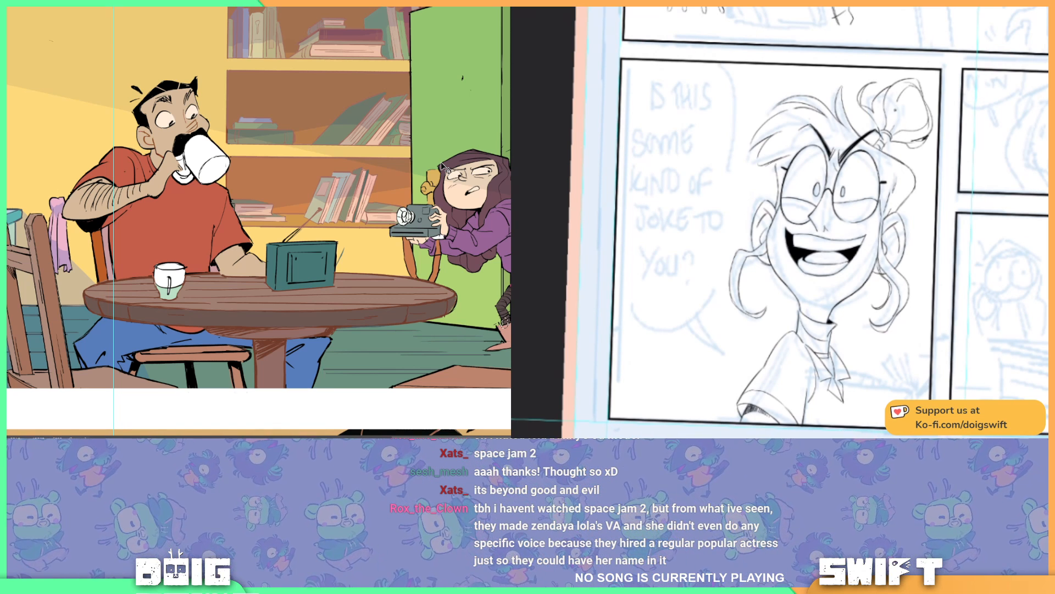
Step: Ink the far side of the laughing character's shirt down to the panel's lower border
left_click_drag(925, 127, 927, 116)
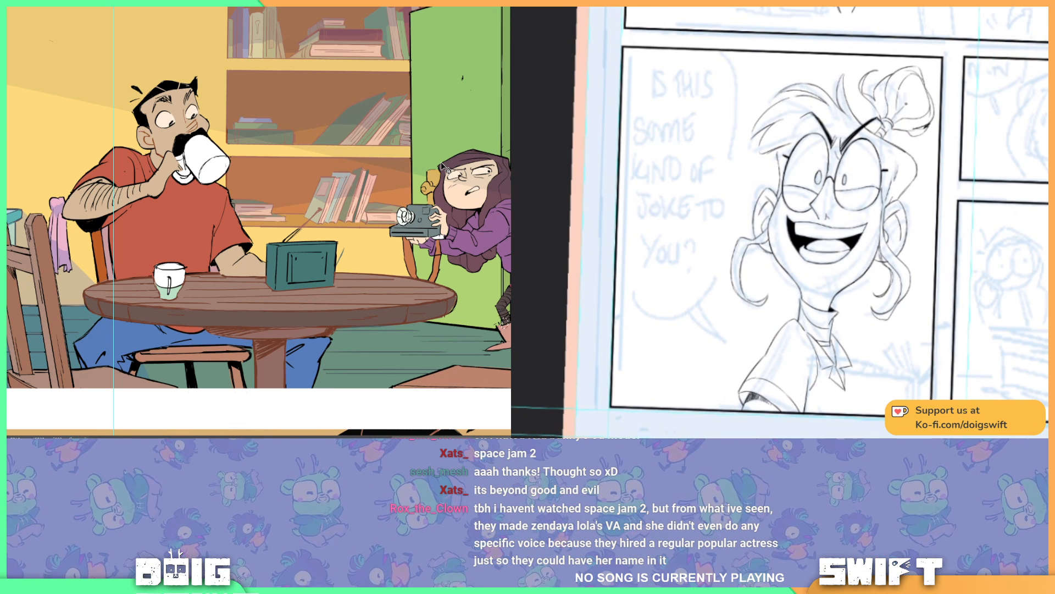
left_click_drag(933, 154, 956, 132)
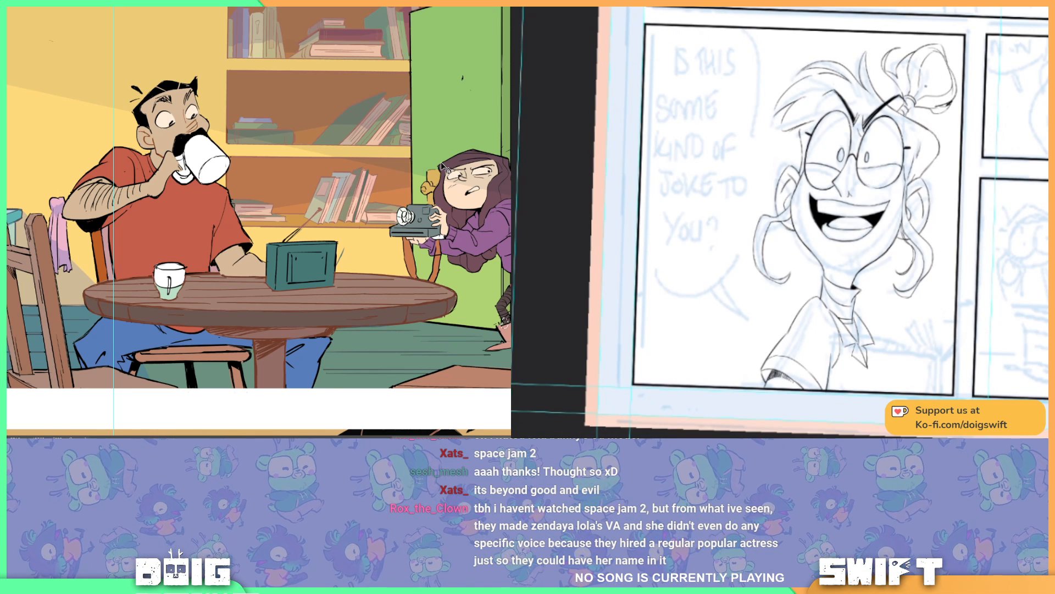
left_click_drag(943, 123, 945, 104)
left_click_drag(934, 154, 940, 133)
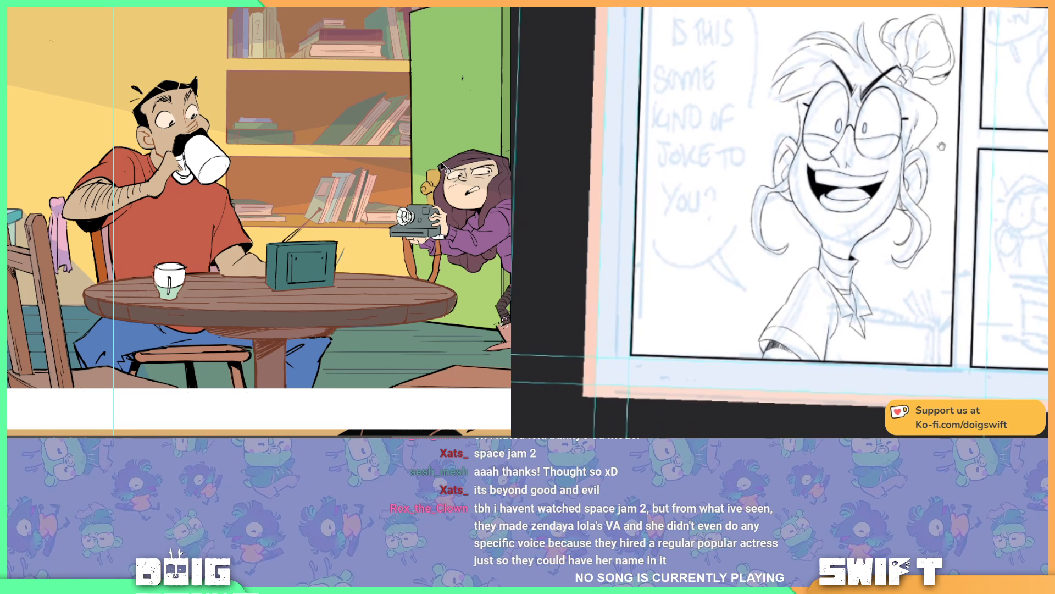
left_click_drag(938, 172, 928, 192)
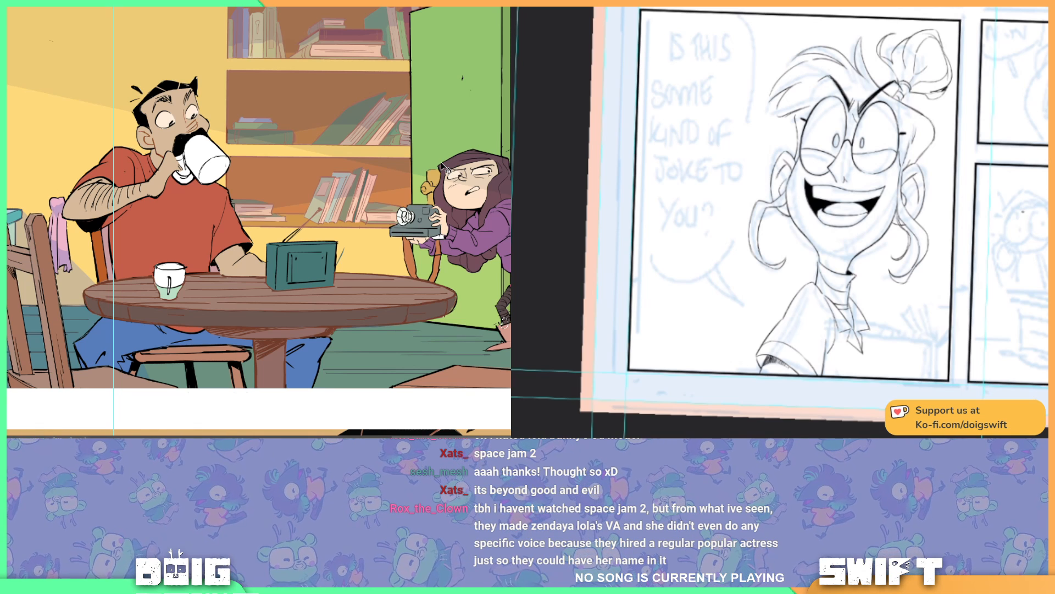
left_click_drag(902, 222, 911, 191)
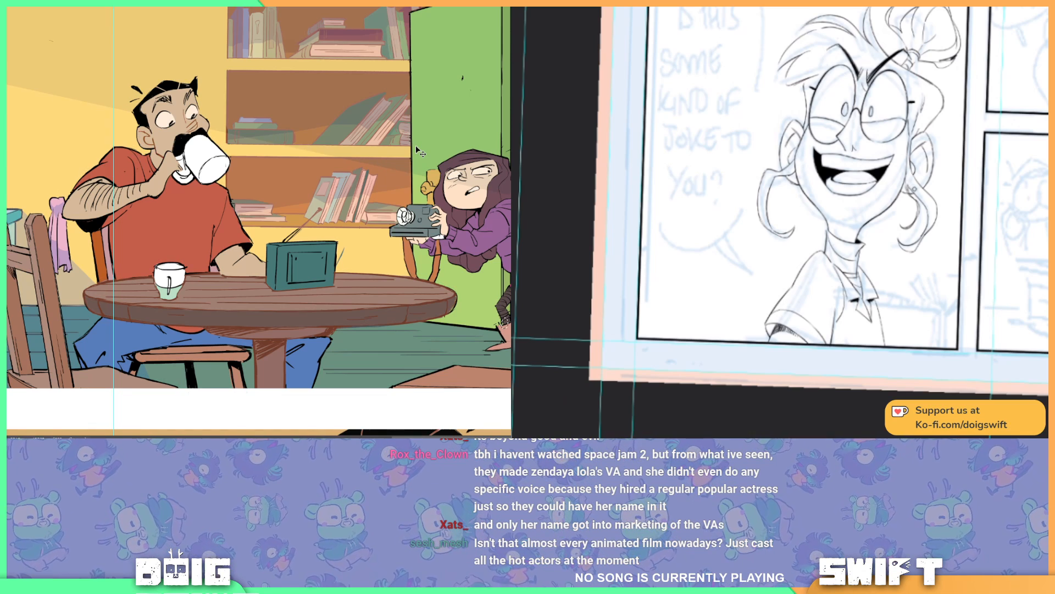
Step: Outline and shade the front face of the wall cabinet behind the standing woman in the coloured kitchen panel, clearing the selection
key("ctrl+minus")
key("ctrl+equal")
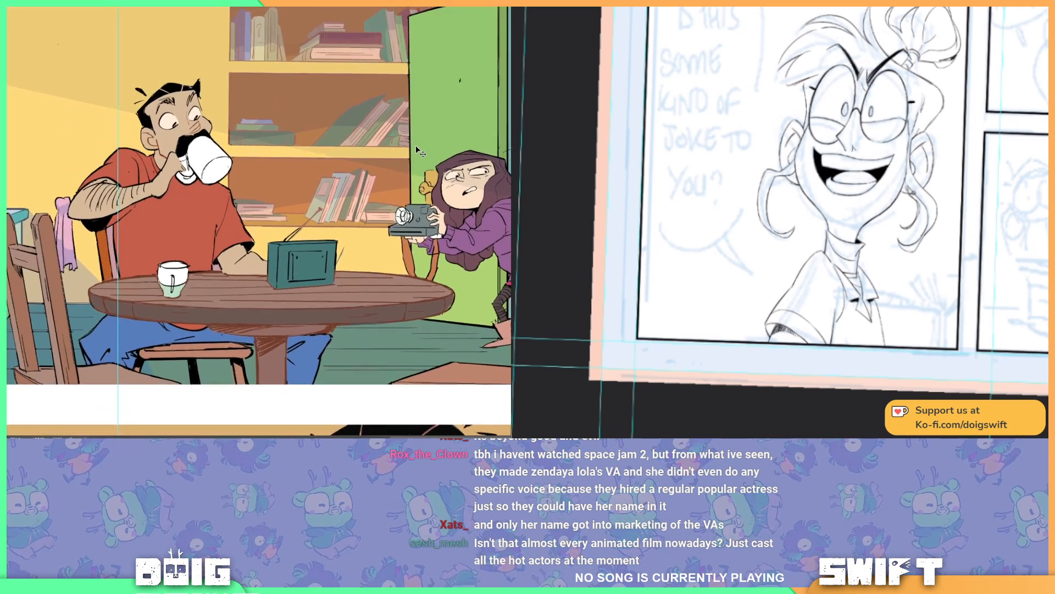
key("ctrl+minus")
left_click_drag(386, 221, 646, 253)
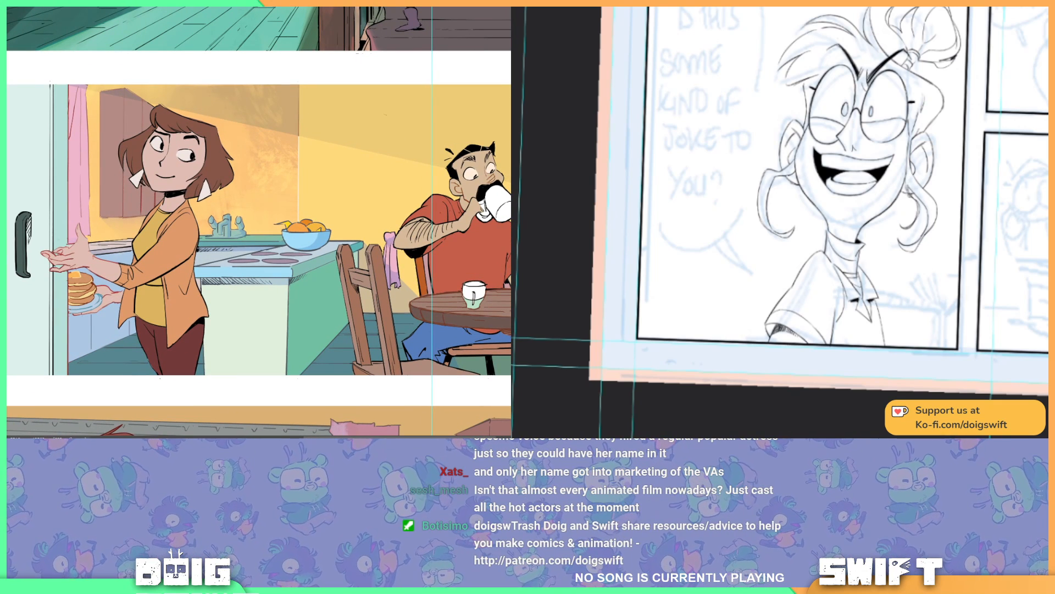
left_click_drag(350, 214, 371, 219)
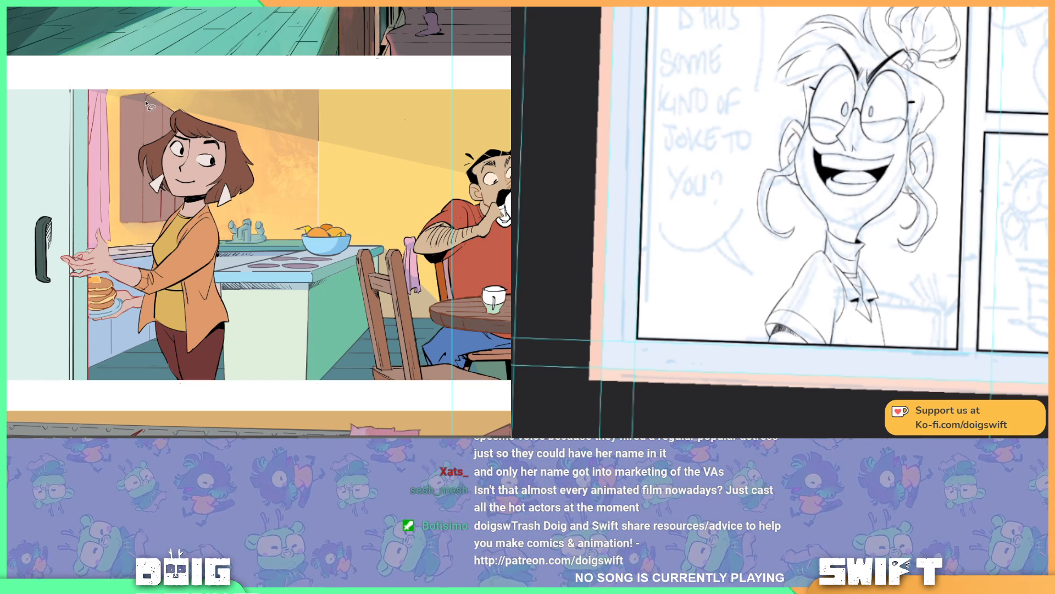
left_click_drag(146, 102, 143, 224)
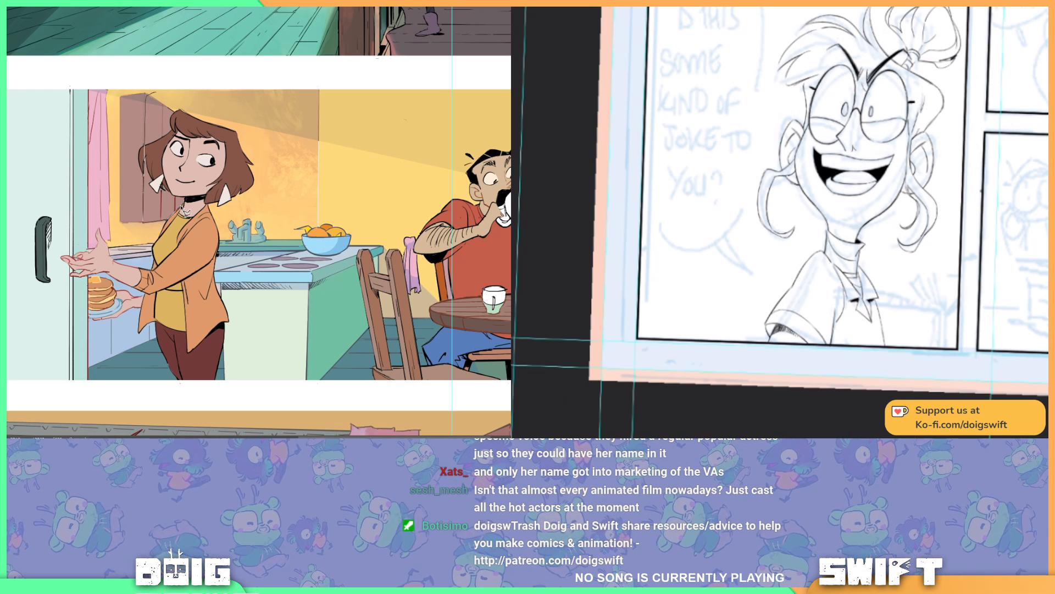
mouse_move(188, 196)
left_mouse_down()
mouse_move(185, 125)
mouse_move(150, 98)
left_mouse_up()
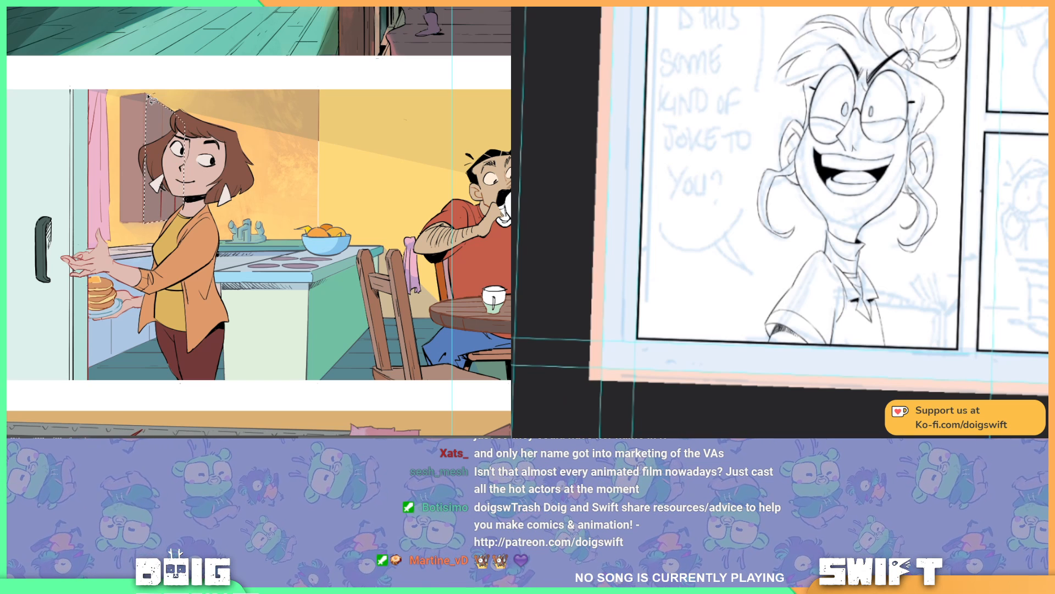
key("ctrl+d")
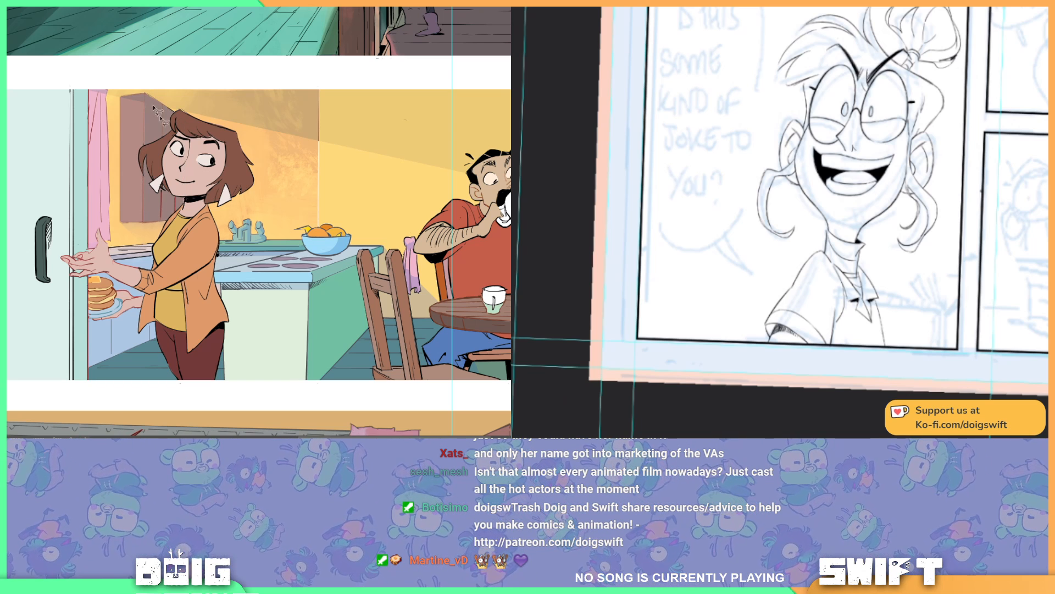
Step: Select the narrow strip of wall between the pink curtain and the cabinet and fill it with the shading colour
left_click_drag(194, 140, 281, 186)
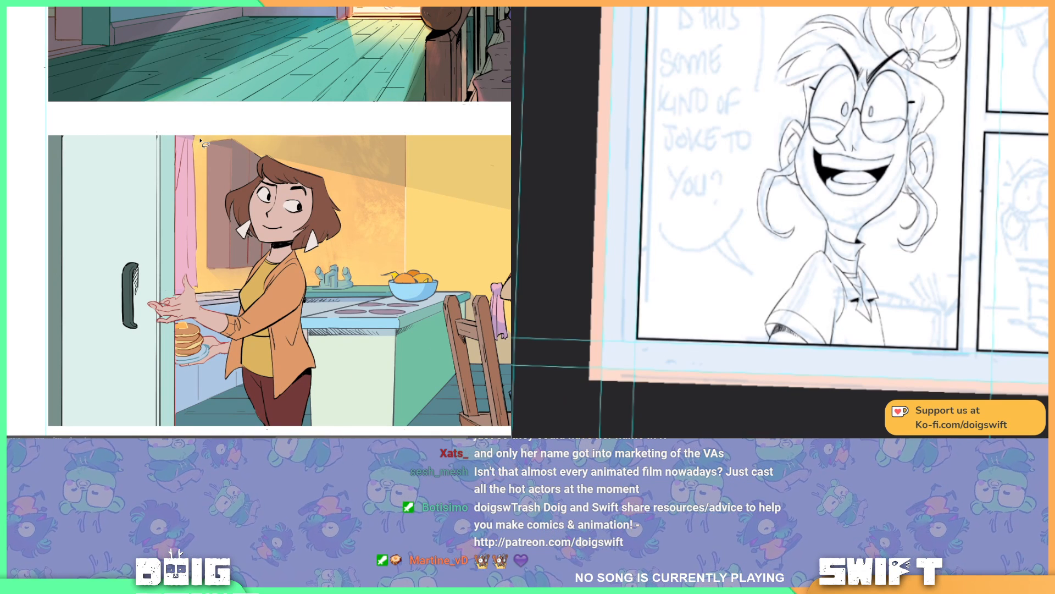
left_click_drag(203, 140, 203, 291)
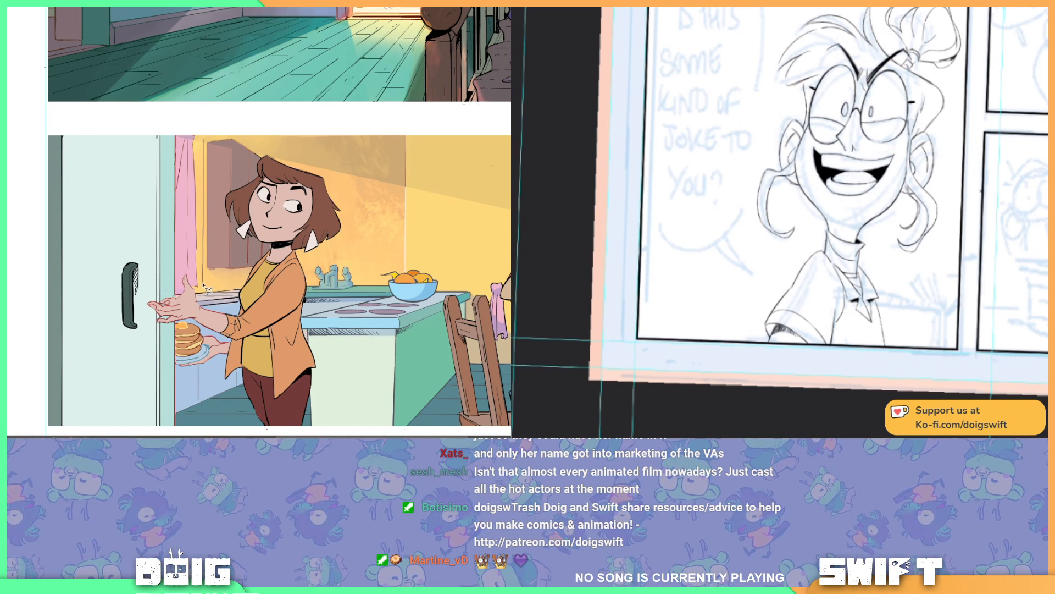
left_click(202, 284)
left_click(199, 284)
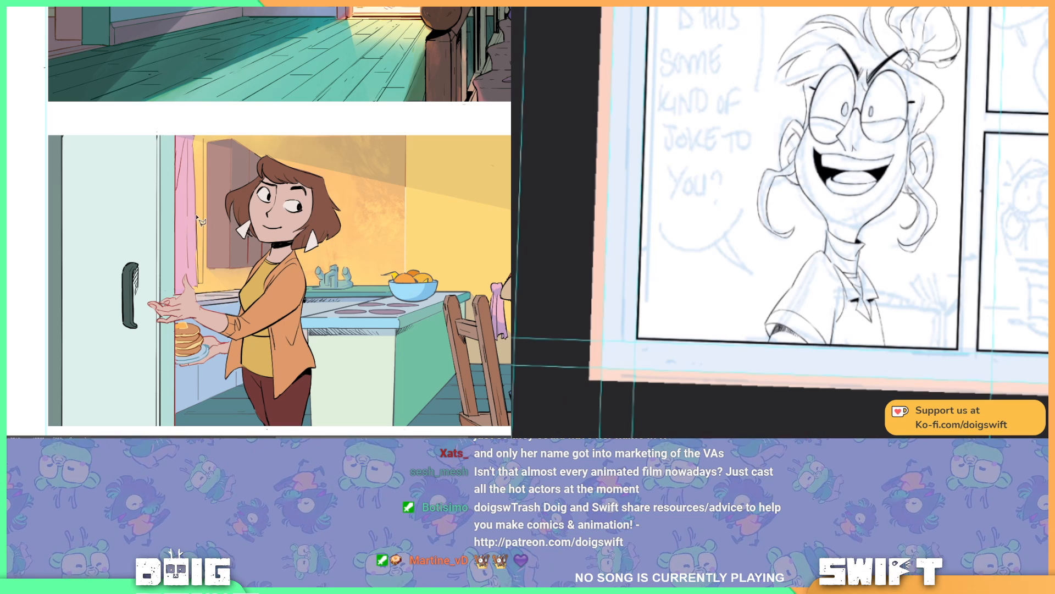
left_click(194, 143)
left_click(196, 137)
left_click(202, 137)
left_click(203, 141)
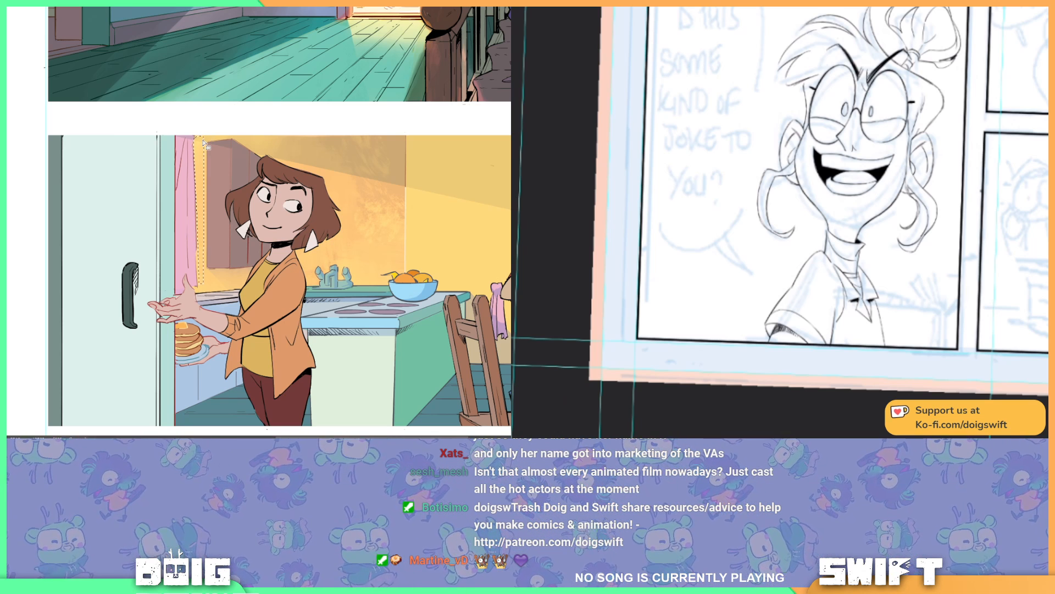
key("alt+BackSpace")
key("ctrl+d")
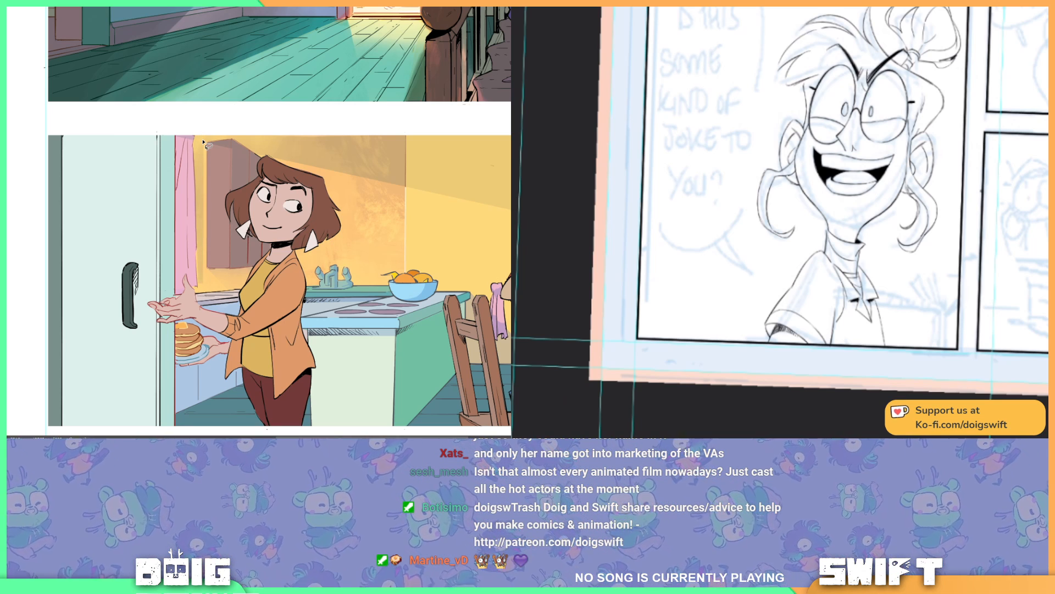
key("ctrl+shift+d")
key("ctrl+z")
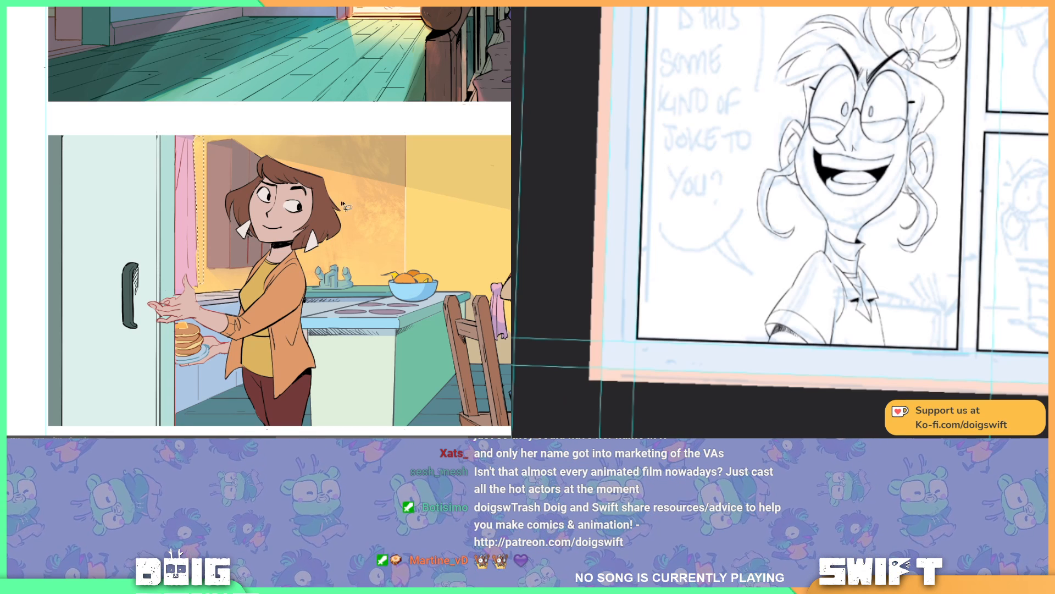
Step: Review the whole kitchen panel and the pancake panel below it, comparing the cabinet, curtain and wall shading
left_click_drag(364, 203, 292, 189)
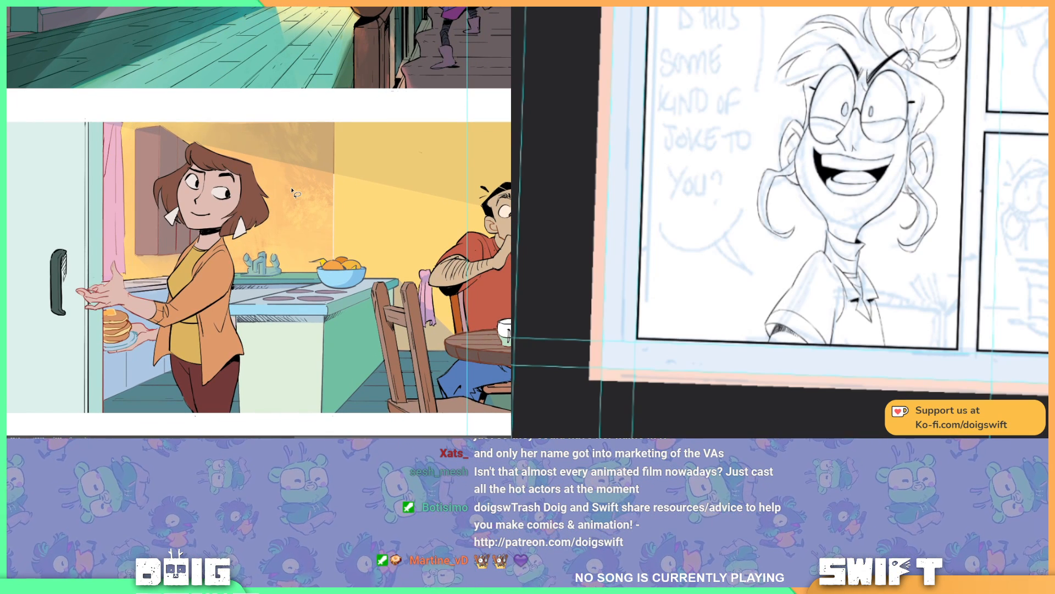
key("ctrl+minus")
key("ctrl+minus")
key("ctrl+plus")
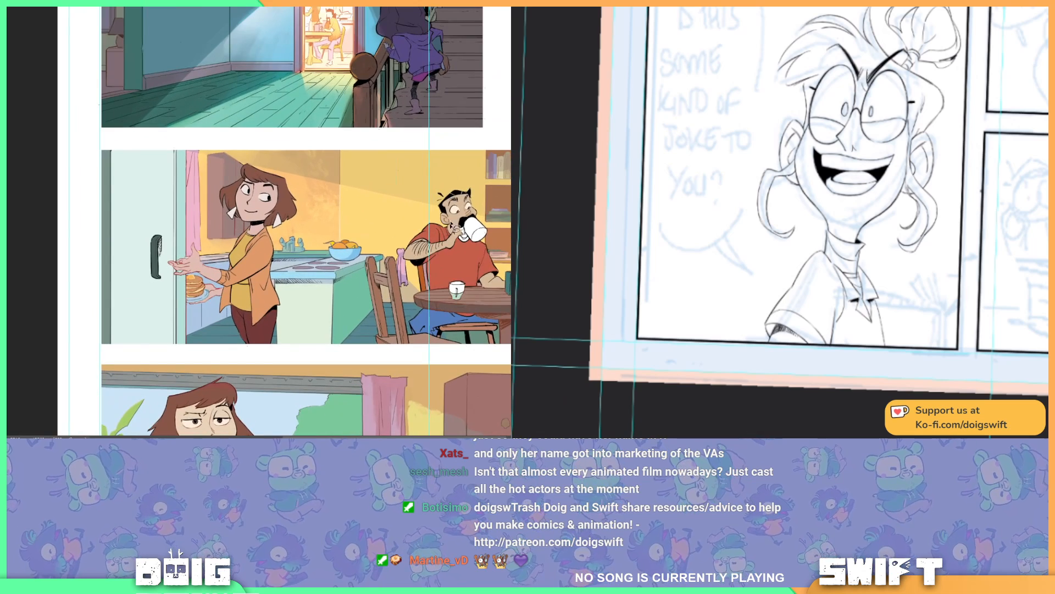
left_click_drag(462, 235, 324, 216)
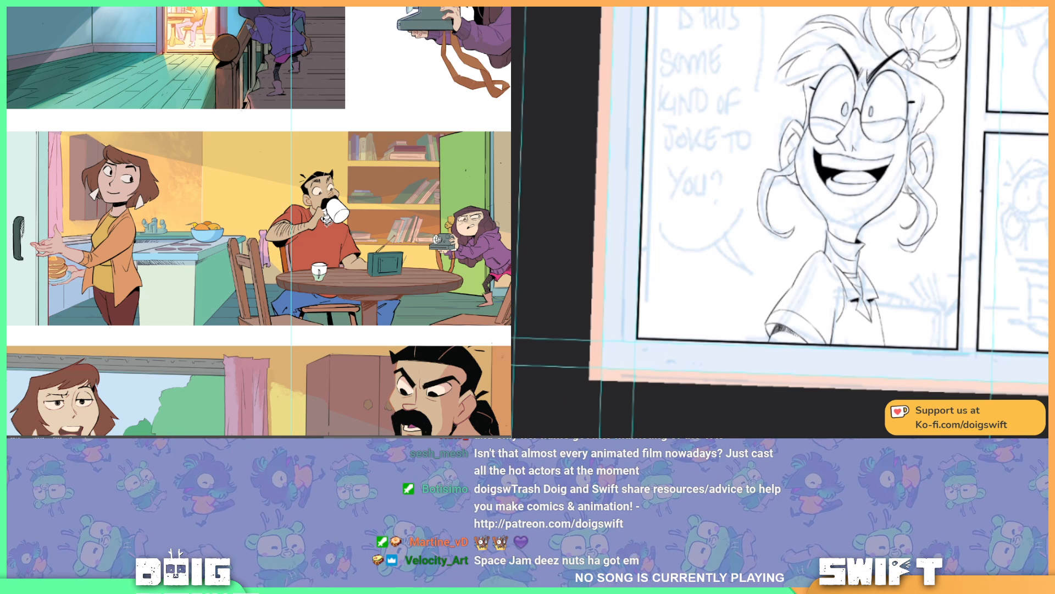
mouse_move(328, 221)
left_mouse_down()
mouse_move(418, 163)
mouse_move(404, 119)
left_mouse_up()
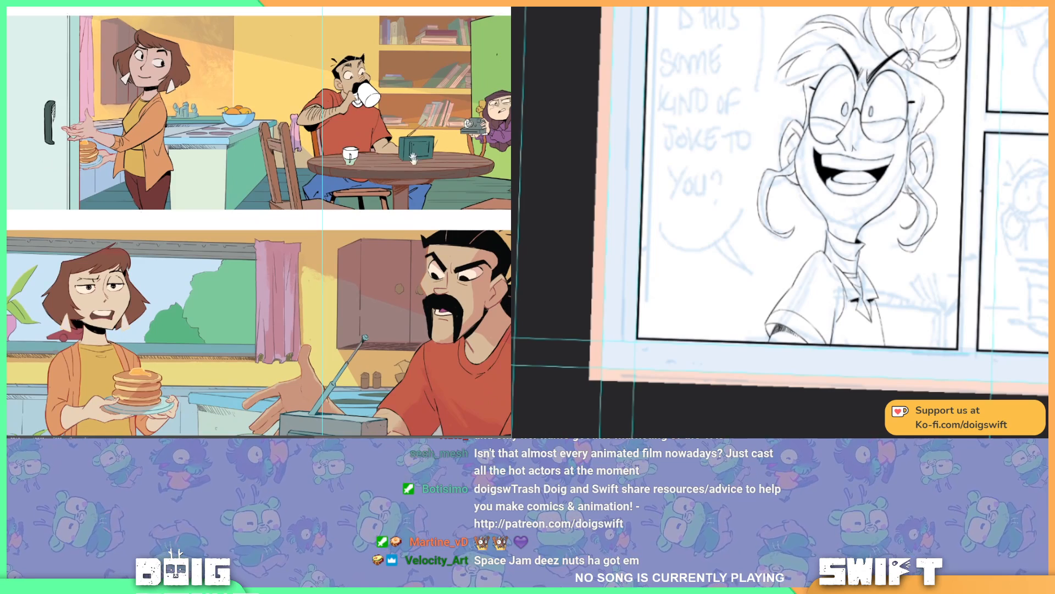
left_click_drag(416, 206, 417, 64)
left_click_drag(309, 139, 380, 258)
left_click_drag(351, 109, 354, 89)
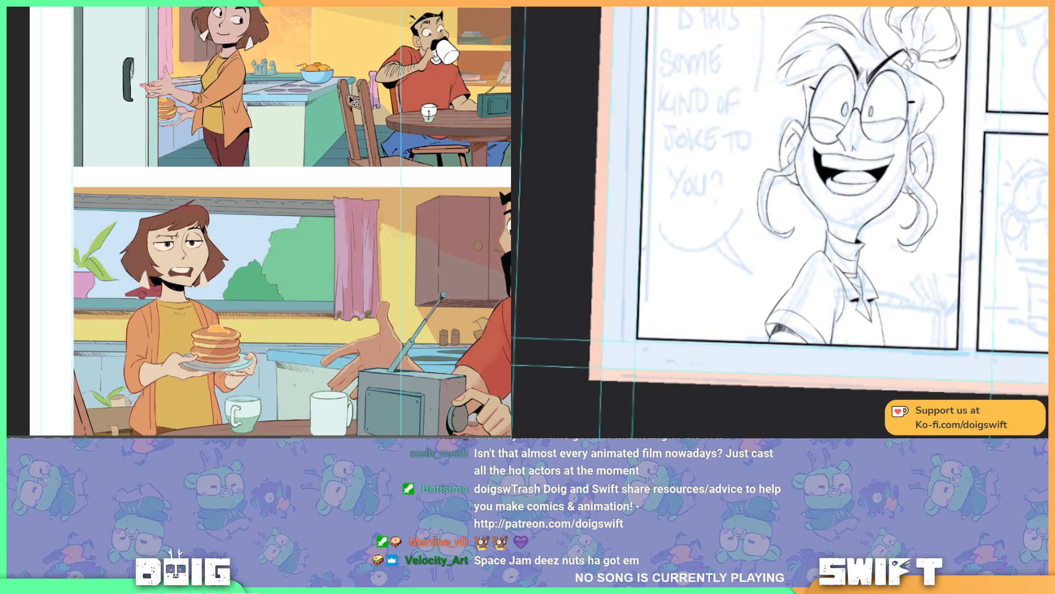
key("ctrl+minus")
key("ctrl+plus")
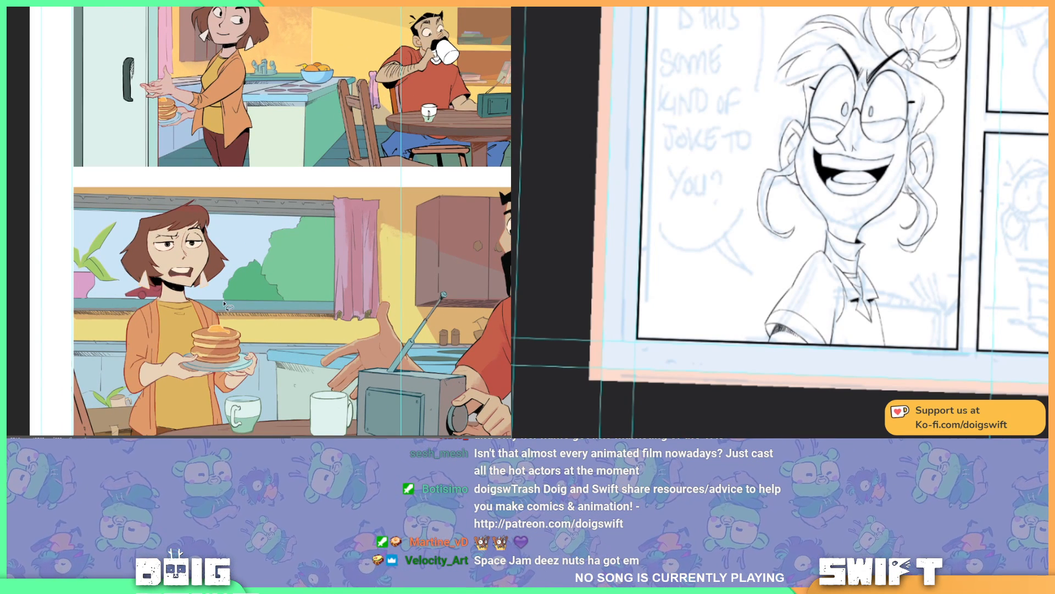